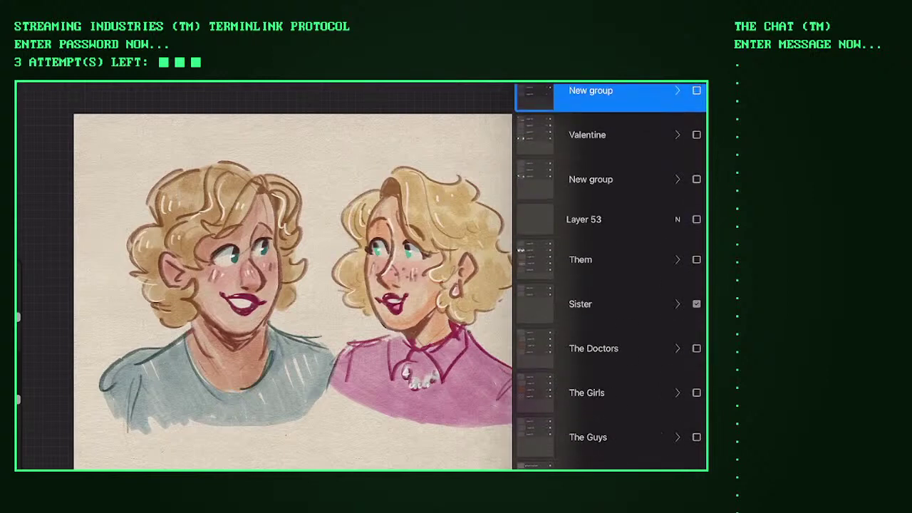
Step: Hide the Sister line art and colour groups, and toggle the Valentine Colours group on and off again
left_click(696, 410)
left_click(697, 365)
scroll(610, 278, "up", 3)
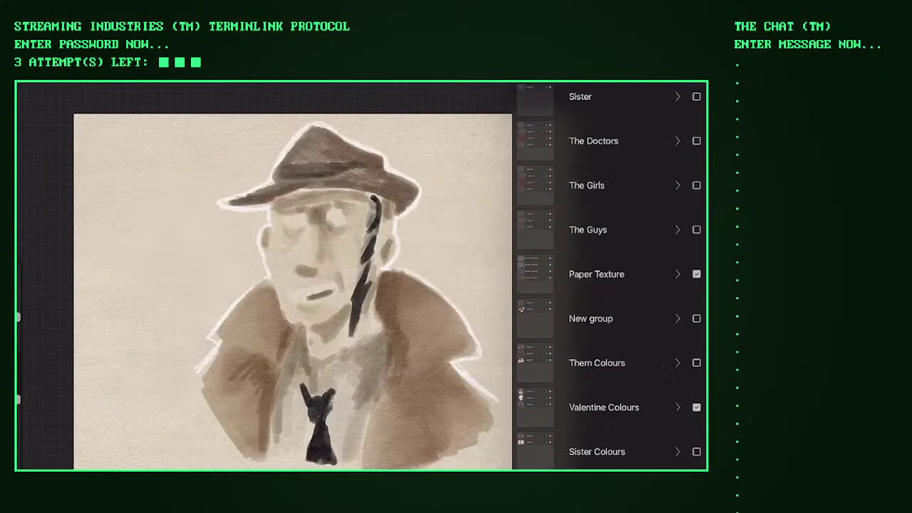
scroll(609, 278, "down", 4)
left_click(696, 335)
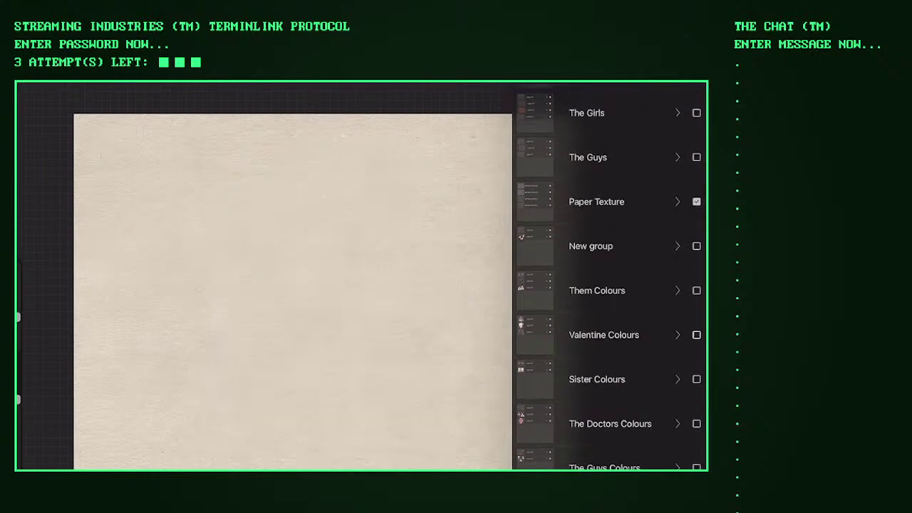
Step: Show the Them and Them Colours groups to view the portrait of the two men in suspenders
scroll(609, 278, "up", 1)
left_click(696, 303)
scroll(609, 278, "up", 5)
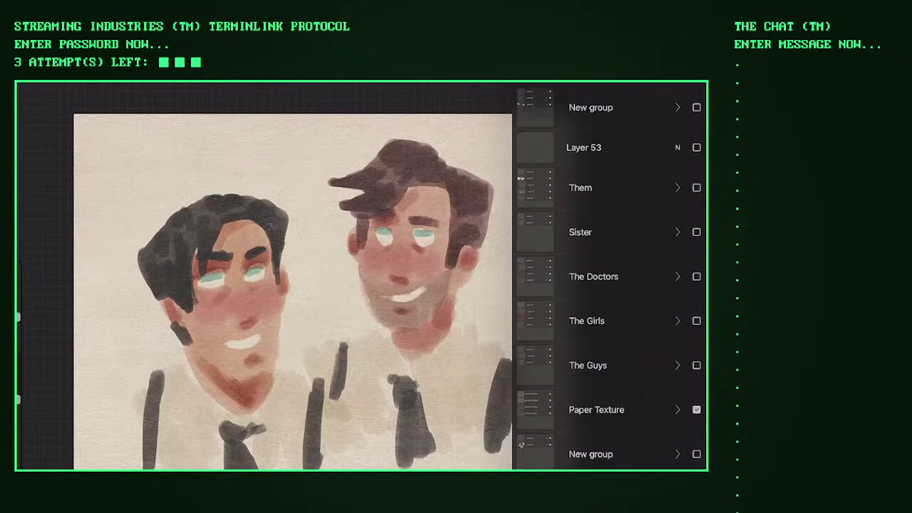
left_click(696, 187)
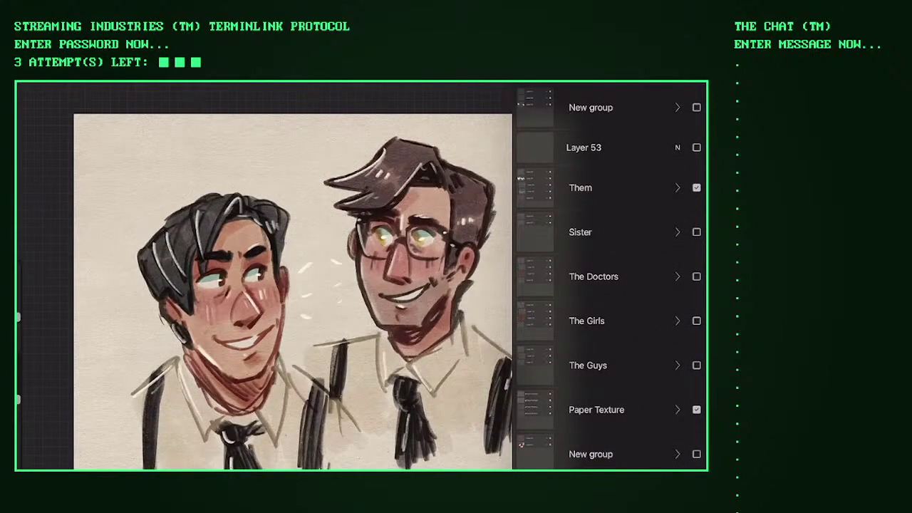
scroll(292, 285, "down", 3)
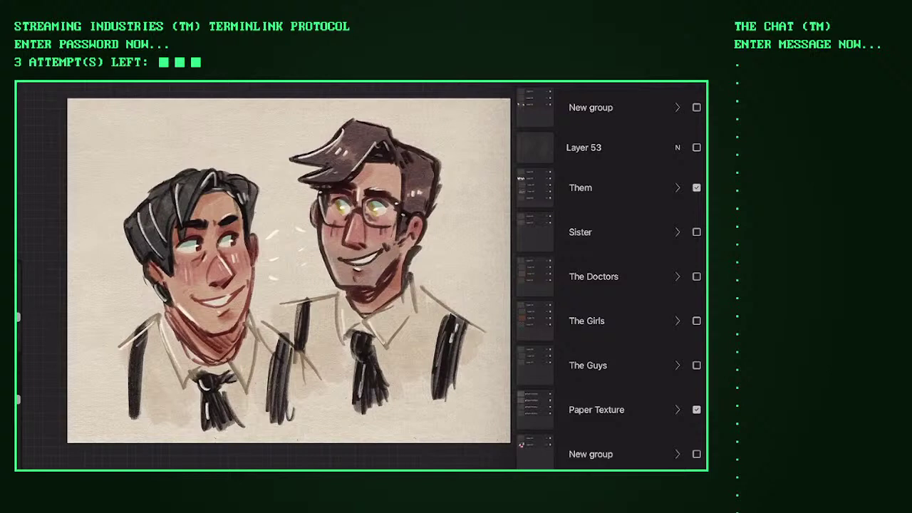
Step: Hide the Them and Them Colours groups and show the Valentine Colours group
left_click(696, 187)
scroll(609, 285, "down", 1)
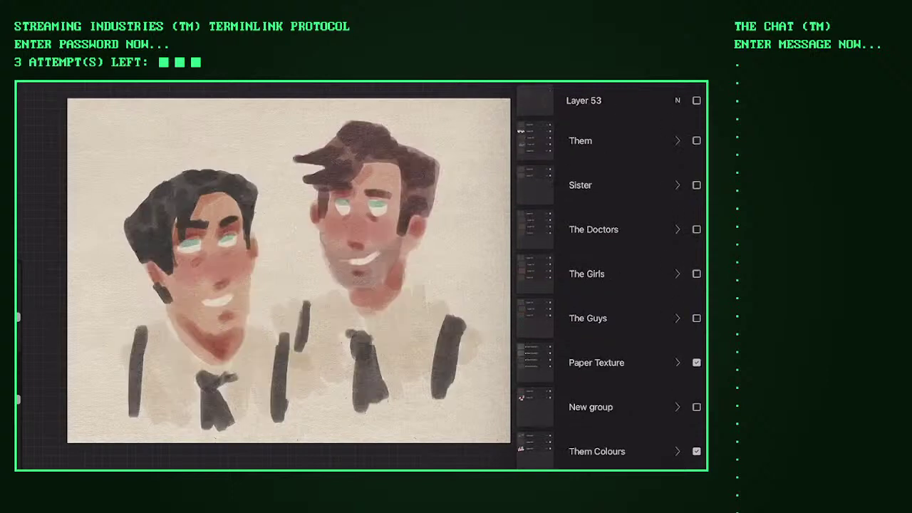
left_click(696, 449)
scroll(609, 285, "down", 1)
left_click(697, 432)
scroll(610, 285, "up", 3)
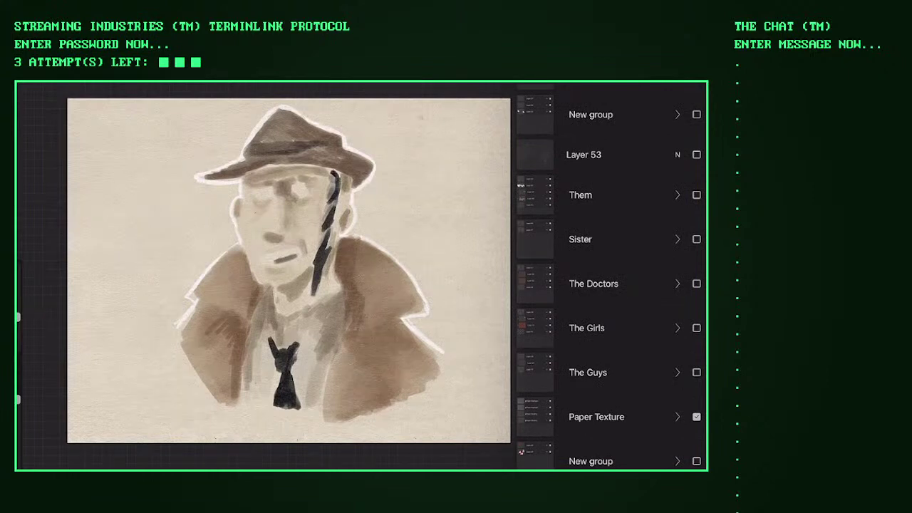
Step: Show the Valentine line art group over its colours, checking the unnamed group next to it
left_click(696, 114)
left_click(696, 114)
scroll(609, 285, "up", 3)
left_click(609, 147)
left_click(696, 190)
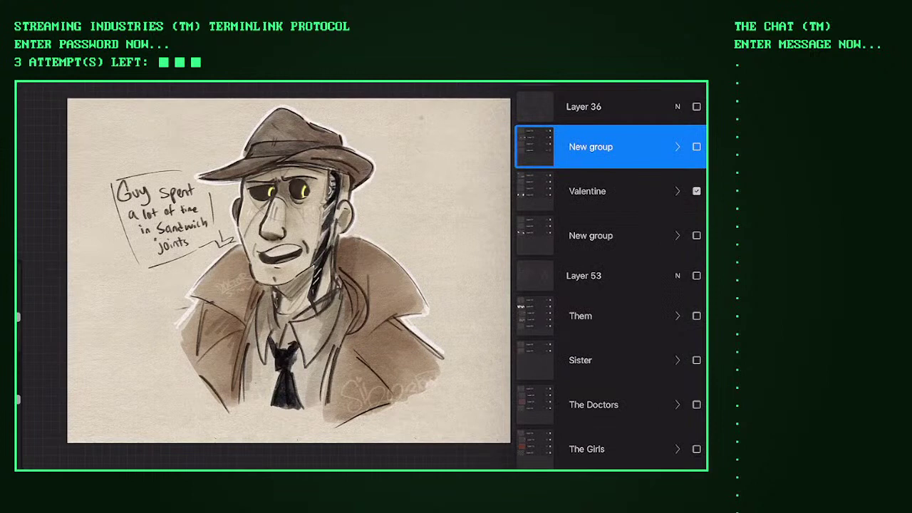
scroll(264, 278, "up", 5)
scroll(264, 278, "up", 1)
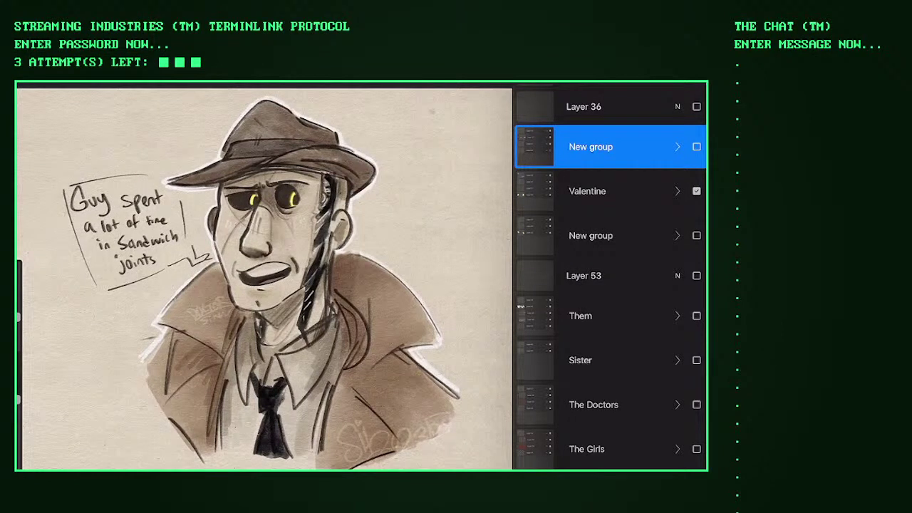
Step: Toggle the Valentine line art group off and on to compare the colours with and without the lines
left_click(697, 146)
left_click(696, 146)
left_click(697, 191)
scroll(610, 278, "down", 1)
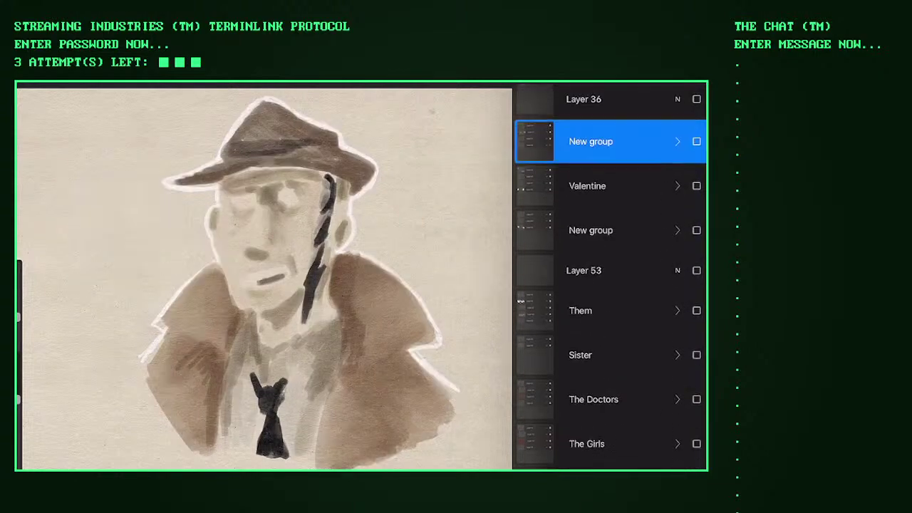
left_click(697, 185)
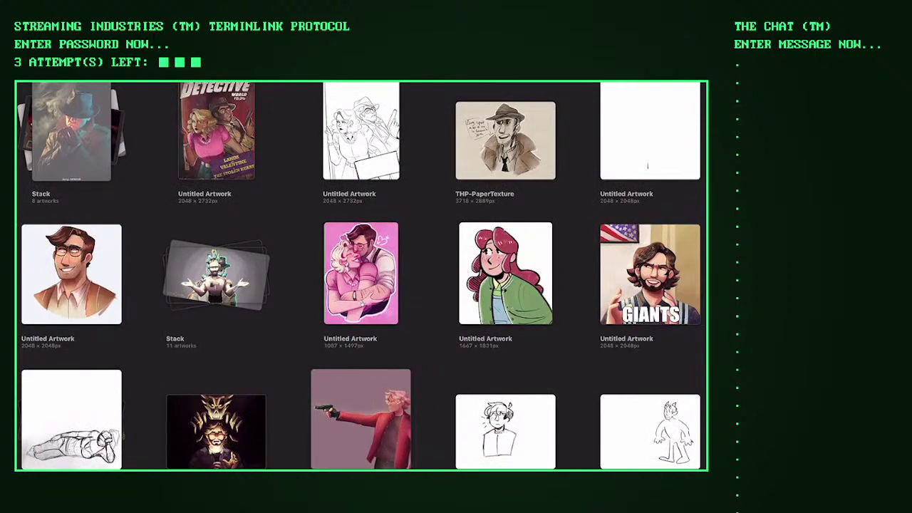
Step: Look through the artwork thumbnails in the gallery
scroll(359, 275, "down", 3)
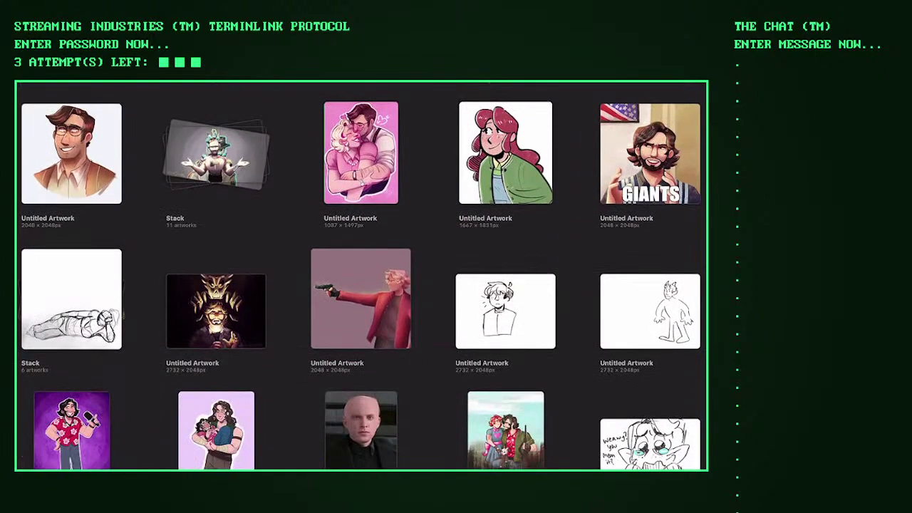
scroll(362, 275, "down", 3)
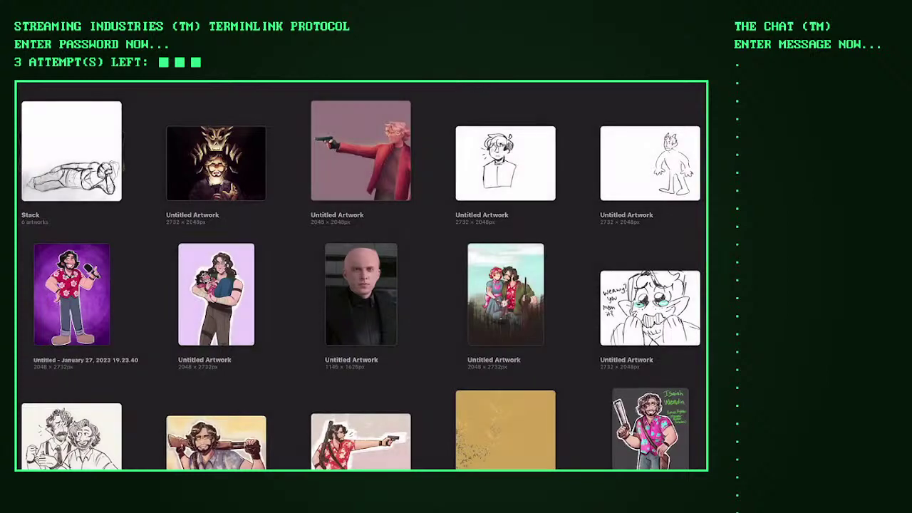
scroll(359, 275, "up", 4)
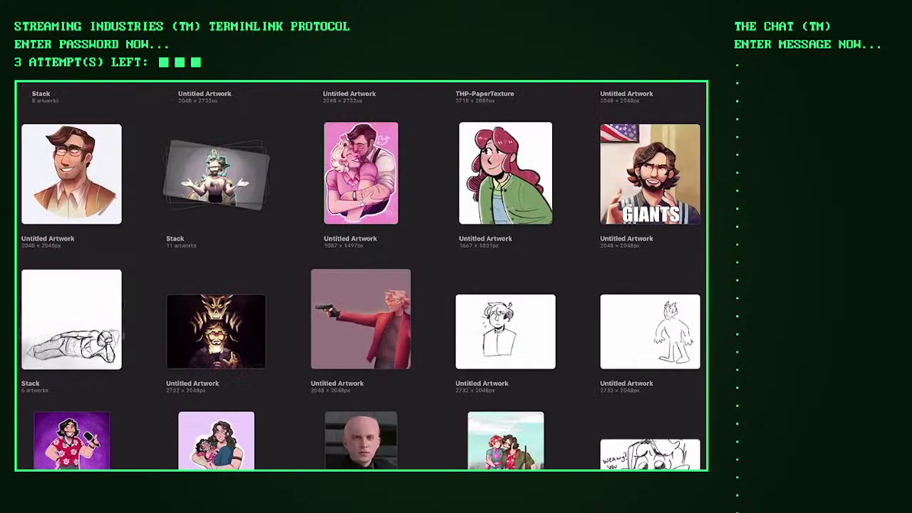
scroll(359, 275, "up", 3)
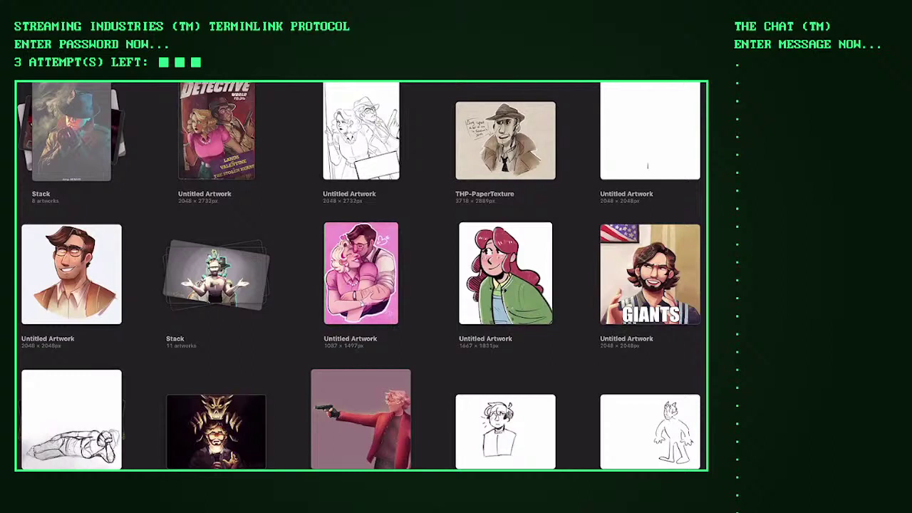
scroll(359, 275, "down", 1)
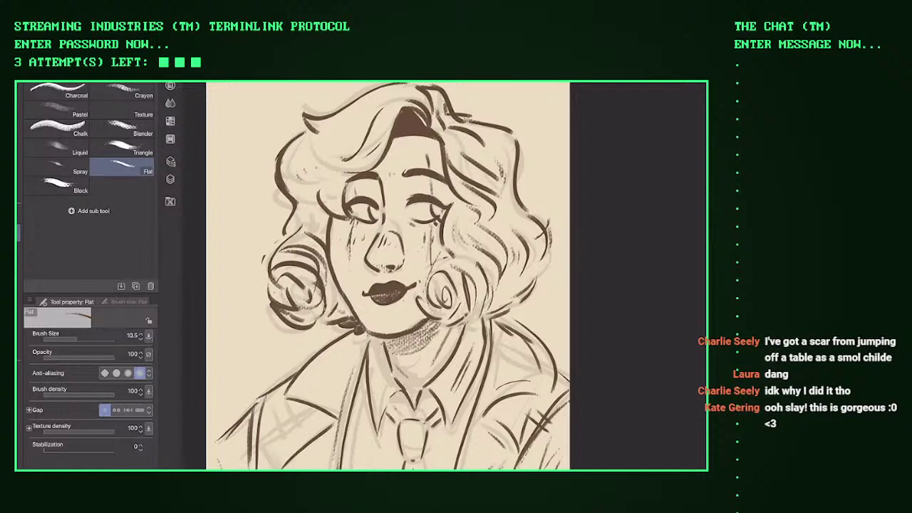
left_click(170, 179)
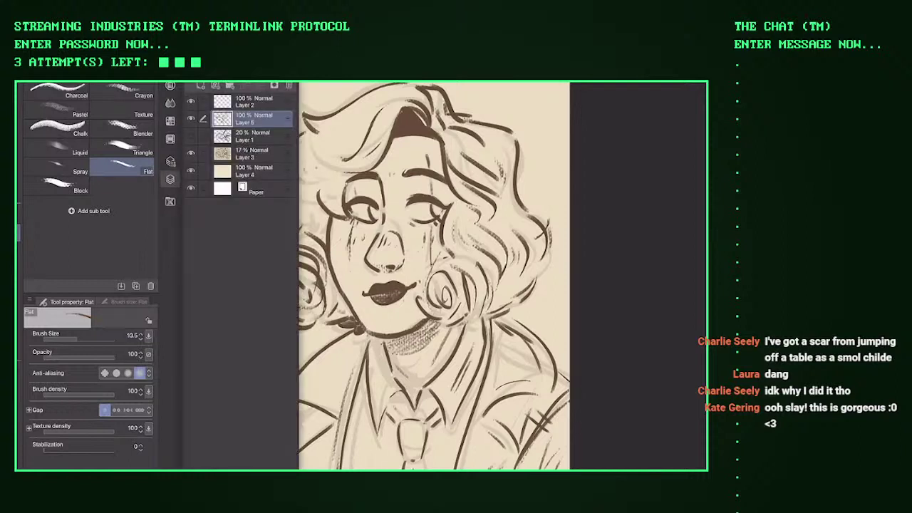
key("Escape")
key("ctrl+plus")
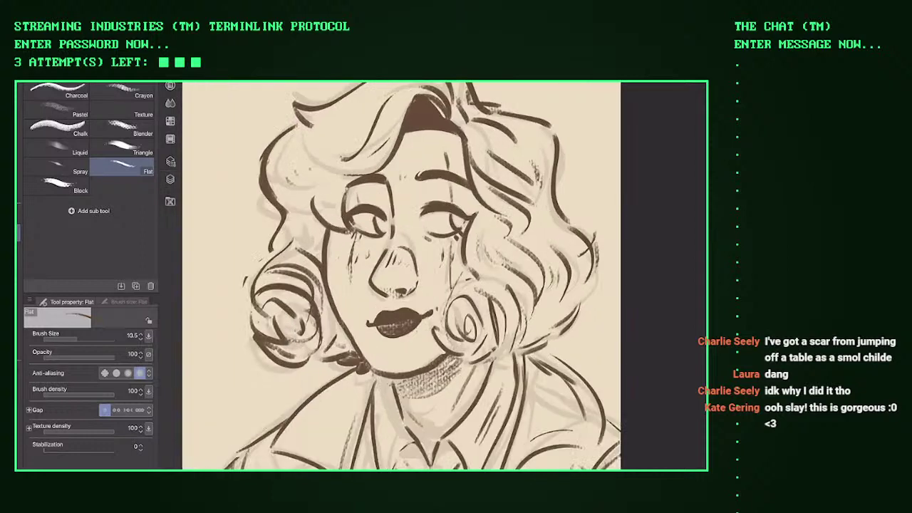
Step: Add a new layer above Layer 1 for the shading
left_click(170, 179)
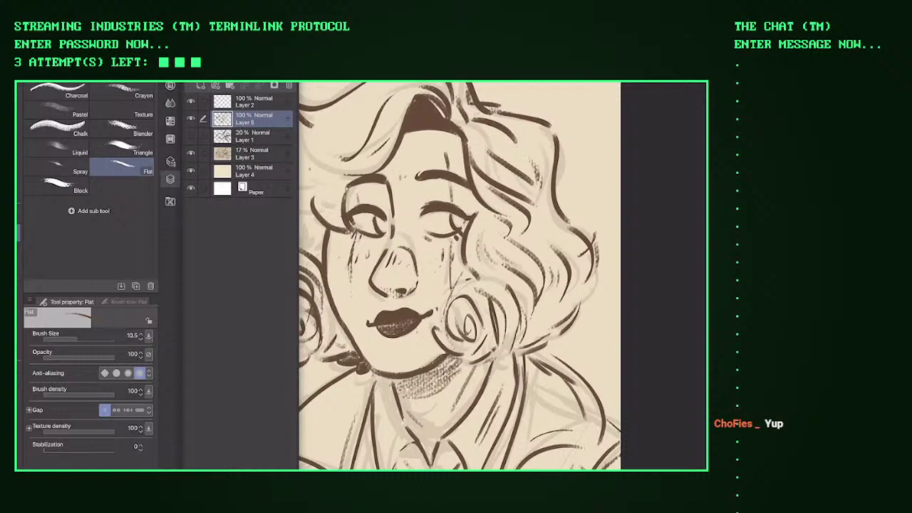
left_click(253, 137)
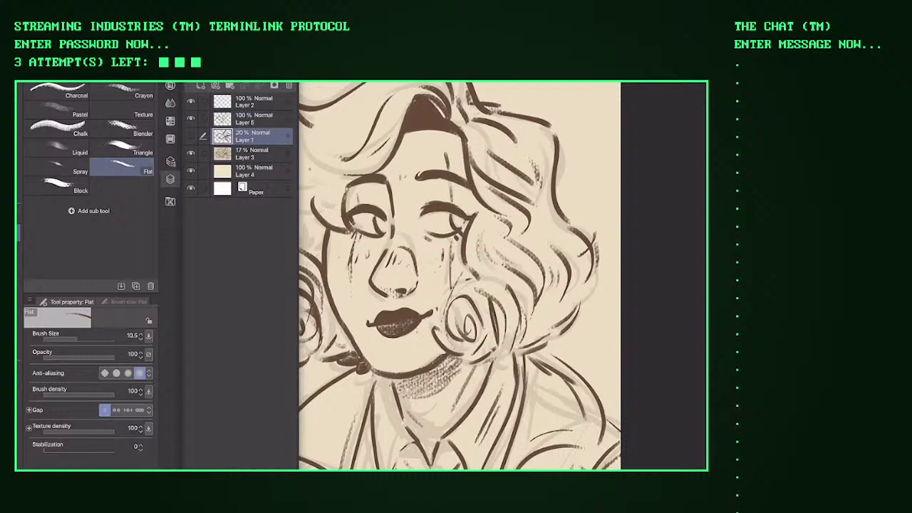
key("ctrl+shift+n")
Step: Choose the Triangle brush and set its opacity to 51 and size to 17.7, testing strokes on the hair
left_click(128, 150)
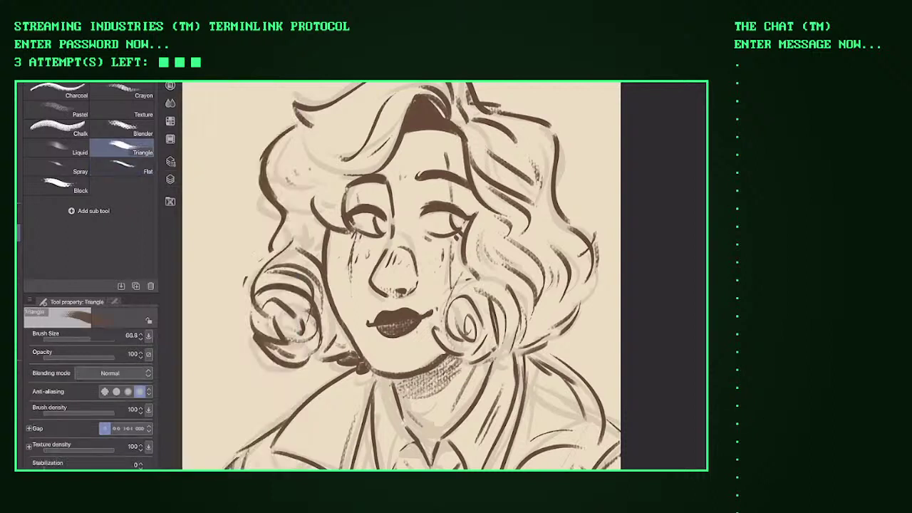
mouse_move(92, 339)
left_mouse_down()
mouse_move(76, 339)
mouse_move(98, 355)
mouse_move(75, 355)
left_mouse_up()
mouse_move(311, 146)
left_mouse_down()
mouse_move(298, 250)
mouse_move(326, 219)
left_mouse_up()
key("ctrl+z")
key("ctrl+z")
left_click_drag(75, 339, 100, 338)
left_click_drag(320, 142, 256, 278)
key("ctrl+z")
scroll(399, 278, "up", 2)
left_click_drag(100, 338, 80, 338)
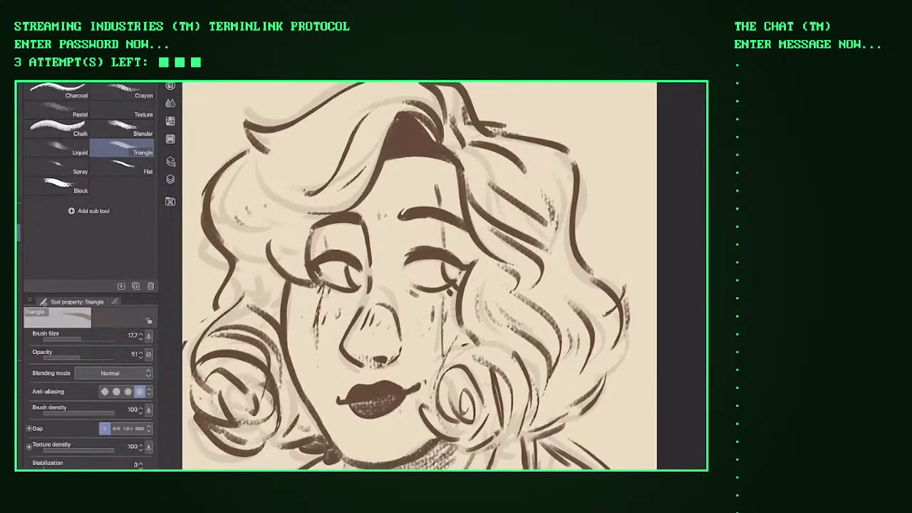
Step: Hide the faint grey sketch layer and try first shading strokes over the hair and face
left_click(171, 178)
left_click(171, 179)
left_click_drag(321, 161, 337, 202)
left_click_drag(313, 118, 370, 217)
left_click_drag(339, 164, 375, 208)
key("ctrl+z")
left_click_drag(499, 179, 542, 285)
left_click_drag(293, 207, 296, 253)
mouse_move(283, 184)
left_mouse_down()
mouse_move(303, 239)
mouse_move(329, 195)
mouse_move(395, 205)
left_mouse_up()
key("ctrl+z")
left_click_drag(356, 285, 417, 292)
Step: Enlarge the Triangle brush to 89.7 and undo the trial shading strokes
left_click_drag(53, 339, 86, 339)
mouse_move(213, 306)
left_mouse_down()
mouse_move(257, 360)
mouse_move(285, 377)
mouse_move(327, 243)
left_mouse_up()
key("ctrl+z")
key("ctrl+z")
key("ctrl+z")
key("ctrl+z")
key("ctrl+z")
Step: Shade the lower part of the curl at the portrait's left and the gap between the curl and the cheek
left_click_drag(214, 299, 250, 366)
left_click_drag(199, 335, 256, 374)
left_click_drag(220, 285, 282, 388)
key("ctrl+z")
key("ctrl+z")
key("ctrl+z")
key("ctrl+z")
key("ctrl+z")
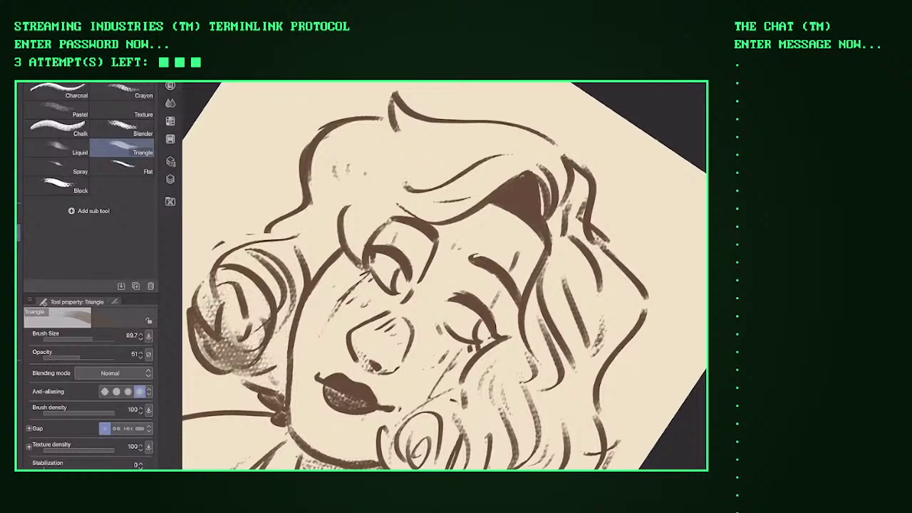
left_click_drag(207, 338, 281, 377)
left_click_drag(271, 278, 289, 385)
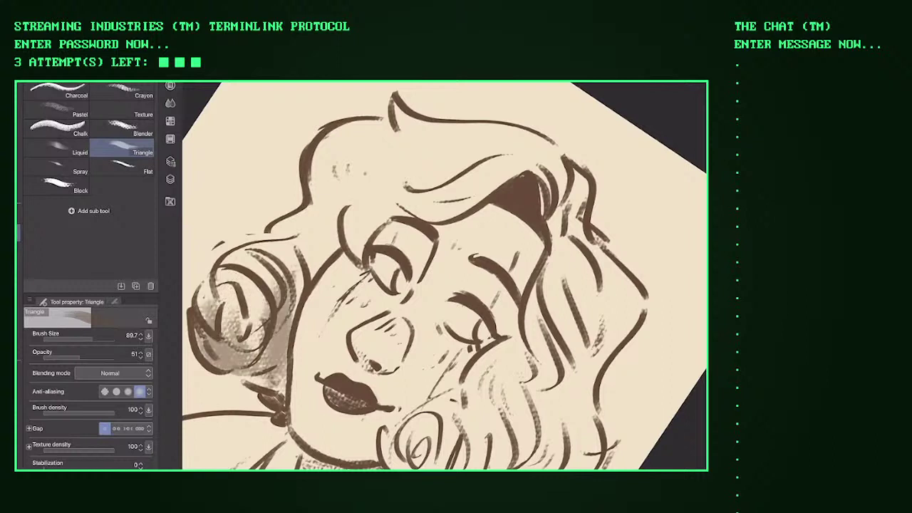
Step: Shade the hair above the left curl up to the crown, with the brush size reduced to 39.8
left_click_drag(317, 228, 312, 295)
left_click_drag(285, 221, 299, 300)
left_click_drag(329, 218, 318, 305)
key("ctrl+z")
key("ctrl+z")
key("bracketleft")
mouse_move(312, 218)
left_mouse_down()
mouse_move(300, 283)
mouse_move(285, 243)
mouse_move(307, 221)
mouse_move(321, 232)
mouse_move(319, 260)
mouse_move(321, 139)
mouse_move(337, 246)
left_mouse_up()
left_click_drag(341, 128, 353, 211)
mouse_move(357, 171)
left_mouse_down()
mouse_move(378, 191)
mouse_move(403, 202)
left_mouse_up()
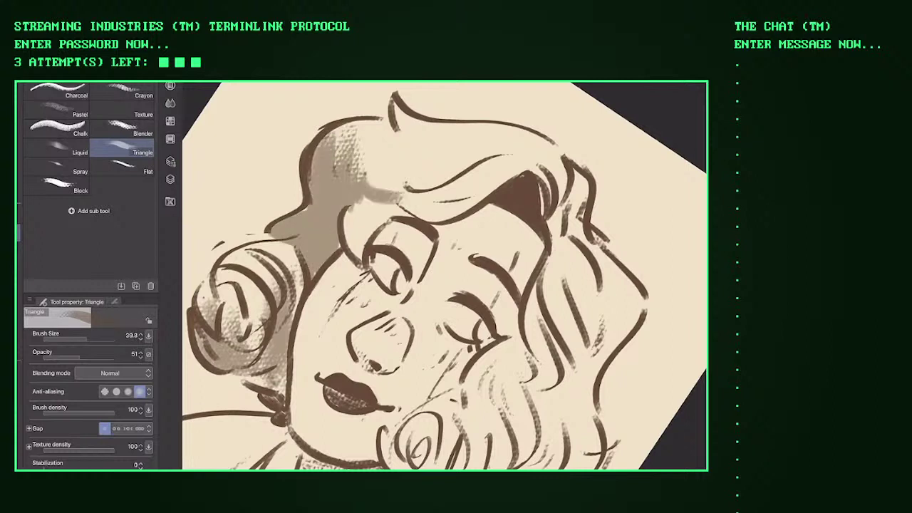
Step: Shade the hair across the top of the head and down the waves and curl at the portrait's right
scroll(442, 278, "down", 3)
scroll(441, 278, "up", 3)
mouse_move(406, 317)
left_mouse_down()
mouse_move(428, 301)
mouse_move(450, 303)
mouse_move(456, 273)
left_mouse_up()
left_click_drag(434, 317, 476, 288)
mouse_move(460, 325)
left_mouse_down()
mouse_move(498, 275)
mouse_move(491, 238)
mouse_move(469, 234)
mouse_move(493, 220)
left_mouse_up()
mouse_move(506, 242)
left_mouse_down()
mouse_move(492, 271)
mouse_move(488, 199)
mouse_move(517, 168)
left_mouse_up()
mouse_move(510, 200)
left_mouse_down()
mouse_move(488, 161)
mouse_move(513, 139)
mouse_move(470, 146)
mouse_move(456, 107)
mouse_move(410, 105)
mouse_move(360, 139)
mouse_move(334, 136)
mouse_move(335, 103)
mouse_move(395, 99)
mouse_move(378, 125)
left_mouse_up()
mouse_move(404, 93)
left_mouse_down()
mouse_move(423, 85)
mouse_move(384, 93)
mouse_move(465, 113)
left_mouse_up()
Step: Erase highlights out of the shaded hair near the crown and fringe with the Kneaded eraser
key("e")
mouse_move(387, 135)
left_mouse_down()
mouse_move(399, 117)
mouse_move(431, 107)
mouse_move(416, 102)
left_mouse_up()
left_click_drag(360, 151, 333, 165)
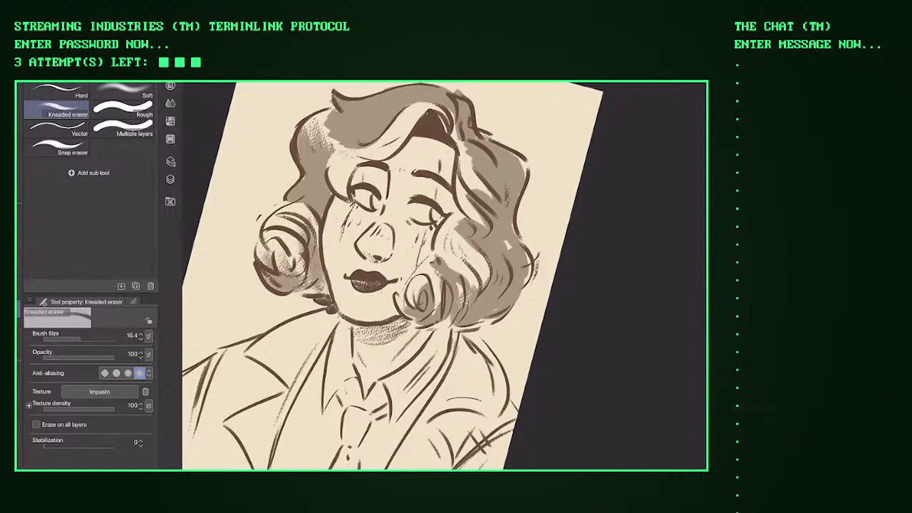
scroll(427, 278, "up", 1)
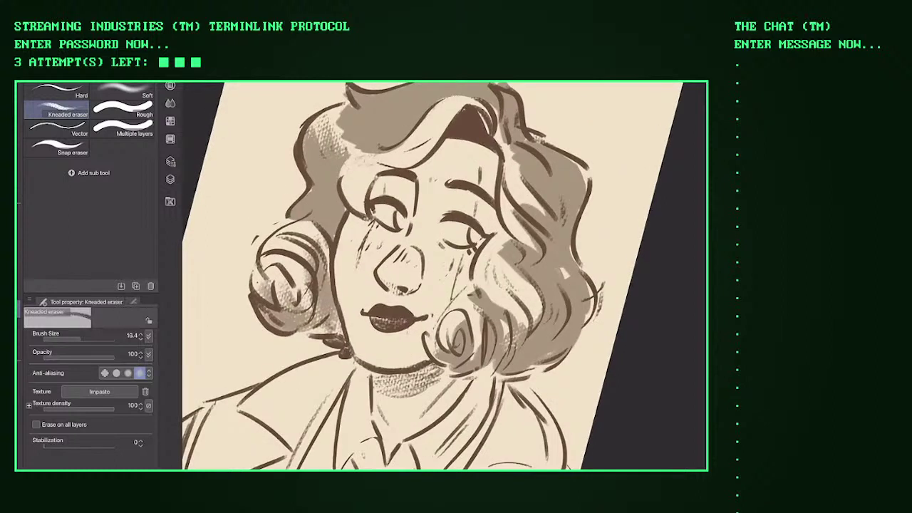
Step: Add more Triangle brush shading to the fringe, the right-hand waves and both side curls
key("j")
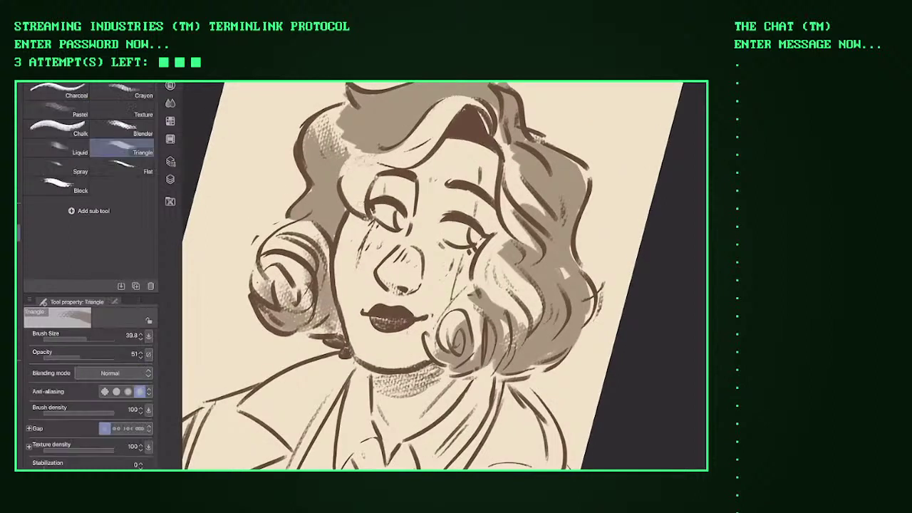
left_click_drag(376, 170, 463, 99)
left_click_drag(417, 135, 464, 99)
mouse_move(523, 169)
left_mouse_down()
mouse_move(500, 223)
mouse_move(514, 224)
mouse_move(478, 286)
left_mouse_up()
mouse_move(507, 256)
left_mouse_down()
mouse_move(489, 298)
mouse_move(502, 299)
left_mouse_up()
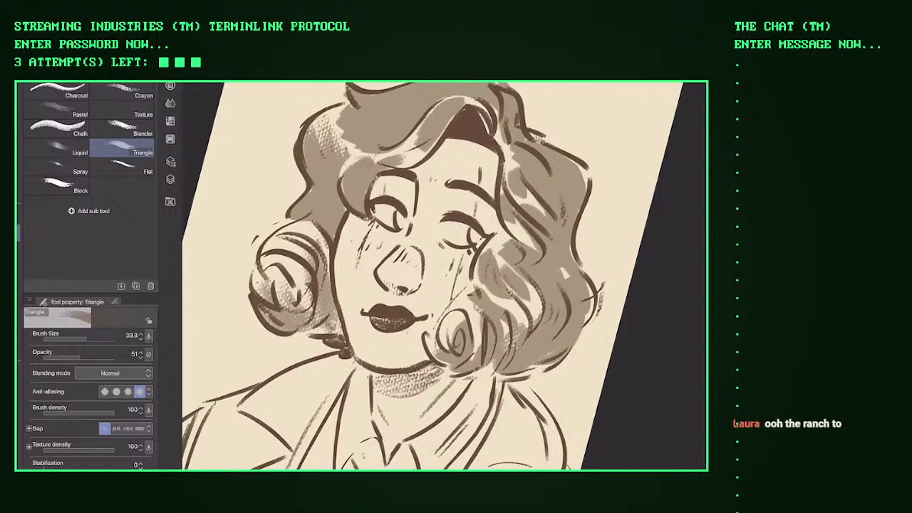
mouse_move(467, 298)
left_mouse_down()
mouse_move(446, 321)
mouse_move(467, 317)
left_mouse_up()
mouse_move(286, 256)
left_mouse_down()
mouse_move(266, 262)
mouse_move(305, 275)
mouse_move(304, 243)
mouse_move(320, 222)
left_mouse_up()
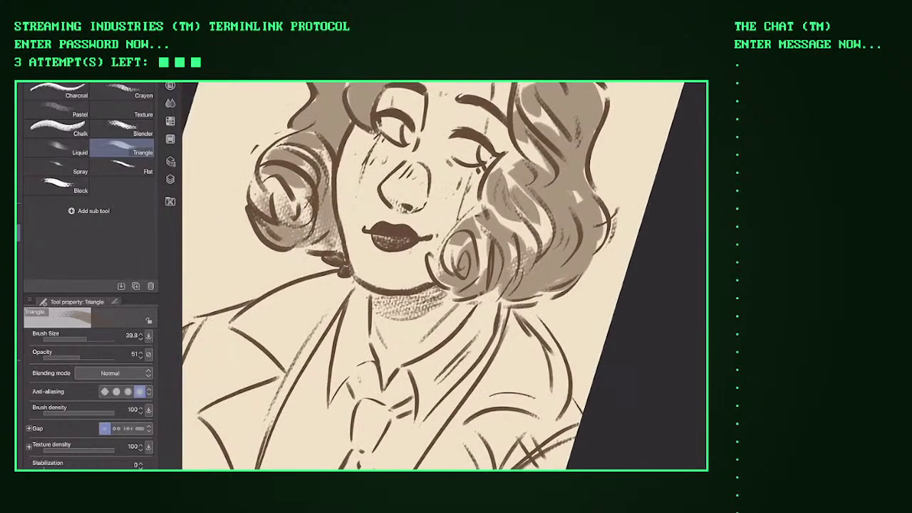
Step: Shade the neck below the chin down to the shirt collar
mouse_move(381, 314)
left_mouse_down()
mouse_move(438, 292)
mouse_move(399, 318)
left_mouse_up()
left_click_drag(368, 292, 439, 306)
mouse_move(381, 320)
left_mouse_down()
mouse_move(436, 295)
mouse_move(422, 345)
left_mouse_up()
mouse_move(475, 300)
left_mouse_down()
mouse_move(416, 355)
mouse_move(372, 367)
left_mouse_up()
left_click_drag(372, 322, 398, 380)
left_click_drag(414, 335, 391, 350)
left_click_drag(457, 293, 404, 348)
key("ctrl+0")
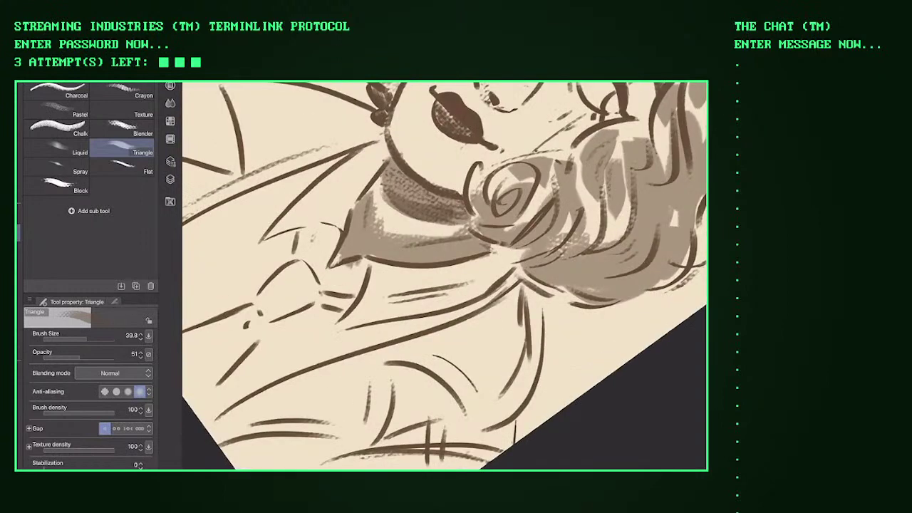
Step: Lighten the lower neck shading with the Kneaded eraser, keeping the shadow under the chin
key("e")
mouse_move(385, 242)
left_mouse_down()
mouse_move(363, 199)
mouse_move(357, 242)
mouse_move(420, 239)
mouse_move(438, 250)
mouse_move(388, 255)
mouse_move(463, 253)
mouse_move(395, 264)
left_mouse_up()
mouse_move(456, 232)
left_mouse_down()
mouse_move(362, 201)
mouse_move(351, 249)
left_mouse_up()
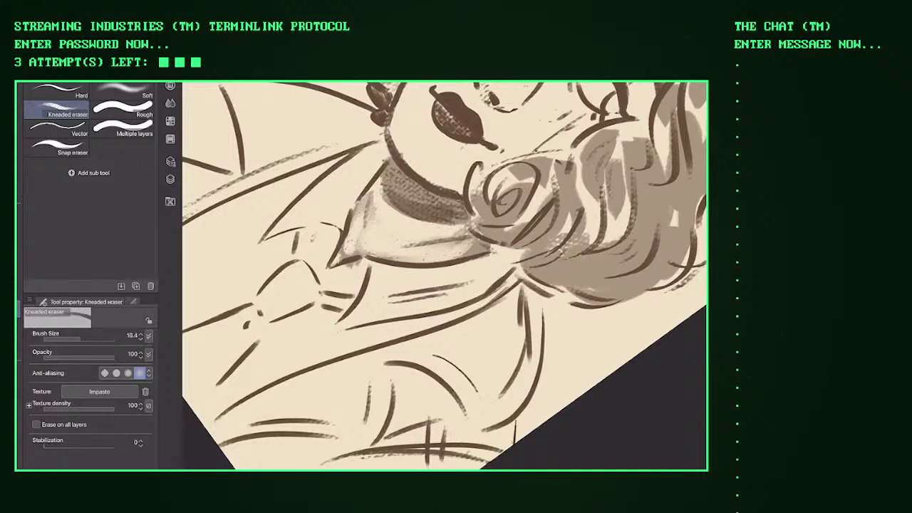
Step: Return to the Triangle brush, reduce its size to 34.3 and shade the knot and tail of the tie
key("b")
scroll(445, 275, "down", 3)
mouse_move(453, 311)
left_mouse_down()
mouse_move(427, 300)
mouse_move(470, 334)
mouse_move(513, 314)
mouse_move(449, 329)
left_mouse_up()
key("ctrl+z")
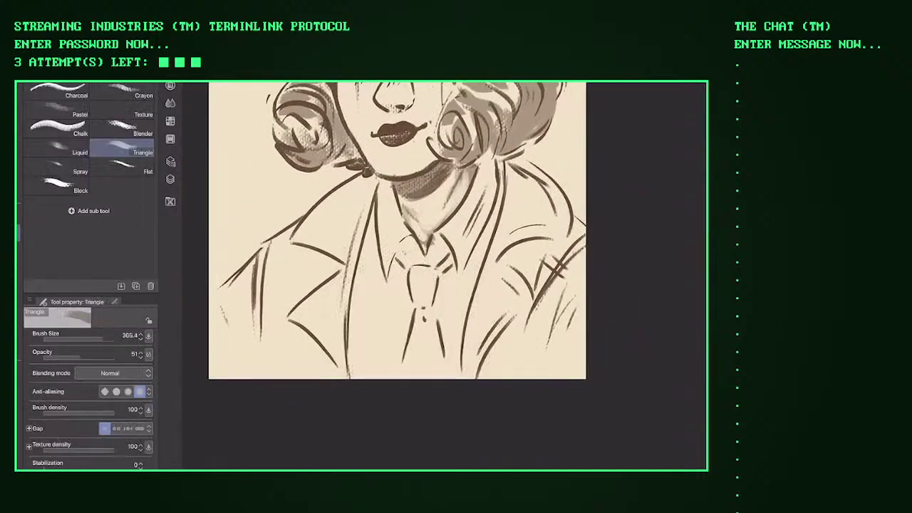
scroll(399, 249, "up", 2)
key("bracketleft")
key("bracketleft")
key("bracketleft")
key("bracketleft")
key("bracketleft")
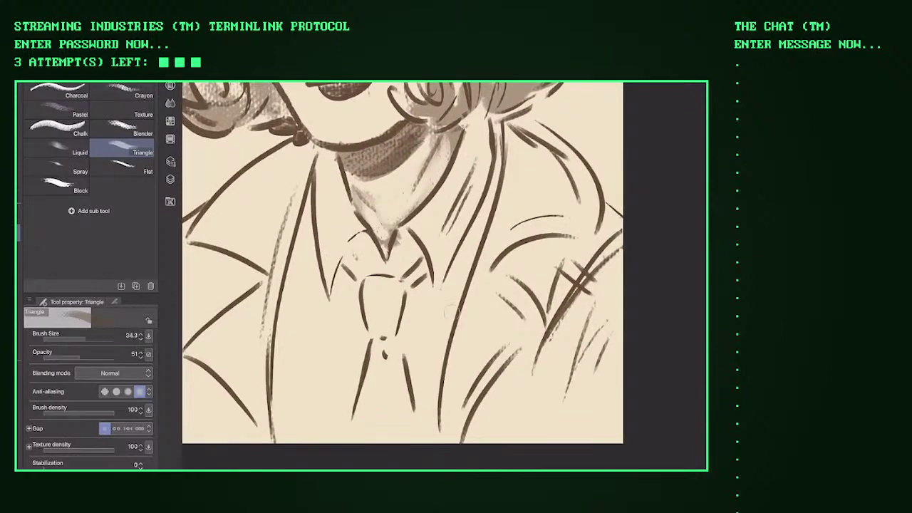
mouse_move(378, 299)
left_mouse_down()
mouse_move(371, 335)
mouse_move(385, 292)
mouse_move(395, 313)
mouse_move(369, 427)
mouse_move(395, 426)
mouse_move(356, 431)
mouse_move(360, 395)
mouse_move(410, 431)
mouse_move(398, 341)
left_mouse_up()
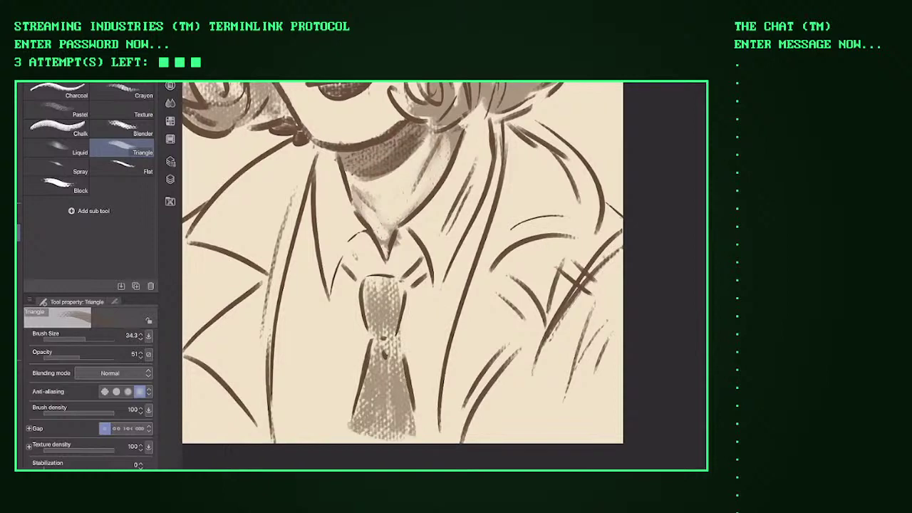
Step: Darken the tie knot and tail and shade the tie bands beneath both shirt collar points
left_click_drag(345, 255, 360, 284)
mouse_move(409, 269)
left_mouse_down()
mouse_move(428, 291)
mouse_move(376, 336)
mouse_move(396, 288)
mouse_move(403, 328)
left_mouse_up()
left_click_drag(361, 390, 361, 402)
left_click_drag(403, 330, 385, 409)
mouse_move(399, 373)
left_mouse_down()
mouse_move(388, 428)
mouse_move(379, 422)
left_mouse_up()
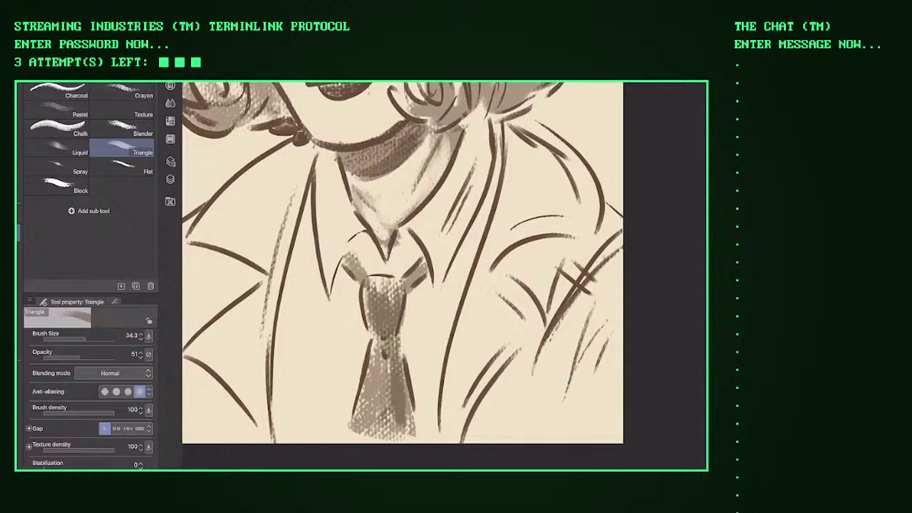
mouse_move(399, 342)
left_mouse_down()
mouse_move(400, 415)
mouse_move(385, 444)
left_mouse_up()
key("ctrl+minus")
key("ctrl+minus")
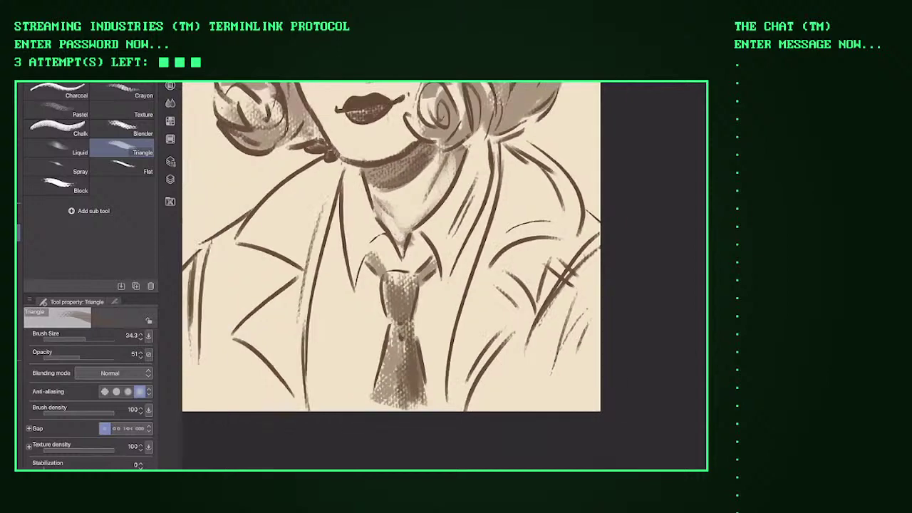
Step: Shade the shirt collar on the image's right, from the hair down towards the tie
left_click_drag(361, 238, 374, 276)
left_click_drag(456, 229, 439, 283)
mouse_move(464, 249)
left_mouse_down()
mouse_move(446, 289)
mouse_move(454, 298)
mouse_move(439, 305)
mouse_move(441, 296)
left_mouse_up()
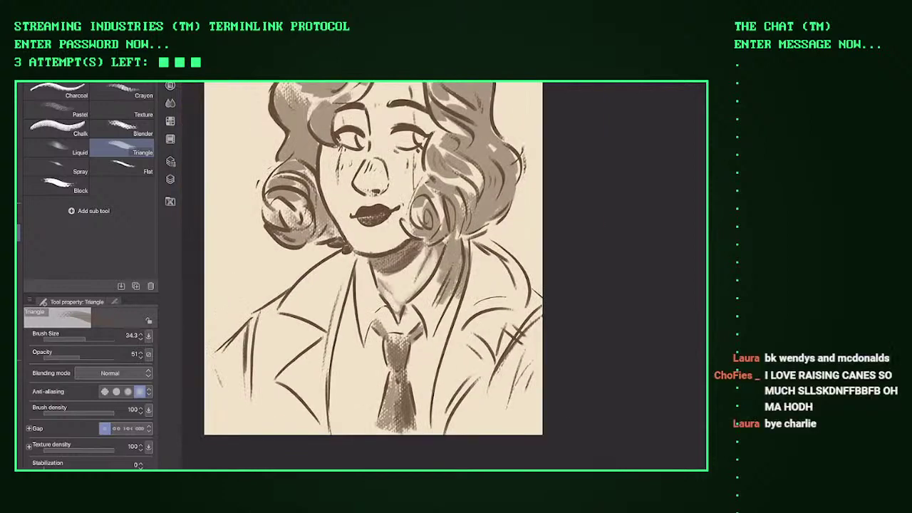
Step: Shade the coat collar over the shoulder below the right-hand hair
mouse_move(502, 239)
left_mouse_down()
mouse_move(475, 262)
mouse_move(481, 293)
left_mouse_up()
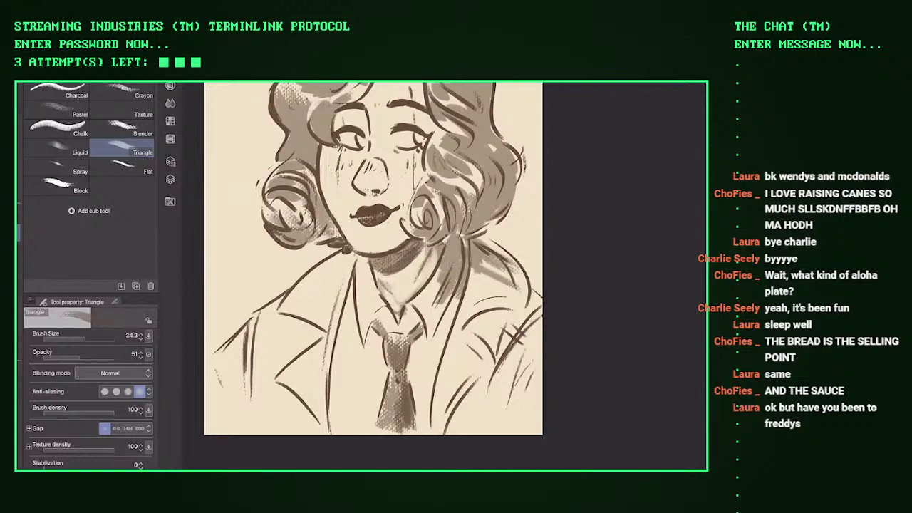
left_click_drag(498, 178, 456, 299)
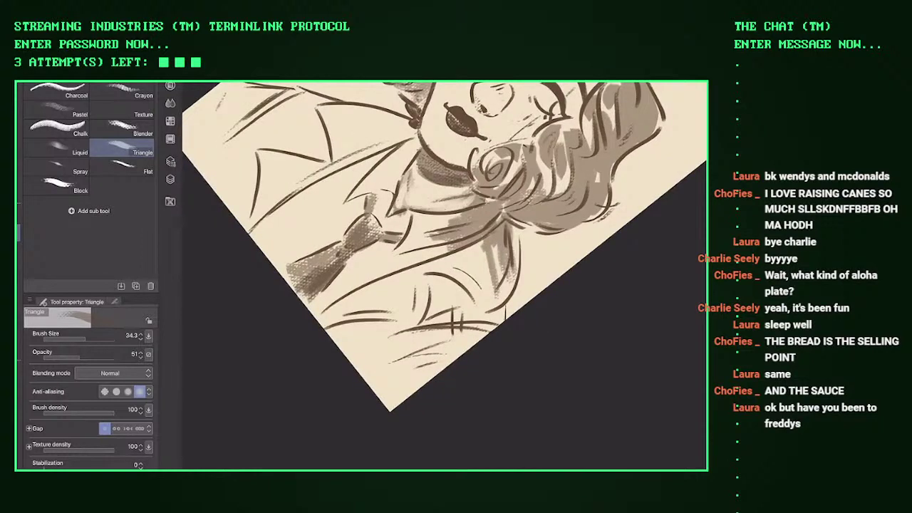
left_click_drag(442, 249, 441, 262)
mouse_move(501, 258)
left_mouse_down()
mouse_move(485, 346)
mouse_move(453, 278)
mouse_move(501, 317)
left_mouse_up()
left_click_drag(516, 250, 507, 318)
Step: Soften the coat collar shading with the Kneaded eraser at brush size 83.3
key("e")
mouse_move(471, 269)
left_mouse_down()
mouse_move(449, 302)
mouse_move(476, 329)
left_mouse_up()
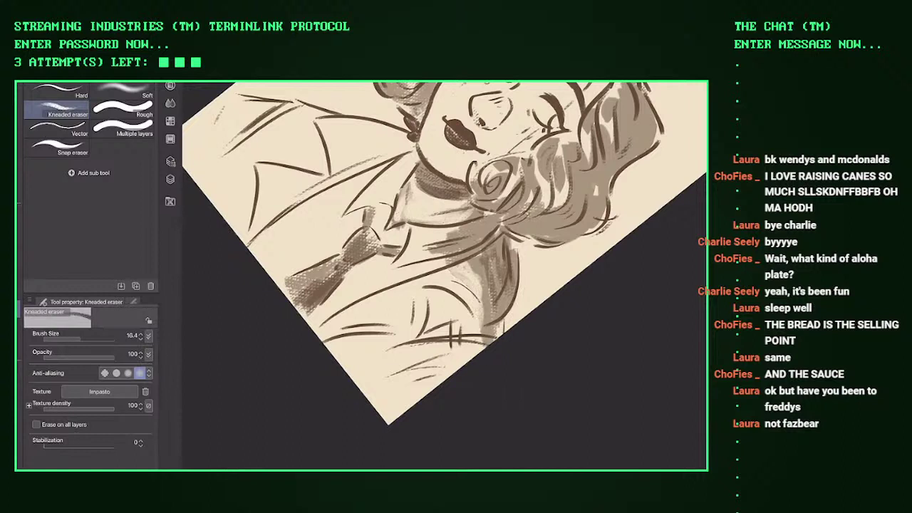
left_click_drag(492, 260, 472, 320)
left_click_drag(470, 249, 499, 299)
left_click_drag(473, 267, 499, 322)
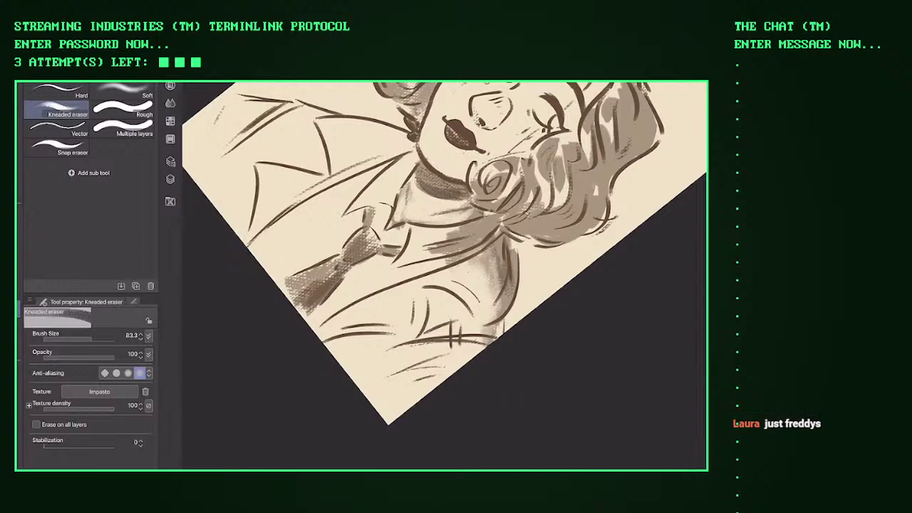
Step: Return to the Triangle brush and shade the left coat front around the lapel notch
key("b")
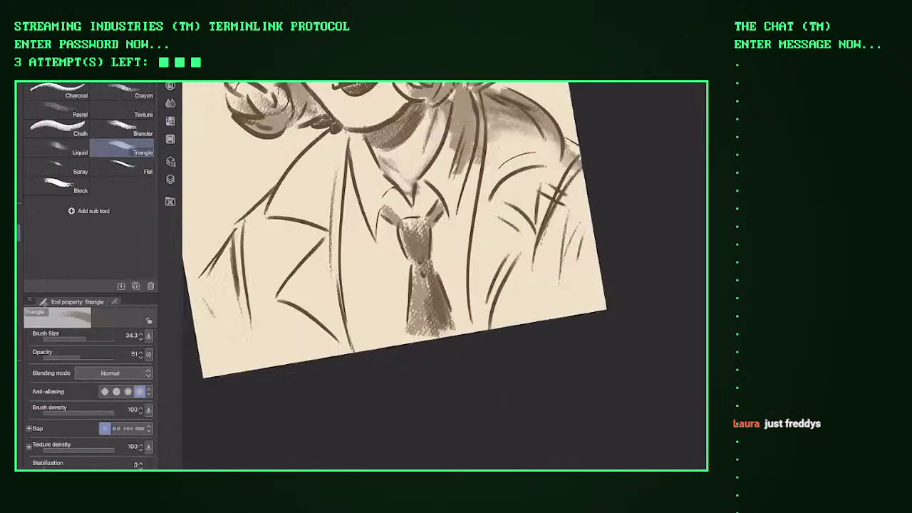
left_click_drag(431, 203, 420, 304)
left_click_drag(416, 227, 397, 306)
mouse_move(393, 251)
left_mouse_down()
mouse_move(378, 280)
mouse_move(366, 279)
left_mouse_up()
left_click_drag(361, 170, 412, 187)
left_click_drag(382, 217, 413, 187)
Step: Shade the upper left lapel near the neck and the shirt strip along the coat's opening edge
mouse_move(425, 119)
left_mouse_down()
mouse_move(409, 203)
mouse_move(413, 237)
left_mouse_up()
mouse_move(432, 84)
left_mouse_down()
mouse_move(419, 113)
mouse_move(378, 128)
left_mouse_up()
left_click_drag(426, 106, 390, 127)
mouse_move(441, 87)
left_mouse_down()
mouse_move(415, 119)
mouse_move(429, 121)
left_mouse_up()
left_click_drag(453, 87, 452, 125)
mouse_move(450, 118)
left_mouse_down()
mouse_move(436, 141)
mouse_move(440, 155)
left_mouse_up()
left_click_drag(441, 133, 430, 191)
left_click_drag(446, 122, 429, 295)
left_click_drag(446, 238, 429, 305)
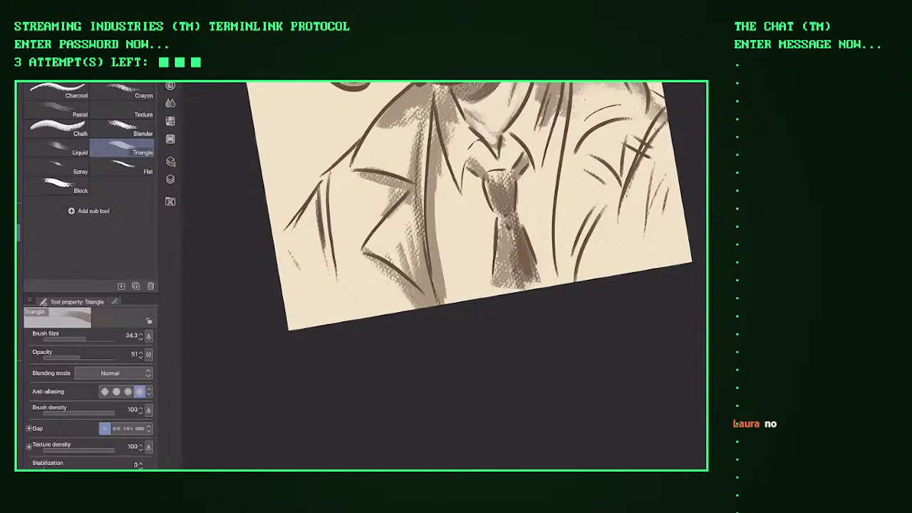
Step: Shade the left shirt collar wing and the collar area around the tie knot
left_click_drag(452, 149, 436, 196)
mouse_move(455, 112)
left_mouse_down()
mouse_move(435, 184)
mouse_move(446, 155)
left_mouse_up()
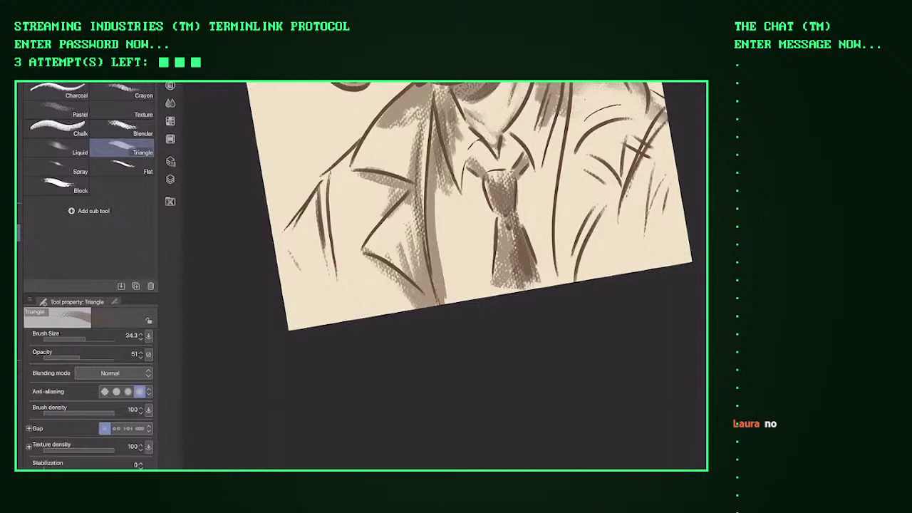
left_click_drag(489, 90, 496, 191)
left_click_drag(532, 164, 514, 192)
left_click_drag(553, 148, 528, 194)
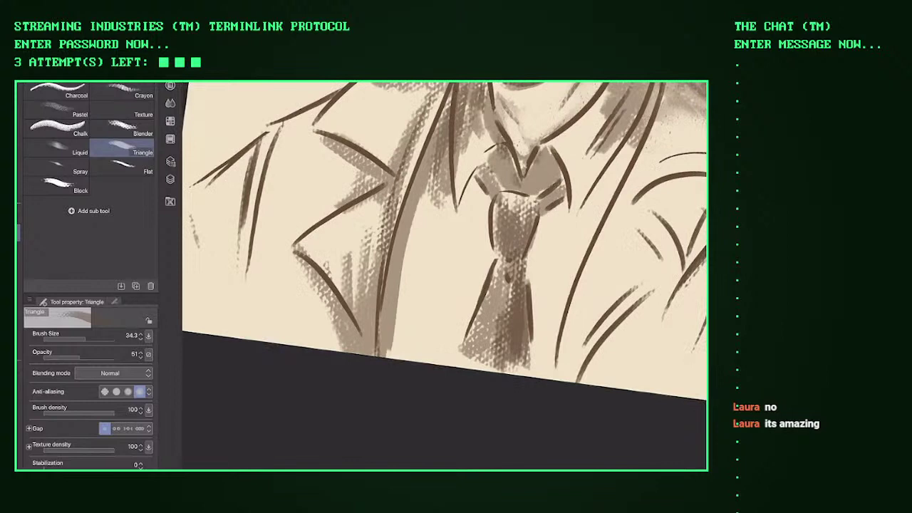
key("ctrl+0")
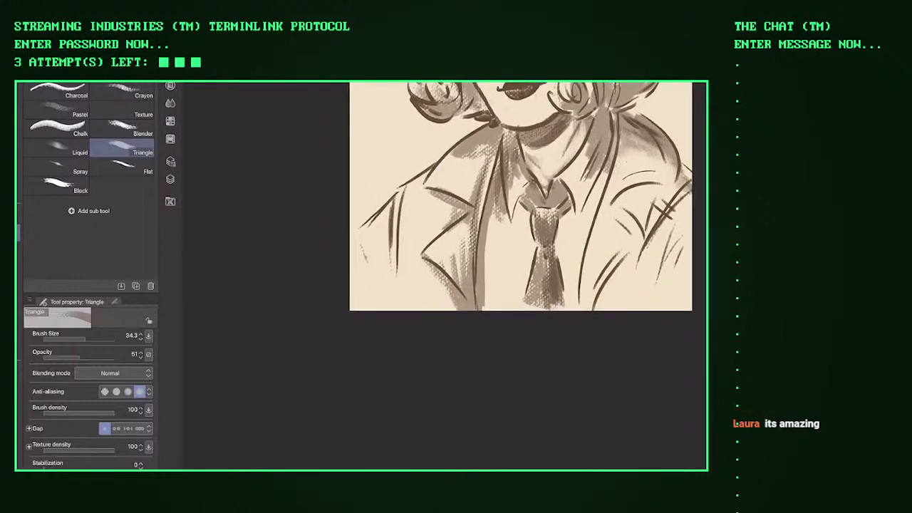
Step: Shade the left sleeve fold, the right coat edge and the folds of the right sleeve
left_click_drag(401, 206, 389, 301)
mouse_move(402, 230)
left_mouse_down()
mouse_move(380, 306)
mouse_move(371, 300)
left_mouse_up()
left_click_drag(600, 208, 580, 309)
left_click_drag(632, 183, 587, 301)
left_click_drag(650, 231, 610, 277)
Step: Set the Triangle brush opacity to 28 and lightly shade the jaw edge and nose
mouse_move(499, 214)
left_mouse_down()
mouse_move(357, 392)
mouse_move(399, 356)
left_mouse_up()
scroll(442, 277, "up", 4)
mouse_move(470, 269)
left_mouse_down()
mouse_move(463, 235)
mouse_move(487, 227)
left_mouse_up()
left_click_drag(463, 264, 449, 238)
key("ctrl+z")
left_click_drag(442, 278, 399, 257)
left_click_drag(75, 358, 58, 358)
mouse_move(427, 258)
left_mouse_down()
mouse_move(422, 226)
mouse_move(455, 252)
mouse_move(453, 235)
left_mouse_up()
mouse_move(470, 207)
left_mouse_down()
mouse_move(436, 257)
mouse_move(456, 205)
mouse_move(442, 198)
left_mouse_up()
Step: Add light shading between the brows and lashes on the eyelids
left_click_drag(492, 350, 469, 314)
left_click_drag(512, 362, 502, 352)
mouse_move(522, 306)
left_mouse_down()
mouse_move(481, 283)
mouse_move(500, 278)
left_mouse_up()
left_click_drag(508, 292, 487, 280)
left_click_drag(523, 275, 493, 275)
left_click_drag(525, 349, 499, 300)
mouse_move(525, 368)
left_mouse_down()
mouse_move(509, 349)
mouse_move(516, 300)
left_mouse_up()
left_click_drag(532, 346, 524, 298)
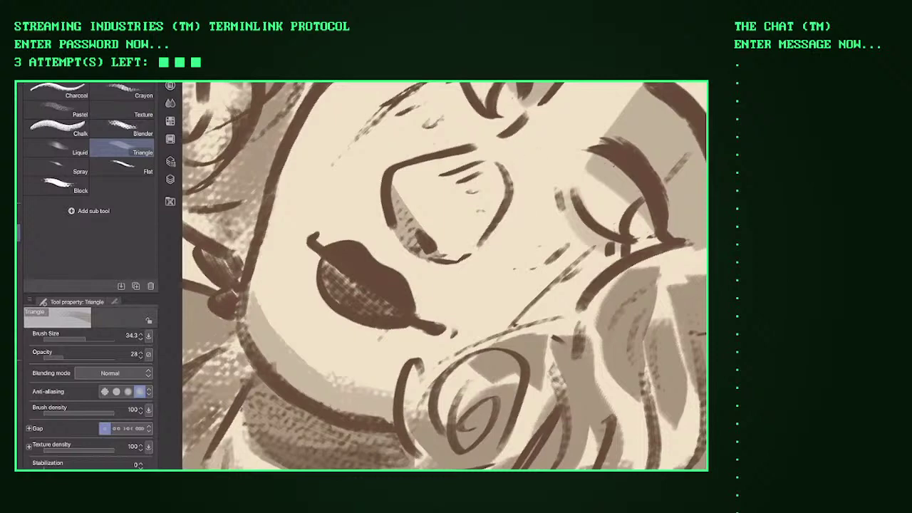
Step: Deepen the shading on both eyelids with a second layer of light tone
scroll(443, 275, "down", 3)
scroll(444, 275, "up", 3)
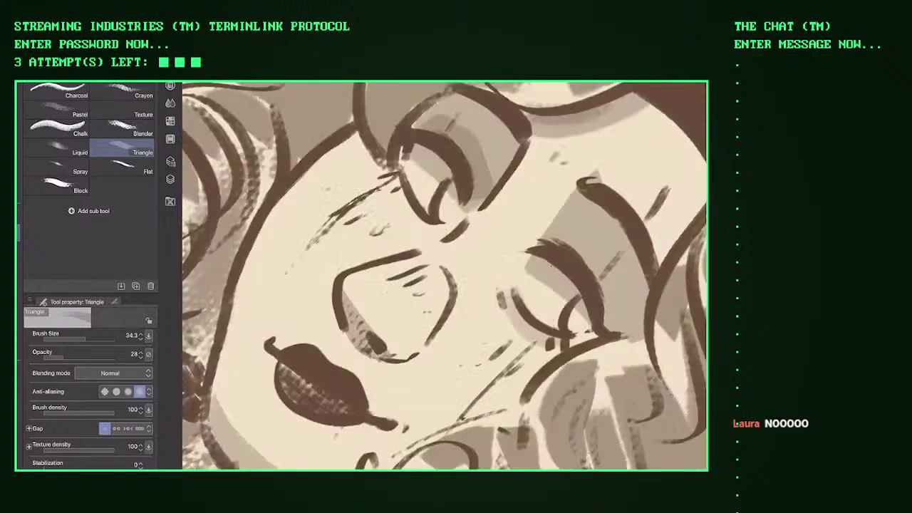
scroll(443, 275, "down", 3)
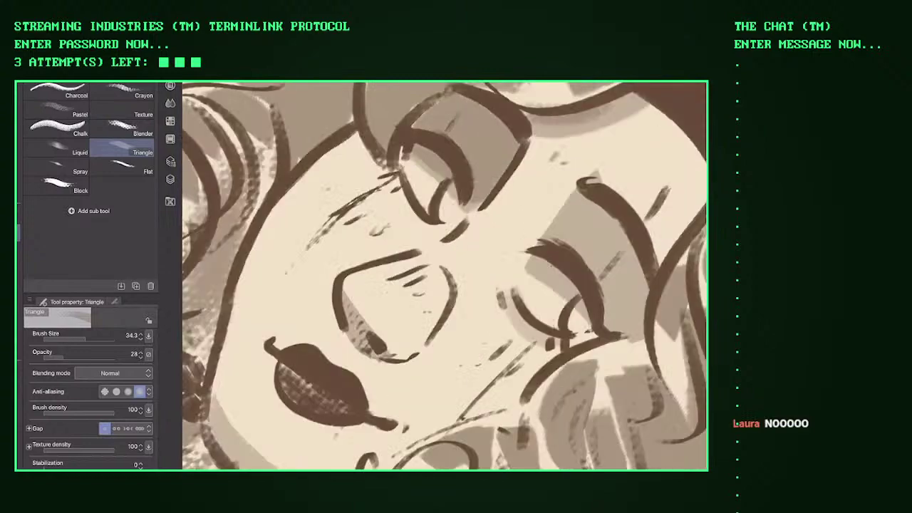
scroll(444, 275, "up", 3)
scroll(444, 275, "down", 3)
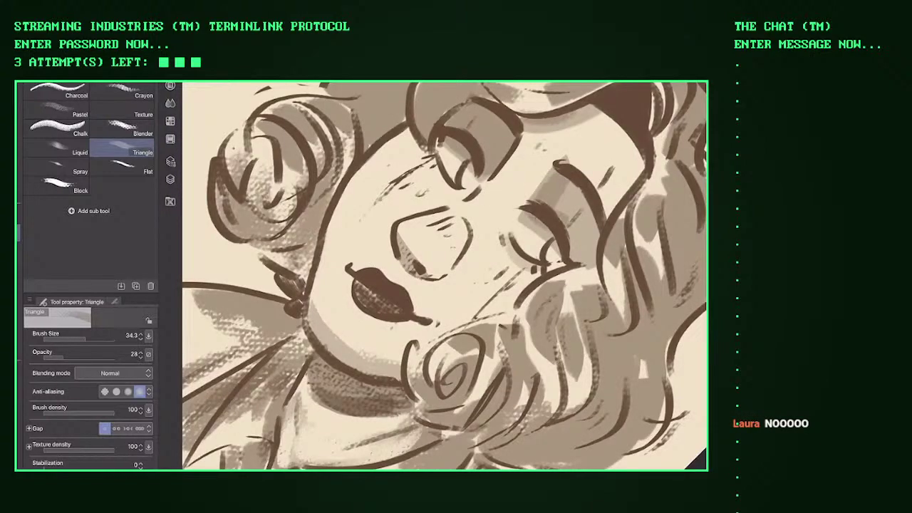
scroll(443, 275, "up", 3)
scroll(444, 275, "down", 3)
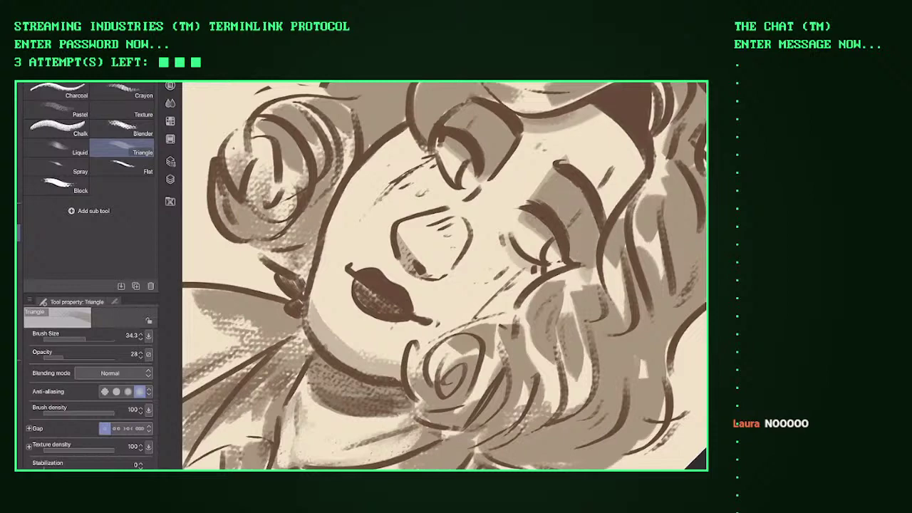
scroll(444, 275, "down", 3)
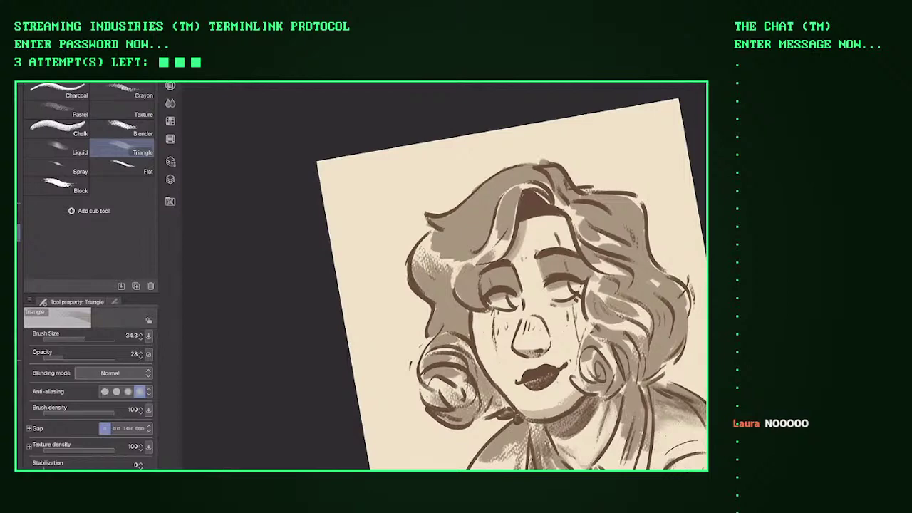
Step: Build up the light shadow along the jaw and under the chin, redoing one stroke
scroll(444, 275, "up", 5)
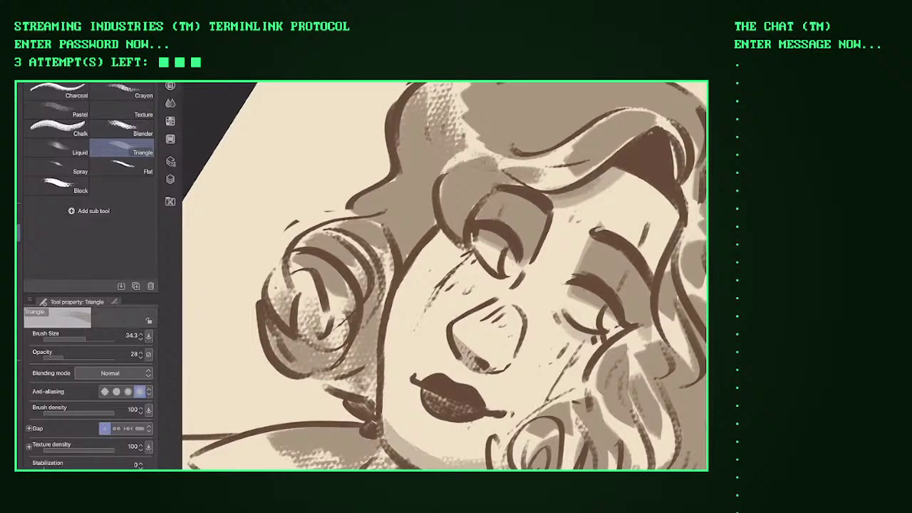
scroll(444, 276, "up", 5)
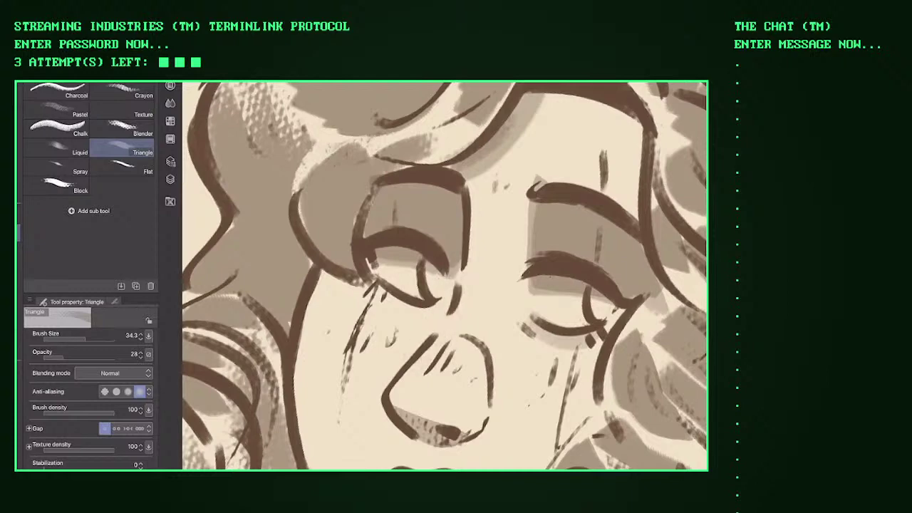
scroll(445, 276, "down", 5)
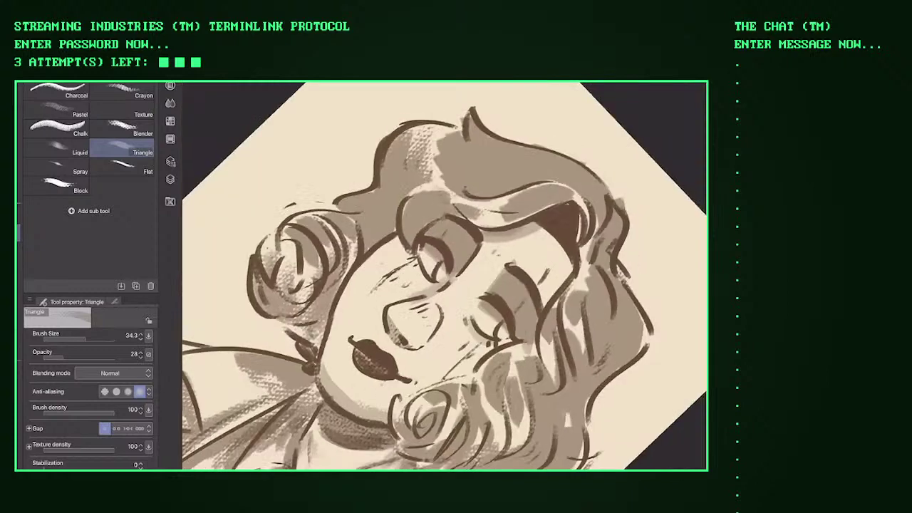
scroll(445, 275, "up", 5)
left_click_drag(451, 163, 456, 189)
left_click_drag(483, 101, 576, 138)
scroll(445, 275, "down", 5)
scroll(444, 276, "up", 5)
left_click_drag(422, 285, 473, 248)
key("ctrl+z")
left_click_drag(425, 288, 471, 243)
left_click_drag(393, 309, 383, 352)
left_click_drag(379, 356, 460, 351)
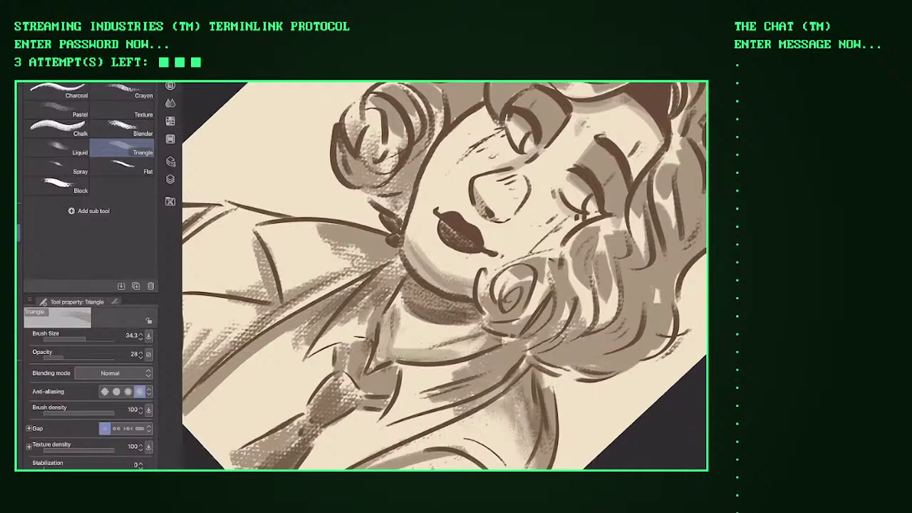
scroll(444, 276, "down", 4)
scroll(444, 276, "up", 4)
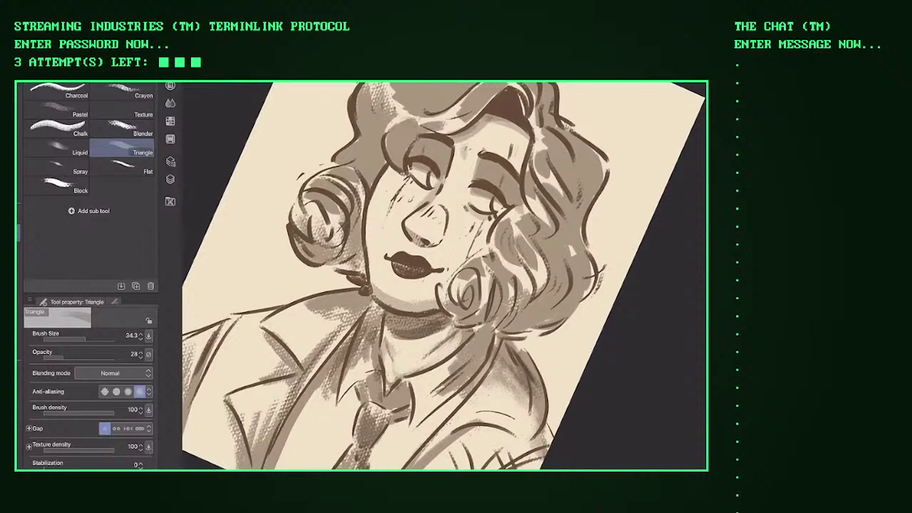
Step: Create a new layer above Layer 6 and paint a darker tone over the left side curl
key("F7")
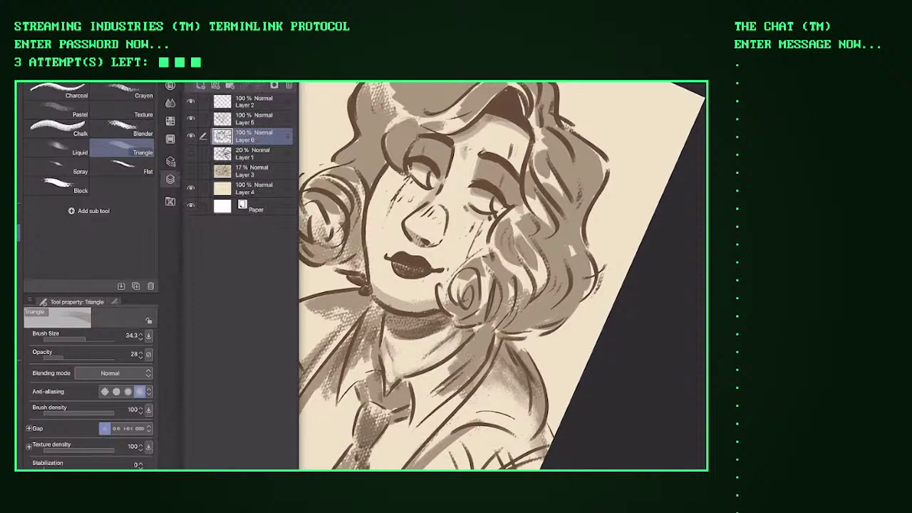
key("ctrl+shift+n")
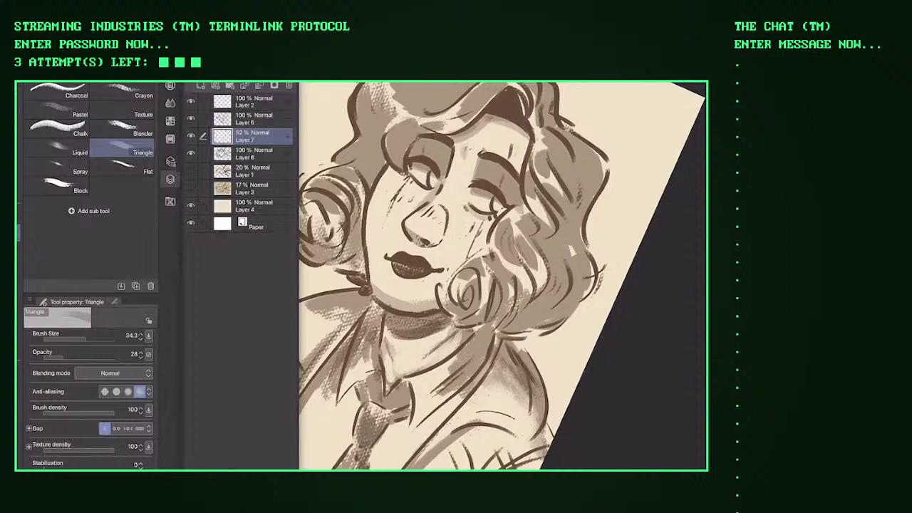
key("F7")
mouse_move(349, 182)
left_mouse_down()
mouse_move(339, 246)
mouse_move(314, 250)
left_mouse_up()
mouse_move(307, 207)
left_mouse_down()
mouse_move(321, 256)
mouse_move(295, 246)
left_mouse_up()
mouse_move(324, 181)
left_mouse_down()
mouse_move(293, 214)
mouse_move(305, 189)
mouse_move(292, 217)
left_mouse_up()
left_click_drag(328, 251, 364, 271)
left_click_drag(359, 208, 360, 260)
left_click_drag(395, 132, 356, 218)
Step: Lay the darker tone over the left side of the hair, from the crown to the cheek
left_click_drag(410, 106, 360, 175)
mouse_move(396, 123)
left_mouse_down()
mouse_move(340, 175)
mouse_move(327, 174)
left_mouse_up()
mouse_move(363, 141)
left_mouse_down()
mouse_move(349, 147)
mouse_move(362, 136)
left_mouse_up()
key("ctrl+@")
mouse_move(341, 169)
left_mouse_down()
mouse_move(328, 214)
mouse_move(313, 222)
left_mouse_up()
left_click_drag(321, 173, 305, 221)
left_click_drag(349, 146, 303, 188)
mouse_move(367, 163)
left_mouse_down()
mouse_move(349, 243)
mouse_move(362, 214)
left_mouse_up()
left_click_drag(402, 160, 369, 210)
left_click_drag(420, 142, 392, 194)
Step: Extend the darker tone across the fringe and over the top of the head
mouse_move(431, 124)
left_mouse_down()
mouse_move(403, 186)
mouse_move(362, 189)
mouse_move(357, 180)
left_mouse_up()
left_click_drag(375, 140, 345, 181)
left_click_drag(329, 149, 305, 175)
left_click_drag(349, 139, 331, 147)
mouse_move(396, 127)
left_mouse_down()
mouse_move(352, 143)
mouse_move(360, 136)
left_mouse_up()
left_click_drag(407, 111, 366, 130)
mouse_move(436, 103)
left_mouse_down()
mouse_move(390, 118)
mouse_move(425, 121)
mouse_move(405, 107)
left_mouse_up()
mouse_move(452, 104)
left_mouse_down()
mouse_move(435, 124)
mouse_move(440, 132)
left_mouse_up()
mouse_move(462, 119)
left_mouse_down()
mouse_move(448, 141)
mouse_move(461, 141)
left_mouse_up()
left_click_drag(473, 137, 464, 155)
left_click_drag(489, 147, 479, 158)
left_click_drag(493, 119, 470, 147)
left_click_drag(468, 105, 467, 113)
Step: Paint the darker tone down the inner right-hand waves beside the face
left_click_drag(502, 139, 482, 192)
left_click_drag(500, 171, 476, 215)
mouse_move(513, 191)
left_mouse_down()
mouse_move(484, 230)
mouse_move(491, 250)
left_mouse_up()
mouse_move(496, 230)
left_mouse_down()
mouse_move(481, 269)
mouse_move(485, 245)
left_mouse_up()
left_click_drag(499, 253, 480, 288)
left_click_drag(510, 232, 494, 312)
left_click_drag(520, 225, 512, 304)
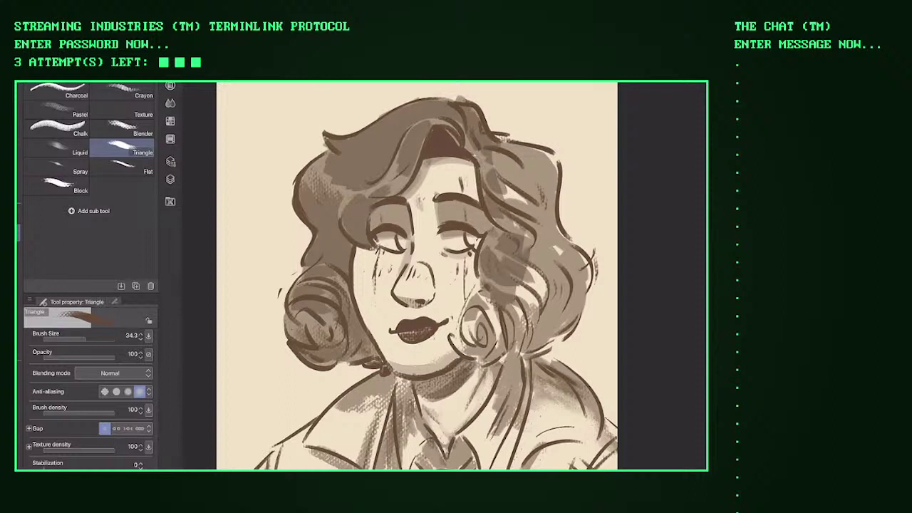
Step: Cover the right side curl and the hair just beside it with the darker tone
left_click_drag(490, 290, 470, 335)
mouse_move(487, 309)
left_mouse_down()
mouse_move(467, 348)
mouse_move(463, 335)
mouse_move(452, 345)
left_mouse_up()
left_click_drag(508, 305, 499, 357)
left_click_drag(567, 270, 519, 349)
left_click_drag(559, 249, 520, 302)
Step: Cover the upper right-hand waves with the darker tone
mouse_move(537, 180)
left_mouse_down()
mouse_move(523, 223)
mouse_move(510, 208)
left_mouse_up()
left_click_drag(515, 171, 503, 202)
mouse_move(517, 149)
left_mouse_down()
mouse_move(493, 162)
mouse_move(503, 159)
left_mouse_up()
mouse_move(552, 154)
left_mouse_down()
mouse_move(525, 171)
mouse_move(548, 191)
mouse_move(536, 232)
left_mouse_up()
mouse_move(539, 156)
left_mouse_down()
mouse_move(512, 180)
mouse_move(507, 171)
left_mouse_up()
Step: Fill the outer and lower right-hand waves with the darker tone
left_click_drag(579, 218, 549, 258)
left_click_drag(593, 252, 560, 329)
mouse_move(575, 276)
left_mouse_down()
mouse_move(560, 317)
mouse_move(568, 294)
left_mouse_up()
left_click_drag(577, 320, 557, 335)
left_click_drag(566, 256, 555, 295)
left_click_drag(549, 235, 557, 254)
mouse_move(571, 248)
left_mouse_down()
mouse_move(560, 265)
mouse_move(580, 279)
mouse_move(577, 327)
left_mouse_up()
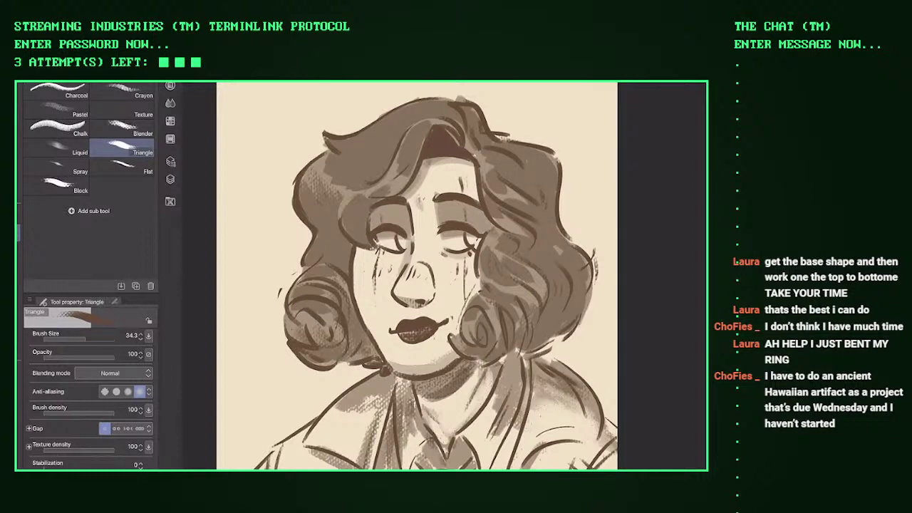
Step: Darken the tie, and lay a flat tone at brush opacity 70 over the left sleeve and coat front
left_click_drag(477, 342, 475, 416)
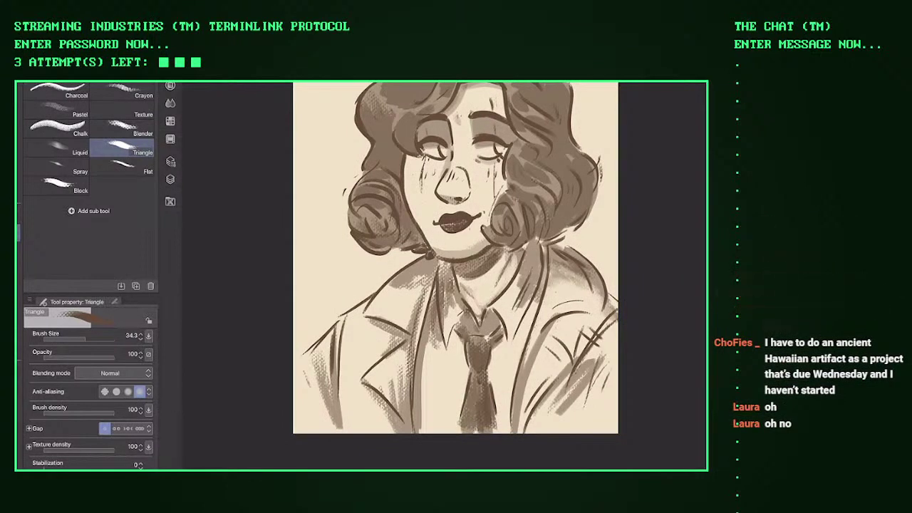
mouse_move(359, 313)
left_mouse_down()
mouse_move(342, 384)
mouse_move(317, 385)
left_mouse_up()
mouse_move(335, 328)
left_mouse_down()
mouse_move(303, 380)
mouse_move(319, 431)
left_mouse_up()
left_click_drag(356, 365, 343, 432)
left_click_drag(371, 327, 359, 432)
mouse_move(389, 309)
left_mouse_down()
mouse_move(378, 432)
mouse_move(392, 432)
left_mouse_up()
left_click_drag(407, 321, 403, 432)
mouse_move(419, 315)
left_mouse_down()
mouse_move(410, 416)
mouse_move(417, 328)
left_mouse_up()
left_click_drag(428, 297, 413, 317)
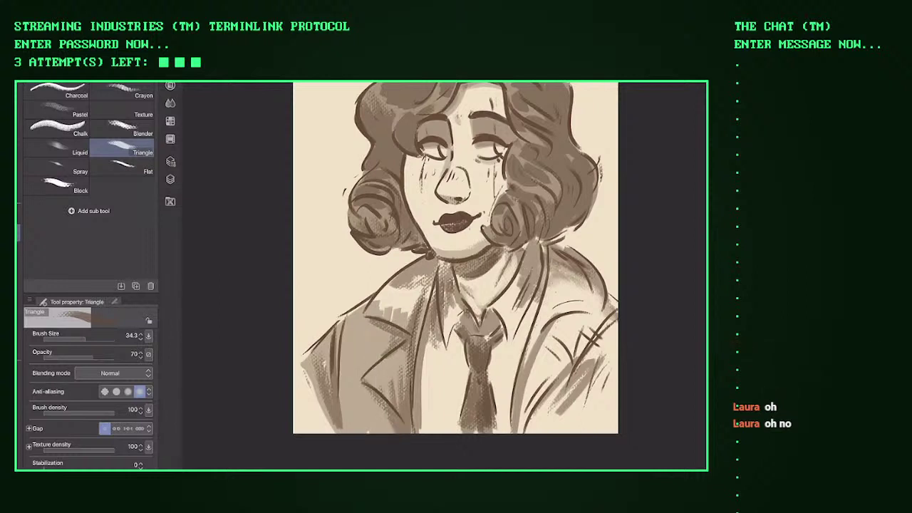
Step: Lay the flat tone over the left-hand collar, lapel and shoulder of the coat, undoing one stray change along the way
left_click_drag(416, 304, 405, 318)
left_click_drag(430, 281, 399, 314)
mouse_move(436, 271)
left_mouse_down()
mouse_move(390, 319)
mouse_move(379, 313)
left_mouse_up()
mouse_move(427, 265)
left_mouse_down()
mouse_move(375, 301)
mouse_move(408, 424)
left_mouse_up()
key("e")
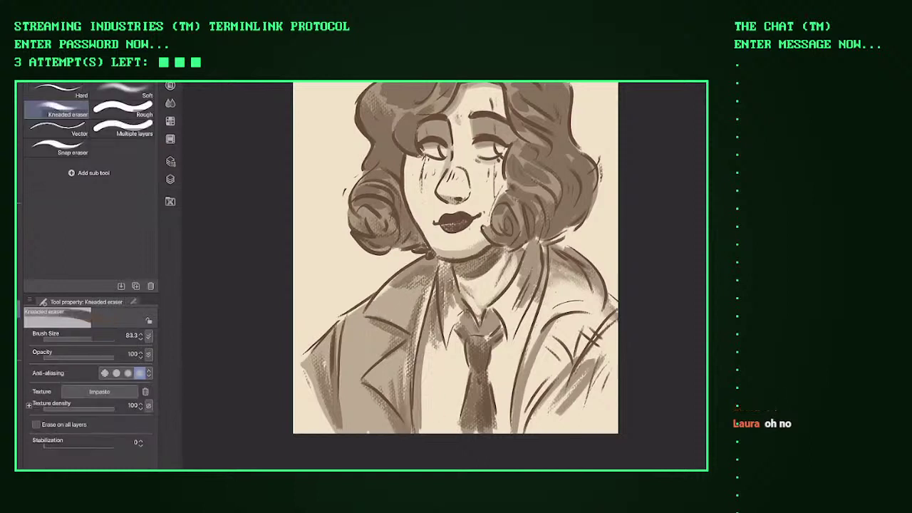
key("ctrl+z")
key("b")
left_click_drag(399, 286, 387, 294)
left_click_drag(424, 264, 374, 303)
mouse_move(433, 260)
left_mouse_down()
mouse_move(422, 268)
mouse_move(422, 304)
mouse_move(410, 294)
mouse_move(345, 321)
left_mouse_up()
mouse_move(413, 296)
left_mouse_down()
mouse_move(383, 317)
mouse_move(411, 324)
left_mouse_up()
Step: Cover the right-hand coat front and the lower part of its sleeve with the flat tone
left_click_drag(542, 214, 499, 278)
left_click_drag(456, 330, 394, 399)
left_click_drag(396, 382, 365, 431)
left_click_drag(409, 359, 365, 417)
left_click_drag(448, 327, 394, 374)
left_click_drag(462, 312, 395, 399)
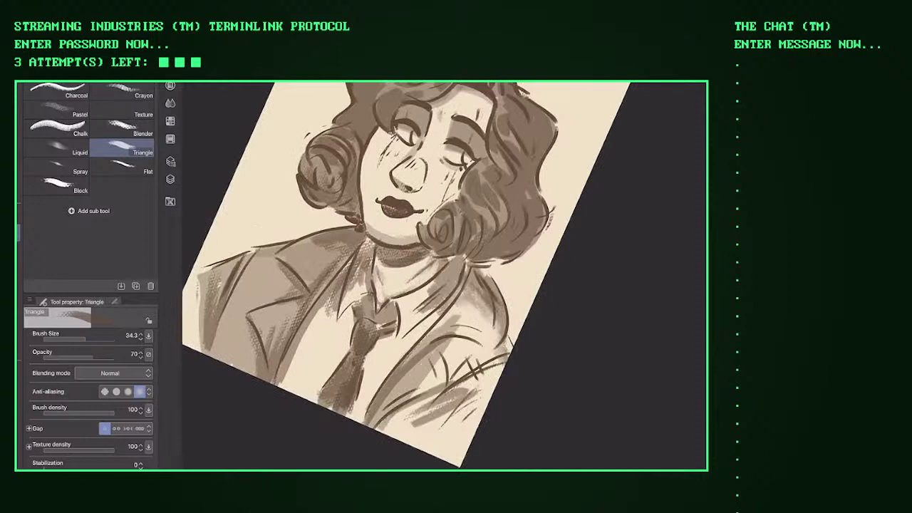
left_click_drag(458, 338, 376, 435)
left_click_drag(436, 376, 403, 442)
left_click_drag(425, 412, 412, 450)
left_click_drag(432, 385, 427, 453)
mouse_move(443, 372)
left_mouse_down()
mouse_move(432, 461)
mouse_move(459, 460)
left_mouse_up()
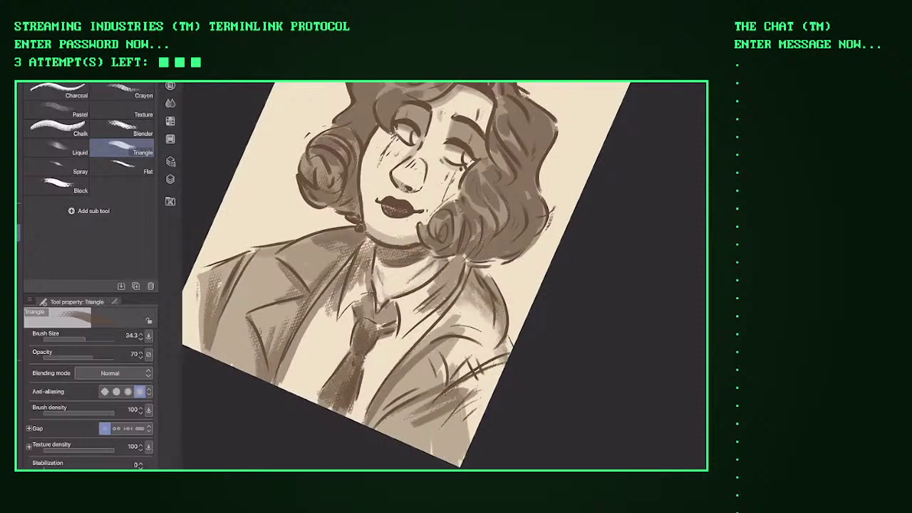
Step: Fill the right-hand lapel, shoulder and outer sleeve of the coat with the flat tone
left_click_drag(471, 350, 460, 442)
left_click_drag(471, 322, 449, 420)
mouse_move(467, 303)
left_mouse_down()
mouse_move(440, 378)
mouse_move(429, 335)
left_mouse_up()
left_click_drag(476, 269, 453, 306)
mouse_move(506, 269)
left_mouse_down()
mouse_move(473, 329)
mouse_move(497, 363)
left_mouse_up()
left_click_drag(503, 314, 476, 410)
left_click_drag(485, 376, 473, 419)
left_click_drag(491, 288, 475, 340)
left_click_drag(482, 281, 470, 340)
left_click_drag(475, 298, 453, 365)
left_click_drag(433, 441, 431, 456)
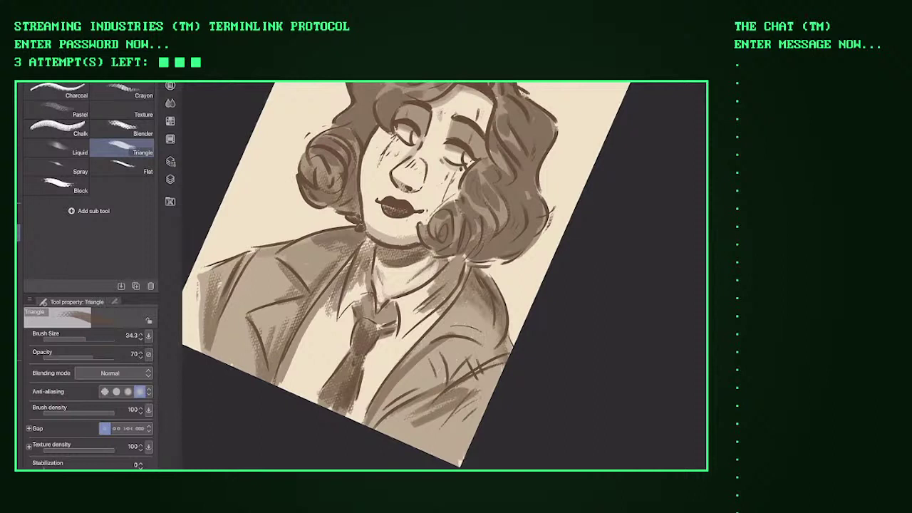
Step: Patch the remaining light gaps in the tone along the coat's folds and front edges
mouse_move(471, 335)
left_mouse_down()
mouse_move(430, 352)
mouse_move(459, 349)
left_mouse_up()
left_click_drag(409, 375, 396, 392)
left_click_drag(394, 395, 380, 409)
left_click_drag(431, 367, 412, 379)
left_click_drag(374, 419, 371, 423)
left_click_drag(451, 357, 433, 376)
left_click_drag(471, 214, 420, 178)
left_click_drag(332, 321, 317, 361)
left_click_drag(312, 344, 303, 386)
left_click_drag(302, 352, 291, 384)
mouse_move(399, 250)
left_mouse_down()
mouse_move(456, 214)
mouse_move(443, 245)
mouse_move(457, 261)
left_mouse_up()
left_click_drag(470, 230, 456, 251)
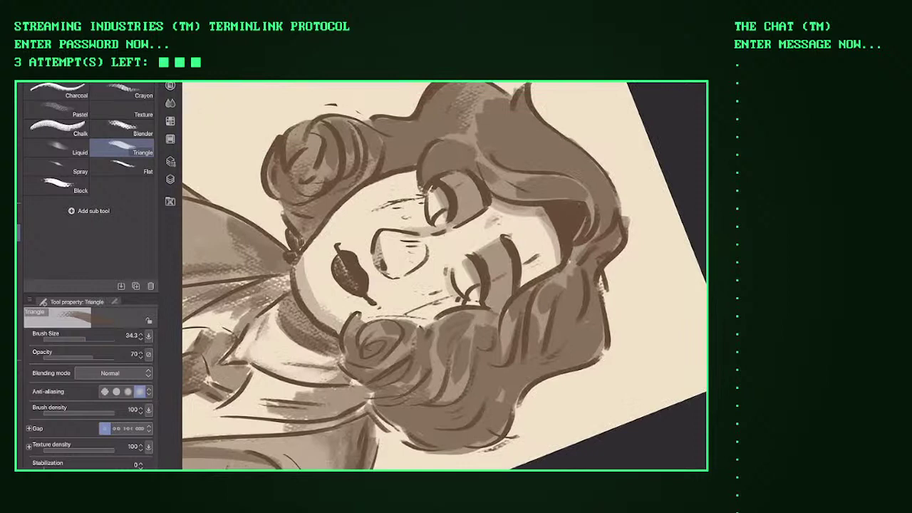
Step: Switch to the kneaded eraser and make Layer 6 the active layer
key("e")
scroll(441, 275, "down", 5)
scroll(424, 255, "up", 5)
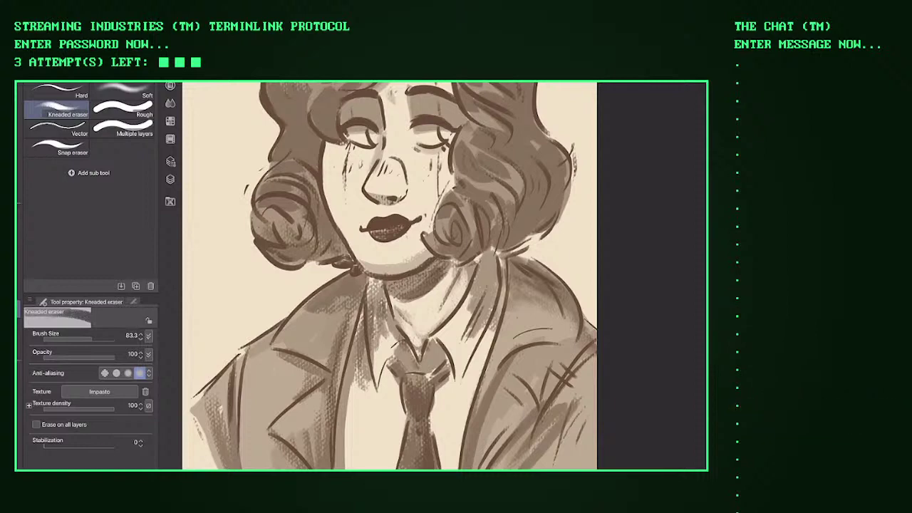
scroll(399, 214, "up", 5)
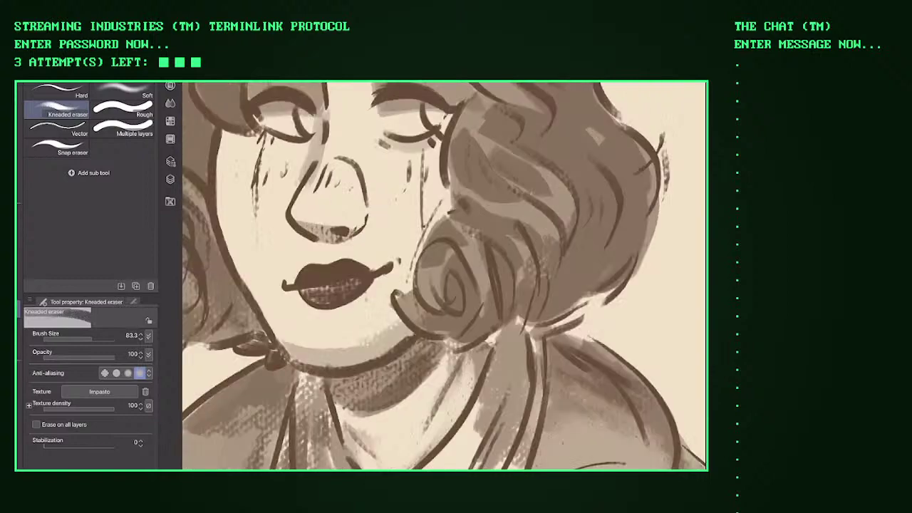
key("b")
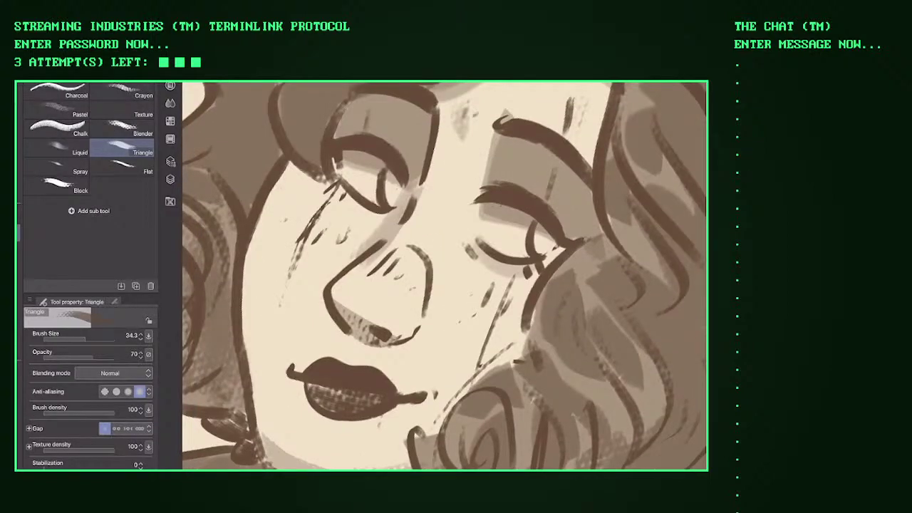
key("e")
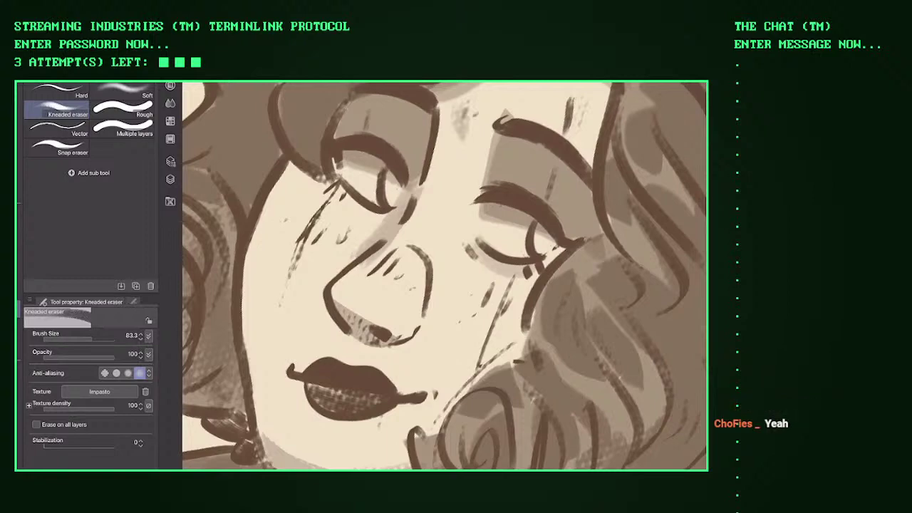
key("F7")
left_click(253, 118)
left_click(253, 154)
key("F7")
scroll(397, 200, "down", 3)
scroll(444, 275, "down", 3)
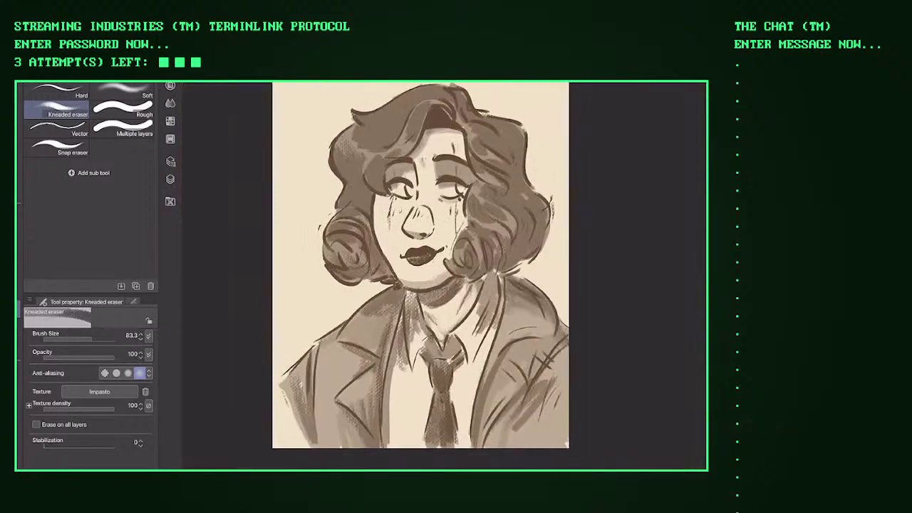
Step: Try to lighten the upper left-hand hair with the kneaded eraser at opacity 65
scroll(399, 270, "up", 5)
left_click(102, 357)
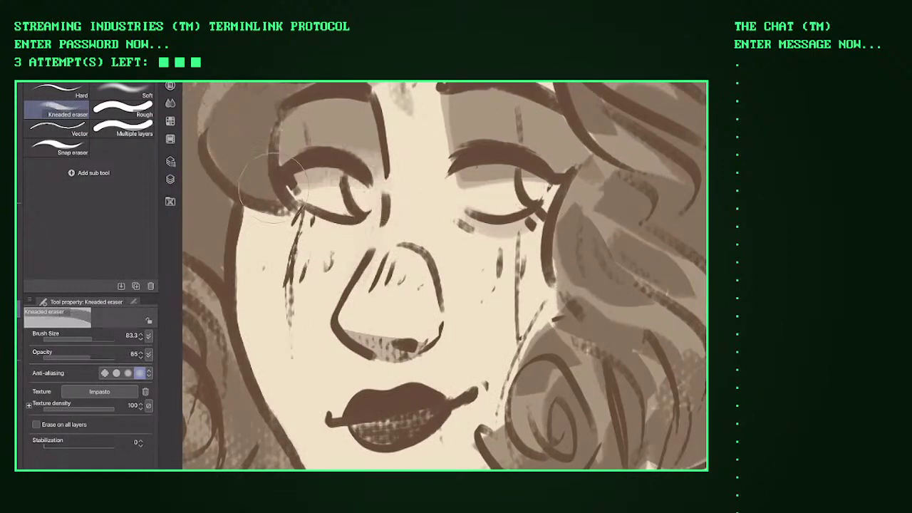
scroll(342, 168, "down", 2)
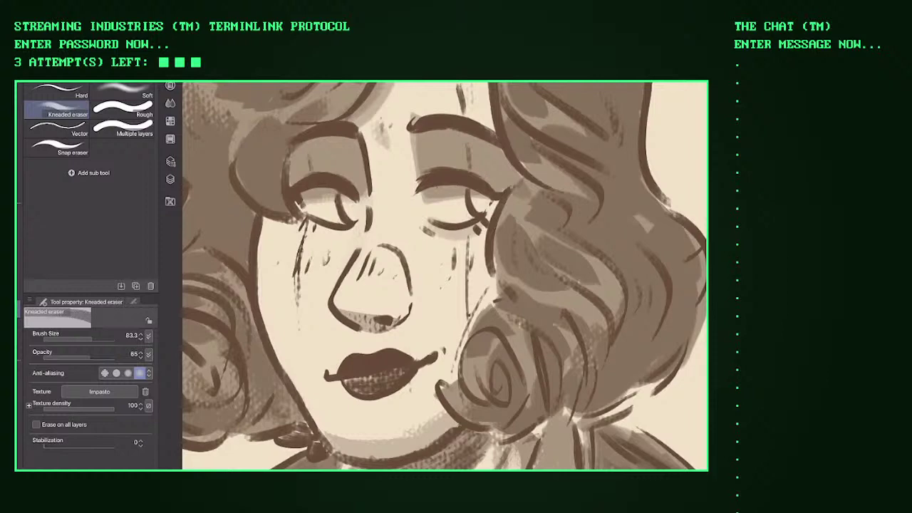
scroll(317, 254, "down", 2)
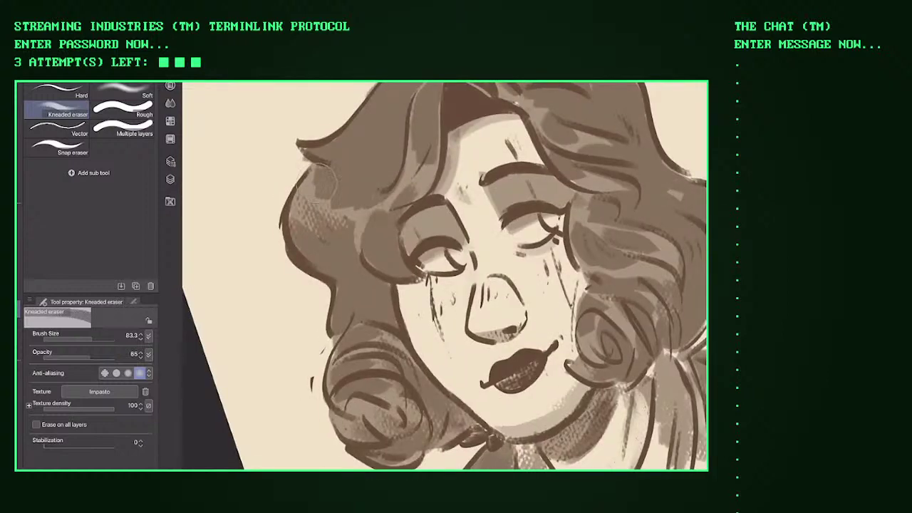
mouse_move(316, 254)
left_mouse_down()
mouse_move(306, 235)
mouse_move(313, 256)
left_mouse_up()
key("ctrl+z")
key("ctrl+z")
Step: Set the kneaded eraser's opacity to 38 and softly lighten the upper left-hand hair
left_click(104, 358)
mouse_move(319, 187)
left_mouse_down()
mouse_move(339, 237)
mouse_move(385, 217)
left_mouse_up()
key("ctrl+z")
mouse_move(420, 403)
left_mouse_down()
mouse_move(389, 385)
mouse_move(403, 349)
mouse_move(356, 335)
mouse_move(373, 320)
left_mouse_up()
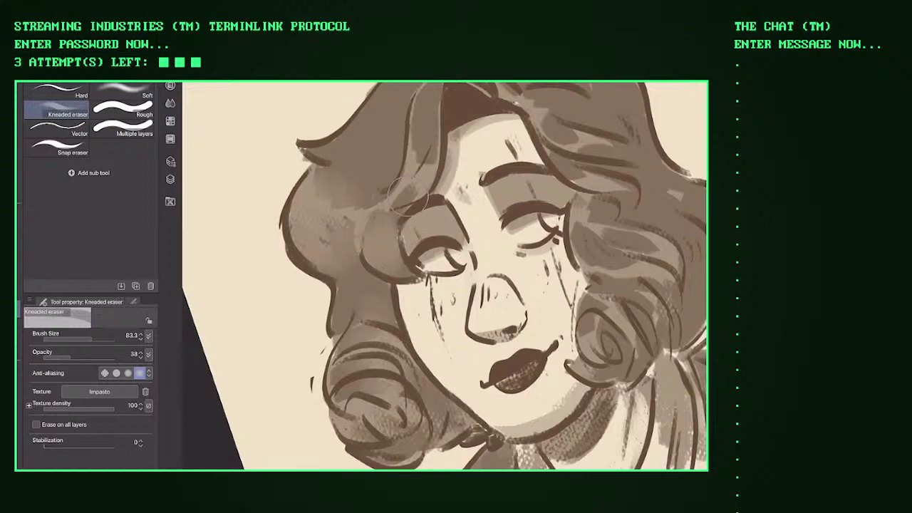
Step: Soften the tone on the crown and the right-hand waves with the kneaded eraser
key("ctrl+minus")
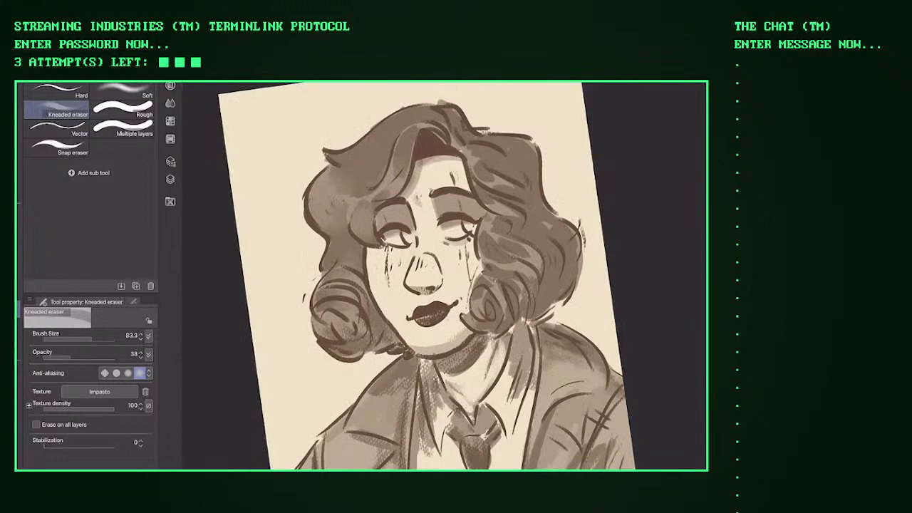
key("ctrl+plus")
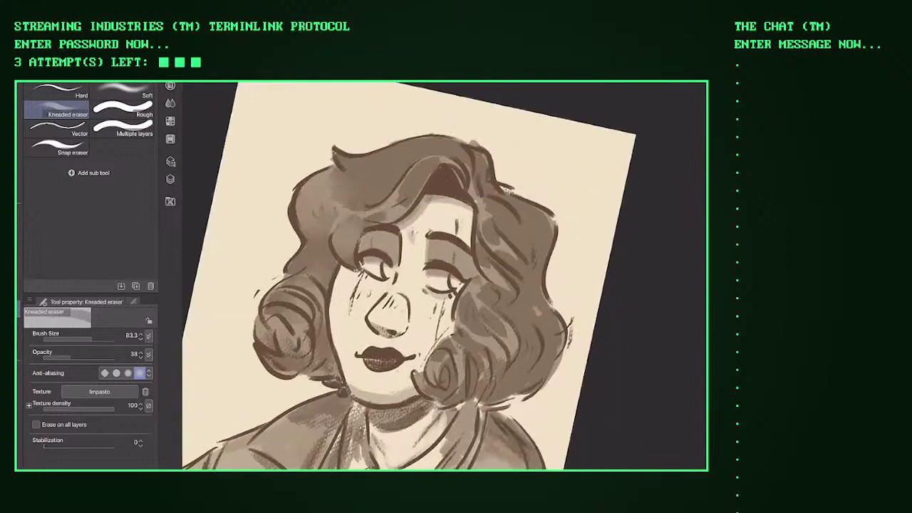
mouse_move(402, 203)
left_mouse_down()
mouse_move(382, 160)
mouse_move(396, 158)
mouse_move(410, 189)
left_mouse_up()
left_click_drag(356, 163, 382, 151)
mouse_move(517, 282)
left_mouse_down()
mouse_move(499, 300)
mouse_move(545, 246)
mouse_move(541, 231)
left_mouse_up()
mouse_move(498, 327)
left_mouse_down()
mouse_move(473, 325)
mouse_move(553, 338)
left_mouse_up()
Step: Examine the softened hair tones in the whole portrait and up close around the face
key("ctrl+minus")
key("ctrl+at")
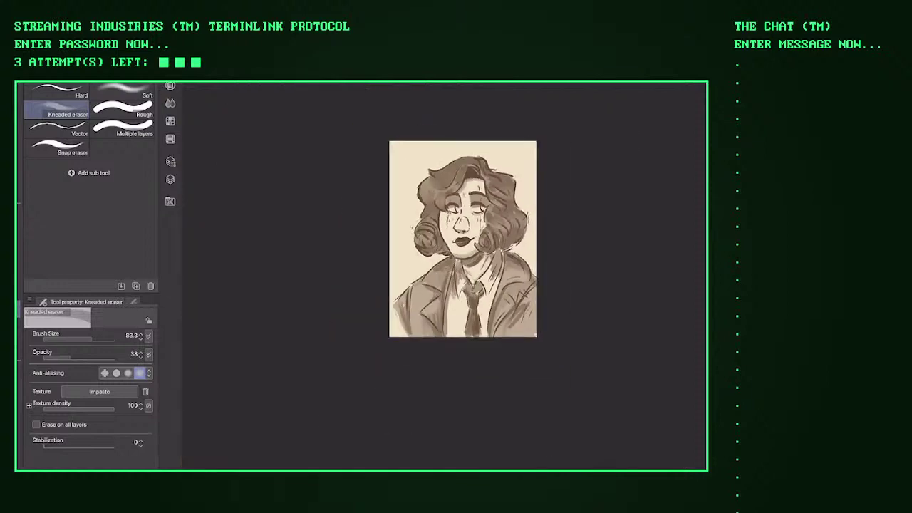
scroll(442, 270, "up", 6)
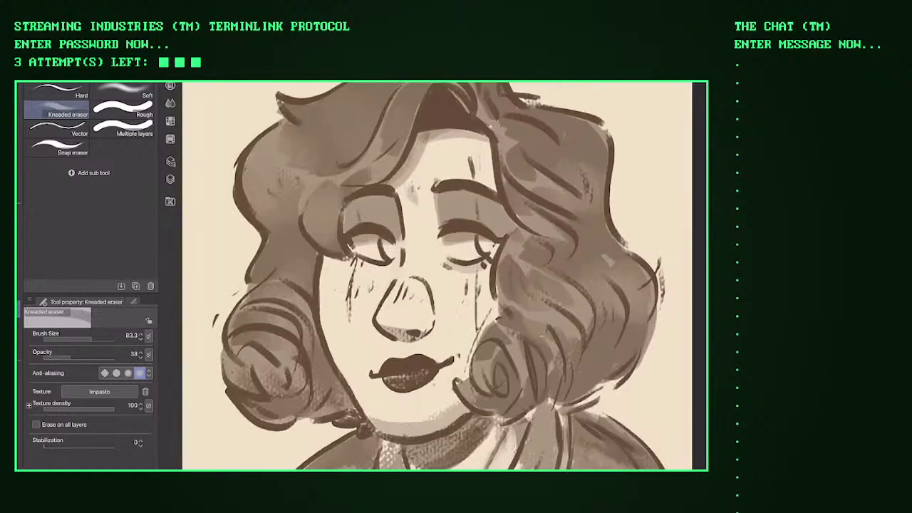
mouse_move(420, 196)
left_mouse_down()
mouse_move(456, 232)
mouse_move(456, 250)
left_mouse_up()
scroll(442, 271, "down", 5)
key("ctrl+at")
scroll(442, 270, "down", 2)
scroll(441, 271, "up", 8)
scroll(442, 270, "up", 1)
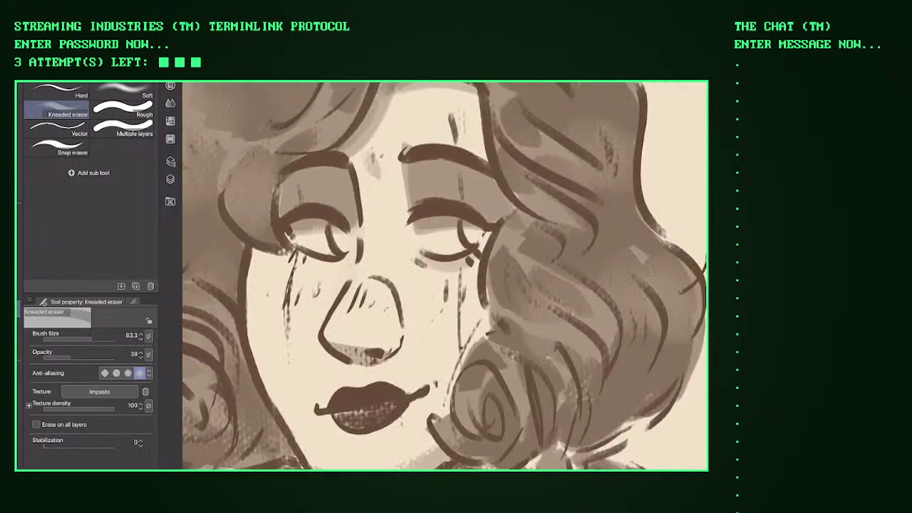
Step: Make Layer 5 the active layer
key("F7")
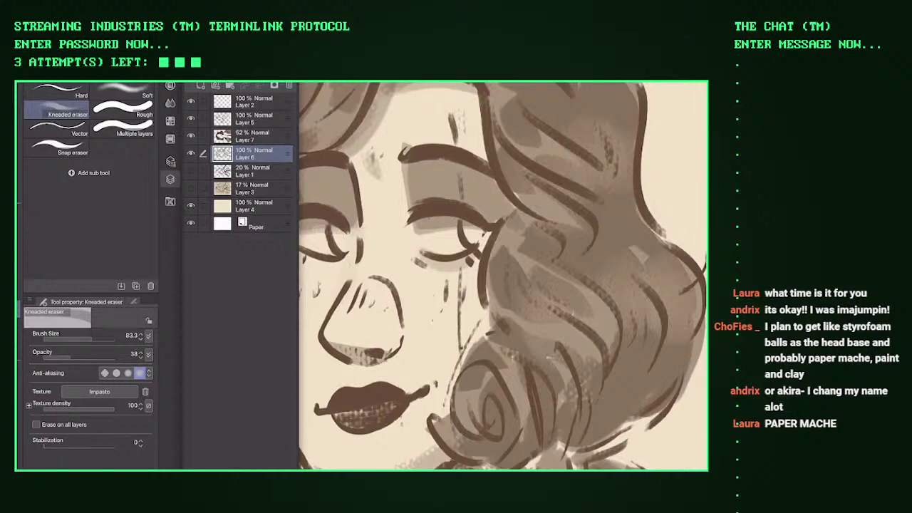
left_click_drag(250, 153, 249, 118)
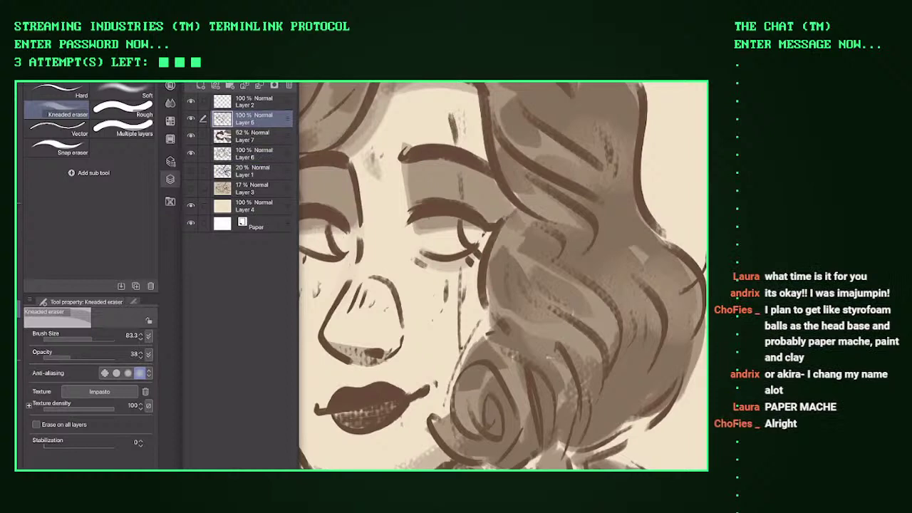
key("w")
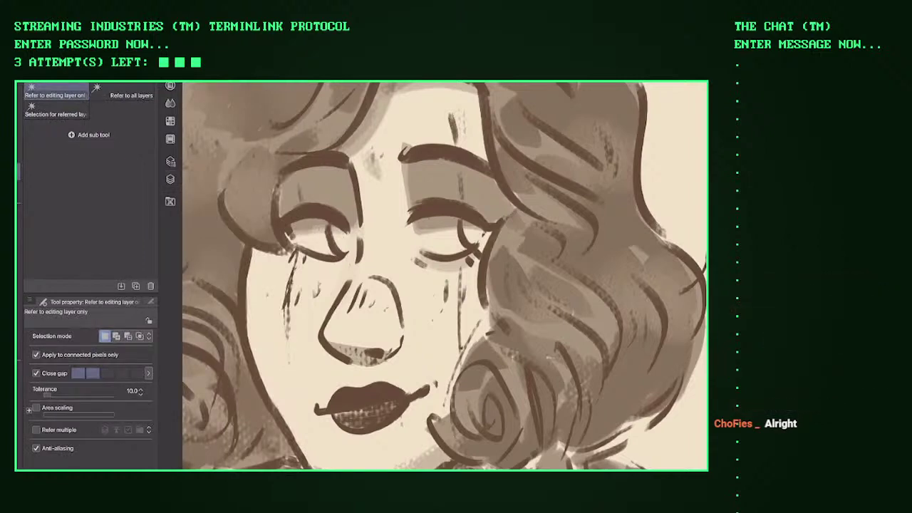
key("o")
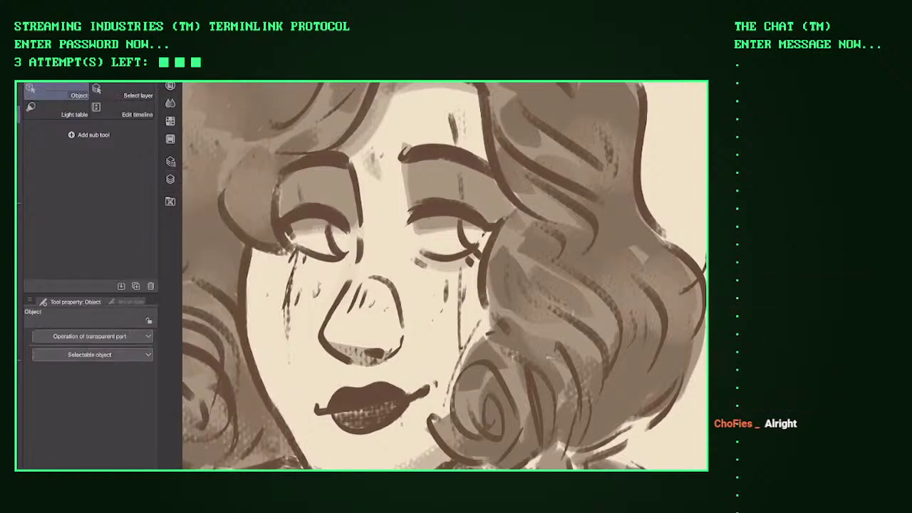
key("w")
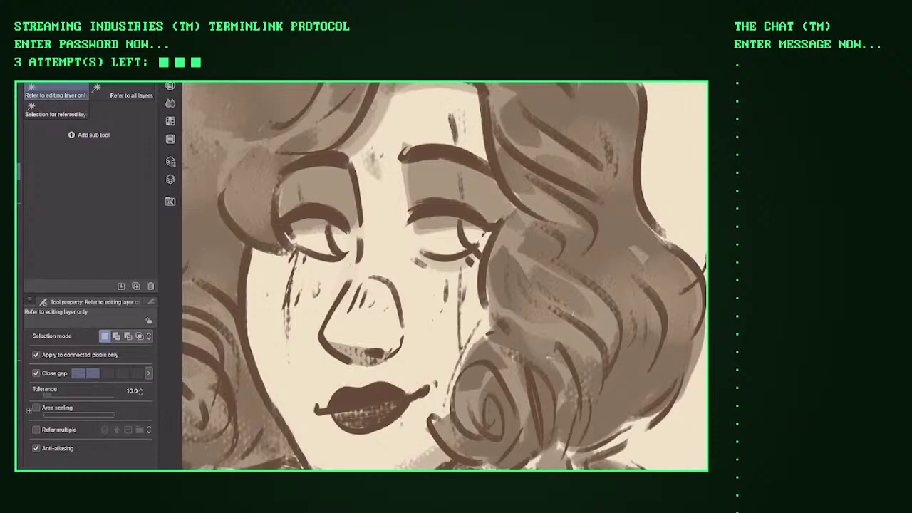
left_click(467, 214)
key("ctrl+d")
Step: Lasso the right-hand eye and eyebrow, shift them slightly toward the nose, and clear the selection
key("m")
key("m")
mouse_move(399, 141)
left_mouse_down()
mouse_move(389, 201)
mouse_move(457, 287)
mouse_move(503, 208)
mouse_move(465, 96)
mouse_move(434, 99)
left_mouse_up()
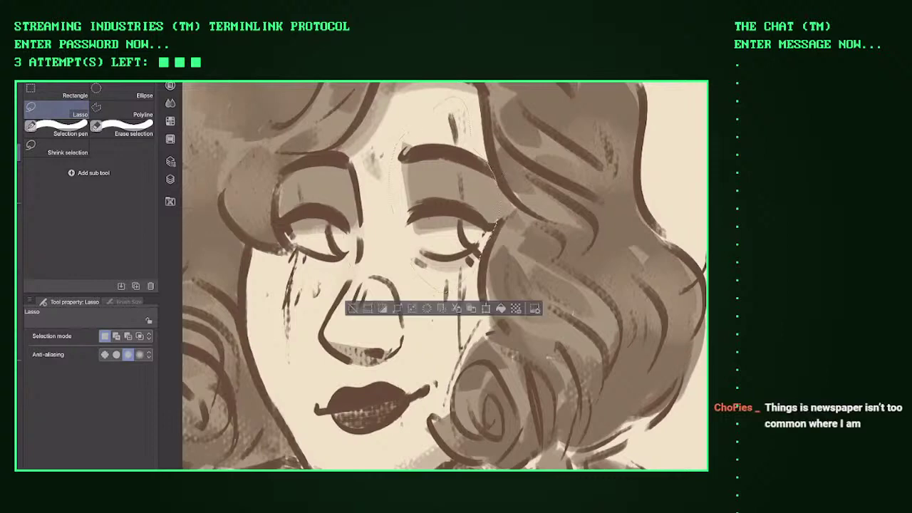
key("k")
mouse_move(471, 236)
left_mouse_down()
mouse_move(459, 229)
mouse_move(469, 238)
left_mouse_up()
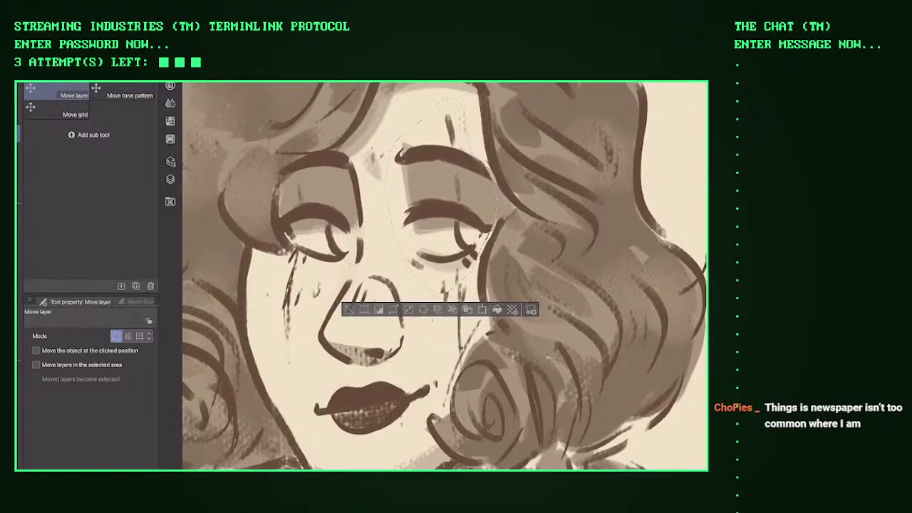
scroll(469, 238, "down", 4)
scroll(470, 231, "up", 3)
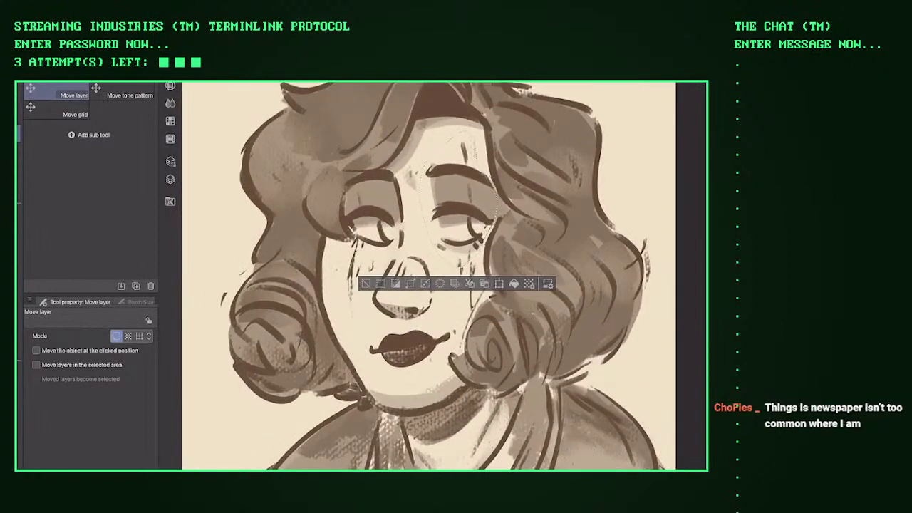
key("h")
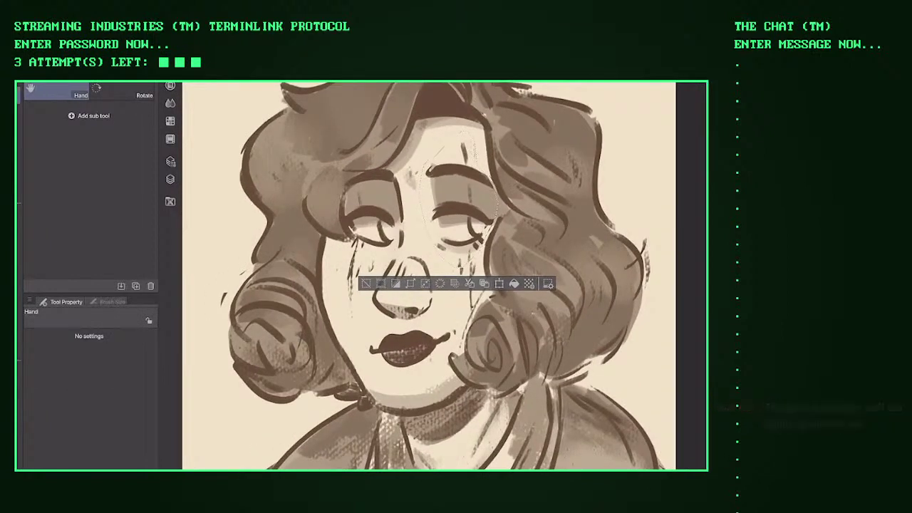
key("b")
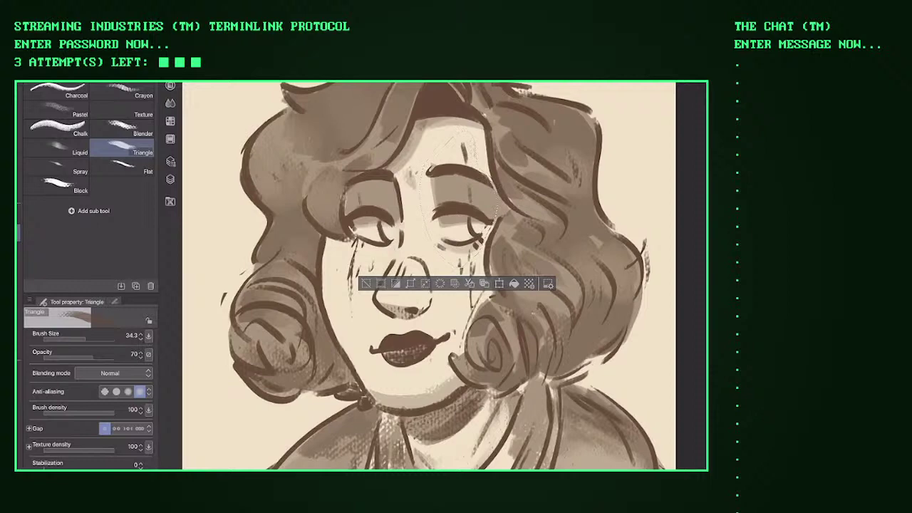
key("m")
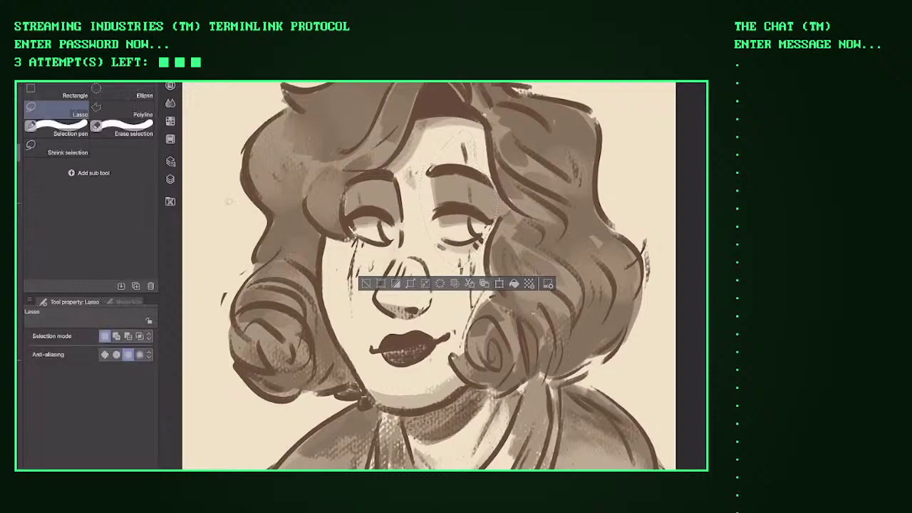
key("ctrl+d")
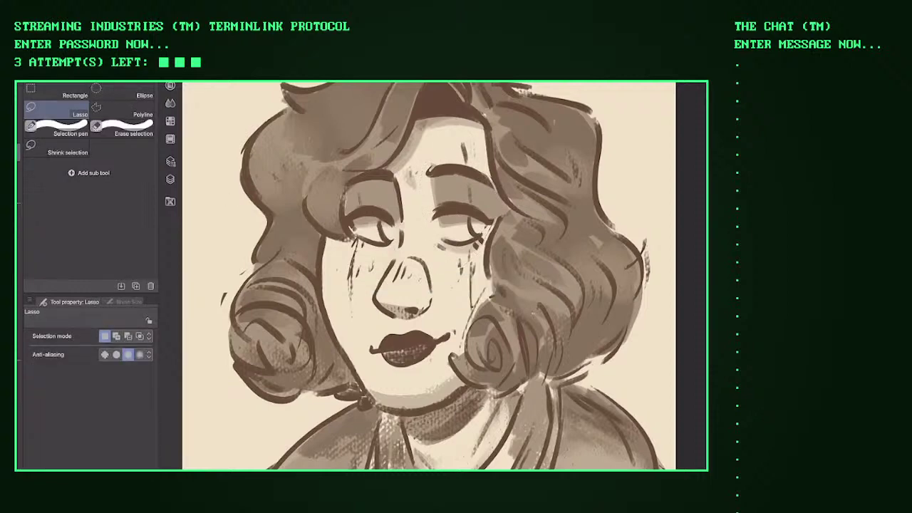
Step: Fill both irises with solid dark brown using the Oil paint brush at size 10.6
key("b")
key("ctrl+minus")
key("ctrl+minus")
key("ctrl+minus")
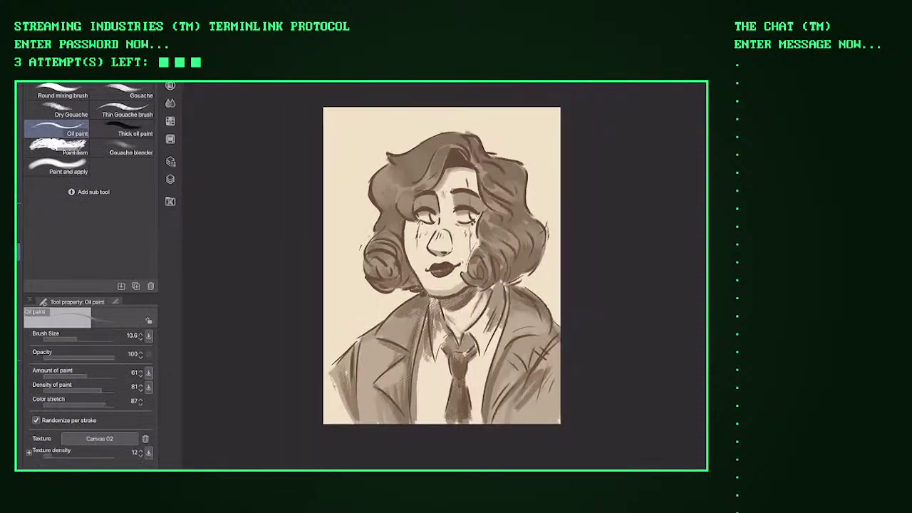
key("ctrl+plus")
key("ctrl+plus")
left_click_drag(471, 214, 480, 243)
mouse_move(271, 214)
left_mouse_down()
mouse_move(282, 247)
mouse_move(292, 222)
left_mouse_up()
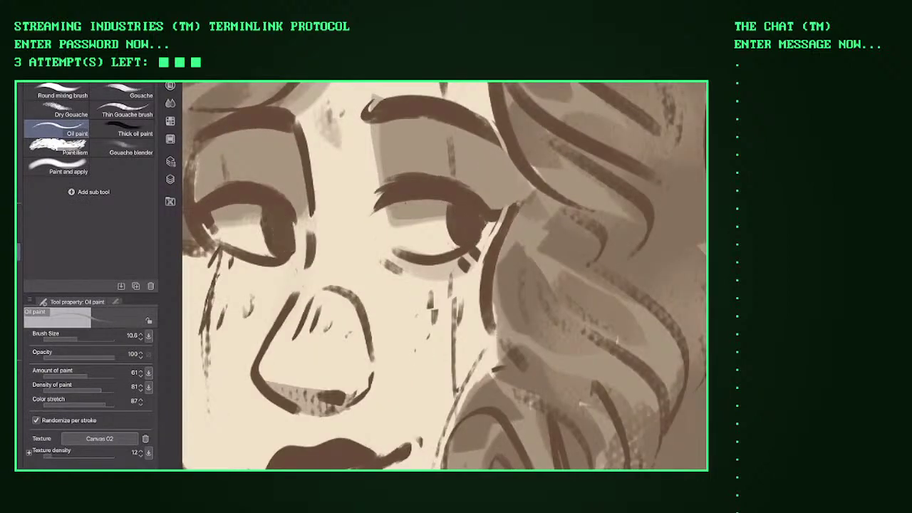
Step: Touch up the right-hand iris and reinforce the hair outline beside that eye and cheek
key("ctrl+minus")
key("ctrl+minus")
key("ctrl+plus")
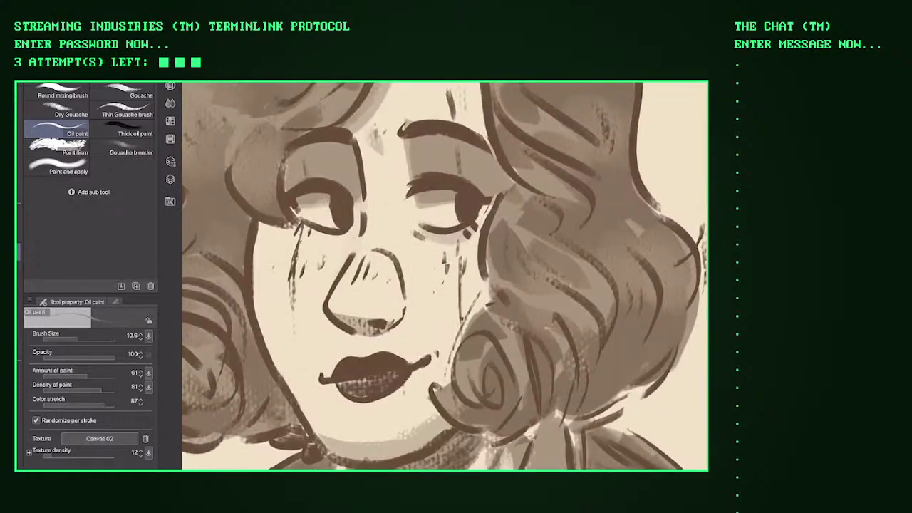
left_click_drag(479, 207, 482, 222)
mouse_move(511, 184)
left_mouse_down()
mouse_move(484, 225)
mouse_move(488, 290)
left_mouse_up()
left_click(170, 178)
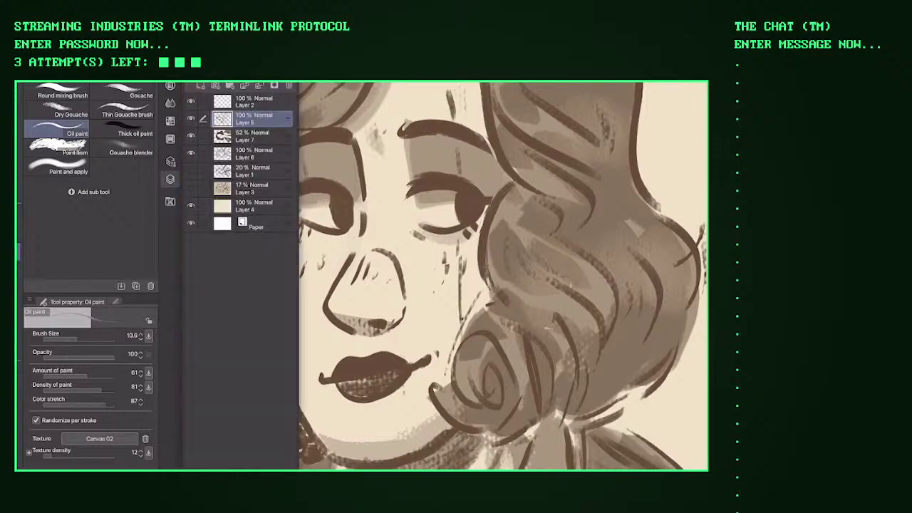
Step: Refine the right-hand eye's iris and outer lash corner with small dark brown Oil paint strokes
left_click(170, 179)
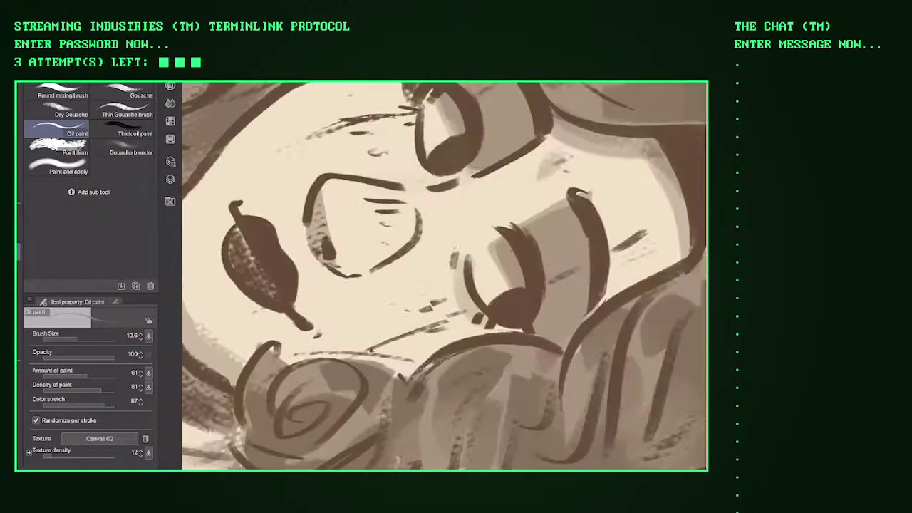
key("ctrl+0")
scroll(471, 278, "up", 5)
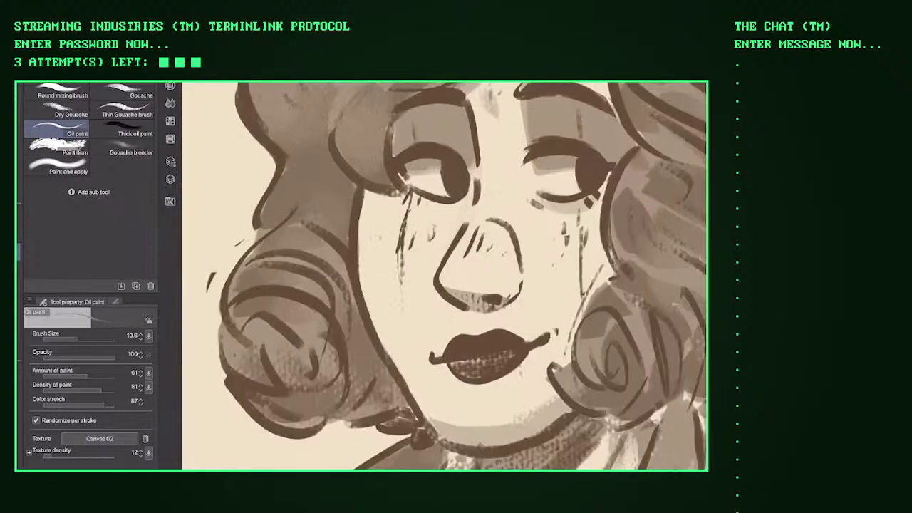
mouse_move(575, 159)
left_mouse_down()
mouse_move(579, 191)
mouse_move(602, 190)
left_mouse_up()
key("ctrl+0")
scroll(463, 278, "up", 3)
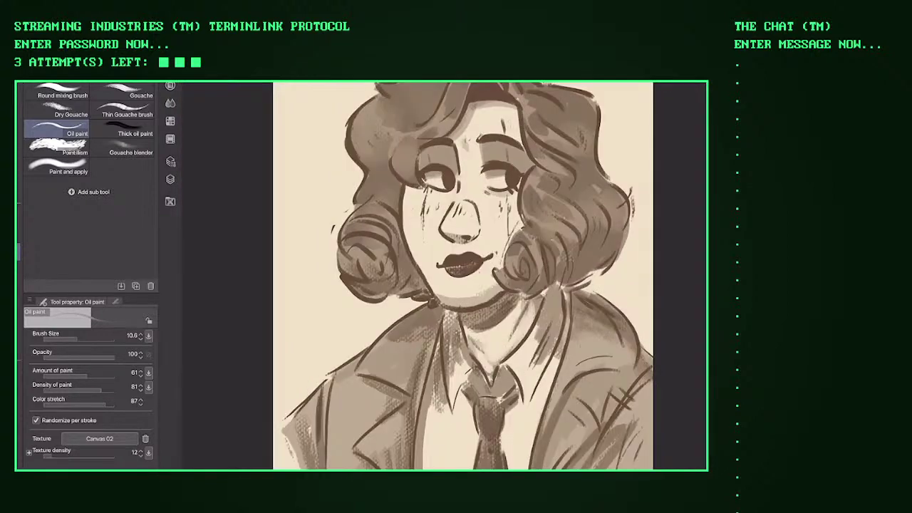
left_click_drag(515, 173, 526, 168)
scroll(463, 278, "down", 3)
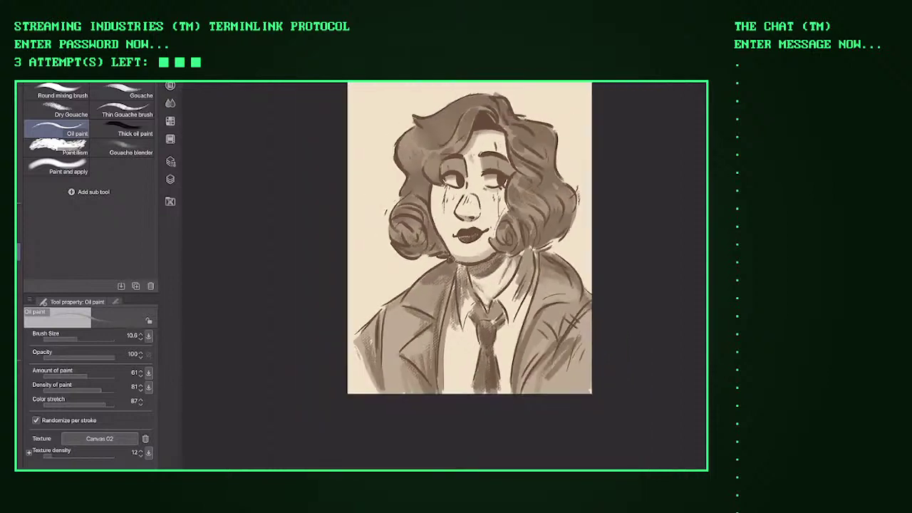
scroll(463, 278, "up", 6)
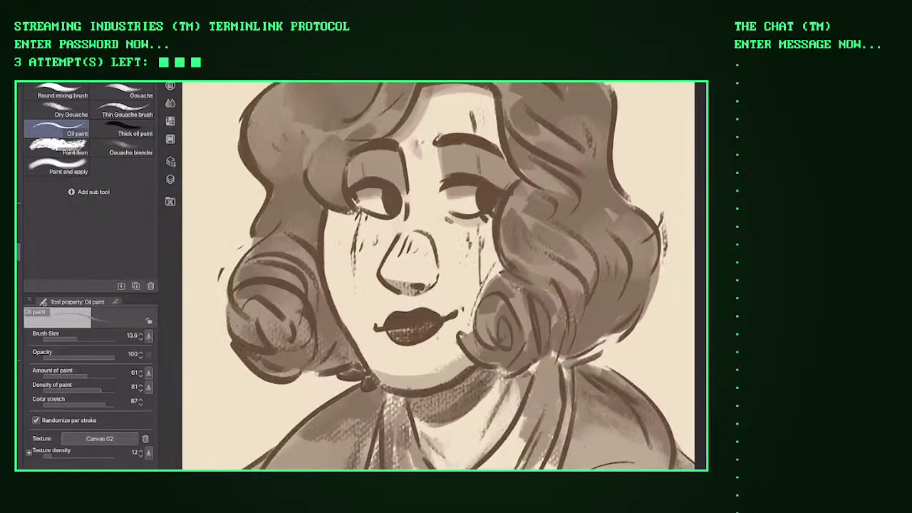
key("ctrl+0")
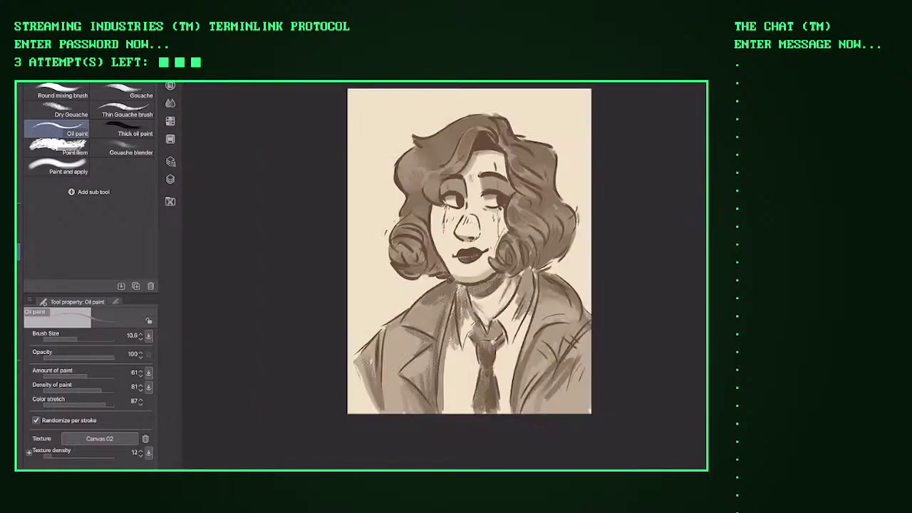
scroll(443, 203, "down", 2)
scroll(456, 236, "up", 5)
scroll(456, 235, "down", 4)
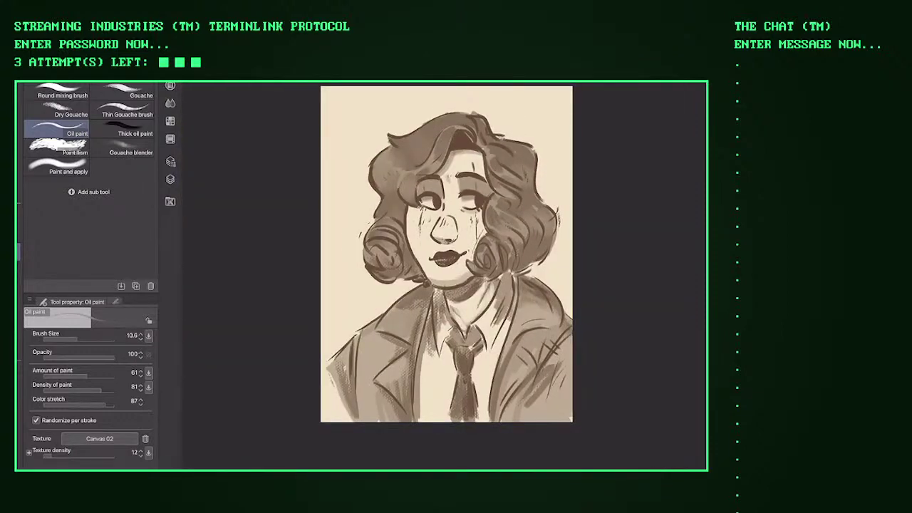
Step: Switch to the Triangle brush and add a new raster layer directly above Layer 5
key("p")
key("F7")
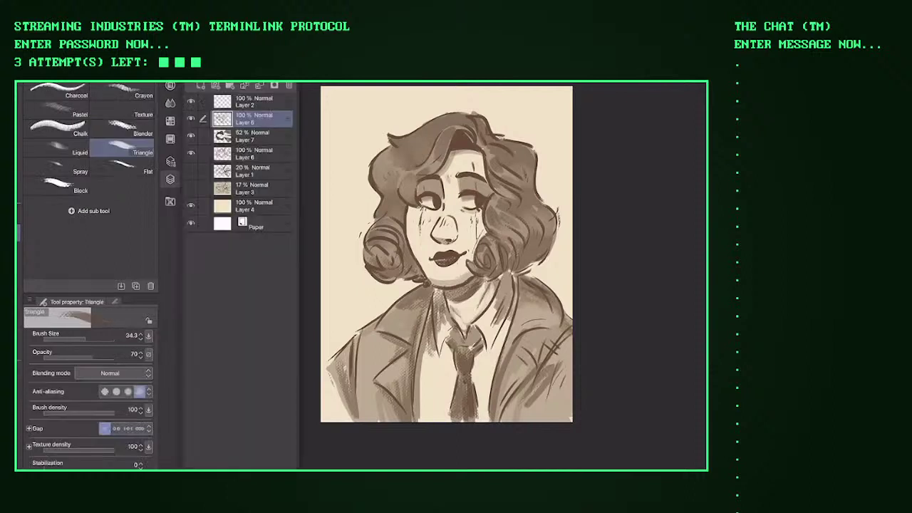
key("ctrl+shift+n")
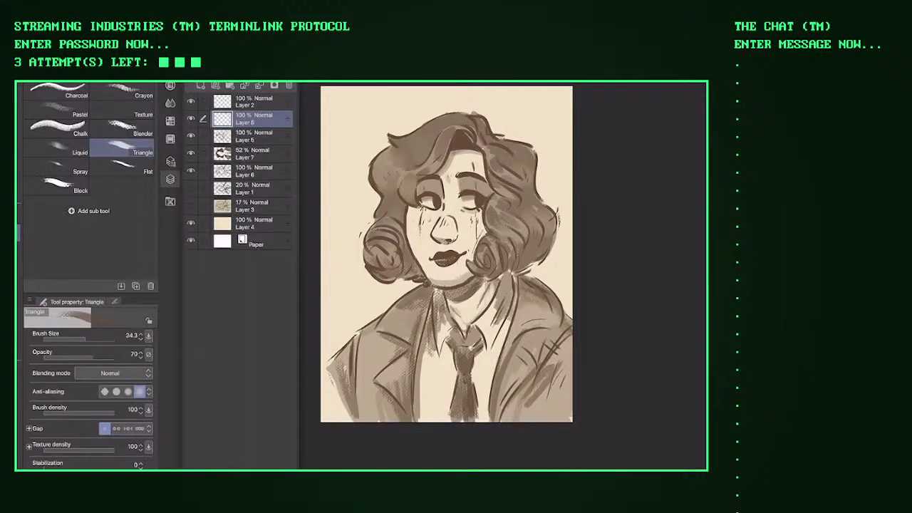
key("F7")
scroll(442, 213, "up", 5)
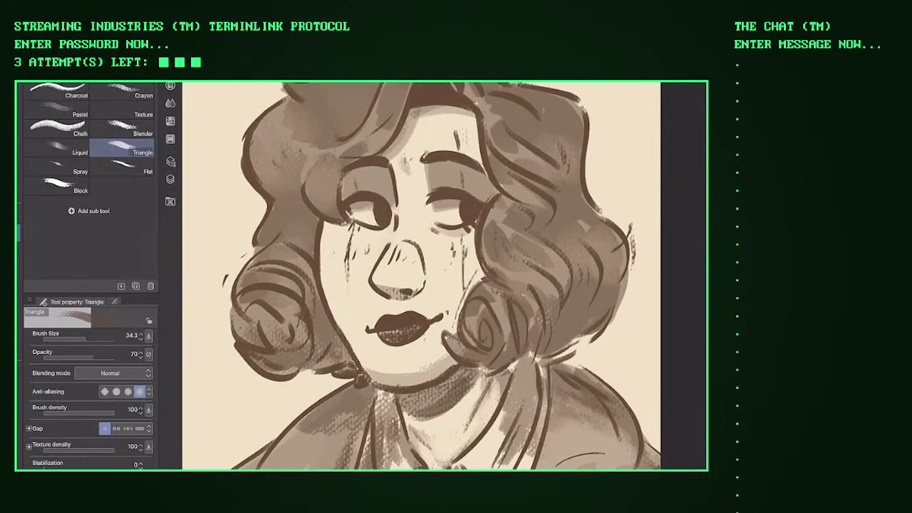
left_click_drag(505, 175, 521, 280)
left_click_drag(515, 178, 527, 278)
left_click_drag(526, 201, 560, 284)
left_click_drag(559, 234, 580, 286)
key("Delete")
left_click_drag(487, 253, 499, 272)
left_click_drag(499, 184, 527, 304)
left_click_drag(542, 211, 570, 298)
left_click_drag(579, 254, 590, 292)
key("Delete")
left_click_drag(427, 271, 372, 331)
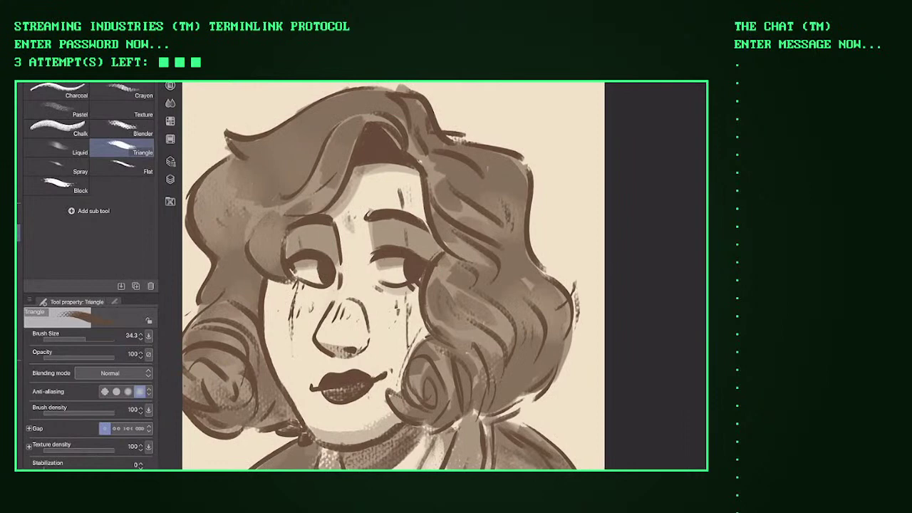
left_click(235, 299)
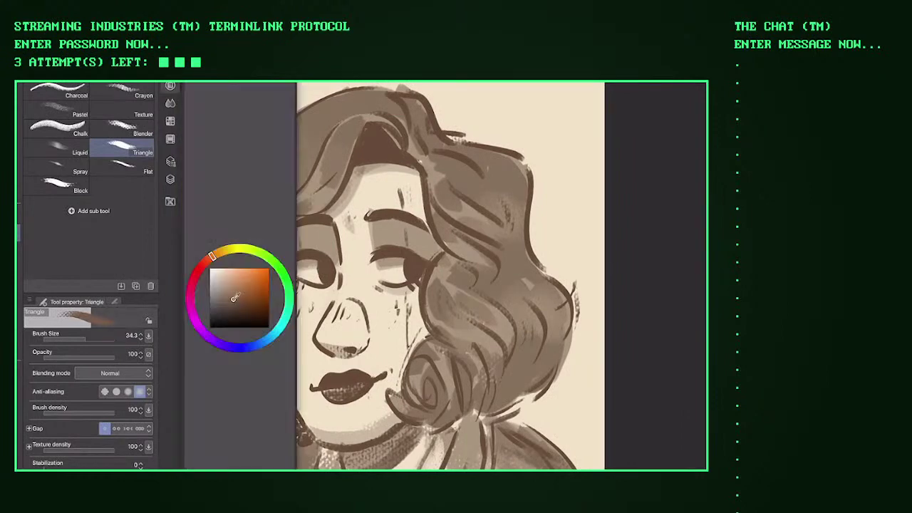
left_click_drag(449, 177, 470, 258)
left_click_drag(472, 189, 507, 260)
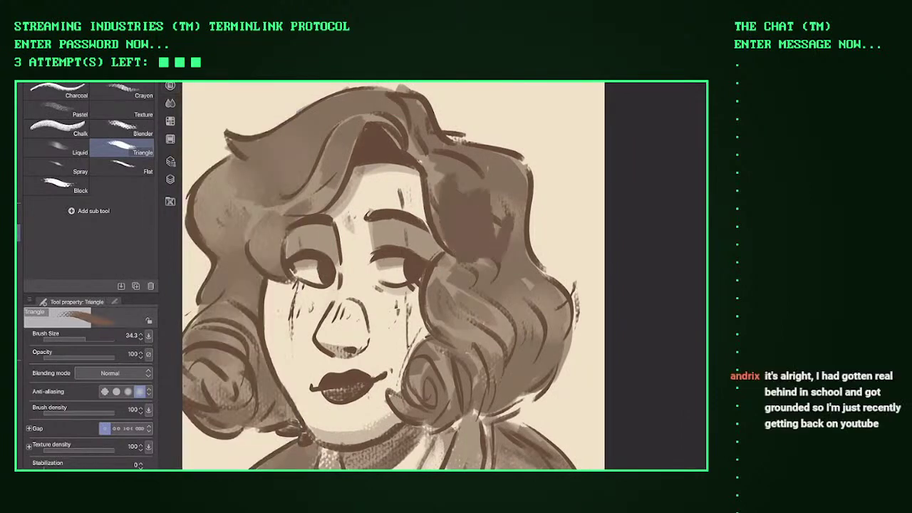
key("Delete")
Step: Create a layer folder and place Layer 5, Layer 7, Layer 6 and Layer 1 inside it
left_click(171, 179)
left_click(253, 136)
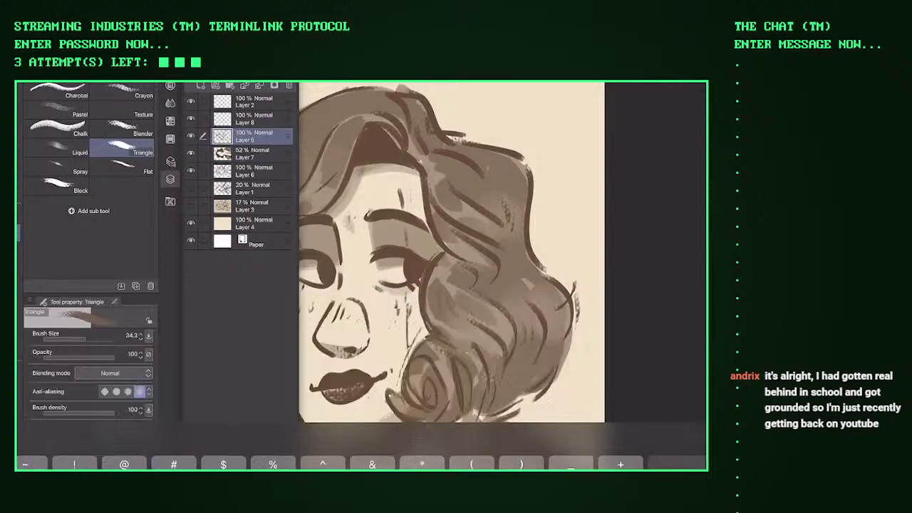
key("ctrl+g")
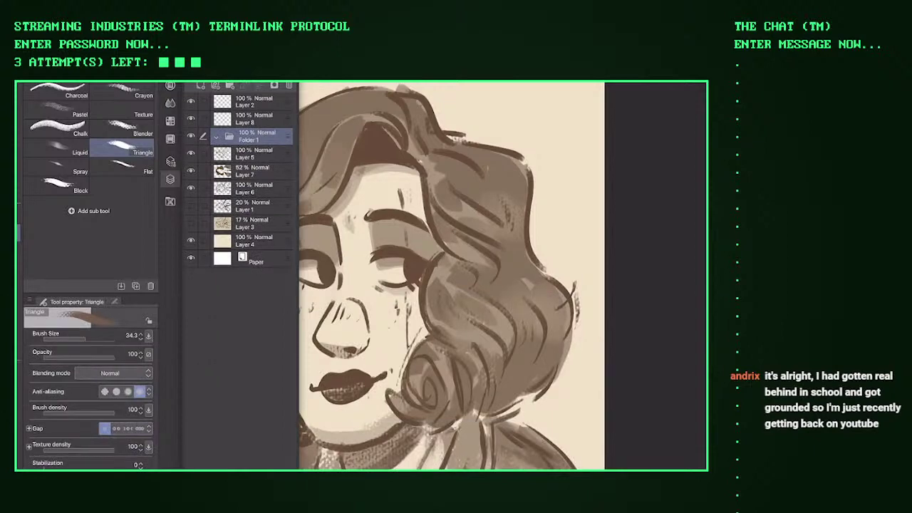
left_click(253, 153)
mouse_move(253, 154)
left_mouse_down()
mouse_move(253, 180)
mouse_move(253, 137)
left_mouse_up()
left_click(253, 205)
left_click(256, 136)
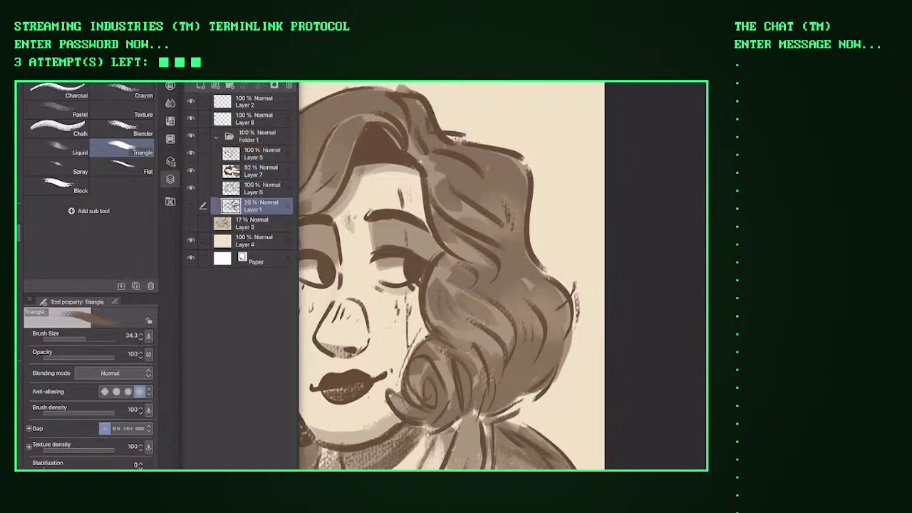
Step: Collapse Folder 1, lower its opacity to 32%, and make Layer 8 the active layer
left_click(218, 136)
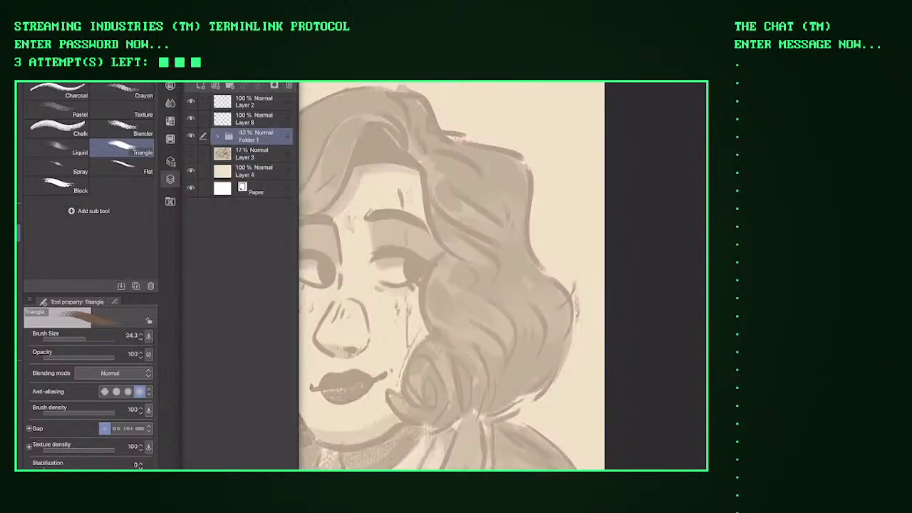
left_click(171, 179)
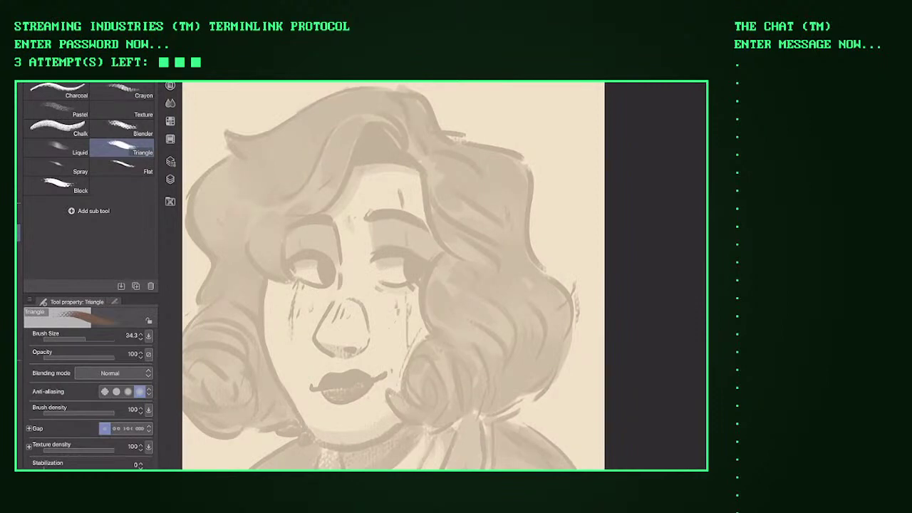
left_click(170, 178)
left_click(170, 179)
left_click(171, 179)
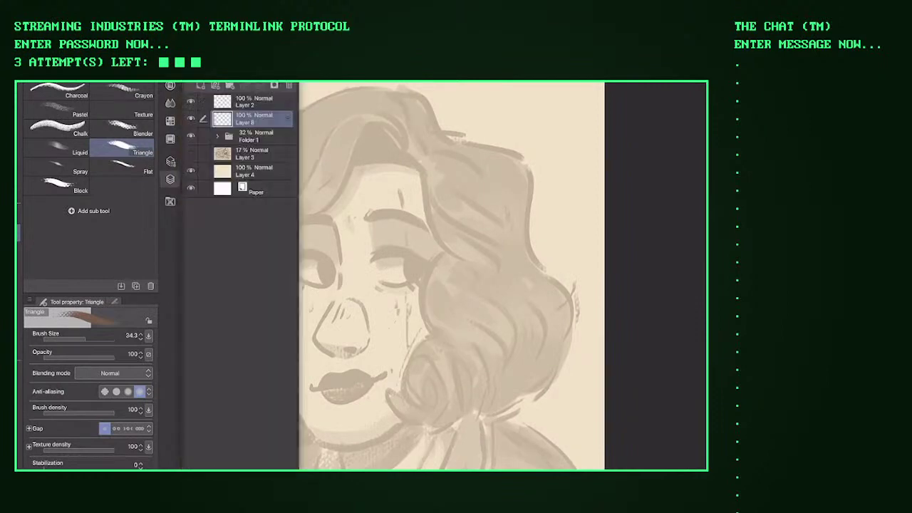
left_click(170, 178)
mouse_move(420, 193)
left_mouse_down()
mouse_move(450, 228)
mouse_move(494, 200)
left_mouse_up()
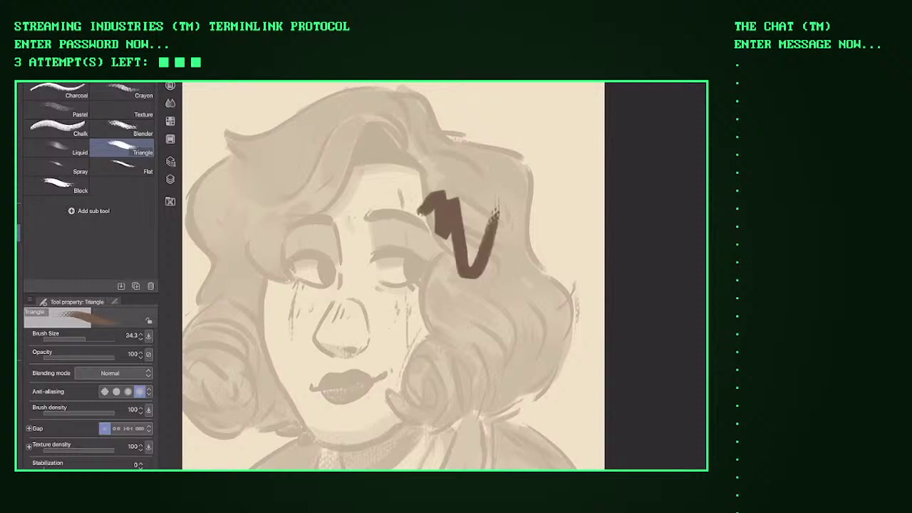
scroll(428, 250, "up", 3)
key("ctrl+z")
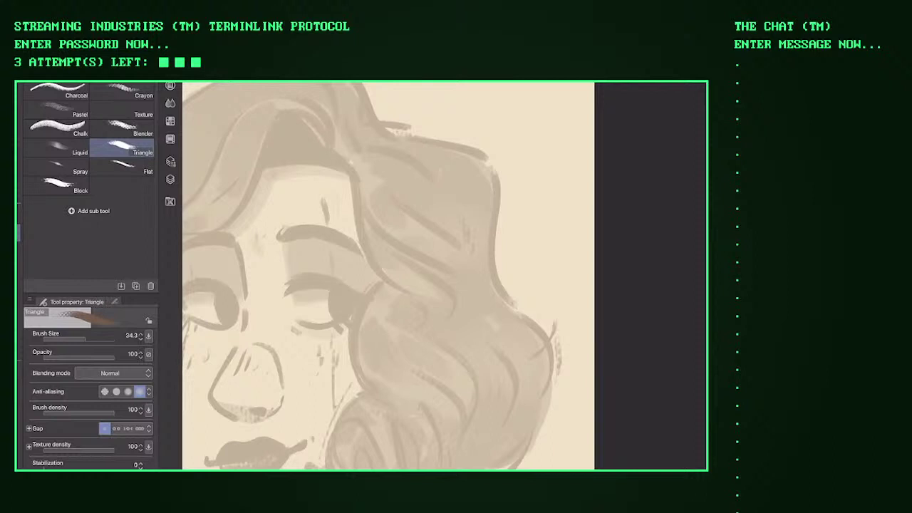
left_click_drag(363, 214, 424, 294)
key("ctrl+z")
left_click_drag(359, 173, 441, 326)
key("ctrl+z")
left_click_drag(307, 181, 391, 363)
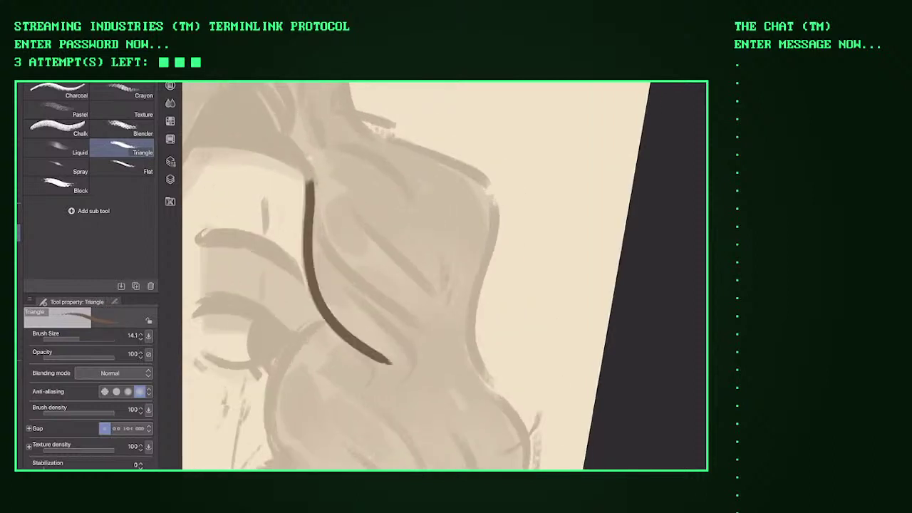
left_click_drag(393, 143, 475, 189)
key("ctrl+z")
mouse_move(394, 143)
left_mouse_down()
mouse_move(489, 205)
mouse_move(471, 353)
left_mouse_up()
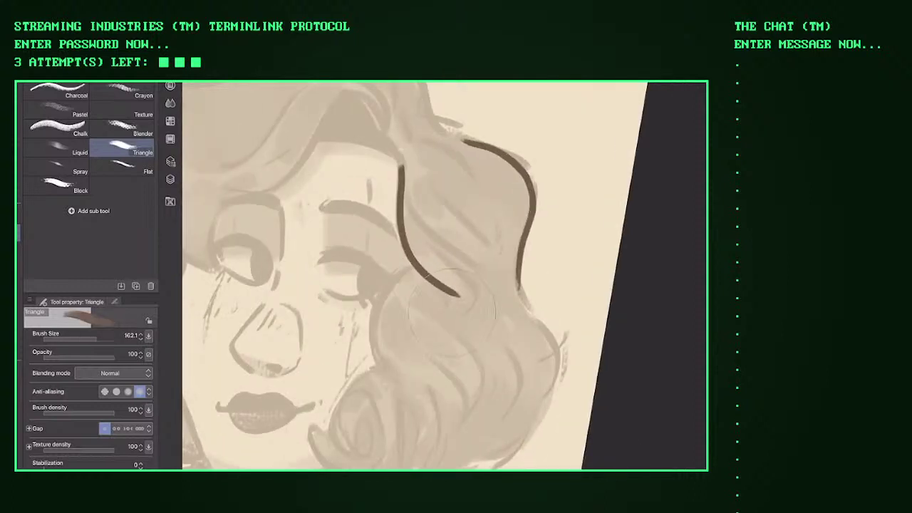
left_click_drag(428, 160, 470, 274)
key("ctrl+z")
key("ctrl+z")
key("ctrl+z")
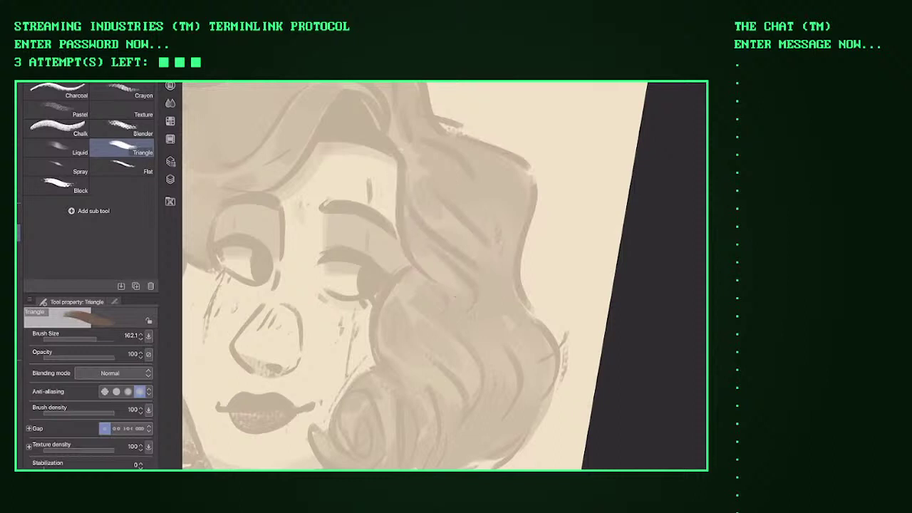
left_click(170, 86)
left_click(170, 86)
mouse_move(463, 178)
left_mouse_down()
mouse_move(470, 300)
mouse_move(452, 312)
left_mouse_up()
key("ctrl+z")
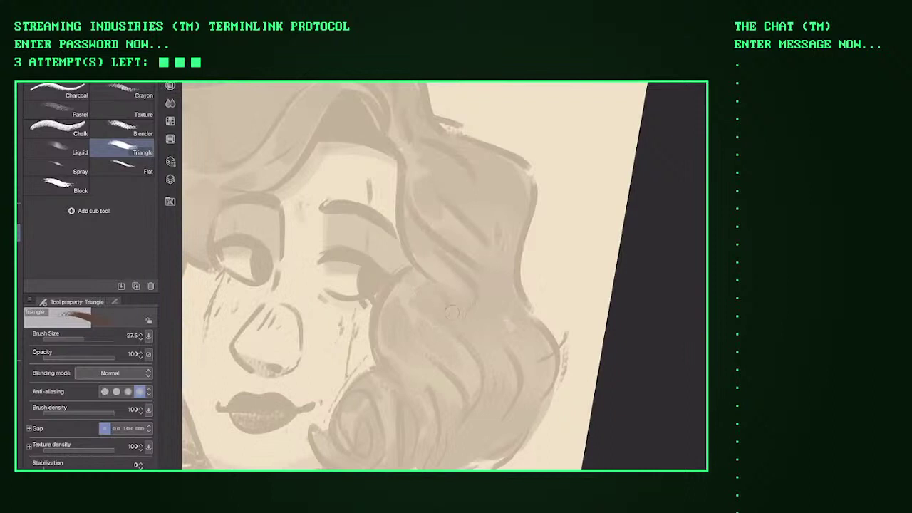
left_click(170, 179)
left_click(171, 86)
left_click_drag(232, 306, 229, 300)
left_click(171, 86)
left_click_drag(432, 198, 436, 210)
mouse_move(432, 174)
left_mouse_down()
mouse_move(466, 281)
mouse_move(498, 214)
left_mouse_up()
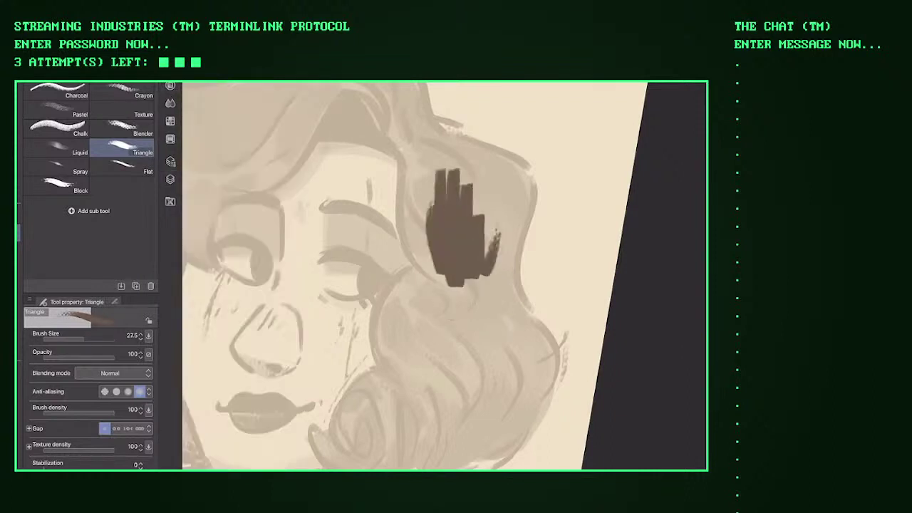
key("ctrl+z")
key("ctrl+z")
Step: Choose a warmer brown and block in the right-hand hair beside the forehead and its outer edge with the Triangle brush at size 27.5
left_click(170, 86)
left_click_drag(233, 302, 236, 298)
left_click(170, 86)
mouse_move(426, 207)
left_mouse_down()
mouse_move(422, 260)
mouse_move(466, 281)
mouse_move(499, 221)
left_mouse_up()
key("ctrl+z")
mouse_move(405, 178)
left_mouse_down()
mouse_move(427, 275)
mouse_move(463, 295)
left_mouse_up()
scroll(392, 278, "up", 3)
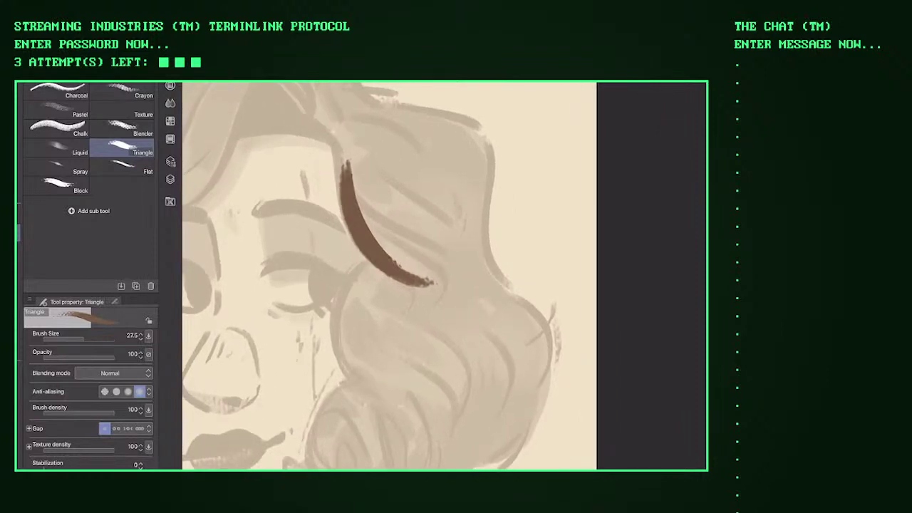
mouse_move(349, 199)
left_mouse_down()
mouse_move(345, 143)
mouse_move(378, 243)
mouse_move(392, 164)
mouse_move(428, 282)
mouse_move(438, 285)
mouse_move(445, 192)
mouse_move(456, 288)
left_mouse_up()
left_click_drag(492, 131, 474, 306)
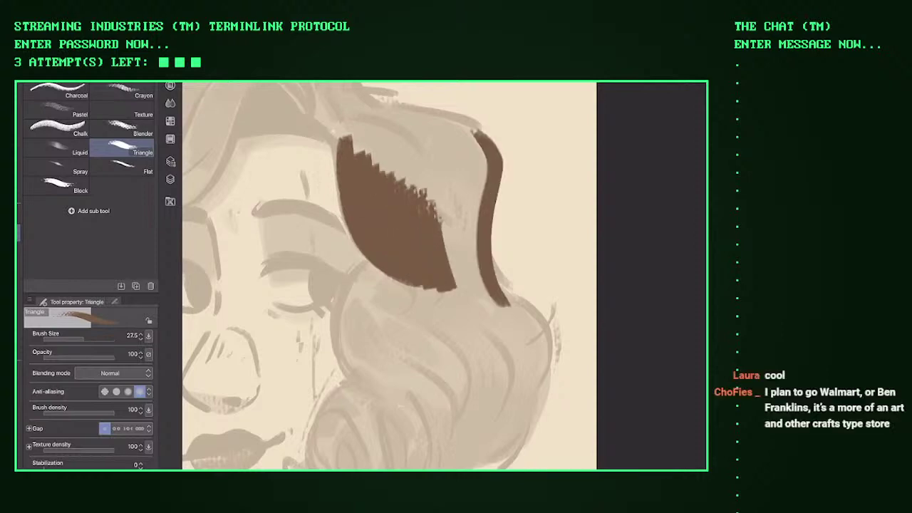
Step: Paint the hairline across the forehead and outline the top of the hair down to its left-hand flick in brown
scroll(388, 275, "down", 3)
scroll(389, 276, "up", 4)
left_click_drag(357, 176, 488, 232)
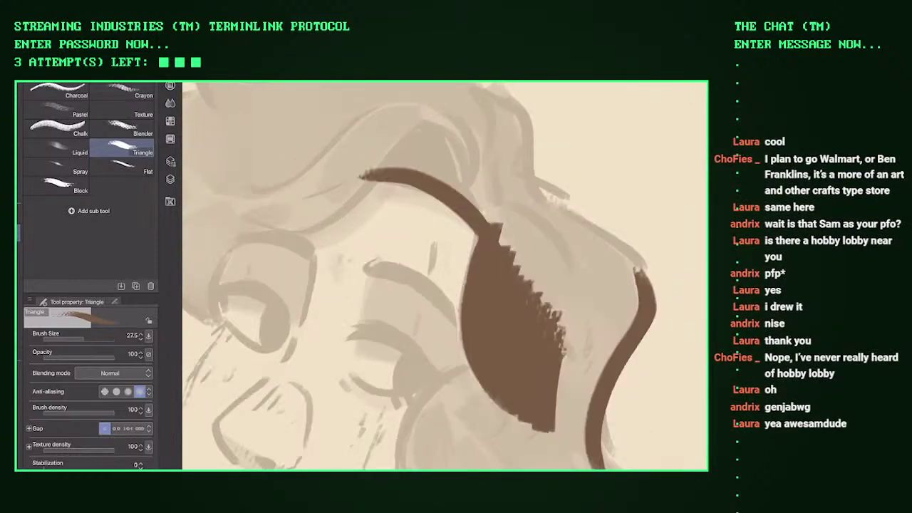
scroll(444, 276, "down", 3)
scroll(443, 276, "up", 3)
mouse_move(520, 142)
left_mouse_down()
mouse_move(563, 171)
mouse_move(677, 292)
left_mouse_up()
scroll(444, 276, "up", 3)
mouse_move(489, 162)
left_mouse_down()
mouse_move(436, 246)
mouse_move(449, 327)
mouse_move(491, 343)
left_mouse_up()
scroll(444, 276, "up", 2)
key("ctrl+z")
key("ctrl+z")
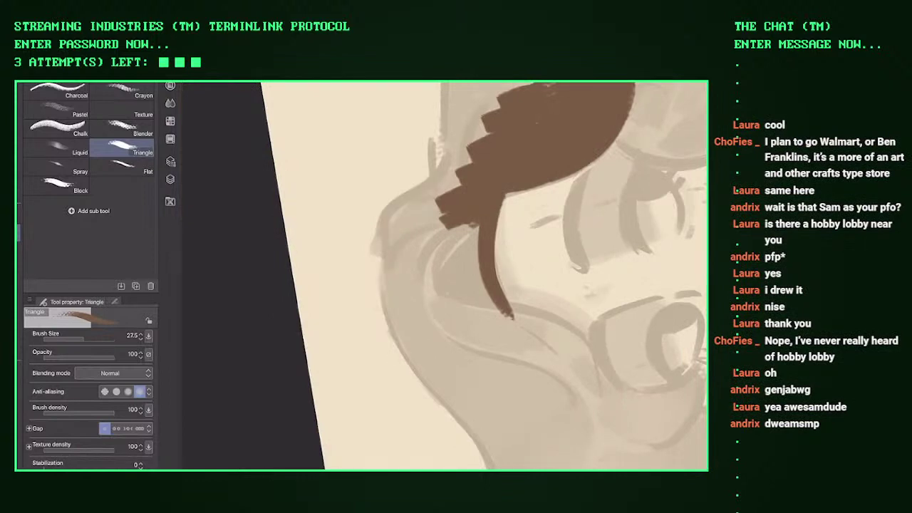
mouse_move(448, 177)
left_mouse_down()
mouse_move(386, 222)
mouse_move(399, 342)
mouse_move(450, 408)
left_mouse_up()
mouse_move(436, 269)
left_mouse_down()
mouse_move(405, 390)
mouse_move(484, 348)
left_mouse_up()
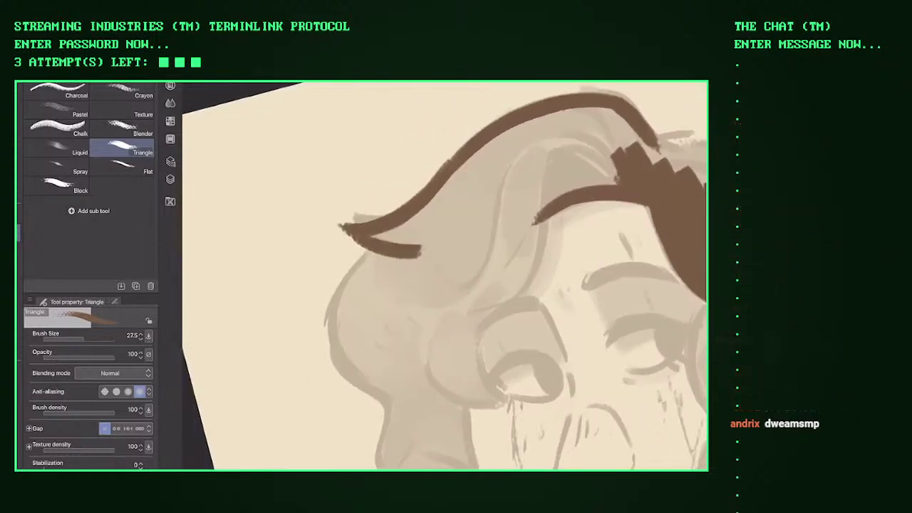
left_click_drag(435, 191, 442, 403)
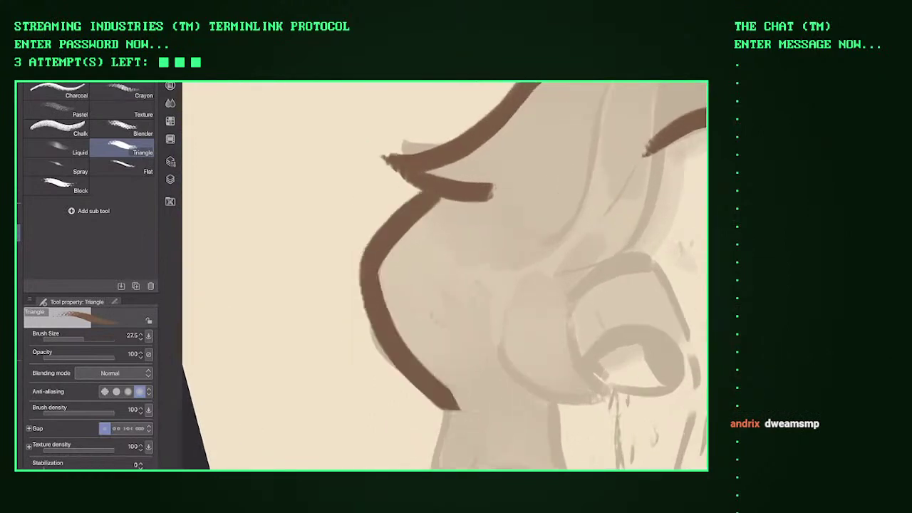
key("ctrl+z")
left_click_drag(377, 153, 446, 367)
key("ctrl+z")
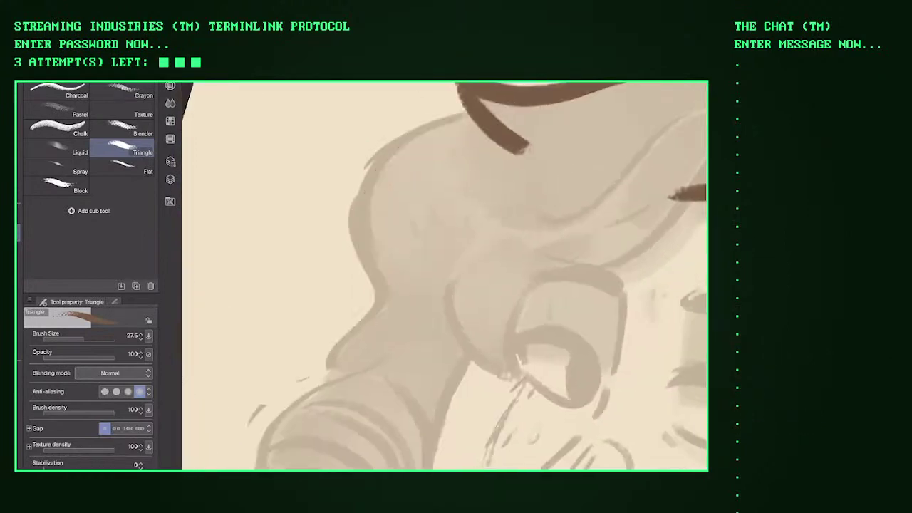
Step: Outline the left-hand hair bulge below the flick with thinner brown strokes using a smaller Triangle brush
key("bracketleft")
key("bracketleft")
key("bracketleft")
mouse_move(466, 114)
left_mouse_down()
mouse_move(378, 157)
mouse_move(374, 317)
left_mouse_up()
key("ctrl+z")
mouse_move(466, 114)
left_mouse_down()
mouse_move(365, 187)
mouse_move(389, 306)
left_mouse_up()
mouse_move(417, 146)
left_mouse_down()
mouse_move(354, 194)
mouse_move(406, 308)
left_mouse_up()
Step: Fill the left-hand hair bulge and the lock beside the eye with solid brown using the Triangle brush at size 42.9
key("bracketright")
key("bracketright")
key("bracketright")
key("bracketright")
left_click_drag(438, 146, 402, 307)
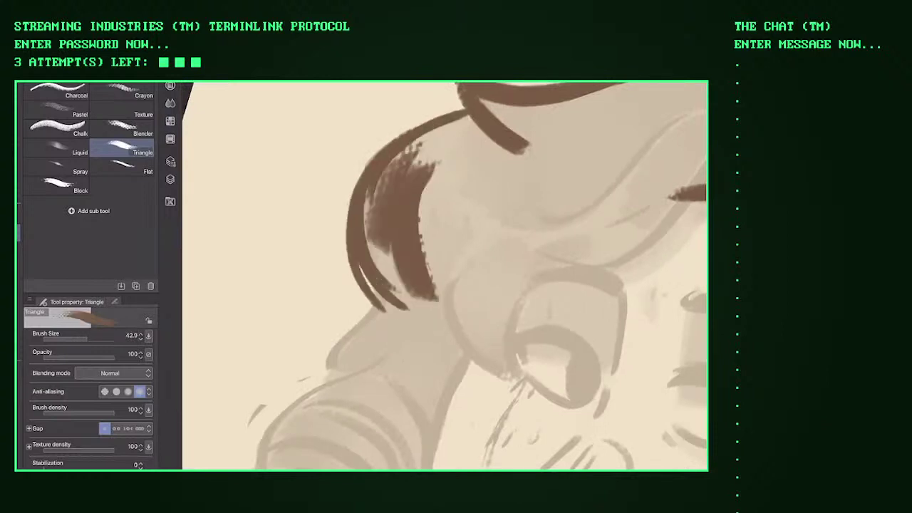
left_click_drag(374, 185, 420, 313)
left_click_drag(471, 117, 428, 313)
left_click_drag(499, 149, 460, 328)
left_click_drag(531, 157, 613, 260)
left_click_drag(442, 278, 499, 214)
mouse_move(431, 129)
left_mouse_down()
mouse_move(410, 162)
mouse_move(431, 249)
left_mouse_up()
key("ctrl+z")
Step: Paint brown along the left-hand hairline between the bulge and the forehead with the Triangle brush at size 20.5
key("bracketleft")
key("bracketleft")
key("bracketleft")
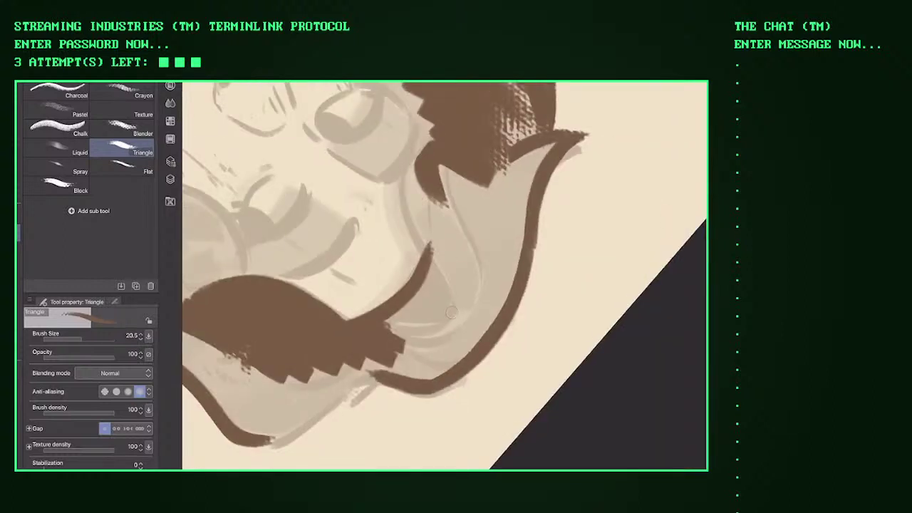
left_click_drag(412, 139, 449, 278)
left_click_drag(385, 153, 414, 356)
key("ctrl+z")
left_click_drag(399, 153, 392, 342)
left_click_drag(371, 175, 410, 360)
left_click_drag(385, 221, 420, 357)
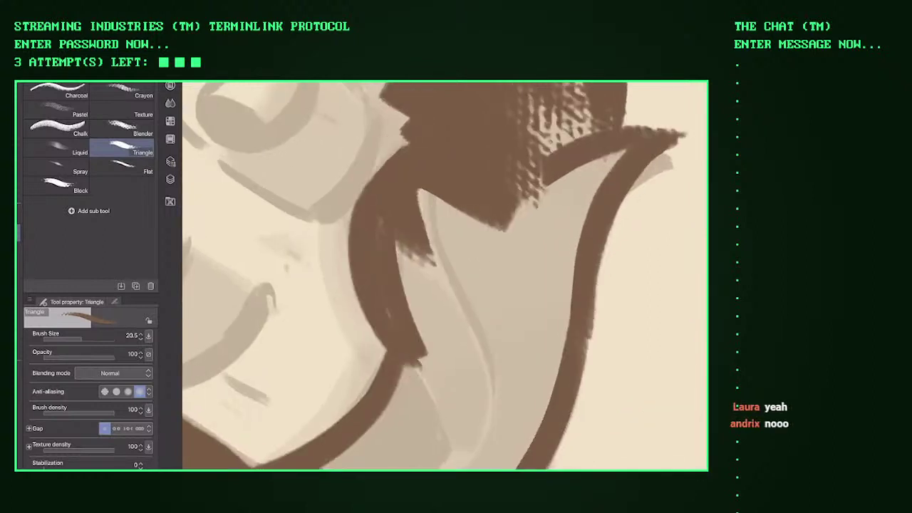
Step: Widen the left-hand brown fill above the bulge from the hairline towards the outer outline and the flick
left_click_drag(407, 242, 427, 370)
left_click_drag(420, 192, 474, 414)
left_click_drag(460, 210, 492, 410)
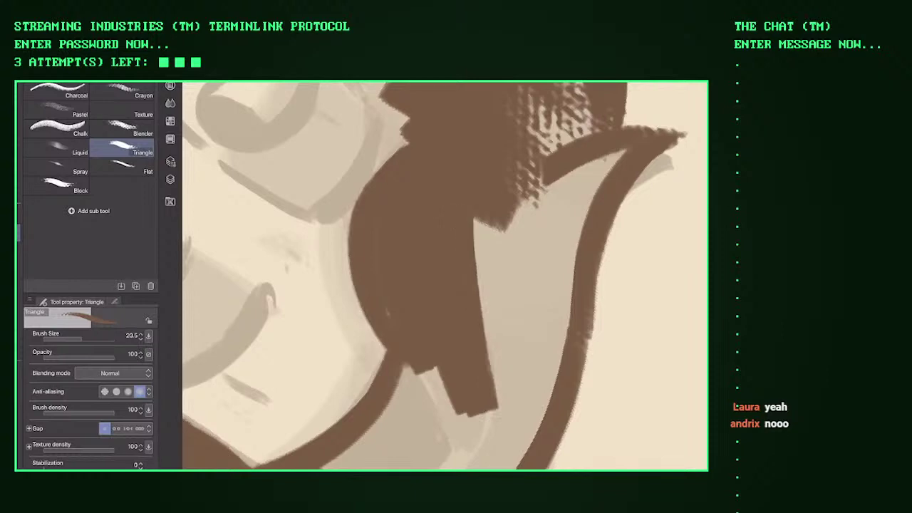
left_click_drag(488, 213, 513, 392)
mouse_move(531, 167)
left_mouse_down()
mouse_move(548, 339)
mouse_move(592, 253)
left_mouse_up()
left_click_drag(627, 150, 587, 196)
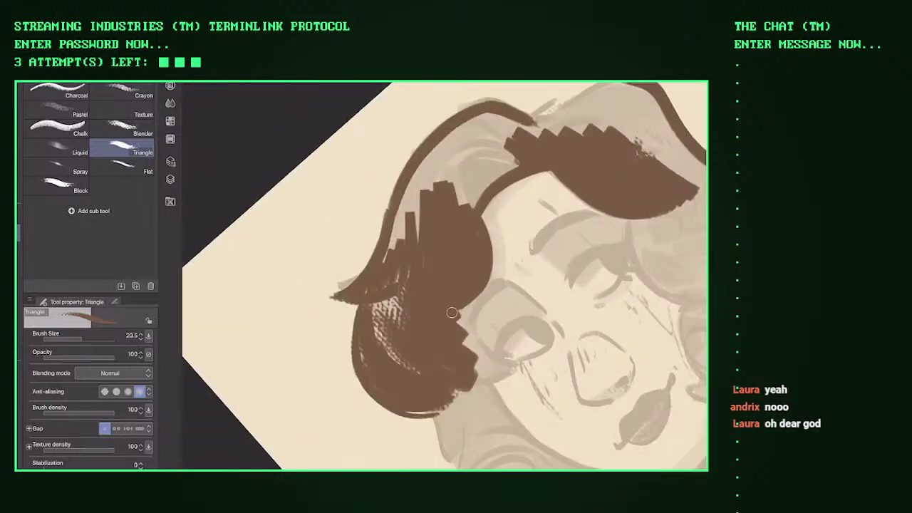
Step: Fill the left-hand hair and the crown with solid brown using the Flat brush at size 62.0
left_click(122, 167)
left_click_drag(53, 339, 100, 339)
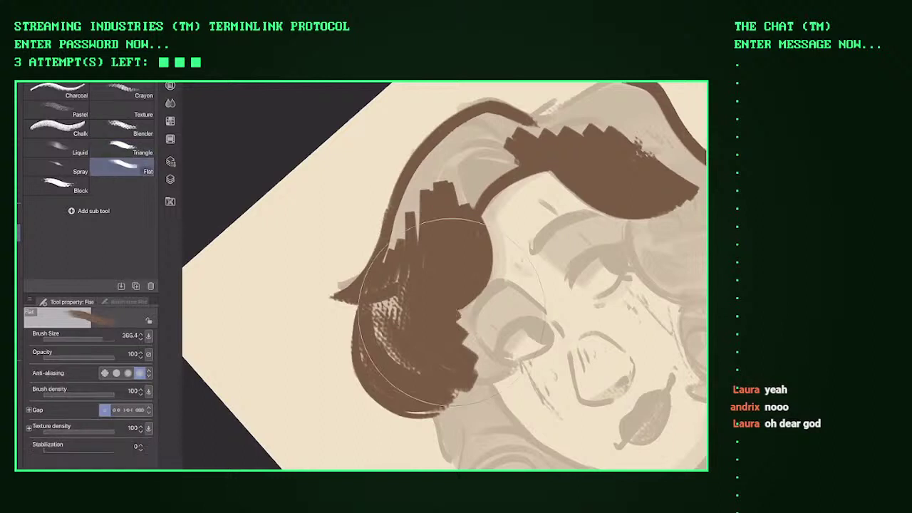
left_click_drag(356, 285, 513, 139)
key("ctrl+z")
key("bracketleft")
key("bracketleft")
key("bracketleft")
key("bracketleft")
mouse_move(399, 277)
left_mouse_down()
mouse_move(396, 318)
mouse_move(378, 356)
left_mouse_up()
mouse_move(417, 208)
left_mouse_down()
mouse_move(396, 239)
mouse_move(435, 167)
mouse_move(492, 128)
mouse_move(499, 203)
mouse_move(513, 117)
mouse_move(488, 114)
left_mouse_up()
mouse_move(492, 149)
left_mouse_down()
mouse_move(577, 124)
mouse_move(613, 91)
left_mouse_up()
left_click_drag(577, 133, 631, 104)
left_click_drag(622, 152, 648, 115)
Step: Fill the right-hand hair between the forehead and its outer edge with brown down to the eye level
left_click_drag(541, 164, 471, 349)
key("ctrl+z")
left_click_drag(535, 200, 460, 365)
mouse_move(490, 190)
left_mouse_down()
mouse_move(545, 171)
mouse_move(463, 378)
left_mouse_up()
left_click_drag(477, 249, 428, 438)
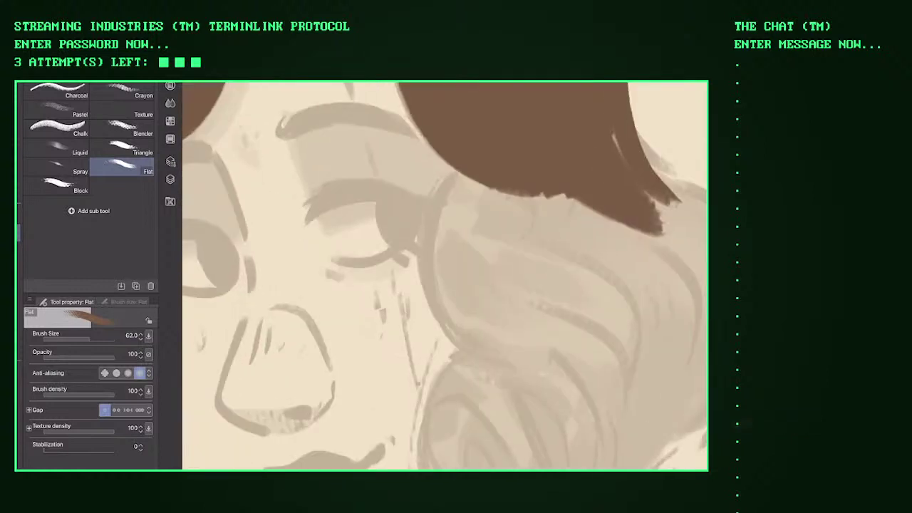
Step: Try to block in the right-hand curl beside the eye with wide Flat brush strokes
left_click_drag(470, 171, 427, 300)
left_click_drag(438, 261, 545, 392)
left_click_drag(491, 191, 531, 374)
left_click_drag(541, 271, 578, 374)
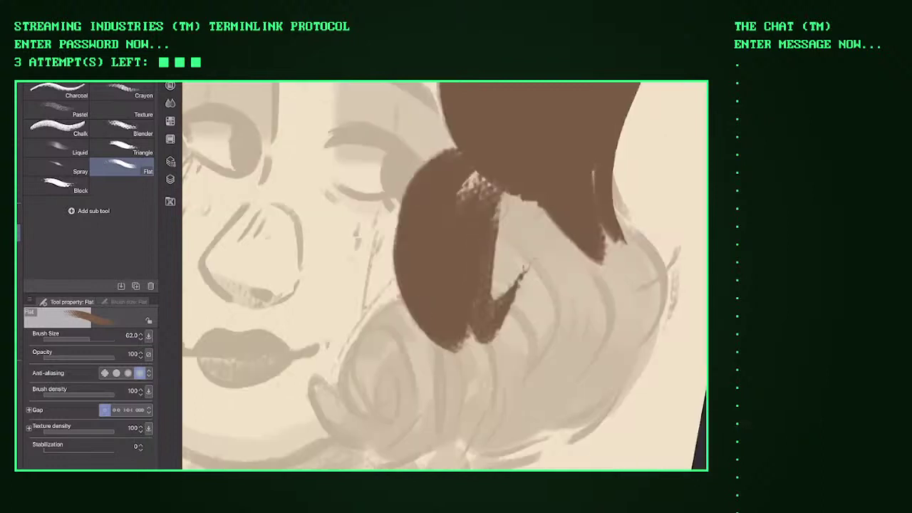
key("ctrl+z")
key("ctrl+z")
mouse_move(473, 159)
left_mouse_down()
mouse_move(419, 201)
mouse_move(409, 274)
left_mouse_up()
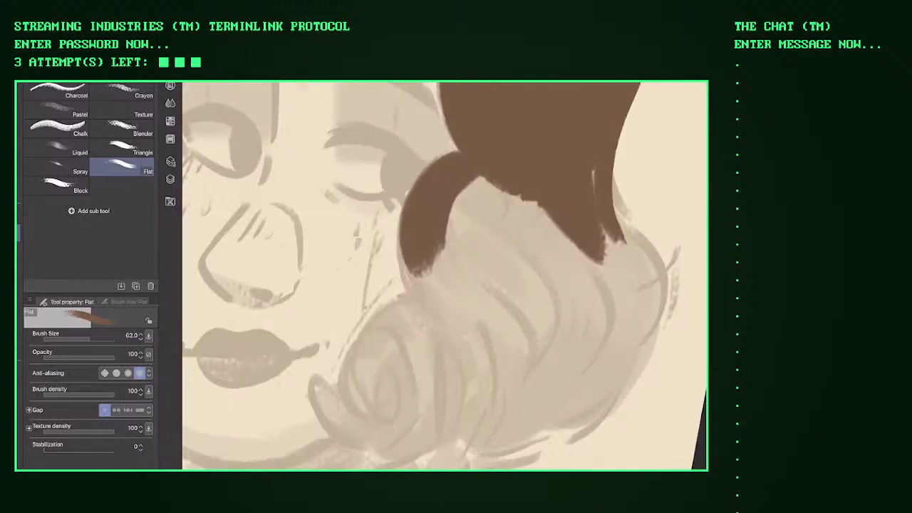
key("ctrl+z")
Step: Outline and fill the upper right-hand curl beside the eye in brown with the Flat brush at size 29.6
key("bracketleft")
key("bracketleft")
key("bracketleft")
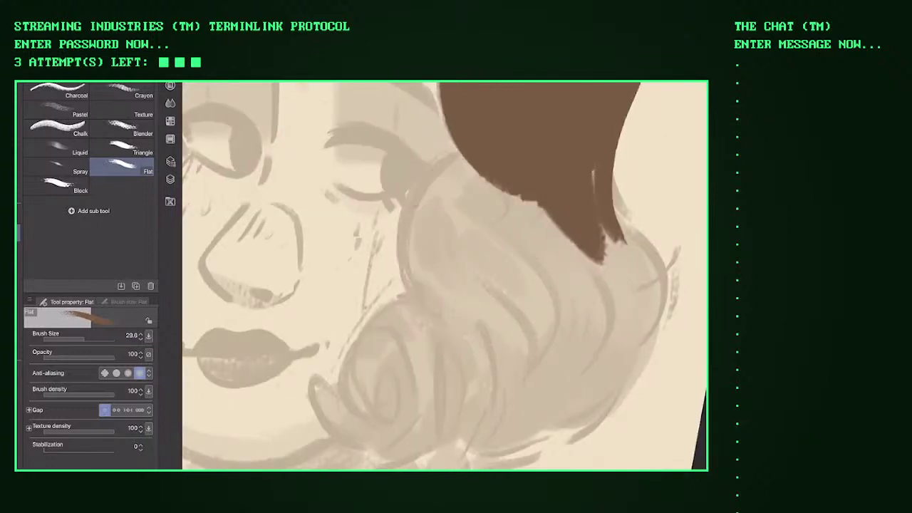
mouse_move(471, 157)
left_mouse_down()
mouse_move(409, 228)
mouse_move(435, 307)
mouse_move(452, 324)
mouse_move(399, 292)
left_mouse_up()
mouse_move(421, 207)
left_mouse_down()
mouse_move(463, 314)
mouse_move(534, 285)
mouse_move(577, 282)
left_mouse_up()
left_click_drag(442, 278, 397, 234)
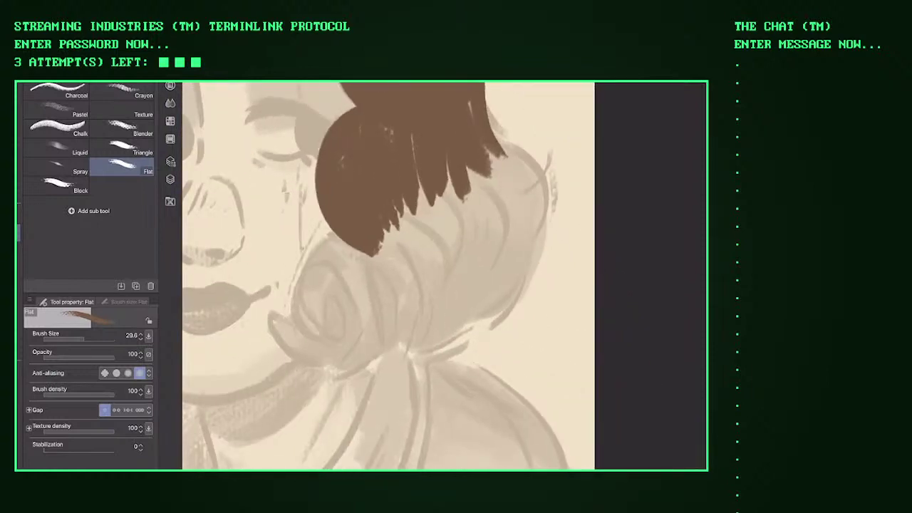
Step: Paint the outer edge of the right-hand curls and begin the lower curl beside the cheek in brown
mouse_move(492, 121)
left_mouse_down()
mouse_move(531, 178)
mouse_move(545, 278)
left_mouse_up()
mouse_move(427, 271)
left_mouse_down()
mouse_move(399, 235)
mouse_move(442, 278)
left_mouse_up()
left_click_drag(427, 128, 392, 250)
mouse_move(345, 232)
left_mouse_down()
mouse_move(378, 281)
mouse_move(449, 306)
mouse_move(395, 281)
mouse_move(399, 242)
mouse_move(384, 228)
mouse_move(466, 271)
mouse_move(399, 235)
left_mouse_up()
key("ctrl+z")
key("ctrl+z")
left_click_drag(428, 271, 399, 242)
Step: Outline and fill the lower right-hand curls with brown, down to the pointed tip beside the mouth
mouse_move(388, 299)
left_mouse_down()
mouse_move(484, 256)
mouse_move(502, 232)
left_mouse_up()
left_click_drag(399, 242, 427, 270)
mouse_move(463, 206)
left_mouse_down()
mouse_move(399, 267)
mouse_move(399, 242)
left_mouse_up()
key("ctrl+z")
mouse_move(385, 188)
left_mouse_down()
mouse_move(417, 264)
mouse_move(399, 242)
mouse_move(442, 317)
mouse_move(517, 360)
left_mouse_up()
mouse_move(399, 242)
left_mouse_down()
mouse_move(428, 271)
mouse_move(399, 242)
left_mouse_up()
mouse_move(450, 202)
left_mouse_down()
mouse_move(449, 232)
mouse_move(478, 260)
mouse_move(481, 204)
mouse_move(495, 175)
mouse_move(510, 257)
mouse_move(527, 171)
left_mouse_up()
mouse_move(527, 271)
left_mouse_down()
mouse_move(540, 189)
mouse_move(588, 164)
mouse_move(634, 214)
mouse_move(645, 257)
mouse_move(620, 275)
mouse_move(652, 249)
left_mouse_up()
scroll(444, 276, "down", 3)
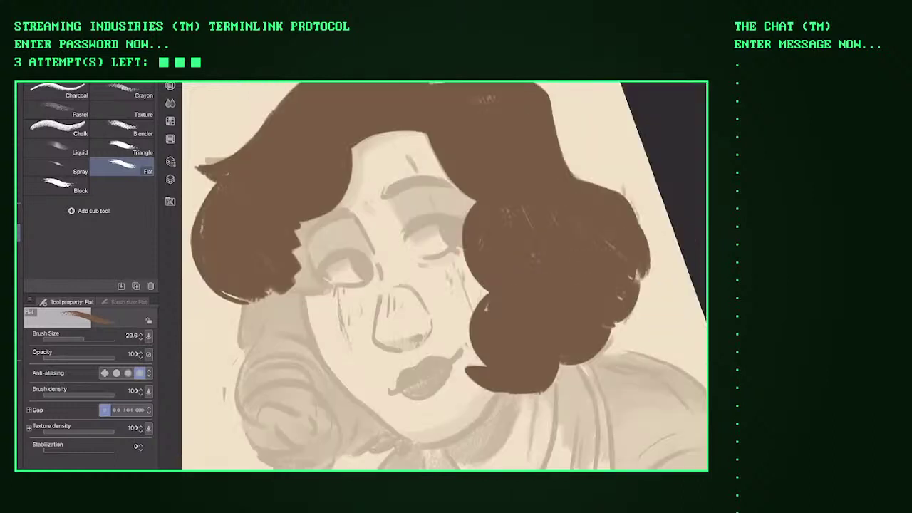
Step: Extend the upper right-hand hair edge outward in brown and trim it back with the Kneaded eraser at size 20.5
scroll(444, 275, "up", 3)
scroll(444, 276, "down", 3)
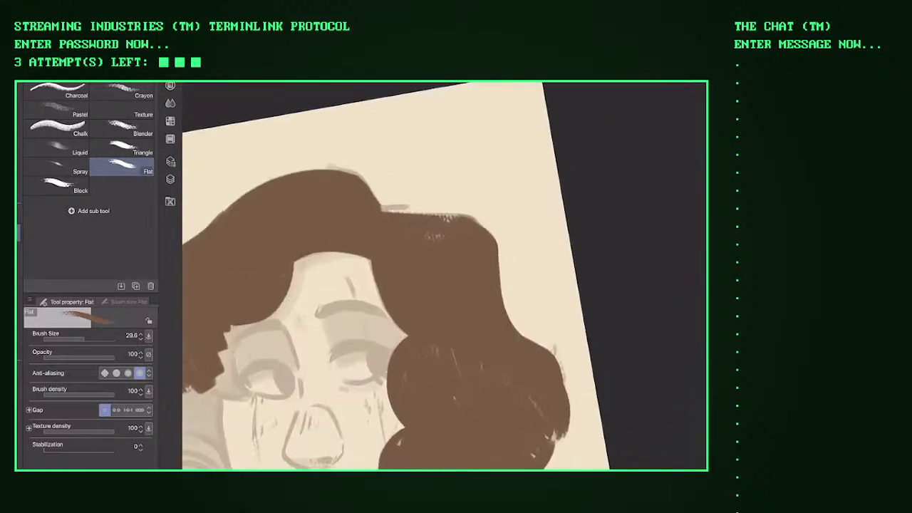
scroll(444, 276, "up", 3)
scroll(444, 276, "down", 1)
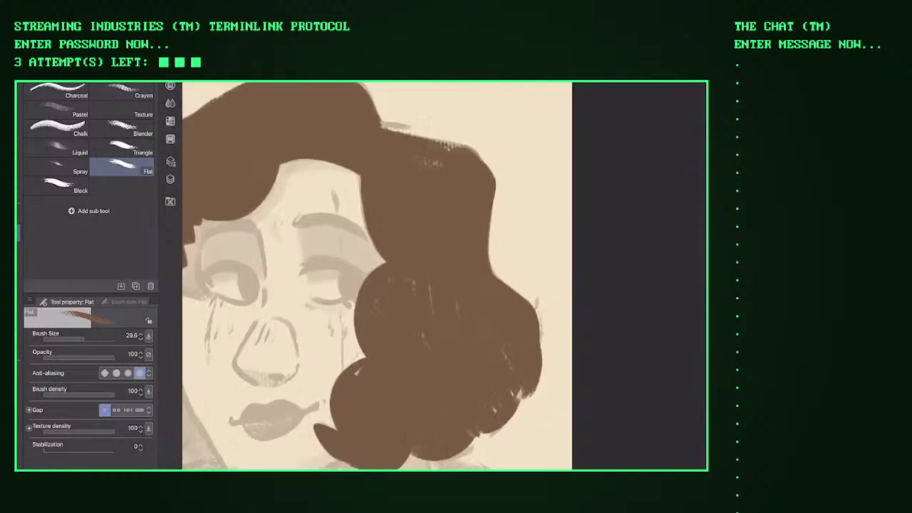
scroll(444, 275, "up", 2)
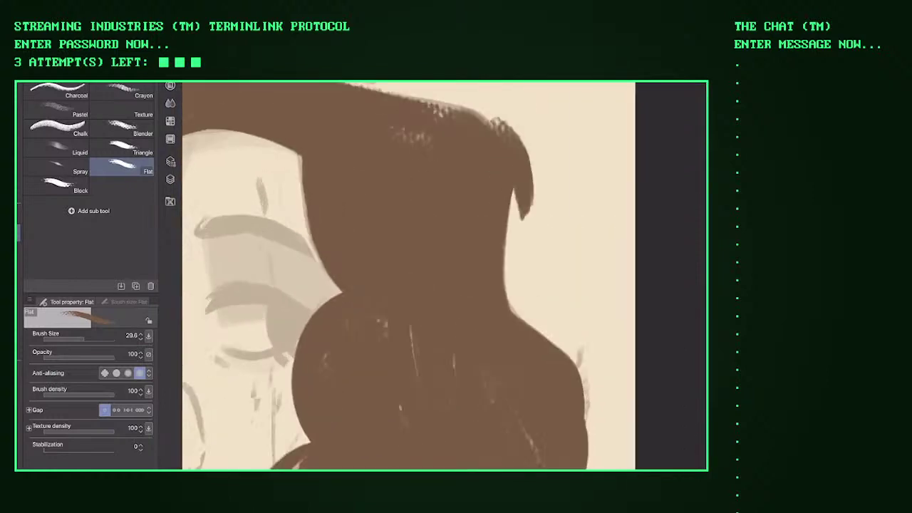
left_click_drag(526, 171, 535, 233)
left_click_drag(493, 108, 514, 126)
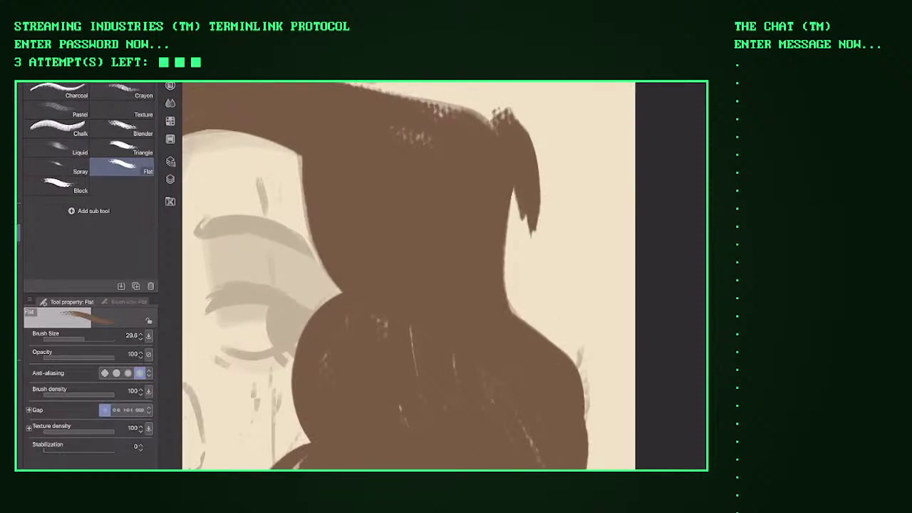
key("e")
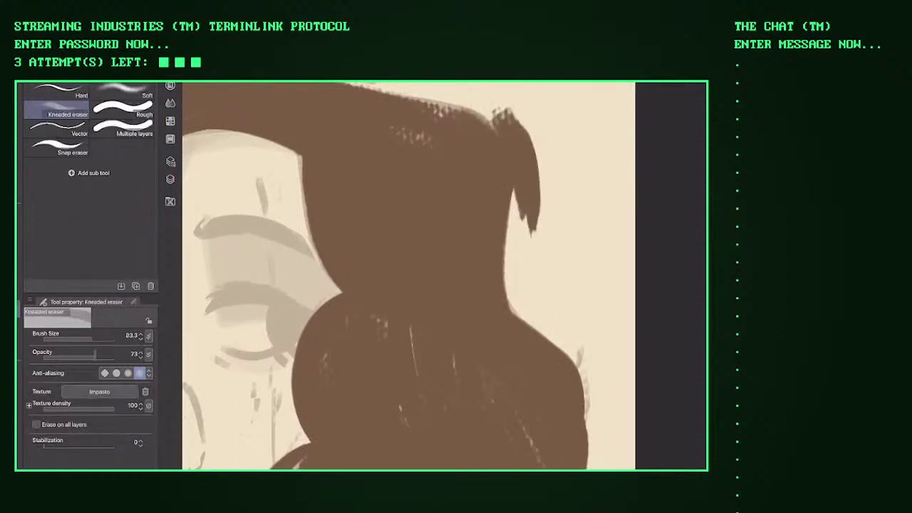
mouse_move(499, 114)
left_mouse_down()
mouse_move(531, 178)
mouse_move(534, 235)
mouse_move(531, 143)
mouse_move(502, 171)
mouse_move(520, 203)
left_mouse_up()
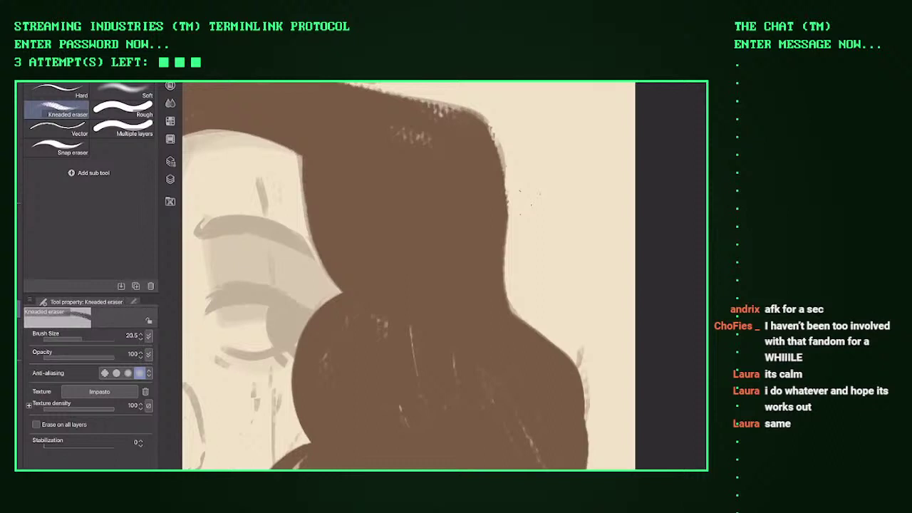
Step: Reshape the upper right-hand outer hair edge into a clean corner with brown Flat brush strokes
scroll(520, 145, "down", 3)
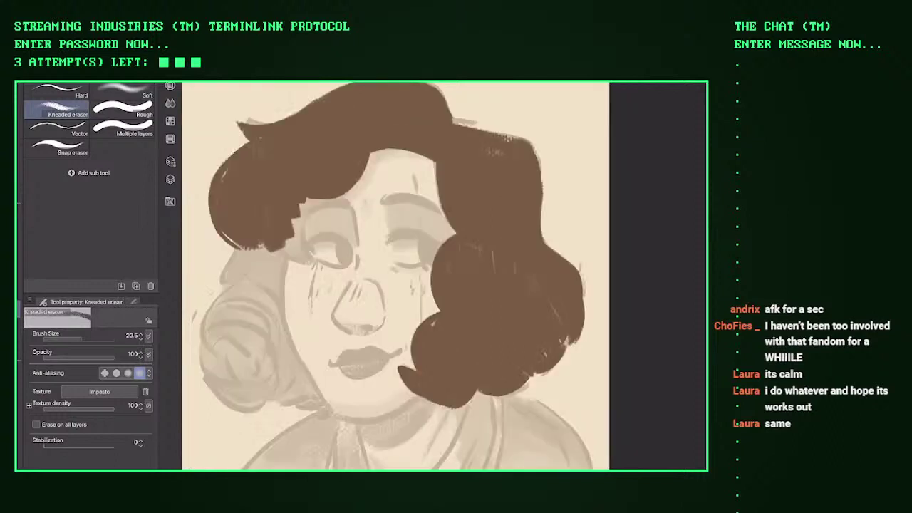
scroll(520, 145, "up", 3)
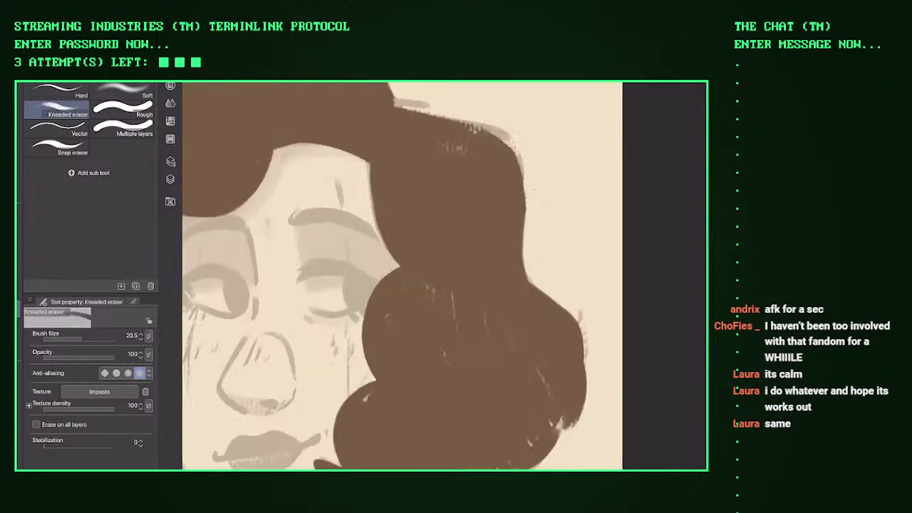
key("b")
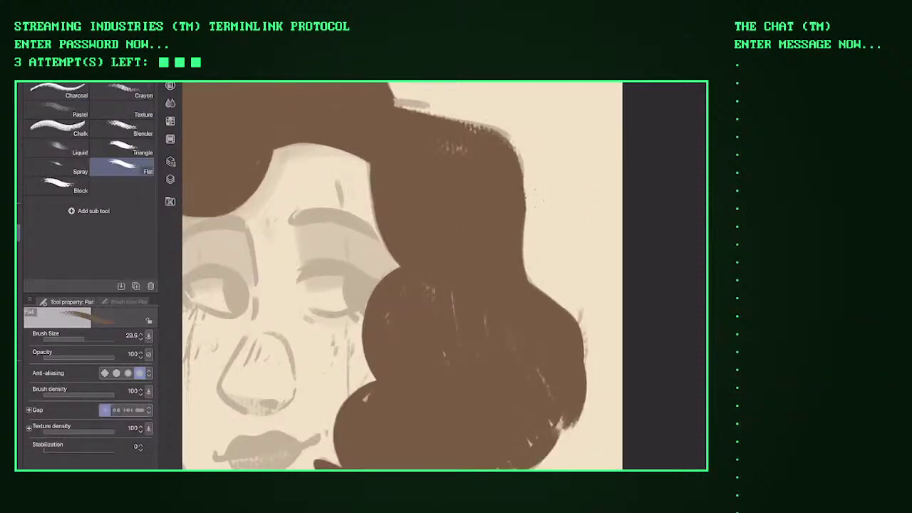
left_click_drag(519, 154, 526, 245)
left_click_drag(509, 141, 528, 167)
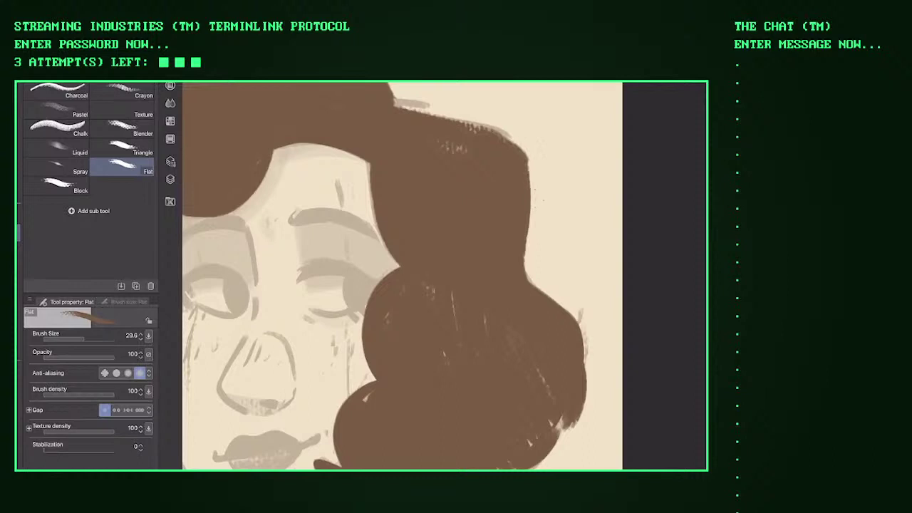
Step: Extend the left-hand hair lock around the outer side of the eye and fill its jagged gaps with brown
scroll(402, 276, "down", 3)
scroll(401, 276, "up", 3)
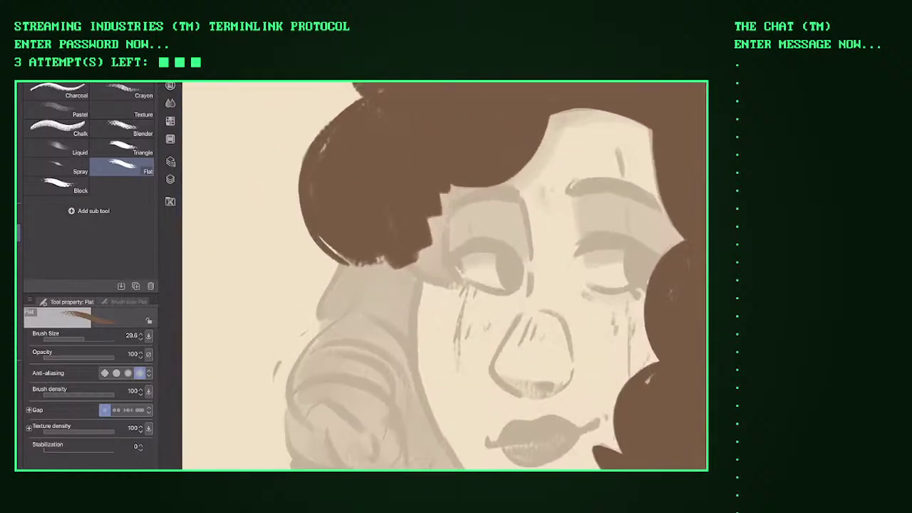
left_click_drag(453, 187, 456, 276)
left_click_drag(403, 262, 463, 291)
scroll(433, 275, "up", 3)
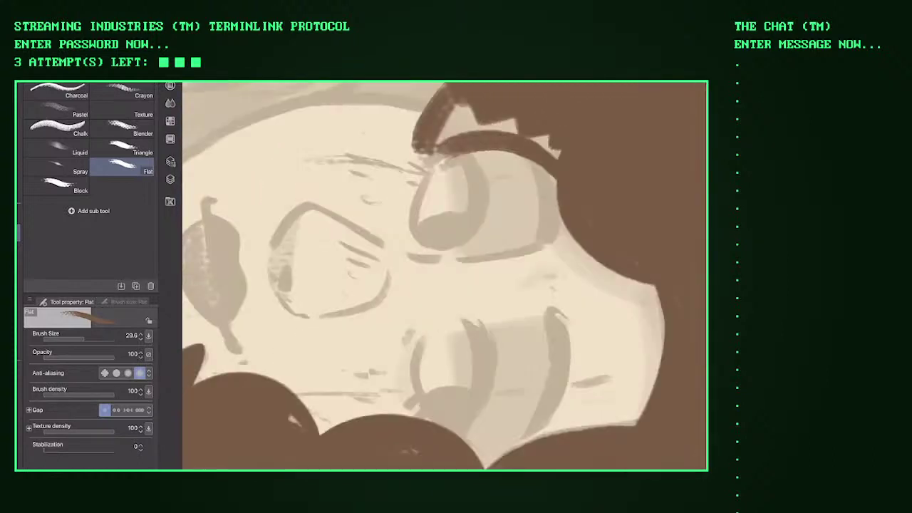
scroll(433, 275, "up", 2)
mouse_move(435, 114)
left_mouse_down()
mouse_move(392, 213)
mouse_move(456, 160)
mouse_move(520, 162)
mouse_move(563, 191)
left_mouse_up()
left_click_drag(442, 190, 573, 198)
left_click_drag(402, 128, 388, 215)
Step: Paint the hair edge along the left-hand cheek towards the chin and fill the hair directly under the bulge
scroll(445, 276, "down", 3)
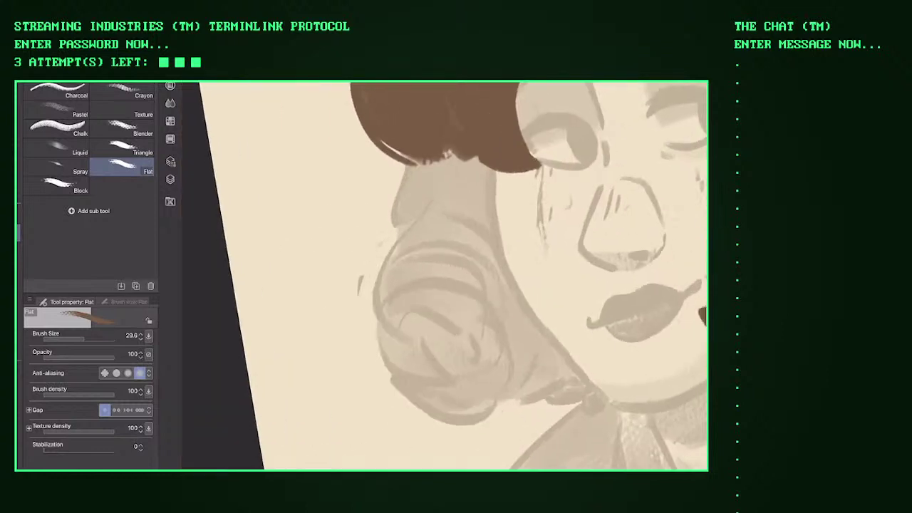
left_click_drag(484, 170, 493, 265)
mouse_move(489, 107)
left_mouse_down()
mouse_move(445, 194)
mouse_move(474, 398)
left_mouse_up()
key("ctrl+z")
mouse_move(488, 107)
left_mouse_down()
mouse_move(442, 214)
mouse_move(457, 329)
mouse_move(482, 369)
left_mouse_up()
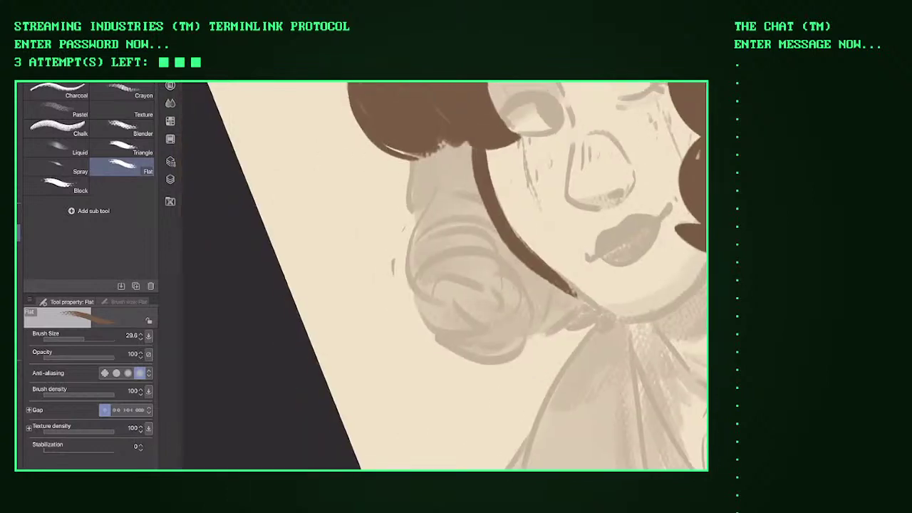
mouse_move(470, 144)
left_mouse_down()
mouse_move(437, 225)
mouse_move(445, 251)
mouse_move(456, 249)
left_mouse_up()
left_click_drag(508, 127, 457, 274)
mouse_move(542, 139)
left_mouse_down()
mouse_move(496, 250)
mouse_move(536, 222)
left_mouse_up()
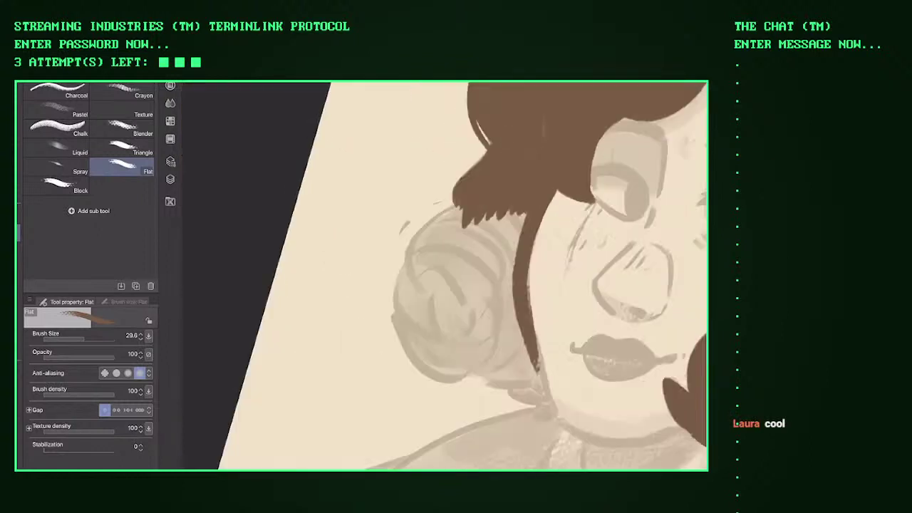
Step: Outline the lower left-hand curl in brown, with small scallops down to the jaw
left_click_drag(465, 206, 410, 290)
mouse_move(391, 239)
left_mouse_down()
mouse_move(377, 324)
mouse_move(449, 396)
left_mouse_up()
key("ctrl+z")
left_click_drag(367, 295, 412, 404)
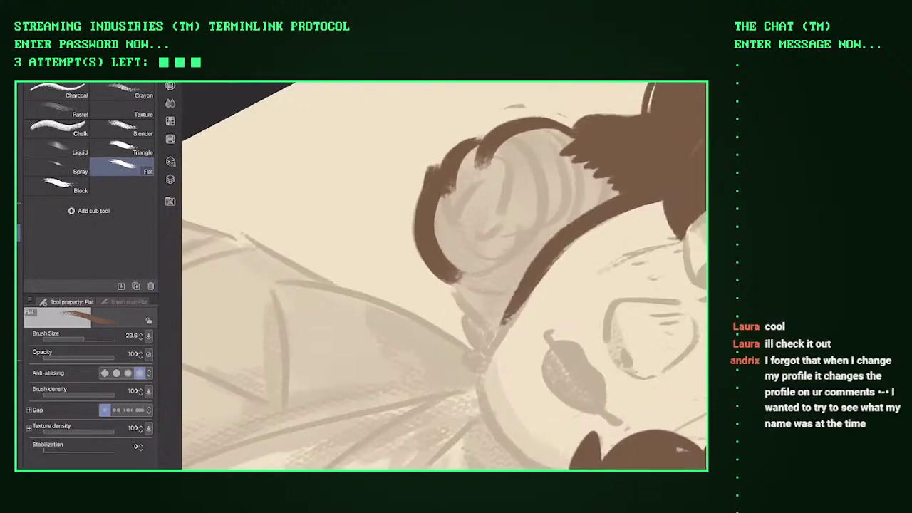
mouse_move(449, 253)
left_mouse_down()
mouse_move(420, 305)
mouse_move(427, 332)
mouse_move(481, 299)
left_mouse_up()
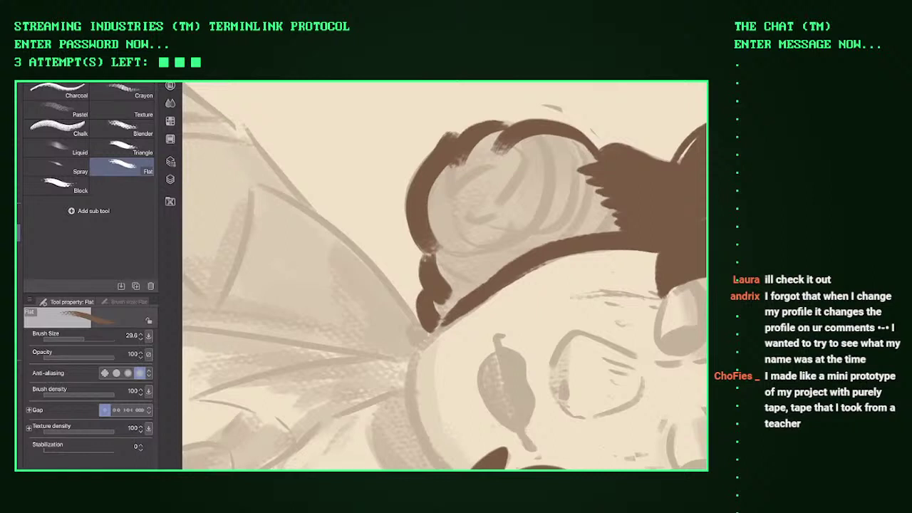
Step: Fill the lower left-hand curl with solid brown between its outline and the cheek edge
left_click_drag(447, 317, 456, 163)
mouse_move(456, 278)
left_mouse_down()
mouse_move(482, 154)
mouse_move(504, 263)
mouse_move(539, 167)
mouse_move(580, 242)
mouse_move(614, 178)
left_mouse_up()
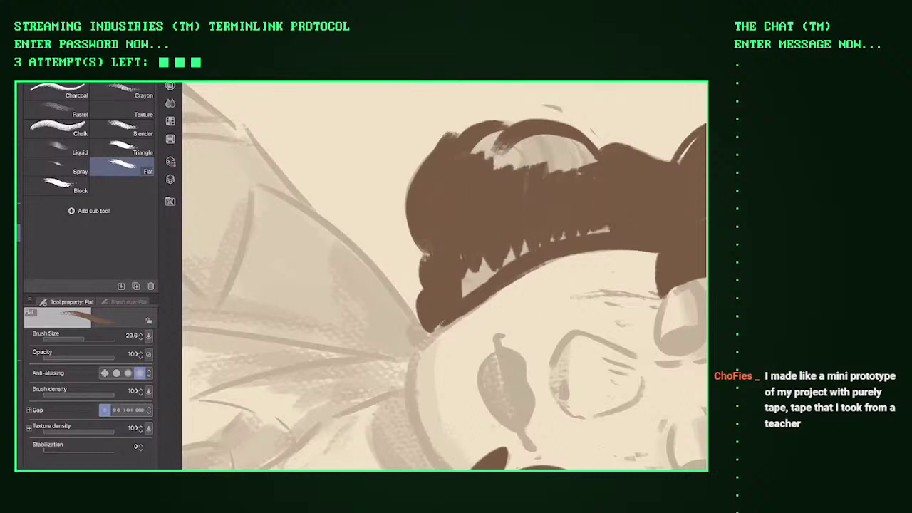
left_click_drag(463, 294, 513, 248)
left_click_drag(545, 175, 569, 157)
mouse_move(474, 155)
left_mouse_down()
mouse_move(502, 132)
mouse_move(564, 162)
mouse_move(595, 151)
left_mouse_up()
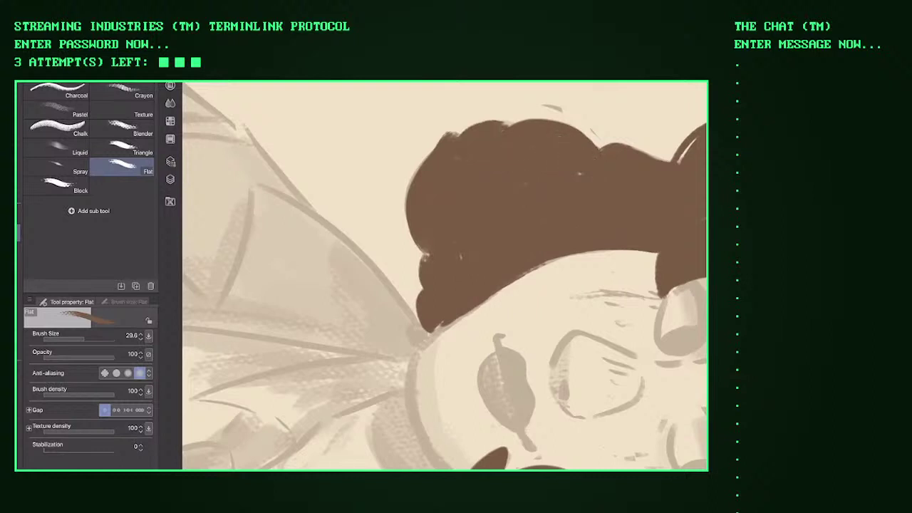
Step: Refine the left-hand hair edge along the cheek to the jaw and fill the remaining light gaps in the right-hand curls
scroll(444, 276, "left", 5)
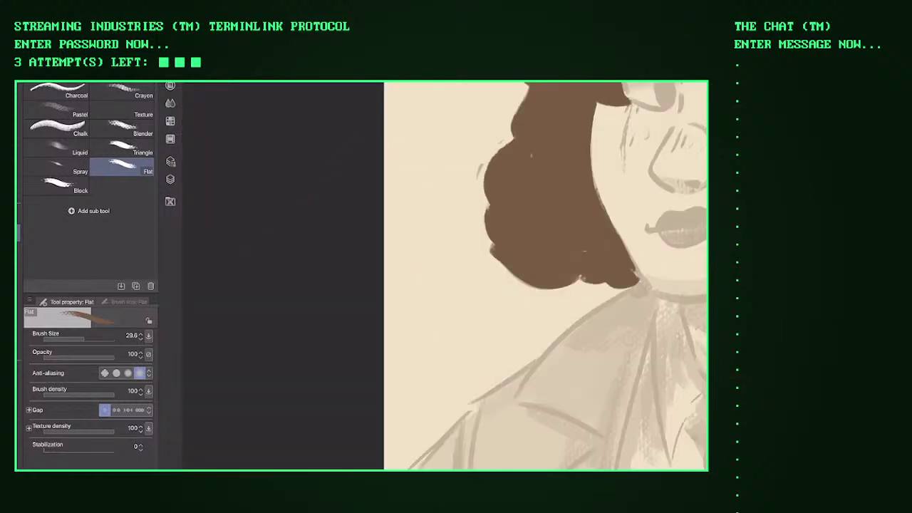
scroll(468, 276, "right", 4)
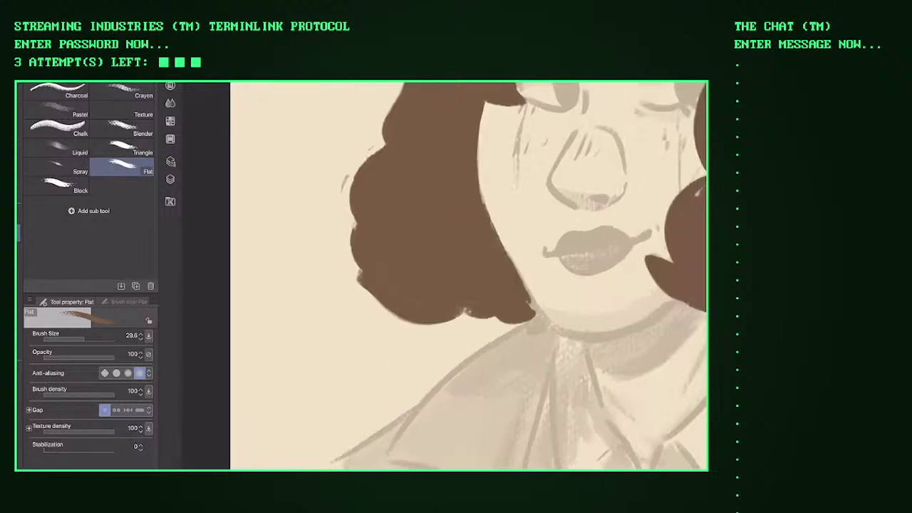
left_click_drag(483, 172, 509, 262)
left_click_drag(528, 313, 538, 329)
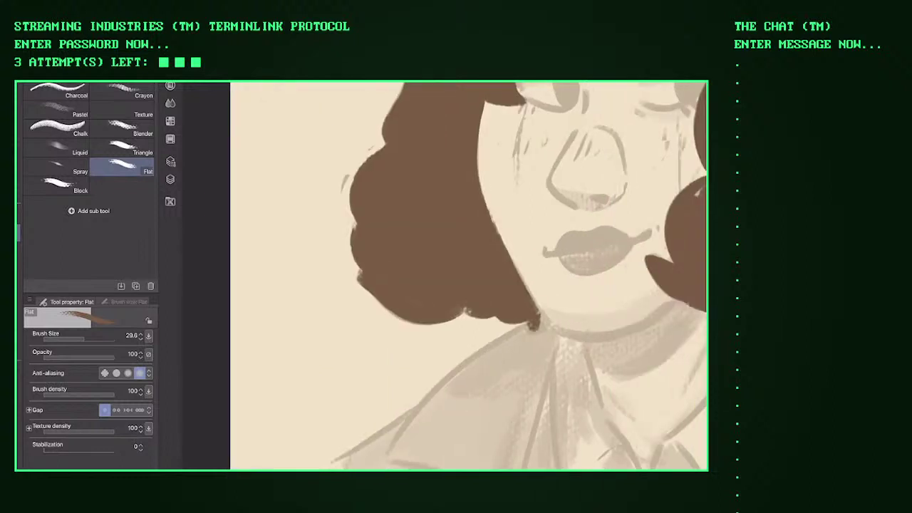
scroll(468, 276, "down", 3)
scroll(468, 276, "up", 2)
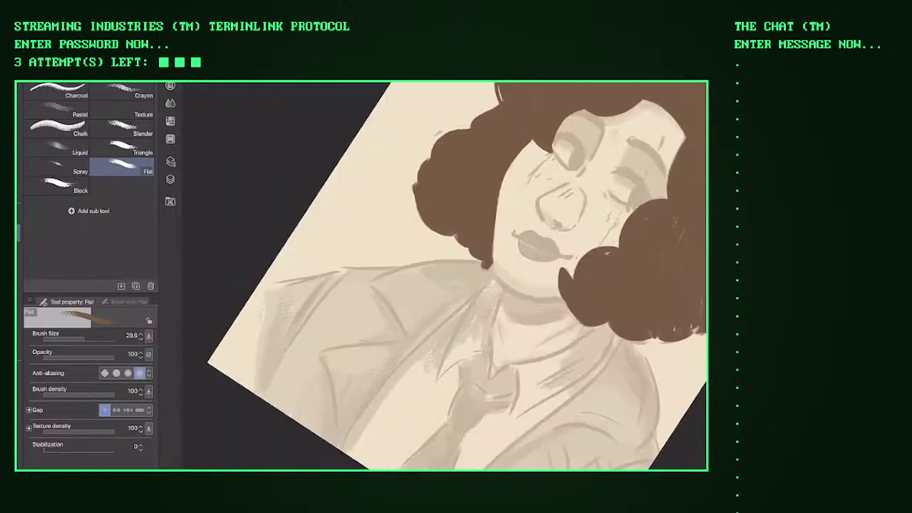
scroll(468, 275, "down", 3)
scroll(468, 276, "up", 3)
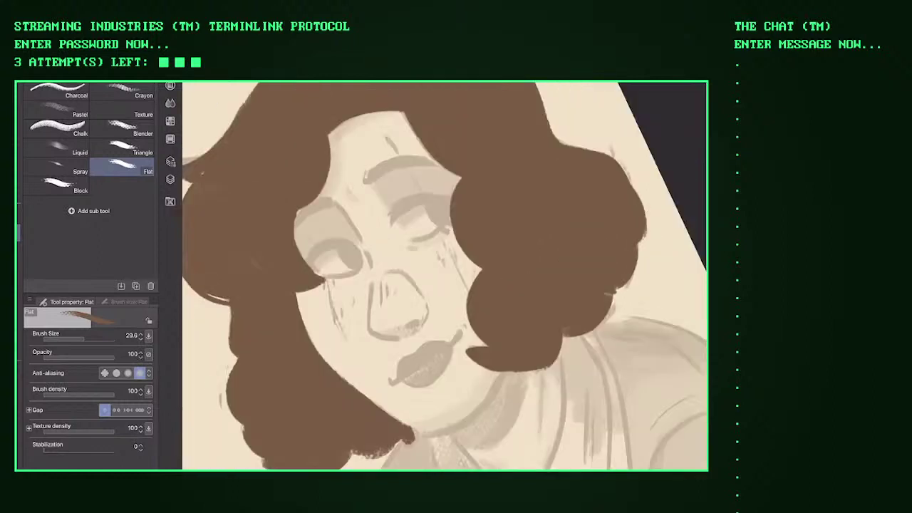
Step: Fill out the solid brown of the right-hand hair and smooth its outer edge beside the top of the head
mouse_move(463, 178)
left_mouse_down()
mouse_move(456, 264)
mouse_move(476, 305)
mouse_move(474, 343)
left_mouse_up()
left_click_drag(442, 278, 420, 278)
left_click_drag(496, 128, 566, 108)
left_click_drag(493, 111, 515, 104)
left_click_drag(593, 201, 596, 246)
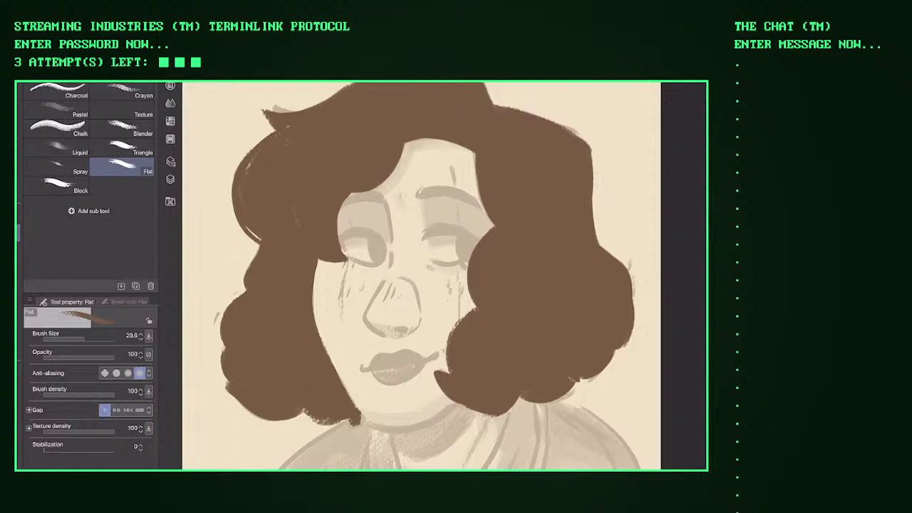
Step: Trim the outer edge of the upper right-hand hair into a softer curve with the Kneaded eraser
scroll(420, 278, "up", 2)
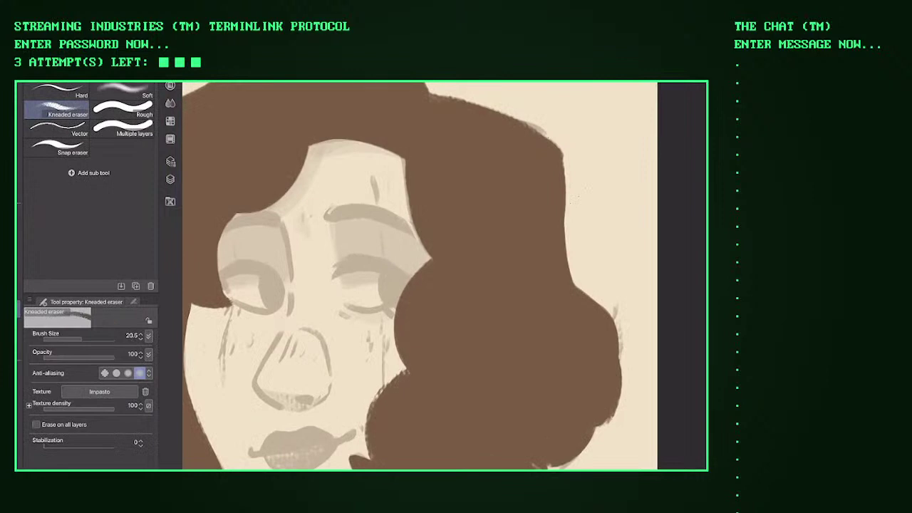
mouse_move(578, 192)
left_mouse_down()
mouse_move(556, 153)
mouse_move(558, 178)
mouse_move(547, 143)
mouse_move(581, 189)
mouse_move(567, 274)
mouse_move(579, 288)
mouse_move(559, 253)
mouse_move(592, 299)
mouse_move(576, 291)
mouse_move(613, 325)
left_mouse_up()
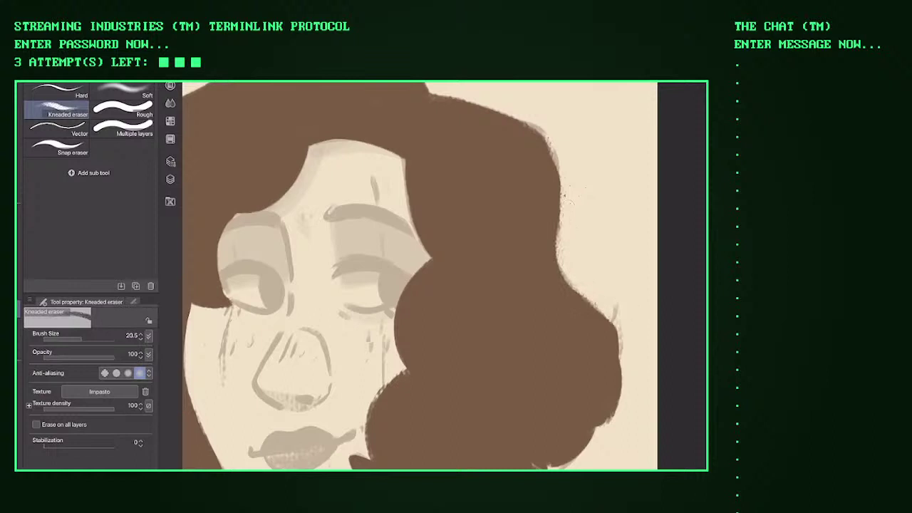
key("b")
Step: Erase the streaky area inside the lower outer edge of the left-hand hair bulge with the Kneaded eraser
scroll(442, 276, "down", 5)
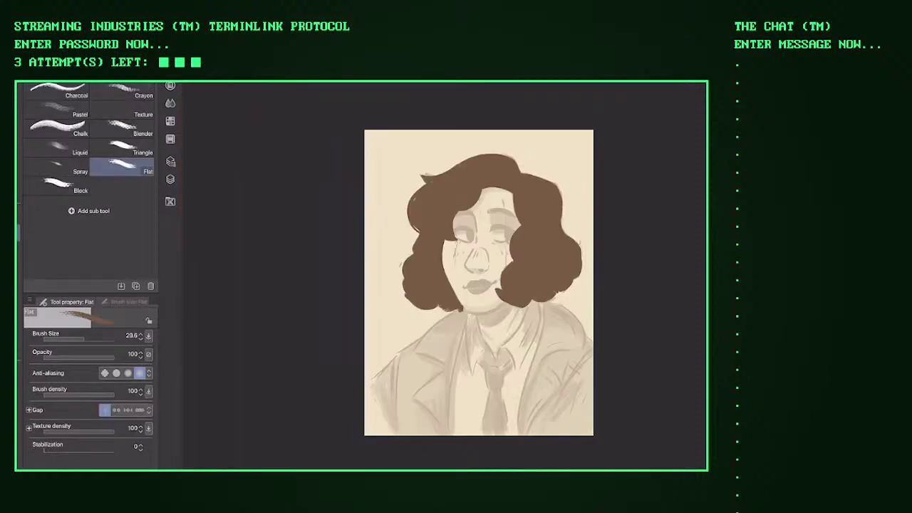
scroll(378, 285, "up", 8)
scroll(540, 276, "up", 2)
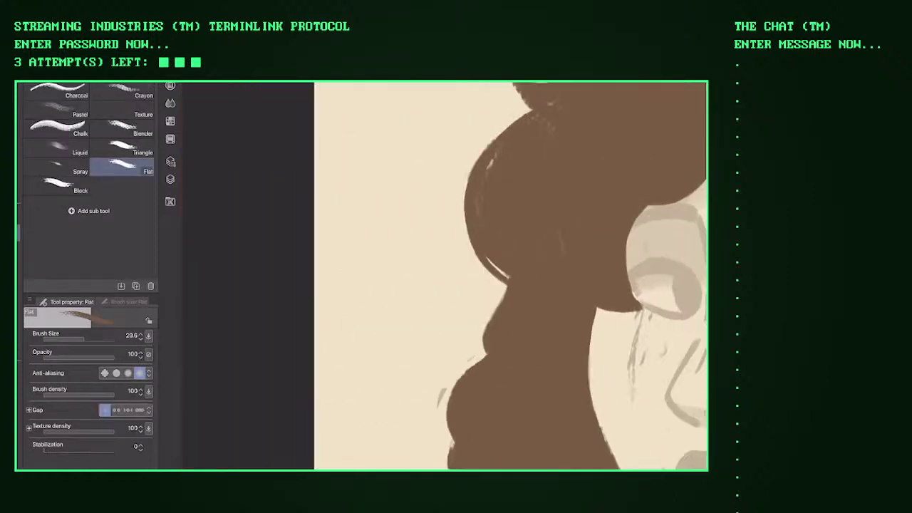
key("e")
left_click_drag(473, 212, 514, 275)
mouse_move(477, 241)
left_mouse_down()
mouse_move(510, 275)
mouse_move(483, 256)
left_mouse_up()
left_click_drag(476, 214, 527, 271)
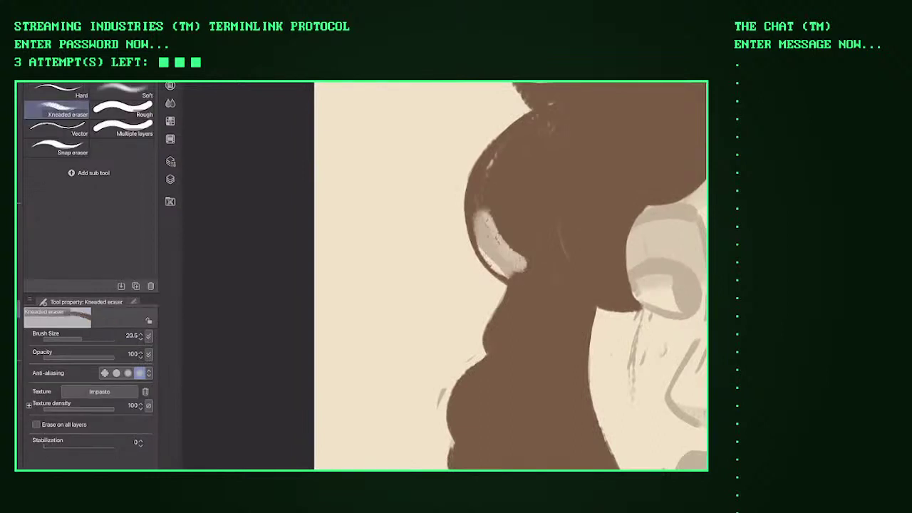
Step: Repaint the erased area of the left-hand bulge in brown with the Flat brush up to its outer edge
key("b")
left_click_drag(476, 208, 514, 272)
left_click_drag(477, 224, 500, 280)
scroll(444, 275, "down", 5)
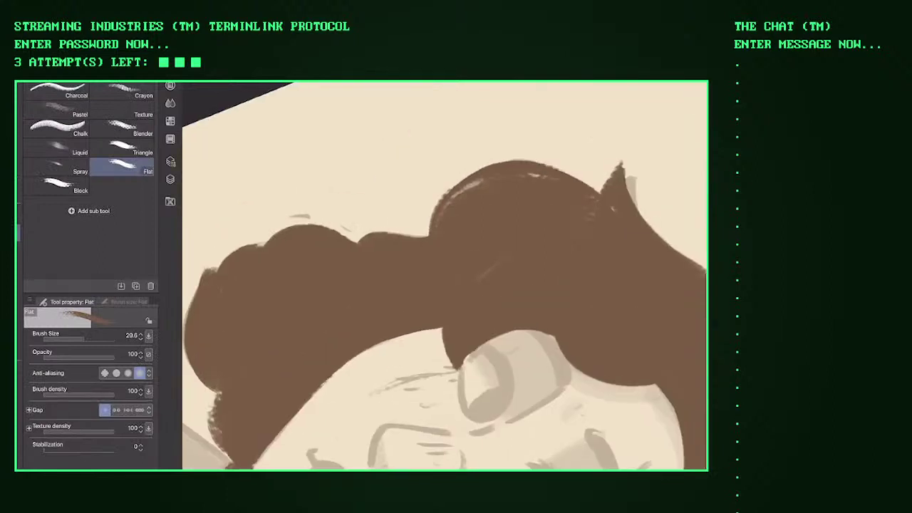
scroll(444, 275, "down", 3)
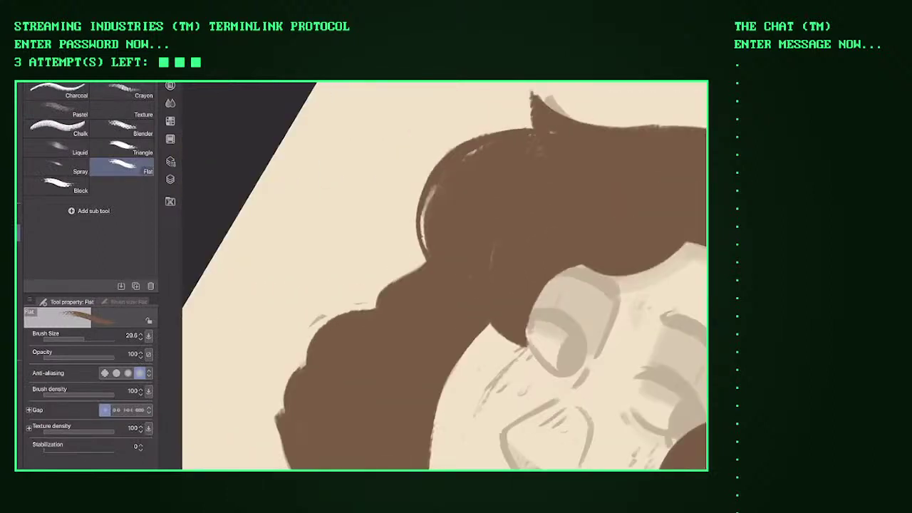
left_click_drag(432, 181, 418, 267)
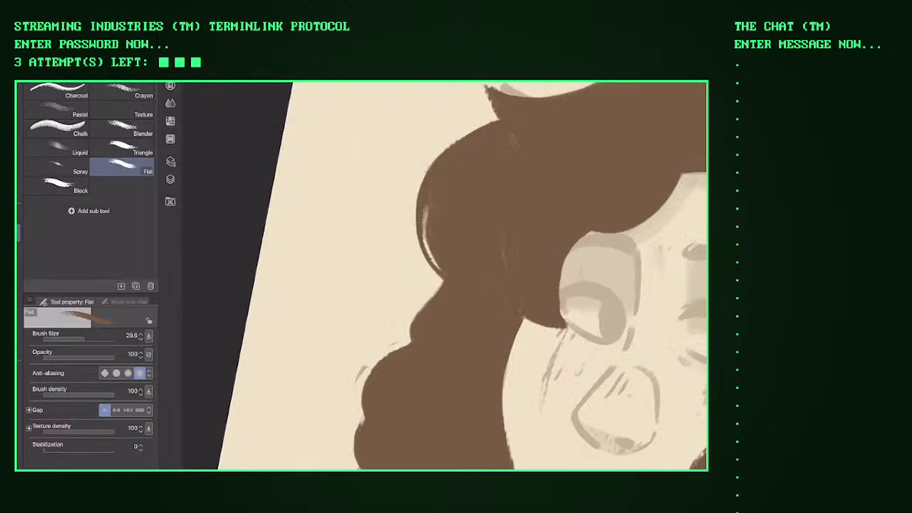
Step: Touch up the base of the pointed hair tip and the outer rim of the left-hand bulge in brown
left_click_drag(485, 97, 499, 121)
scroll(444, 275, "down", 3)
left_click_drag(447, 208, 415, 194)
scroll(444, 275, "down", 3)
left_click_drag(464, 212, 419, 222)
scroll(444, 275, "up", 5)
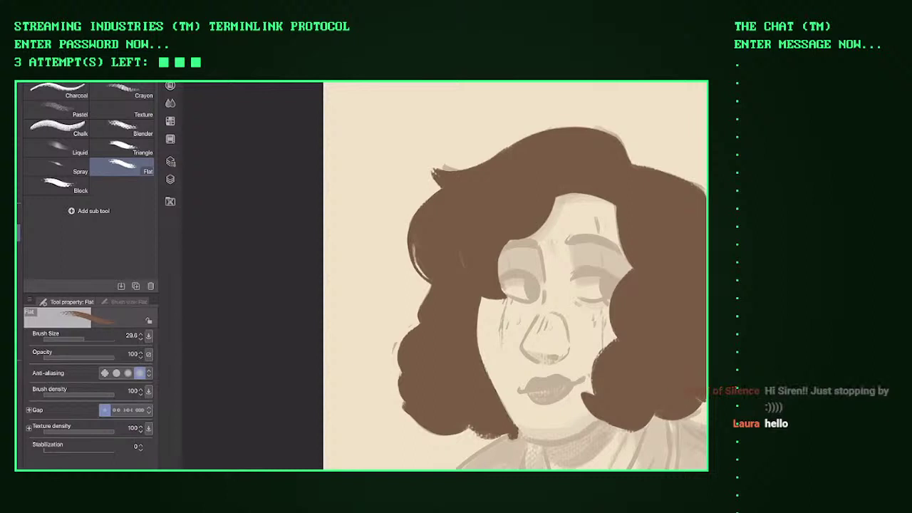
scroll(515, 275, "down", 5)
scroll(514, 276, "up", 8)
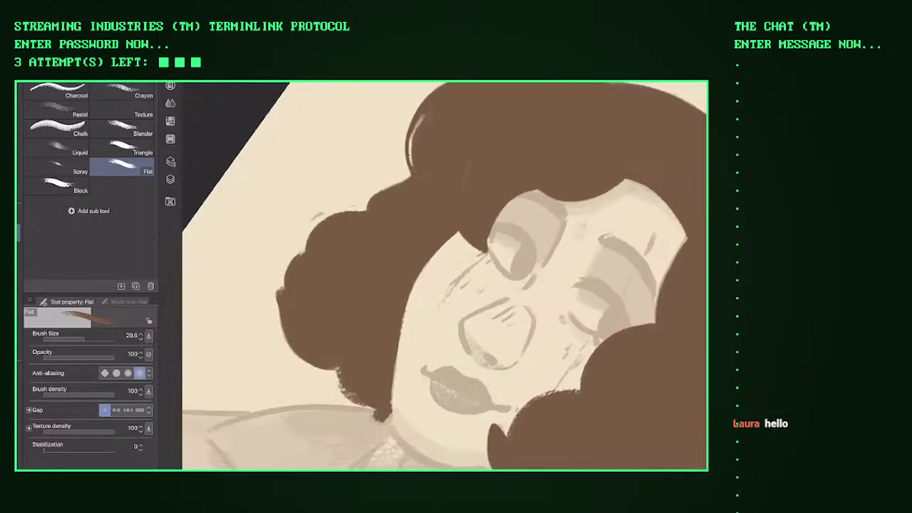
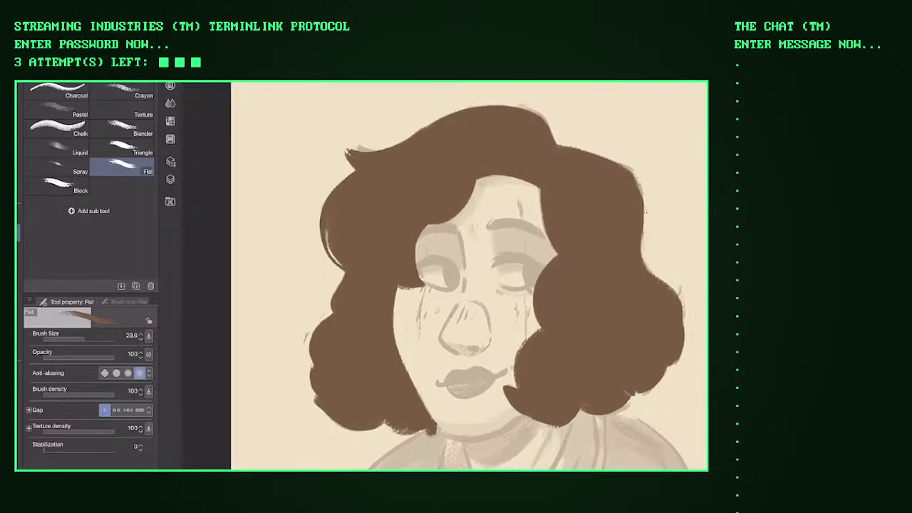
Step: Redraw the hair edge across the left-hand side of the forehead, extending the brown sweep down to the brow
scroll(445, 276, "up", 10)
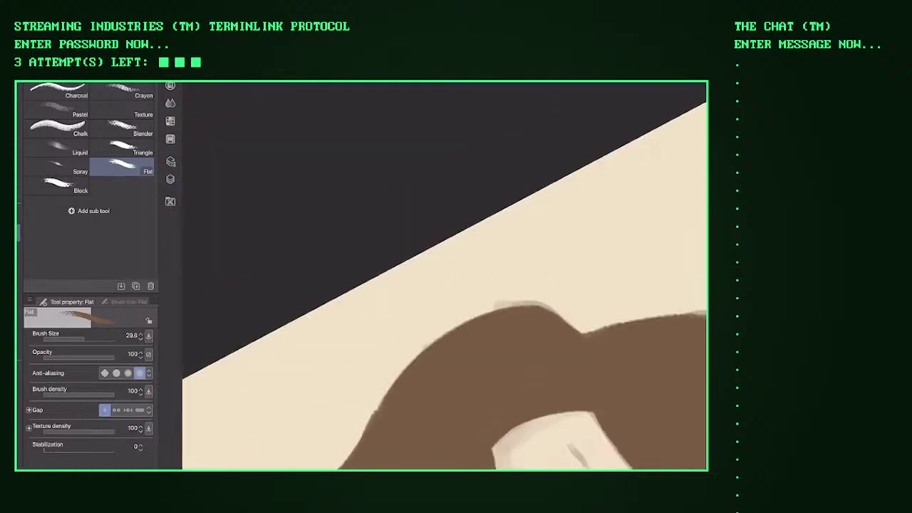
scroll(444, 286, "down", 5)
scroll(445, 276, "up", 5)
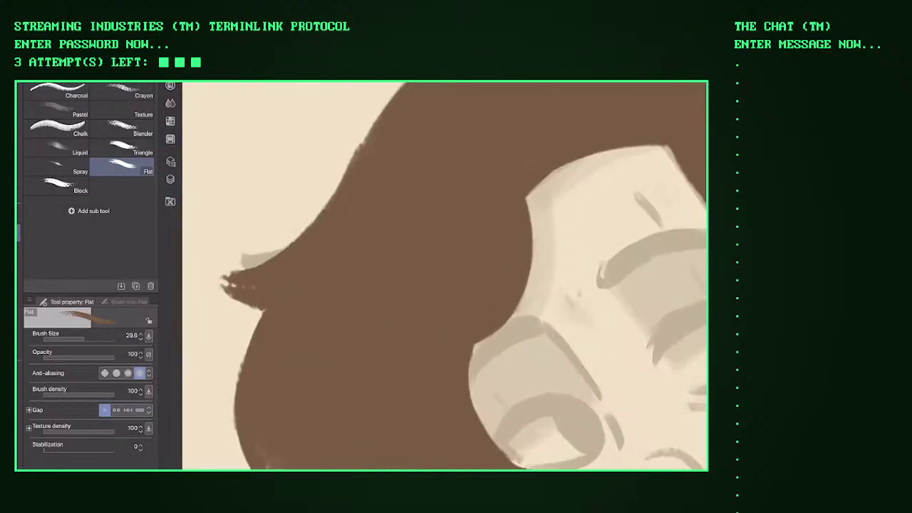
mouse_move(546, 182)
left_mouse_down()
mouse_move(520, 308)
mouse_move(502, 338)
left_mouse_up()
key("ctrl+z")
key("ctrl+z")
left_click_drag(548, 178, 529, 289)
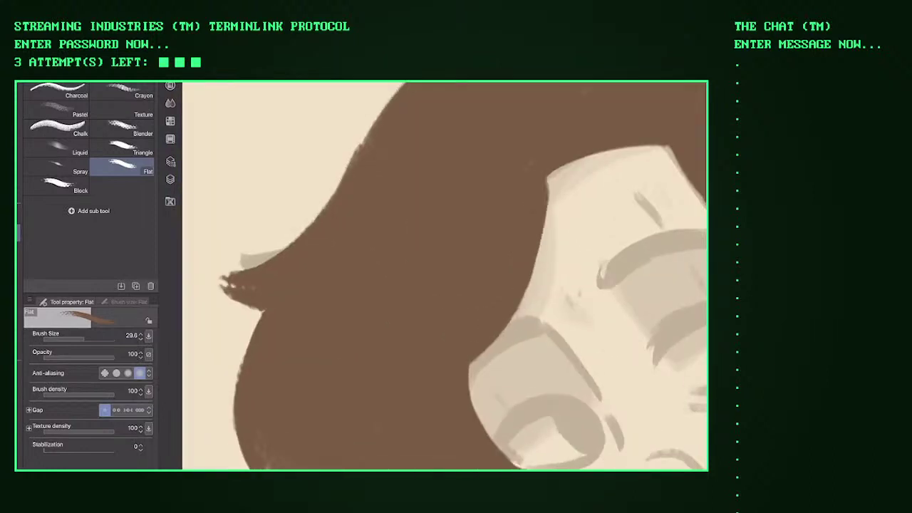
scroll(444, 275, "down", 3)
scroll(444, 275, "up", 3)
scroll(445, 276, "up", 1)
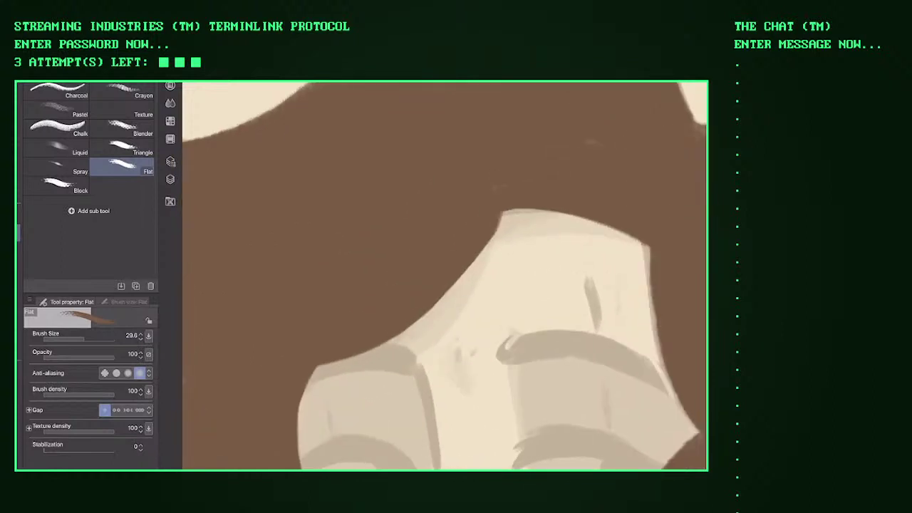
Step: Choose a darker reddish brown, undo the test strokes and reduce the brush size to 12.2
scroll(444, 276, "down", 3)
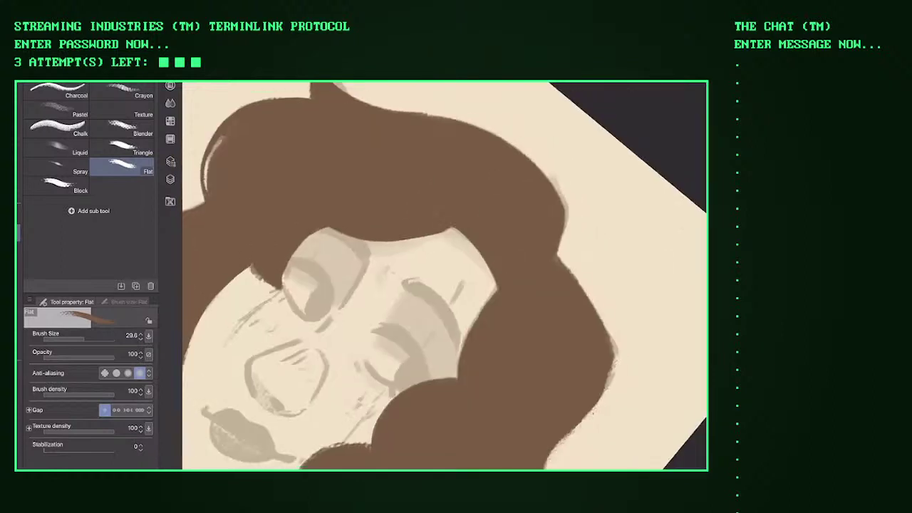
scroll(444, 276, "up", 4)
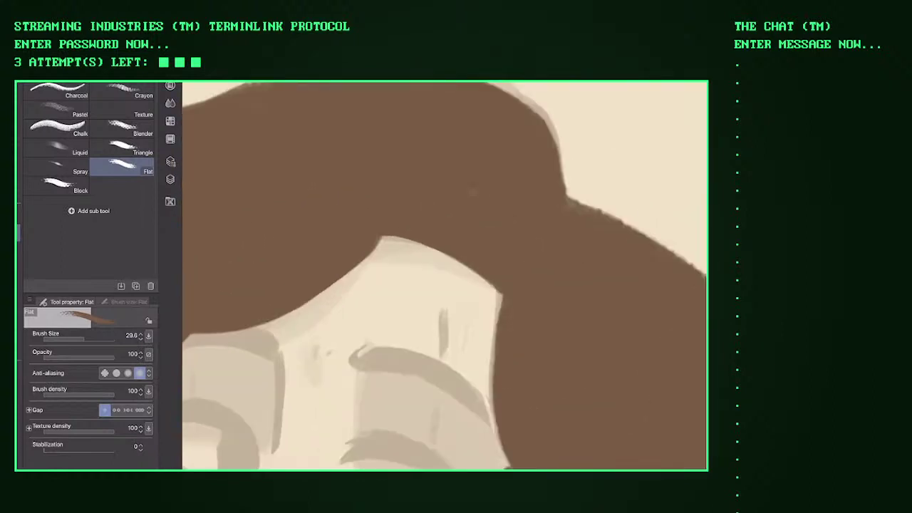
left_click_drag(211, 256, 207, 261)
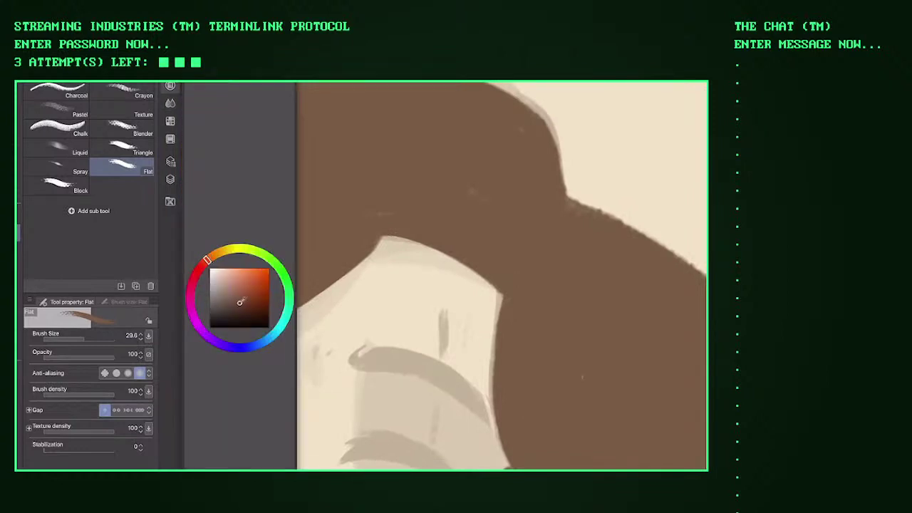
mouse_move(396, 239)
left_mouse_down()
mouse_move(424, 204)
mouse_move(471, 210)
left_mouse_up()
key("ctrl+z")
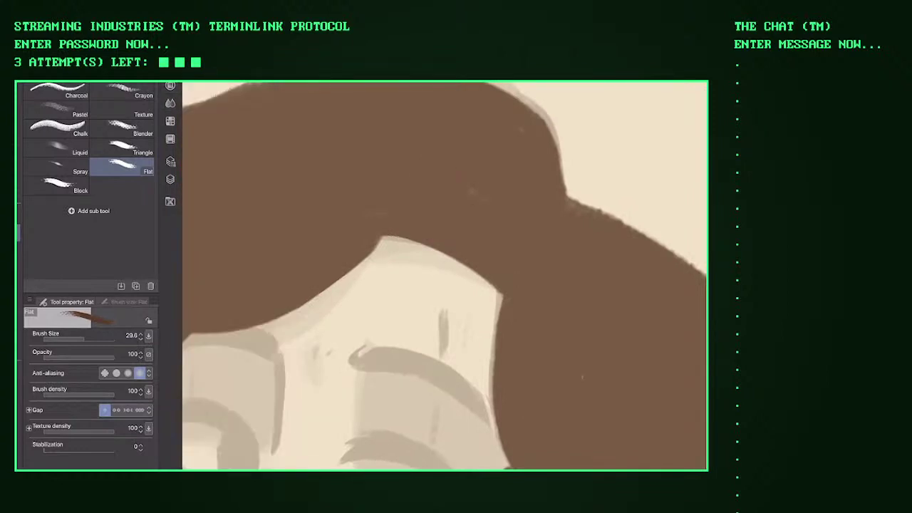
left_click_drag(240, 301, 243, 305)
left_click_drag(418, 224, 445, 166)
key("ctrl+z")
key("bracketleft")
Step: Outline a pointed shadow shape in reddish brown at the hair parting above the forehead
mouse_move(396, 213)
left_mouse_down()
mouse_move(466, 209)
mouse_move(482, 260)
left_mouse_up()
mouse_move(412, 193)
left_mouse_down()
mouse_move(435, 248)
mouse_move(424, 284)
left_mouse_up()
mouse_move(378, 196)
left_mouse_down()
mouse_move(413, 267)
mouse_move(407, 260)
left_mouse_up()
Step: Handwrite a "hello" greeting with a smiley face on the blank background beside the hair
key("ctrl+0")
left_click_drag(428, 213, 261, 246)
left_click_drag(397, 108, 427, 199)
left_click_drag(428, 196, 521, 187)
left_click_drag(507, 117, 514, 193)
left_click_drag(529, 118, 533, 203)
left_click_drag(570, 139, 568, 137)
mouse_move(563, 217)
left_mouse_down()
mouse_move(567, 242)
mouse_move(572, 221)
left_mouse_up()
left_click_drag(584, 246, 584, 253)
mouse_move(599, 225)
left_mouse_down()
mouse_move(604, 258)
mouse_move(621, 246)
left_mouse_up()
left_click_drag(629, 217, 645, 243)
left_click_drag(585, 271, 586, 286)
left_click_drag(607, 271, 618, 291)
Step: Undo all strokes of the handwritten greeting and smiley
key("ctrl+z")
key("ctrl+z")
key("ctrl+z")
key("ctrl+z")
key("ctrl+z")
key("ctrl+z")
key("ctrl+z")
key("ctrl+z")
key("ctrl+z")
key("ctrl+z")
key("ctrl+z")
key("ctrl+z")
key("ctrl+z")
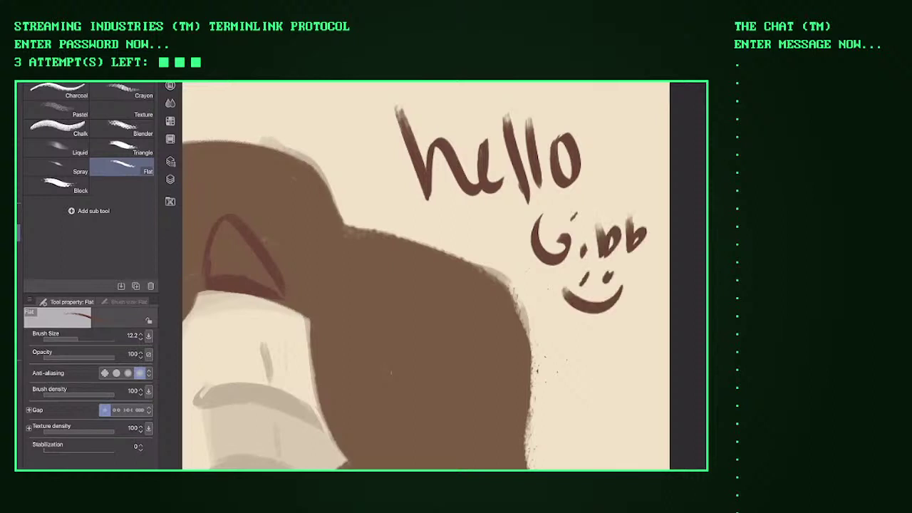
key("ctrl+z")
key("ctrl+z")
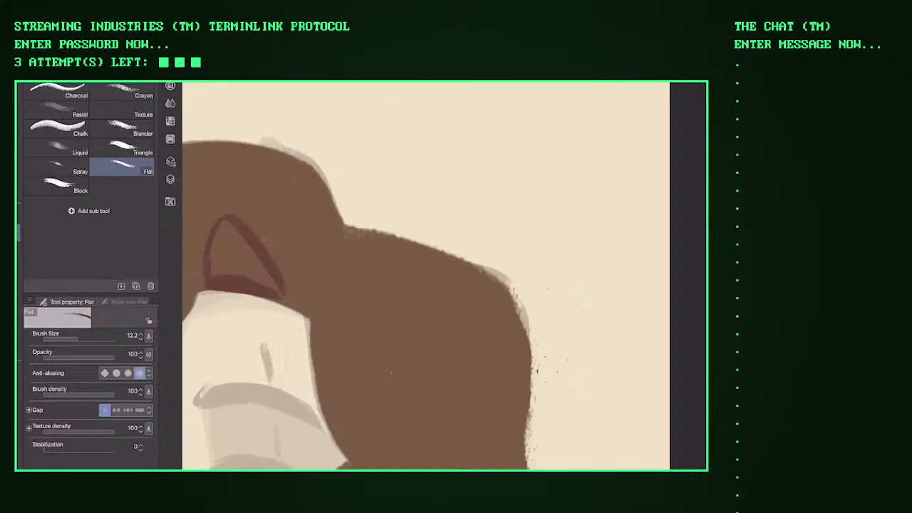
Step: Fill the pointed parting shadow with solid reddish brown and round out its right-hand edge
scroll(428, 278, "up", 2)
left_click_drag(403, 200, 393, 239)
left_click_drag(413, 177, 410, 225)
key("ctrl+z")
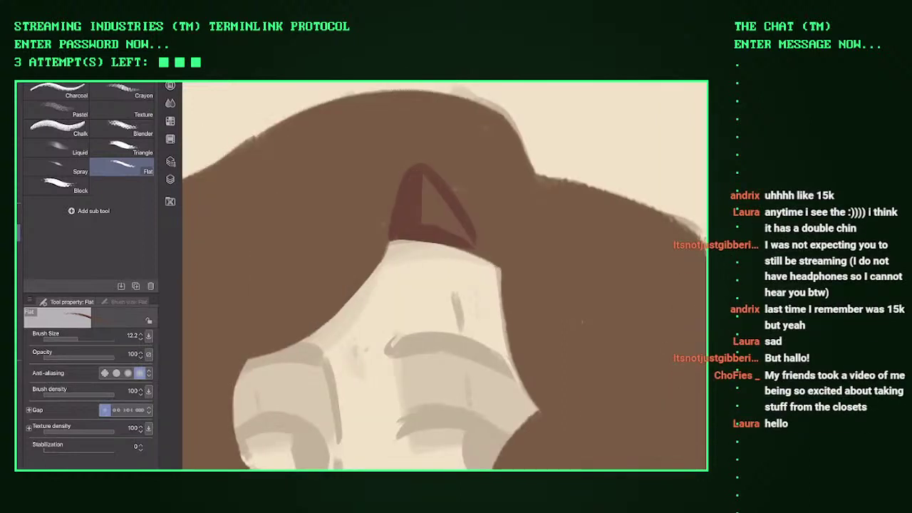
mouse_move(426, 177)
left_mouse_down()
mouse_move(422, 224)
mouse_move(469, 241)
left_mouse_up()
left_click_drag(450, 187, 478, 253)
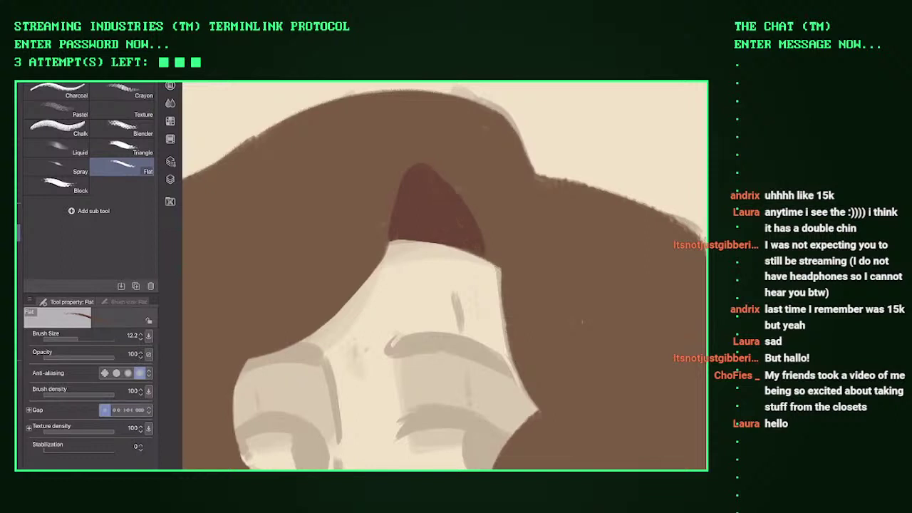
left_click_drag(470, 208, 476, 224)
left_click_drag(442, 175, 484, 252)
Step: Paint a curved reddish-brown shadow line across the lower part of the left-hand bulge beside the eye
key("ctrl+0")
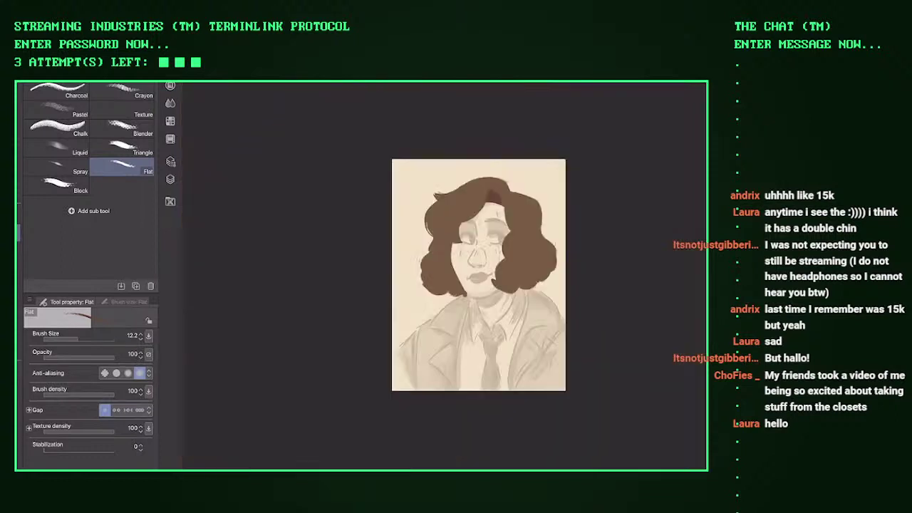
scroll(327, 277, "up", 3)
left_click_drag(380, 255, 430, 312)
Step: Raise the brush size to 25.5 and paint curved reddish-brown shadow bands across the lower left-hand curl
scroll(441, 278, "down", 5)
key("bracketright")
mouse_move(324, 270)
left_mouse_down()
mouse_move(369, 311)
mouse_move(365, 328)
left_mouse_up()
left_click_drag(320, 246, 384, 311)
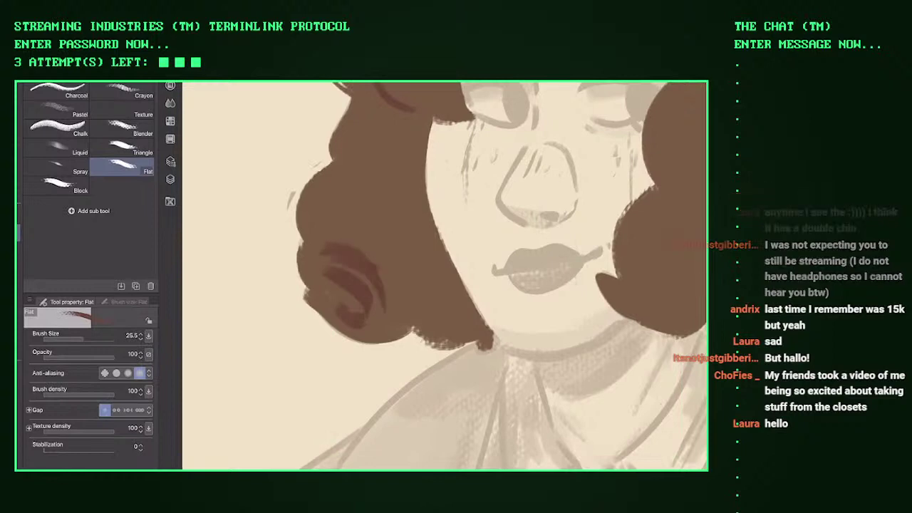
left_click_drag(336, 226, 426, 309)
left_click_drag(349, 198, 427, 292)
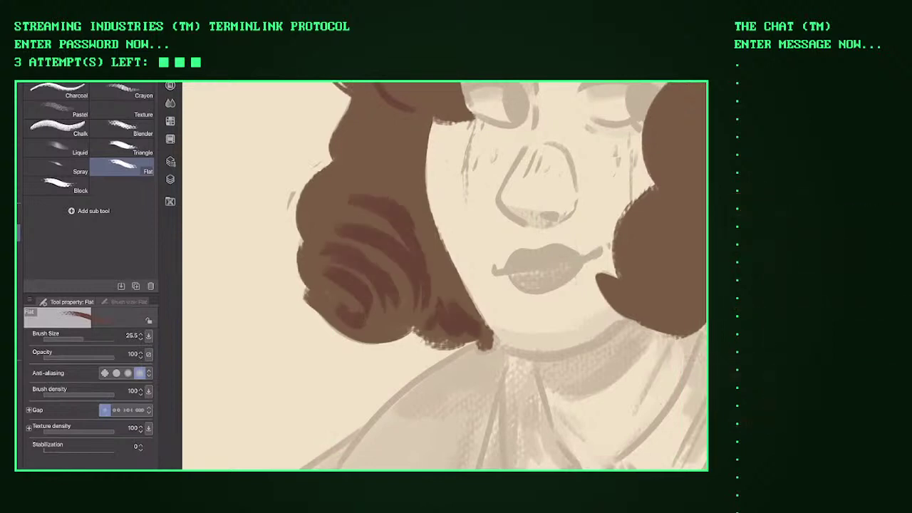
Step: Paint a reddish-brown spiral and a first curved band on the lower right-hand curl beside the chin
scroll(442, 278, "down", 5)
scroll(556, 235, "up", 5)
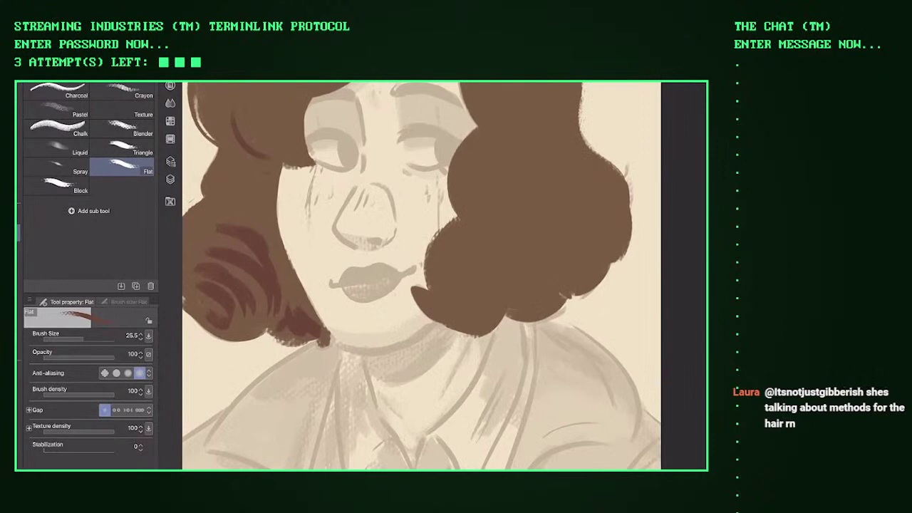
left_click_drag(434, 305, 465, 272)
left_click_drag(438, 235, 504, 295)
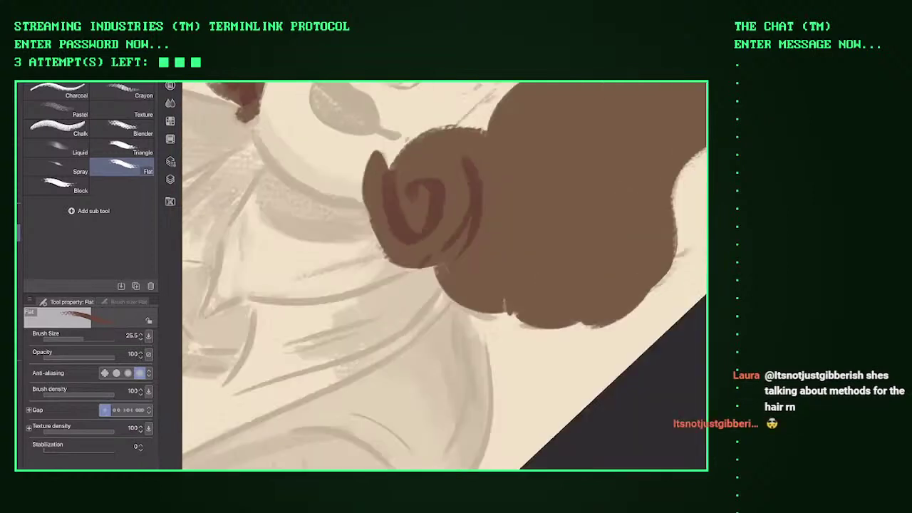
Step: Add curved reddish-brown shadow bands behind the right-hand spiral and shade the lower edge of the outer curls
left_click_drag(502, 146, 456, 278)
left_click_drag(531, 146, 508, 264)
left_click_drag(542, 207, 519, 312)
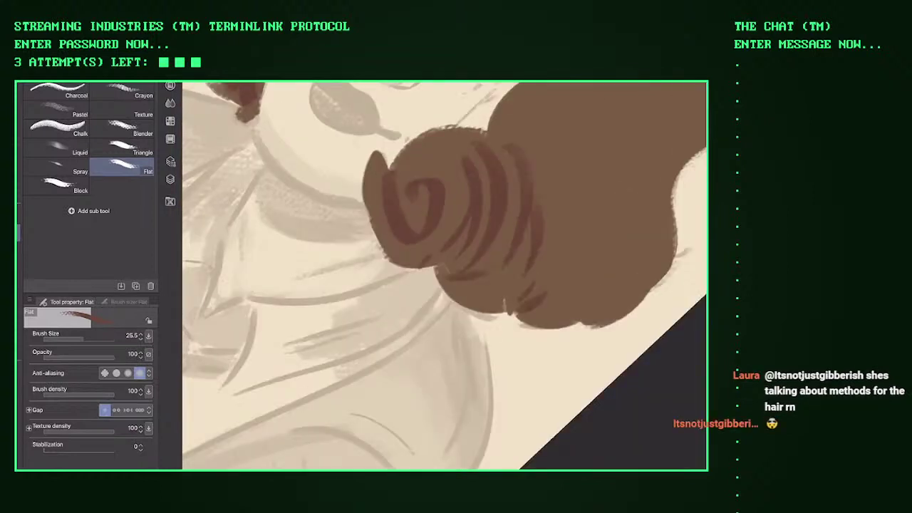
mouse_move(439, 278)
left_mouse_down()
mouse_move(499, 313)
mouse_move(566, 298)
left_mouse_up()
left_click_drag(562, 250, 528, 303)
key("ctrl+0")
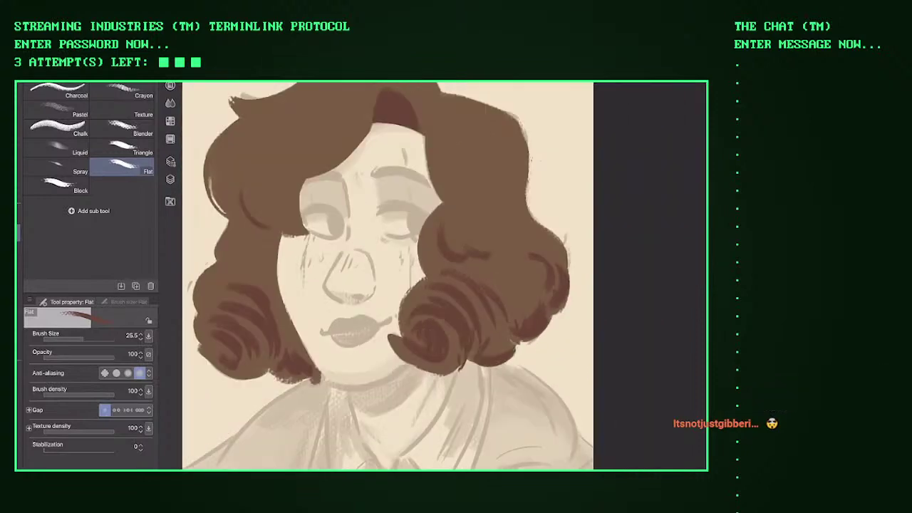
Step: Shade the left-hand hair in reddish brown from the cheek edge up to the underside of the bulge beside the eye
key("ctrl+0")
scroll(441, 275, "up", 5)
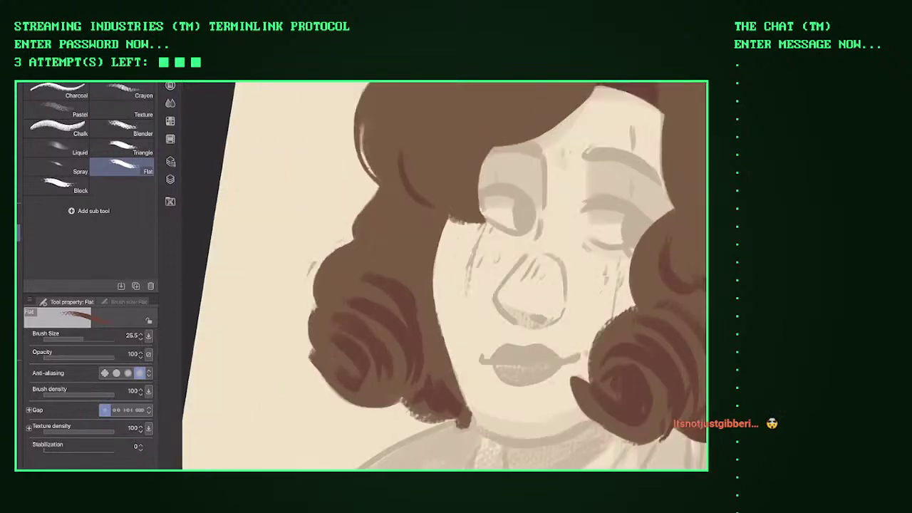
left_click_drag(432, 277, 456, 394)
mouse_move(356, 299)
left_mouse_down()
mouse_move(430, 230)
mouse_move(440, 186)
mouse_move(396, 161)
left_mouse_up()
left_click_drag(399, 106, 403, 183)
left_click_drag(427, 211, 471, 191)
left_click_drag(463, 149, 464, 170)
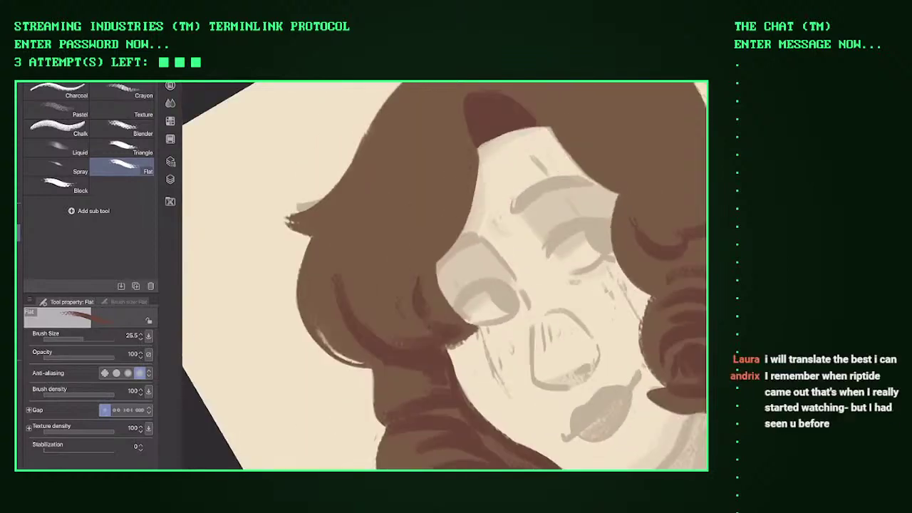
Step: Shade the hair beside the left-hand eye in reddish brown, covering the fold between the cheek edge and the fringe
scroll(444, 276, "up", 3)
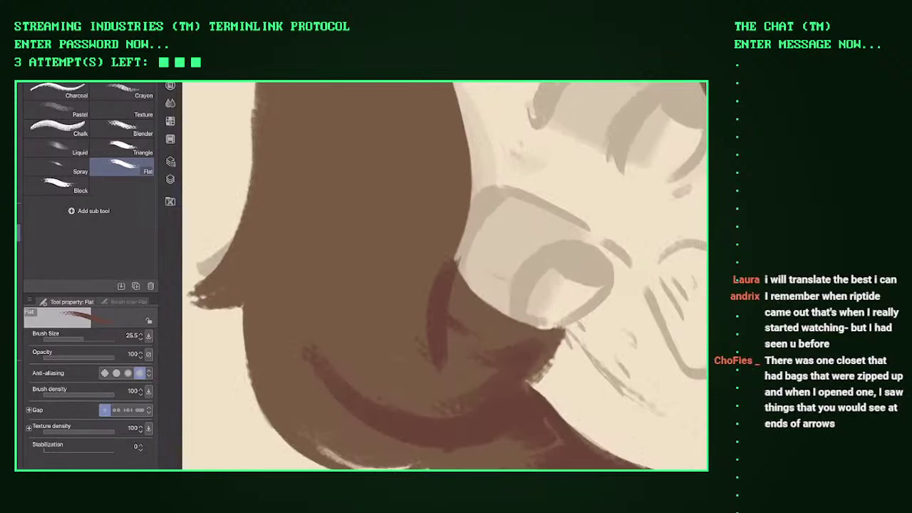
left_click_drag(470, 282, 534, 292)
mouse_move(463, 264)
left_mouse_down()
mouse_move(492, 360)
mouse_move(549, 275)
left_mouse_up()
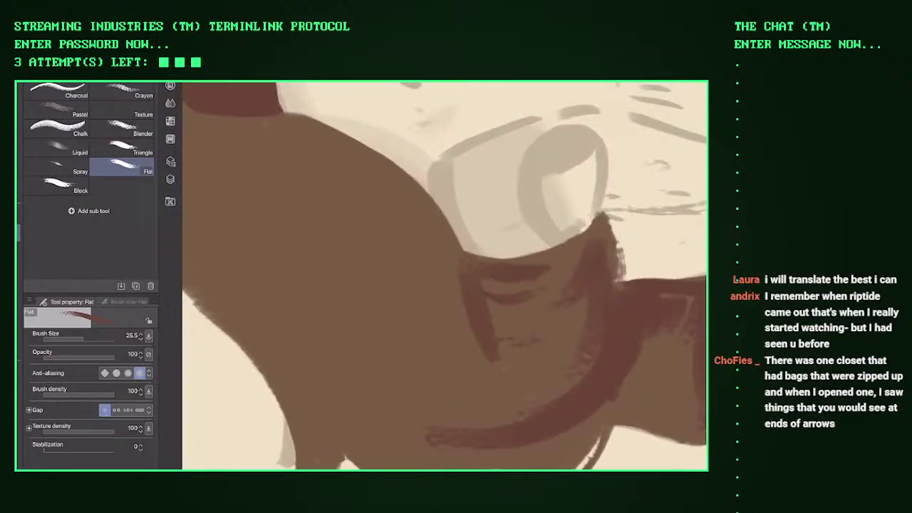
scroll(444, 276, "down", 3)
scroll(444, 276, "up", 3)
left_click_drag(549, 146, 460, 288)
mouse_move(338, 146)
left_mouse_down()
mouse_move(299, 206)
mouse_move(381, 196)
mouse_move(442, 239)
left_mouse_up()
left_click_drag(314, 214, 434, 245)
mouse_move(384, 185)
left_mouse_down()
mouse_move(420, 143)
mouse_move(434, 171)
mouse_move(474, 185)
mouse_move(522, 143)
left_mouse_up()
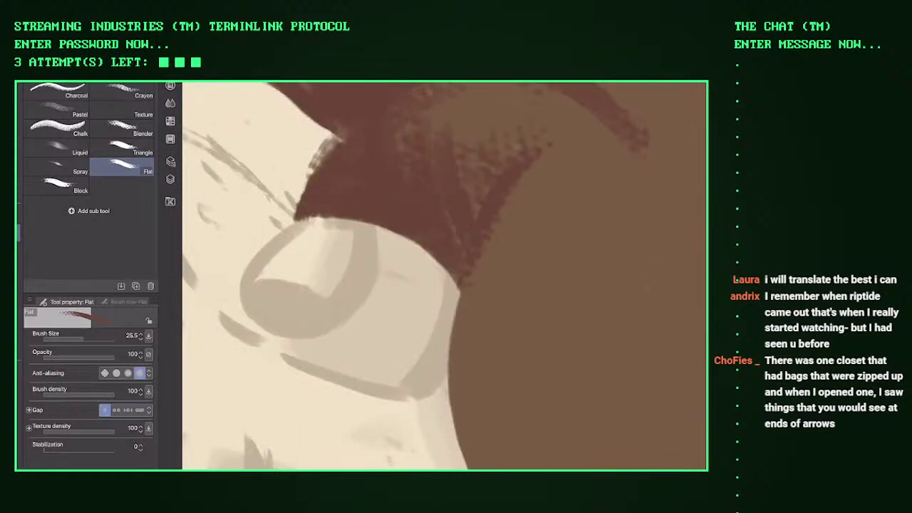
scroll(444, 276, "down", 3)
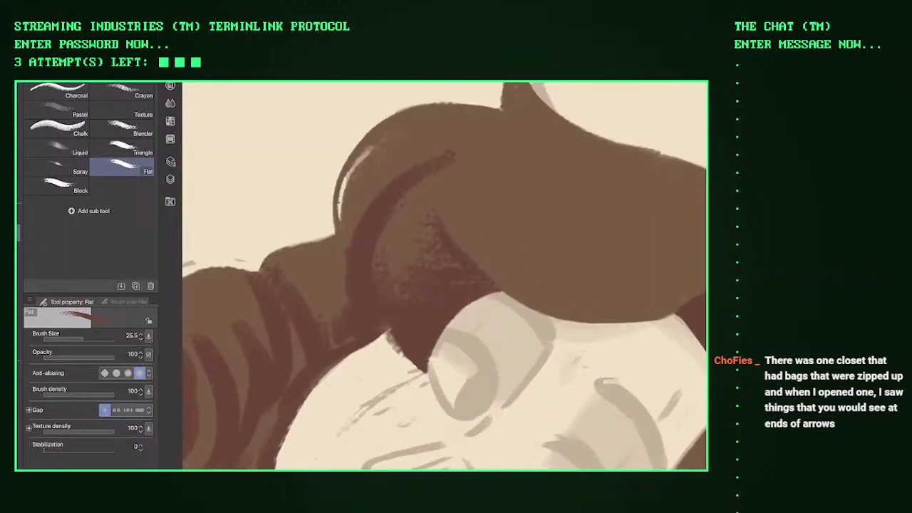
Step: Paint curved reddish-brown strand shadows around the parting and onto the upper right-hand hair, undoing the first stroke beside the parting
scroll(444, 276, "down", 3)
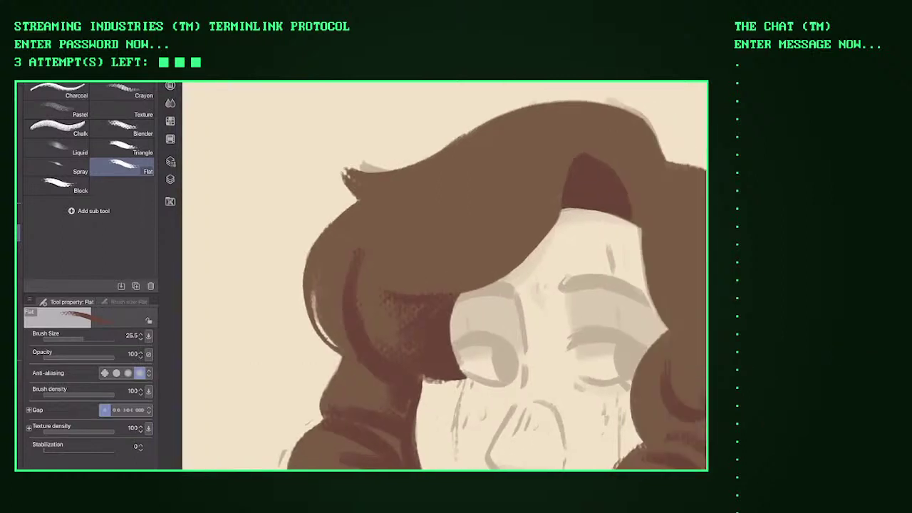
scroll(444, 276, "down", 3)
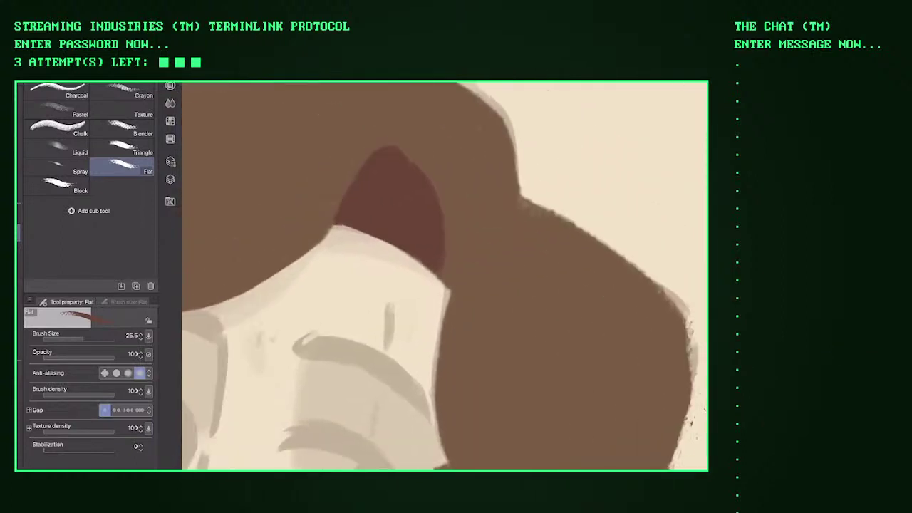
left_click_drag(467, 164, 461, 258)
scroll(444, 276, "down", 3)
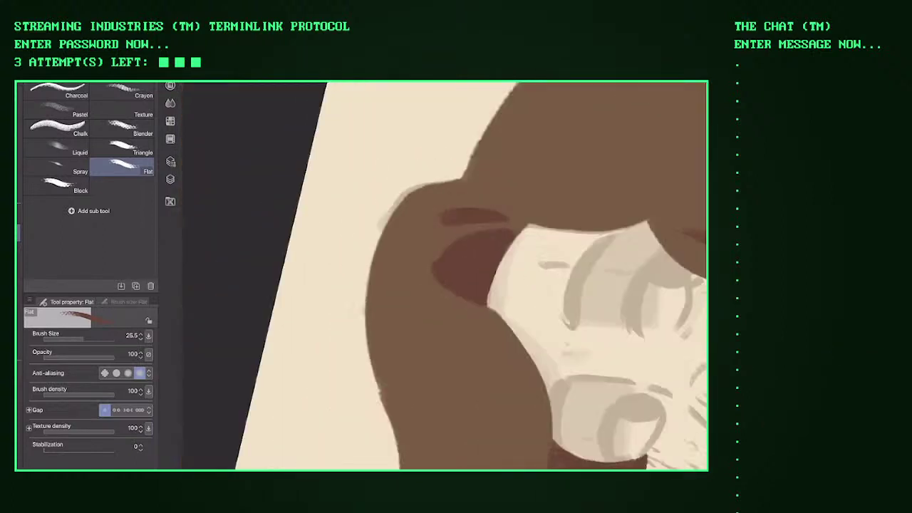
key("ctrl+z")
mouse_move(340, 288)
left_mouse_down()
mouse_move(453, 225)
mouse_move(470, 226)
left_mouse_up()
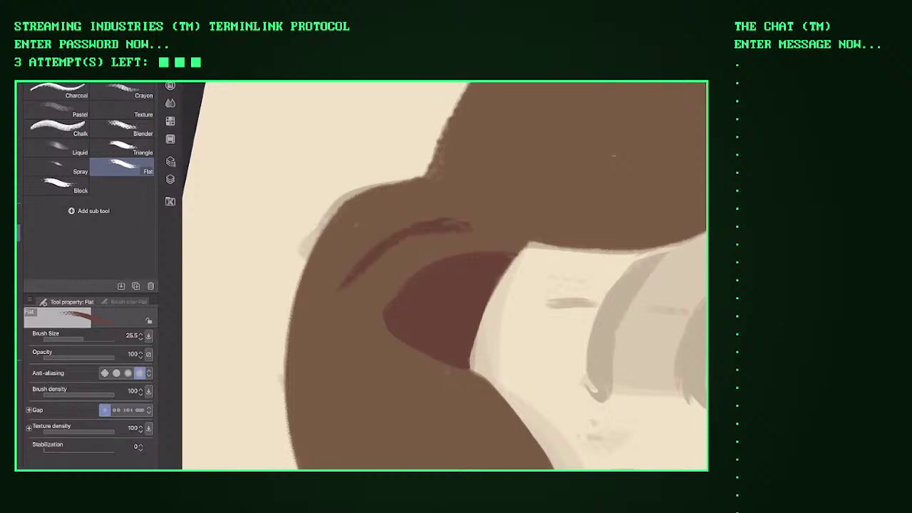
left_click_drag(356, 224, 464, 211)
left_click_drag(503, 141, 553, 120)
left_click_drag(513, 93, 459, 199)
scroll(444, 276, "down", 4)
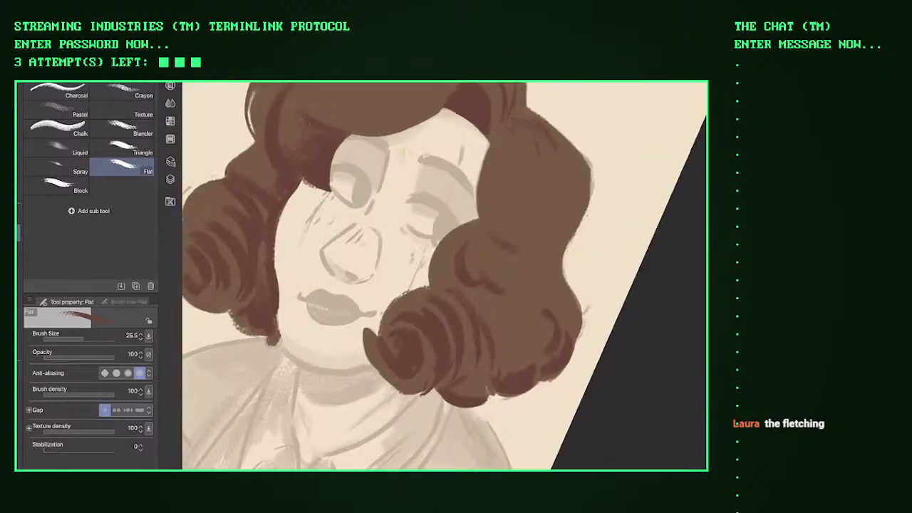
Step: Trim the left-hand hair edge and clear stray brown specks from the adjoining cheek with the Kneaded eraser
scroll(444, 275, "up", 3)
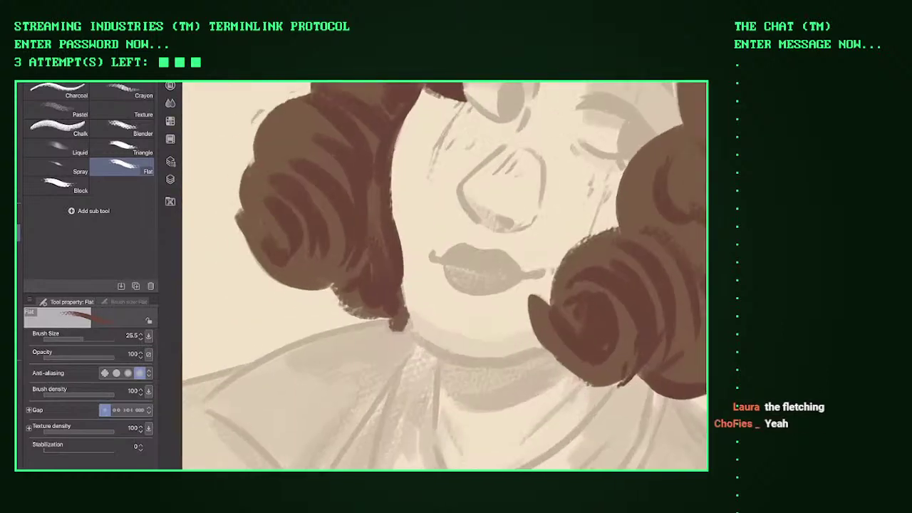
key("e")
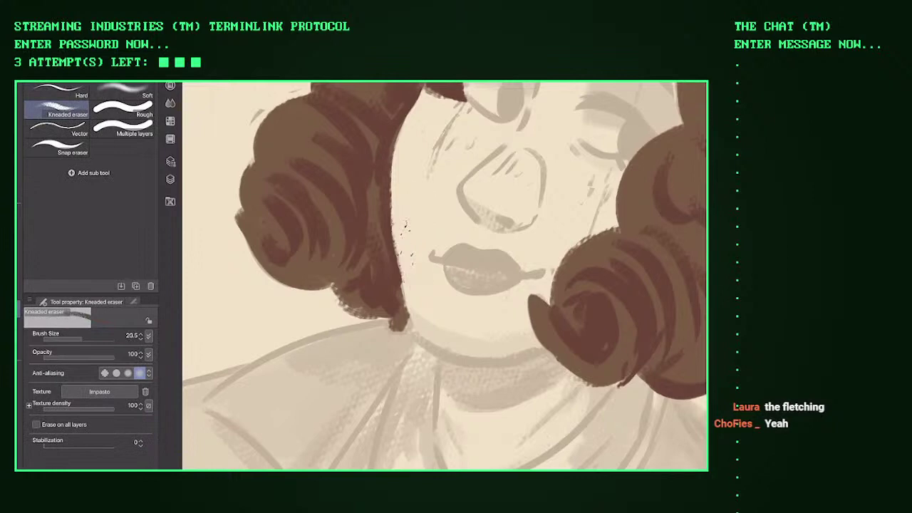
mouse_move(396, 211)
left_mouse_down()
mouse_move(413, 268)
mouse_move(402, 185)
mouse_move(415, 264)
left_mouse_up()
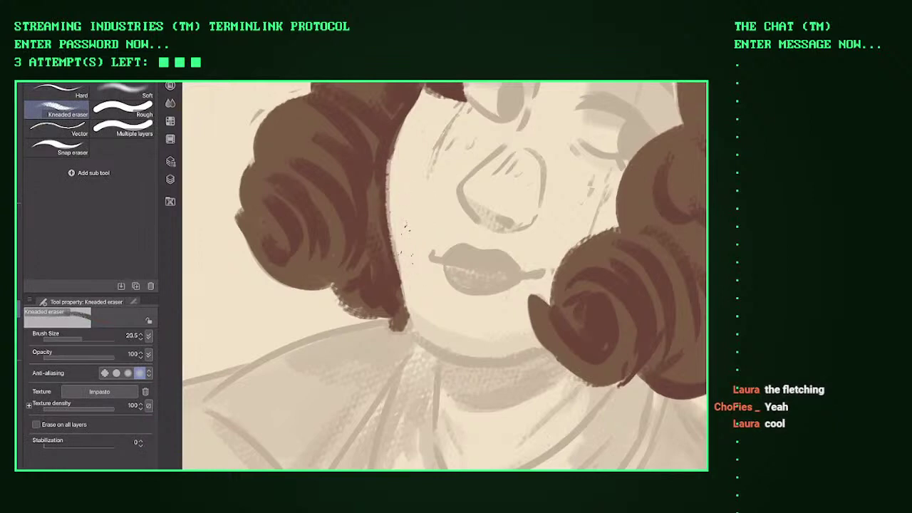
key("e")
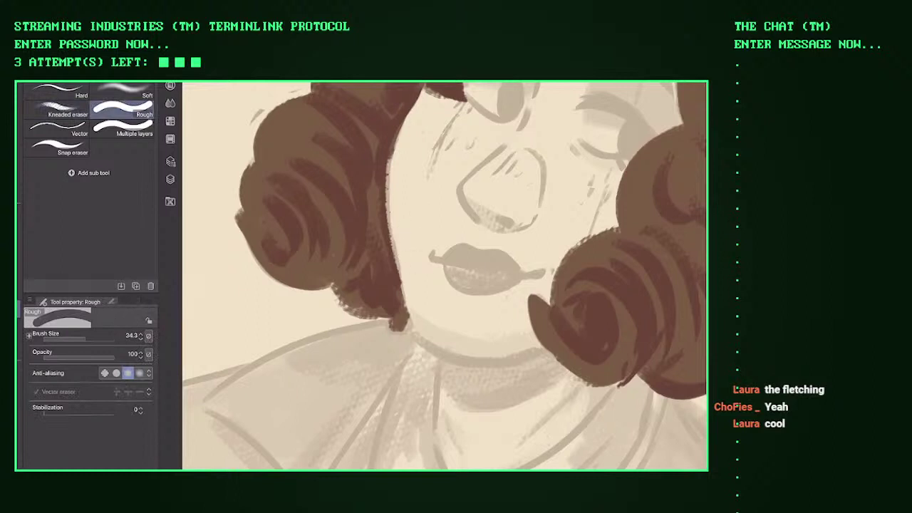
key("e")
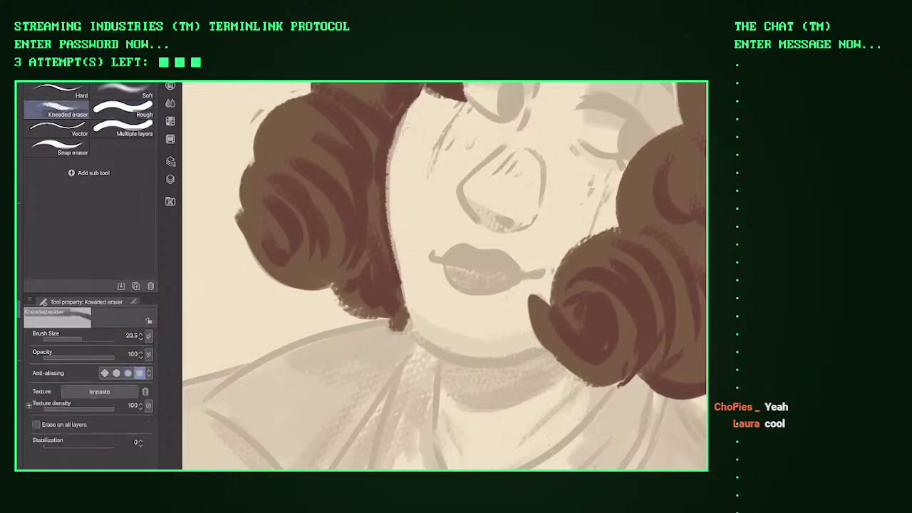
left_click_drag(403, 134, 403, 146)
key("e")
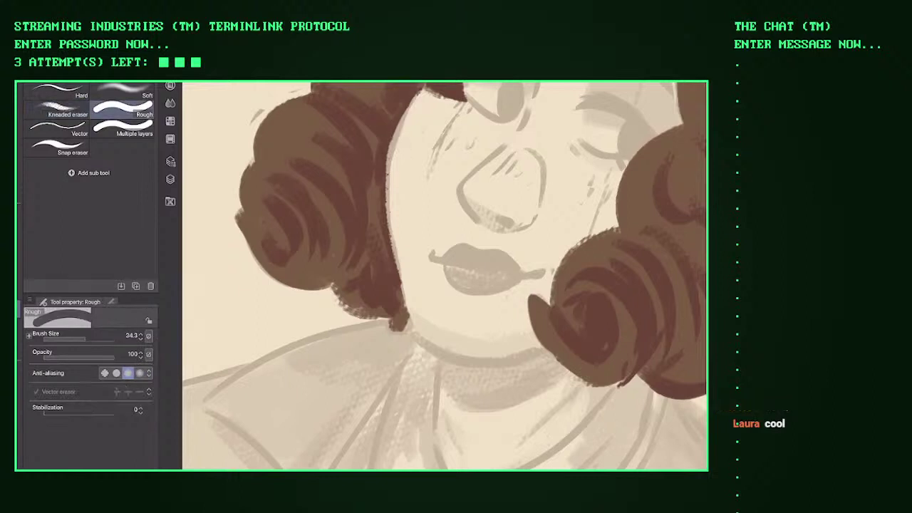
key("e")
Step: Repaint the left-hand hair edge along the cheek and line the fringe's lower edge in reddish brown from the eye to the parting
key("b")
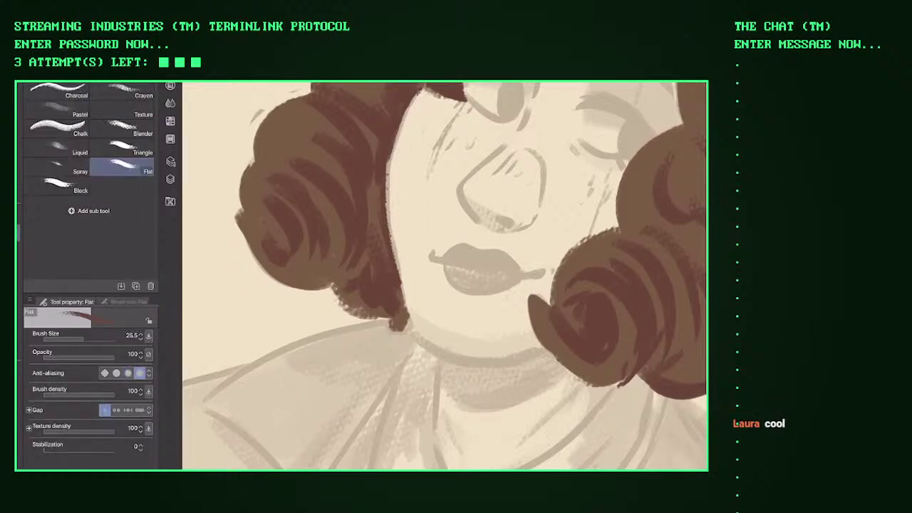
left_click_drag(402, 104, 382, 250)
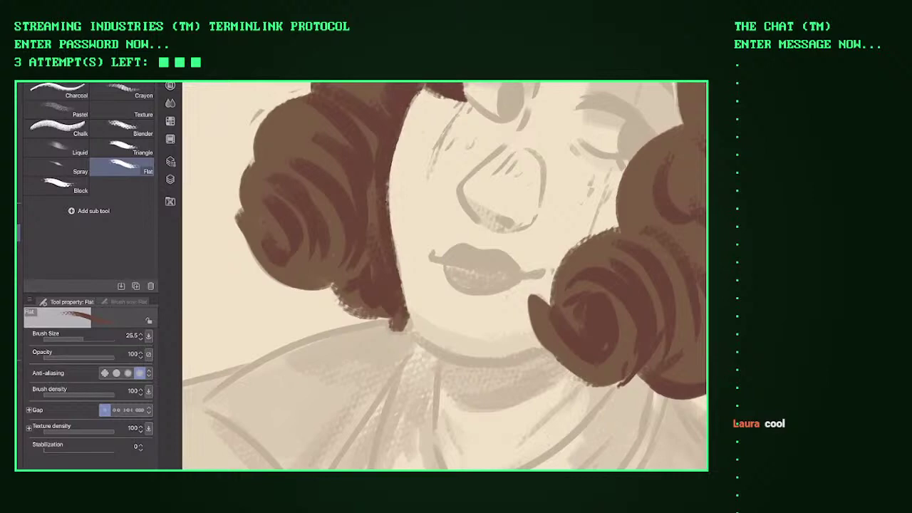
scroll(444, 276, "down", 5)
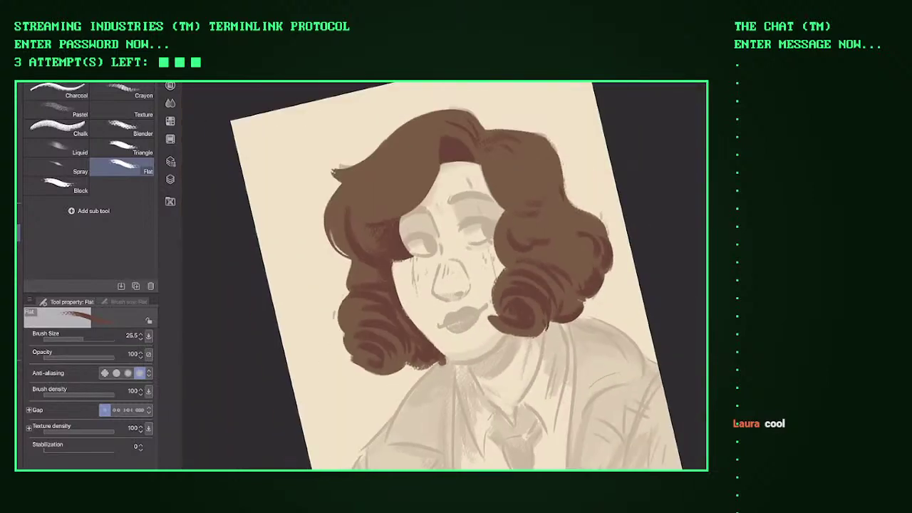
scroll(444, 275, "up", 6)
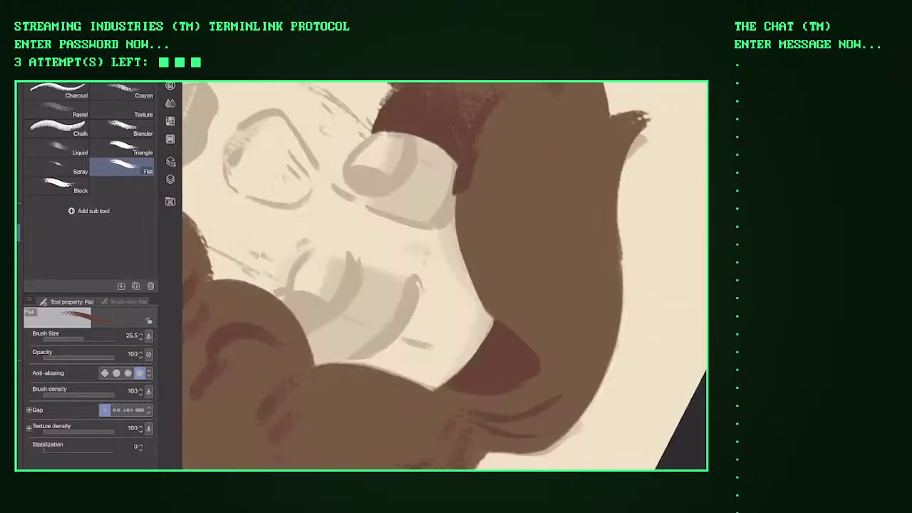
left_click_drag(454, 191, 504, 322)
scroll(444, 276, "down", 5)
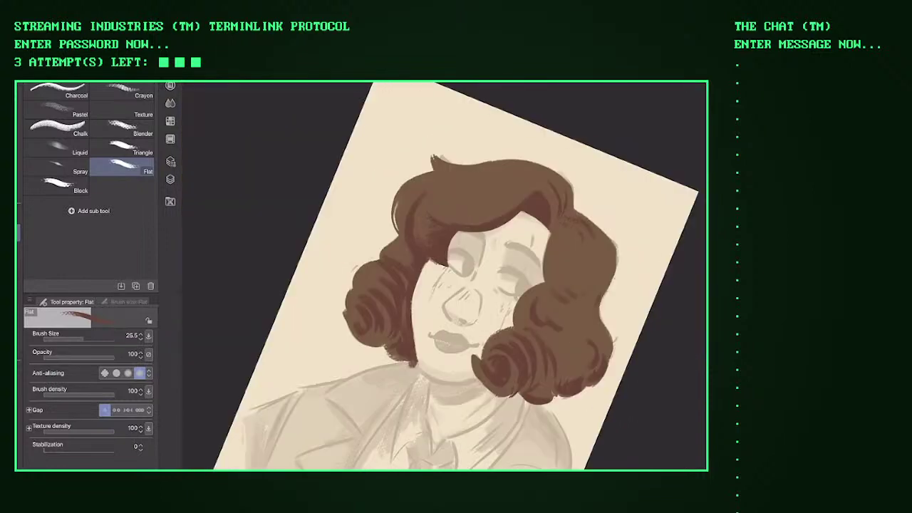
Step: Mix a light orange skin tone, try it with strokes across the cheek and nose, and undo the test
scroll(444, 276, "up", 4)
scroll(444, 276, "down", 2)
scroll(444, 275, "up", 2)
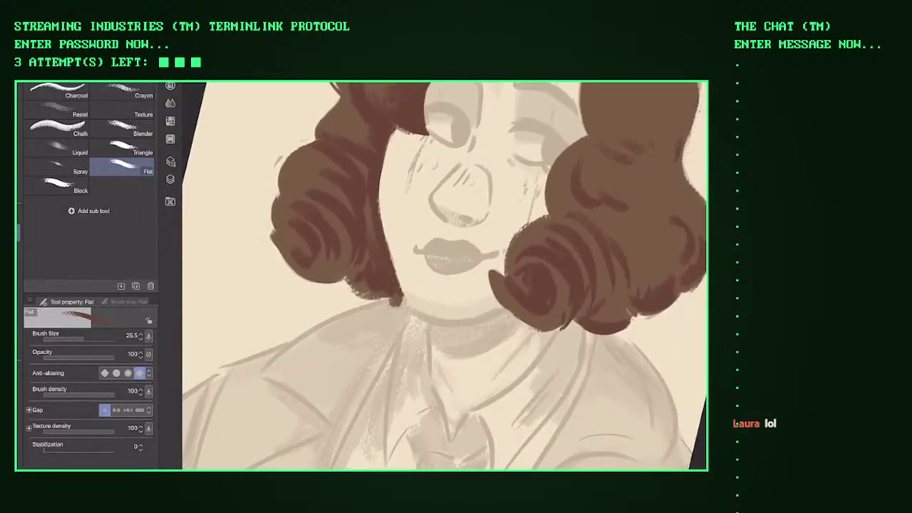
left_click(170, 86)
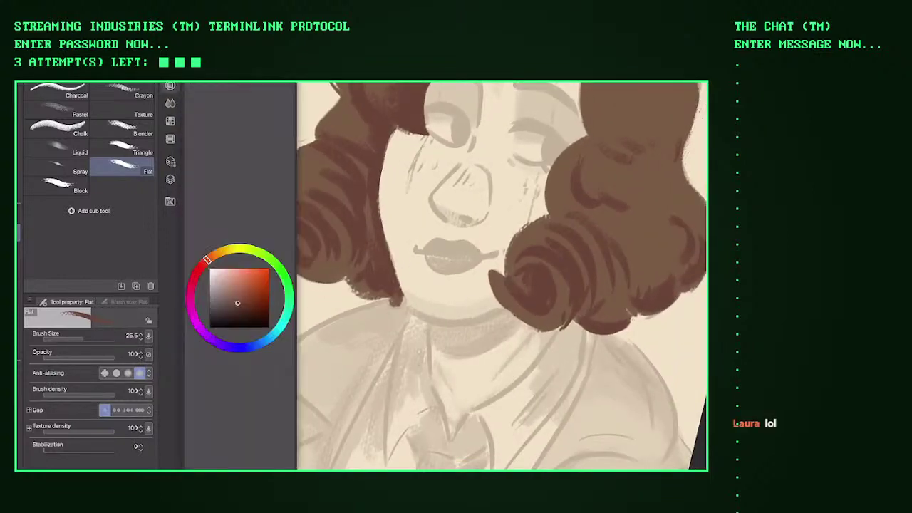
left_click_drag(207, 260, 209, 257)
left_click_drag(237, 303, 238, 276)
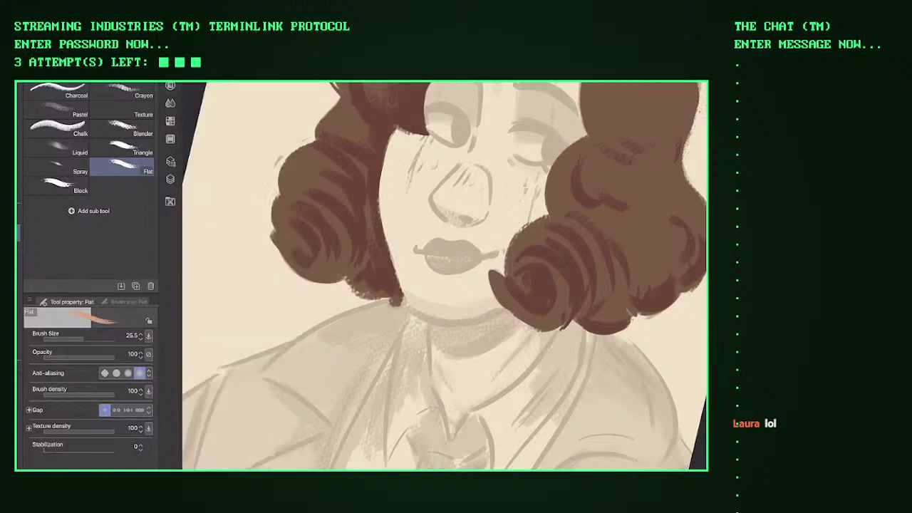
left_click(171, 85)
left_click_drag(420, 203, 423, 260)
left_click_drag(425, 159, 456, 242)
left_click_drag(459, 161, 498, 239)
key("ctrl+z")
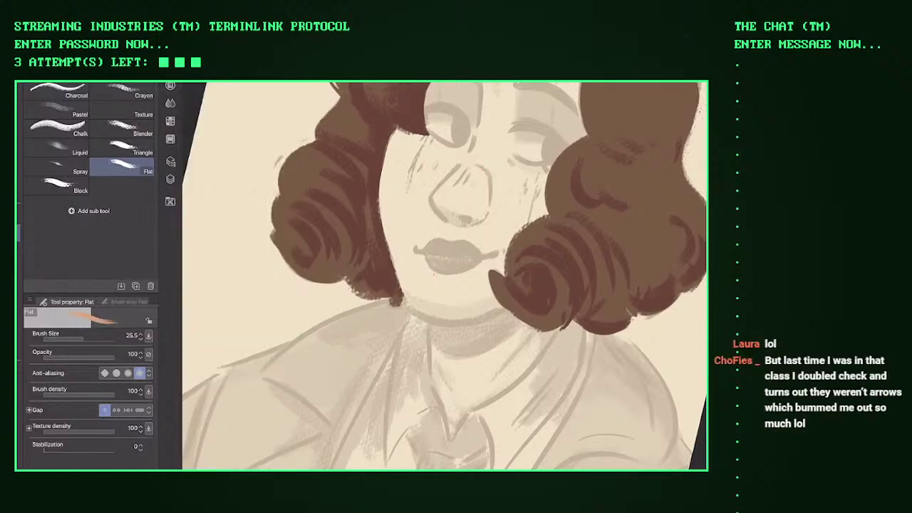
Step: Try a less saturated orange with strokes down the cheek and nose, and undo them
left_click(170, 85)
left_click(233, 277)
left_click(171, 86)
left_click_drag(425, 186, 426, 242)
left_click_drag(431, 147, 438, 236)
left_click_drag(452, 154, 459, 239)
key("ctrl+z")
key("ctrl+z")
key("ctrl+z")
Step: Make the orange paler still, test it around the nose and cheek, and undo the test strokes
left_click(171, 86)
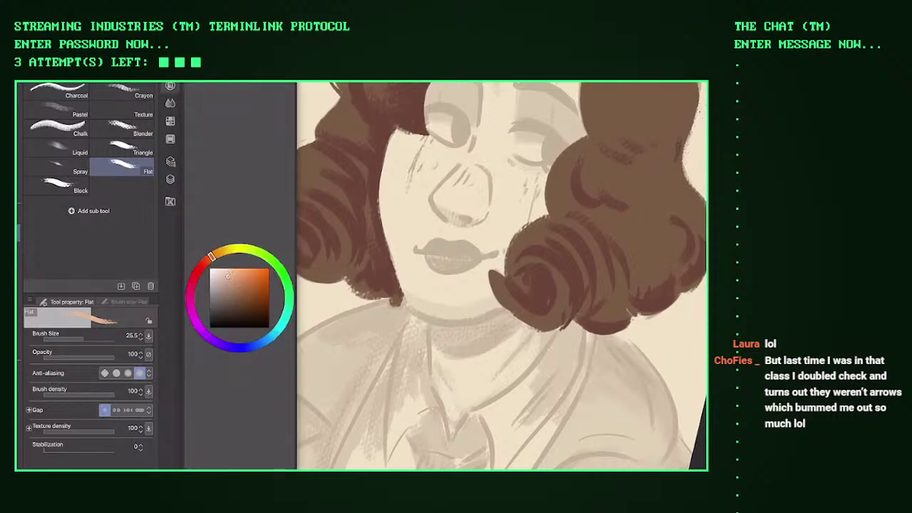
left_click(230, 277)
left_click(170, 85)
left_click_drag(430, 146, 436, 238)
mouse_move(446, 151)
left_mouse_down()
mouse_move(459, 240)
mouse_move(488, 233)
left_mouse_up()
left_click_drag(492, 194, 514, 222)
key("ctrl+z")
key("ctrl+z")
key("ctrl+z")
key("ctrl+z")
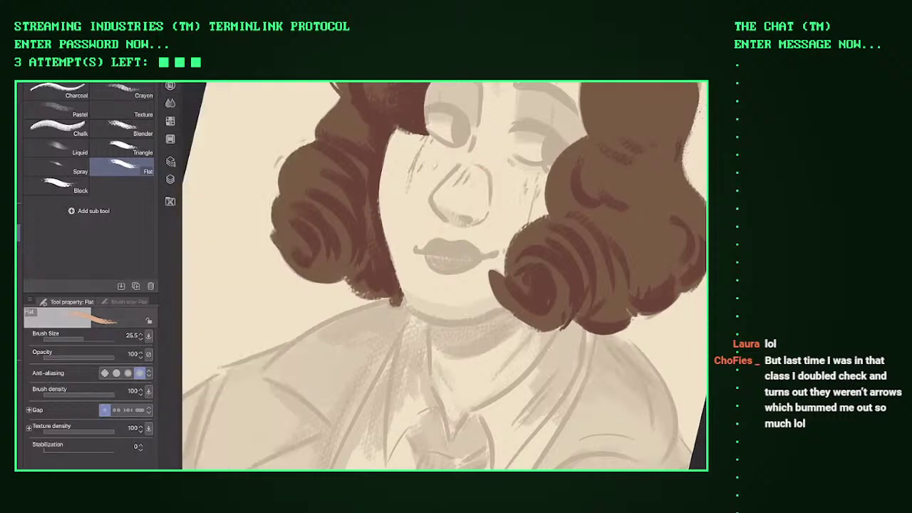
Step: Test the skin tone again with strokes over the nose and undo them
left_click(170, 86)
left_click(170, 85)
left_click_drag(429, 161, 437, 238)
mouse_move(454, 158)
left_mouse_down()
mouse_move(467, 238)
mouse_move(479, 232)
left_mouse_up()
key("ctrl+z")
key("ctrl+z")
key("ctrl+z")
Step: Fine-tune the paint colour to a soft peach skin tone, checking it with strokes on the face and undoing those strokes
left_click(170, 85)
left_click(230, 278)
left_click(170, 86)
mouse_move(418, 158)
left_mouse_down()
mouse_move(432, 246)
mouse_move(449, 236)
left_mouse_up()
left_click_drag(463, 158, 485, 239)
left_click_drag(474, 180, 502, 234)
key("ctrl+z")
key("ctrl+z")
key("ctrl+z")
key("ctrl+z")
Step: Letter GBB in peach on the blank background above the left-hand hair, and undo all of its strokes
scroll(442, 278, "up", 3)
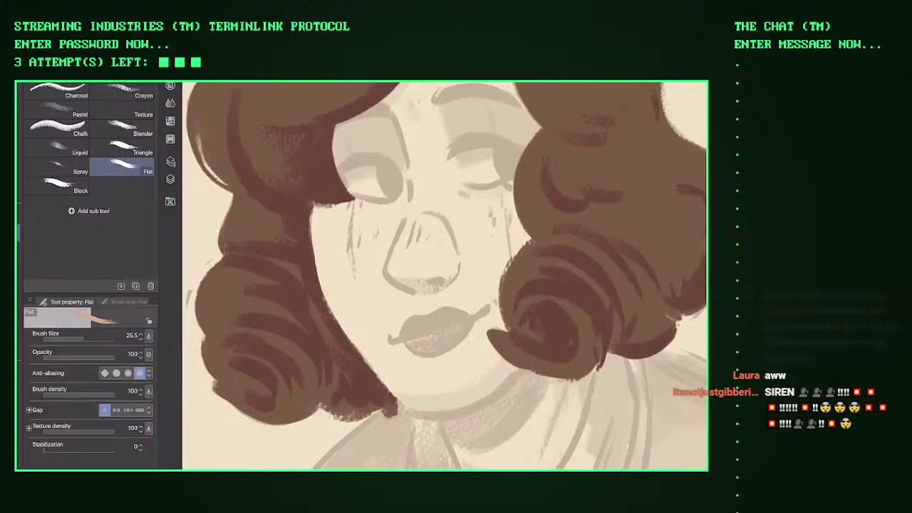
scroll(442, 278, "down", 5)
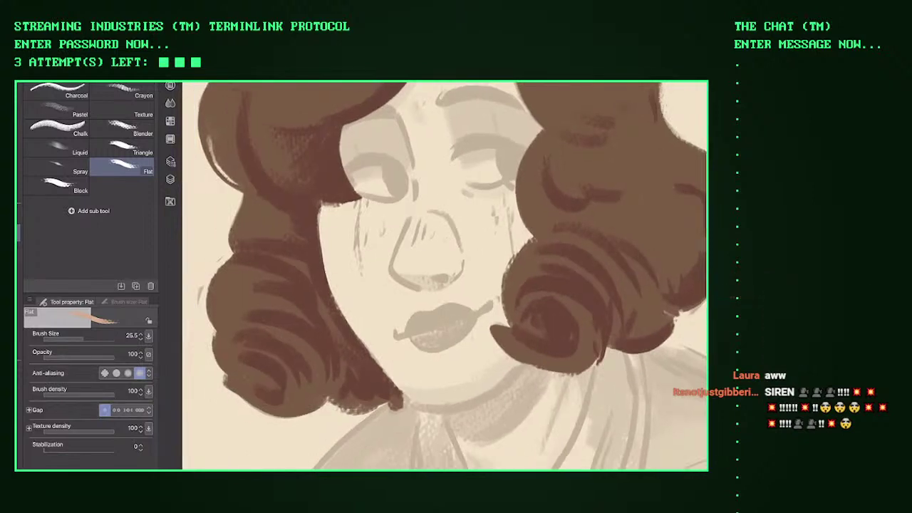
scroll(542, 278, "up", 3)
mouse_move(428, 93)
left_mouse_down()
mouse_move(456, 182)
mouse_move(491, 175)
mouse_move(534, 136)
left_mouse_up()
left_click_drag(460, 146, 466, 192)
left_click_drag(434, 107, 474, 92)
left_click_drag(538, 110, 534, 153)
left_click_drag(545, 89, 563, 154)
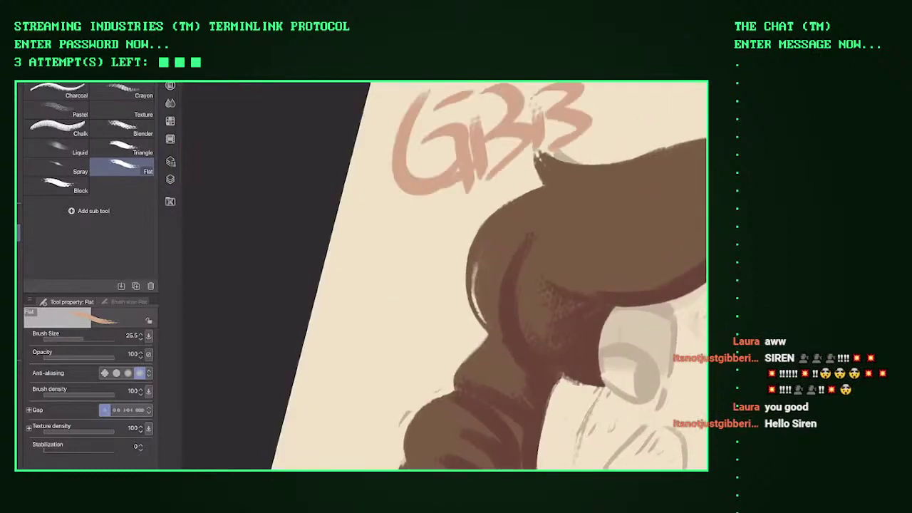
key("ctrl+z")
key("ctrl+z")
key("ctrl+z")
key("ctrl+z")
key("ctrl+z")
key("ctrl+z")
key("ctrl+z")
key("ctrl+z")
Step: Paint the jaw and chin in the peach skin tone up to the lower lip, and edge the right-hand cheek beside the curls
left_click_drag(542, 285, 503, 267)
left_click_drag(442, 278, 370, 228)
mouse_move(314, 278)
left_mouse_down()
mouse_move(332, 332)
mouse_move(399, 392)
left_mouse_up()
mouse_move(339, 342)
left_mouse_down()
mouse_move(335, 224)
mouse_move(410, 150)
left_mouse_up()
left_click_drag(359, 207, 342, 317)
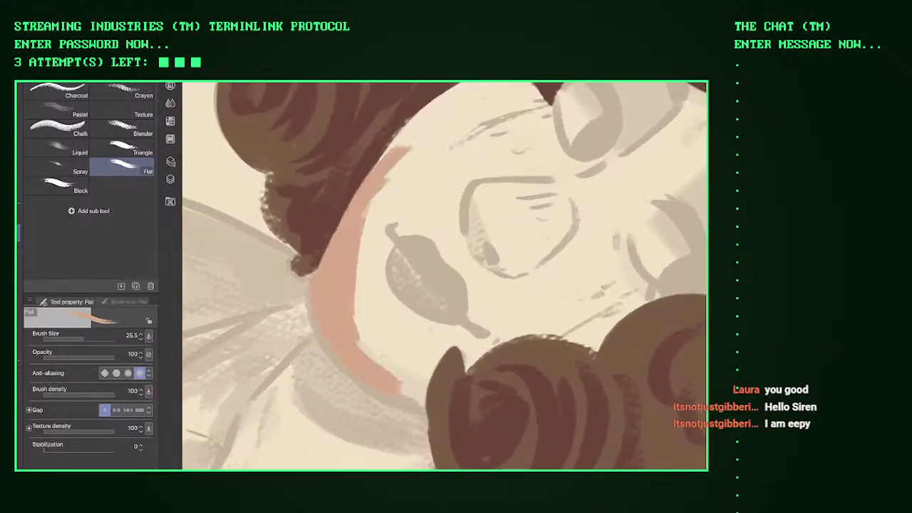
left_click_drag(370, 367, 375, 260)
mouse_move(371, 317)
left_mouse_down()
mouse_move(378, 213)
mouse_move(406, 342)
mouse_move(452, 335)
left_mouse_up()
mouse_move(388, 331)
left_mouse_down()
mouse_move(413, 398)
mouse_move(427, 356)
mouse_move(453, 335)
mouse_move(471, 346)
mouse_move(513, 329)
mouse_move(602, 326)
mouse_move(656, 293)
left_mouse_up()
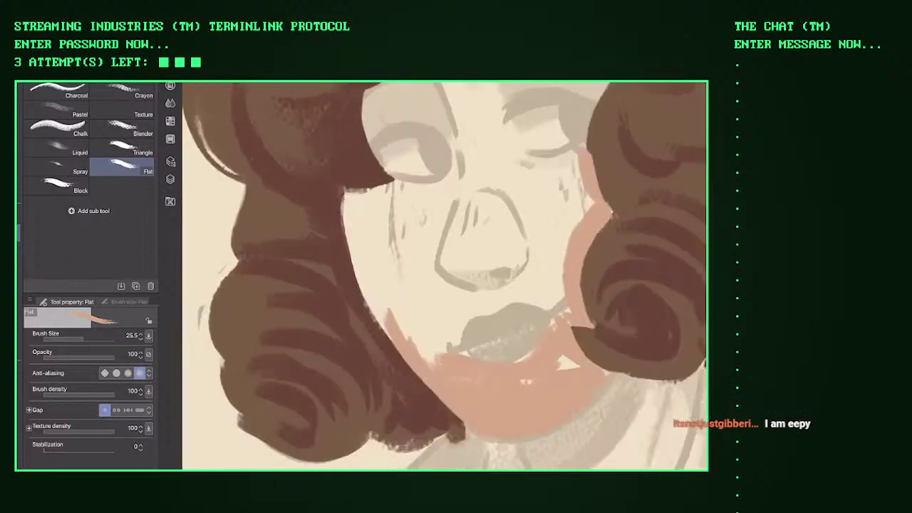
Step: Extend the peach skin tone up the left-hand cheek along the hair and around the upper lip
mouse_move(346, 195)
left_mouse_down()
mouse_move(367, 295)
mouse_move(427, 364)
left_mouse_up()
left_click_drag(385, 282, 436, 360)
mouse_move(414, 289)
left_mouse_down()
mouse_move(446, 356)
mouse_move(456, 349)
mouse_move(464, 301)
left_mouse_up()
mouse_move(461, 348)
left_mouse_down()
mouse_move(476, 309)
mouse_move(540, 288)
mouse_move(562, 295)
left_mouse_up()
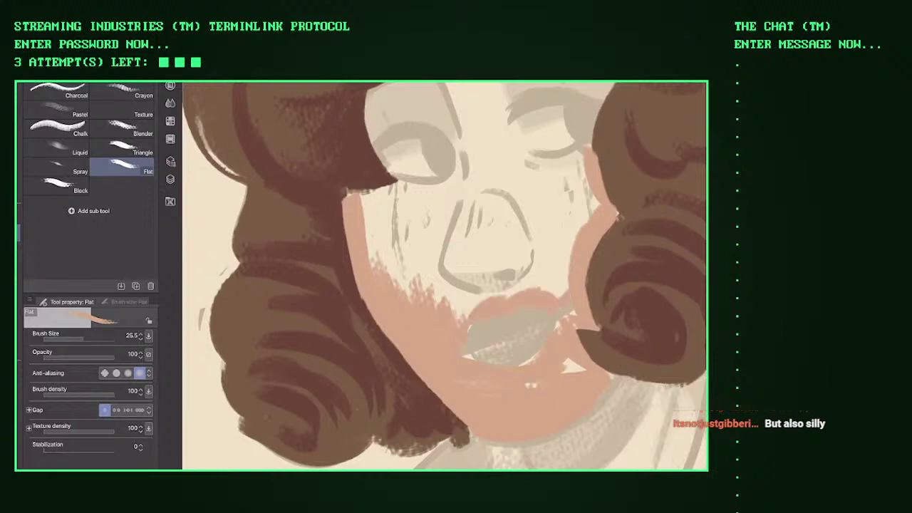
Step: Fill the right-hand cheek in the peach skin tone from beside the nose and mouth up to the lower eyelid
left_click_drag(491, 202, 568, 277)
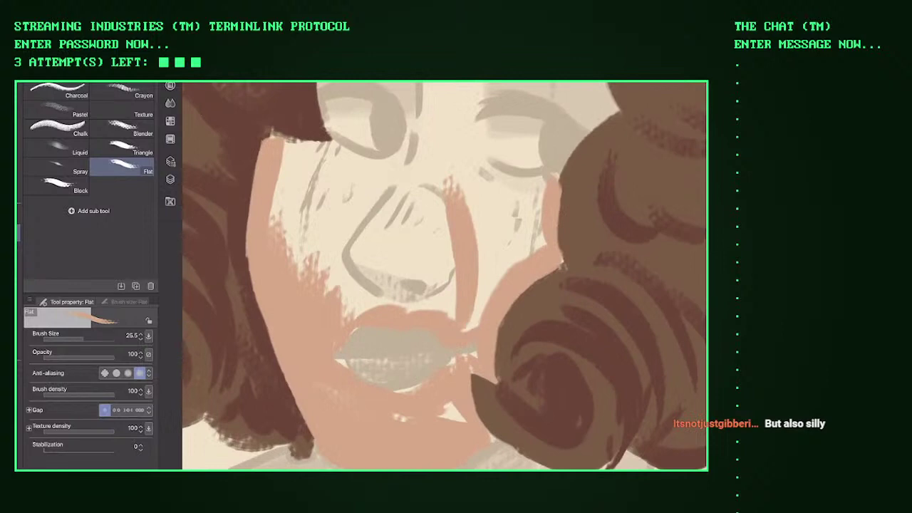
mouse_move(442, 278)
left_mouse_down()
mouse_move(434, 308)
mouse_move(414, 307)
mouse_move(470, 331)
mouse_move(487, 243)
mouse_move(472, 192)
mouse_move(519, 221)
mouse_move(523, 187)
mouse_move(491, 178)
mouse_move(535, 188)
mouse_move(467, 149)
left_mouse_up()
left_click_drag(526, 200, 530, 212)
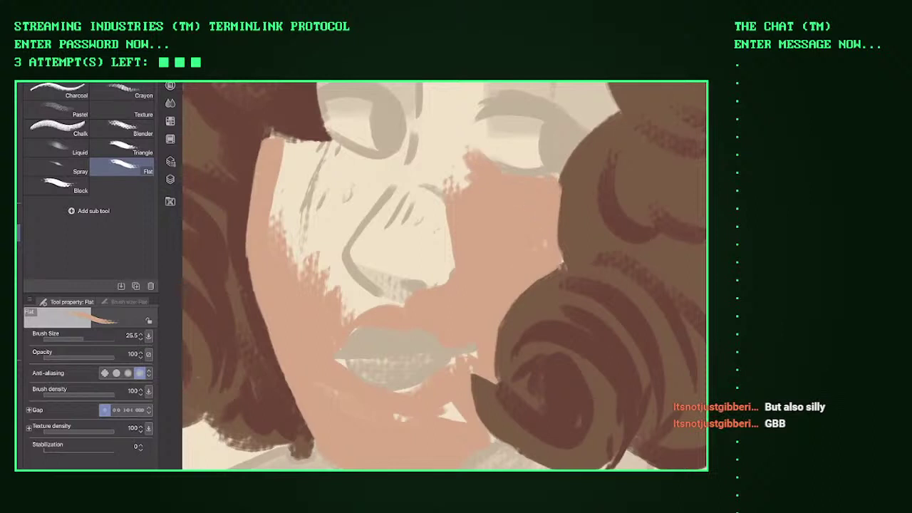
scroll(444, 275, "down", 3)
scroll(444, 275, "up", 3)
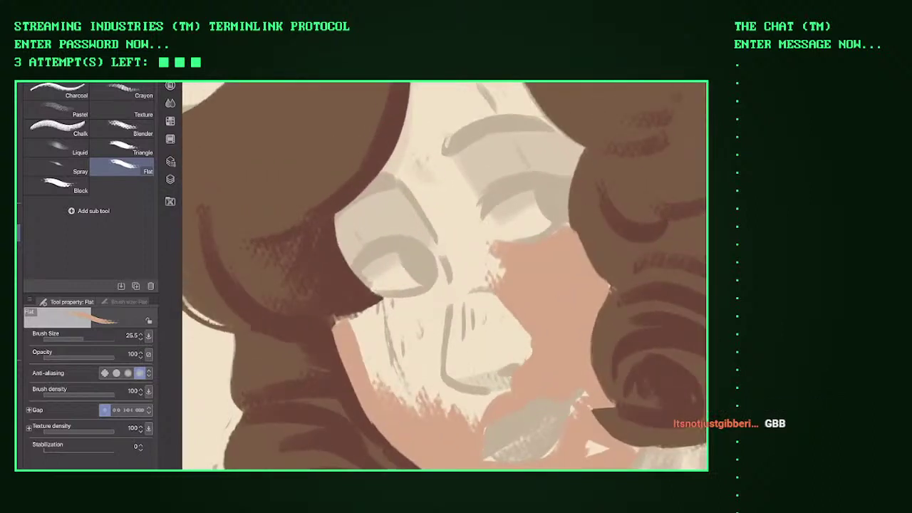
Step: Fill the bridge of the nose between the two eyes in the peach skin tone, joining it to the right-hand cheek
left_click_drag(413, 177, 445, 245)
left_click_drag(435, 187, 456, 285)
mouse_move(427, 171)
left_mouse_down()
mouse_move(464, 265)
mouse_move(472, 256)
left_mouse_up()
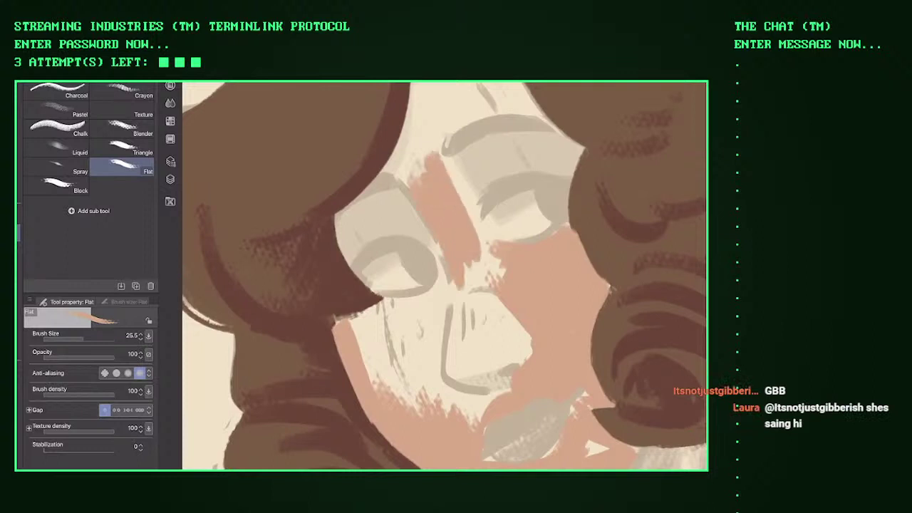
left_click_drag(440, 144, 477, 246)
mouse_move(457, 172)
left_mouse_down()
mouse_move(502, 289)
mouse_move(497, 303)
left_mouse_up()
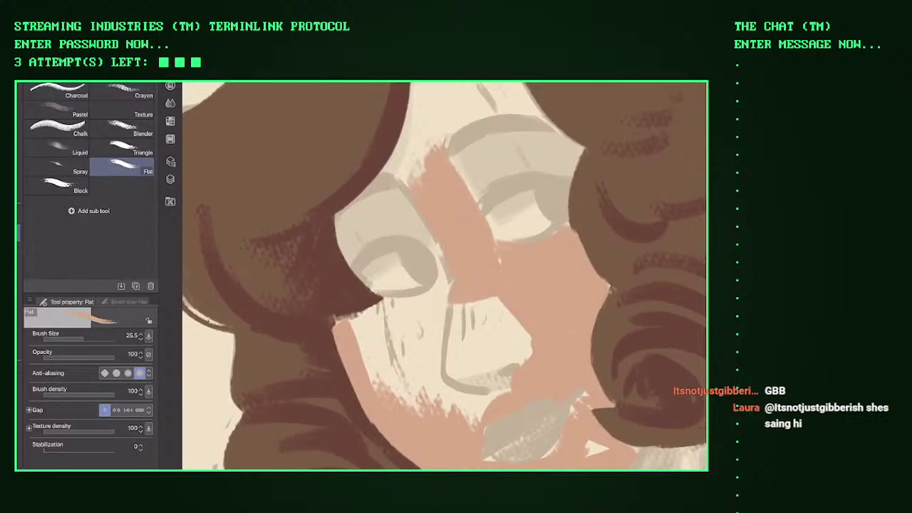
Step: Cover the nose tip and the sketched nostril lines in the peach skin tone
scroll(443, 275, "down", 5)
scroll(443, 275, "up", 5)
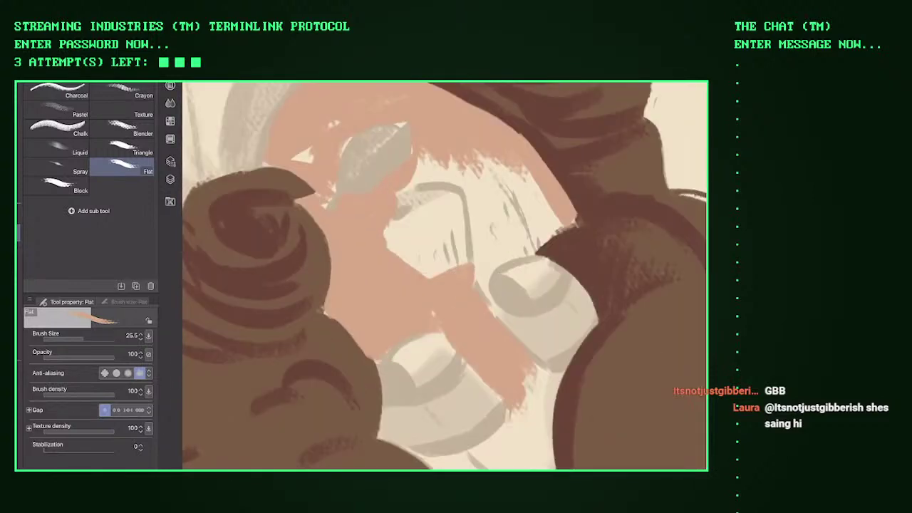
mouse_move(412, 170)
left_mouse_down()
mouse_move(472, 180)
mouse_move(479, 273)
left_mouse_up()
mouse_move(494, 188)
left_mouse_down()
mouse_move(484, 275)
mouse_move(546, 232)
left_mouse_up()
left_click_drag(417, 157, 470, 168)
left_click_drag(388, 223, 410, 264)
left_click_drag(405, 209, 434, 276)
mouse_move(437, 204)
left_mouse_down()
mouse_move(452, 269)
mouse_move(463, 263)
left_mouse_up()
left_click_drag(403, 207, 451, 192)
left_click_drag(463, 222, 468, 265)
Step: Fill the unpainted left-hand cheek in the peach skin tone up to the lower edge of the eye
left_click_drag(480, 161, 488, 195)
left_click_drag(497, 204, 500, 249)
left_click_drag(496, 164, 500, 245)
left_click_drag(511, 168, 516, 239)
left_click_drag(520, 195, 521, 235)
left_click_drag(526, 167, 538, 230)
mouse_move(543, 186)
left_mouse_down()
mouse_move(550, 235)
mouse_move(561, 244)
left_mouse_up()
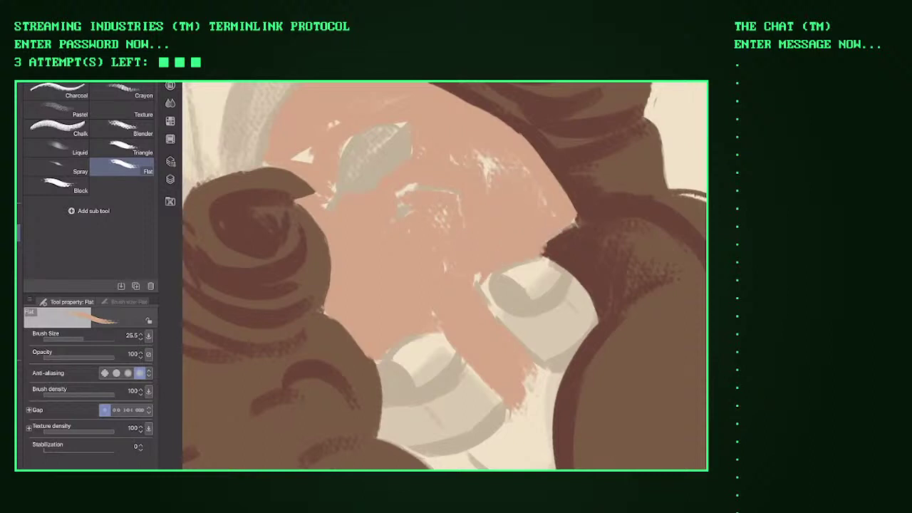
Step: Paint the left-hand upper eyelid area peach between the eye and the overhanging hair
scroll(444, 275, "down", 3)
scroll(444, 276, "up", 5)
mouse_move(430, 237)
left_mouse_down()
mouse_move(436, 211)
mouse_move(499, 227)
mouse_move(527, 269)
left_mouse_up()
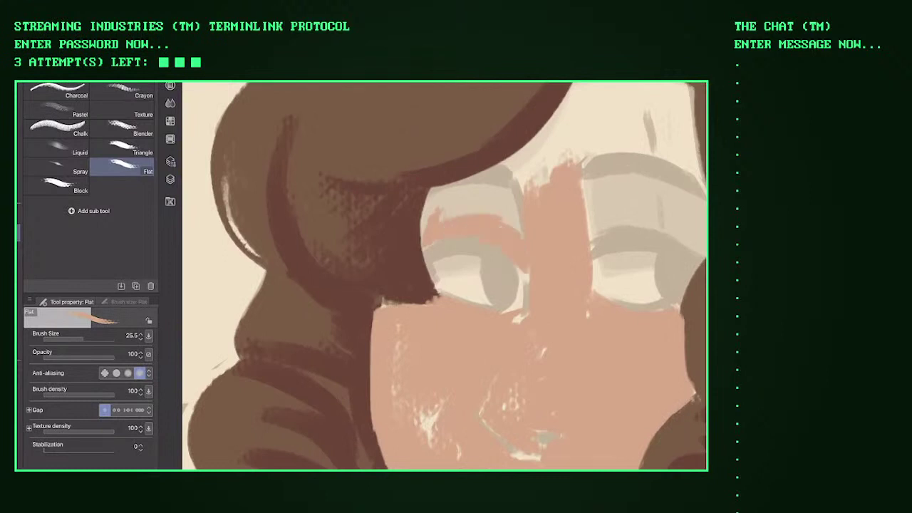
mouse_move(431, 227)
left_mouse_down()
mouse_move(434, 197)
mouse_move(467, 188)
mouse_move(510, 217)
left_mouse_up()
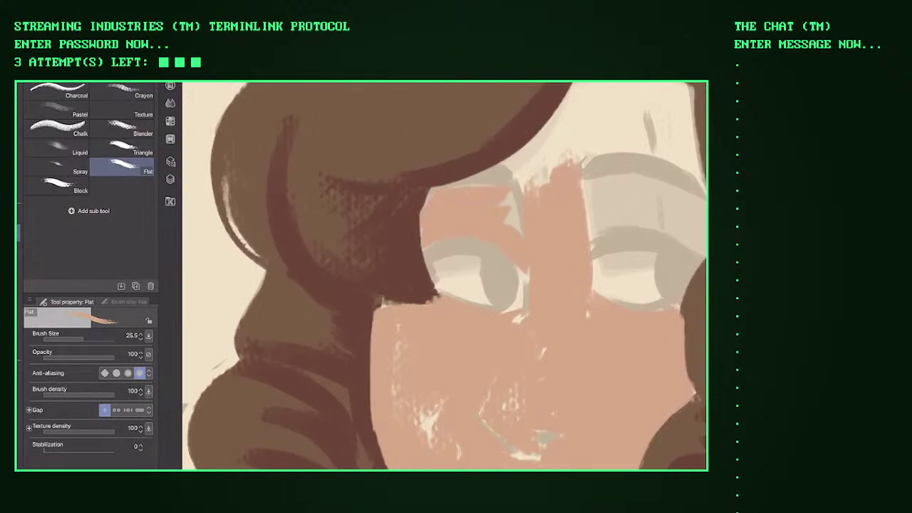
left_click_drag(456, 185, 513, 228)
Step: Extend the peach skin tone over the forehead along the left-hand hairline up to the parting
left_click_drag(535, 174, 520, 195)
mouse_move(559, 132)
left_mouse_down()
mouse_move(513, 171)
mouse_move(510, 158)
left_mouse_up()
mouse_move(449, 113)
left_mouse_down()
mouse_move(426, 134)
mouse_move(452, 217)
left_mouse_up()
left_click_drag(438, 136, 438, 166)
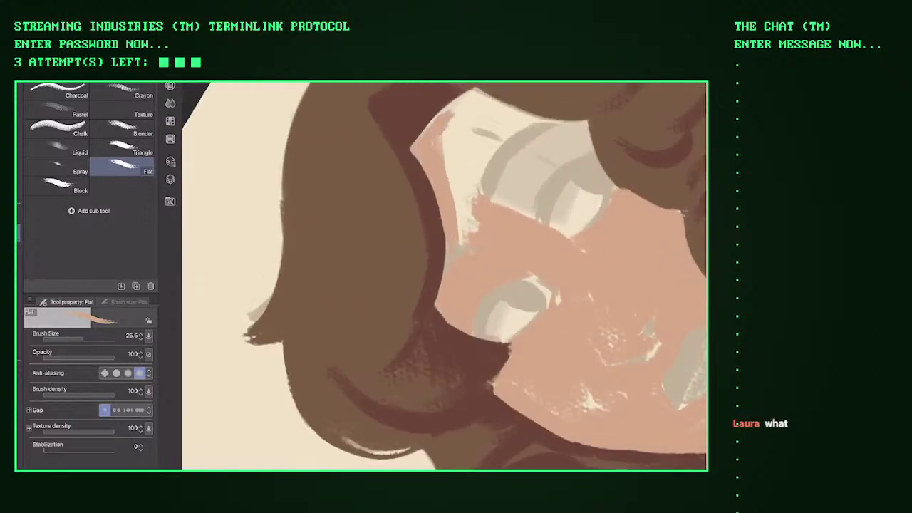
mouse_move(476, 92)
left_mouse_down()
mouse_move(446, 111)
mouse_move(456, 171)
left_mouse_up()
left_click_drag(460, 122, 467, 243)
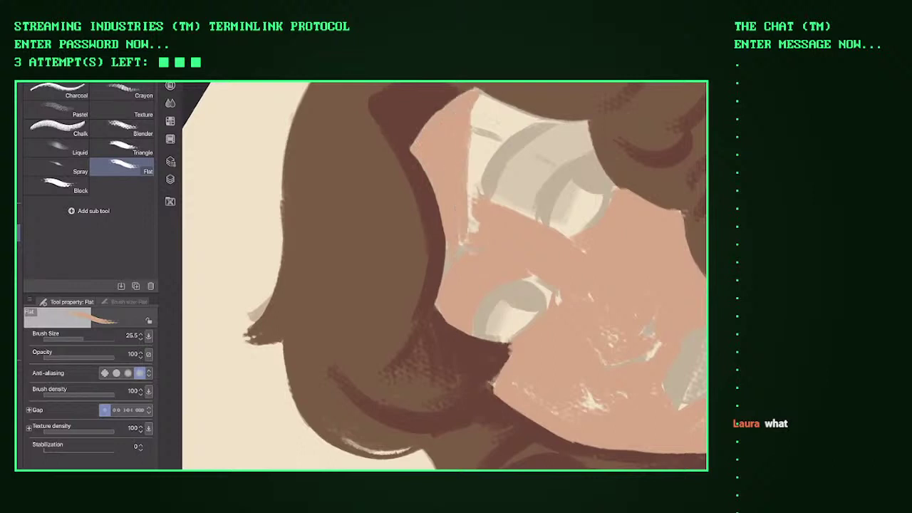
left_click_drag(478, 134, 473, 244)
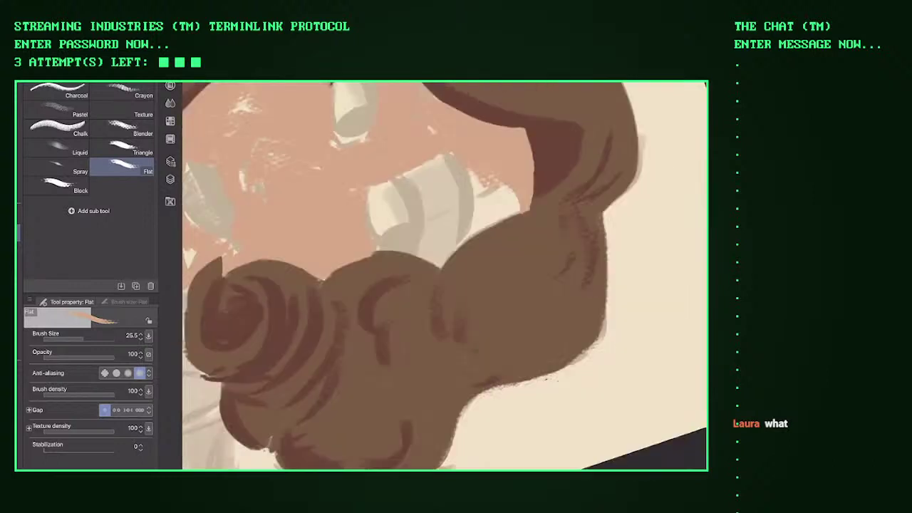
Step: Fill the right-hand eyelid and the remaining forehead beside the hair in peach, leaving part of the sketched eyebrow uncovered
left_click_drag(428, 164, 418, 194)
mouse_move(410, 171)
left_mouse_down()
mouse_move(428, 224)
mouse_move(425, 251)
left_mouse_up()
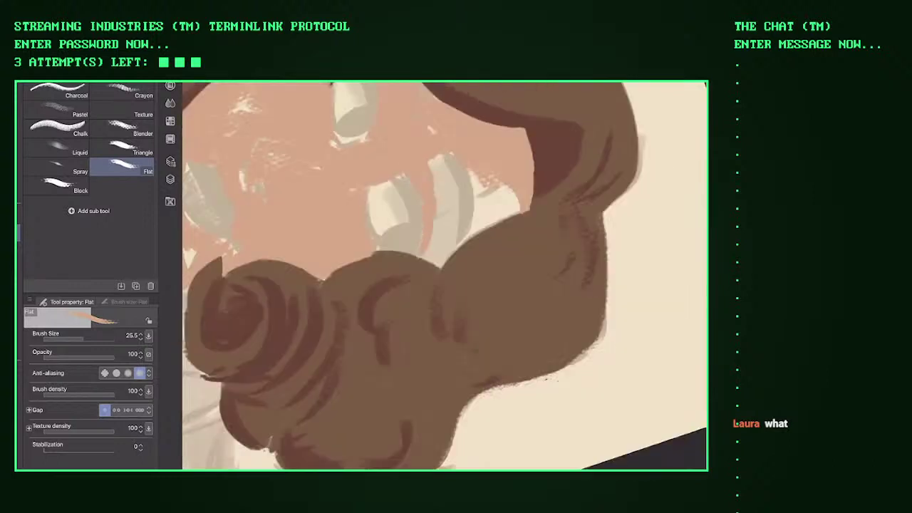
left_click_drag(447, 195, 439, 266)
mouse_move(436, 163)
left_mouse_down()
mouse_move(434, 248)
mouse_move(450, 238)
left_mouse_up()
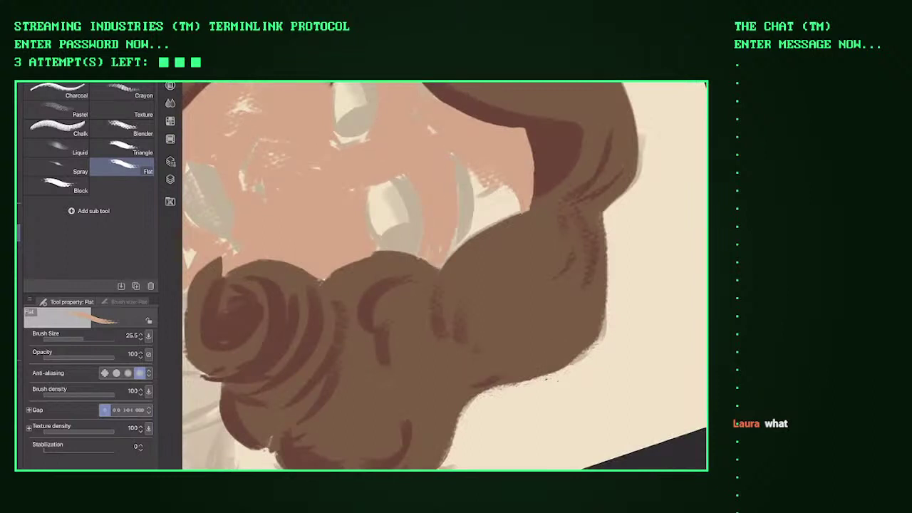
left_click_drag(486, 171, 476, 224)
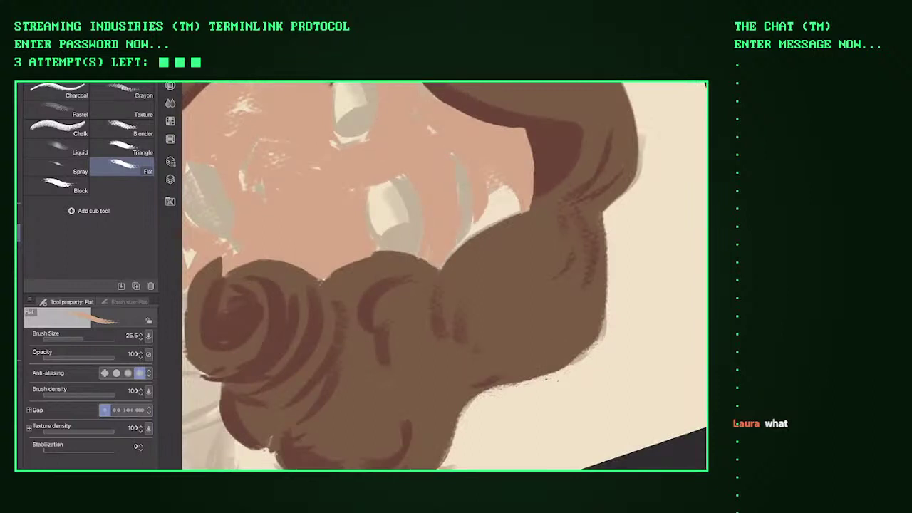
mouse_move(516, 190)
left_mouse_down()
mouse_move(485, 229)
mouse_move(488, 221)
left_mouse_up()
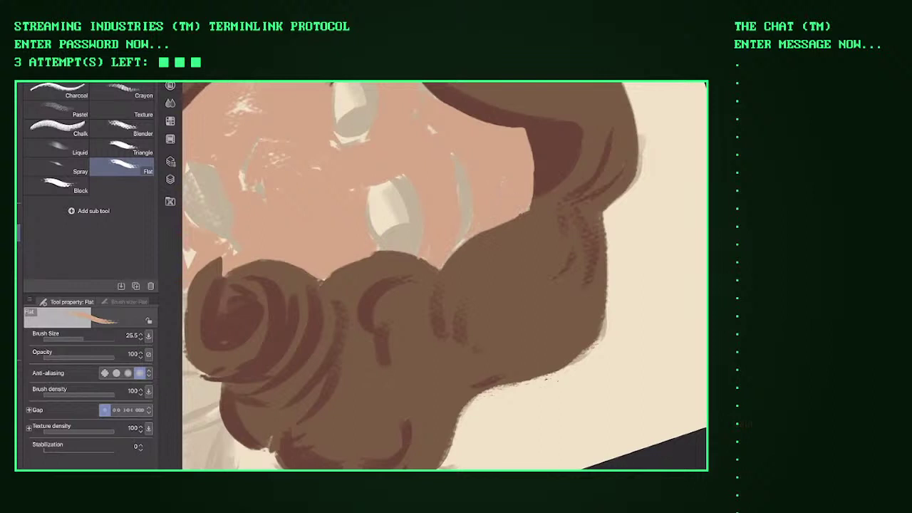
Step: Fill both eye shapes with a solid pale cream over the grey sketch shading
scroll(445, 276, "down", 5)
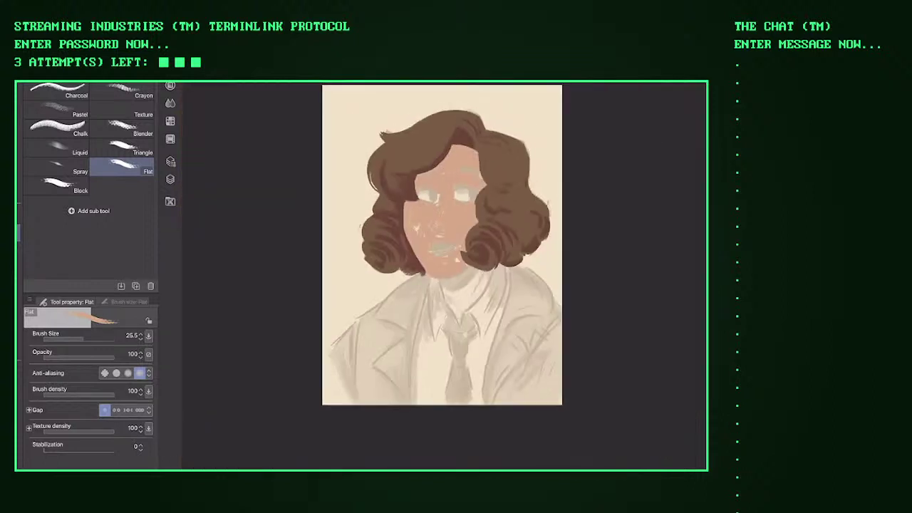
scroll(445, 275, "up", 5)
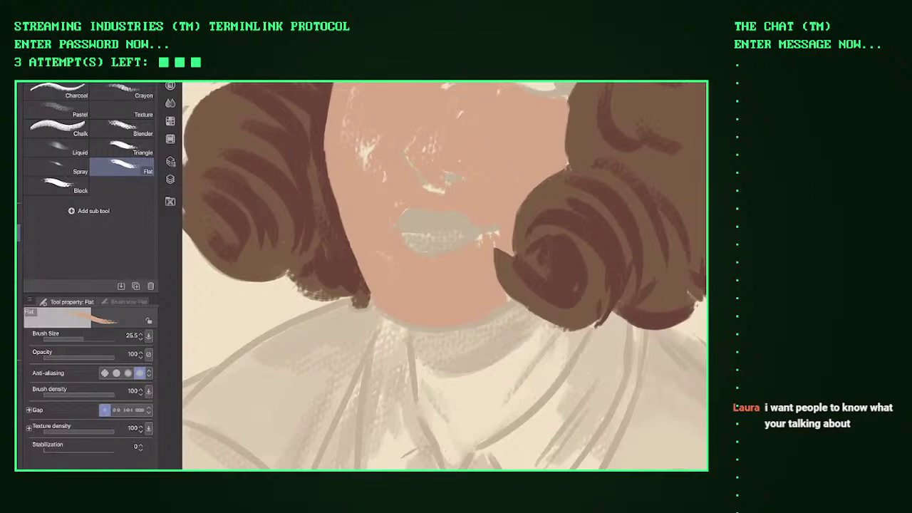
mouse_move(441, 278)
left_mouse_down()
mouse_move(427, 285)
mouse_move(456, 270)
left_mouse_up()
mouse_move(384, 183)
left_mouse_down()
mouse_move(352, 214)
mouse_move(408, 214)
left_mouse_up()
left_click_drag(392, 162, 385, 207)
mouse_move(414, 147)
left_mouse_down()
mouse_move(389, 203)
mouse_move(436, 235)
mouse_move(457, 238)
mouse_move(414, 214)
mouse_move(460, 235)
left_mouse_up()
left_click_drag(413, 185, 456, 224)
mouse_move(420, 168)
left_mouse_down()
mouse_move(463, 224)
mouse_move(474, 214)
left_mouse_up()
left_click_drag(463, 178, 413, 142)
mouse_move(460, 160)
left_mouse_down()
mouse_move(474, 228)
mouse_move(488, 243)
left_mouse_up()
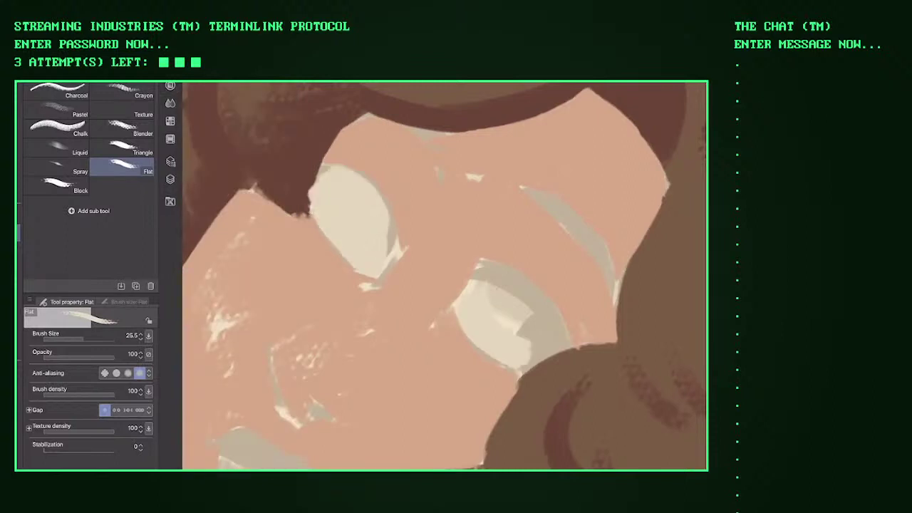
mouse_move(555, 356)
left_mouse_down()
mouse_move(503, 272)
mouse_move(481, 268)
mouse_move(549, 307)
left_mouse_up()
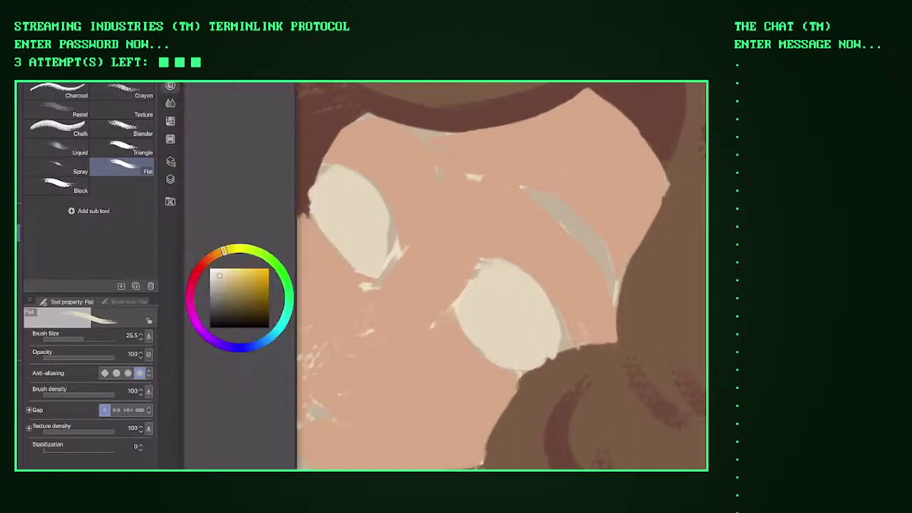
Step: Switch to dark maroon, reduce the Flat brush size to 11.3 and start the upper lash line of the left-hand eye
mouse_move(224, 250)
left_mouse_down()
mouse_move(204, 263)
mouse_move(233, 301)
left_mouse_up()
mouse_move(378, 321)
left_mouse_down()
mouse_move(371, 242)
mouse_move(442, 249)
left_mouse_up()
key("ctrl+z")
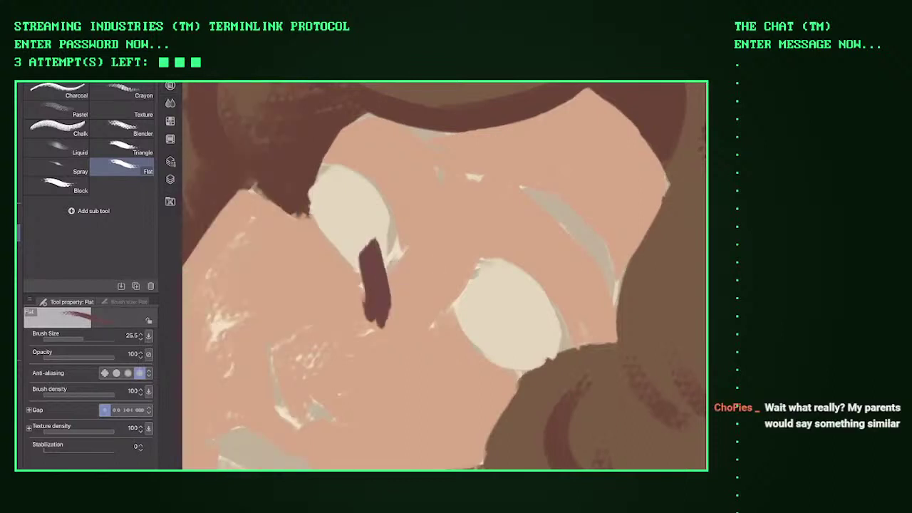
key("ctrl+z")
key("bracketleft")
key("bracketleft")
key("bracketleft")
left_click_drag(335, 165, 390, 237)
Step: Extend and thicken the left-hand eye's maroon lash line down to the inner corner
scroll(441, 278, "up", 3)
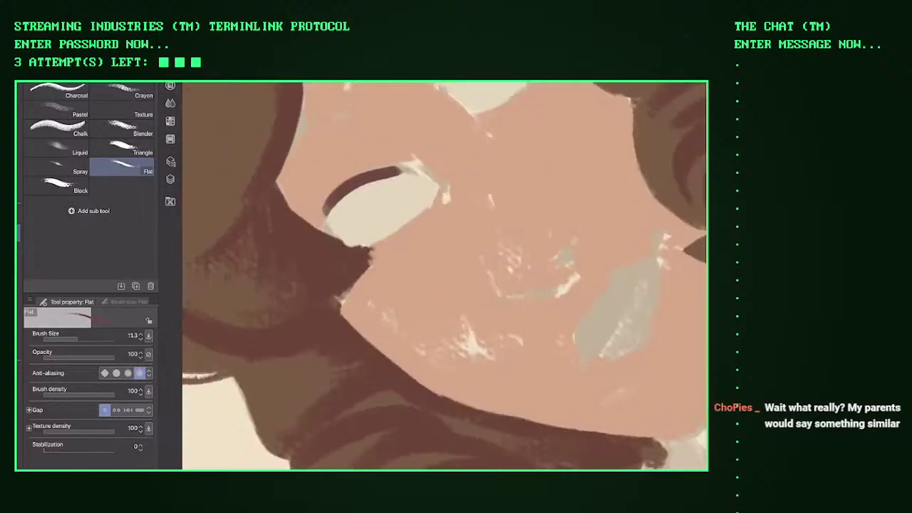
left_click_drag(422, 146, 417, 334)
left_click_drag(399, 292, 438, 353)
mouse_move(424, 154)
left_mouse_down()
mouse_move(399, 342)
mouse_move(381, 214)
left_mouse_up()
scroll(442, 277, "down", 3)
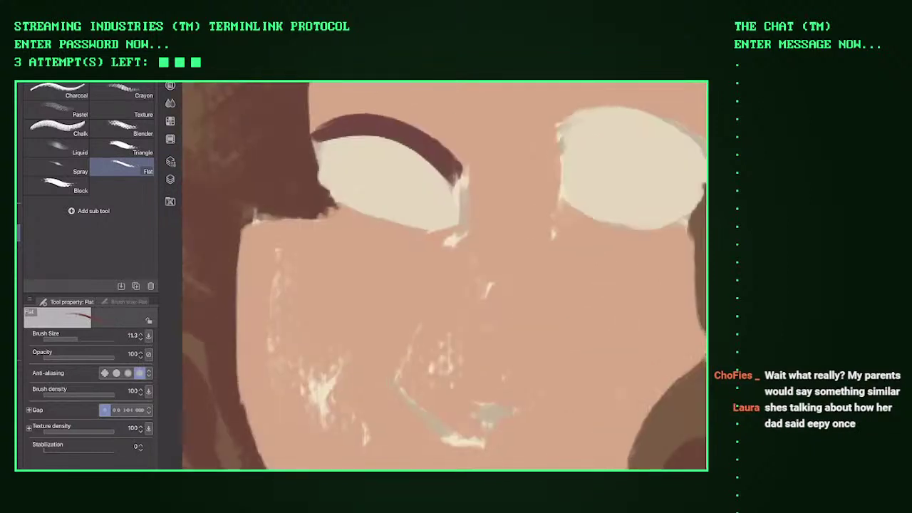
scroll(442, 278, "down", 1)
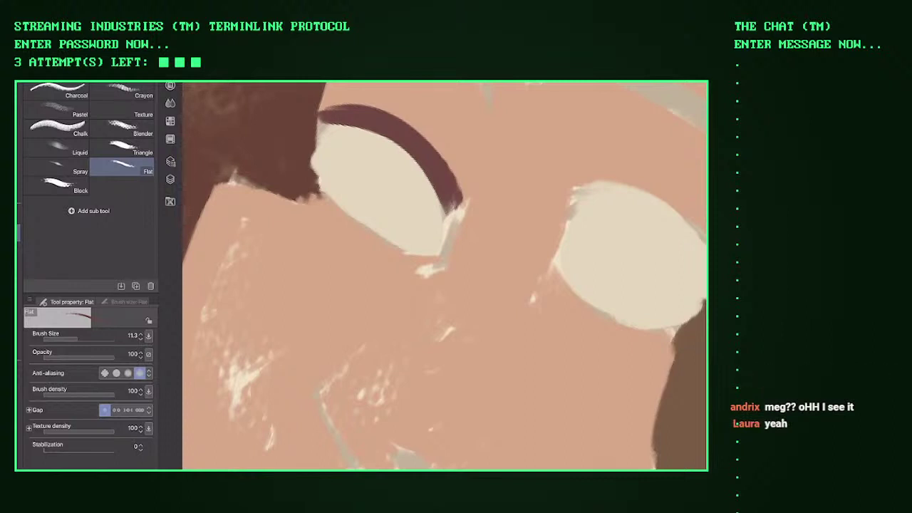
Step: Paint the maroon upper lash line along the right-hand eye and thicken the left-hand one
left_click_drag(627, 256, 357, 235)
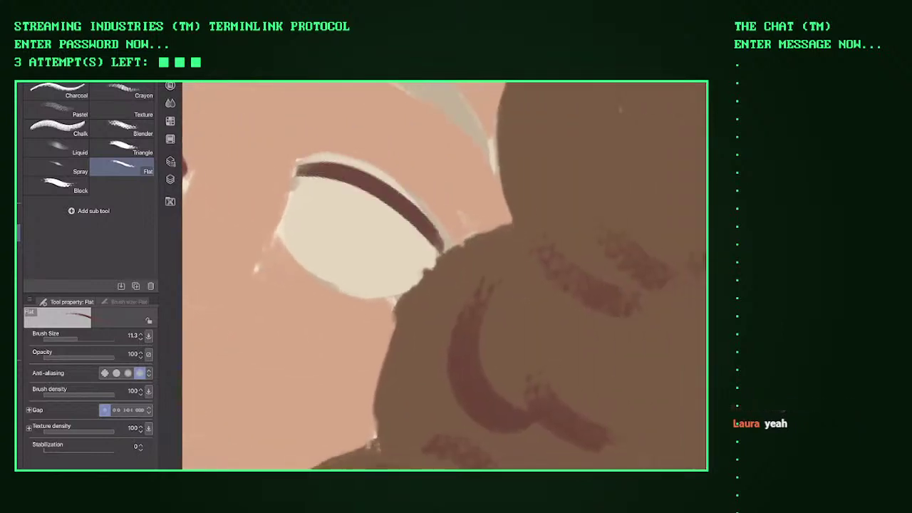
mouse_move(442, 278)
left_mouse_down()
mouse_move(414, 292)
mouse_move(406, 285)
left_mouse_up()
left_click_drag(396, 246, 438, 349)
left_click_drag(406, 141, 430, 341)
mouse_move(441, 278)
left_mouse_down()
mouse_move(423, 269)
mouse_move(441, 285)
left_mouse_up()
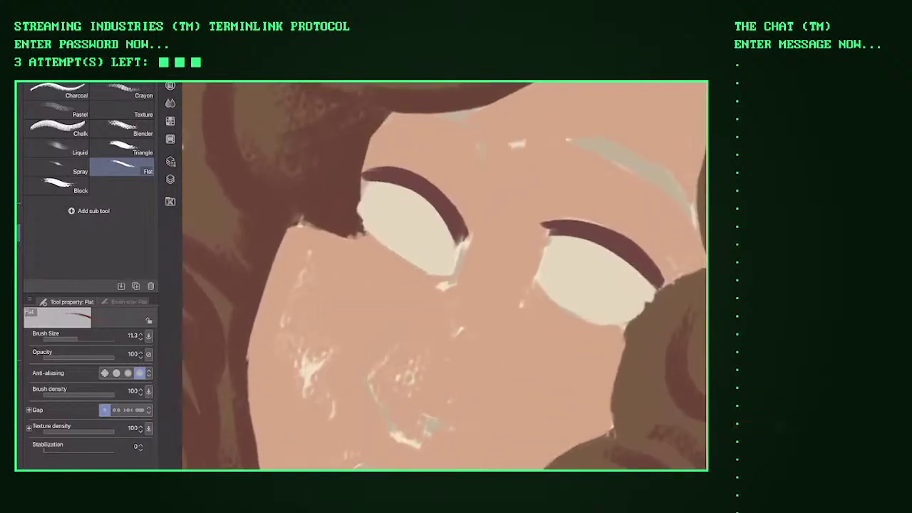
scroll(442, 278, "up", 3)
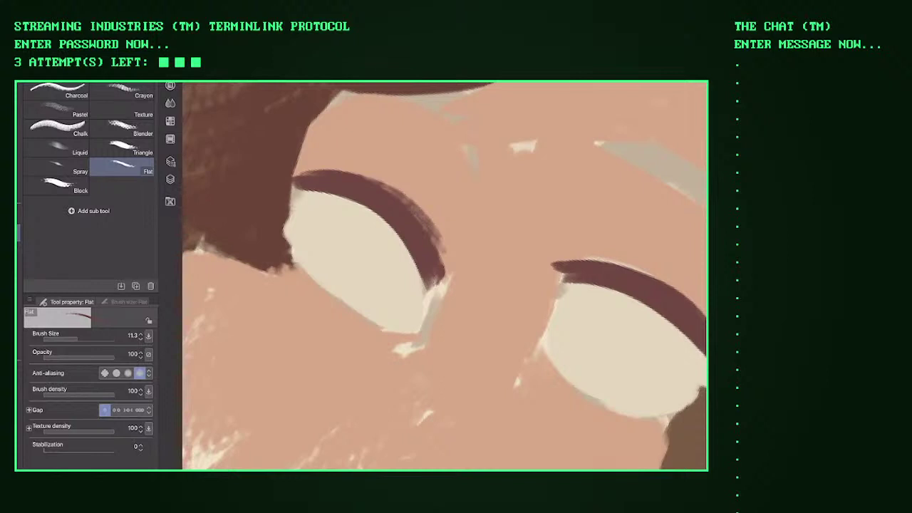
key("e")
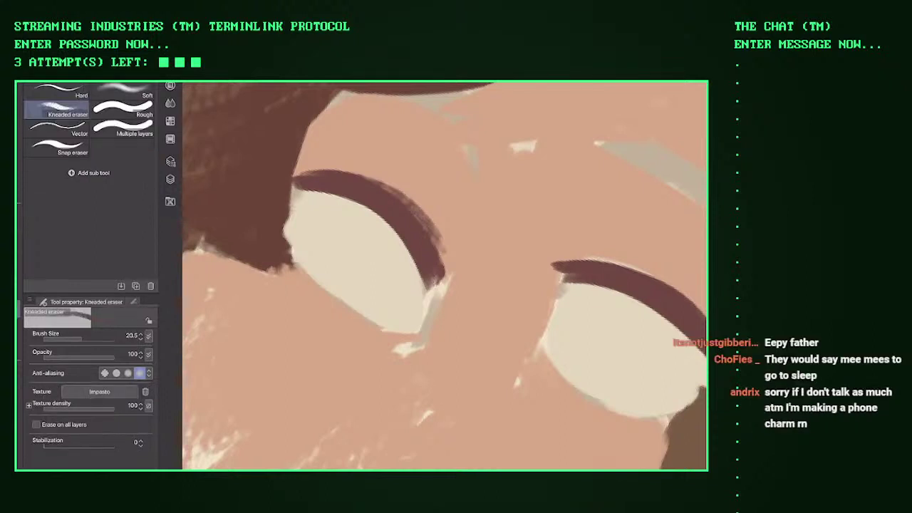
key("b")
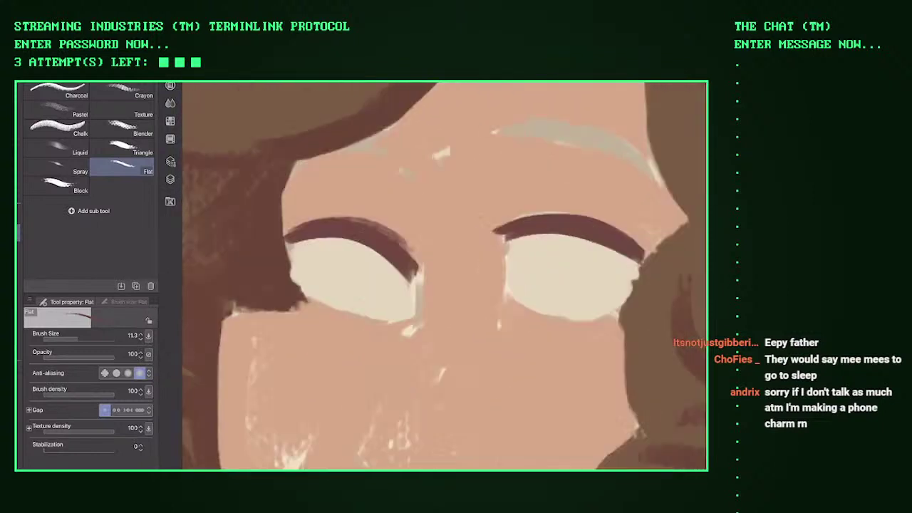
Step: Outline the nose in maroon from the left-hand eye's inner corner down the bridge and around the tip
left_click_drag(420, 272, 406, 369)
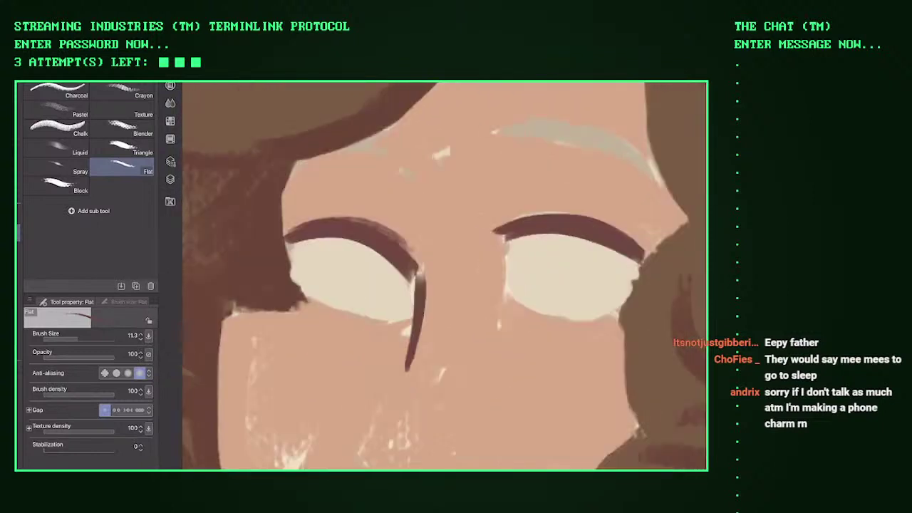
key("ctrl+z")
mouse_move(440, 210)
left_mouse_down()
mouse_move(375, 345)
mouse_move(427, 267)
mouse_move(417, 377)
mouse_move(426, 392)
left_mouse_up()
key("ctrl+z")
key("ctrl+z")
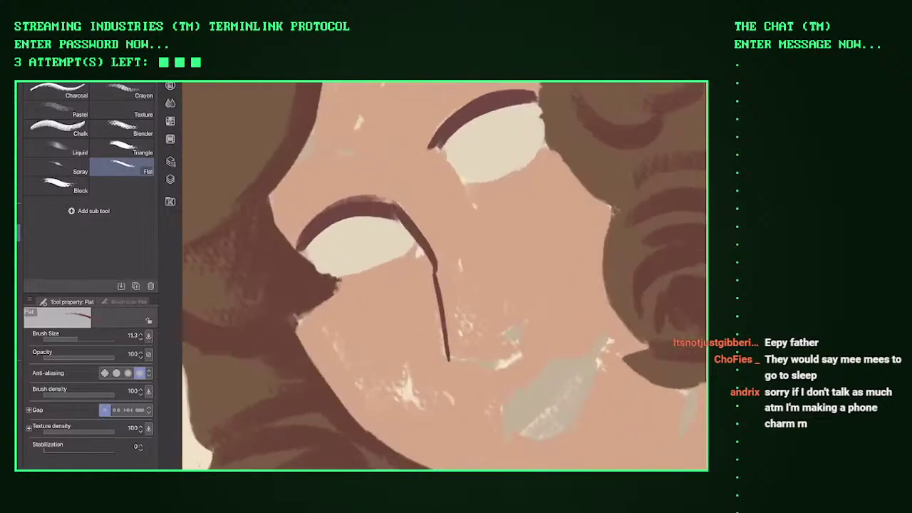
left_click_drag(436, 268, 439, 356)
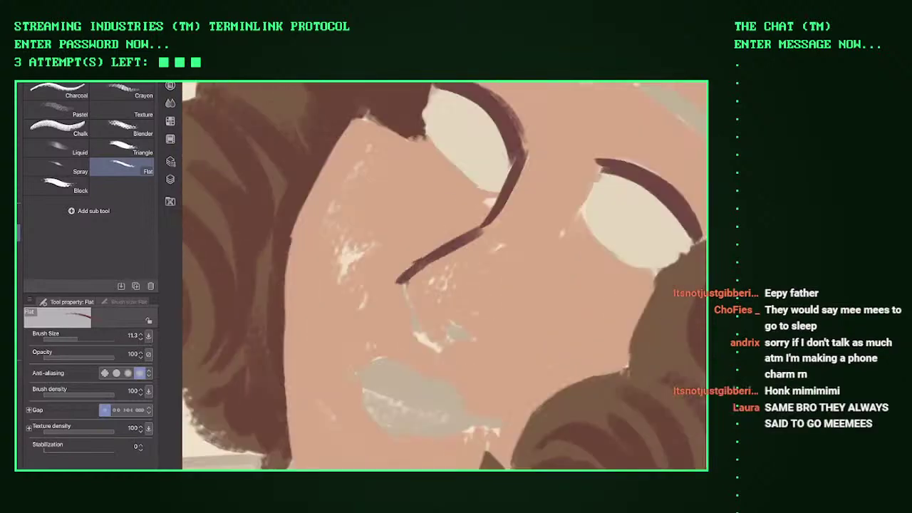
left_click_drag(402, 282, 426, 349)
mouse_move(405, 309)
left_mouse_down()
mouse_move(428, 337)
mouse_move(470, 348)
left_mouse_up()
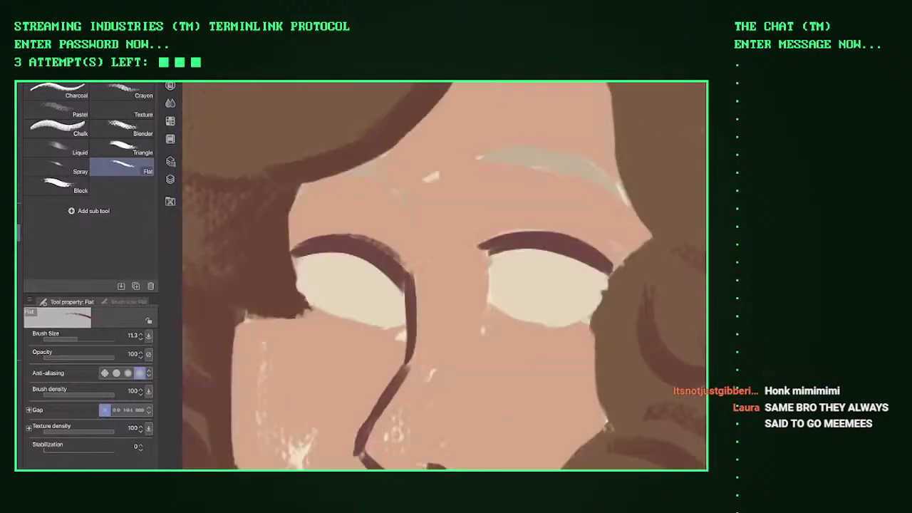
Step: Paint maroon strokes for both eyebrows along the lower edges of the sketched brows
left_click_drag(334, 171, 419, 188)
left_click_drag(378, 158, 408, 170)
mouse_move(477, 175)
left_mouse_down()
mouse_move(585, 172)
mouse_move(599, 183)
left_mouse_up()
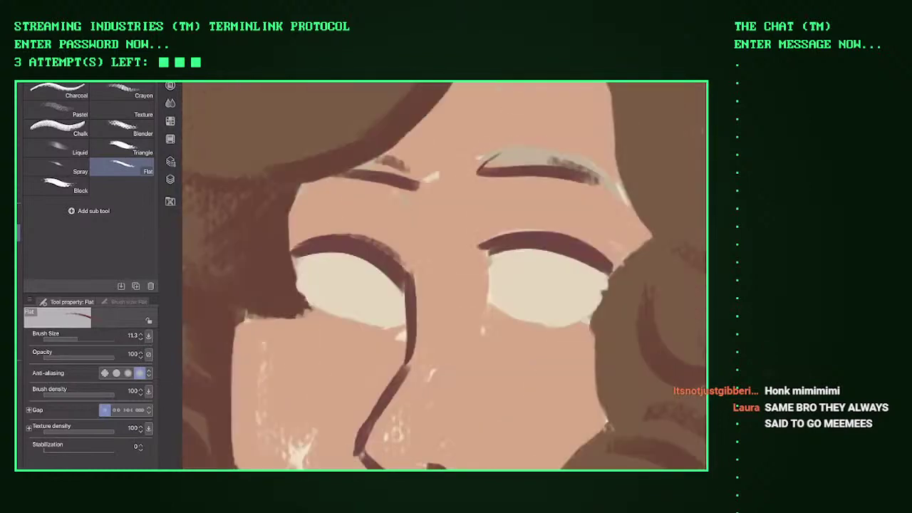
Step: Draw dark brown accents on the nose bridge and a curved line for the far side of the nose
left_click_drag(432, 285, 449, 294)
left_click_drag(453, 315, 454, 327)
mouse_move(428, 366)
left_mouse_down()
mouse_move(462, 382)
mouse_move(471, 456)
left_mouse_up()
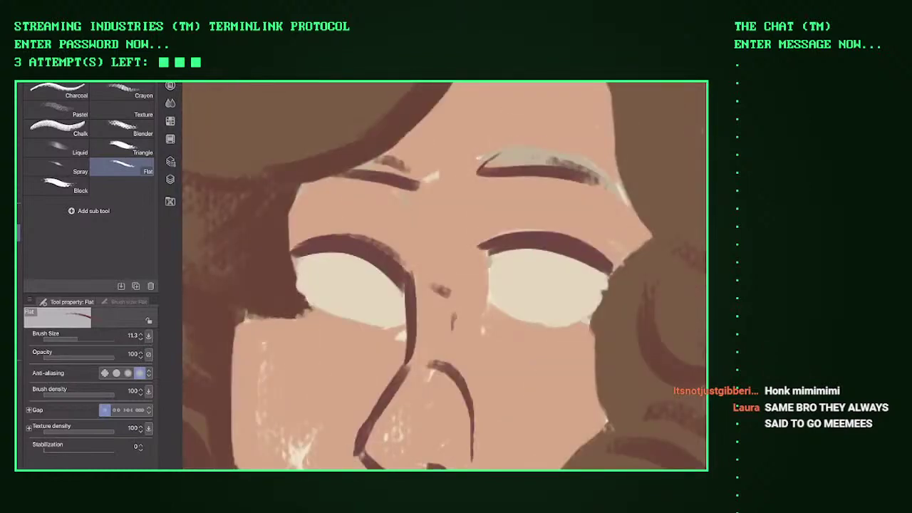
Step: Try out curved iris strokes inside both eyes
mouse_move(476, 269)
left_mouse_down()
mouse_move(510, 250)
mouse_move(605, 275)
mouse_move(590, 311)
left_mouse_up()
left_click_drag(372, 275, 404, 333)
scroll(444, 276, "down", 5)
scroll(444, 276, "up", 5)
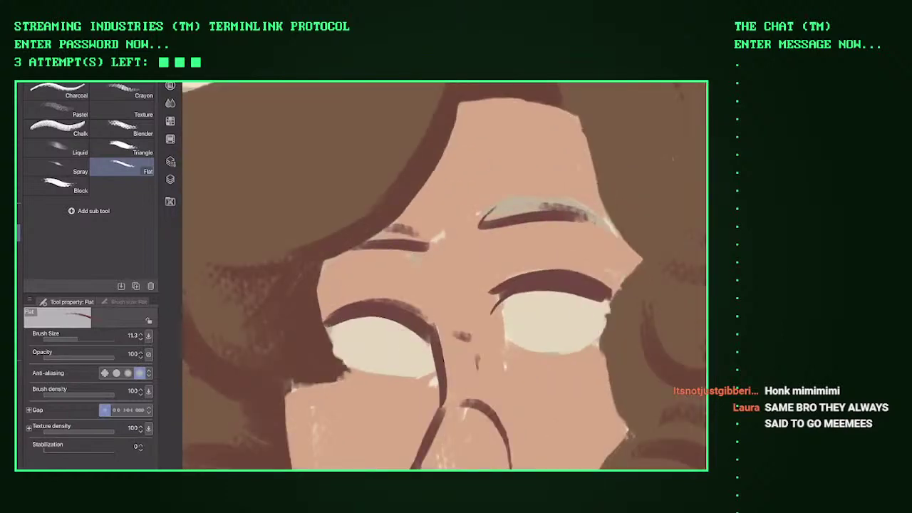
scroll(444, 276, "down", 5)
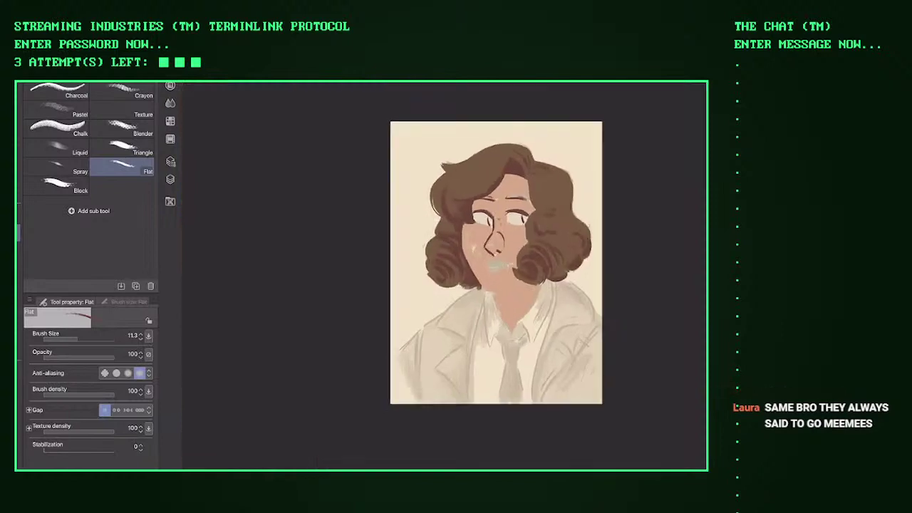
scroll(444, 276, "up", 5)
key("ctrl+z")
key("ctrl+z")
Step: Draw the curved iris edges and the dark lower lid lines on both eyes
left_click_drag(422, 186, 413, 235)
left_click_drag(621, 271, 607, 318)
left_click_drag(349, 184, 427, 248)
key("ctrl+z")
key("ctrl+z")
key("ctrl+z")
key("ctrl+y")
key("ctrl+y")
left_click_drag(522, 280, 611, 332)
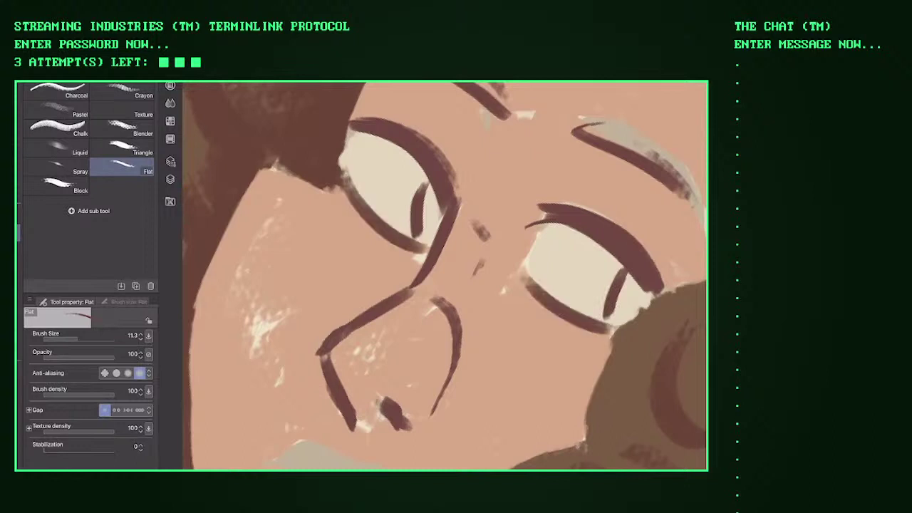
Step: Reinforce the lower lid and shade the irises of both eyes with dark brown strokes
key("ctrl+0")
key("ctrl+plus")
left_click_drag(522, 253, 618, 281)
mouse_move(621, 221)
left_mouse_down()
mouse_move(617, 275)
mouse_move(631, 264)
left_mouse_up()
left_click_drag(403, 183, 416, 249)
left_click_drag(413, 204, 411, 227)
Step: Add two short lower lashes beneath the outer corner of each eye
left_click_drag(317, 219, 307, 240)
left_click_drag(332, 234, 326, 243)
left_click_drag(598, 287, 592, 305)
left_click_drag(618, 289, 612, 301)
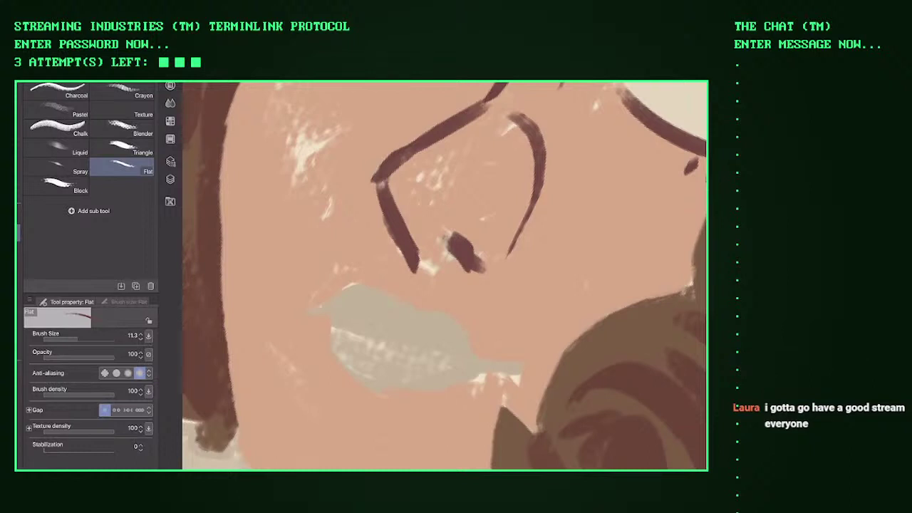
scroll(444, 276, "down", 5)
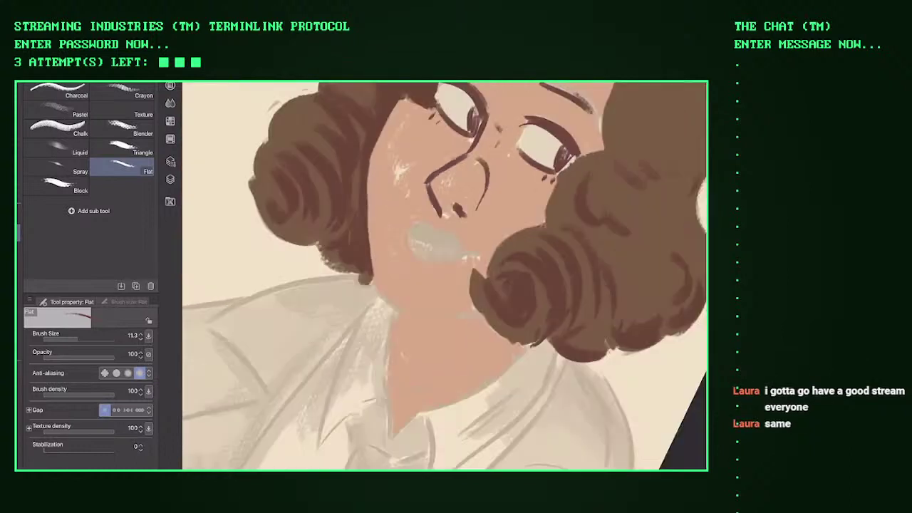
Step: Fill in both eyebrows with thick dark brown strokes over the pale sketch
scroll(444, 276, "up", 8)
left_click_drag(468, 141, 577, 200)
left_click_drag(322, 104, 373, 130)
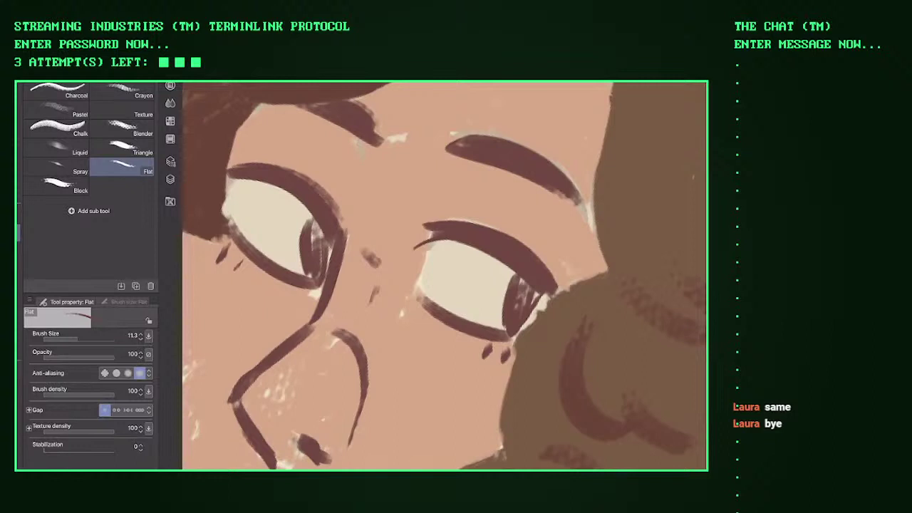
scroll(445, 276, "down", 5)
scroll(444, 275, "up", 2)
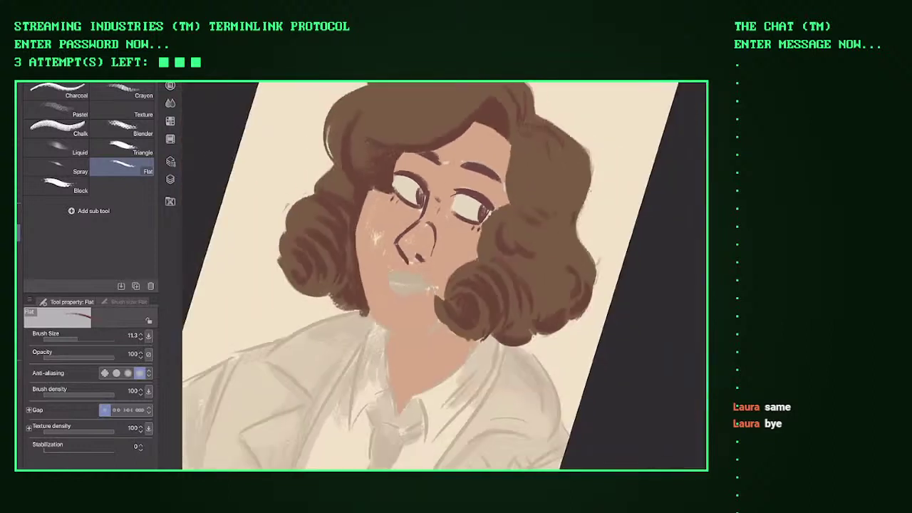
Step: Outline the upper and lower lips and draw the line between them in dark brown
scroll(412, 279, "up", 4)
left_click_drag(355, 242, 459, 265)
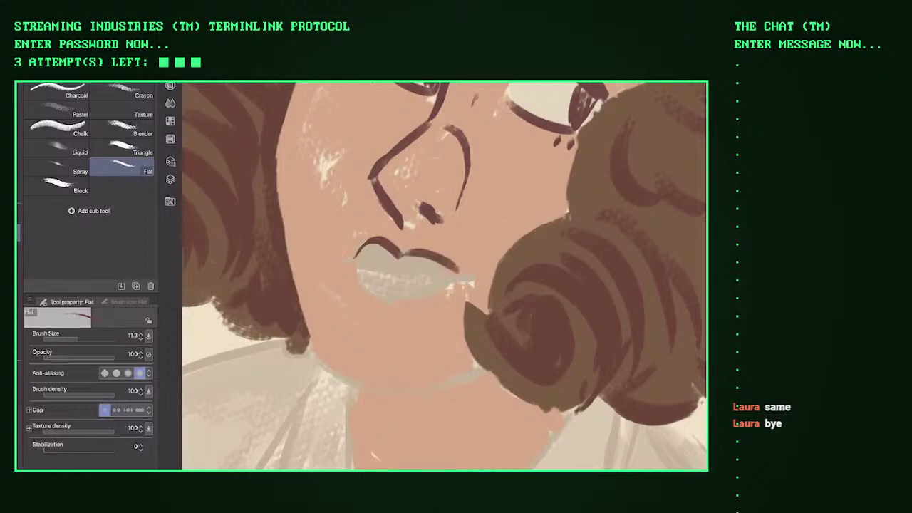
scroll(445, 276, "up", 3)
mouse_move(430, 236)
left_mouse_down()
mouse_move(329, 127)
mouse_move(391, 229)
left_mouse_up()
key("ctrl+z")
mouse_move(328, 158)
left_mouse_down()
mouse_move(355, 221)
mouse_move(418, 249)
left_mouse_up()
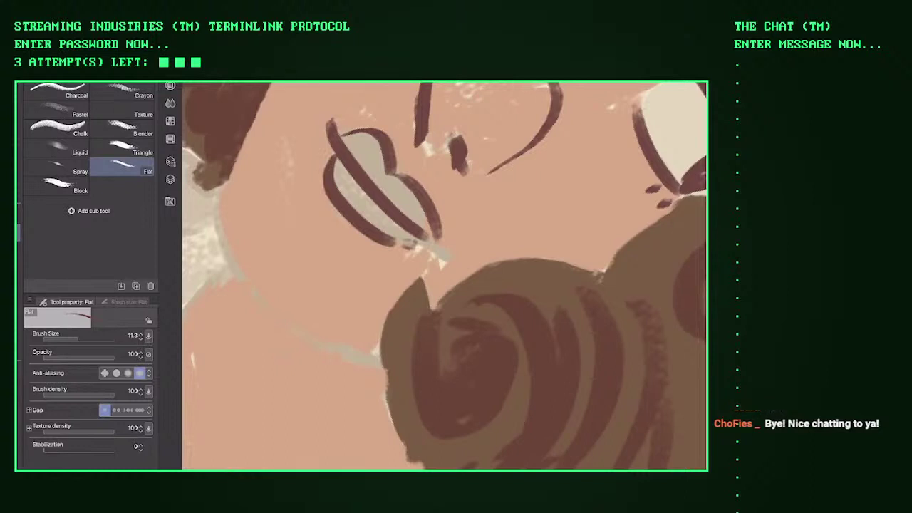
Step: Fill the lips completely with dark brown out to the mouth corner
left_click_drag(339, 184, 393, 241)
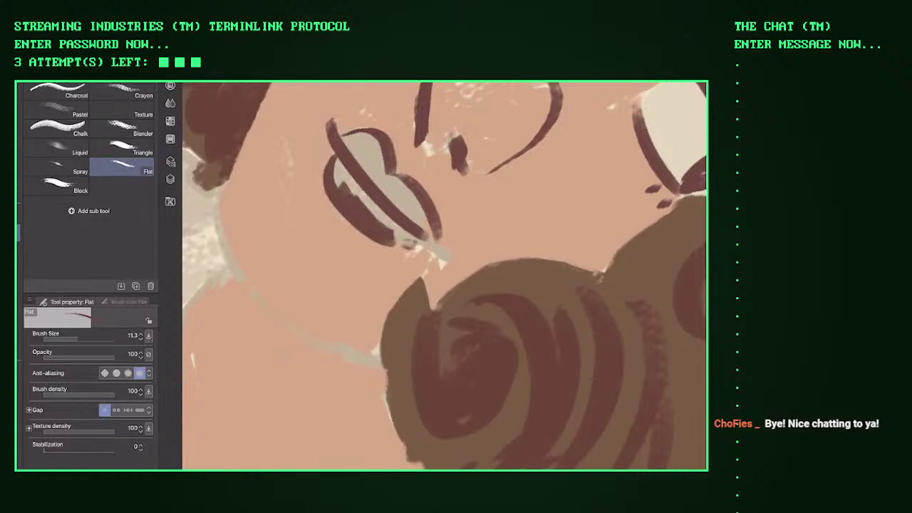
left_click_drag(335, 158, 381, 223)
left_click_drag(345, 128, 407, 217)
left_click_drag(392, 171, 422, 224)
left_click_drag(364, 191, 450, 257)
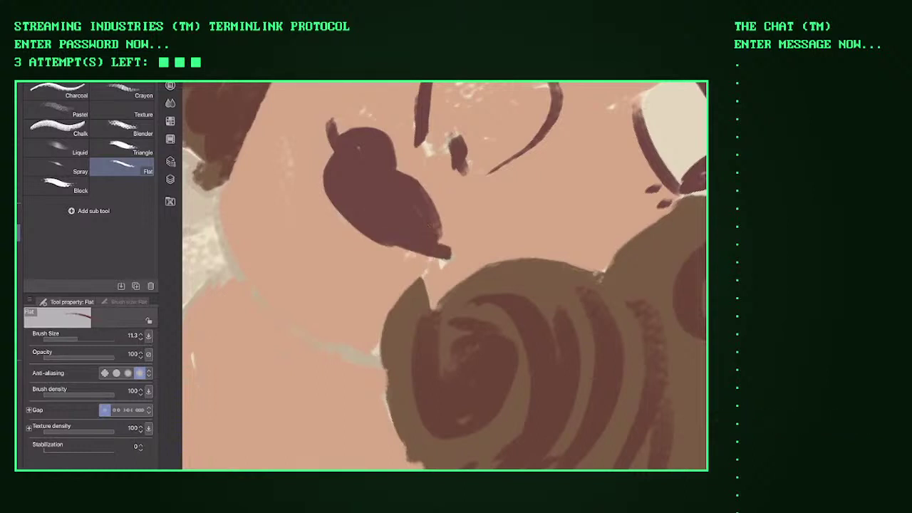
scroll(441, 275, "down", 5)
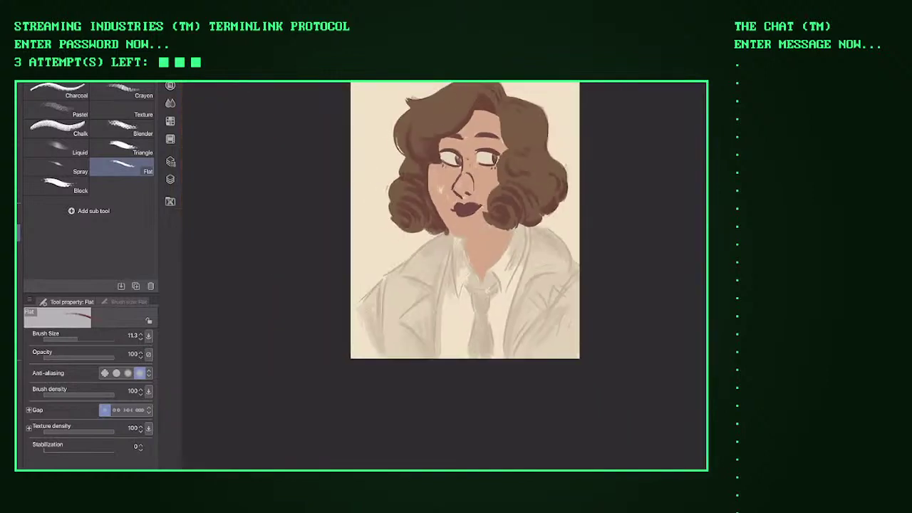
Step: Thicken the dark upper eyelid lines on both eyes
scroll(463, 185, "up", 5)
mouse_move(435, 142)
left_mouse_down()
mouse_move(499, 132)
mouse_move(540, 149)
mouse_move(570, 141)
left_mouse_up()
mouse_move(257, 138)
left_mouse_down()
mouse_move(296, 131)
mouse_move(351, 151)
left_mouse_up()
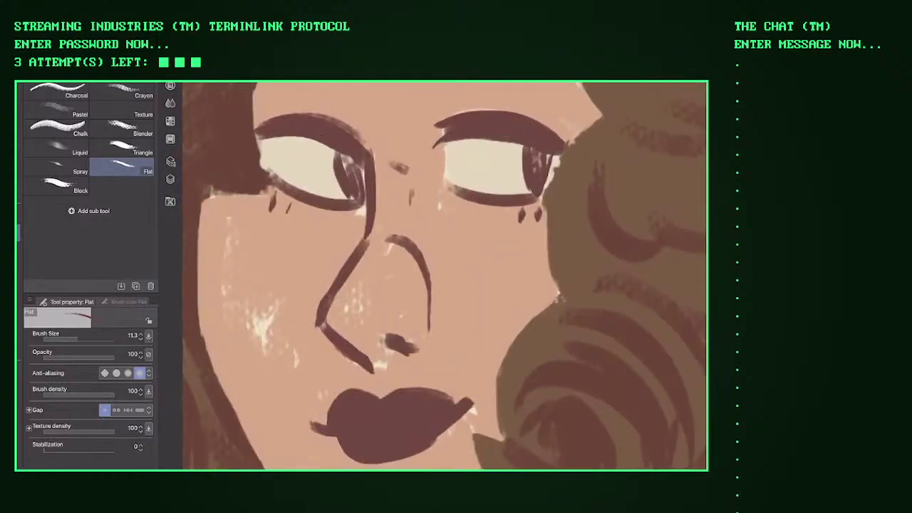
scroll(441, 276, "down", 5)
scroll(441, 276, "up", 5)
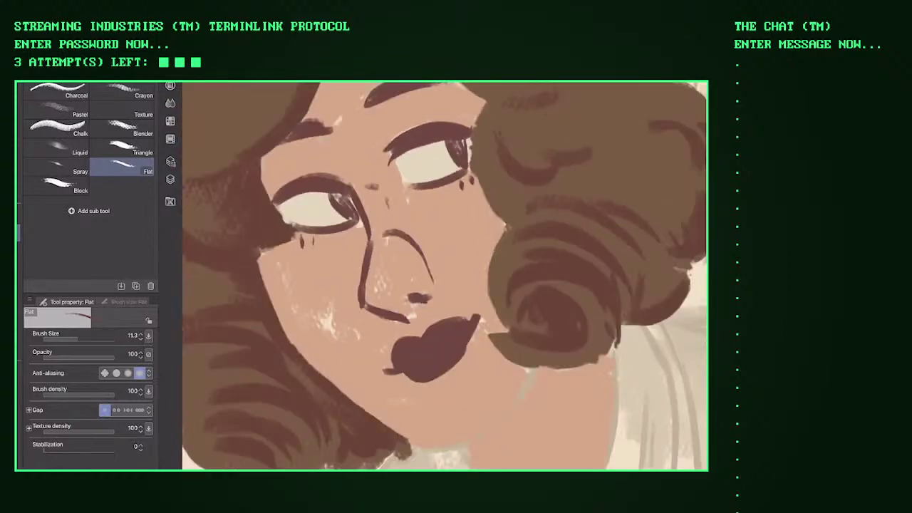
Step: Draw the dark brown jawline beneath the mouth and two crease lines on the neck
scroll(441, 276, "down", 5)
scroll(442, 276, "up", 6)
scroll(442, 276, "up", 1)
scroll(442, 276, "up", 6)
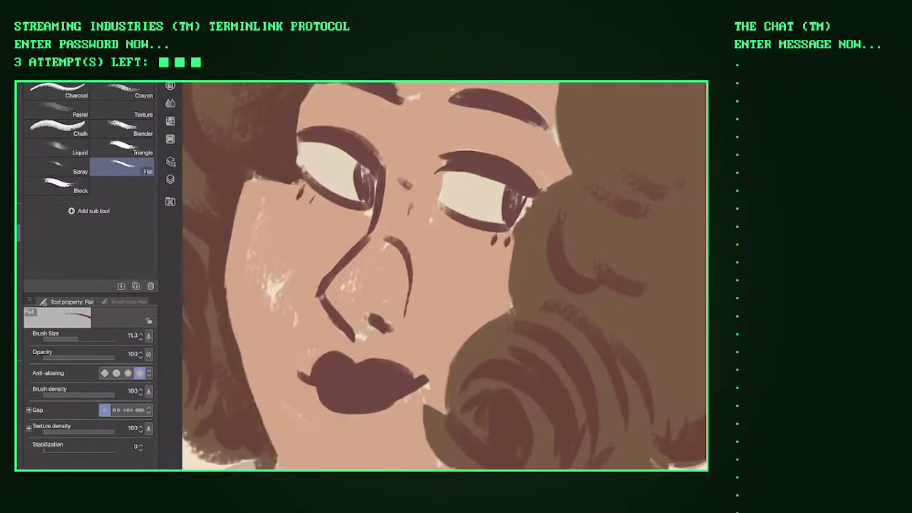
scroll(442, 275, "down", 5)
scroll(441, 276, "up", 8)
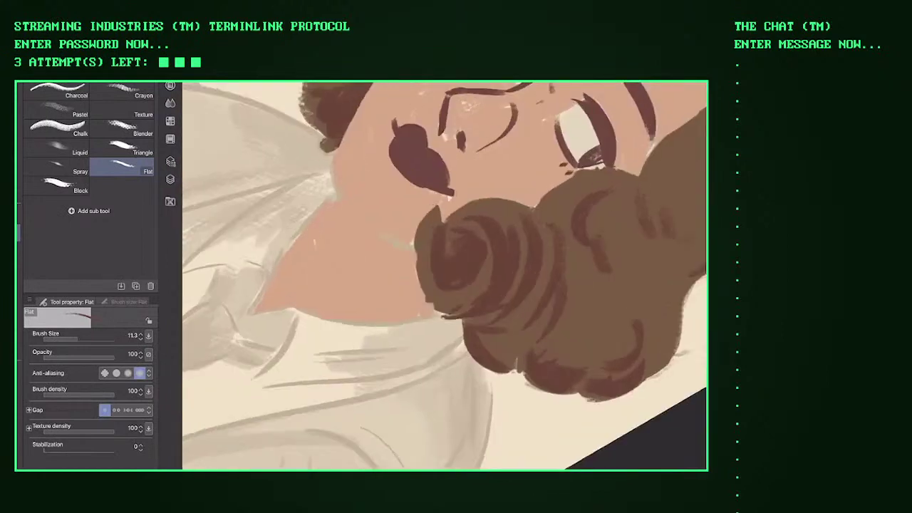
scroll(442, 276, "down", 5)
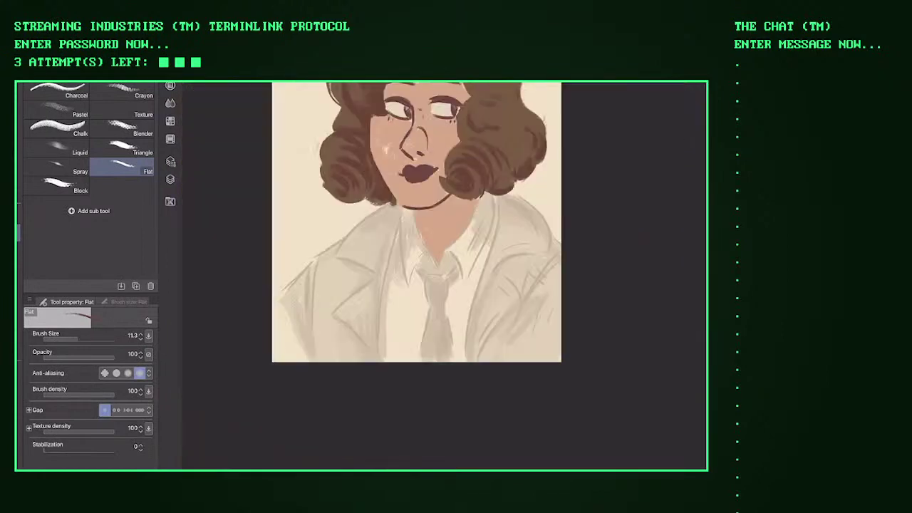
scroll(441, 275, "up", 5)
scroll(442, 275, "down", 5)
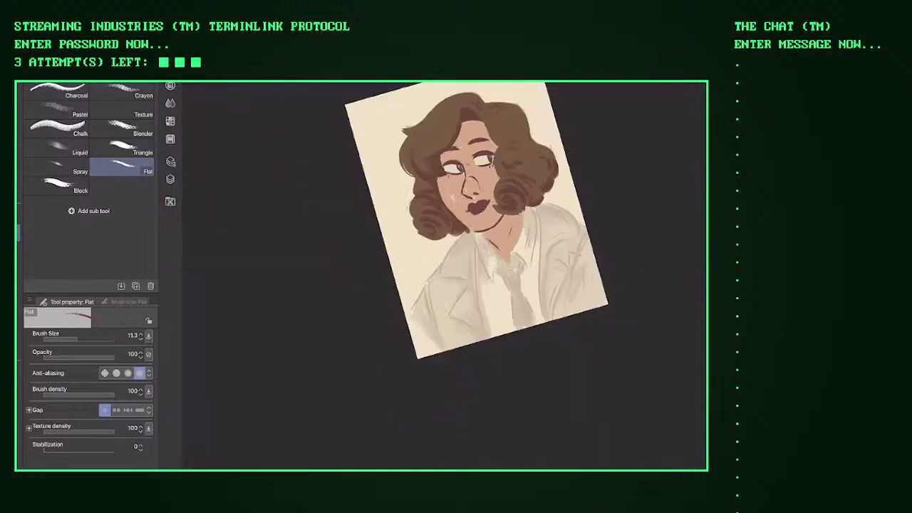
scroll(442, 276, "up", 6)
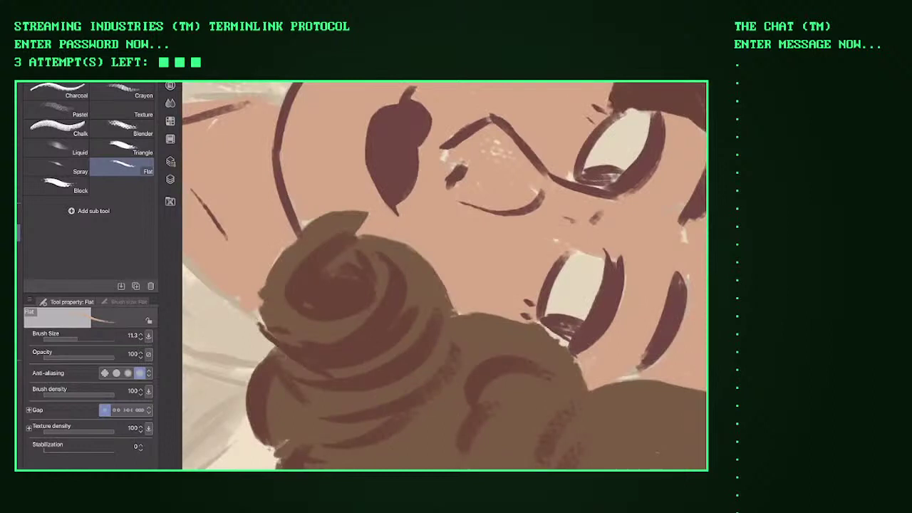
scroll(444, 276, "down", 5)
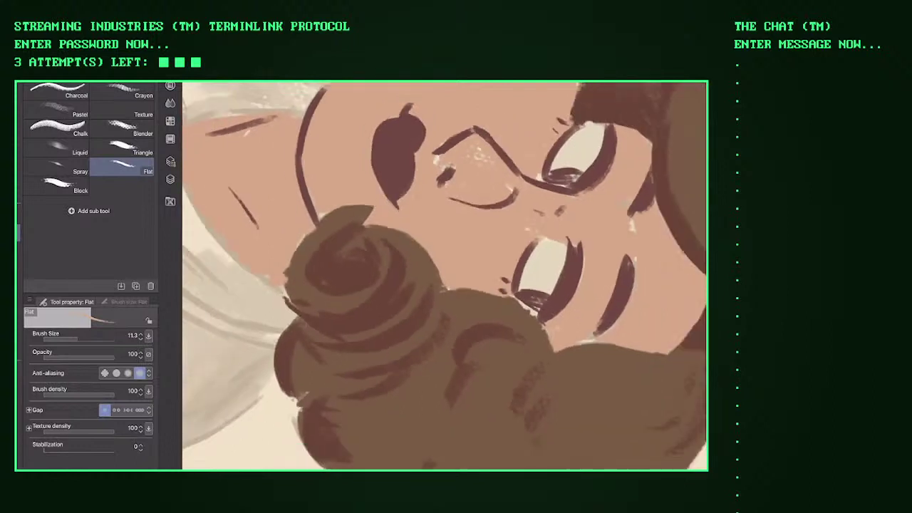
Step: Handwrite "Gnskall" and a viewer's nickname in skin tone on the background beside the hair
scroll(444, 276, "up", 5)
mouse_move(560, 142)
left_mouse_down()
mouse_move(576, 186)
mouse_move(617, 171)
mouse_move(596, 188)
left_mouse_up()
left_click_drag(621, 156, 603, 193)
scroll(444, 276, "down", 2)
mouse_move(527, 164)
left_mouse_down()
mouse_move(521, 209)
mouse_move(555, 203)
mouse_move(576, 176)
left_mouse_up()
mouse_move(590, 167)
left_mouse_down()
mouse_move(586, 210)
mouse_move(601, 212)
left_mouse_up()
left_click(521, 265)
mouse_move(501, 235)
left_mouse_down()
mouse_move(492, 258)
mouse_move(547, 271)
left_mouse_up()
mouse_move(546, 245)
left_mouse_down()
mouse_move(560, 274)
mouse_move(585, 274)
left_mouse_up()
left_click_drag(597, 224, 592, 241)
Step: Handwrite "sleep well!" below the greeting on the background, redoing the first strokes of "well"
left_click_drag(509, 295, 528, 328)
left_click_drag(544, 292, 529, 328)
mouse_move(570, 297)
left_mouse_down()
mouse_move(564, 318)
mouse_move(574, 325)
left_mouse_up()
left_click_drag(576, 317, 607, 332)
left_click_drag(535, 357, 579, 385)
left_click_drag(584, 359, 603, 382)
key("ctrl+z")
key("ctrl+z")
key("ctrl+z")
left_click_drag(536, 359, 574, 361)
mouse_move(580, 372)
left_mouse_down()
mouse_move(589, 367)
mouse_move(602, 390)
left_mouse_up()
left_click_drag(609, 354, 607, 396)
left_click_drag(625, 336, 618, 398)
left_click_drag(644, 315, 636, 381)
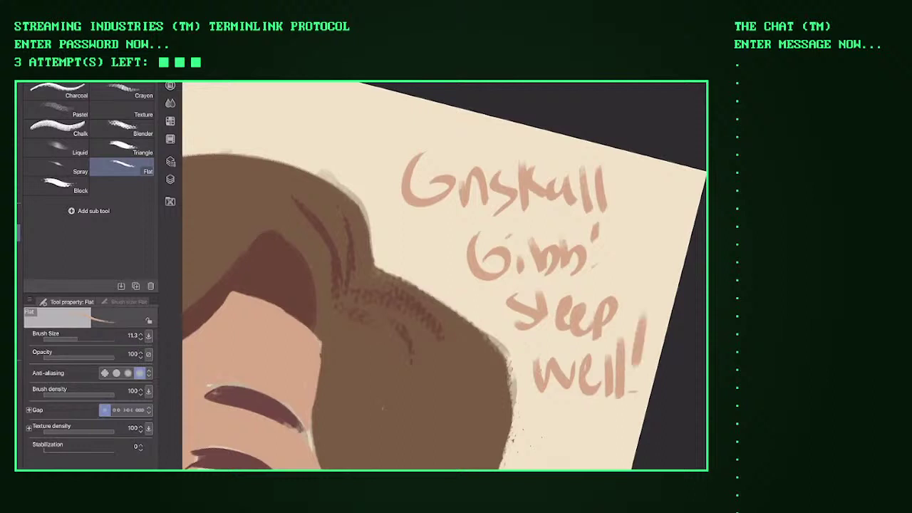
scroll(441, 278, "down", 3)
scroll(441, 278, "up", 4)
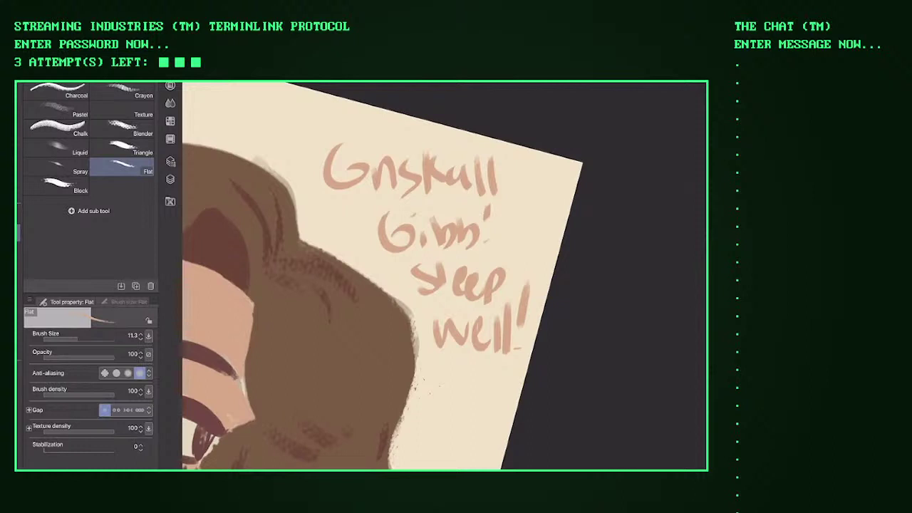
Step: Undo all the handwritten greeting strokes on the background
key("ctrl+z")
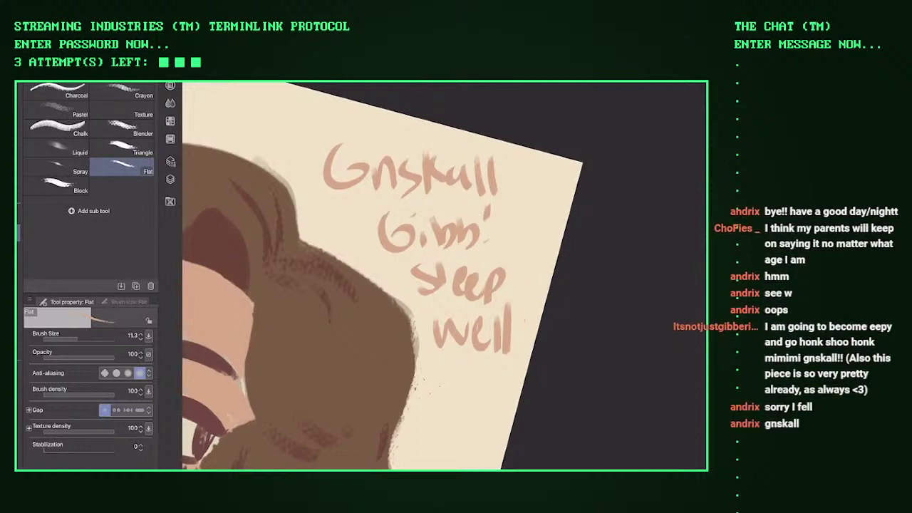
key("ctrl+z")
key("ctrl+z")
key("ctrl+z")
key("ctrl+z")
key("ctrl+z")
key("ctrl+z")
key("ctrl+z")
key("ctrl+z")
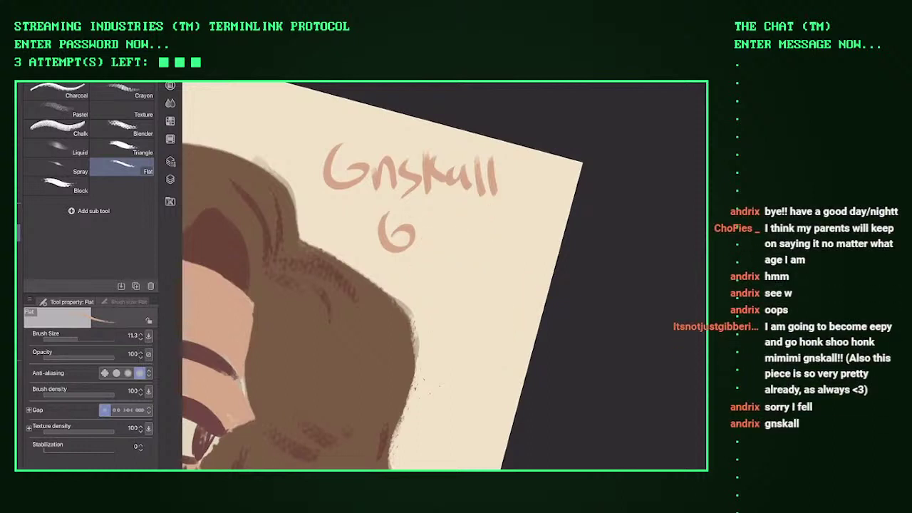
key("ctrl+z")
key("ctrl+z")
key("ctrl+z")
key("ctrl+z")
key("ctrl+z")
key("ctrl+z")
key("ctrl+z")
key("ctrl+z")
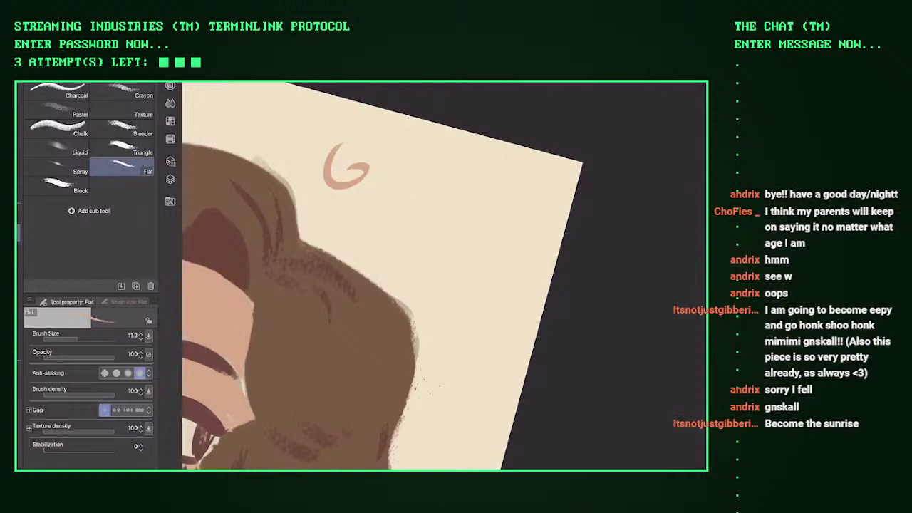
key("ctrl+z")
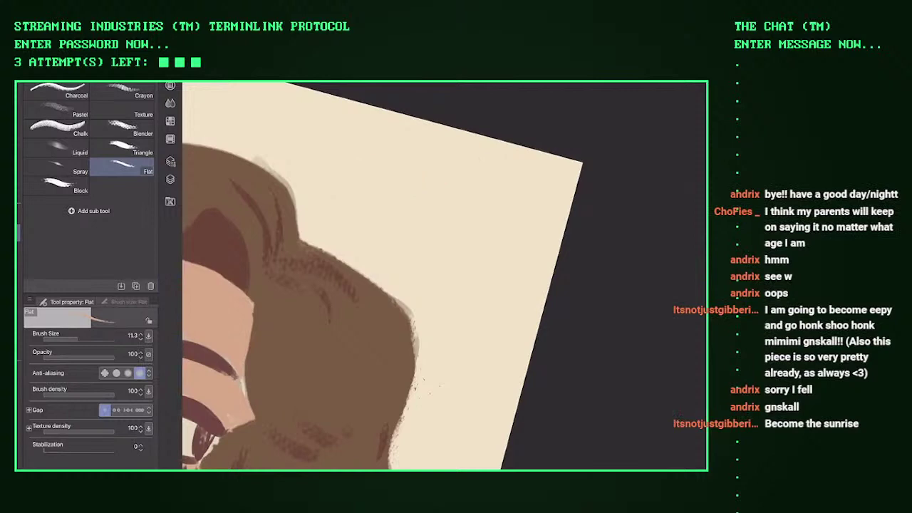
Step: Cover the stray light patches on the nose and around the eyebrows with skin tone
scroll(444, 276, "up", 5)
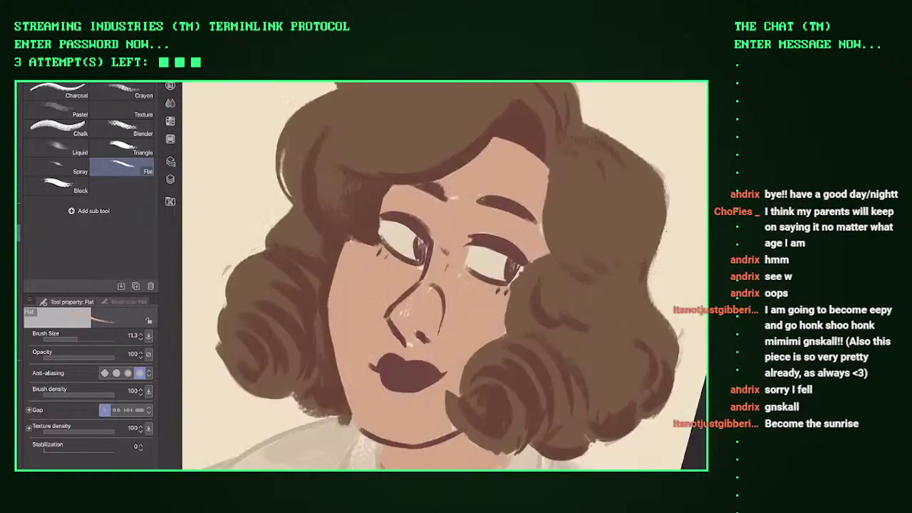
key("ctrl+z")
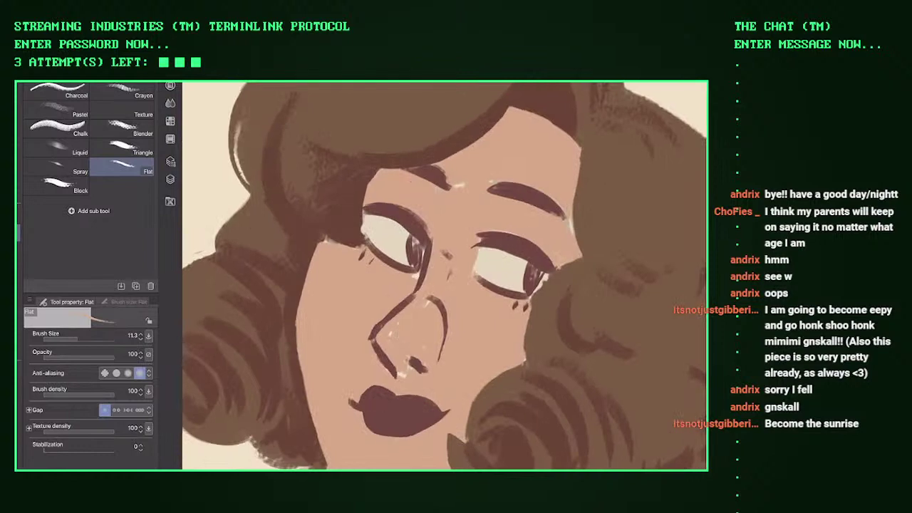
key("ctrl+z")
key("ctrl+z")
key("ctrl+z")
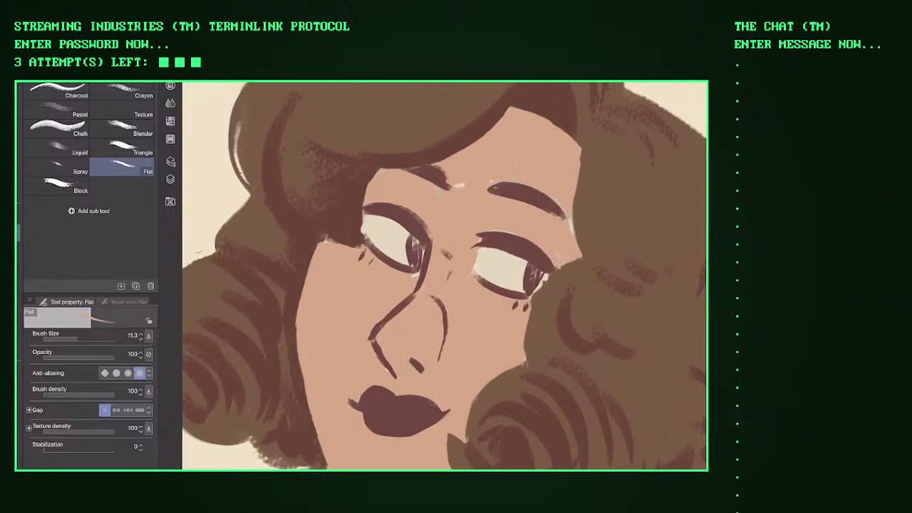
key("ctrl+z")
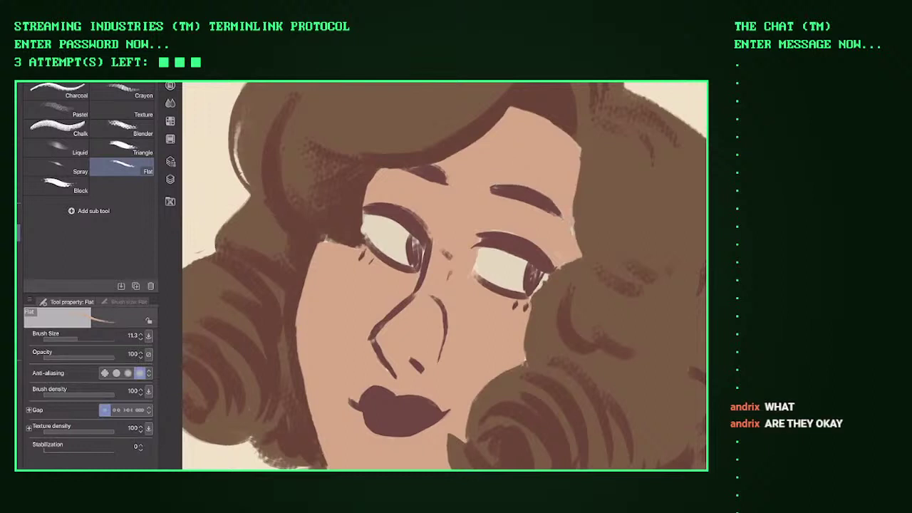
Step: Paint skin tone over the pale edge between the temple and the hair beside the eye
scroll(444, 276, "up", 3)
left_click_drag(499, 243, 520, 299)
mouse_move(499, 214)
left_mouse_down()
mouse_move(510, 285)
mouse_move(521, 292)
left_mouse_up()
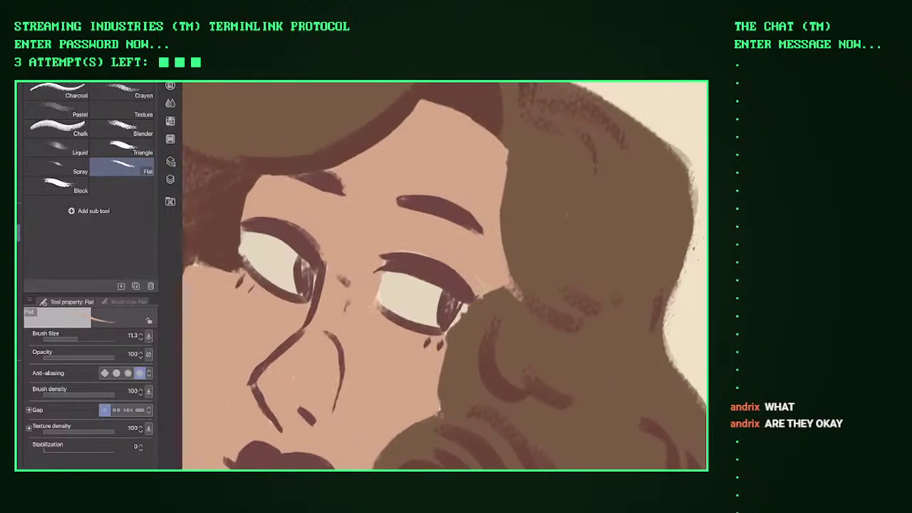
scroll(444, 276, "down", 3)
scroll(444, 277, "up", 2)
scroll(444, 276, "up", 3)
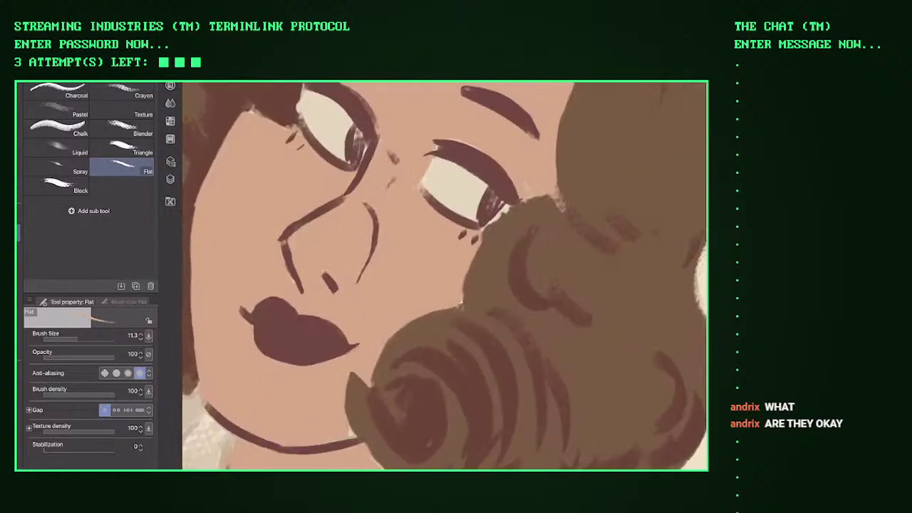
Step: Touch up the remaining uneven edges of the face with skin-tone strokes
scroll(443, 277, "down", 3)
scroll(444, 276, "up", 3)
mouse_move(550, 232)
left_mouse_down()
mouse_move(553, 284)
mouse_move(570, 323)
left_mouse_up()
scroll(444, 277, "down", 3)
scroll(443, 276, "up", 3)
mouse_move(513, 235)
left_mouse_down()
mouse_move(520, 366)
mouse_move(548, 398)
left_mouse_up()
scroll(443, 277, "down", 3)
mouse_move(453, 252)
left_mouse_down()
mouse_move(477, 309)
mouse_move(557, 329)
left_mouse_up()
scroll(444, 276, "down", 3)
scroll(444, 277, "down", 1)
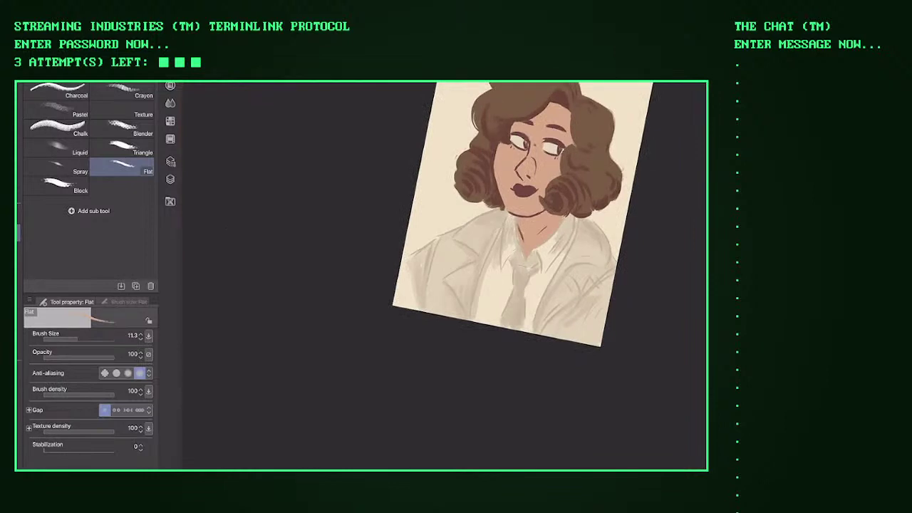
scroll(444, 276, "up", 5)
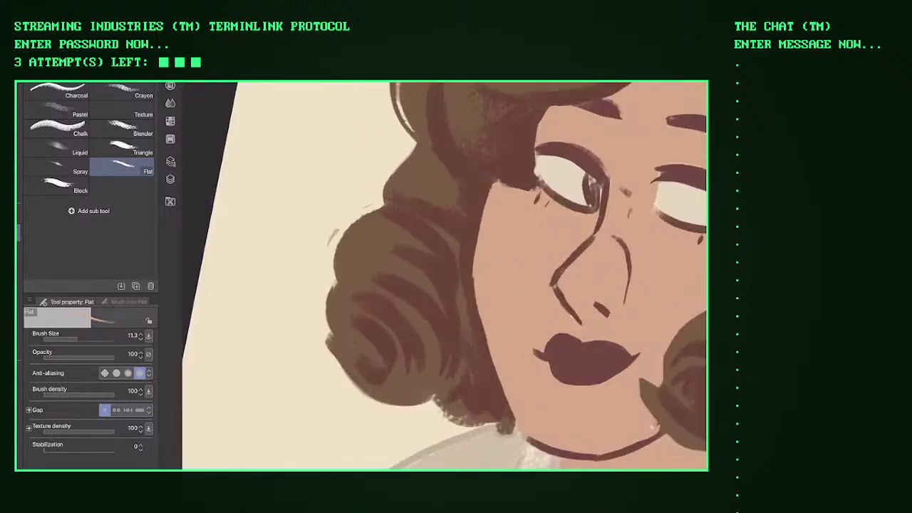
Step: Clean up the edges of the eye beside the large front curl with skin-tone strokes
scroll(443, 276, "up", 5)
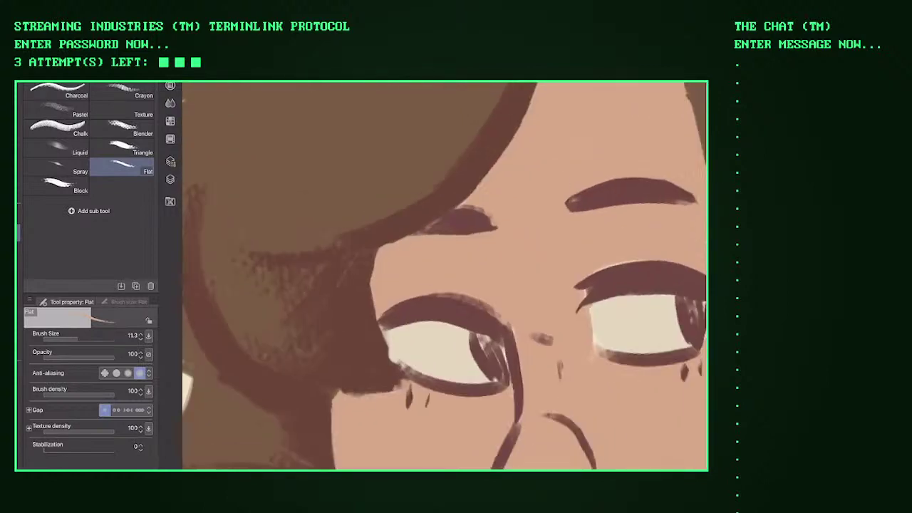
scroll(443, 277, "down", 5)
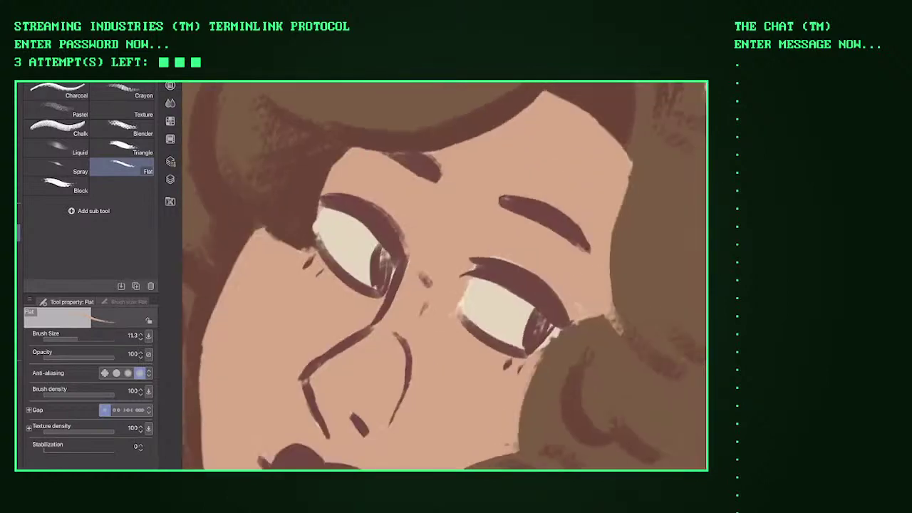
scroll(444, 277, "up", 3)
scroll(524, 155, "up", 5)
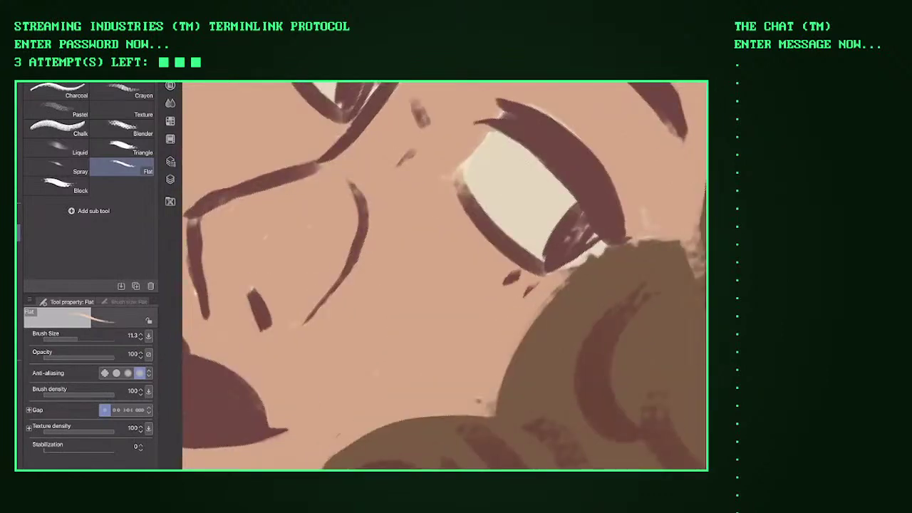
left_click_drag(527, 255, 542, 263)
left_click_drag(473, 143, 475, 167)
mouse_move(502, 126)
left_mouse_down()
mouse_move(476, 148)
mouse_move(550, 171)
mouse_move(577, 200)
left_mouse_up()
scroll(444, 276, "down", 5)
Step: Sample the dark brown and thicken the inner end of the upper eyelid on the eye beside the front curl
scroll(444, 275, "up", 5)
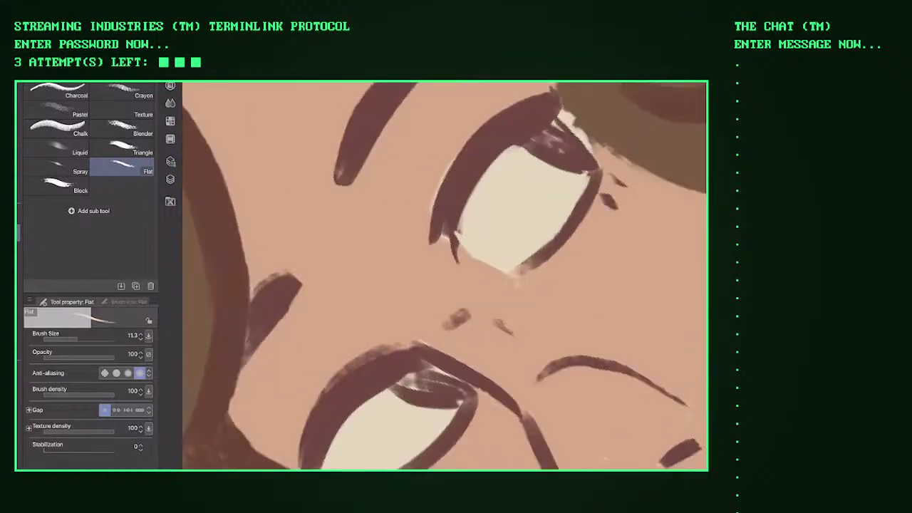
scroll(444, 276, "up", 1)
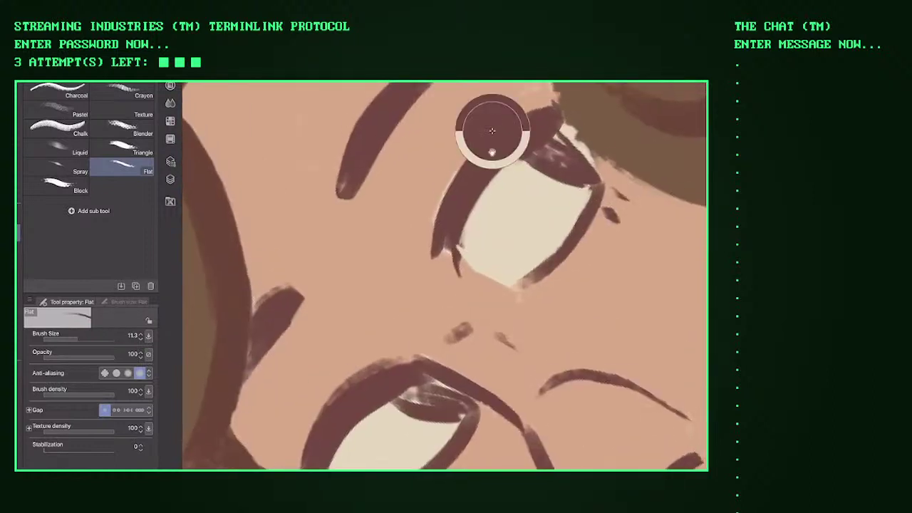
left_click_drag(453, 271, 475, 199)
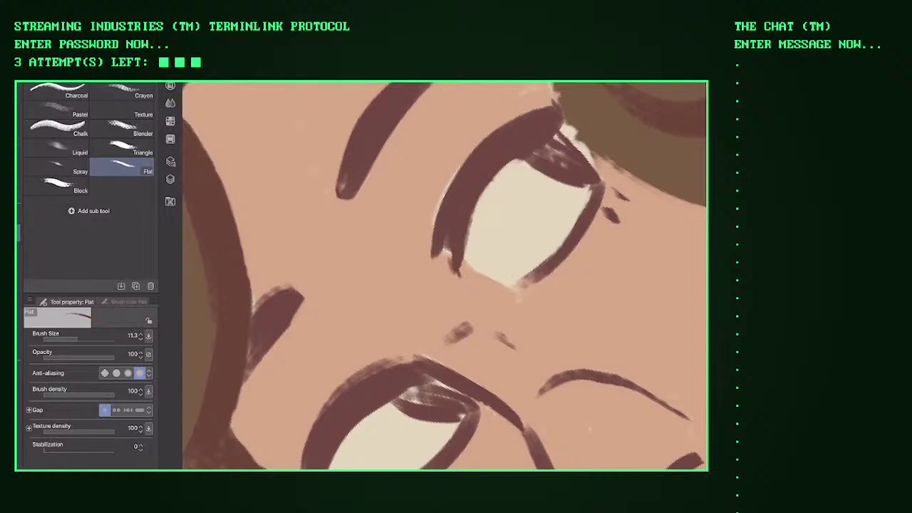
left_click_drag(517, 161, 467, 241)
scroll(444, 276, "down", 6)
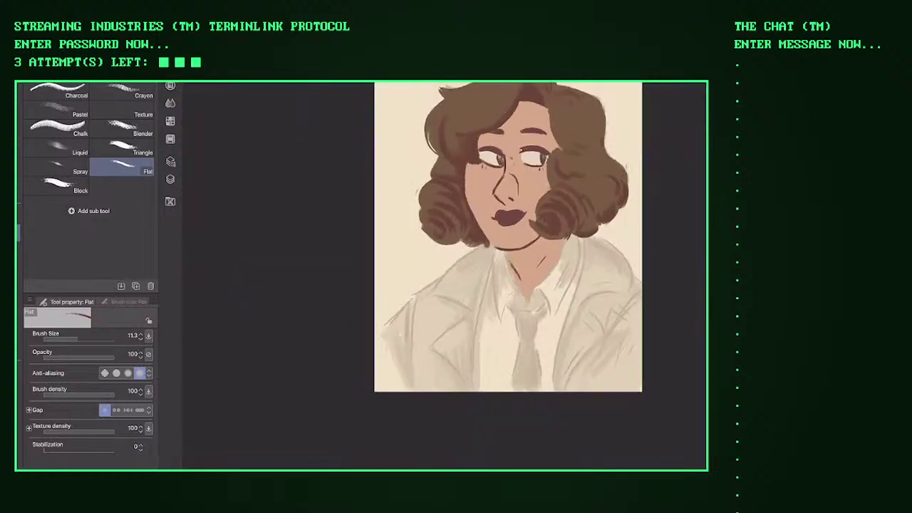
Step: Fill the sketchy iris of the eye beside the front curl solid dark brown and smooth its edge
scroll(444, 275, "up", 3)
scroll(444, 276, "down", 3)
scroll(444, 276, "up", 7)
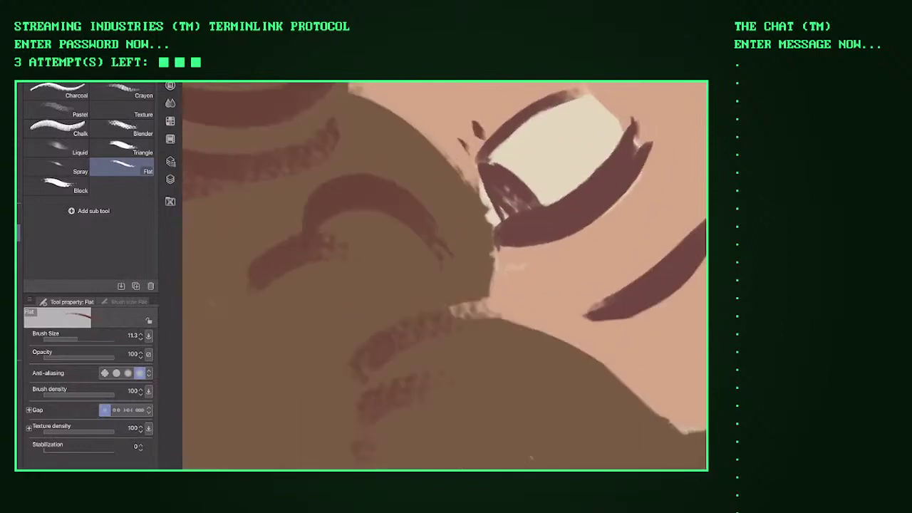
left_click_drag(492, 204, 472, 153)
mouse_move(508, 221)
left_mouse_down()
mouse_move(471, 161)
mouse_move(469, 181)
left_mouse_up()
left_click_drag(512, 207, 490, 169)
mouse_move(521, 203)
left_mouse_down()
mouse_move(503, 165)
mouse_move(524, 184)
left_mouse_up()
left_click_drag(546, 204, 501, 165)
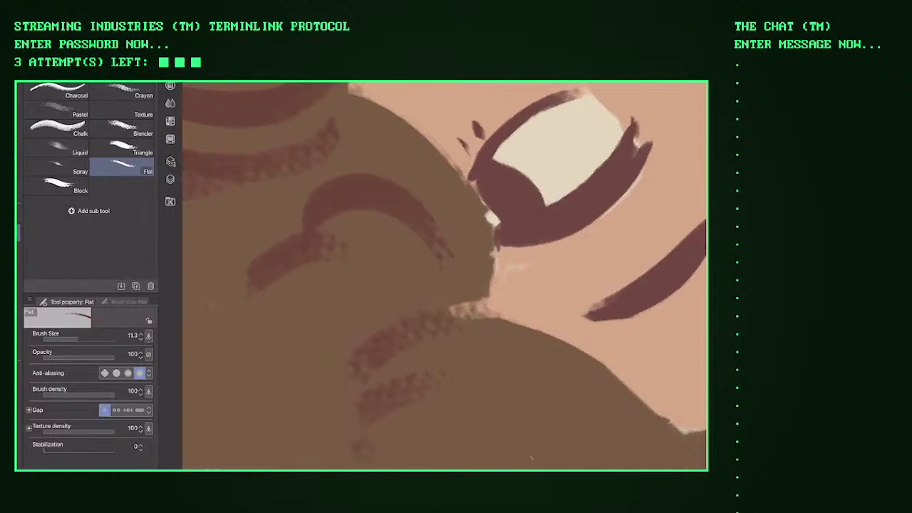
scroll(444, 276, "down", 5)
scroll(444, 275, "up", 5)
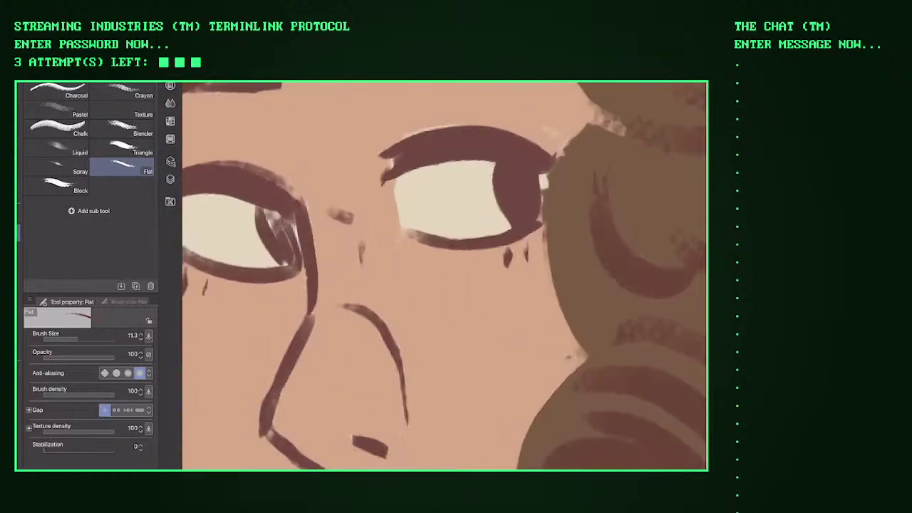
left_click_drag(503, 213, 509, 222)
Step: Fill the iris of the eye next to the nose bridge line solid dark brown and refine its lid outline
left_click_drag(371, 285, 655, 199)
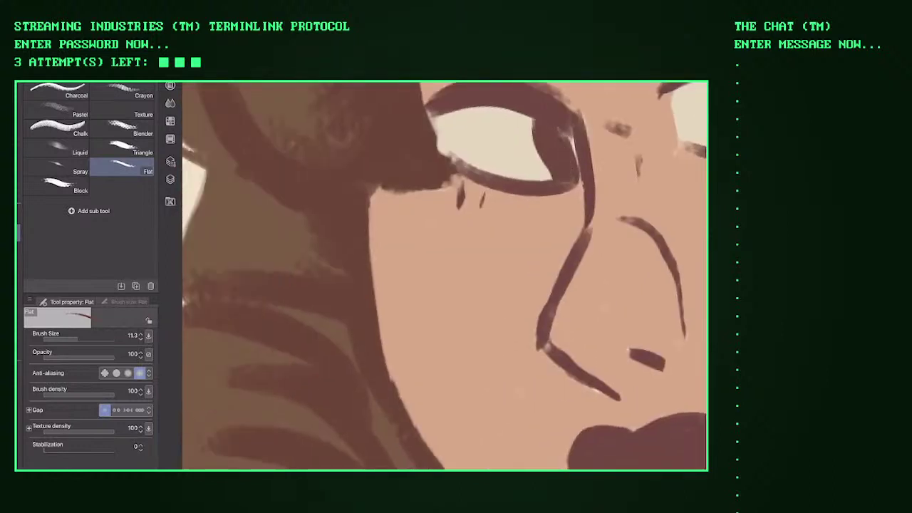
left_click_drag(542, 345, 402, 389)
left_click_drag(503, 172, 513, 218)
left_click_drag(519, 185, 525, 235)
left_click_drag(495, 168, 492, 242)
left_click_drag(528, 186, 528, 204)
mouse_move(496, 161)
left_mouse_down()
mouse_move(484, 230)
mouse_move(483, 192)
mouse_move(489, 235)
left_mouse_up()
mouse_move(398, 168)
left_mouse_down()
mouse_move(455, 234)
mouse_move(517, 248)
left_mouse_up()
left_click_drag(395, 114, 406, 110)
left_click_drag(499, 121, 540, 177)
mouse_move(479, 106)
left_mouse_down()
mouse_move(509, 124)
mouse_move(546, 181)
mouse_move(544, 209)
left_mouse_up()
scroll(442, 278, "down", 5)
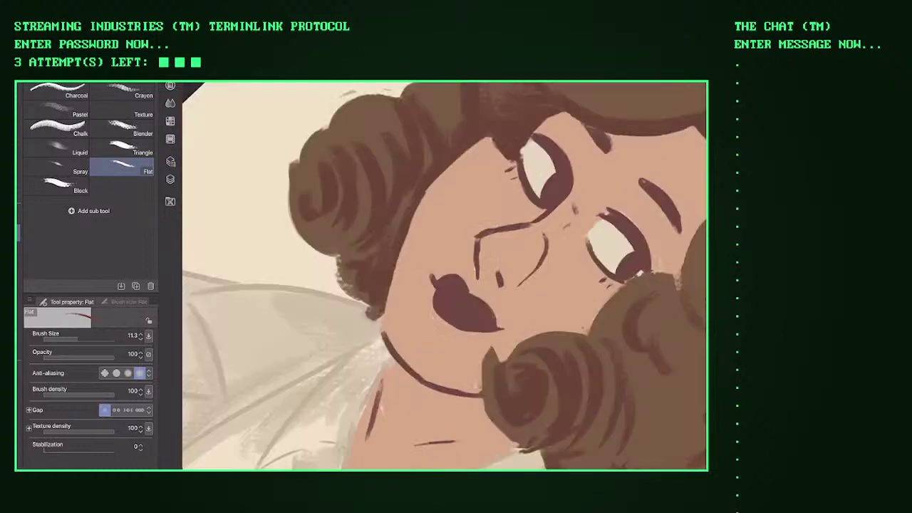
Step: Trim the inner corner of the upper eyelid on the eye beside the front curl with skin tone
scroll(570, 185, "up", 5)
scroll(570, 185, "up", 1)
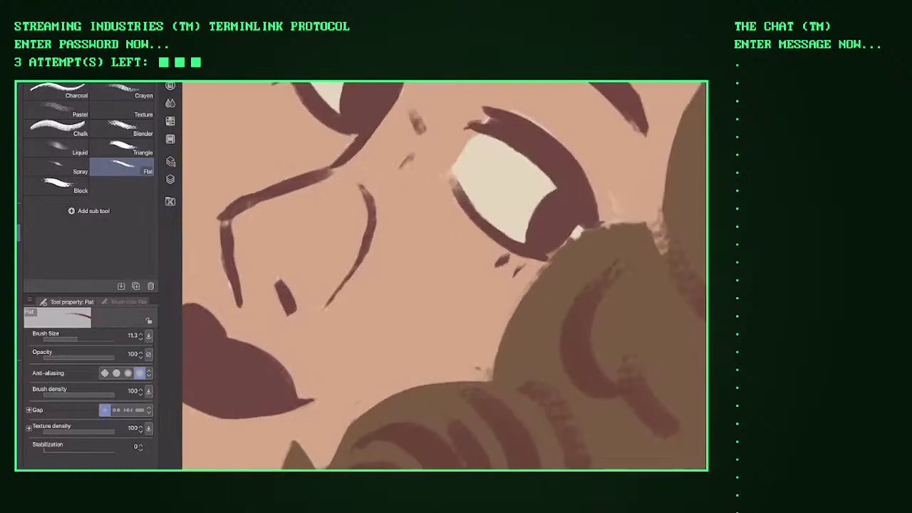
scroll(442, 278, "down", 5)
scroll(513, 242, "up", 5)
left_click_drag(459, 265, 466, 289)
scroll(442, 278, "up", 1)
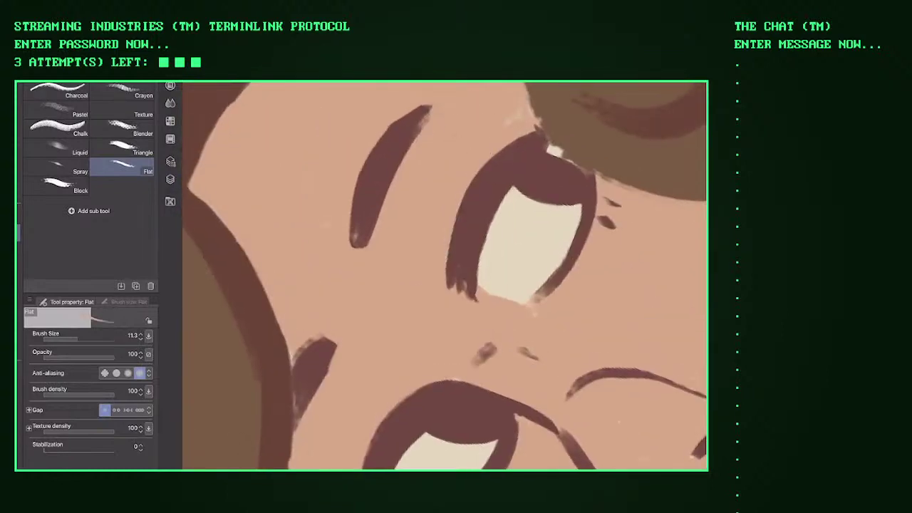
scroll(442, 278, "down", 3)
left_click_drag(529, 161, 534, 187)
scroll(442, 278, "down", 2)
scroll(445, 276, "down", 2)
key("asciicircum")
key("asciicircum")
key("asciicircum")
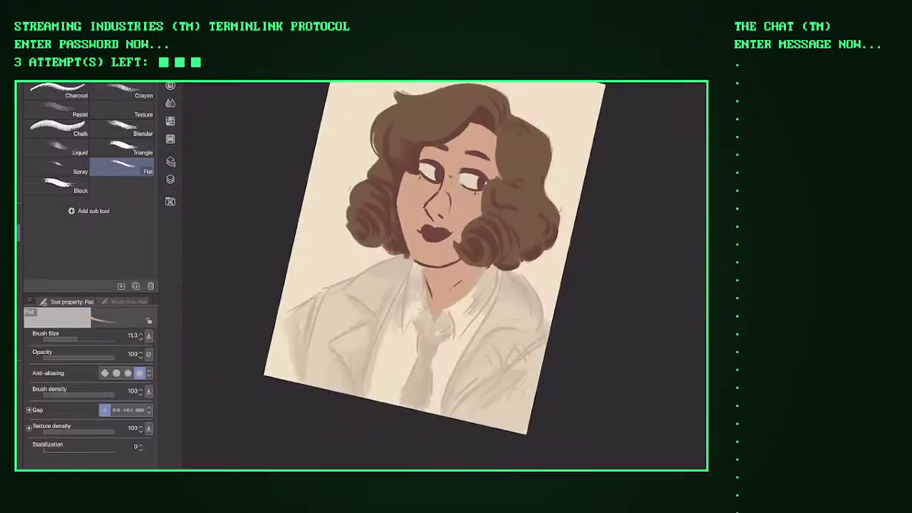
Step: Slim the lower lid line of the eye by the nose bridge and cover the dark marks between the eyes with skin tone
scroll(445, 276, "up", 6)
scroll(442, 278, "up", 2)
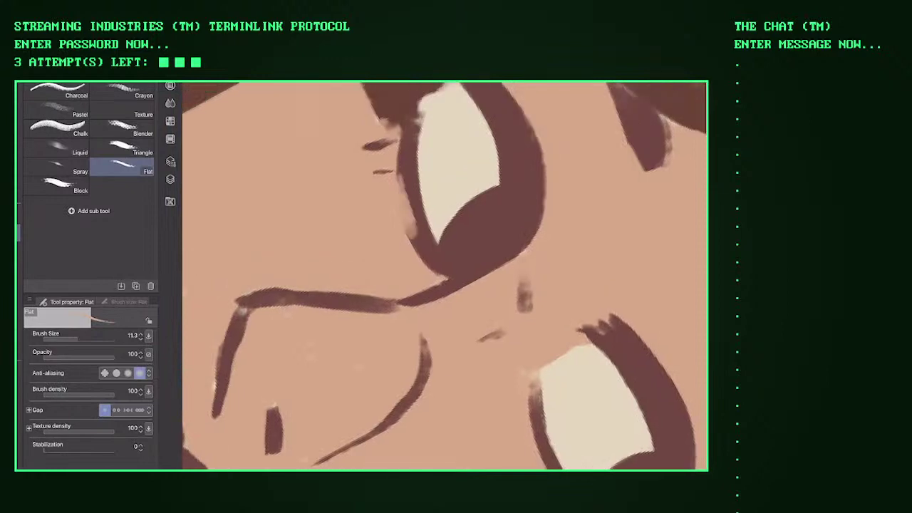
left_click_drag(425, 255, 442, 274)
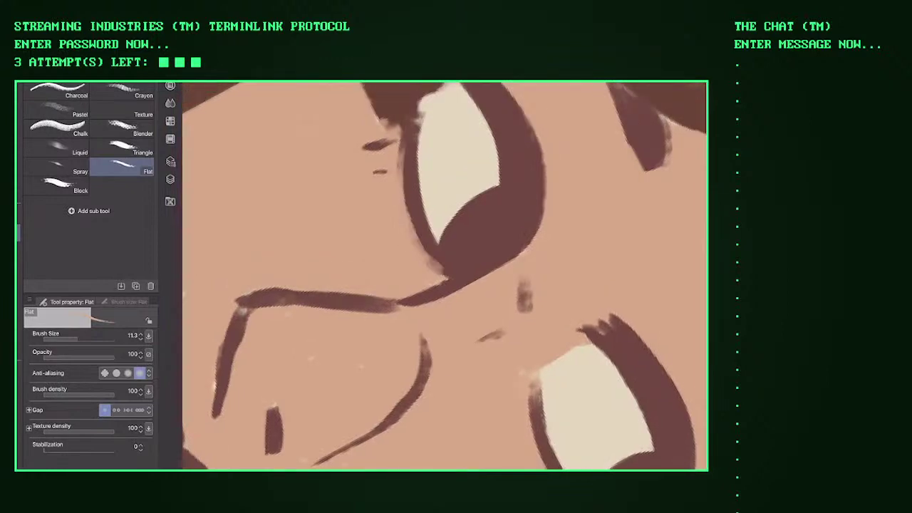
key("minus")
key("minus")
key("minus")
scroll(445, 276, "down", 3)
scroll(445, 276, "up", 3)
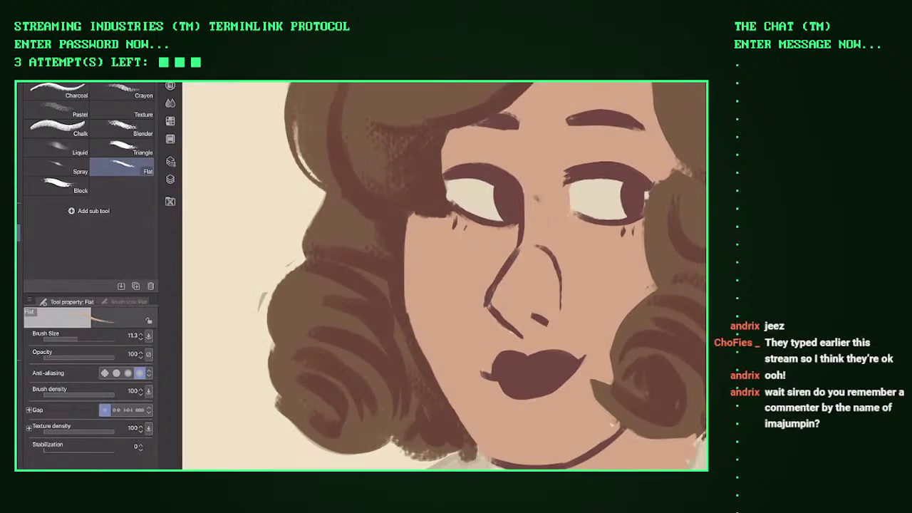
Step: Thin the dark outline around the tip of the nose with skin-tone strokes
key("asciicircum")
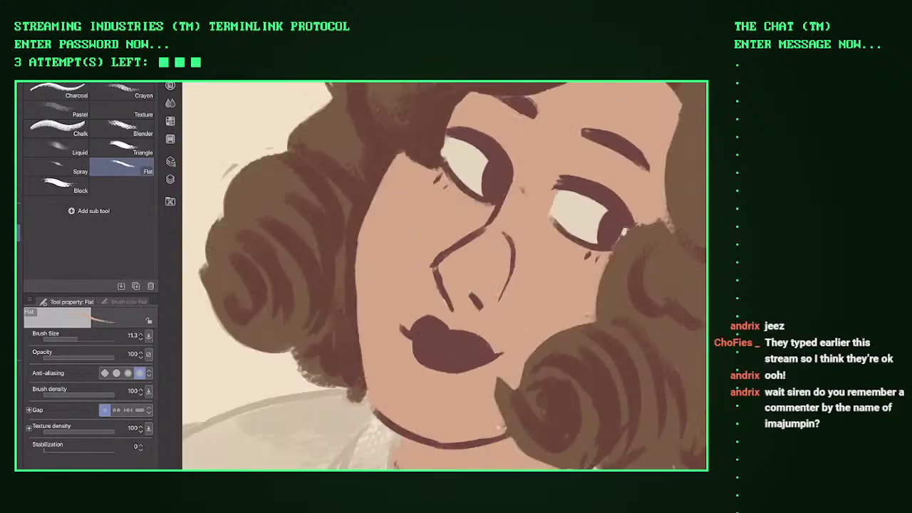
key("asciicircum")
scroll(444, 276, "up", 1)
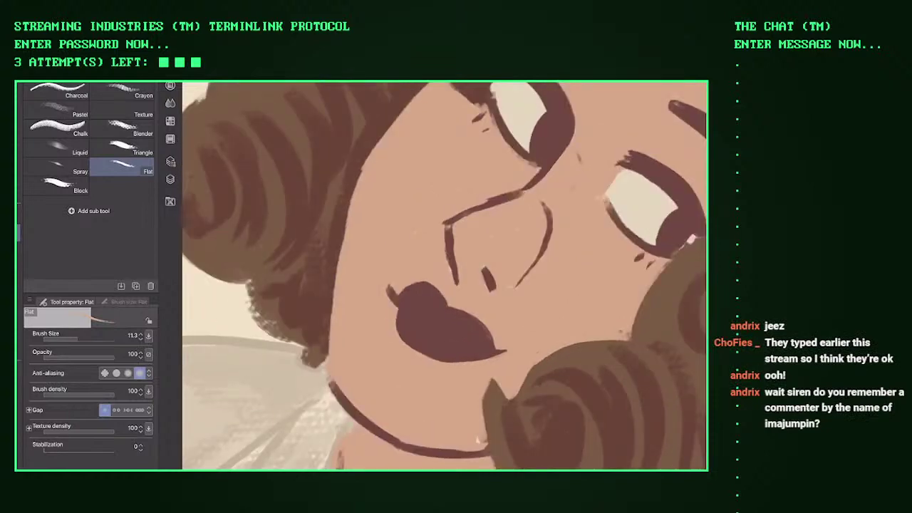
mouse_move(472, 207)
left_mouse_down()
mouse_move(448, 221)
mouse_move(456, 283)
left_mouse_up()
mouse_move(449, 252)
left_mouse_down()
mouse_move(458, 285)
mouse_move(451, 273)
left_mouse_up()
key("ctrl+0")
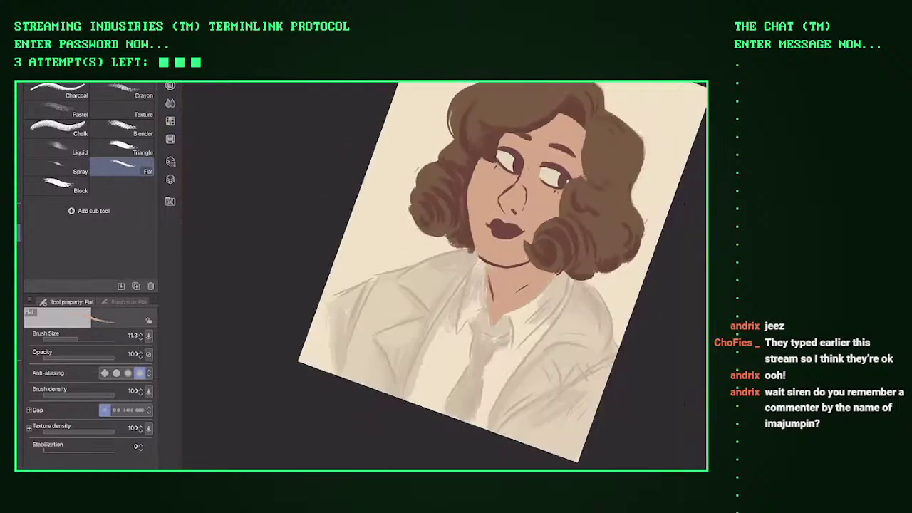
Step: Slim the nostril mark and the remaining nose contour with skin tone
scroll(575, 165, "up", 5)
left_click_drag(470, 191, 476, 207)
key("ctrl+0")
scroll(444, 276, "up", 5)
key("ctrl+0")
scroll(444, 275, "up", 2)
scroll(444, 275, "down", 2)
left_click_drag(492, 107, 541, 171)
left_click_drag(463, 121, 530, 199)
scroll(444, 276, "up", 1)
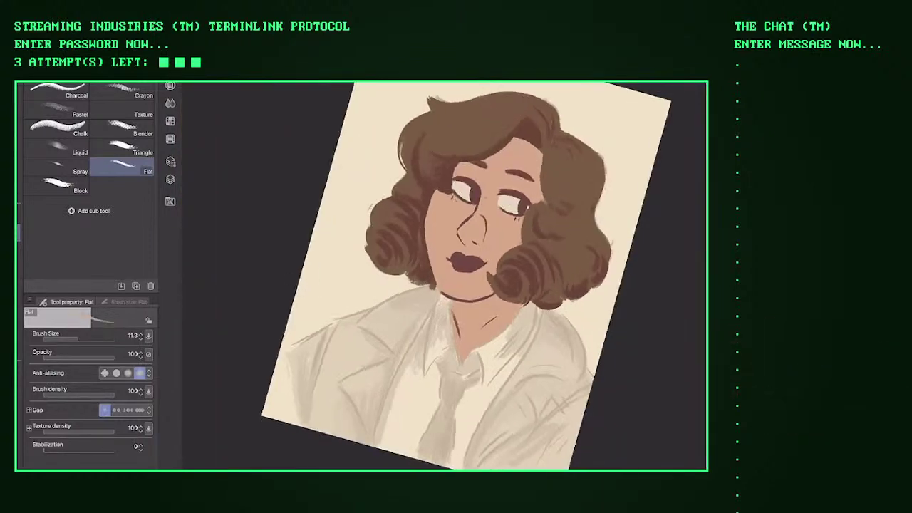
Step: Choose a redder skin shade and paint it along the underside and far side of the nose
scroll(499, 238, "up", 4)
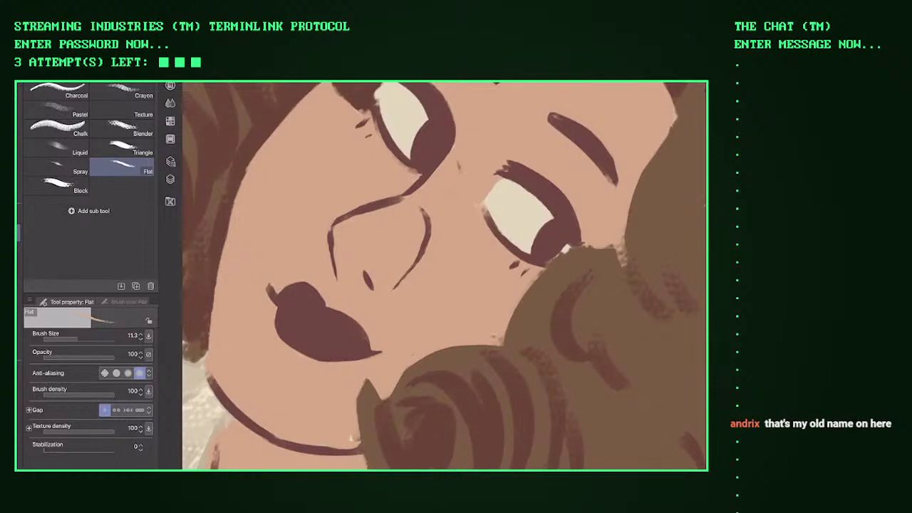
key("Tab")
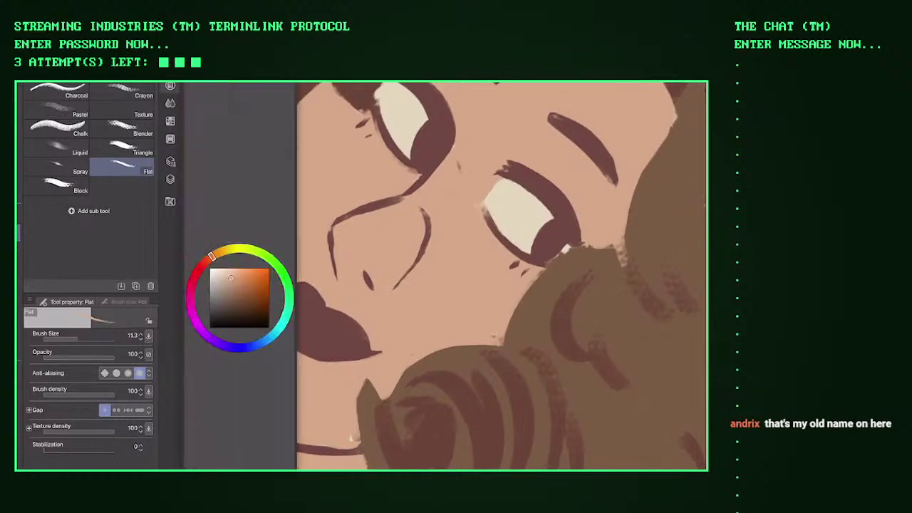
left_click(211, 258)
left_click(234, 280)
key("Tab")
left_click_drag(348, 239, 345, 285)
left_click_drag(441, 285, 470, 256)
mouse_move(363, 235)
left_mouse_down()
mouse_move(360, 246)
mouse_move(357, 221)
mouse_move(371, 253)
mouse_move(371, 208)
mouse_move(360, 218)
mouse_move(376, 239)
left_mouse_up()
mouse_move(377, 205)
left_mouse_down()
mouse_move(366, 266)
mouse_move(410, 266)
left_mouse_up()
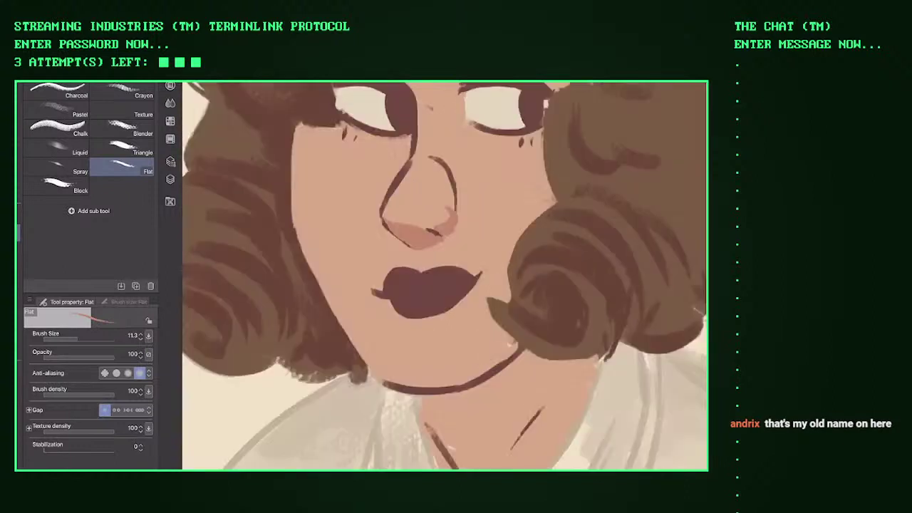
left_click_drag(436, 161, 449, 208)
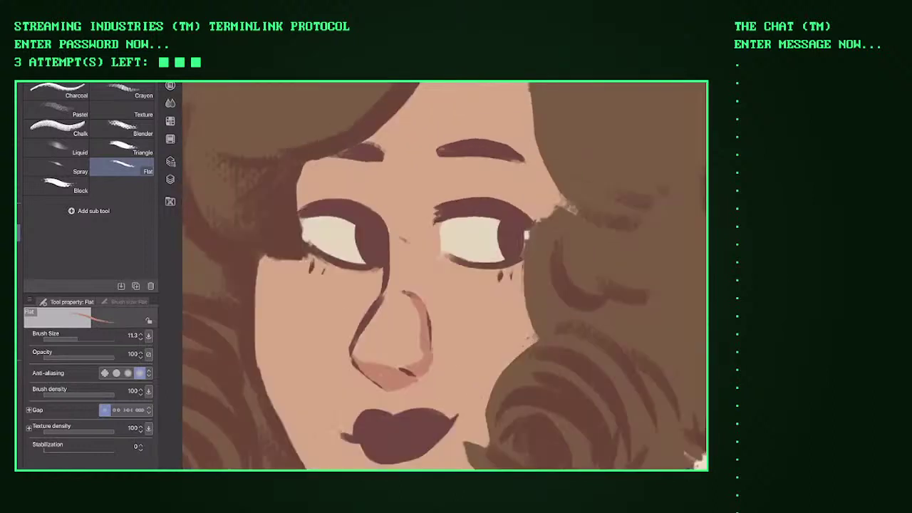
mouse_move(311, 164)
left_mouse_down()
mouse_move(302, 202)
mouse_move(349, 198)
left_mouse_up()
key("ctrl+z")
key("ctrl+z")
Step: Shade the areas between the brows and upper eyelids of both eyes in the reddish tone, using brush sizes 23.7 and 8.4
key("bracketright")
mouse_move(312, 186)
left_mouse_down()
mouse_move(305, 196)
mouse_move(374, 175)
mouse_move(370, 184)
left_mouse_up()
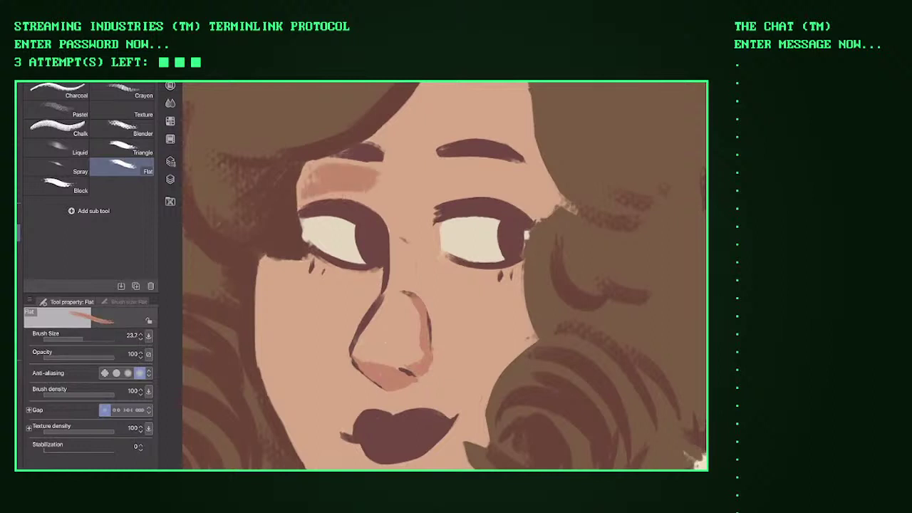
key("bracketleft")
key("bracketleft")
key("bracketleft")
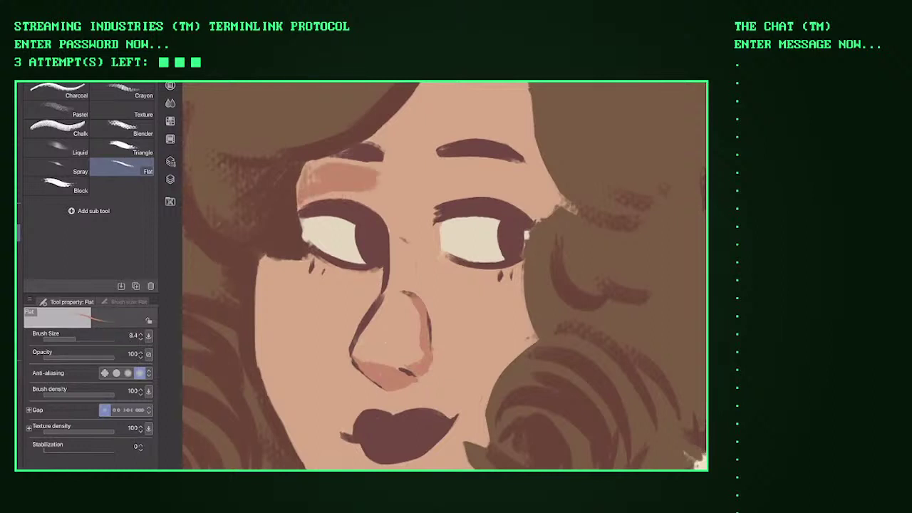
left_click_drag(442, 276, 399, 214)
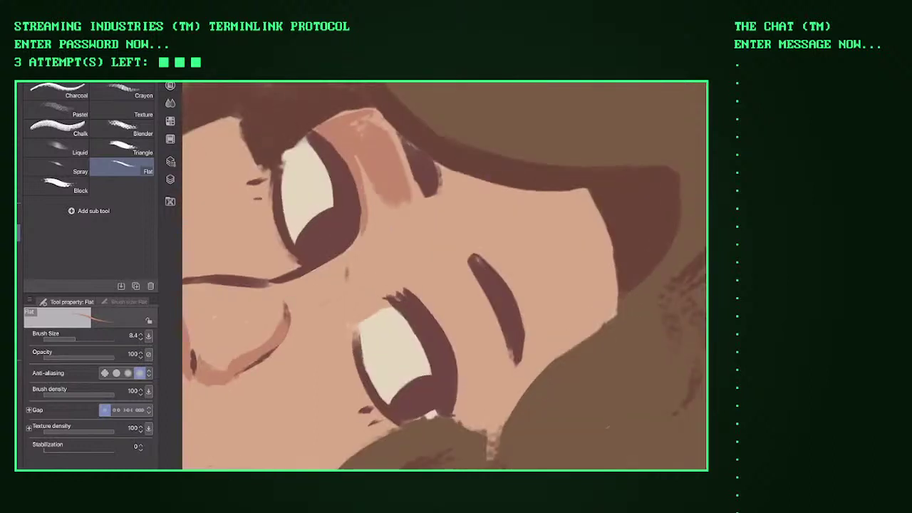
left_click_drag(399, 214, 442, 275)
scroll(444, 276, "up", 3)
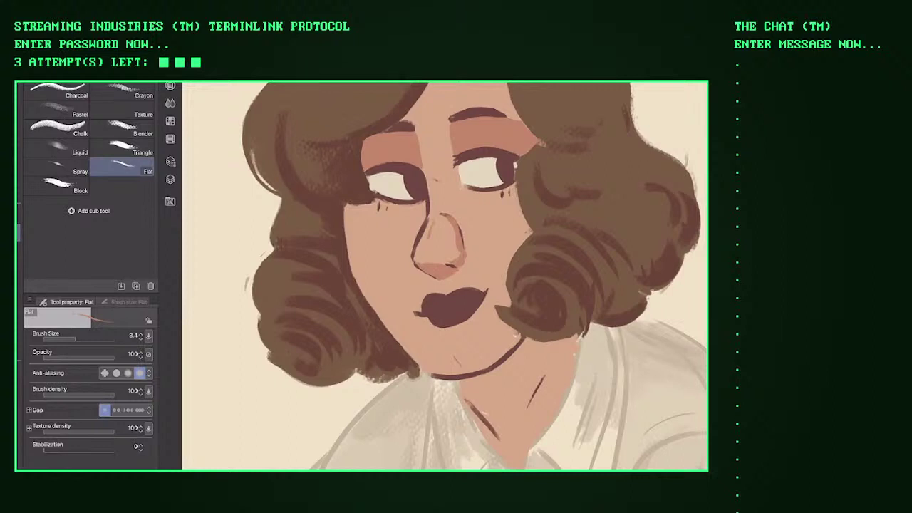
key("ctrl+0")
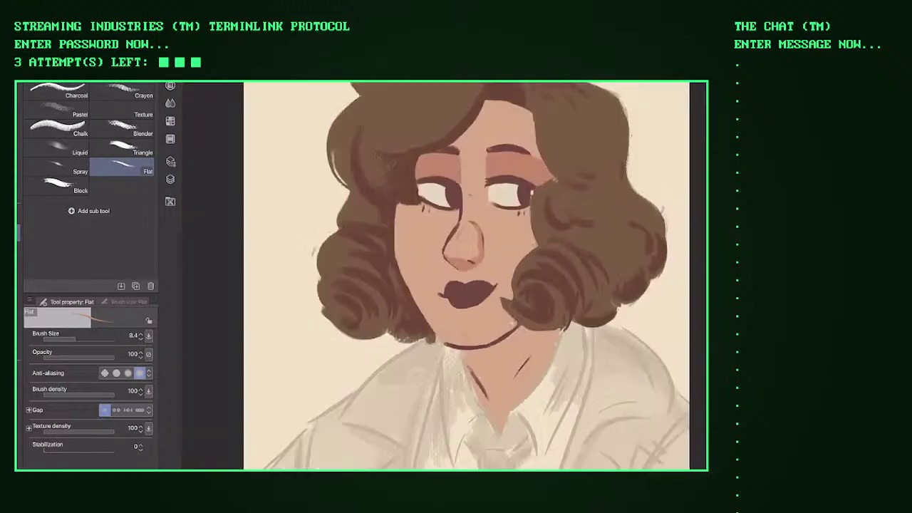
scroll(444, 276, "up", 5)
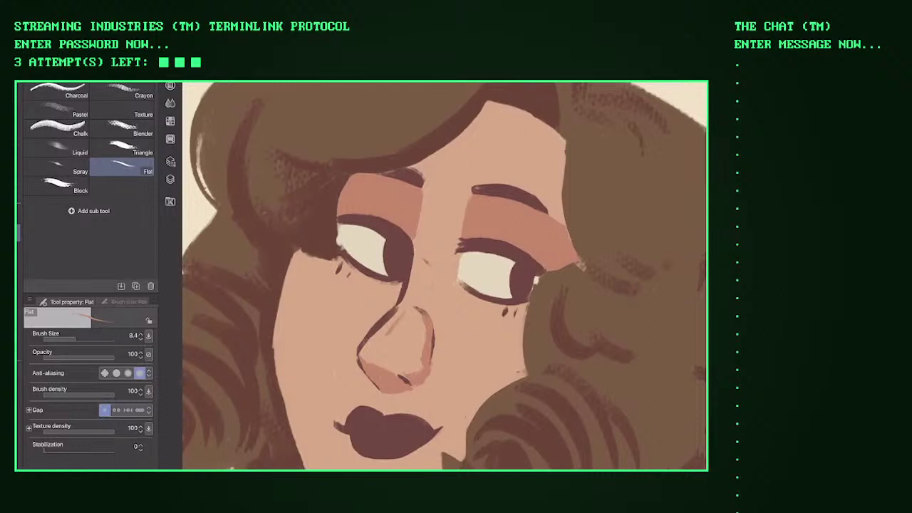
key("e")
left_click_drag(442, 187, 444, 210)
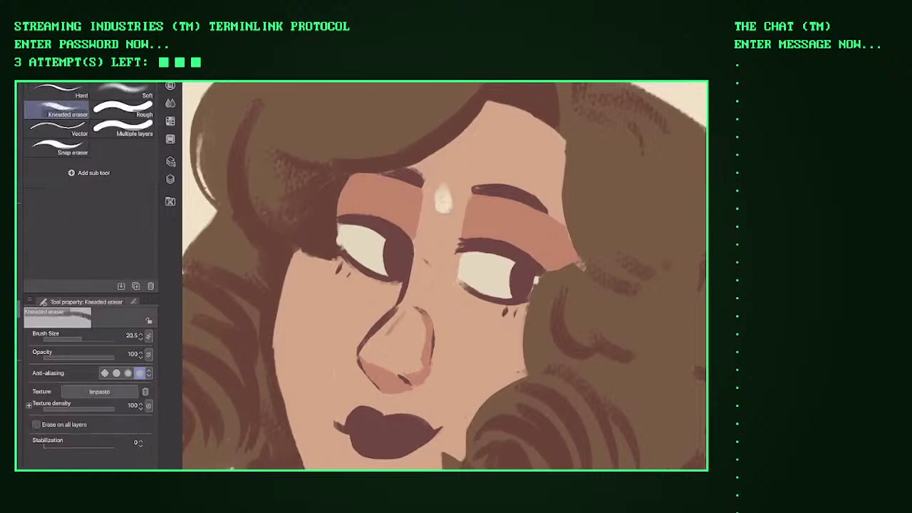
key("ctrl+z")
Step: Shade the forehead's edge beneath the hairline in the reddish skin tone with the Flat brush at size 8.4
key("b")
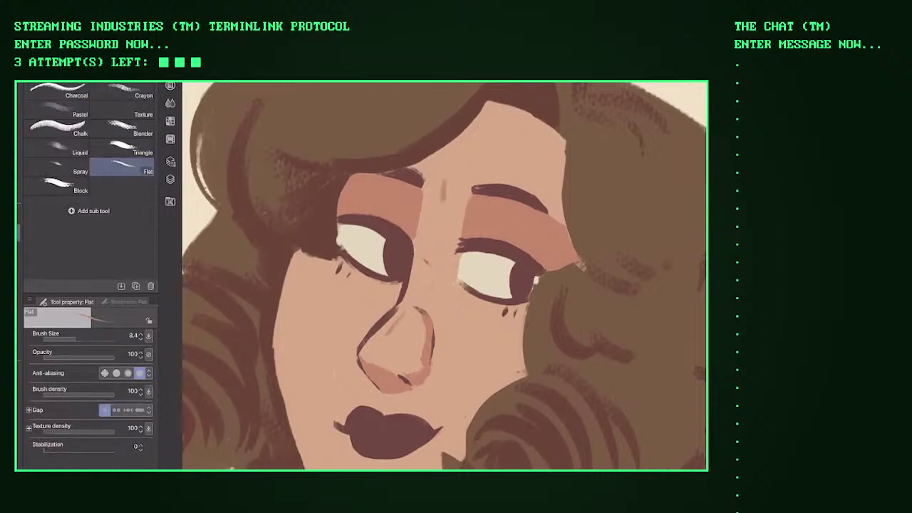
scroll(445, 277, "down", 2)
scroll(445, 277, "up", 6)
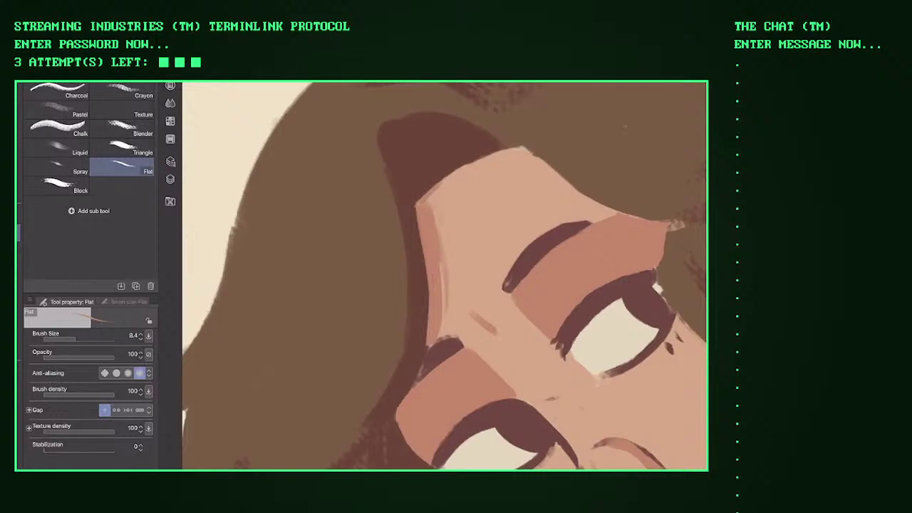
scroll(444, 275, "down", 5)
scroll(444, 276, "up", 4)
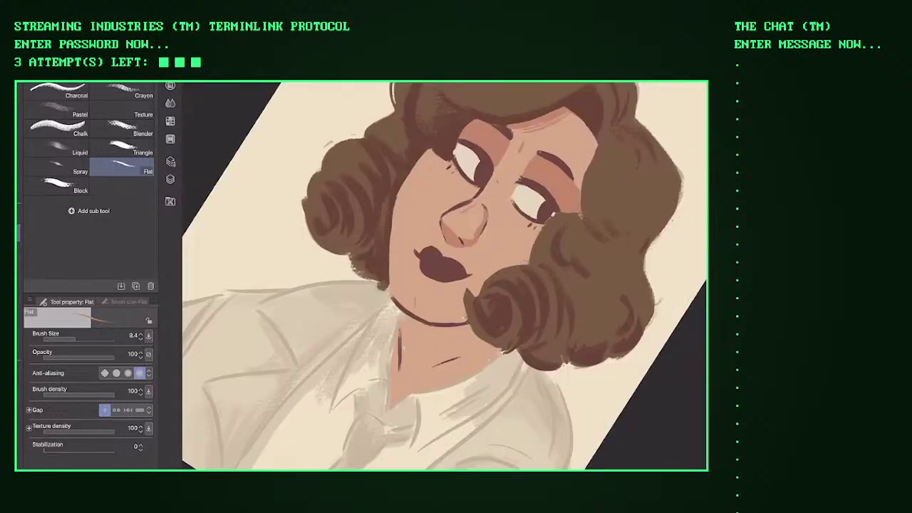
Step: Add reddish shading to the chin along the inside of the jawline, up to the large curl
scroll(444, 275, "up", 3)
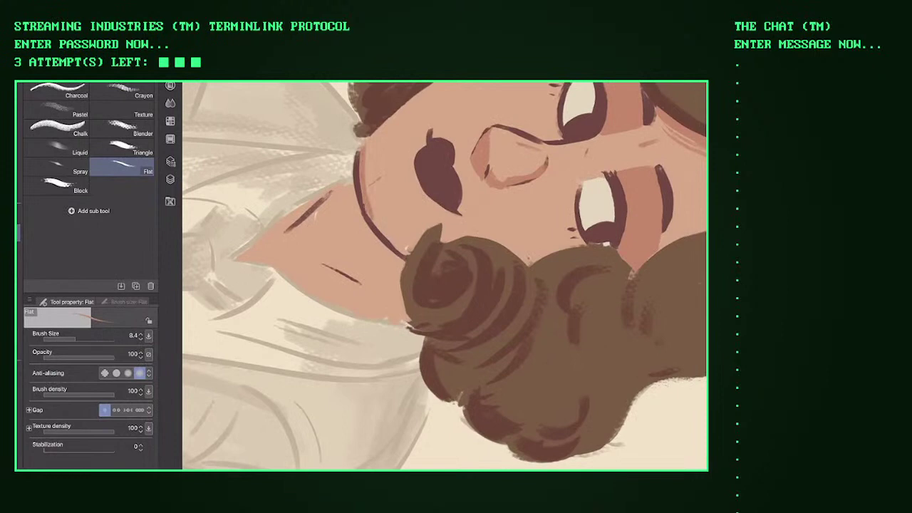
scroll(444, 276, "up", 3)
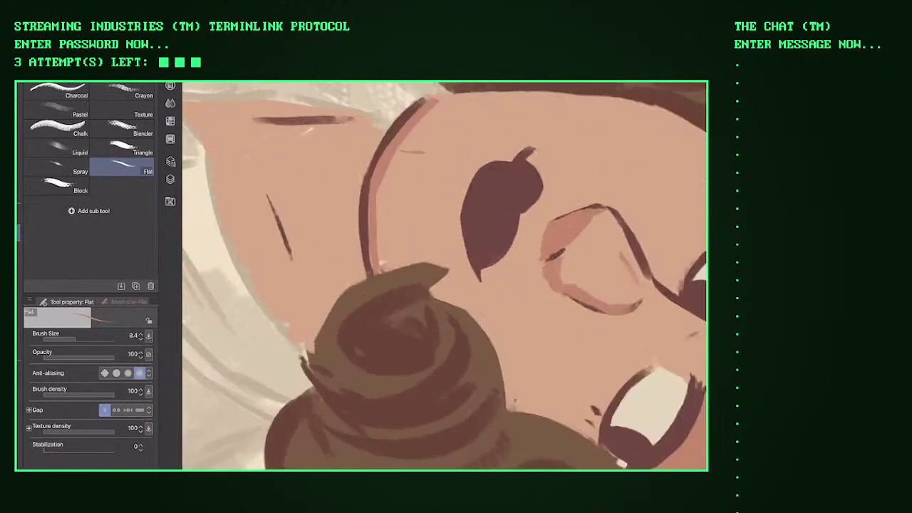
left_click_drag(389, 268, 410, 258)
mouse_move(381, 218)
left_mouse_down()
mouse_move(377, 265)
mouse_move(408, 261)
left_mouse_up()
left_click_drag(411, 263, 393, 269)
mouse_move(387, 189)
left_mouse_down()
mouse_move(379, 260)
mouse_move(378, 238)
mouse_move(396, 261)
left_mouse_up()
mouse_move(398, 224)
left_mouse_down()
mouse_move(392, 253)
mouse_move(412, 262)
left_mouse_up()
Step: Paint a curved reddish shadow on the neck directly beneath the jawline
scroll(444, 275, "down", 5)
scroll(444, 275, "up", 6)
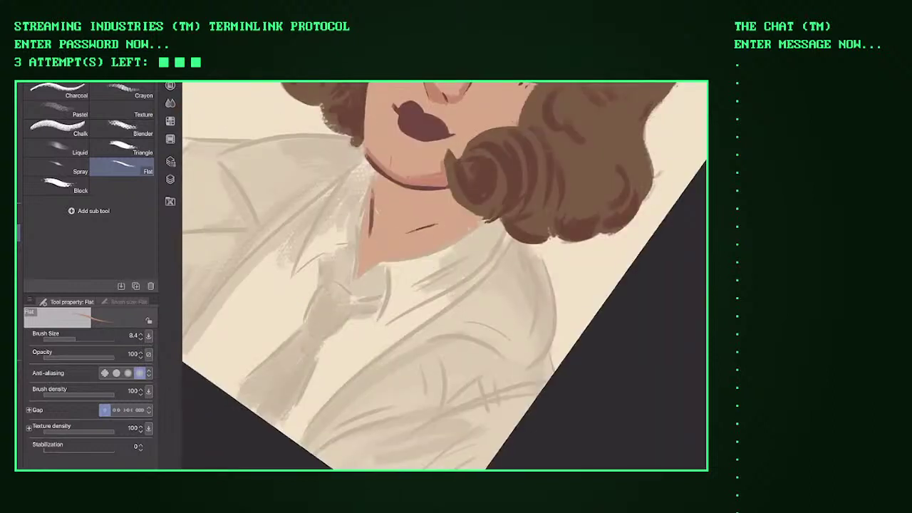
left_click_drag(382, 121, 399, 235)
mouse_move(386, 170)
left_mouse_down()
mouse_move(431, 247)
mouse_move(446, 242)
left_mouse_up()
left_click_drag(410, 107, 426, 191)
mouse_move(412, 88)
left_mouse_down()
mouse_move(415, 113)
mouse_move(384, 163)
mouse_move(417, 209)
left_mouse_up()
left_click_drag(381, 104, 370, 217)
mouse_move(374, 119)
left_mouse_down()
mouse_move(384, 220)
mouse_move(425, 253)
left_mouse_up()
left_click_drag(378, 208, 431, 261)
left_click_drag(410, 203, 436, 235)
left_click_drag(419, 203, 436, 226)
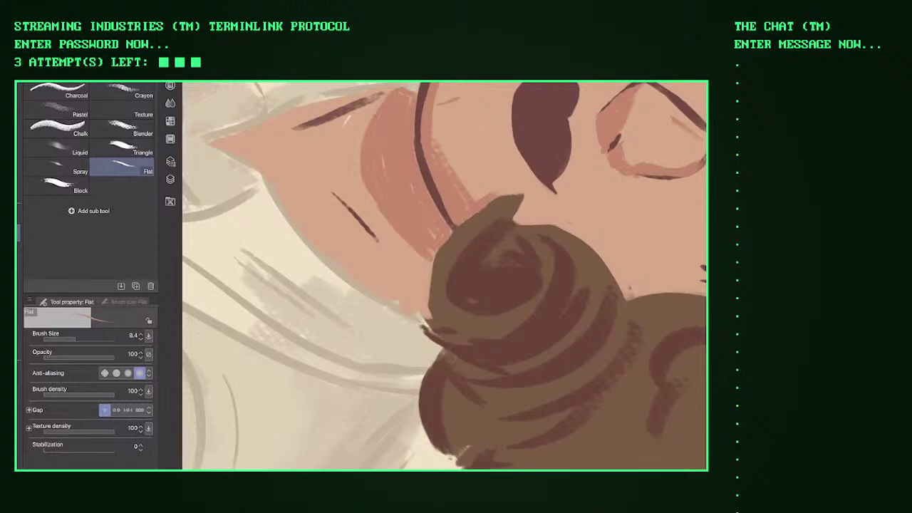
left_click_drag(373, 204, 428, 263)
Step: Enlarge the Flat brush to 13.1 and extend the shadow under the jaw across the upper neck
key("ctrl+0")
scroll(427, 235, "up", 5)
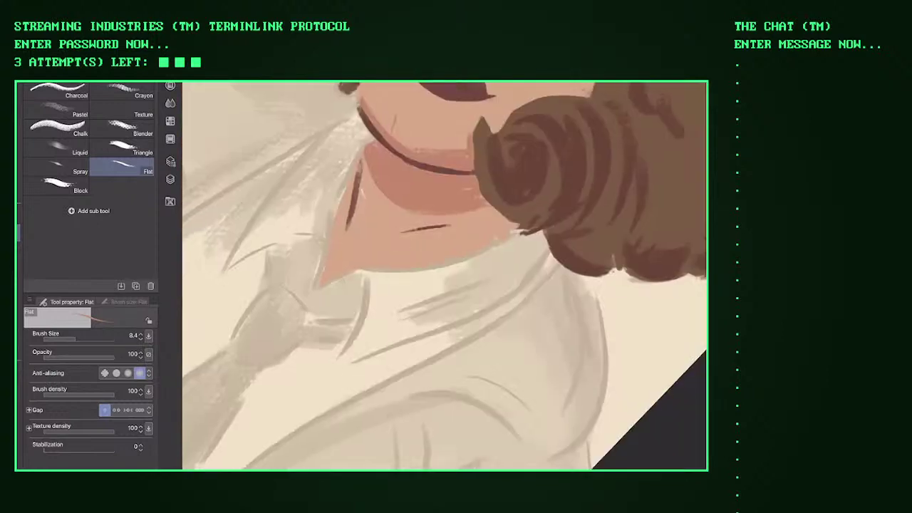
key("bracketright")
mouse_move(364, 161)
left_mouse_down()
mouse_move(372, 205)
mouse_move(455, 221)
left_mouse_up()
left_click_drag(398, 226, 463, 216)
left_click_drag(402, 227, 484, 208)
Step: Carry the reddish shadow down the narrow side of the neck and fill its V-shaped tip at the collar
key("h")
left_click_drag(345, 201, 423, 280)
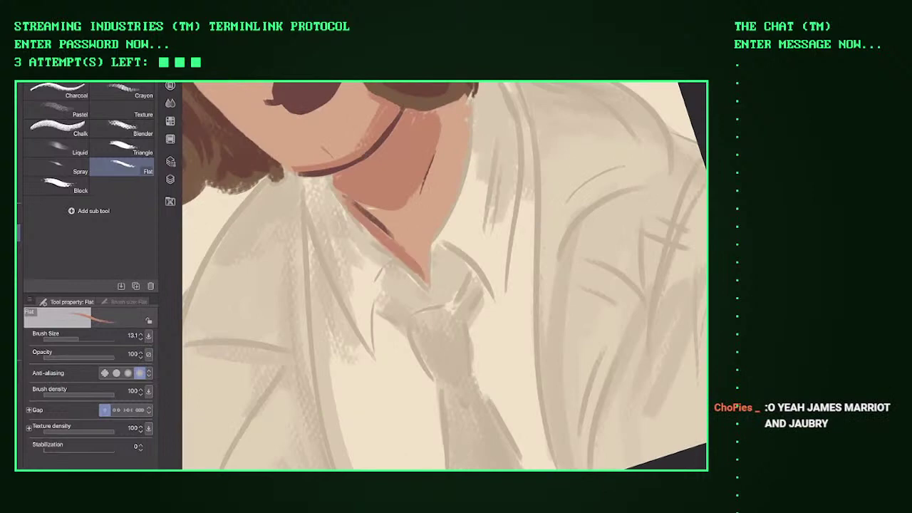
key("h")
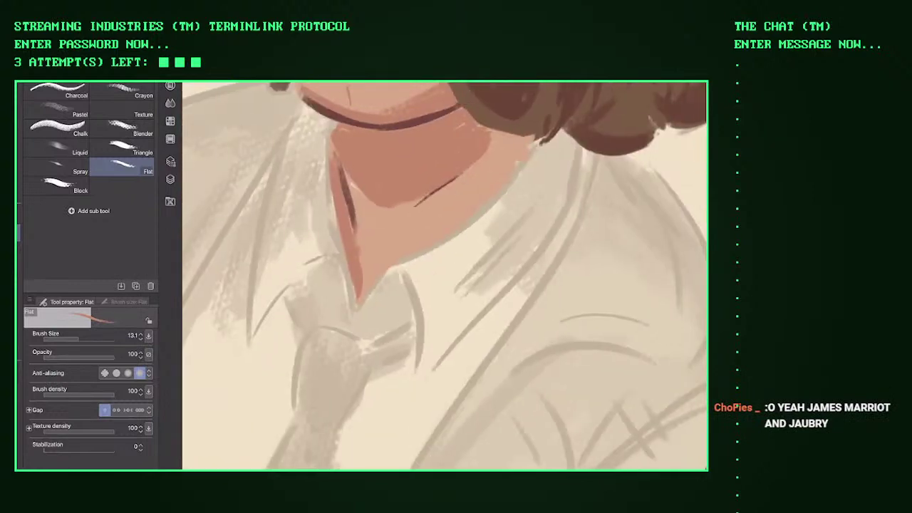
mouse_move(385, 250)
left_mouse_down()
mouse_move(360, 255)
mouse_move(369, 290)
left_mouse_up()
mouse_move(356, 234)
left_mouse_down()
mouse_move(401, 252)
mouse_move(375, 282)
left_mouse_up()
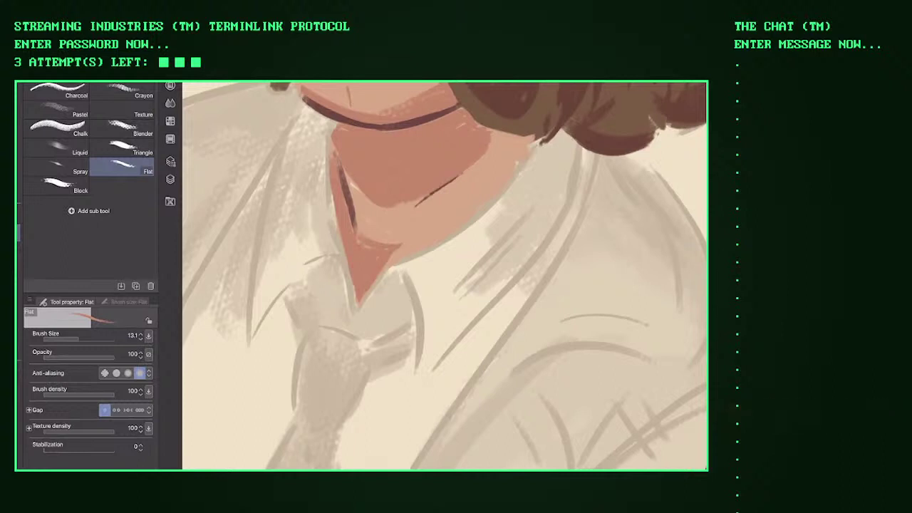
Step: Shade the neck along the shirt collar up to the large curl in the reddish tone
left_click_drag(463, 181, 392, 258)
left_click_drag(448, 235, 388, 263)
left_click_drag(499, 191, 439, 238)
left_click_drag(463, 187, 421, 239)
mouse_move(473, 173)
left_mouse_down()
mouse_move(426, 239)
mouse_move(442, 232)
left_mouse_up()
mouse_move(495, 137)
left_mouse_down()
mouse_move(466, 214)
mouse_move(484, 203)
left_mouse_up()
left_click_drag(521, 149, 503, 182)
mouse_move(441, 178)
left_mouse_down()
mouse_move(499, 235)
mouse_move(527, 285)
left_mouse_up()
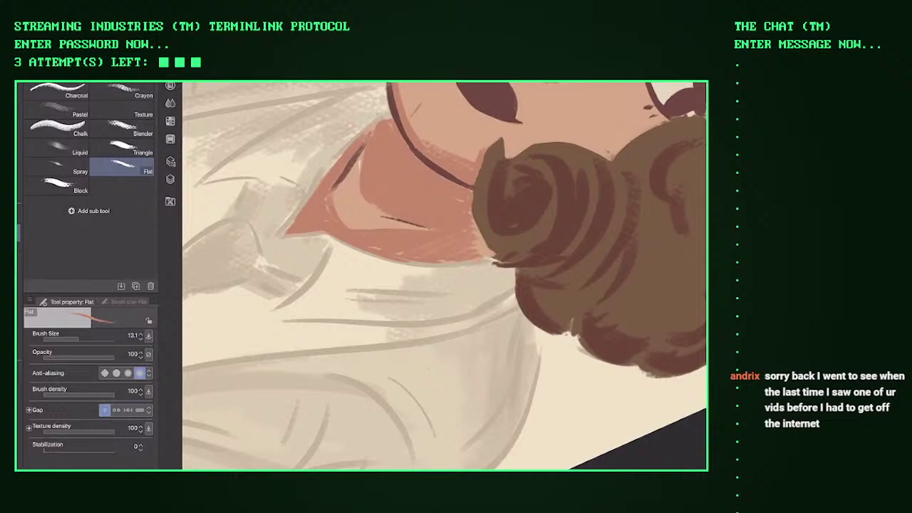
mouse_move(442, 214)
left_mouse_down()
mouse_move(499, 235)
mouse_move(488, 270)
left_mouse_up()
mouse_move(509, 185)
left_mouse_down()
mouse_move(492, 274)
mouse_move(513, 278)
mouse_move(488, 264)
left_mouse_up()
mouse_move(492, 231)
left_mouse_down()
mouse_move(499, 271)
mouse_move(513, 276)
left_mouse_up()
Step: Fill the remaining light skin area in the middle of the neck with the reddish tone
key("asciicircum")
left_click_drag(354, 143, 406, 234)
left_click_drag(378, 200, 451, 274)
scroll(444, 276, "down", 6)
scroll(444, 276, "up", 3)
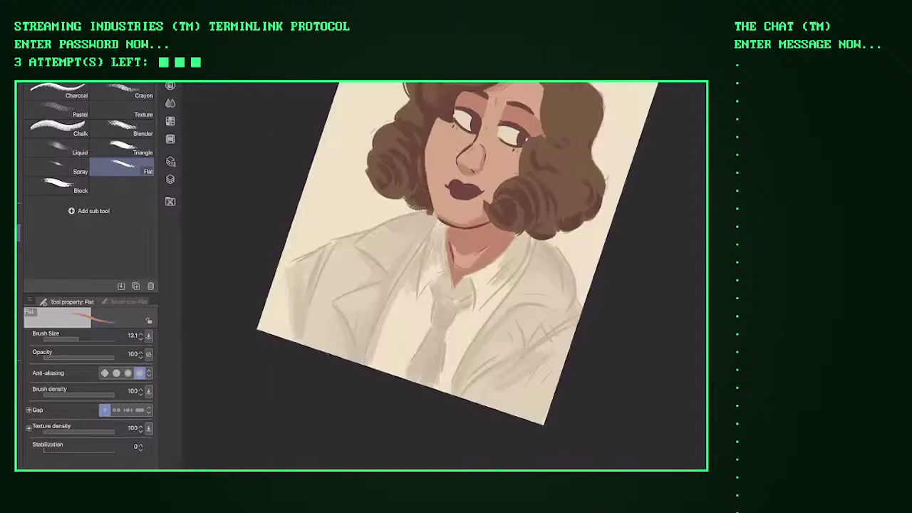
scroll(471, 237, "up", 3)
mouse_move(386, 232)
left_mouse_down()
mouse_move(396, 293)
mouse_move(413, 300)
mouse_move(437, 299)
mouse_move(483, 258)
left_mouse_up()
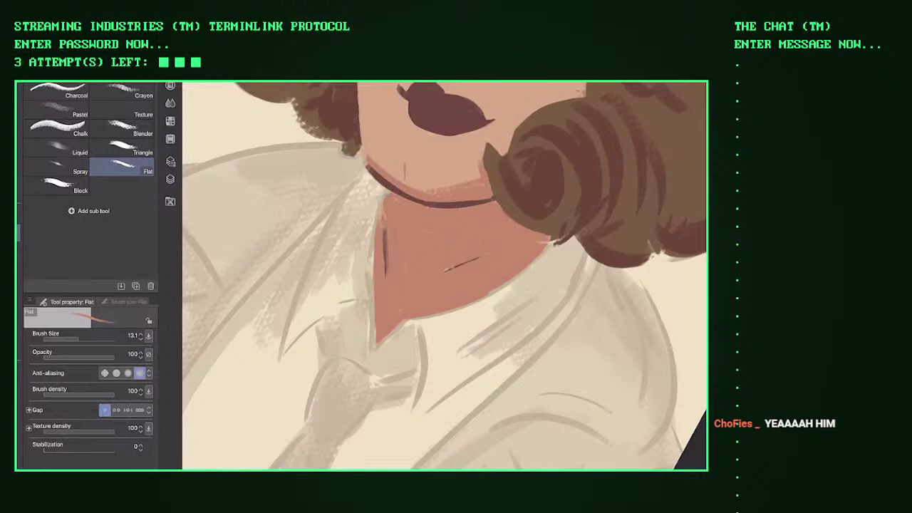
Step: Check the neck shading against the face and the whole portrait
key("asciicircum")
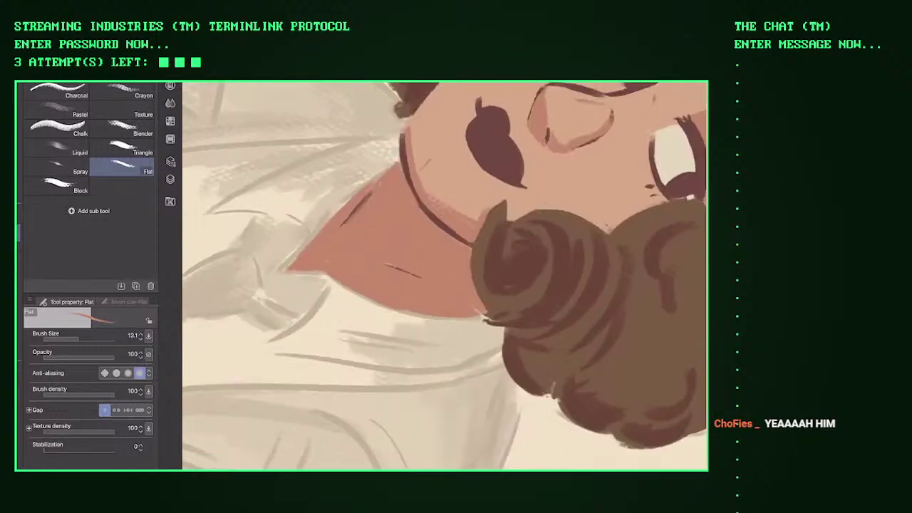
key("minus")
key("ctrl+minus")
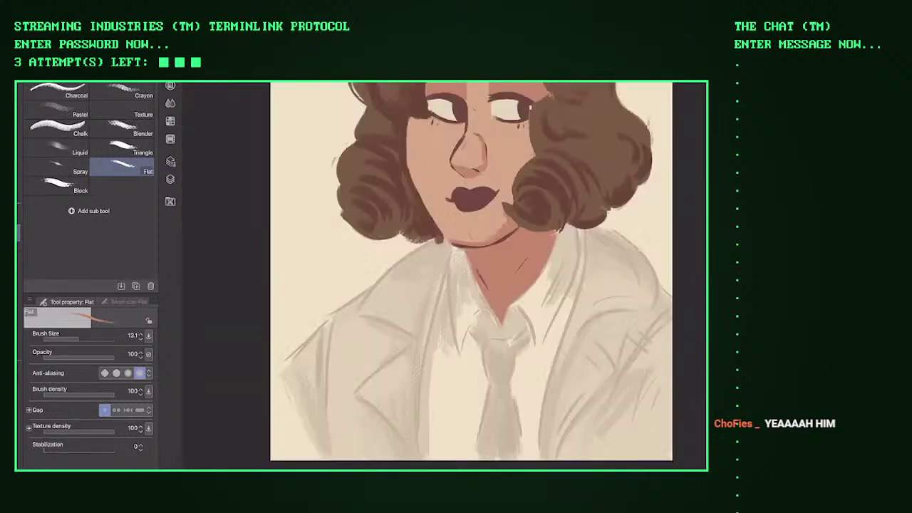
key("asciicircum")
key("ctrl+plus")
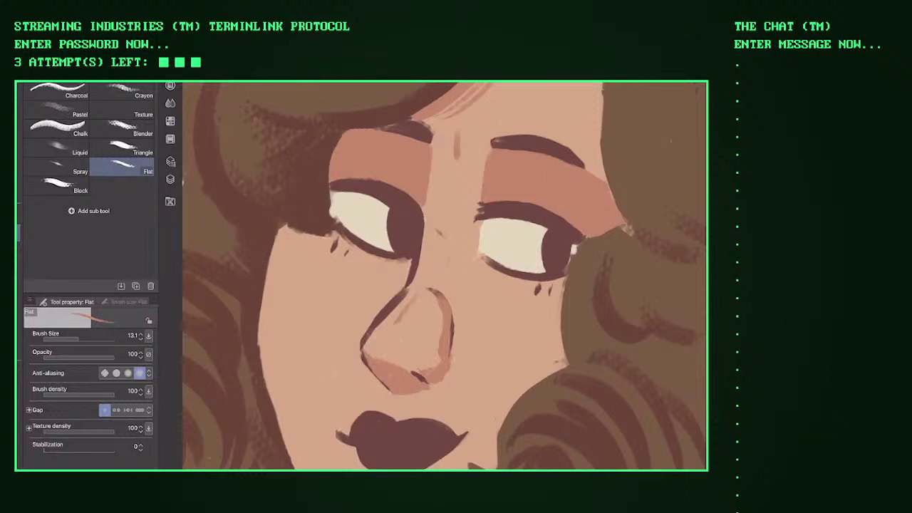
key("ctrl+minus")
key("ctrl+minus")
key("ctrl+plus")
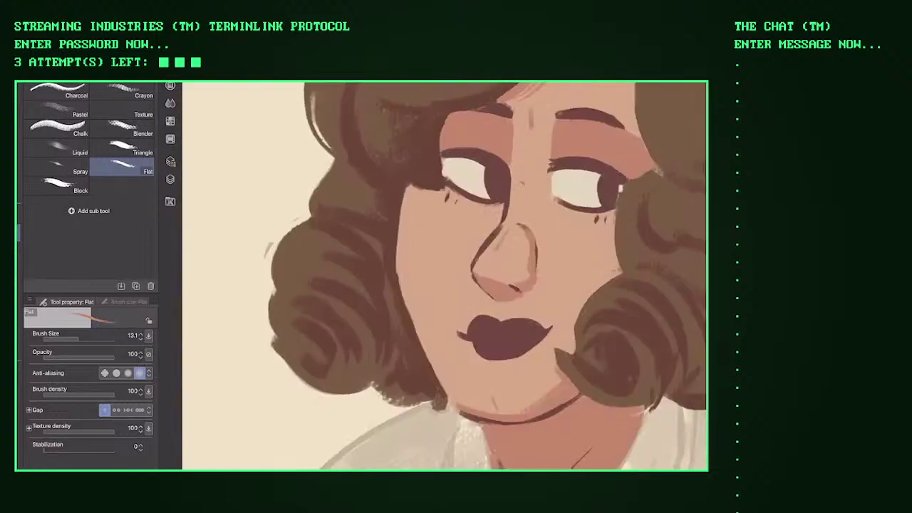
Step: Dab short reddish blush marks on both cheeks below the eyes
left_click(425, 232)
left_click(439, 233)
left_click(455, 242)
left_click(574, 257)
left_click(588, 255)
left_click(598, 253)
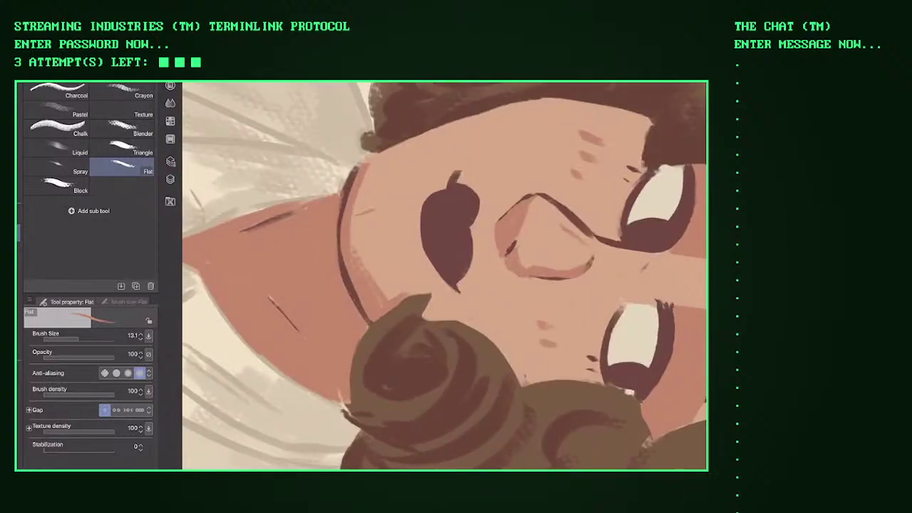
Step: Deepen the chin shading and add a reddish shadow on the cheek along the large curl
mouse_move(355, 190)
left_mouse_down()
mouse_move(363, 269)
mouse_move(396, 296)
mouse_move(412, 286)
mouse_move(436, 322)
mouse_move(459, 314)
mouse_move(520, 371)
left_mouse_up()
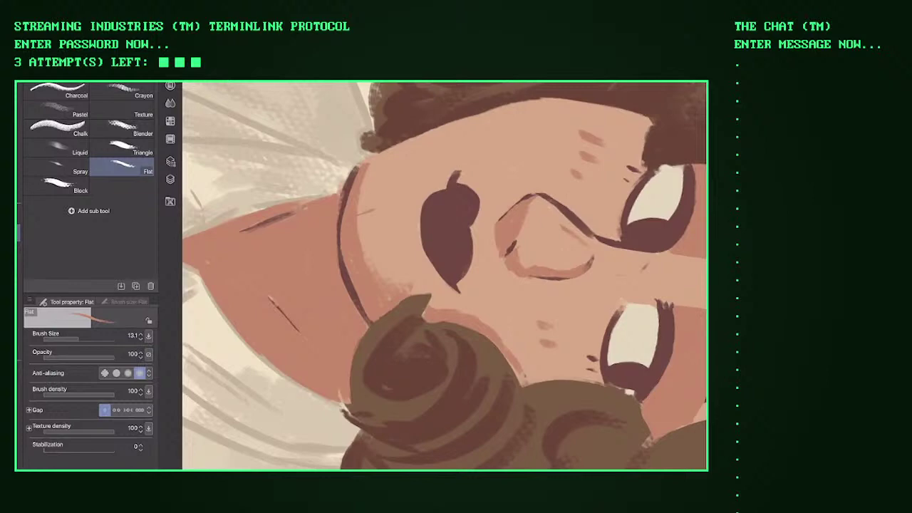
scroll(444, 275, "down", 3)
scroll(444, 276, "up", 5)
left_click_drag(556, 258, 427, 299)
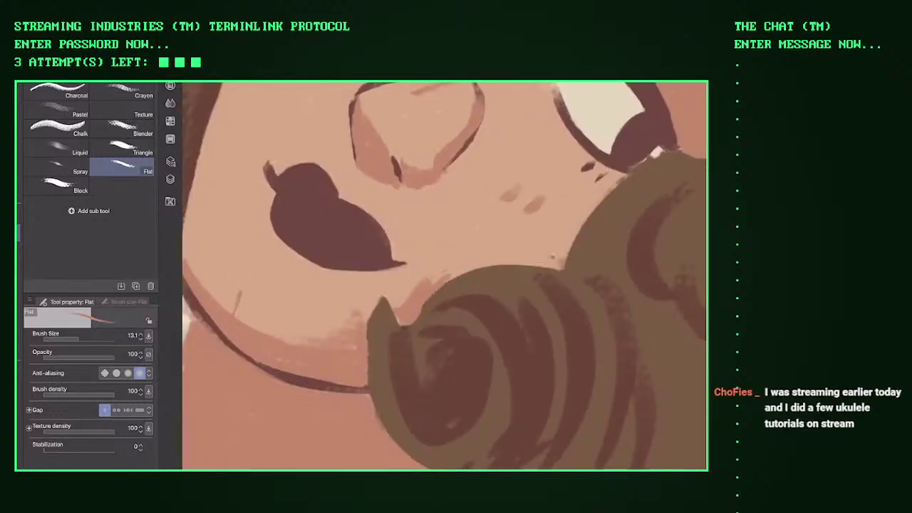
left_click_drag(470, 273, 467, 275)
key("ctrl+0")
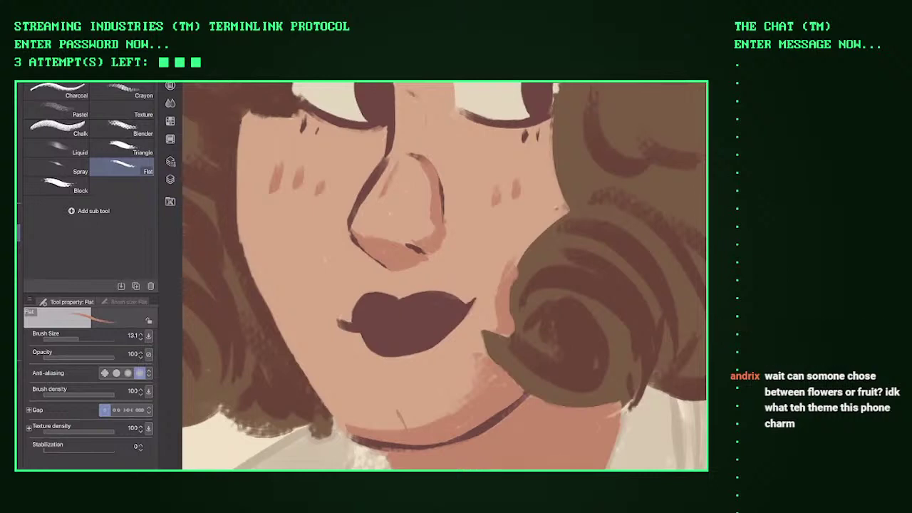
Step: Draw thin vertical reddish lines on the forehead above the brow and on the cheek near the large curl
key("ctrl+0")
key("minus")
key("minus")
key("minus")
scroll(444, 276, "up", 4)
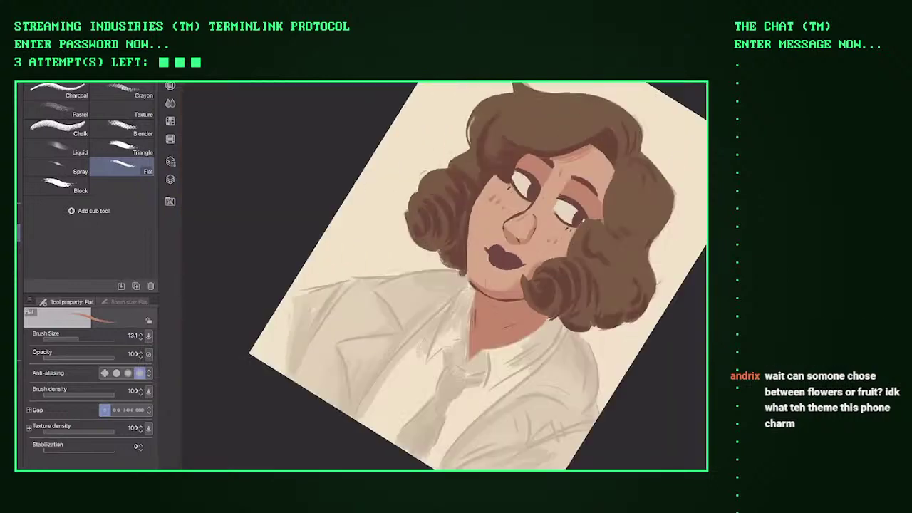
key("ctrl+minus")
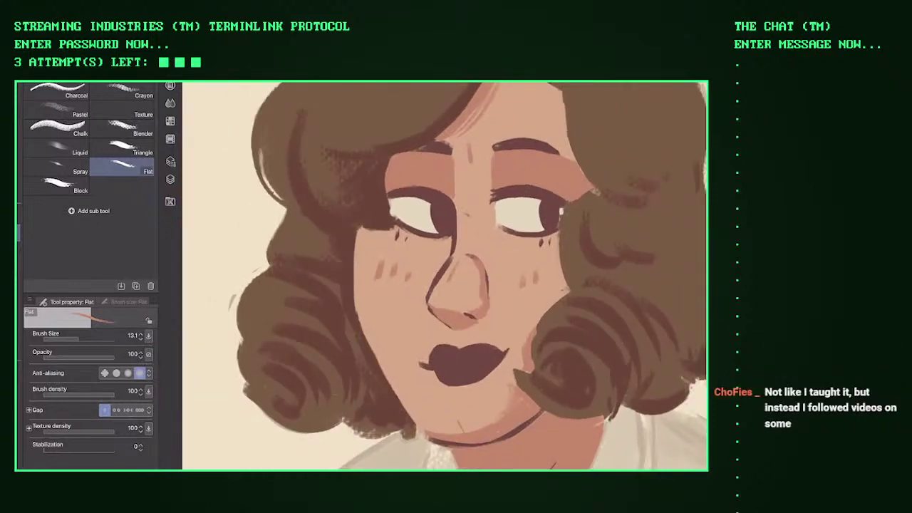
scroll(444, 276, "up", 1)
left_click_drag(521, 107, 522, 148)
left_click_drag(523, 266, 524, 329)
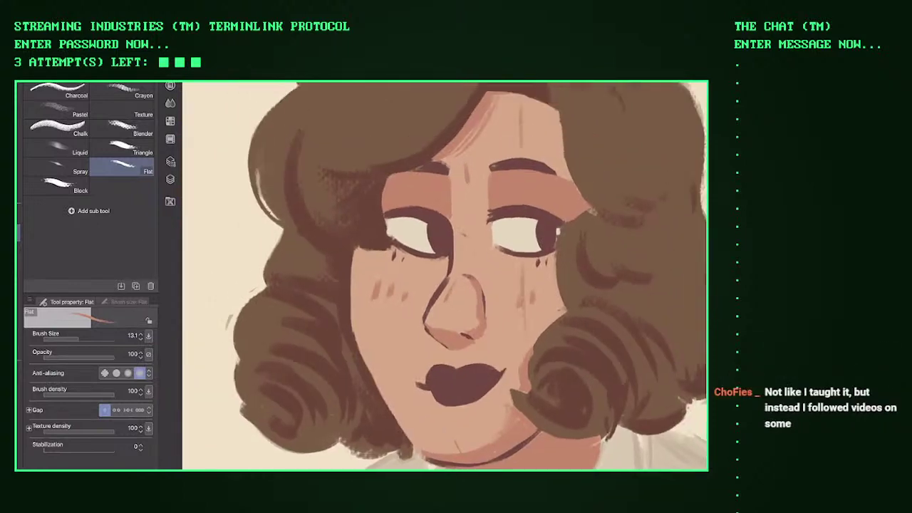
Step: Add thin reddish lines through the blush marks on the cheeks under the eyes
key("ctrl+0")
scroll(444, 276, "up", 4)
left_click_drag(411, 252, 409, 267)
left_click_drag(485, 119, 487, 127)
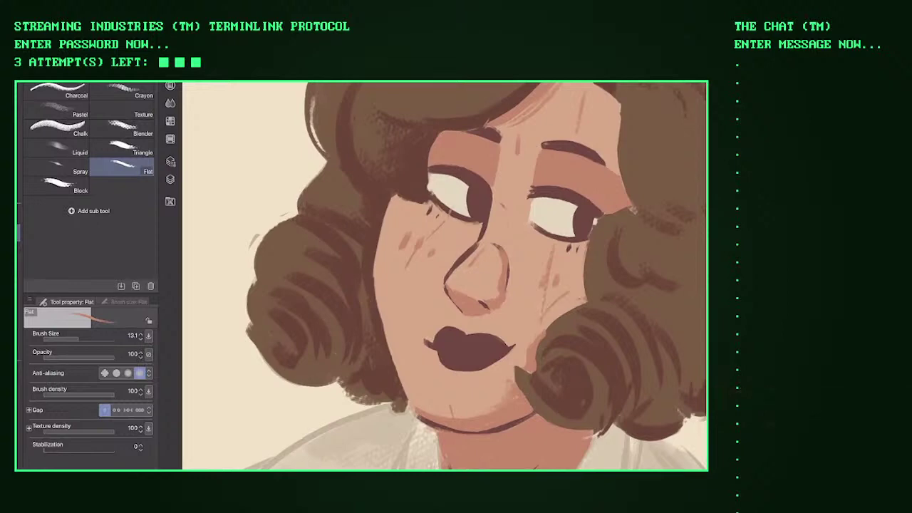
scroll(444, 276, "down", 3)
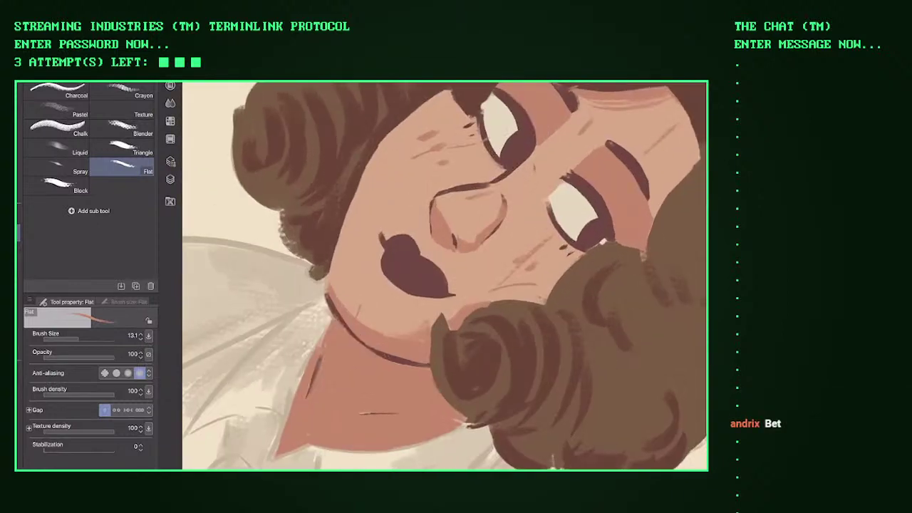
left_click(170, 86)
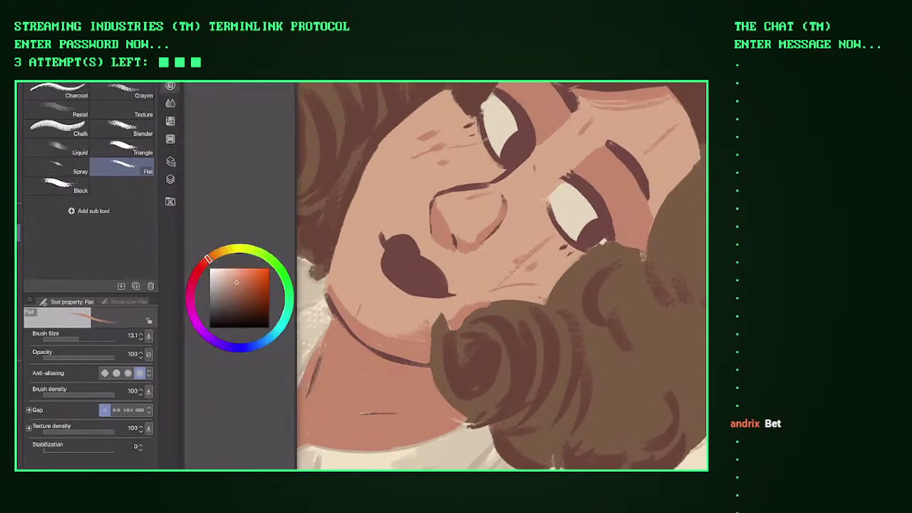
left_click(170, 86)
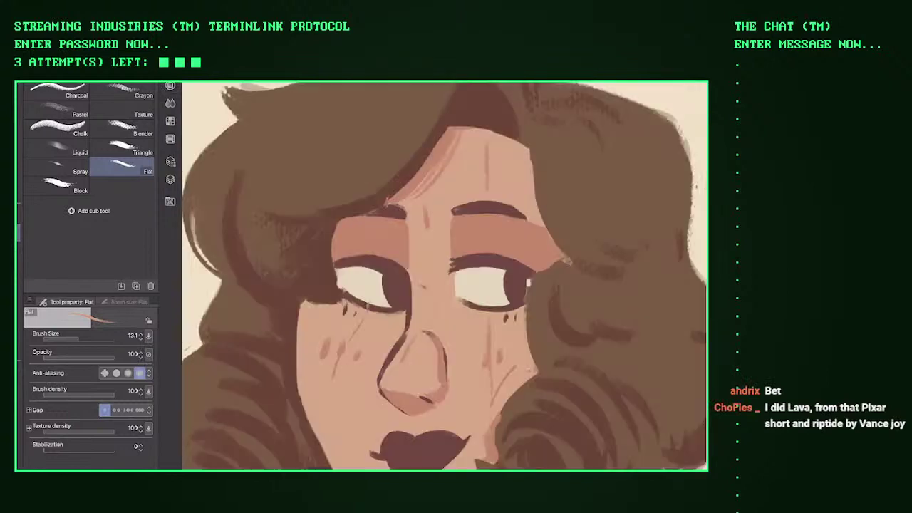
left_click_drag(459, 227, 468, 251)
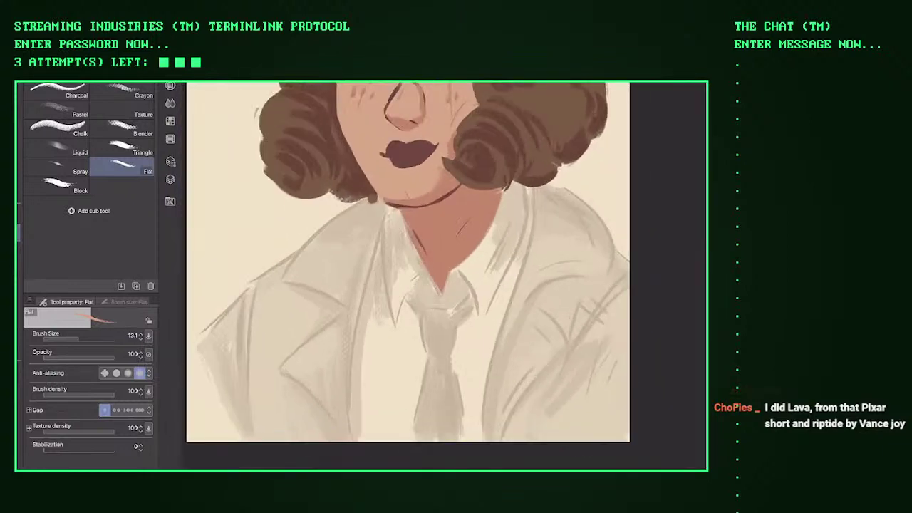
Step: Choose a pale cream paint colour with a yellow-orange hue for the shirt
left_click(171, 85)
left_click_drag(211, 257, 232, 250)
left_click(170, 85)
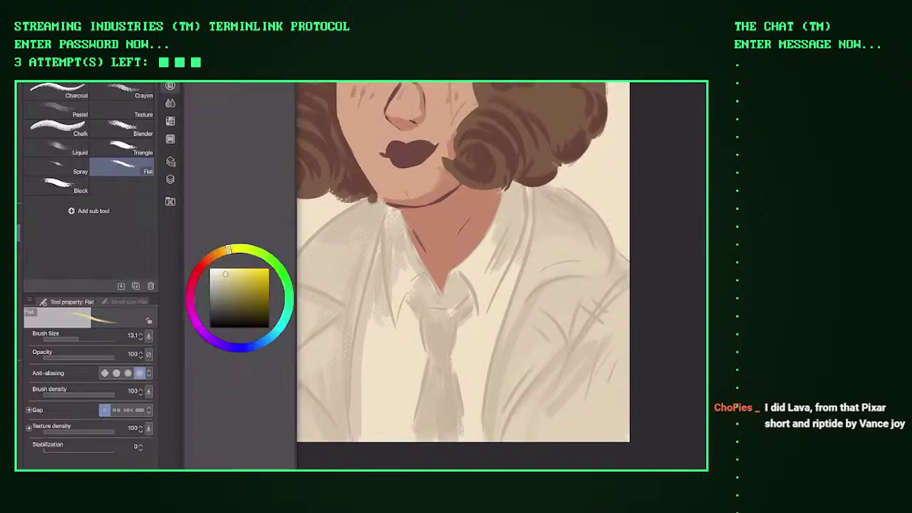
left_click(170, 85)
left_click(221, 271)
left_click(170, 86)
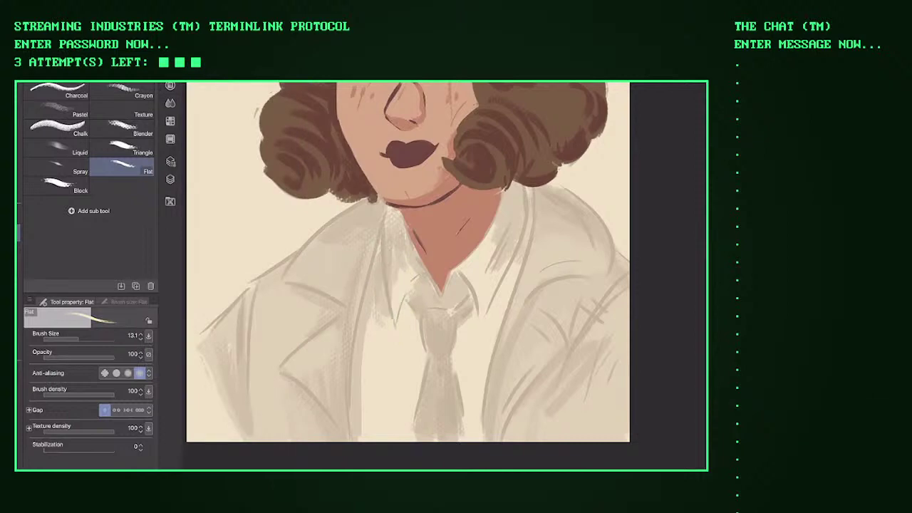
left_click(170, 86)
left_click(221, 273)
left_click(226, 250)
left_click(170, 86)
left_click_drag(463, 270, 420, 228)
mouse_move(486, 158)
left_mouse_down()
mouse_move(505, 143)
mouse_move(555, 141)
mouse_move(490, 200)
mouse_move(449, 270)
left_mouse_up()
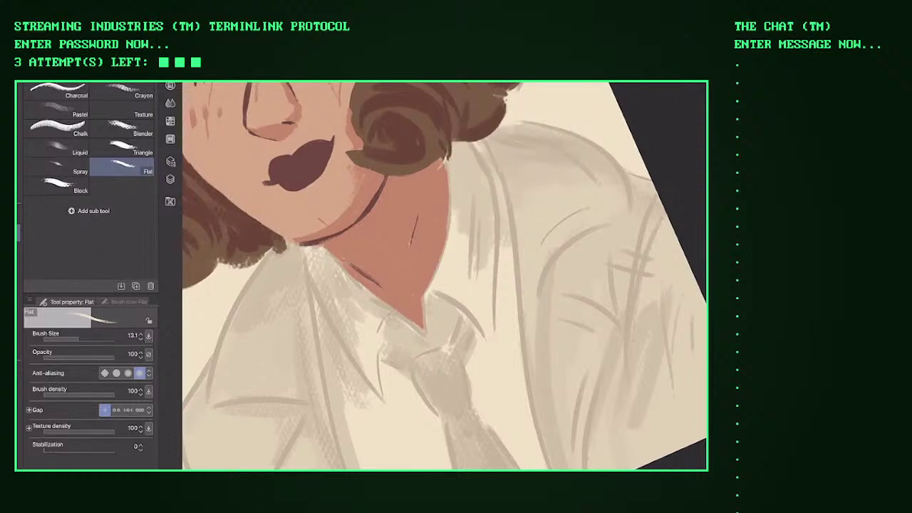
key("e")
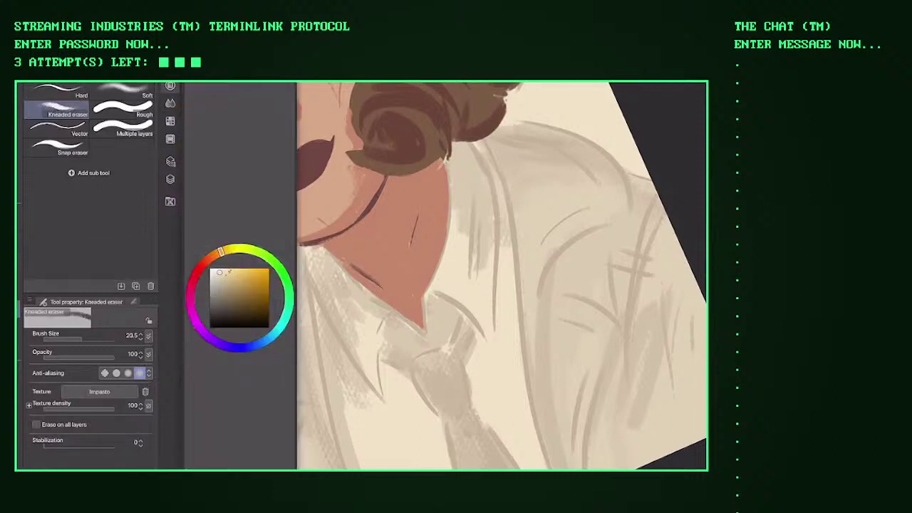
key("Escape")
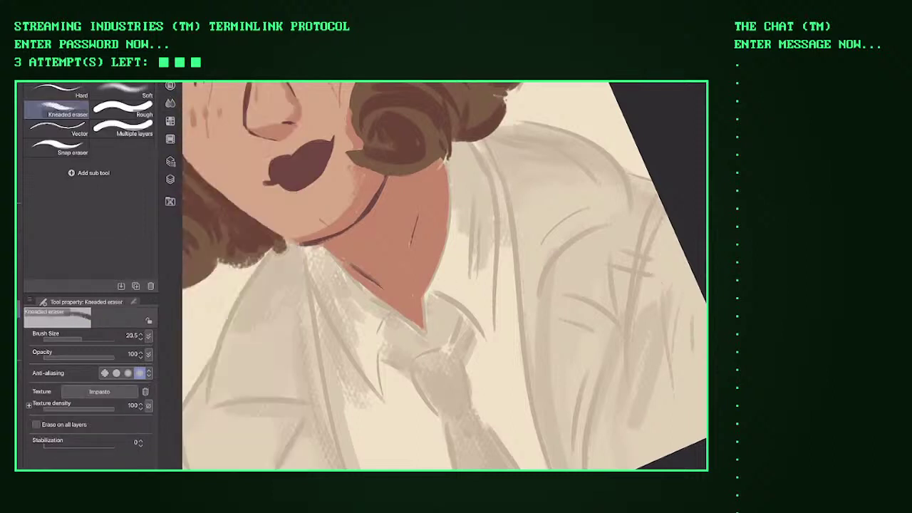
key("b")
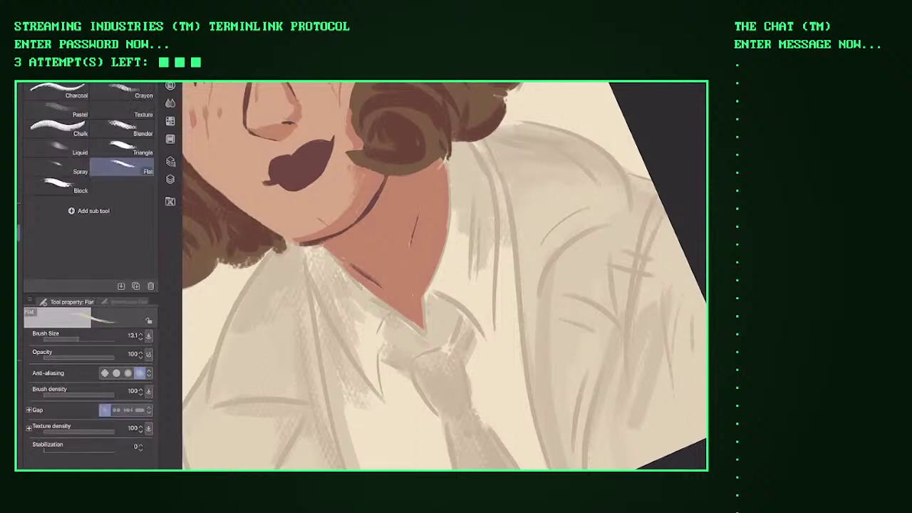
scroll(442, 278, "down", 2)
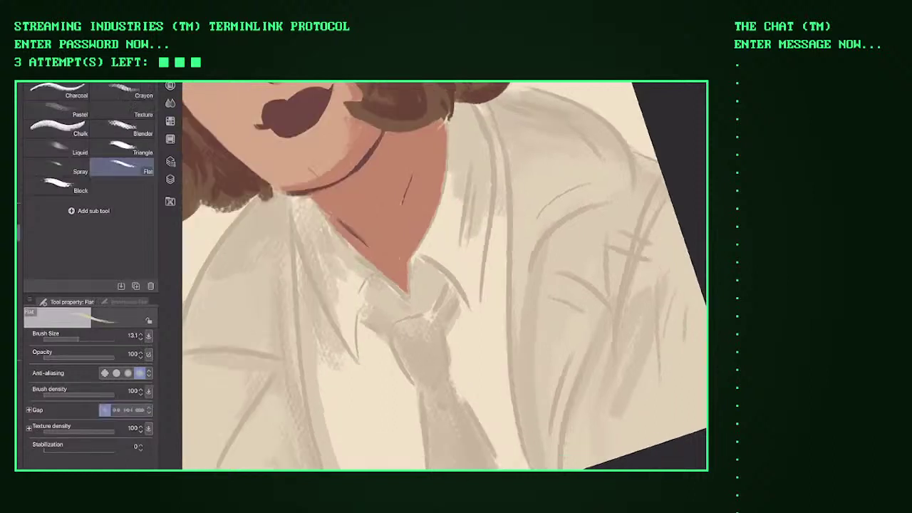
key("c")
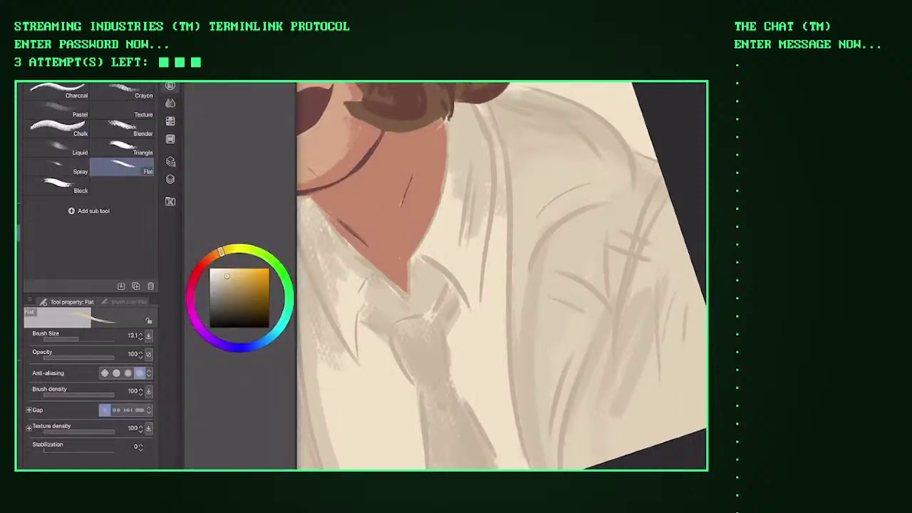
key("c")
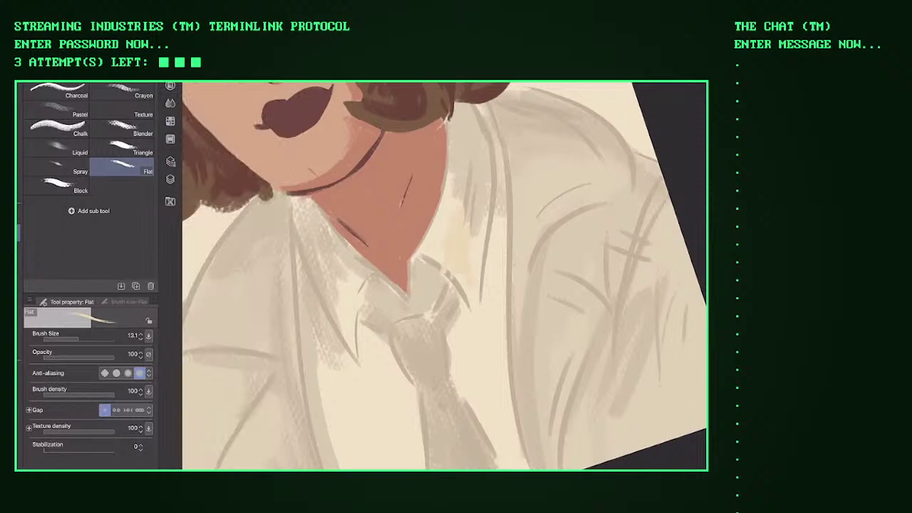
scroll(442, 278, "down", 2)
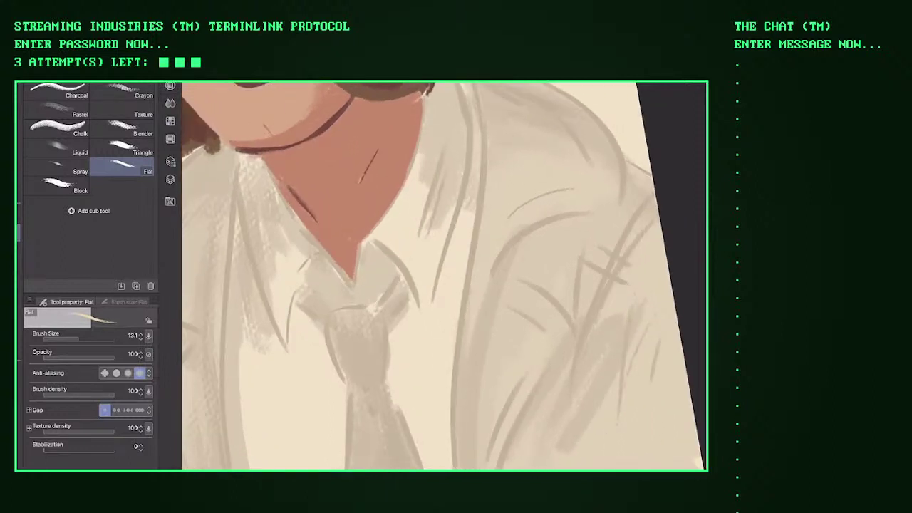
Step: Choose a slightly lighter cream and paint along the right collar edge from the hair down the neck opening
key("c")
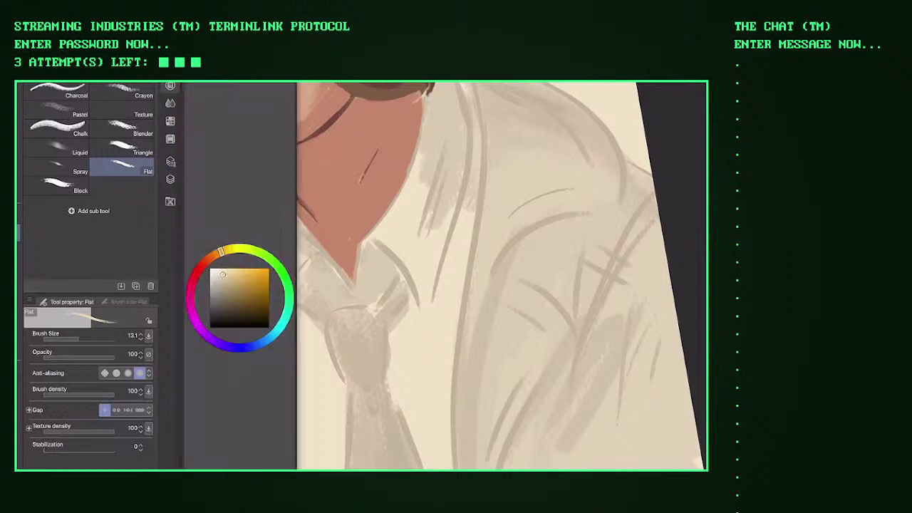
key("c")
left_click_drag(427, 212, 419, 290)
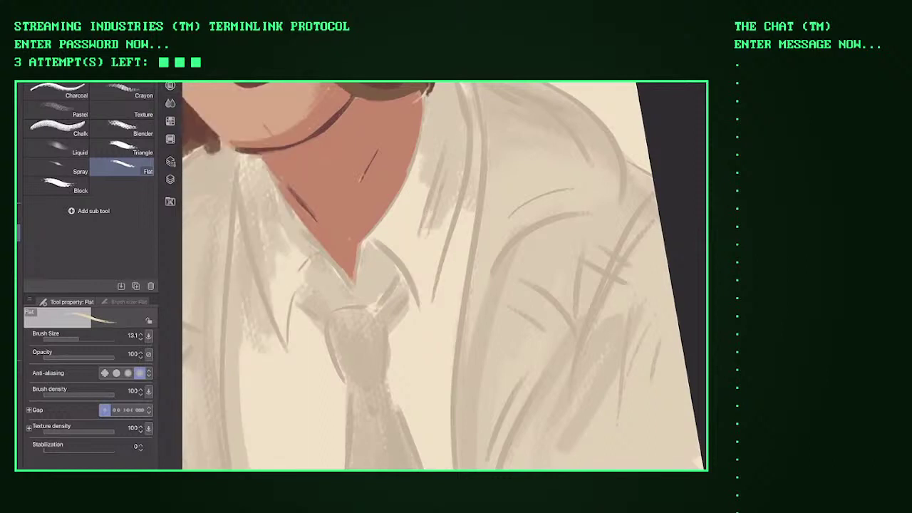
left_click_drag(364, 249, 358, 285)
left_click_drag(406, 184, 389, 214)
mouse_move(427, 93)
left_mouse_down()
mouse_move(428, 134)
mouse_move(399, 192)
left_mouse_up()
left_click_drag(410, 146, 367, 235)
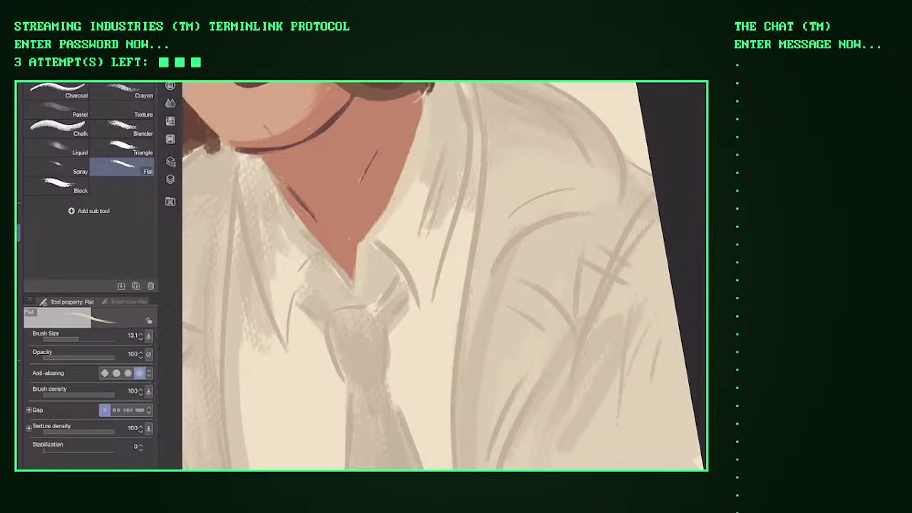
left_click_drag(388, 203, 372, 226)
Step: Paint the left collar and the strip of shirt beside the left lapel in cream, covering the sketch shading
mouse_move(424, 98)
left_mouse_down()
mouse_move(423, 111)
mouse_move(424, 94)
mouse_move(456, 98)
mouse_move(483, 200)
mouse_move(463, 290)
mouse_move(456, 467)
left_mouse_up()
mouse_move(354, 277)
left_mouse_down()
mouse_move(420, 218)
mouse_move(414, 260)
left_mouse_up()
left_click_drag(385, 117, 376, 384)
mouse_move(391, 99)
left_mouse_down()
mouse_move(477, 212)
mouse_move(455, 210)
mouse_move(444, 184)
mouse_move(426, 191)
left_mouse_up()
mouse_move(410, 138)
left_mouse_down()
mouse_move(422, 205)
mouse_move(392, 191)
left_mouse_up()
left_click_drag(422, 207, 412, 247)
left_click_drag(391, 143, 384, 238)
mouse_move(398, 252)
left_mouse_down()
mouse_move(385, 321)
mouse_move(398, 397)
left_mouse_up()
left_click_drag(405, 344, 399, 420)
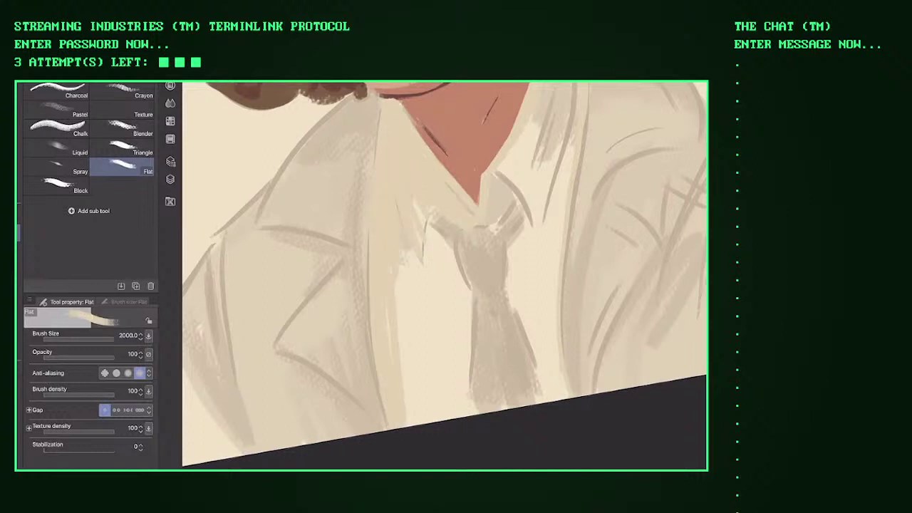
Step: Fill the shirt front left of the tie and the area around the collar opening with cream at brush size 42.9
left_click_drag(485, 399, 467, 121)
key("ctrl+z")
left_click_drag(431, 231, 413, 363)
left_click_drag(428, 252, 399, 420)
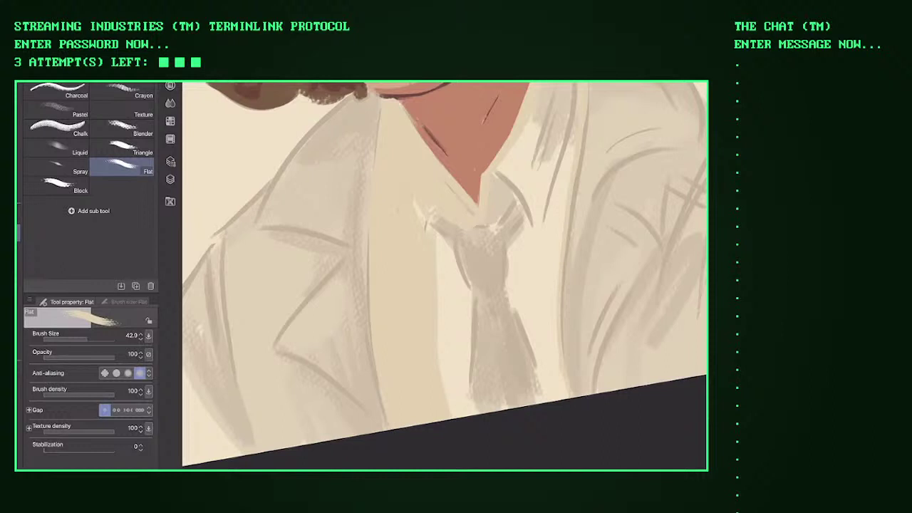
mouse_move(414, 201)
left_mouse_down()
mouse_move(456, 264)
mouse_move(465, 417)
left_mouse_up()
left_click_drag(438, 265, 450, 409)
mouse_move(470, 228)
left_mouse_down()
mouse_move(399, 278)
mouse_move(421, 231)
left_mouse_up()
mouse_move(421, 264)
left_mouse_down()
mouse_move(421, 228)
mouse_move(464, 153)
left_mouse_up()
left_click_drag(471, 116, 466, 131)
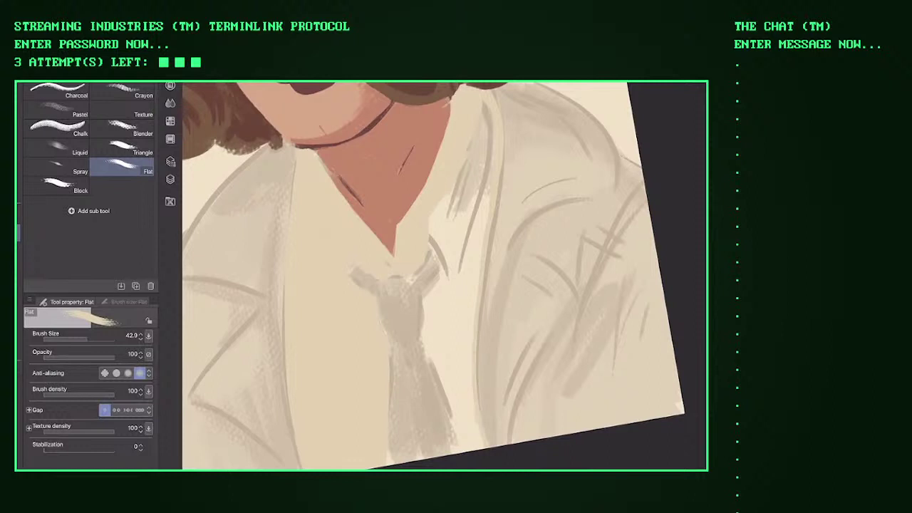
Step: Fill the right collar and shirt front up to the lapel with cream, tidying the edge of the tie knot's right band
mouse_move(447, 209)
left_mouse_down()
mouse_move(427, 325)
mouse_move(441, 426)
mouse_move(447, 290)
left_mouse_up()
left_click_drag(470, 448, 495, 93)
left_click_drag(471, 351, 492, 117)
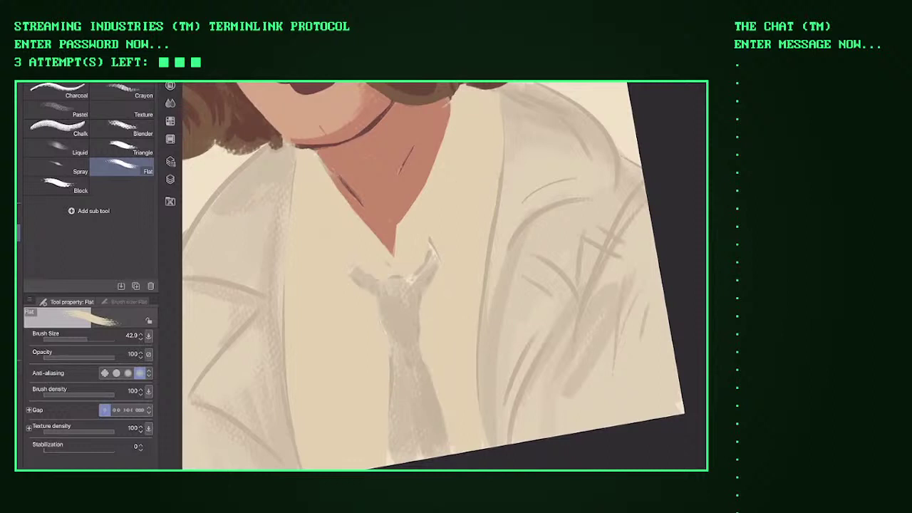
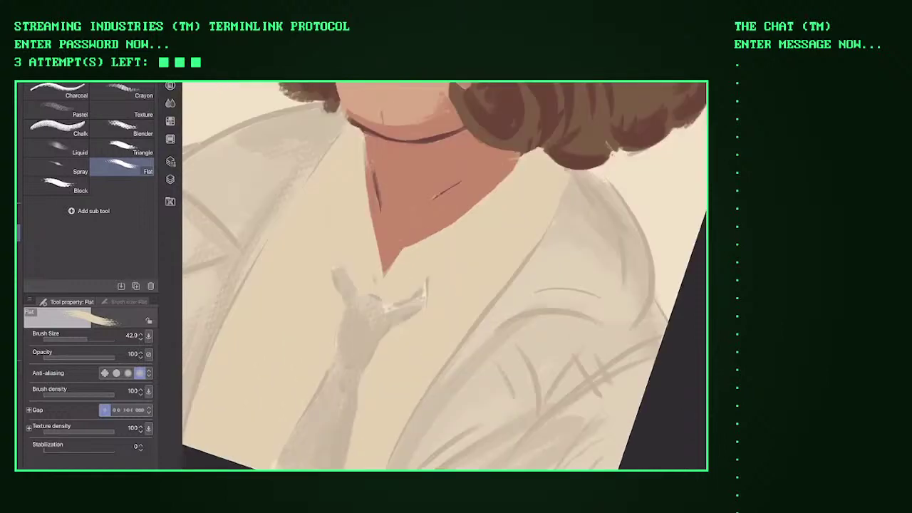
mouse_move(425, 287)
left_mouse_down()
mouse_move(382, 293)
mouse_move(391, 273)
left_mouse_up()
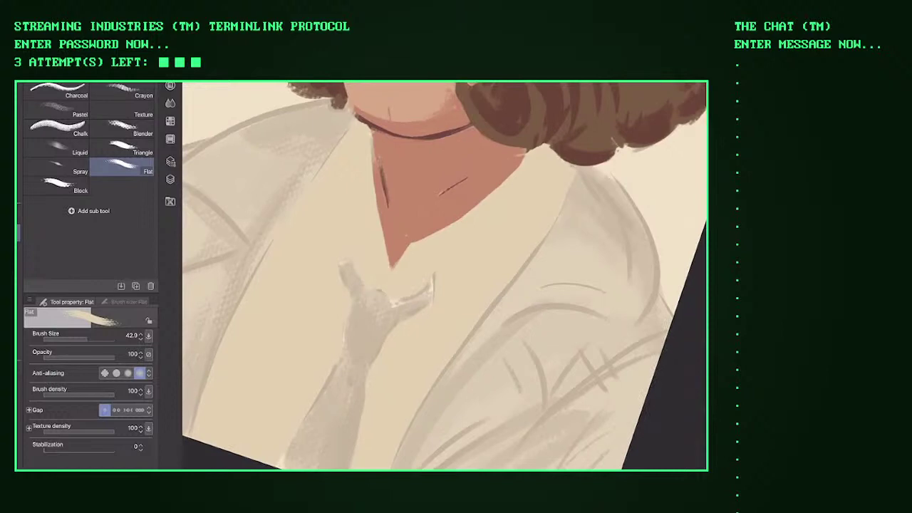
left_click_drag(432, 275, 431, 295)
Step: Choose a muted greyish blue for the tie and reduce the brush size to 29.8
left_click(170, 86)
left_click(232, 347)
left_click_drag(222, 277, 223, 286)
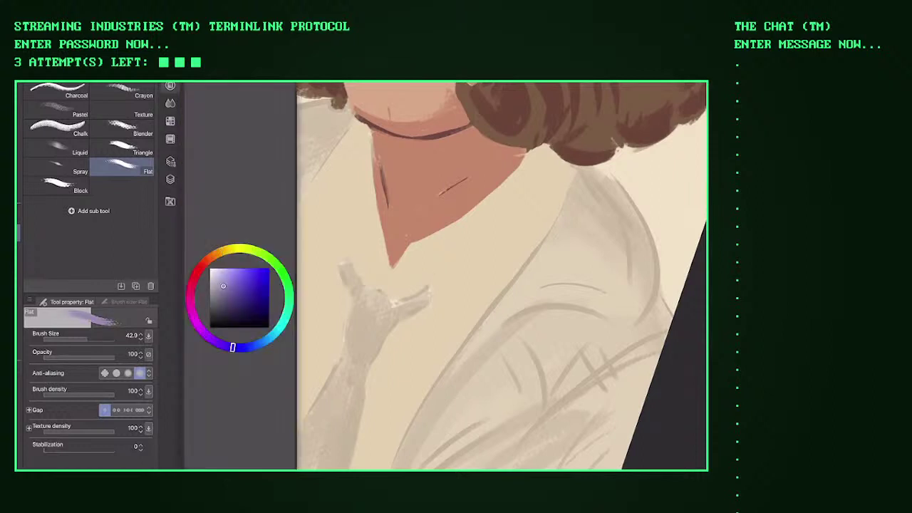
left_click(248, 346)
left_click(226, 293)
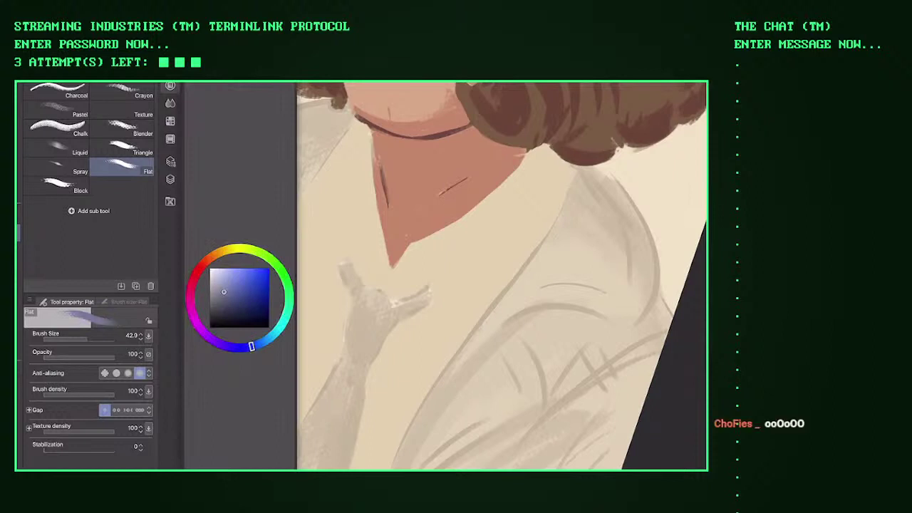
left_click(256, 345)
left_click(228, 290)
left_click(170, 86)
left_click_drag(85, 336, 68, 337)
Step: Undo the test stroke on the tie and change the paint colour to a darker, more saturated blue
mouse_move(356, 300)
left_mouse_down()
mouse_move(352, 339)
mouse_move(377, 353)
left_mouse_up()
key("ctrl+z")
key("ctrl+z")
scroll(442, 278, "down", 2)
scroll(442, 278, "up", 4)
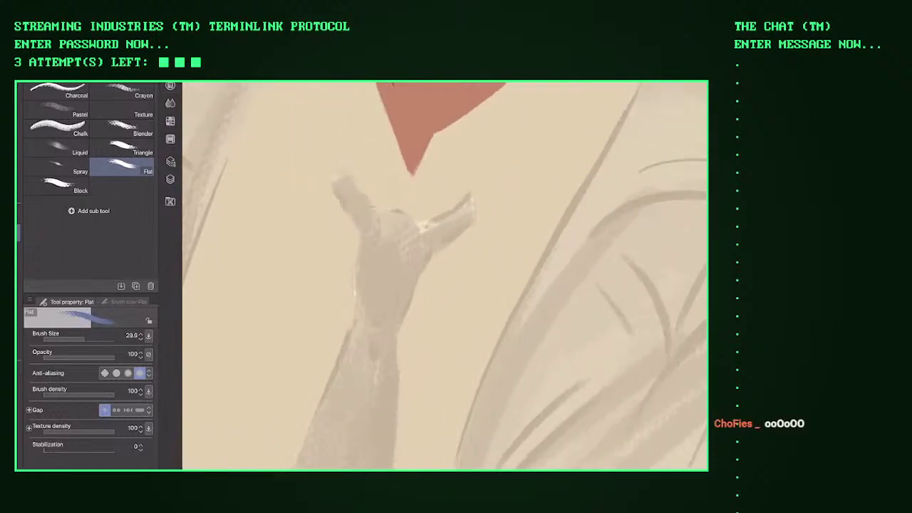
left_click(170, 86)
left_click(233, 300)
left_click(170, 85)
Step: Paint the outline of the tie knot and its two side bands in blue
mouse_move(335, 184)
left_mouse_down()
mouse_move(389, 249)
mouse_move(380, 217)
mouse_move(388, 324)
left_mouse_up()
mouse_move(416, 214)
left_mouse_down()
mouse_move(381, 235)
mouse_move(395, 321)
left_mouse_up()
left_click_drag(429, 242, 466, 215)
mouse_move(388, 211)
left_mouse_down()
mouse_move(402, 267)
mouse_move(435, 275)
left_mouse_up()
mouse_move(370, 242)
left_mouse_down()
mouse_move(442, 285)
mouse_move(427, 294)
left_mouse_up()
left_click_drag(378, 238, 463, 274)
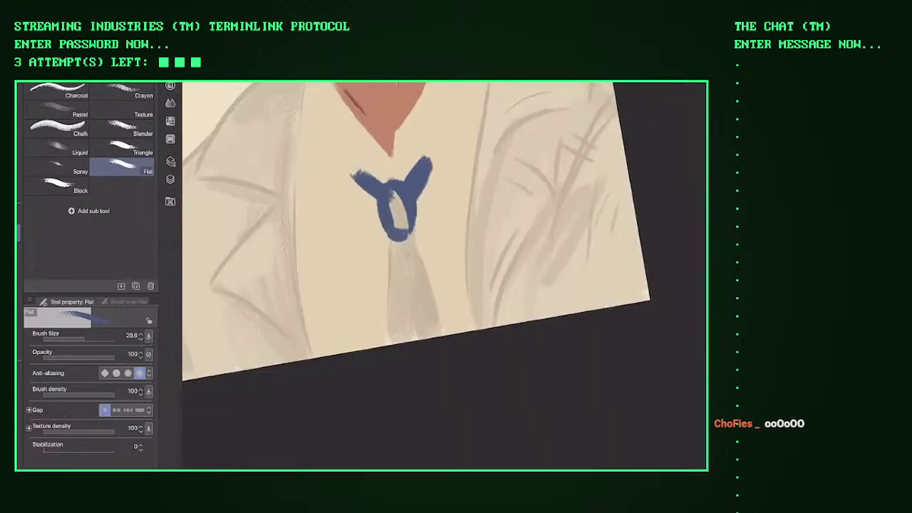
Step: Paint the hanging blade of the tie in blue from below the knot to the canvas edge
left_click_drag(407, 245, 405, 392)
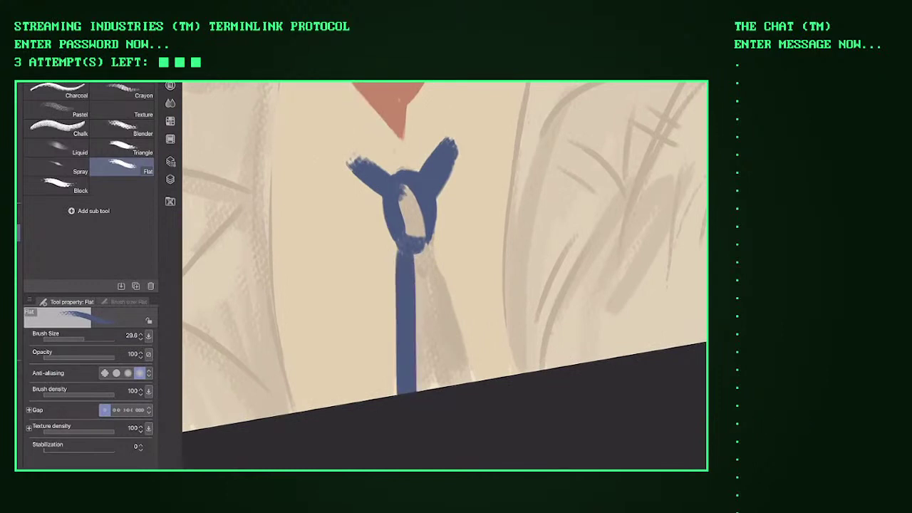
mouse_move(422, 249)
left_mouse_down()
mouse_move(470, 377)
mouse_move(421, 356)
left_mouse_up()
left_click_drag(427, 299, 456, 384)
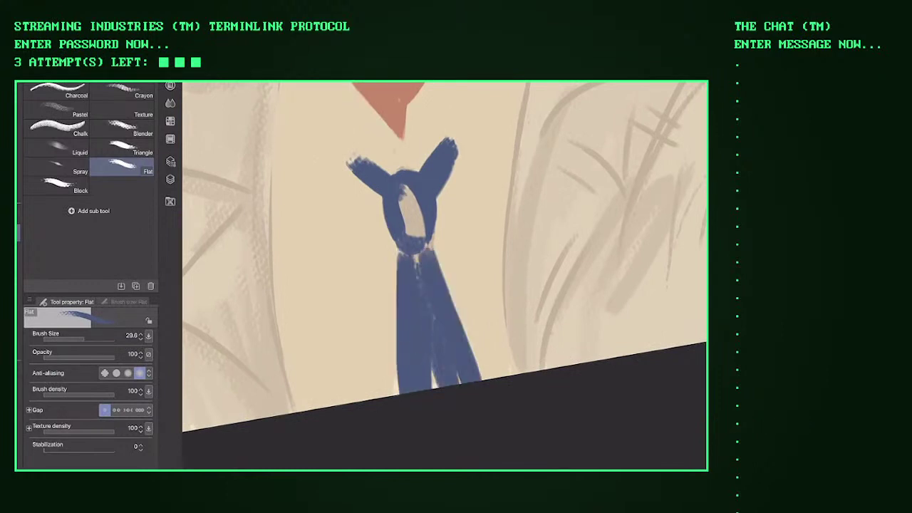
Step: Choose a dark navy and paint it over the lower part of the knot and the tie's hanging blade
left_click(171, 85)
left_click(235, 304)
left_click(170, 86)
mouse_move(385, 235)
left_mouse_down()
mouse_move(378, 292)
mouse_move(395, 298)
left_mouse_up()
left_click_drag(417, 218, 406, 299)
left_click_drag(402, 243, 408, 306)
mouse_move(412, 303)
left_mouse_down()
mouse_move(417, 449)
mouse_move(388, 403)
left_mouse_up()
left_click_drag(382, 298, 377, 456)
left_click_drag(391, 399, 392, 463)
left_click_drag(427, 367, 431, 463)
mouse_move(419, 292)
left_mouse_down()
mouse_move(420, 431)
mouse_move(437, 463)
left_mouse_up()
left_click_drag(369, 400, 369, 449)
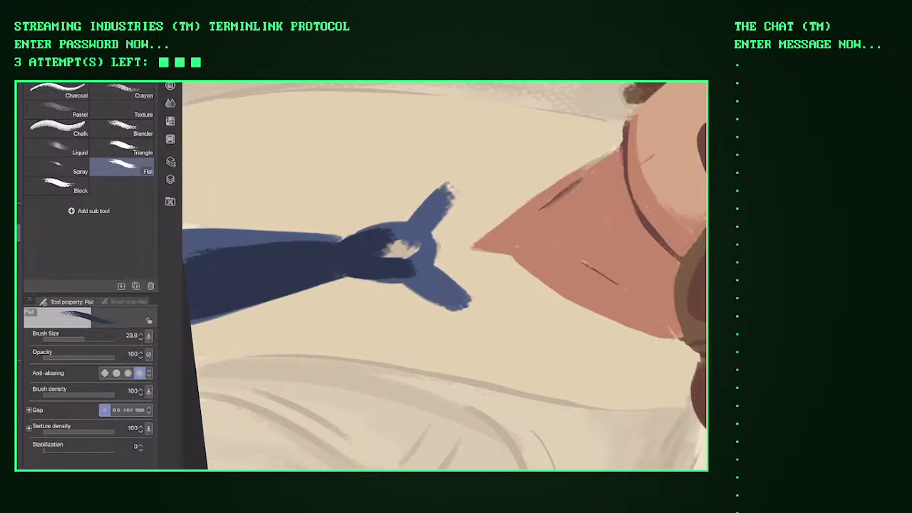
Step: Fill the tie knot and the inner parts of its side bands with navy, leaving lighter blue at the band ends
mouse_move(390, 279)
left_mouse_down()
mouse_move(430, 275)
mouse_move(434, 299)
mouse_move(446, 300)
left_mouse_up()
mouse_move(542, 214)
left_mouse_down()
mouse_move(570, 271)
mouse_move(556, 328)
mouse_move(513, 370)
left_mouse_up()
left_click_drag(420, 299, 470, 363)
key("ctrl+z")
left_click_drag(402, 274, 453, 339)
left_click_drag(313, 235, 391, 295)
left_click_drag(321, 278, 402, 307)
mouse_move(371, 171)
left_mouse_down()
mouse_move(349, 253)
mouse_move(392, 267)
left_mouse_up()
left_click_drag(388, 210, 409, 274)
left_click_drag(428, 199, 435, 246)
mouse_move(442, 278)
left_mouse_down()
mouse_move(384, 185)
mouse_move(370, 193)
mouse_move(367, 265)
mouse_move(376, 274)
mouse_move(356, 456)
left_mouse_up()
left_click_drag(447, 140, 467, 124)
left_click_drag(435, 207, 435, 293)
scroll(445, 276, "down", 5)
scroll(445, 276, "up", 3)
left_click_drag(404, 220, 403, 255)
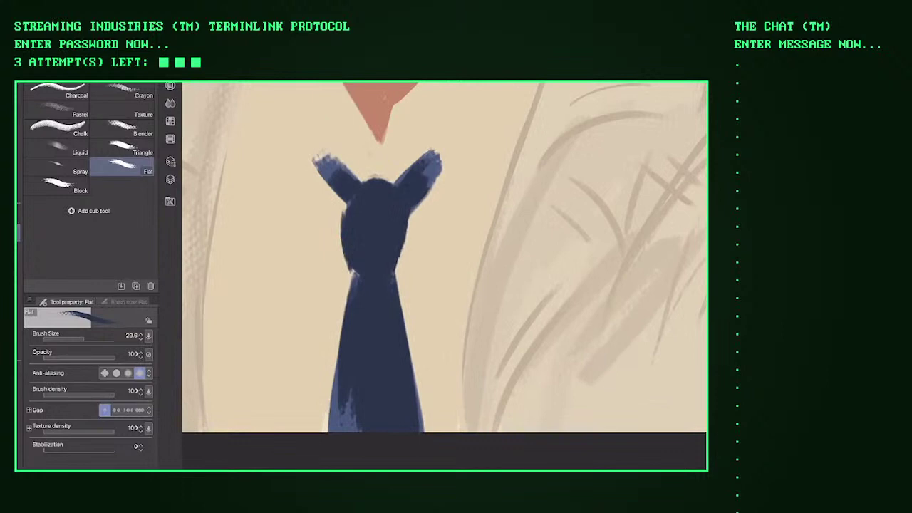
Step: Choose a tan shadow colour for the shirt collar, undoing the test strokes beside the tie
left_click(170, 86)
left_click(218, 253)
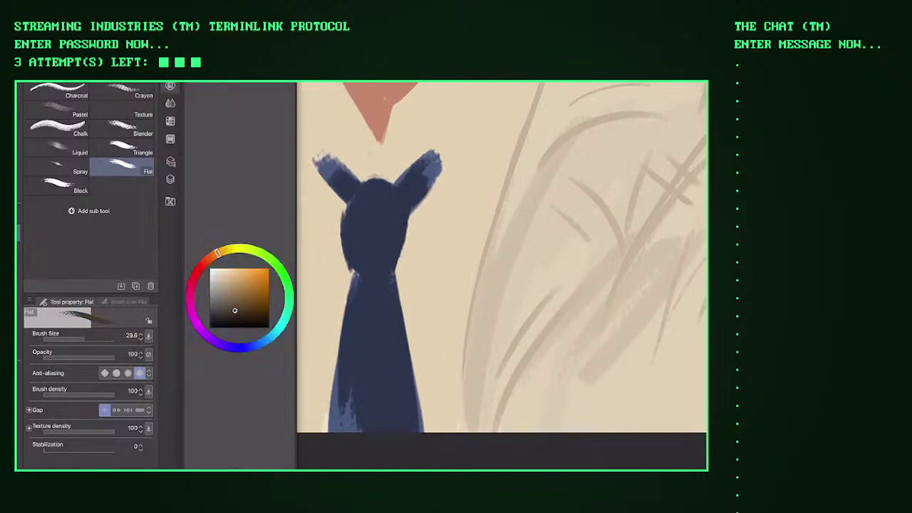
left_click(229, 277)
left_click_drag(318, 208, 313, 324)
key("ctrl+z")
left_click_drag(499, 285, 442, 349)
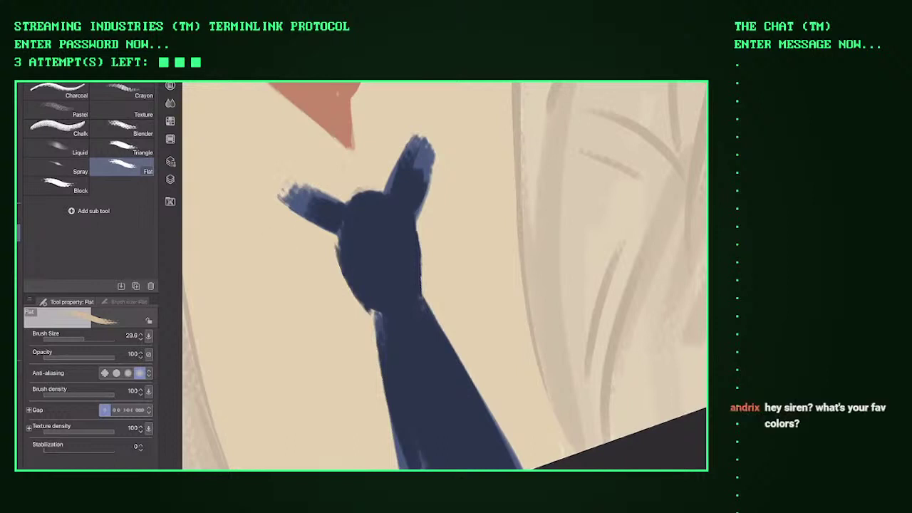
left_click(228, 281)
left_click_drag(319, 242, 335, 321)
key("ctrl+z")
Step: Draw the left collar point's outline in tan at brush size 10.5, undoing the strokes that miss
left_click_drag(264, 283, 280, 193)
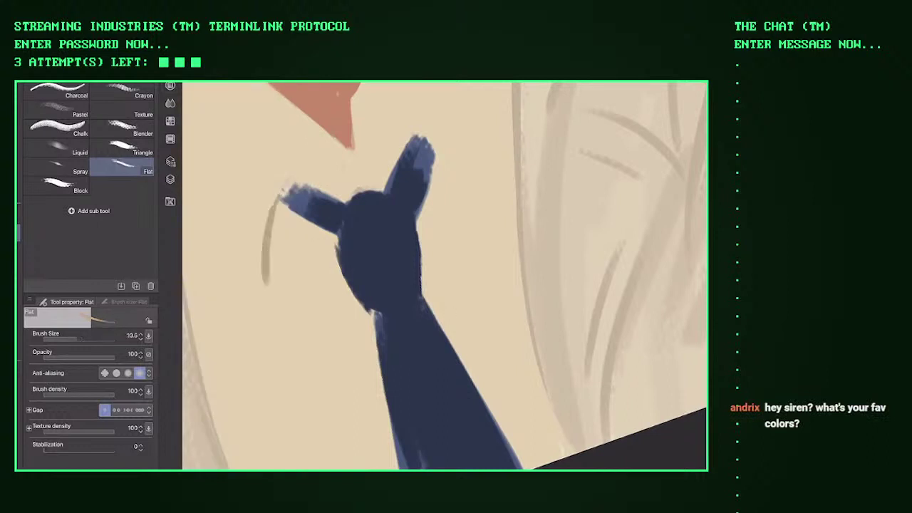
scroll(441, 278, "down", 5)
mouse_move(303, 288)
left_mouse_down()
mouse_move(298, 183)
mouse_move(282, 338)
mouse_move(289, 372)
left_mouse_up()
scroll(442, 278, "up", 3)
key("ctrl+z")
left_click_drag(330, 308, 300, 374)
left_click_drag(446, 196, 422, 348)
key("ctrl+z")
left_click_drag(368, 243, 340, 306)
Step: Fill the inner collar on both sides above the tie knot with tan and draw the right collar's front edge
mouse_move(419, 182)
left_mouse_down()
mouse_move(401, 205)
mouse_move(447, 217)
mouse_move(428, 238)
left_mouse_up()
left_click_drag(408, 202, 429, 246)
mouse_move(420, 185)
left_mouse_down()
mouse_move(439, 247)
mouse_move(457, 242)
left_mouse_up()
mouse_move(486, 155)
left_mouse_down()
mouse_move(467, 198)
mouse_move(510, 228)
left_mouse_up()
left_click_drag(473, 190, 457, 248)
left_click_drag(476, 214, 479, 254)
mouse_move(484, 174)
left_mouse_down()
mouse_move(472, 248)
mouse_move(491, 236)
left_mouse_up()
mouse_move(493, 183)
left_mouse_down()
mouse_move(526, 308)
mouse_move(431, 358)
mouse_move(388, 363)
left_mouse_up()
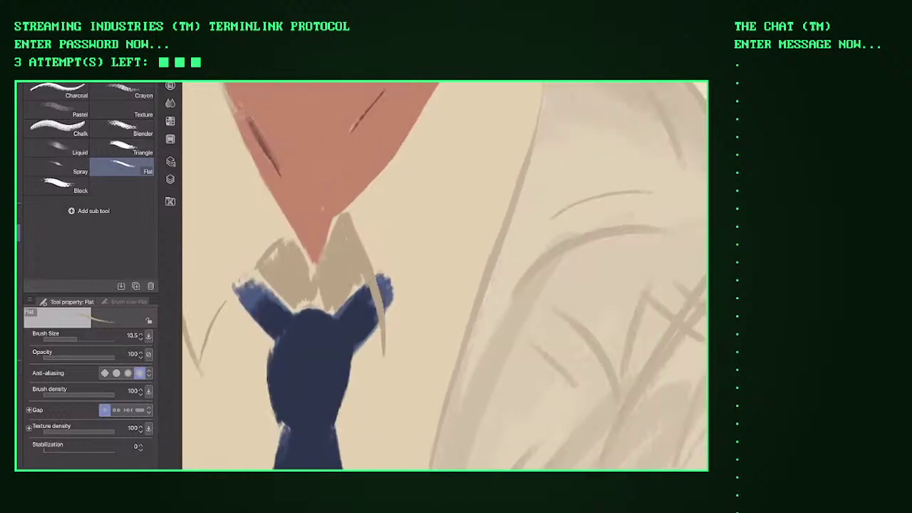
Step: Draw the right collar point and its outer edge rising toward the lapel in tan
mouse_move(399, 285)
left_mouse_down()
mouse_move(428, 214)
mouse_move(442, 271)
mouse_move(426, 369)
left_mouse_up()
left_click_drag(422, 336, 406, 374)
left_click_drag(399, 285, 441, 235)
scroll(445, 276, "up", 3)
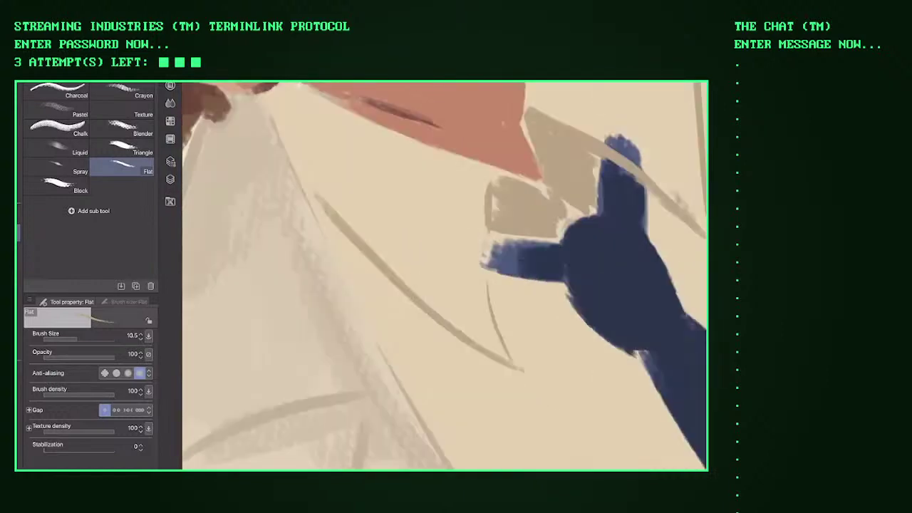
Step: Complete the left collar point by connecting its front edge and outer edge with tan lines
left_click_drag(479, 203, 499, 327)
left_click_drag(477, 185, 507, 356)
left_click_drag(502, 321, 527, 374)
mouse_move(442, 235)
left_mouse_down()
mouse_move(399, 285)
mouse_move(410, 280)
left_mouse_up()
left_click_drag(393, 127, 427, 348)
left_click_drag(396, 208, 396, 248)
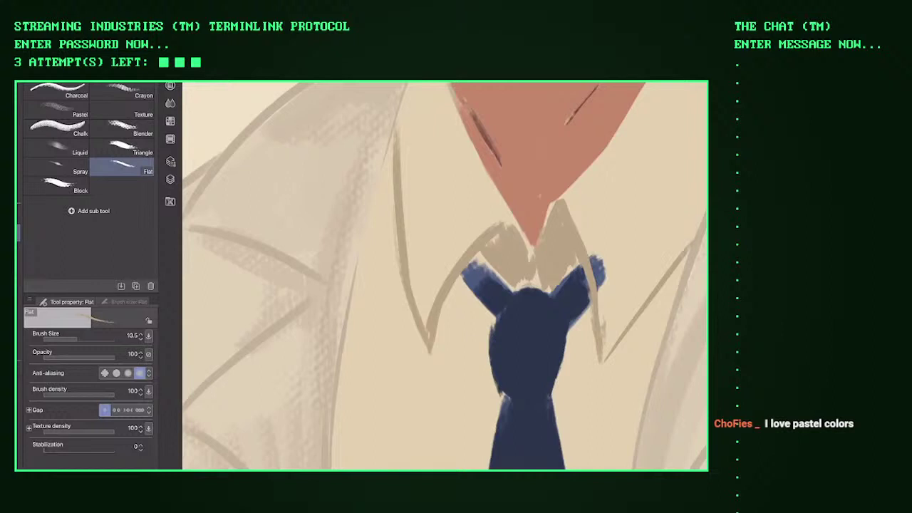
Step: Add short tan fold lines inside the left and right collar flaps beside the neck
scroll(520, 200, "down", 5)
left_click_drag(372, 179, 385, 256)
left_click_drag(389, 216, 377, 243)
left_click_drag(527, 164, 496, 221)
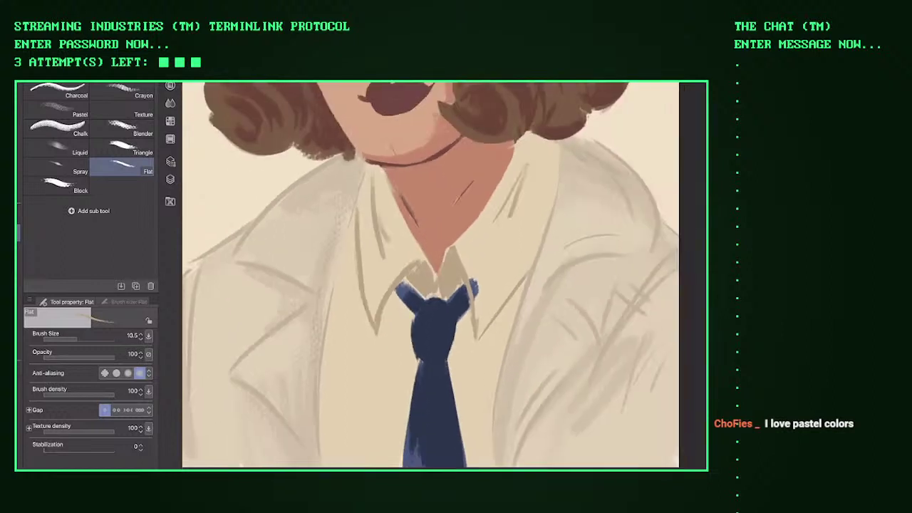
scroll(431, 274, "down", 5)
scroll(431, 274, "up", 5)
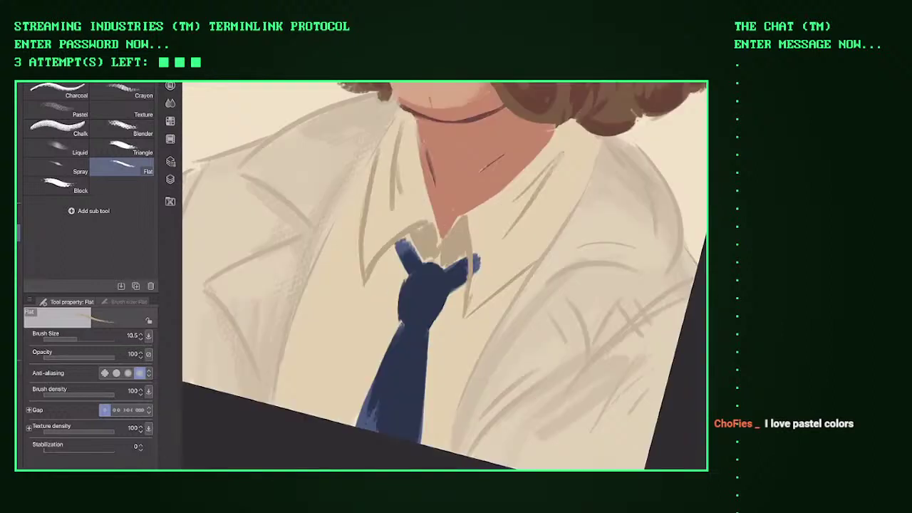
Step: Trim the right band of the tie knot along the collar edge and clean the blade's edges with cream paint
scroll(445, 275, "up", 3)
mouse_move(453, 184)
left_mouse_down()
mouse_move(459, 288)
mouse_move(446, 217)
mouse_move(456, 296)
left_mouse_up()
mouse_move(468, 245)
left_mouse_down()
mouse_move(469, 283)
mouse_move(450, 350)
left_mouse_up()
key("ctrl+@")
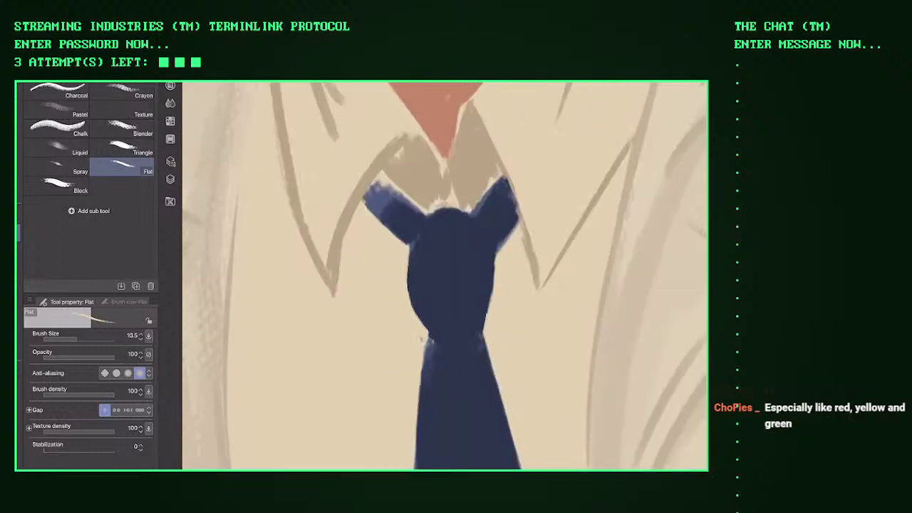
left_click_drag(443, 232, 455, 393)
left_click_drag(487, 232, 520, 328)
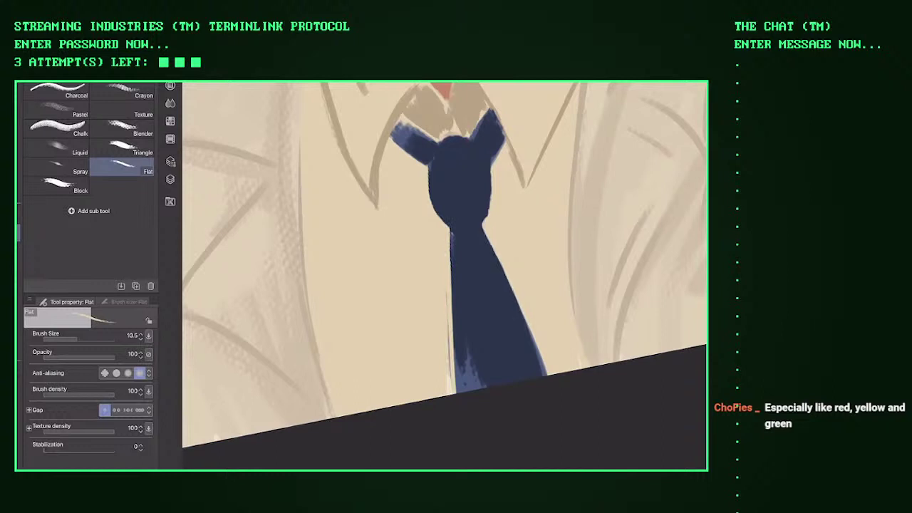
Step: Reshape the tie below the knot by evening out both sides of the blade with navy and cream strokes
left_click_drag(507, 261, 522, 344)
left_click_drag(521, 298, 534, 342)
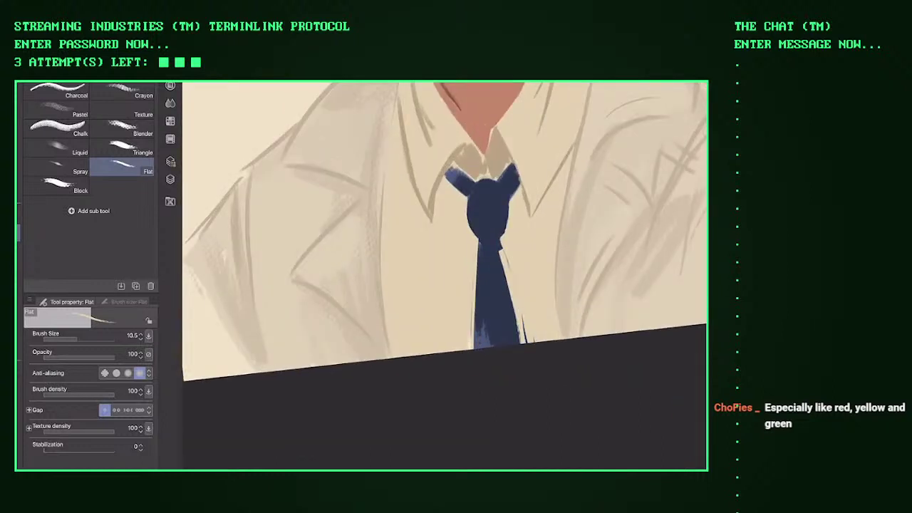
left_click_drag(489, 260, 481, 276)
left_click_drag(458, 213, 468, 255)
left_click_drag(501, 212, 513, 357)
left_click_drag(500, 275, 515, 359)
left_click_drag(501, 250, 512, 353)
left_click_drag(506, 316, 516, 360)
left_click_drag(470, 256, 463, 365)
key("ctrl+z")
mouse_move(470, 255)
left_mouse_down()
mouse_move(462, 364)
mouse_move(470, 363)
left_mouse_up()
scroll(444, 276, "down", 5)
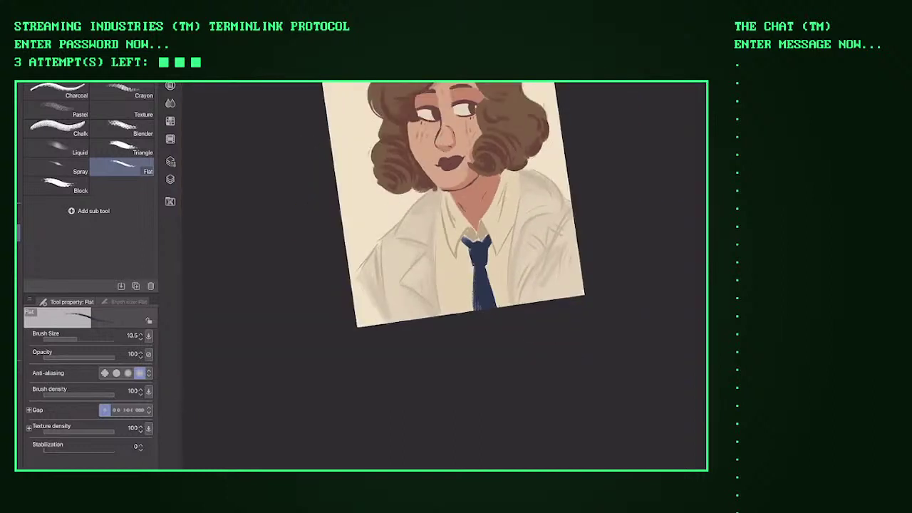
scroll(444, 276, "up", 5)
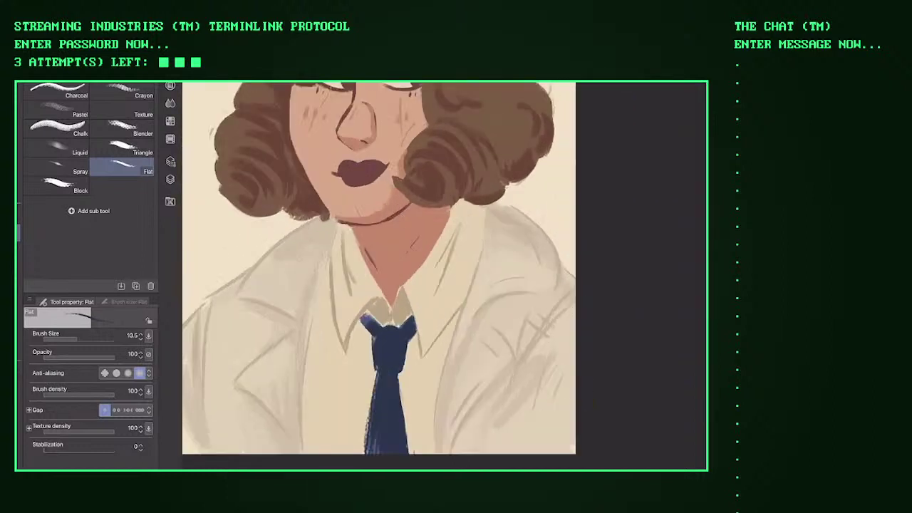
Step: Try shading the right collar flap with broad tan strokes using the Flat brush at size 25.5
scroll(443, 276, "up", 5)
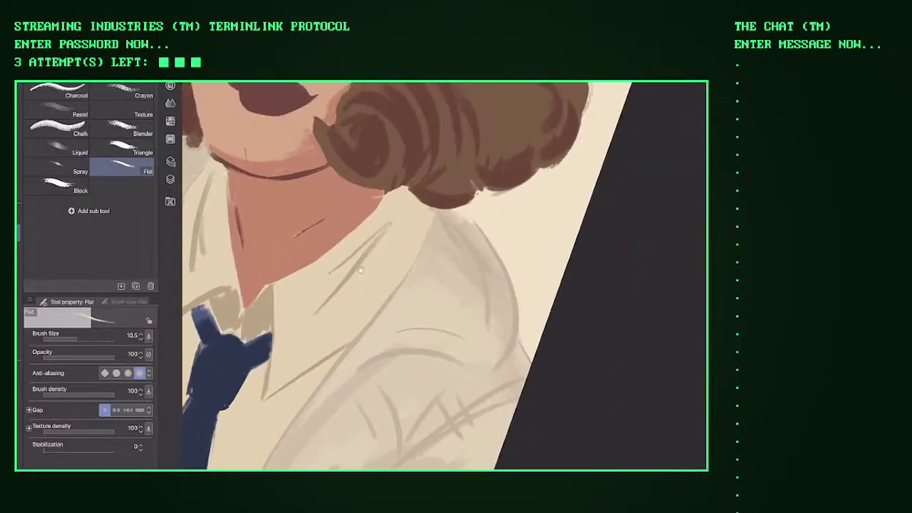
mouse_move(358, 244)
left_mouse_down()
mouse_move(389, 245)
mouse_move(428, 200)
left_mouse_up()
left_click_drag(384, 232, 445, 181)
left_click_drag(385, 278, 449, 188)
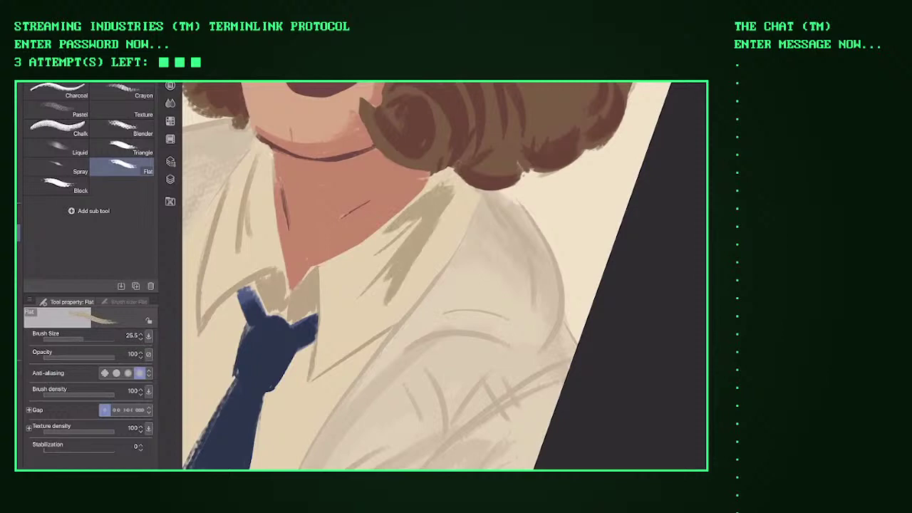
left_click_drag(385, 303, 431, 233)
scroll(444, 276, "down", 5)
scroll(425, 275, "down", 2)
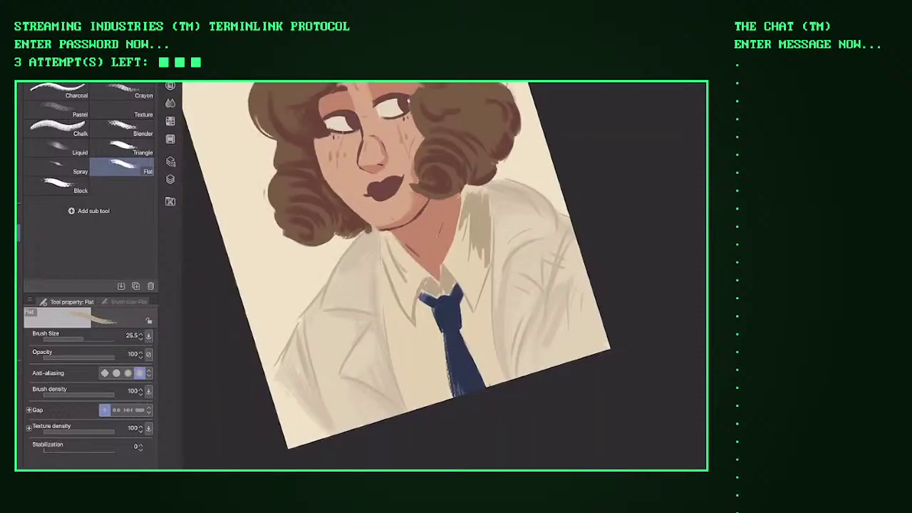
Step: Paint a tan shadow across the upper right collar flap beneath the hair curl
scroll(443, 275, "up", 6)
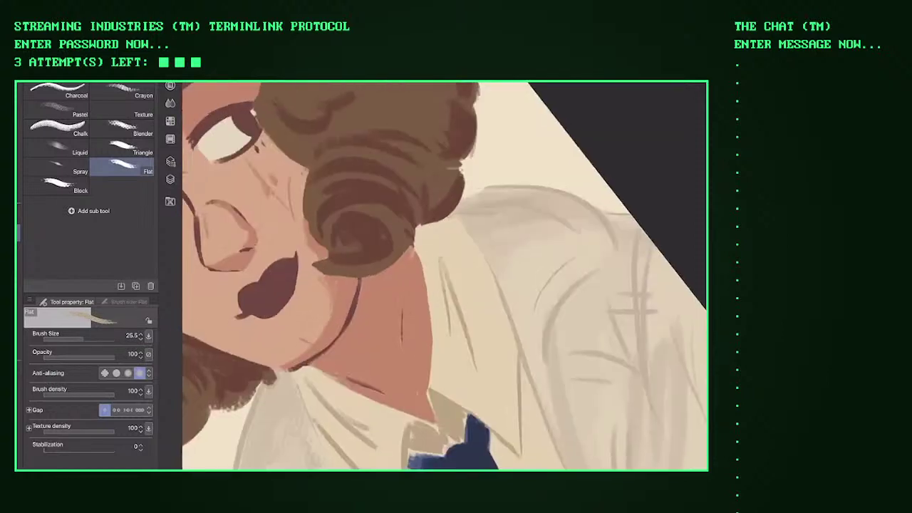
left_click_drag(438, 310, 428, 240)
left_click_drag(438, 329, 420, 221)
left_click_drag(460, 298, 445, 219)
left_click_drag(492, 296, 459, 215)
left_click_drag(500, 313, 492, 299)
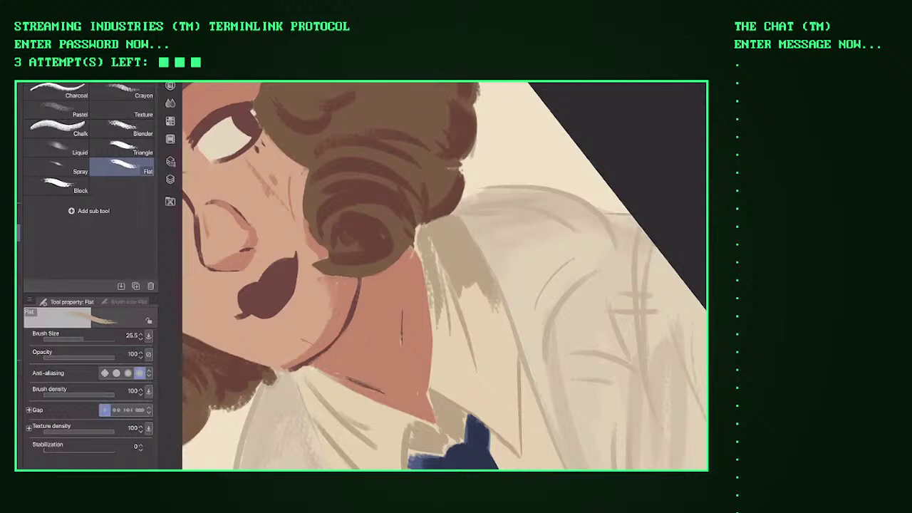
Step: Soften the lower part of the right collar's tan shadow with lighter cream strokes
scroll(444, 275, "up", 5)
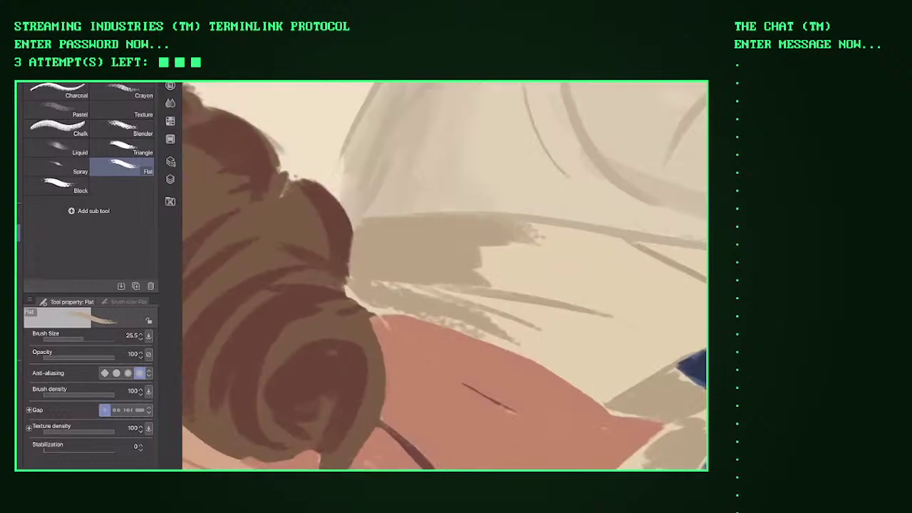
left_click_drag(528, 216, 533, 215)
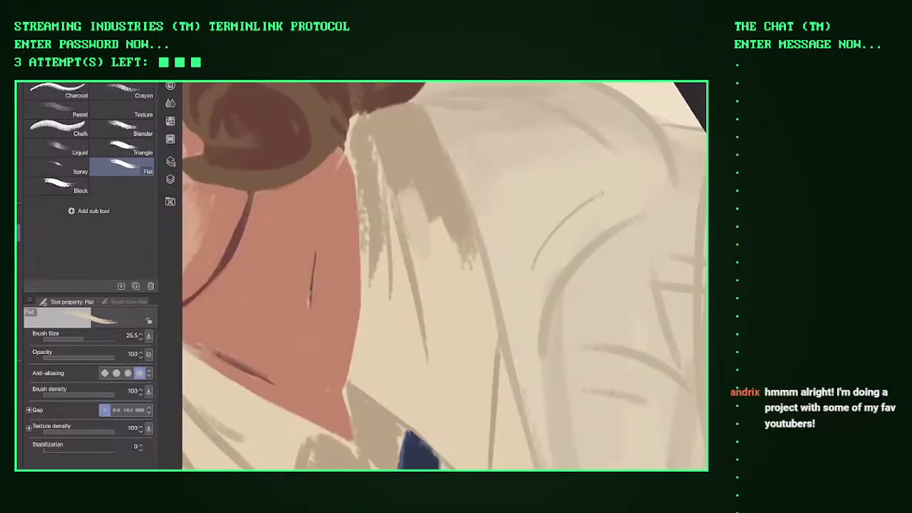
mouse_move(413, 178)
left_mouse_down()
mouse_move(436, 270)
mouse_move(456, 307)
mouse_move(470, 306)
left_mouse_up()
mouse_move(371, 167)
left_mouse_down()
mouse_move(384, 328)
mouse_move(360, 249)
left_mouse_up()
left_click_drag(399, 236, 410, 335)
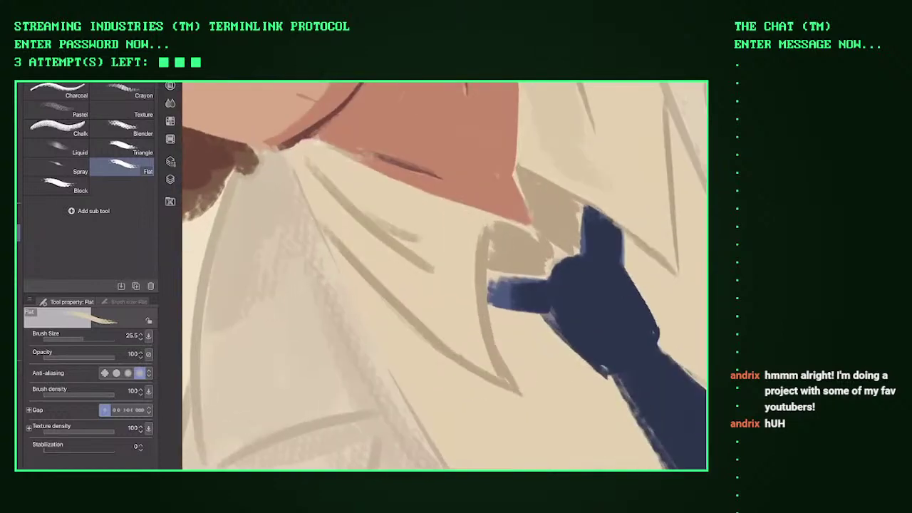
Step: Add subtle beige shading to the left collar flap and the shirt just below it
left_click_drag(383, 186, 446, 221)
left_click_drag(403, 264, 439, 311)
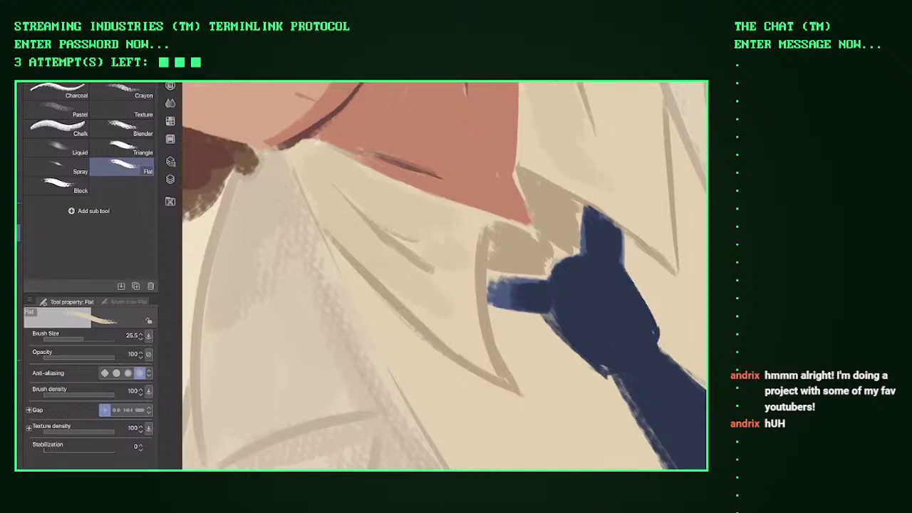
key("ctrl+minus")
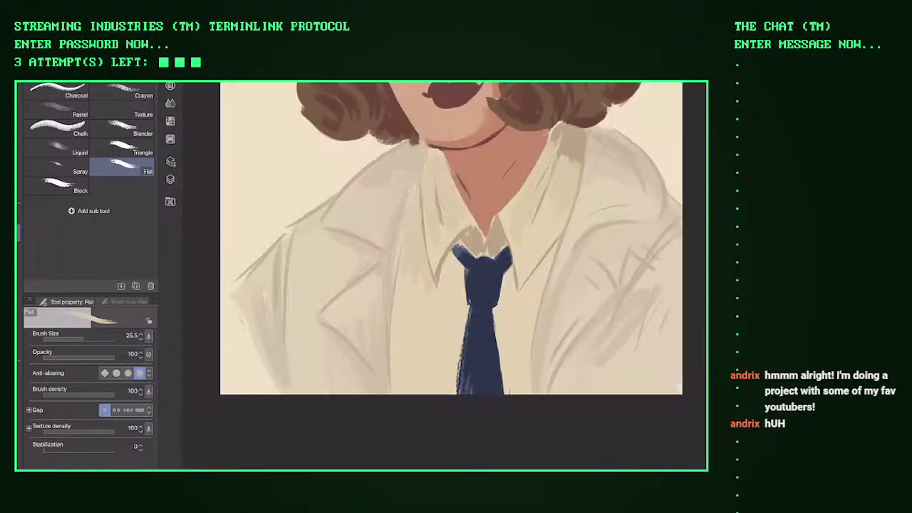
key("ctrl+plus")
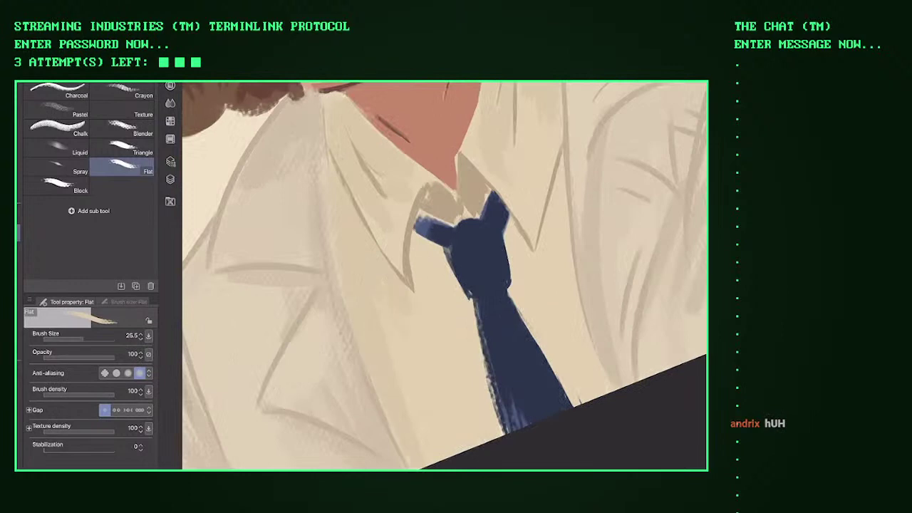
key("ctrl+plus")
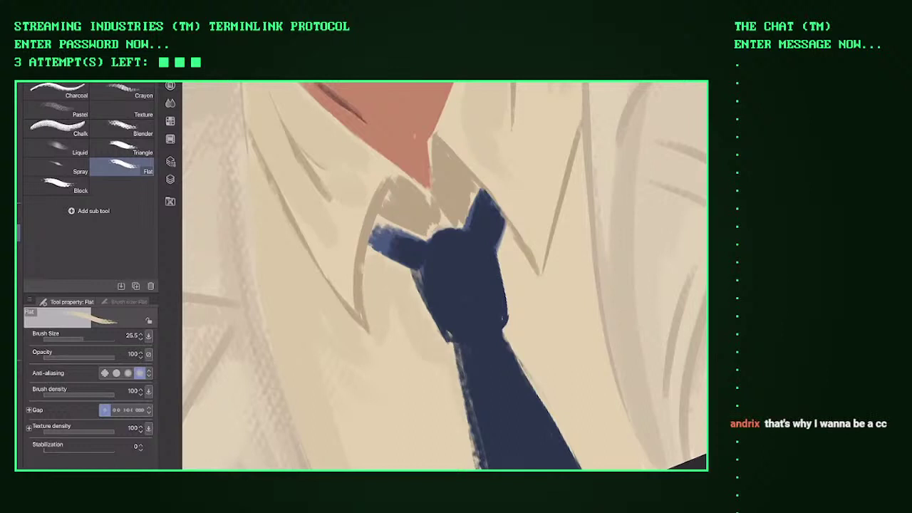
key("ctrl+minus")
key("-")
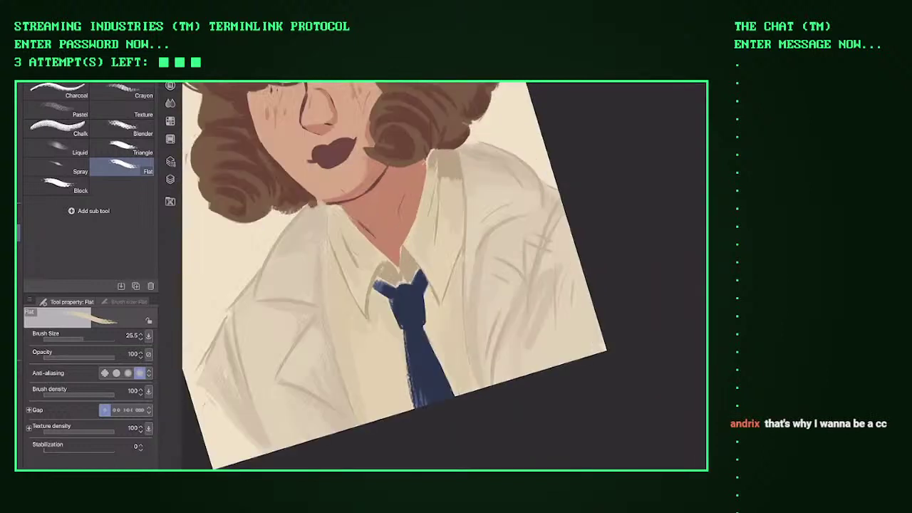
Step: Try extending the collar shading downward with long tan streaks
key("ctrl+plus")
mouse_move(419, 187)
left_mouse_down()
mouse_move(434, 164)
mouse_move(428, 217)
left_mouse_up()
mouse_move(370, 171)
left_mouse_down()
mouse_move(369, 260)
mouse_move(348, 302)
left_mouse_up()
left_click_drag(392, 206, 399, 335)
left_click_drag(427, 207, 427, 376)
key("ctrl+minus")
key("ctrl+minus")
key("ctrl+minus")
key("ctrl+plus")
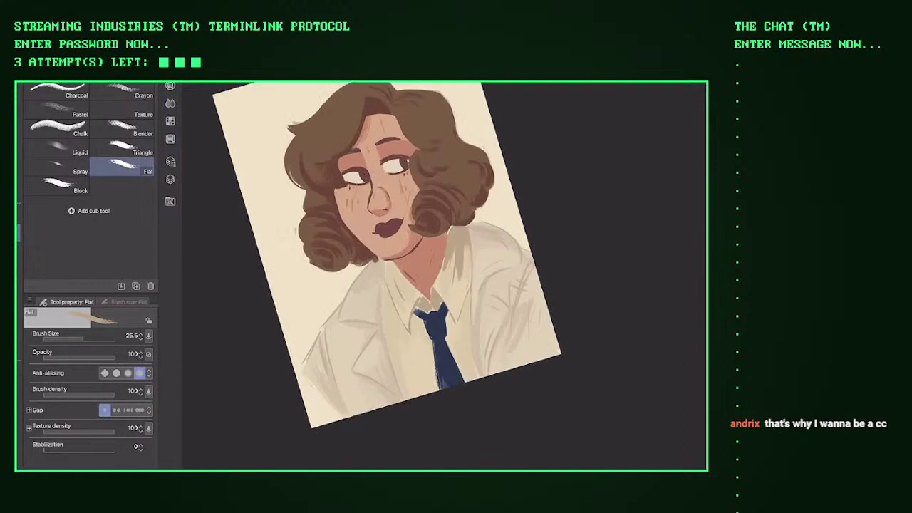
Step: Extend the tan shadow in long streaks down the right collar flap and deepen the left flap beside the neck
key("ctrl+plus")
key("ctrl+plus")
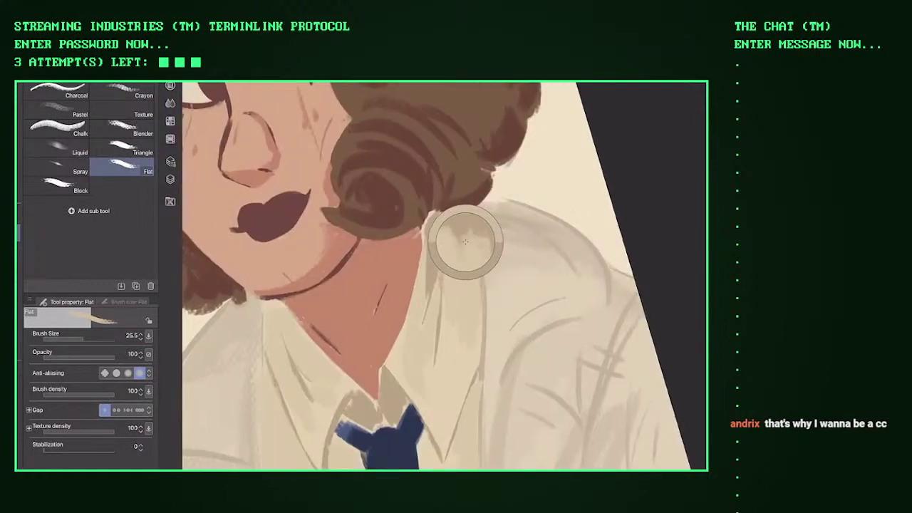
left_click_drag(464, 238, 438, 271)
mouse_move(427, 230)
left_mouse_down()
mouse_move(416, 321)
mouse_move(426, 346)
left_mouse_up()
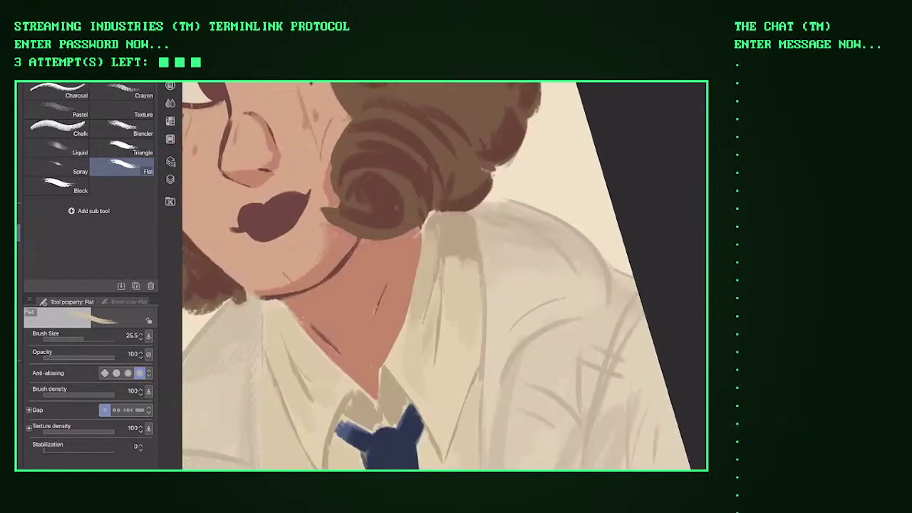
left_click_drag(456, 259, 449, 334)
left_click_drag(467, 241, 466, 363)
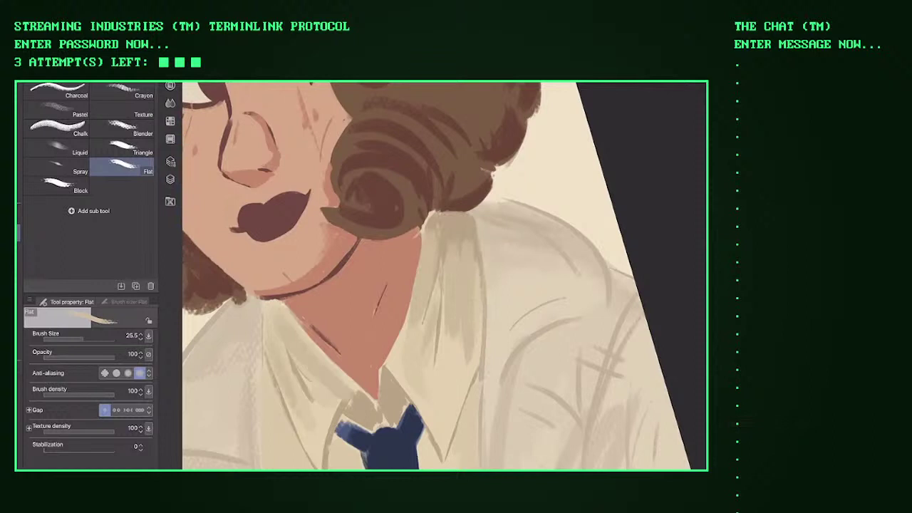
Step: Paint a wide, warmer tan line along the left coat front edge from the neck to the bottom of the canvas
key("ctrl+minus")
key("ctrl+0")
key("ctrl+plus")
key("ctrl+plus")
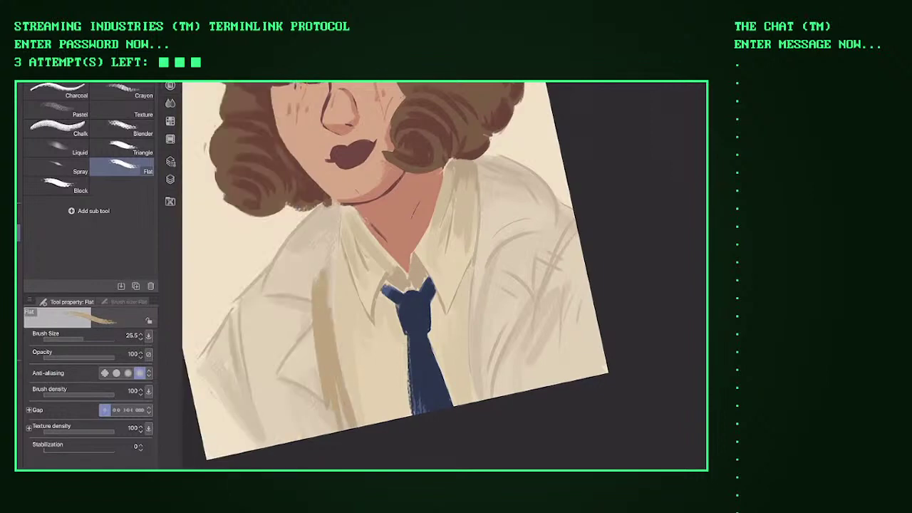
left_click_drag(265, 167, 419, 391)
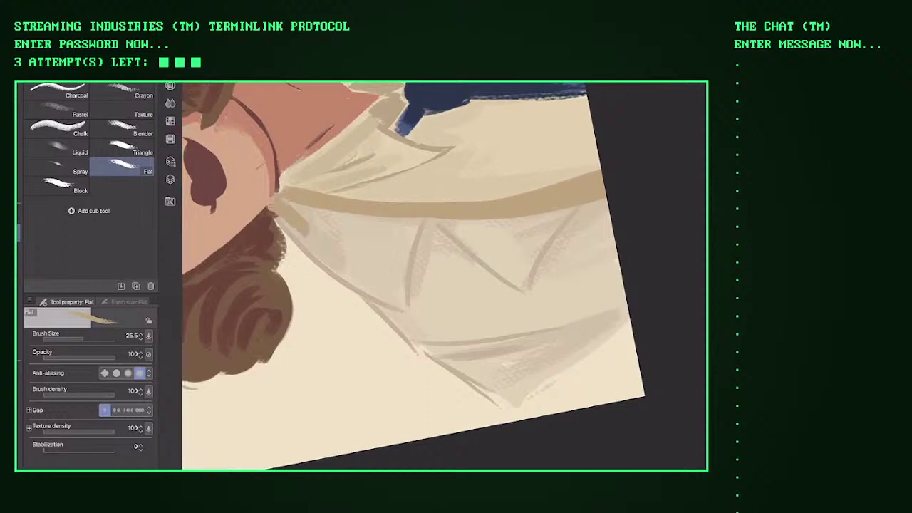
Step: Outline the left shoulder and outer sleeve of the coat in the same warm tan
left_click_drag(280, 212, 374, 298)
left_click_drag(302, 252, 434, 362)
mouse_move(322, 271)
left_mouse_down()
mouse_move(365, 331)
mouse_move(450, 392)
left_mouse_up()
left_click_drag(294, 240, 281, 279)
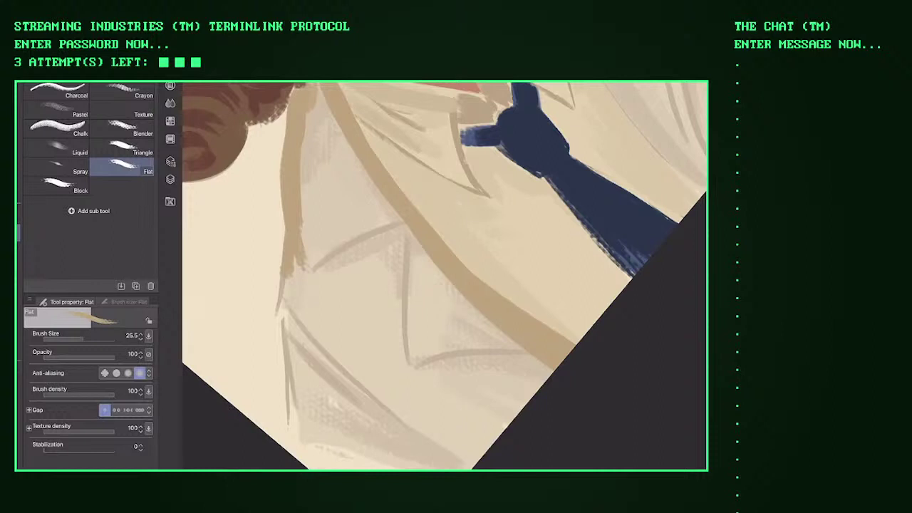
mouse_move(292, 255)
left_mouse_down()
mouse_move(285, 352)
mouse_move(294, 464)
left_mouse_up()
left_click_drag(293, 322, 292, 339)
left_click_drag(294, 395, 288, 456)
scroll(444, 275, "down", 5)
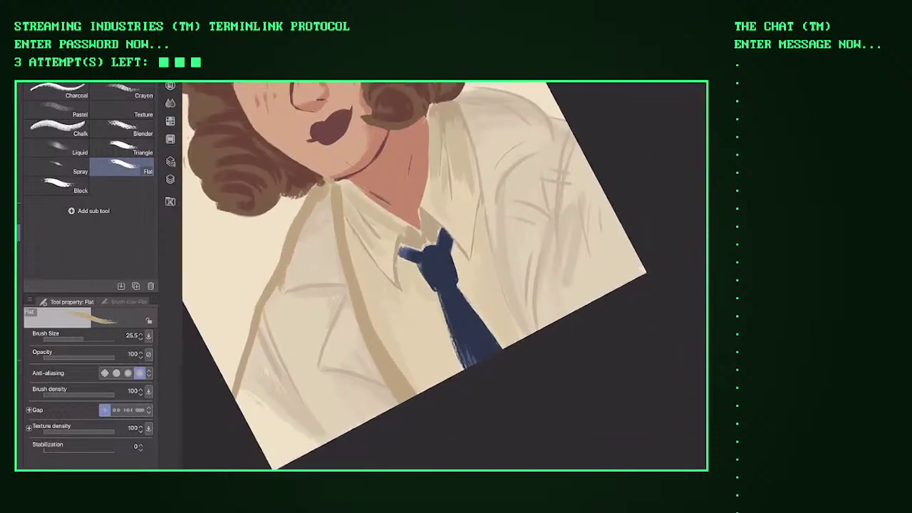
Step: Paint a warm tan line along the right coat front edge from the collar to the bottom of the canvas
scroll(444, 276, "up", 4)
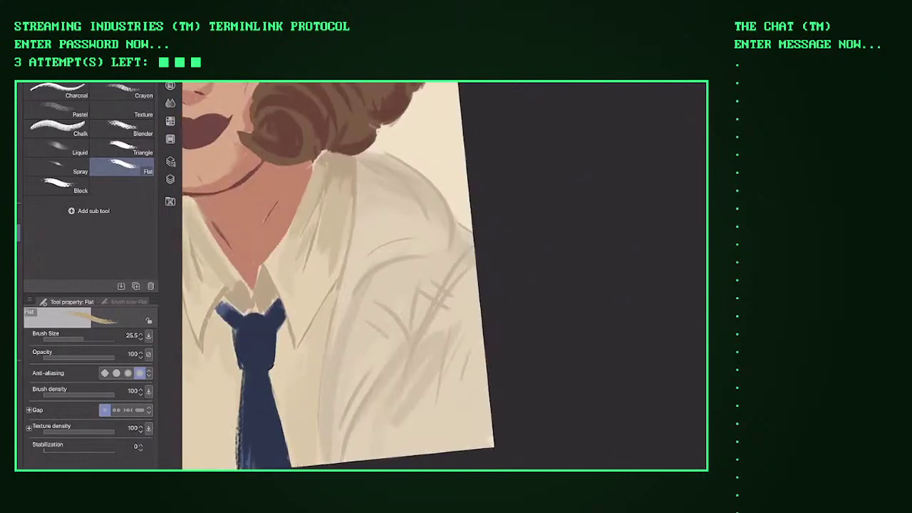
scroll(444, 276, "up", 2)
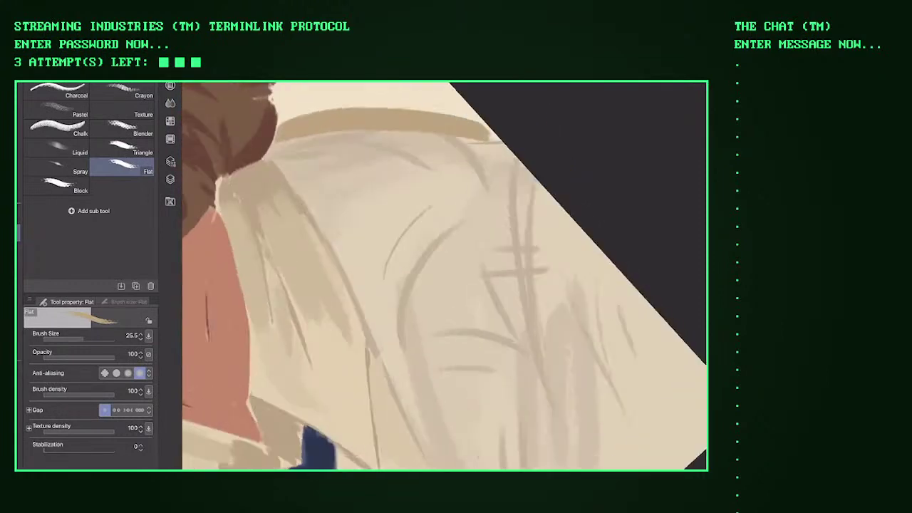
scroll(443, 276, "up", 2)
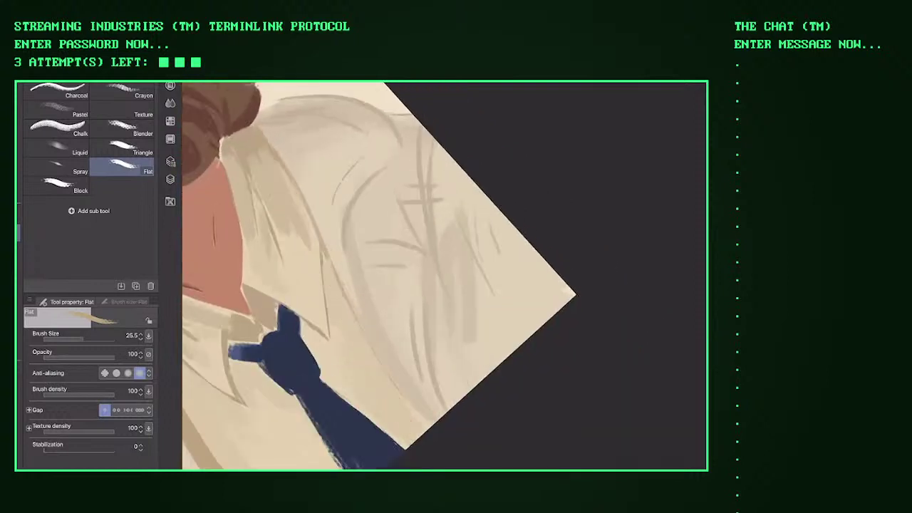
scroll(443, 276, "down", 3)
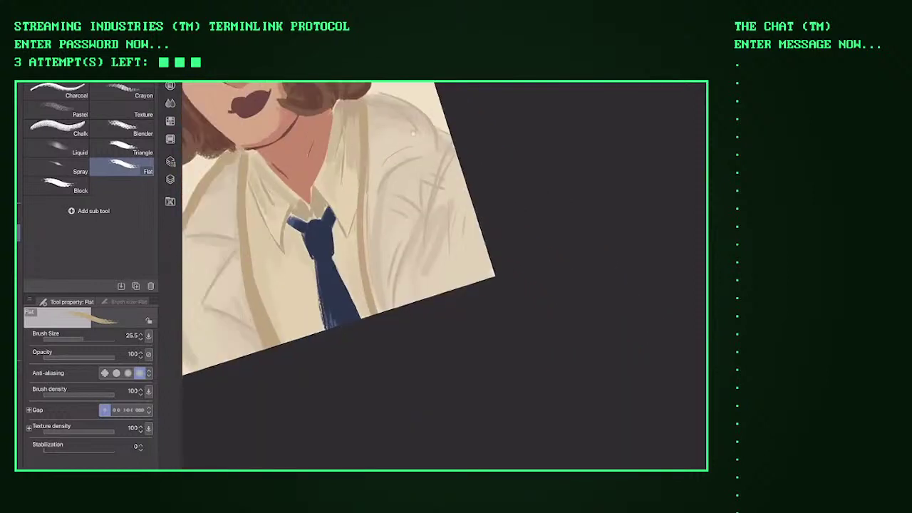
Step: Block in the lower front of the coat's right side with warm tan strokes
left_click_drag(384, 232, 381, 313)
left_click_drag(377, 212, 385, 294)
mouse_move(392, 232)
left_mouse_down()
mouse_move(399, 312)
mouse_move(420, 306)
left_mouse_up()
mouse_move(431, 231)
left_mouse_down()
mouse_move(410, 303)
mouse_move(445, 298)
left_mouse_up()
mouse_move(428, 255)
left_mouse_down()
mouse_move(445, 296)
mouse_move(508, 273)
left_mouse_up()
left_click_drag(446, 276, 506, 269)
mouse_move(439, 270)
left_mouse_down()
mouse_move(505, 259)
mouse_move(500, 268)
left_mouse_up()
mouse_move(458, 261)
left_mouse_down()
mouse_move(500, 253)
mouse_move(459, 255)
left_mouse_up()
Step: Outline the coat's right shoulder in warm tan and mark the fold where the sleeve meets the canvas edge
scroll(342, 271, "up", 2)
left_click_drag(318, 137, 352, 121)
left_click_drag(350, 191, 426, 128)
mouse_move(419, 191)
left_mouse_down()
mouse_move(416, 227)
mouse_move(446, 186)
left_mouse_up()
mouse_move(428, 285)
left_mouse_down()
mouse_move(399, 270)
mouse_move(370, 236)
left_mouse_up()
mouse_move(410, 231)
left_mouse_down()
mouse_move(400, 257)
mouse_move(408, 249)
left_mouse_up()
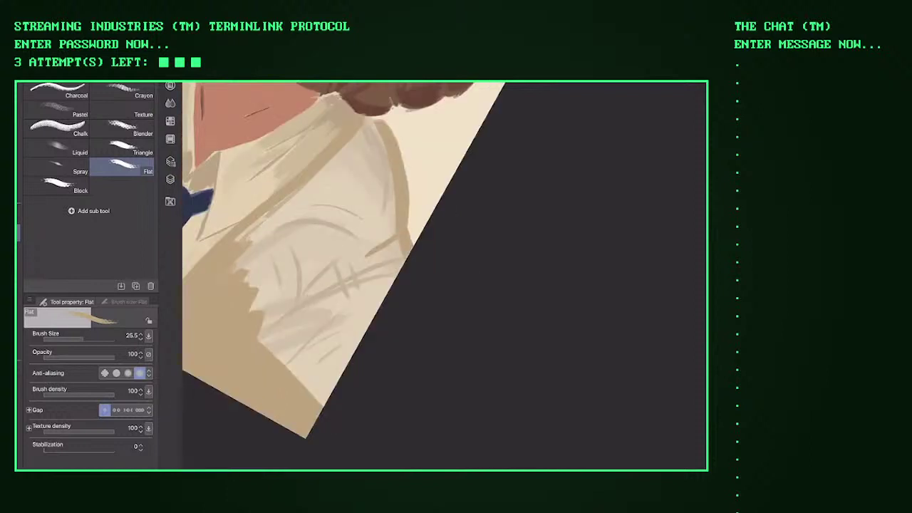
Step: Fill the lower right sleeve area of the coat with warm tan out to the canvas edge
left_click_drag(259, 302, 249, 311)
left_click_drag(317, 320, 261, 399)
left_click_drag(325, 404, 260, 299)
mouse_move(242, 257)
left_mouse_down()
mouse_move(332, 393)
mouse_move(337, 384)
mouse_move(270, 257)
left_mouse_up()
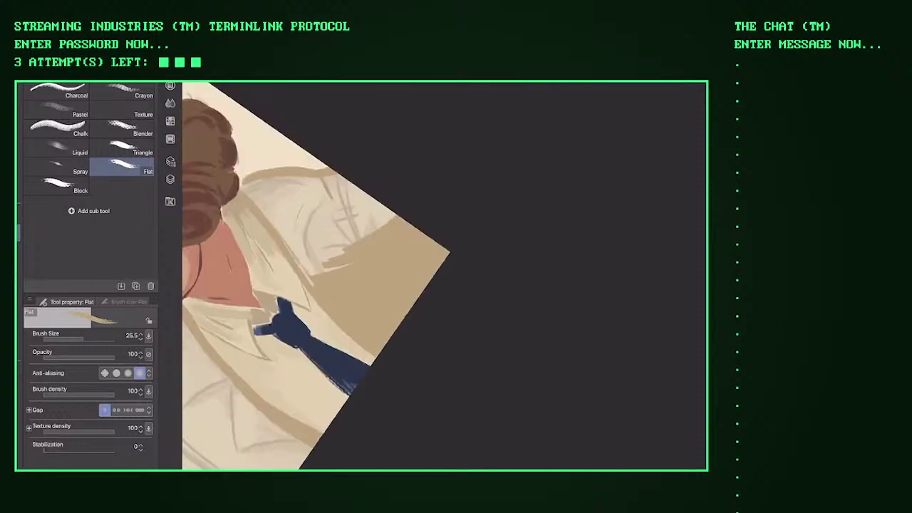
Step: Fill the coat's right chest and upper sleeve with warm tan over the sketch lines
left_click_drag(427, 299, 371, 228)
left_click_drag(253, 187, 341, 314)
left_click_drag(292, 213, 316, 256)
mouse_move(309, 235)
left_mouse_down()
mouse_move(363, 300)
mouse_move(371, 238)
left_mouse_up()
left_click_drag(334, 288, 385, 220)
left_click_drag(353, 267, 406, 203)
left_click_drag(378, 250, 421, 188)
left_click_drag(413, 242, 454, 207)
left_click_drag(356, 299, 313, 214)
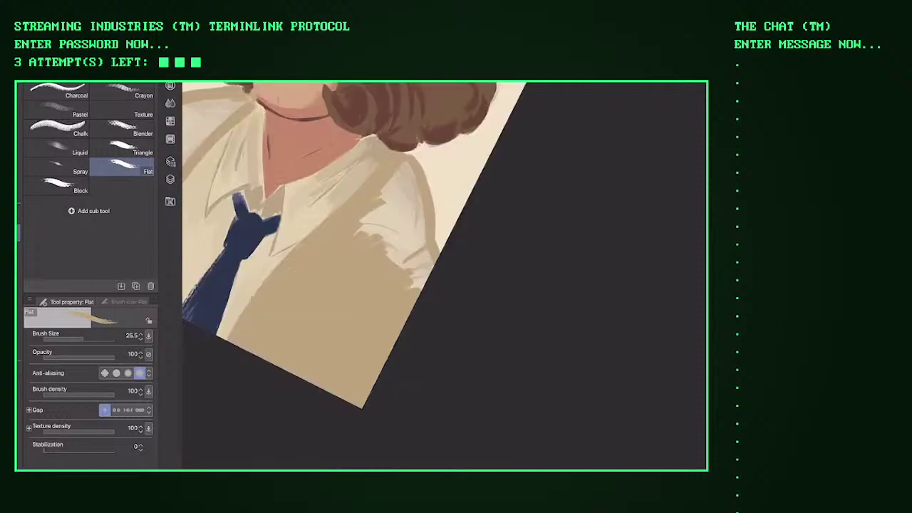
Step: Cover the remaining right shoulder of the coat with warm tan and block in the left sleeve's lower outer edge
mouse_move(356, 236)
left_mouse_down()
mouse_move(393, 254)
mouse_move(406, 210)
left_mouse_up()
left_click_drag(413, 281, 420, 185)
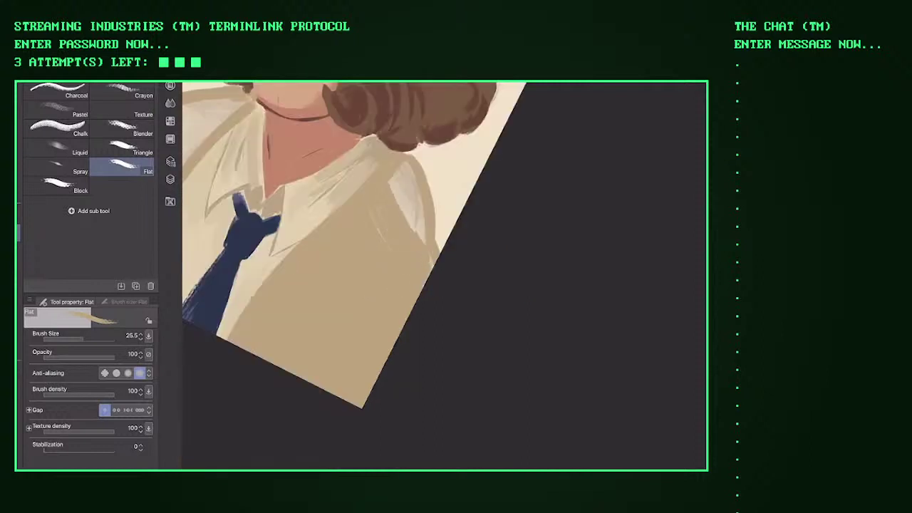
left_click_drag(392, 242, 424, 168)
mouse_move(402, 206)
left_mouse_down()
mouse_move(422, 162)
mouse_move(417, 149)
left_mouse_up()
mouse_move(430, 270)
left_mouse_down()
mouse_move(432, 255)
mouse_move(399, 257)
mouse_move(471, 228)
left_mouse_up()
left_click_drag(281, 353, 273, 289)
mouse_move(302, 404)
left_mouse_down()
mouse_move(279, 339)
mouse_move(331, 306)
left_mouse_up()
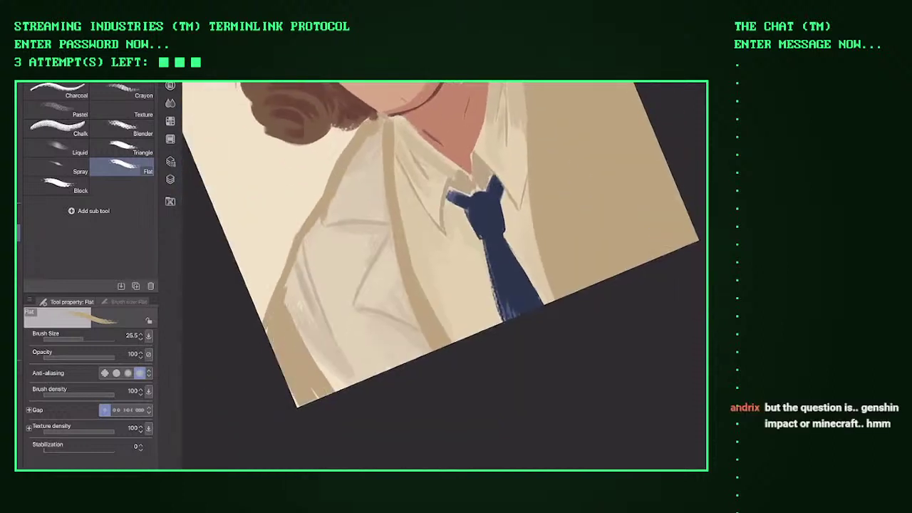
Step: Try filling the left side of the coat with tan strokes and undo them
left_click_drag(463, 324, 524, 323)
left_click_drag(306, 388, 335, 239)
key("ctrl+z")
mouse_move(357, 388)
left_mouse_down()
mouse_move(328, 271)
mouse_move(335, 260)
left_mouse_up()
left_click_drag(314, 396, 321, 253)
key("ctrl+z")
key("ctrl+z")
key("ctrl+z")
Step: Enlarge the brush to 89.7 and fill the whole left side of the coat with solid warm tan
mouse_move(428, 321)
left_mouse_down()
mouse_move(370, 320)
mouse_move(376, 377)
left_mouse_up()
left_click_drag(371, 321, 427, 320)
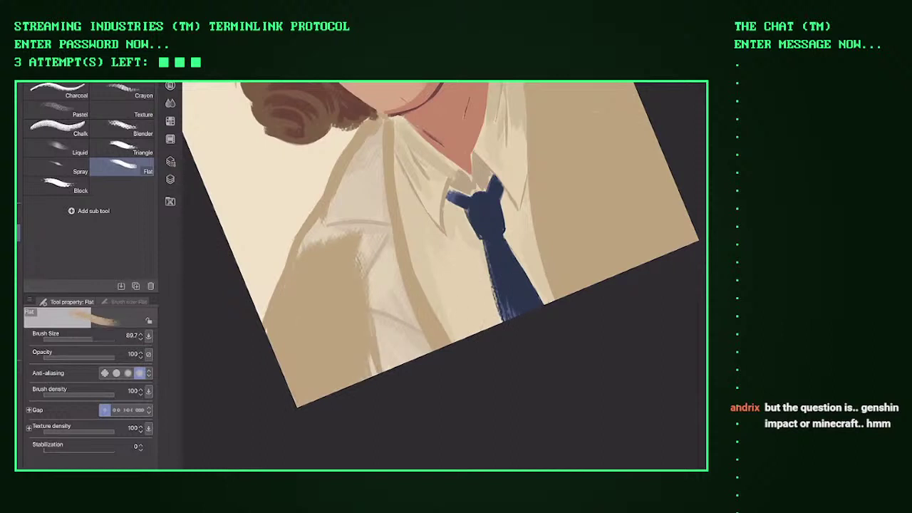
left_click_drag(385, 371, 367, 250)
left_click_drag(421, 356, 381, 235)
mouse_move(395, 281)
left_mouse_down()
mouse_move(367, 143)
mouse_move(335, 235)
mouse_move(298, 257)
left_mouse_up()
left_click_drag(363, 274, 370, 242)
left_click_drag(427, 352, 410, 298)
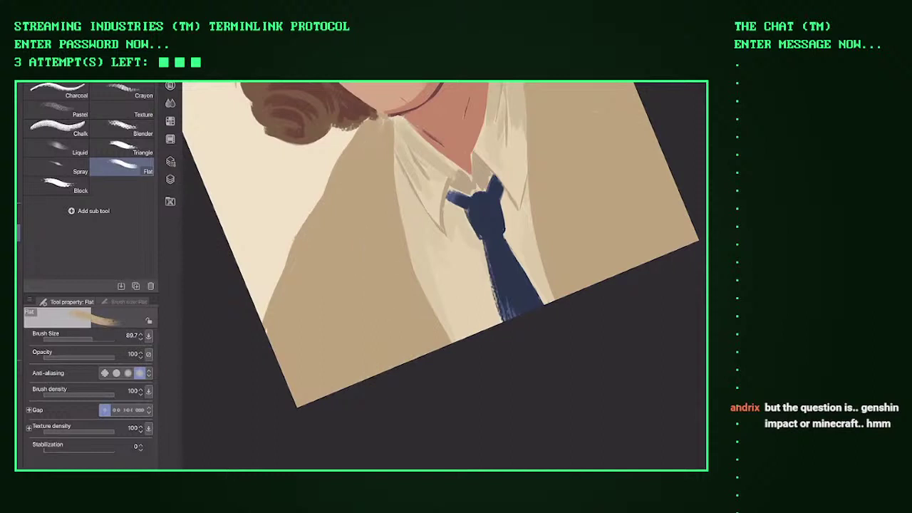
Step: Reduce the Flat brush to 14.1 and touch up the shirt collar's inner edge beside the neck
key("ctrl+0")
key("bracketleft")
key("bracketleft")
key("bracketleft")
key("bracketleft")
key("bracketleft")
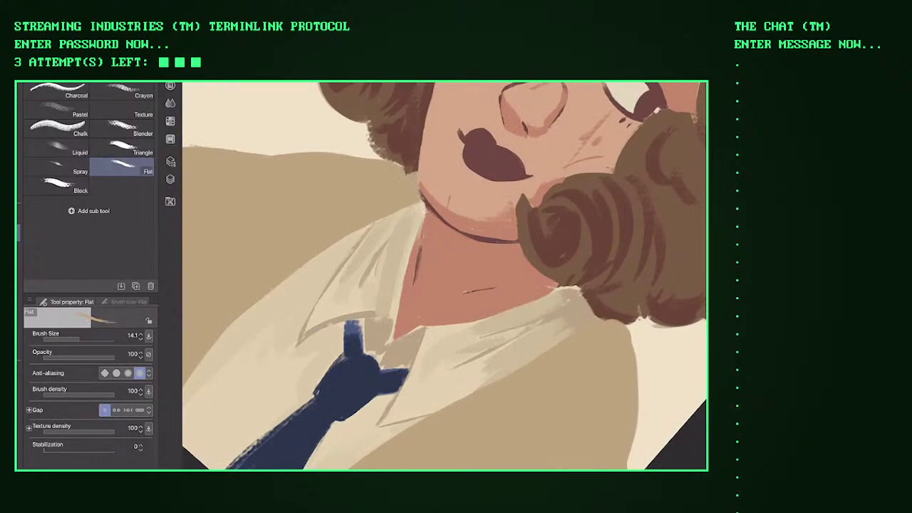
left_click_drag(421, 201, 410, 252)
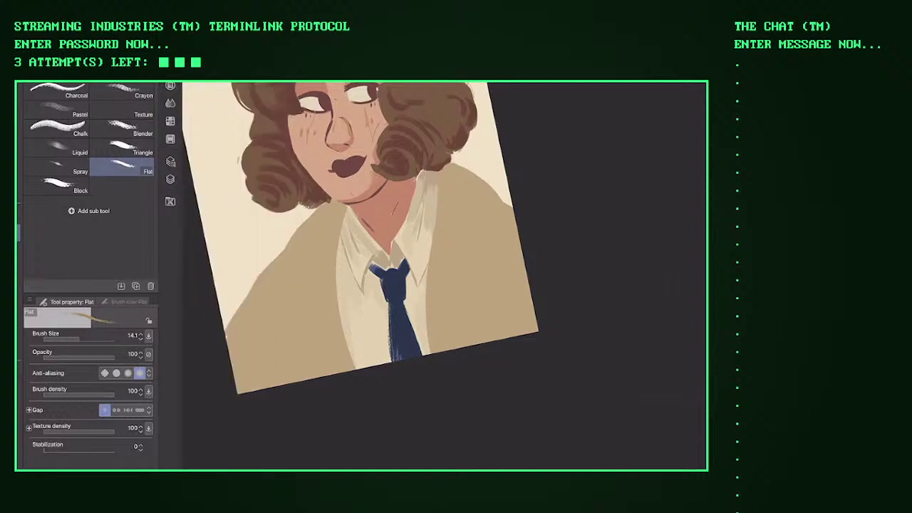
Step: Draw thin brown fold lines on the left side of the coat
scroll(291, 300, "up", 2)
mouse_move(282, 264)
left_mouse_down()
mouse_move(331, 266)
mouse_move(291, 320)
left_mouse_up()
left_click_drag(318, 350, 362, 402)
Step: Fade out the coat's lower left sleeve and the portrait's bottom edge with the Kneaded eraser at size 20.5
scroll(412, 275, "down", 2)
key("e")
mouse_move(274, 271)
left_mouse_down()
mouse_move(299, 346)
mouse_move(334, 306)
mouse_move(374, 345)
mouse_move(292, 338)
mouse_move(356, 324)
mouse_move(353, 314)
left_mouse_up()
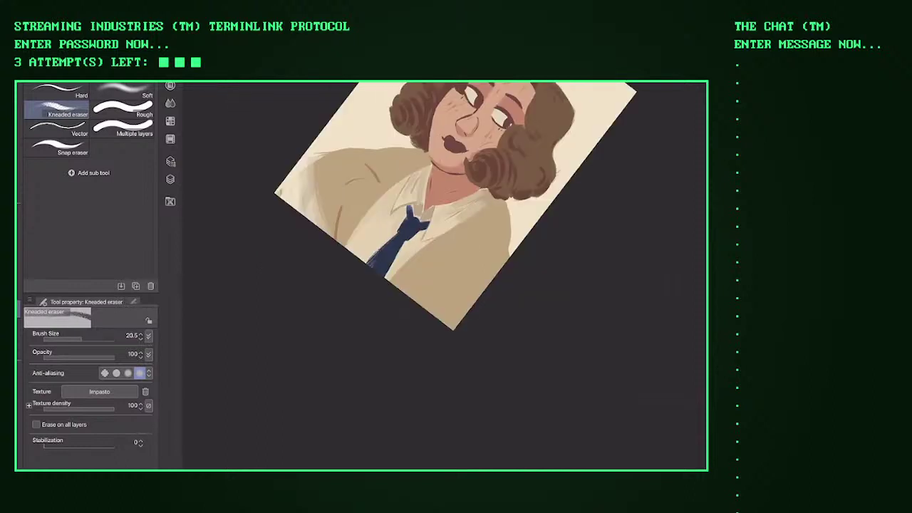
mouse_move(339, 255)
left_mouse_down()
mouse_move(447, 324)
mouse_move(317, 206)
mouse_move(417, 296)
mouse_move(463, 313)
left_mouse_up()
left_click_drag(388, 282, 360, 303)
left_click_drag(446, 296, 520, 271)
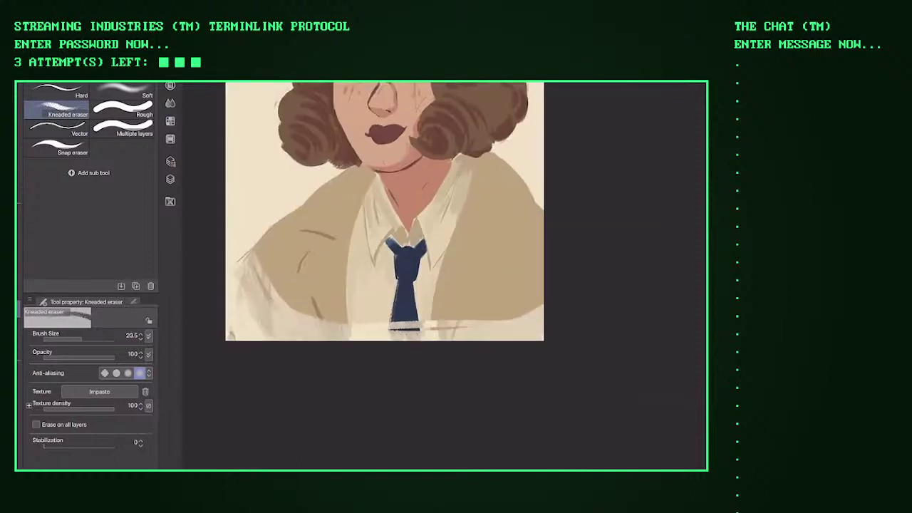
Step: Return to the Flat brush and sketch brown crease lines at the chest and sleeve on both sides of the coat
key("b")
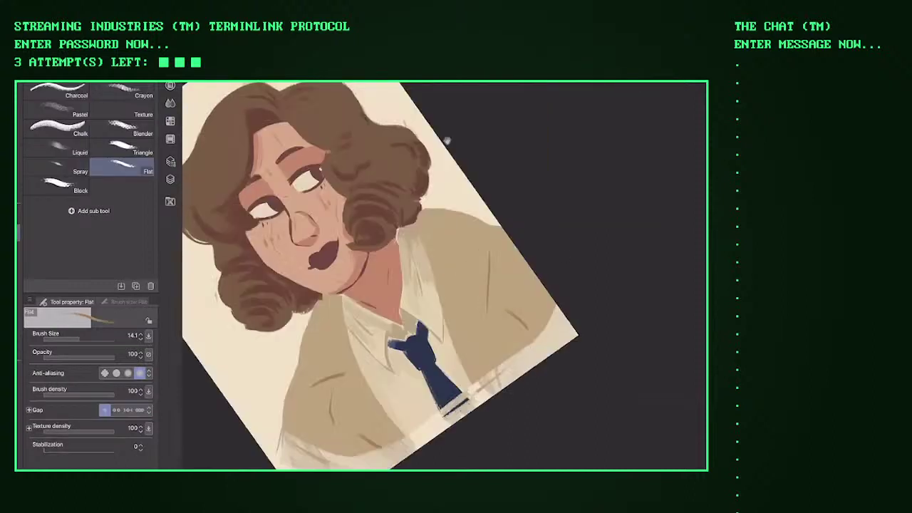
key("ctrl+z")
left_click_drag(455, 149, 447, 246)
left_click_drag(486, 267, 547, 282)
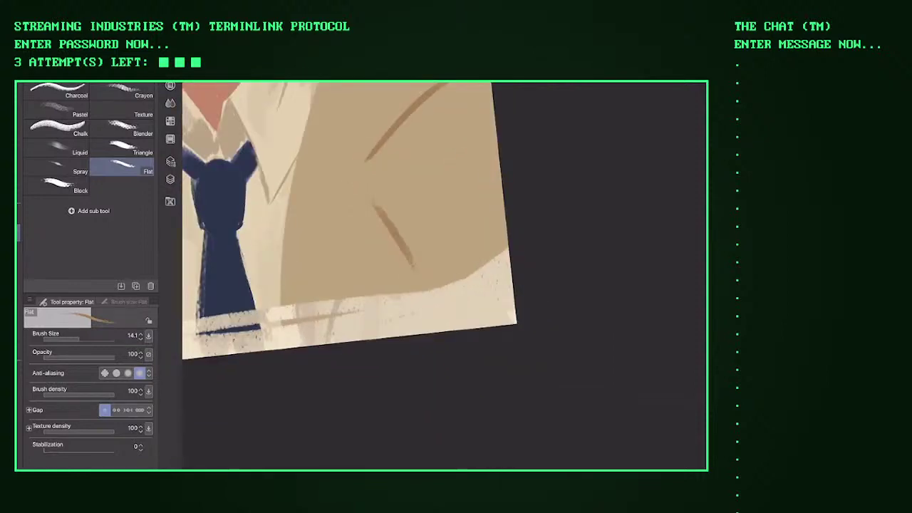
left_click_drag(373, 197, 431, 265)
key("ctrl+z")
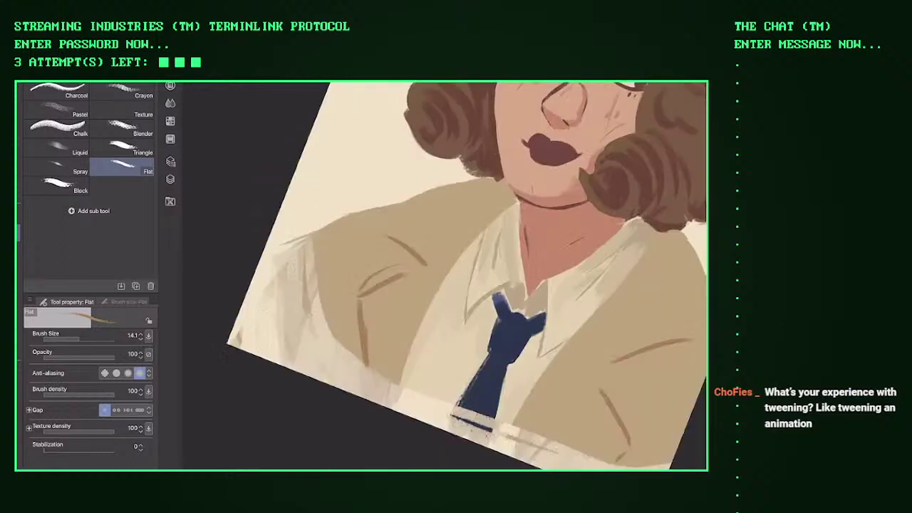
left_click_drag(533, 178, 508, 211)
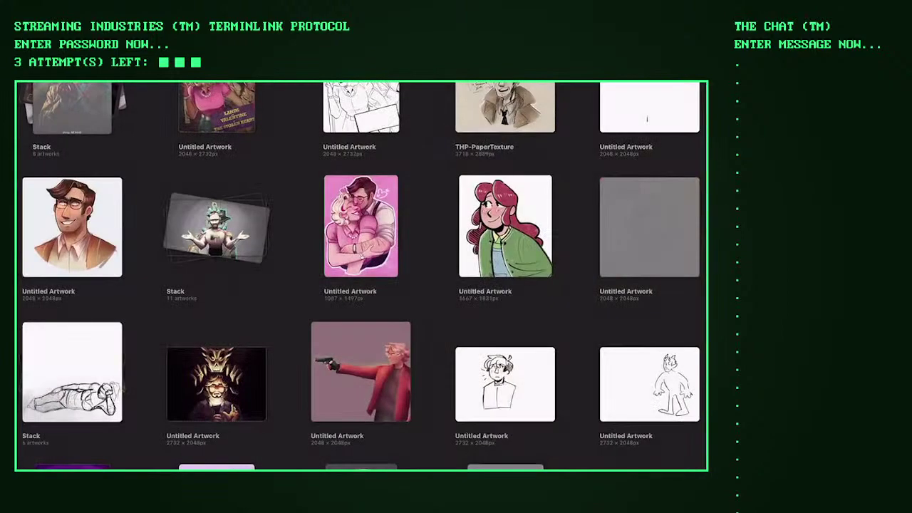
Step: Switch to the artwork gallery in Procreate and browse it for the AOMF + News stack
scroll(361, 275, "up", 5)
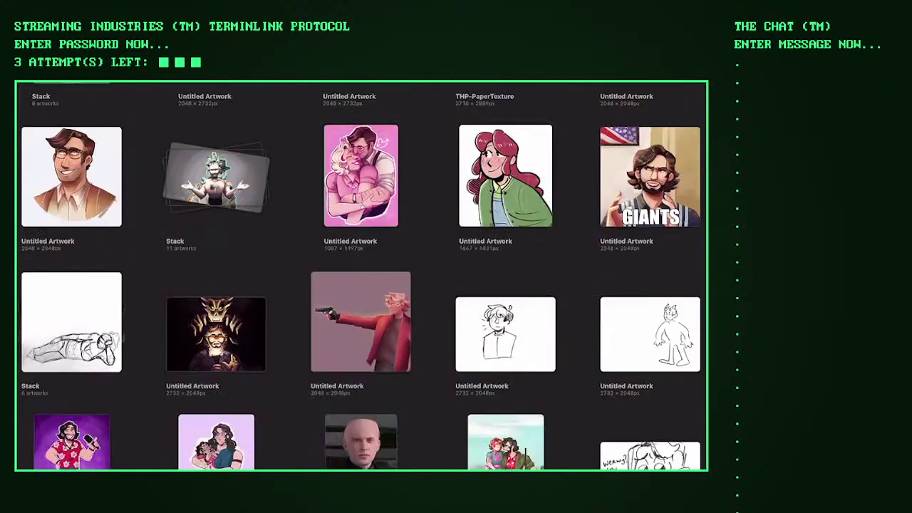
scroll(361, 275, "down", 15)
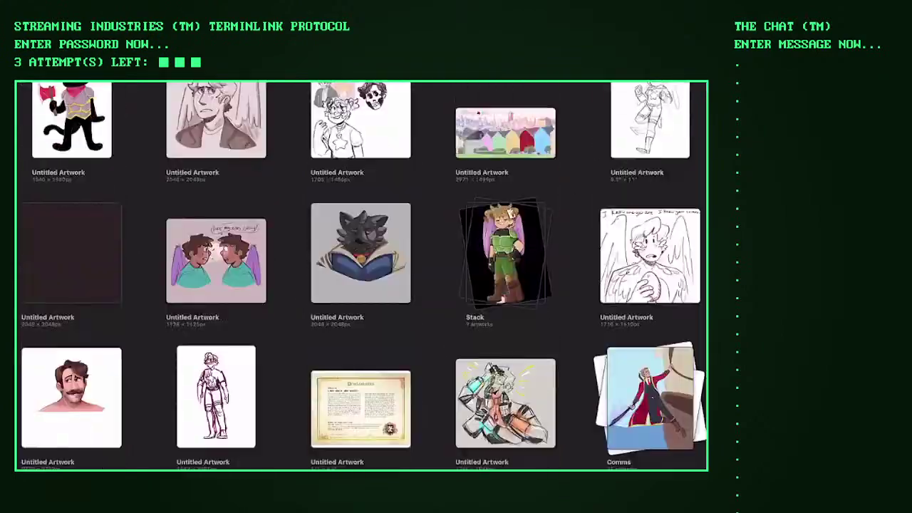
scroll(361, 275, "up", 15)
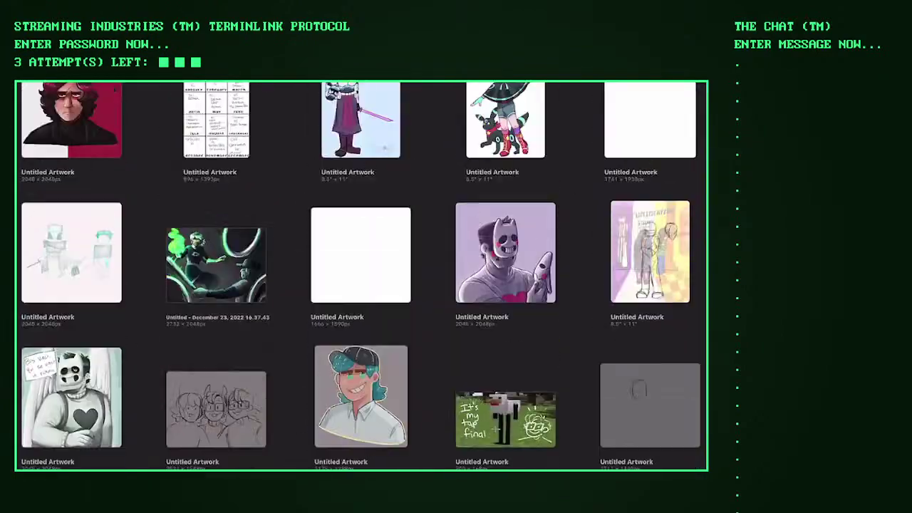
scroll(361, 276, "up", 15)
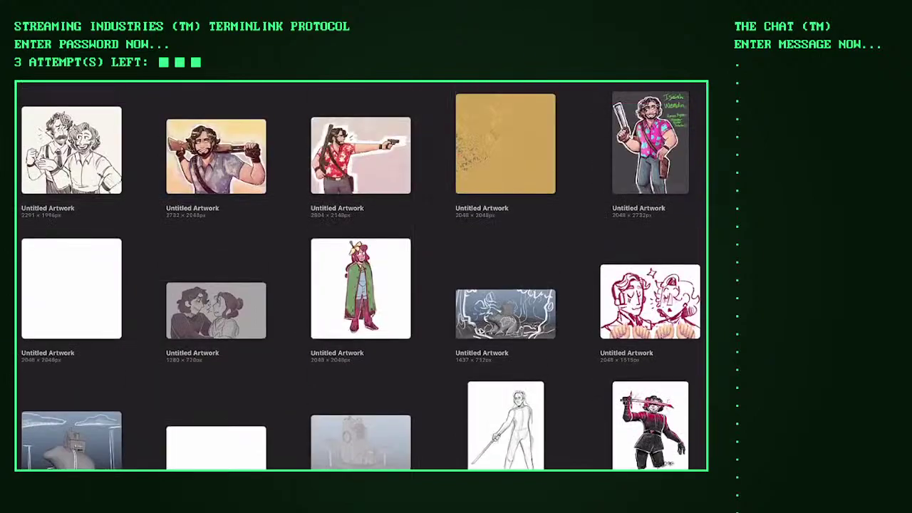
scroll(361, 275, "down", 15)
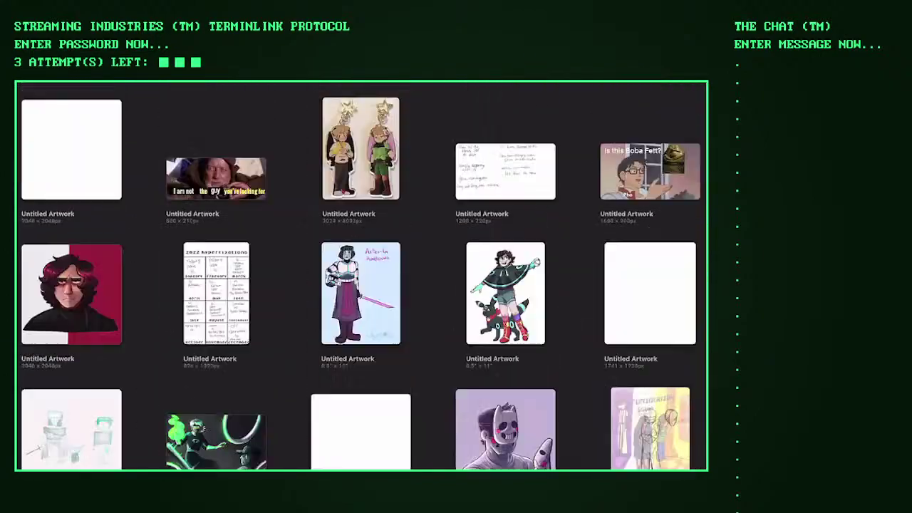
scroll(361, 275, "down", 10)
scroll(361, 275, "up", 3)
scroll(361, 275, "down", 2)
scroll(361, 275, "up", 2)
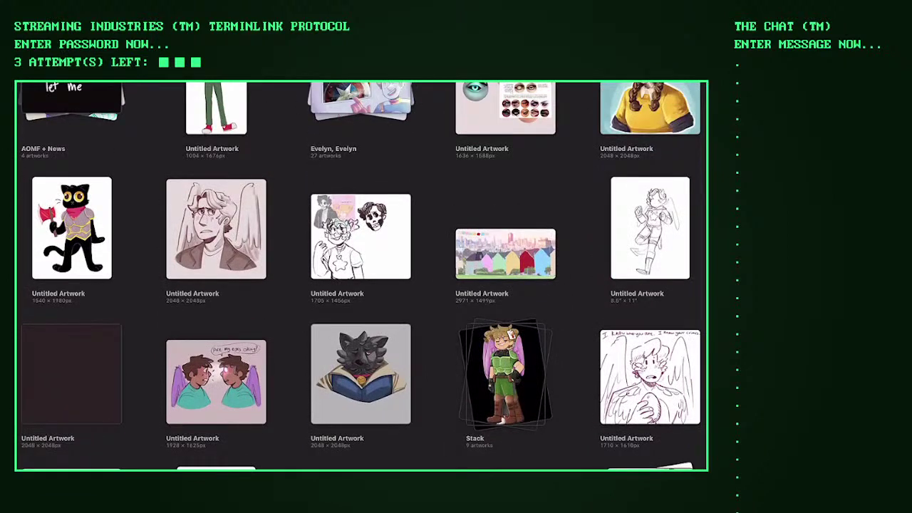
Step: Open the AOMF + News stack and view the News artwork with the green armour
left_click(71, 103)
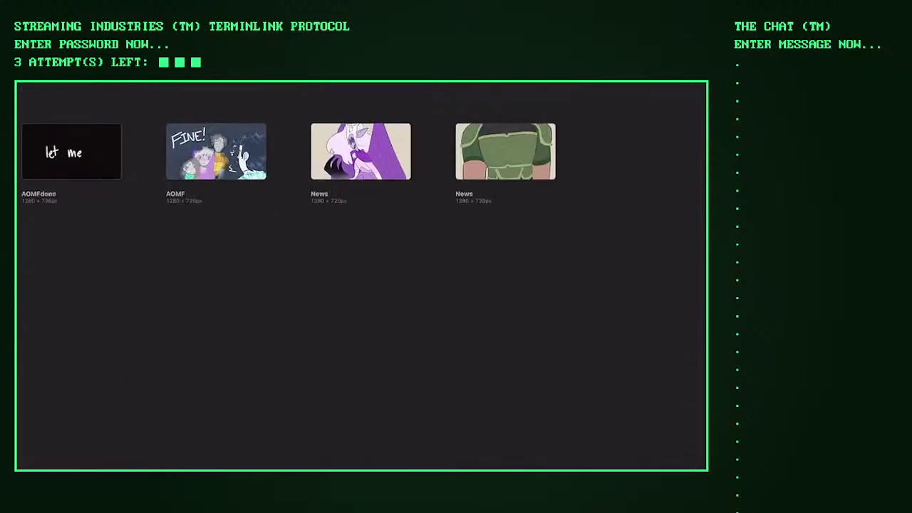
left_click(505, 152)
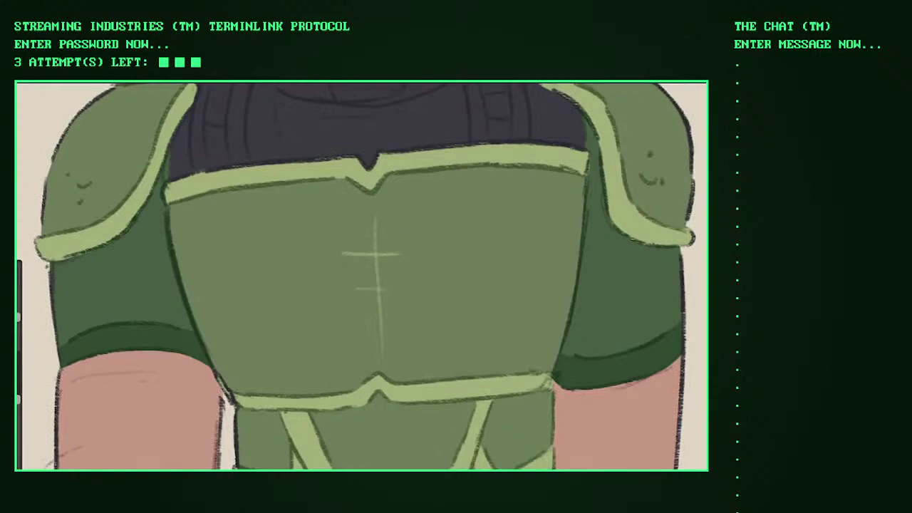
scroll(362, 276, "down", 3)
scroll(362, 275, "down", 3)
left_click(361, 167)
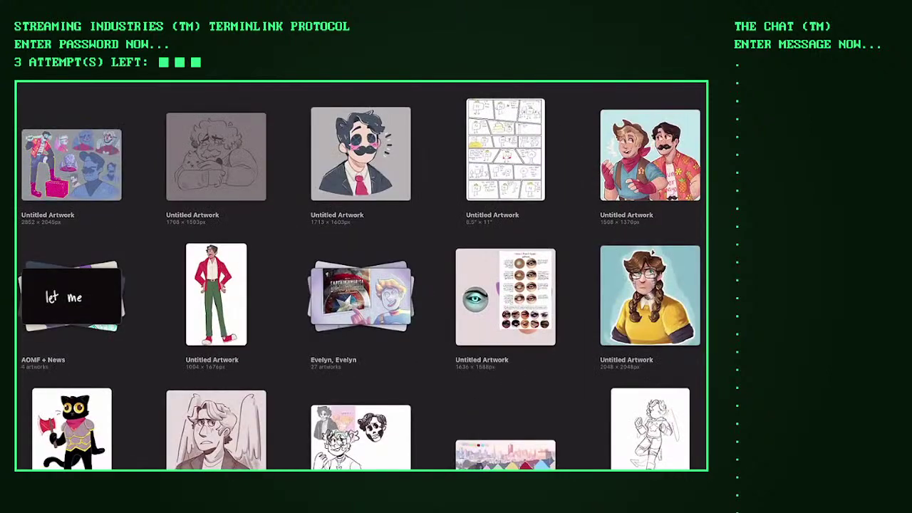
Step: Browse back up through the gallery to the bearded-man portrait captioned GIANTS
scroll(359, 276, "up", 5)
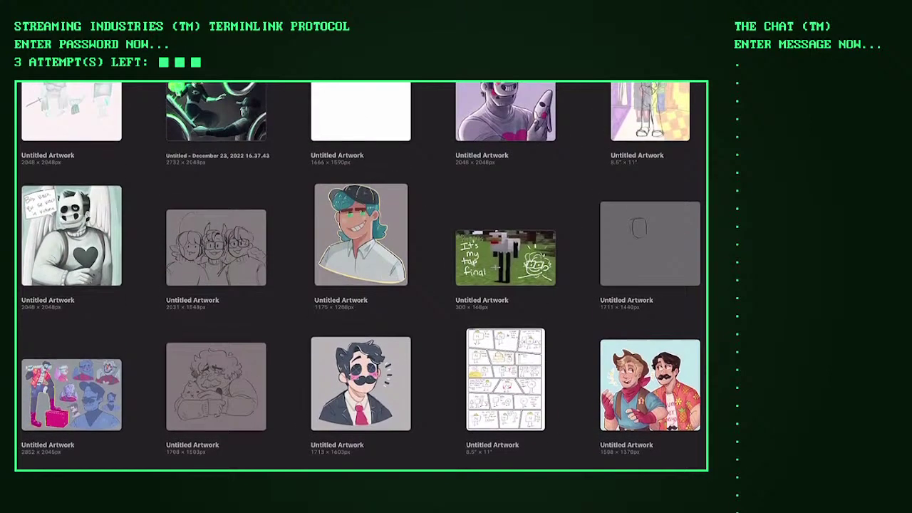
scroll(359, 275, "up", 8)
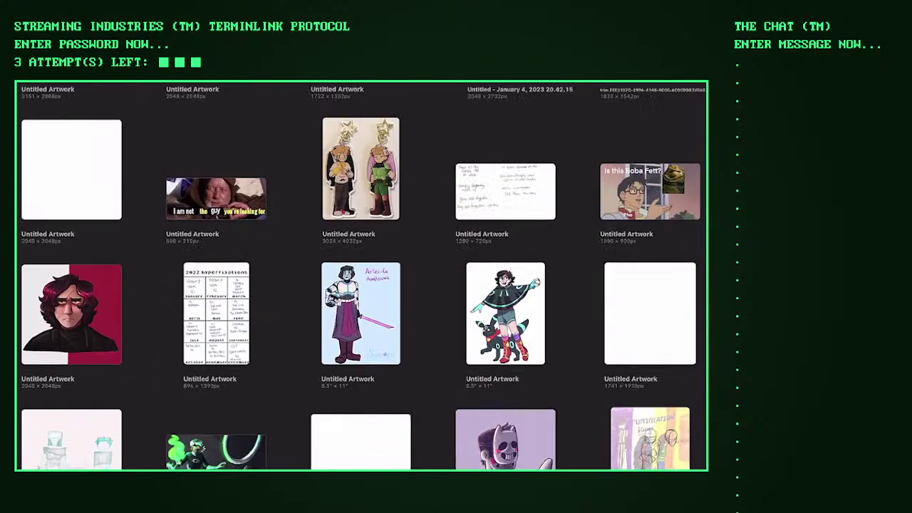
scroll(359, 275, "up", 10)
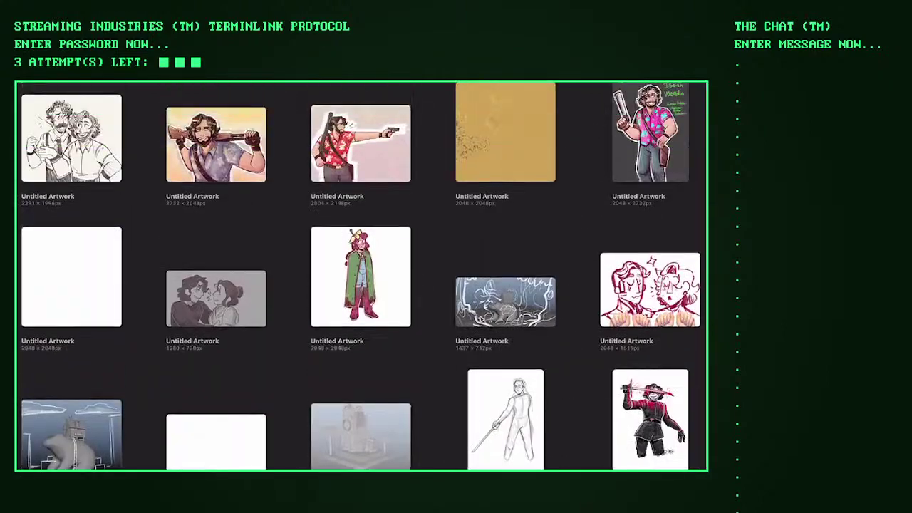
scroll(359, 276, "up", 10)
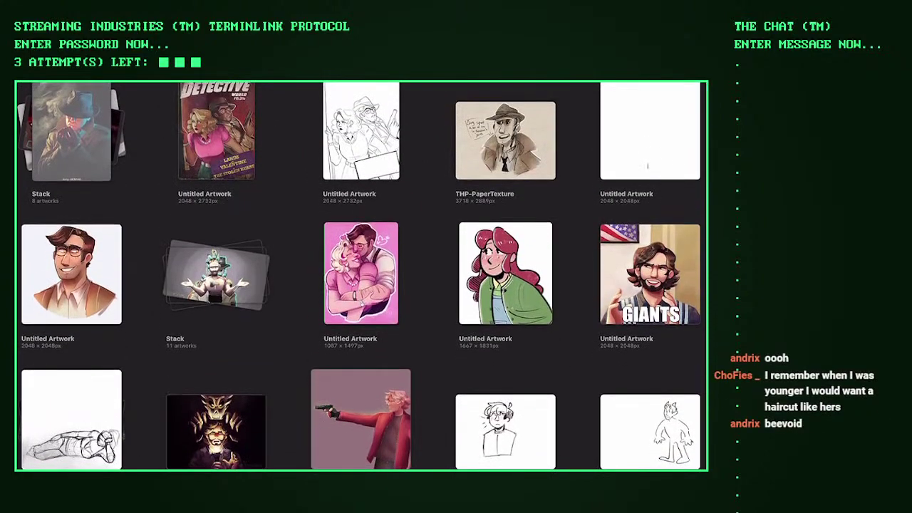
scroll(361, 275, "down", 5)
left_click(647, 214)
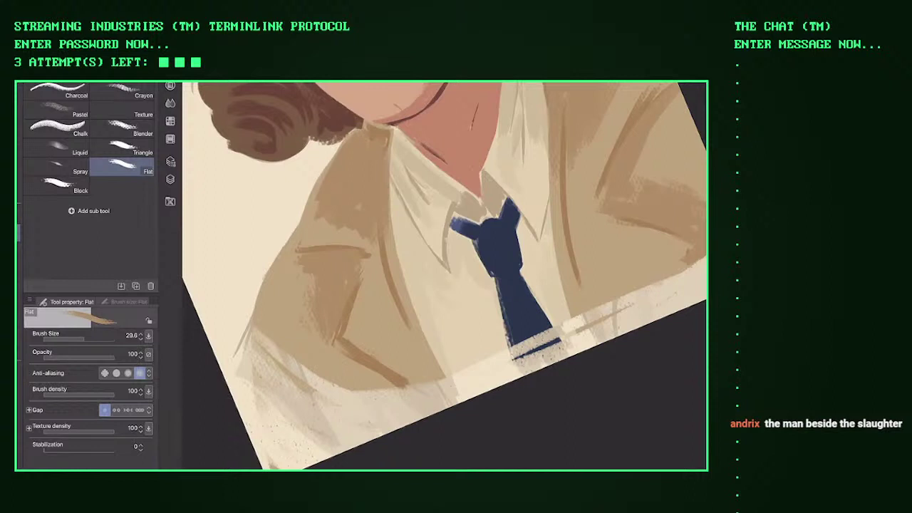
Step: Return to the portrait, sample the cheek's skin tone, and try a slightly more saturated blush stroke before undoing it
key("ctrl+at")
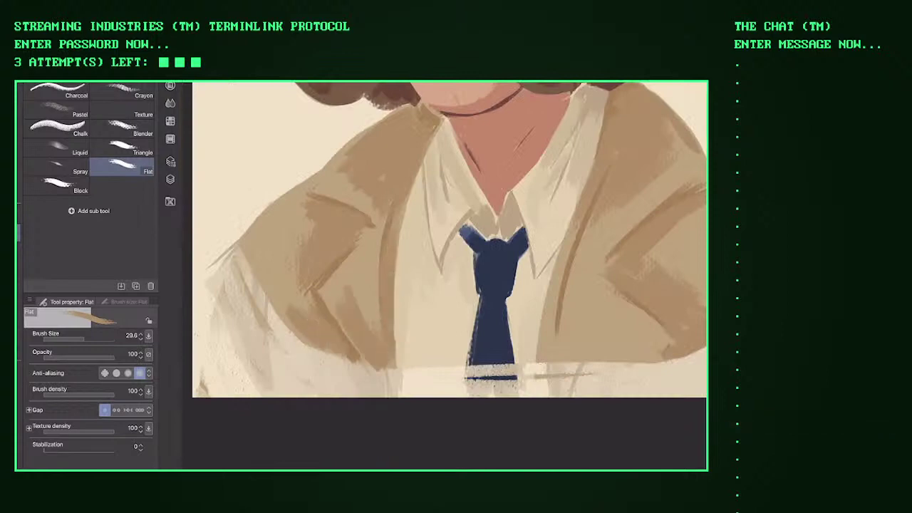
scroll(449, 240, "down", 5)
key("ctrl+at")
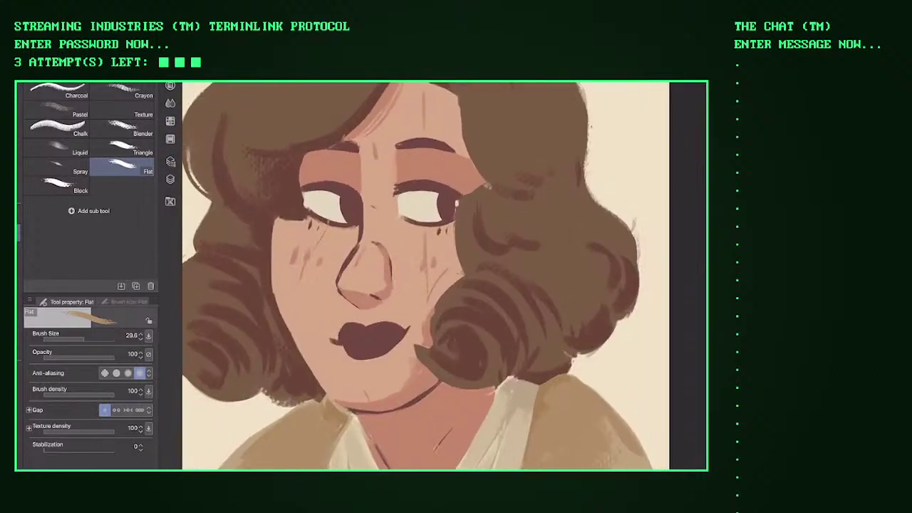
left_click(326, 267, "alt")
left_click(170, 86)
left_click(249, 275)
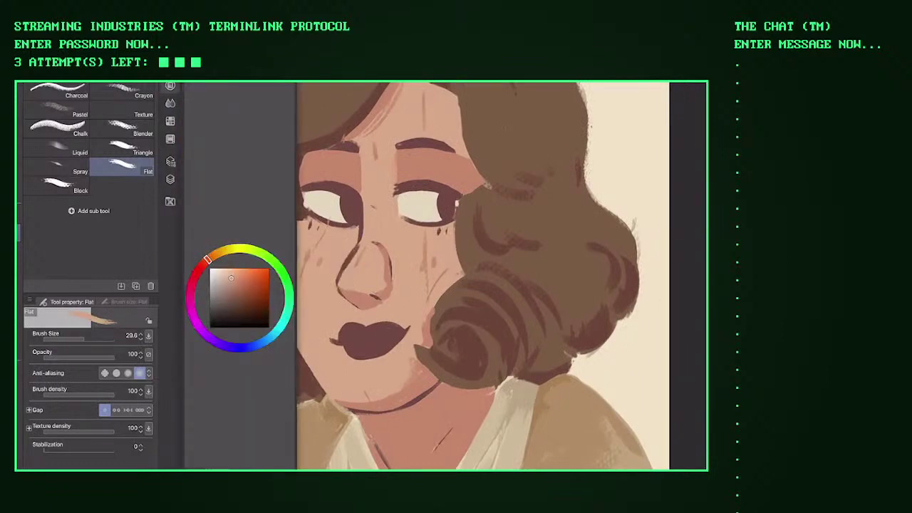
left_click(170, 85)
mouse_move(281, 242)
left_mouse_down()
mouse_move(306, 292)
mouse_move(321, 299)
left_mouse_up()
key("ctrl+z")
key("ctrl+plus")
Step: Try redder blush strokes on the left cheek and undo them
left_click(171, 85)
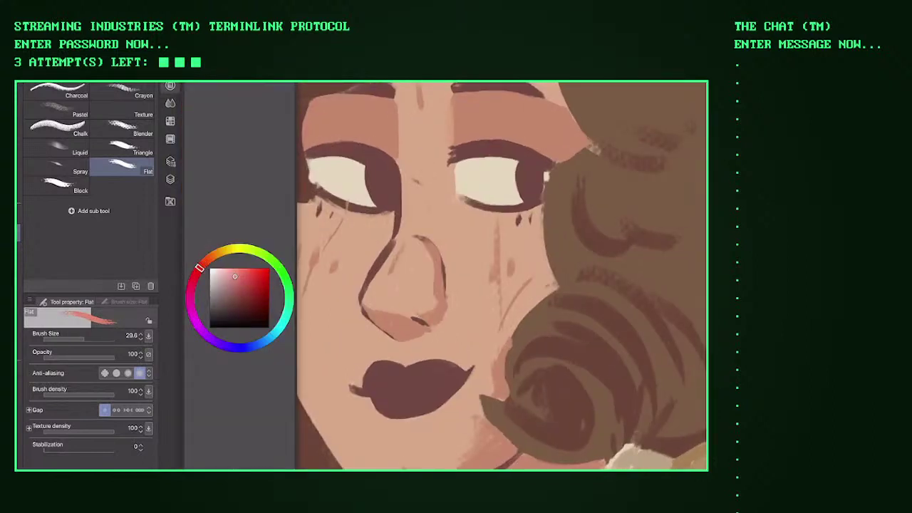
left_click(170, 86)
left_click_drag(324, 235, 353, 299)
key("ctrl+z")
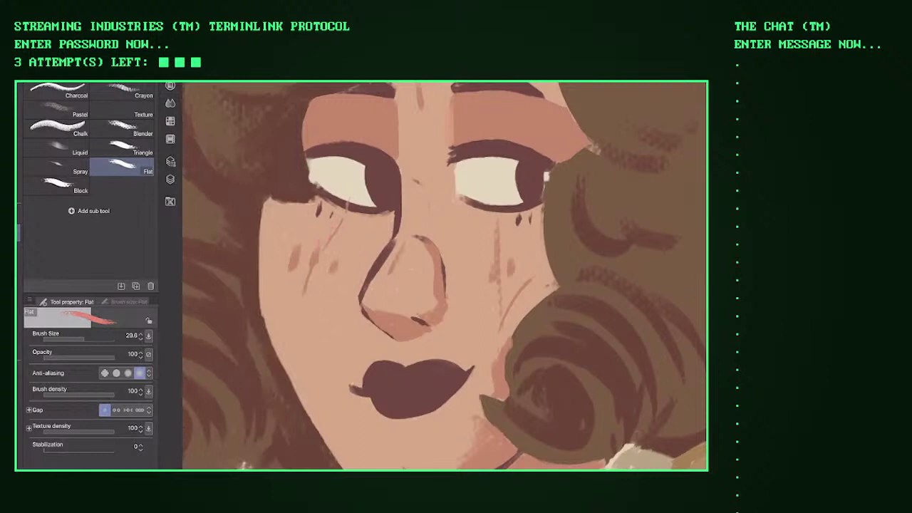
left_click(170, 85)
left_click(170, 85)
left_click_drag(321, 242, 353, 313)
key("ctrl+z")
scroll(445, 276, "up", 2)
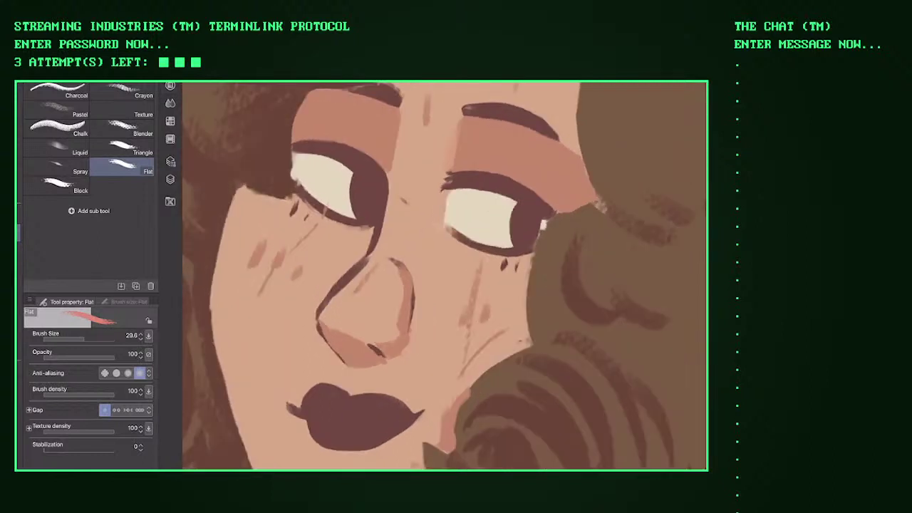
Step: Choose a pinkish-red colour and build up textured blush across the left cheek below the eye
left_click(170, 86)
left_click(235, 278)
left_click(170, 86)
left_click_drag(239, 257, 281, 313)
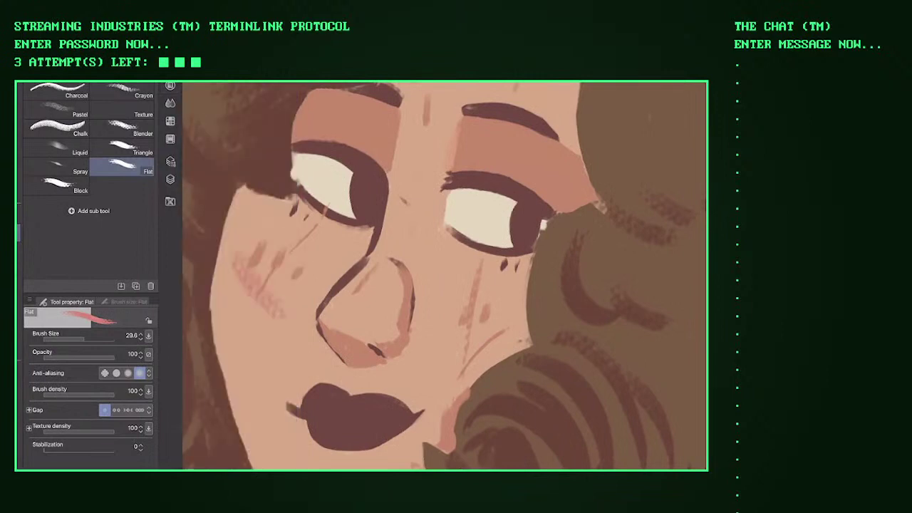
left_click_drag(242, 275, 292, 313)
left_click_drag(242, 224, 292, 303)
mouse_move(278, 228)
left_mouse_down()
mouse_move(306, 302)
mouse_move(357, 263)
left_mouse_up()
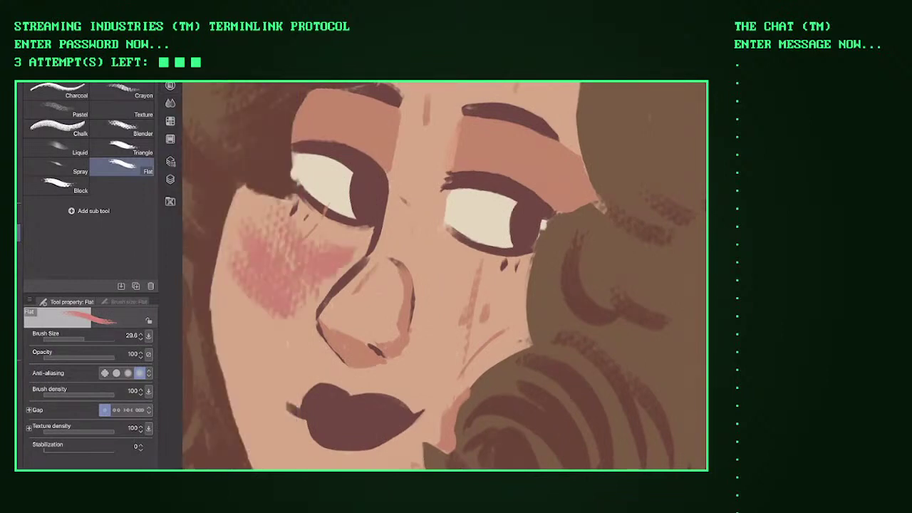
left_click_drag(310, 232, 360, 249)
left_click_drag(307, 282, 333, 305)
Step: Paint pinkish-red blush on the nose and fill the right cheek from below the eye down to the curl
left_click_drag(385, 233, 405, 272)
mouse_move(395, 234)
left_mouse_down()
mouse_move(411, 288)
mouse_move(426, 271)
left_mouse_up()
left_click_drag(415, 187, 468, 223)
mouse_move(417, 178)
left_mouse_down()
mouse_move(476, 212)
mouse_move(481, 163)
left_mouse_up()
left_click_drag(429, 178, 485, 137)
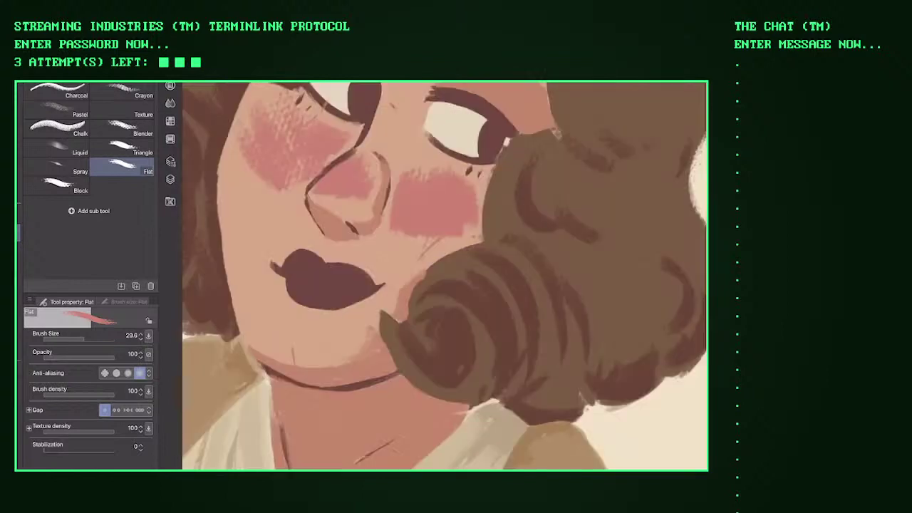
left_click_drag(392, 255, 424, 234)
left_click_drag(423, 256, 456, 237)
mouse_move(399, 181)
left_mouse_down()
mouse_move(429, 157)
mouse_move(466, 160)
left_mouse_up()
Step: Extend the blush over the nose and its bridge so it joins the right cheek
mouse_move(330, 214)
left_mouse_down()
mouse_move(371, 192)
mouse_move(378, 145)
left_mouse_up()
left_click_drag(378, 177, 412, 138)
key("ctrl+z")
mouse_move(361, 118)
left_mouse_down()
mouse_move(390, 147)
mouse_move(405, 134)
left_mouse_up()
left_click_drag(390, 214, 424, 128)
left_click_drag(409, 182, 470, 133)
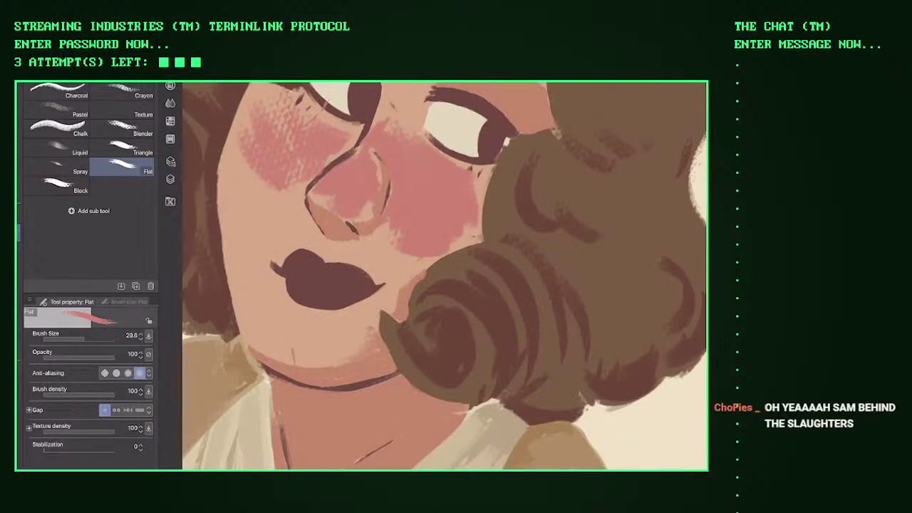
Step: Widen and fill the left cheek's blush outward to the face edge and up beneath the eye
scroll(444, 276, "down", 3)
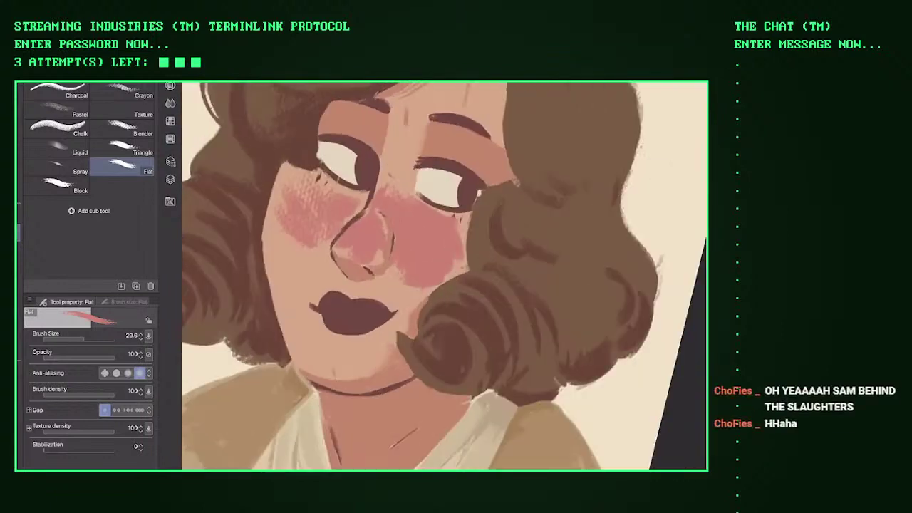
scroll(445, 277, "up", 3)
left_click_drag(313, 231, 284, 260)
left_click_drag(324, 214, 275, 265)
left_click_drag(341, 246, 322, 256)
mouse_move(299, 175)
left_mouse_down()
mouse_move(277, 213)
mouse_move(305, 171)
mouse_move(358, 192)
left_mouse_up()
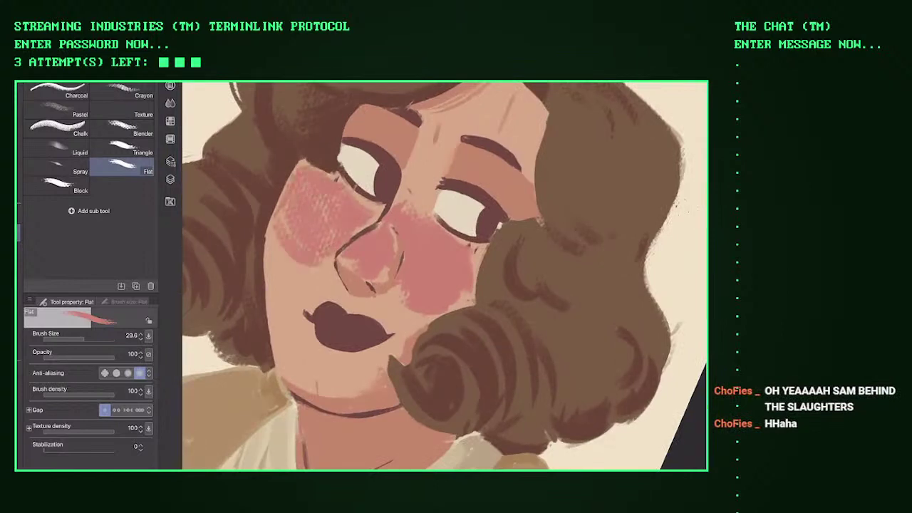
scroll(445, 276, "up", 3)
key("ctrl+0")
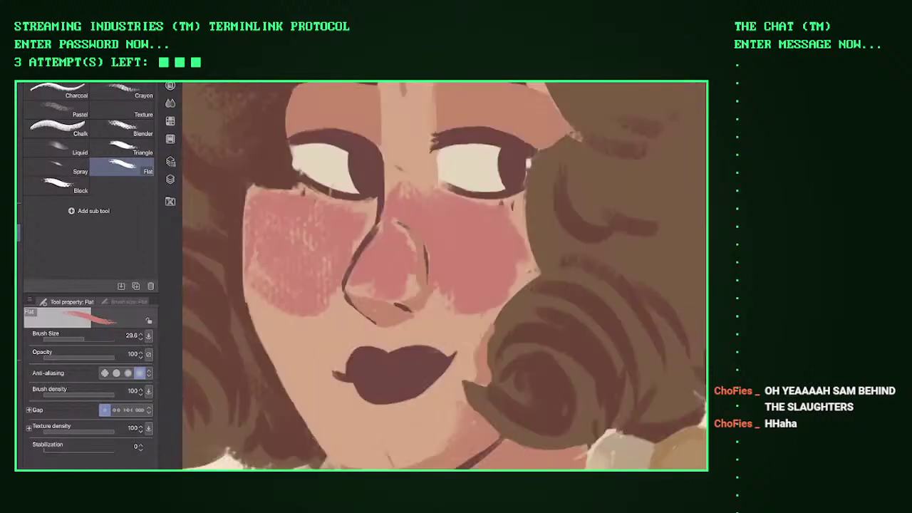
Step: Paint a lighter pink transition tone over the nose bridge between the eyes and across the lower nose with the Flat brush
left_click_drag(356, 249, 377, 204)
scroll(445, 276, "up", 5)
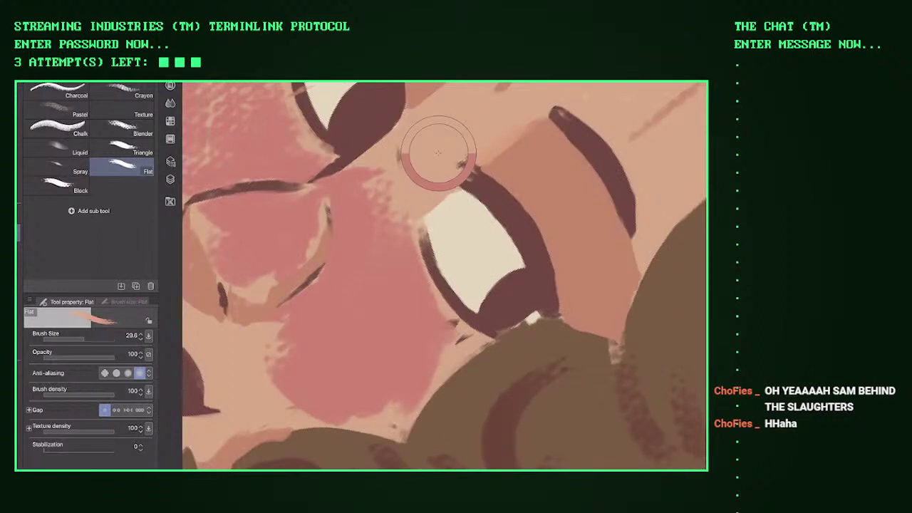
mouse_move(378, 187)
left_mouse_down()
mouse_move(353, 242)
mouse_move(381, 263)
left_mouse_up()
left_click_drag(360, 214, 355, 272)
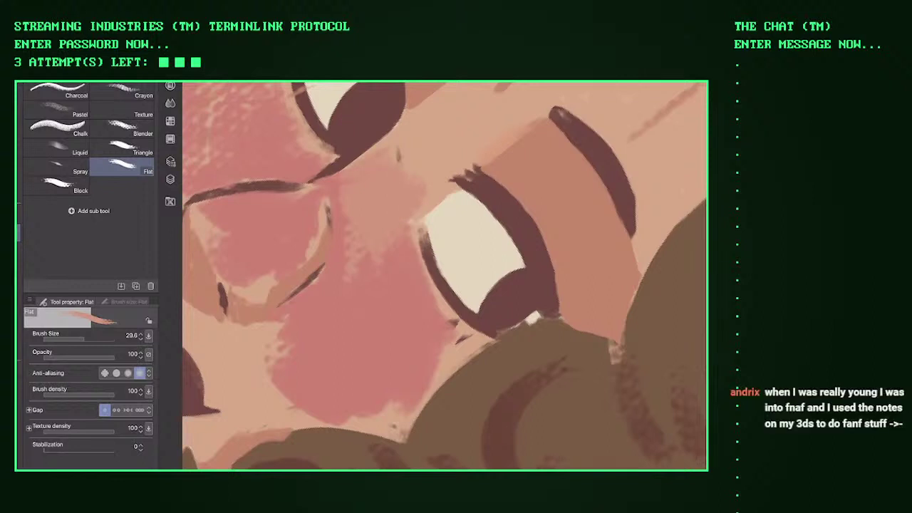
scroll(445, 275, "down", 5)
scroll(445, 275, "up", 5)
left_click_drag(319, 279, 367, 328)
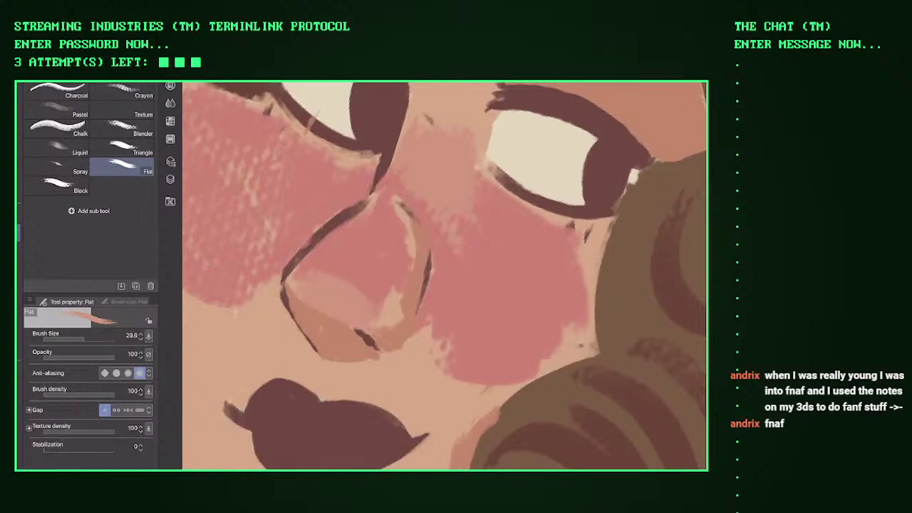
Step: Extend the left cheek's blush downward and outward with a paler pink band along its lower edge
left_click_drag(442, 285, 548, 321)
left_click_drag(288, 256, 342, 320)
left_click_drag(263, 185, 334, 307)
left_click_drag(313, 275, 377, 324)
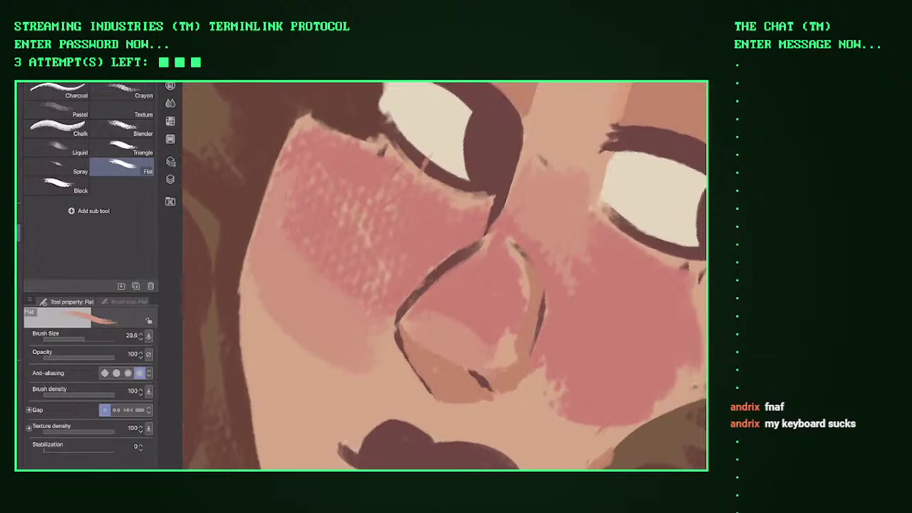
scroll(443, 276, "down", 5)
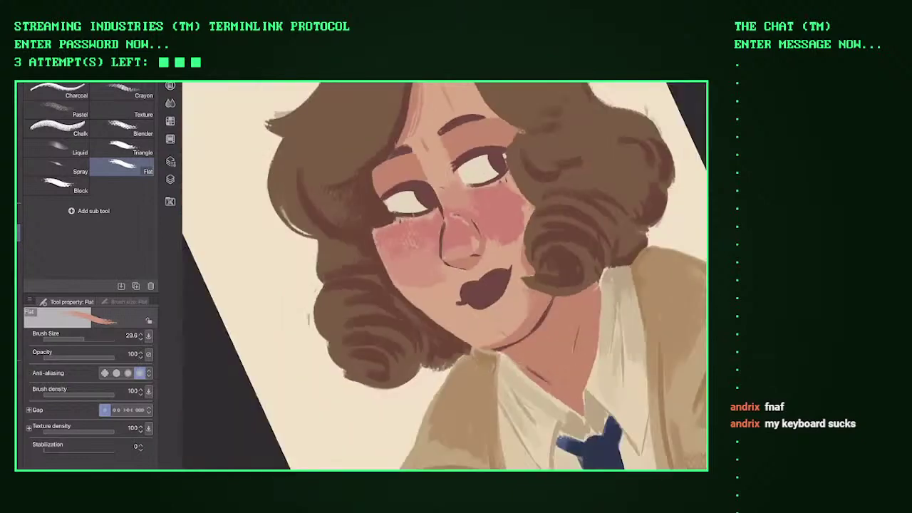
Step: Add the paler pink tone along the lower part of the right cheek's blush, toward the curl
left_click_drag(383, 281, 413, 228)
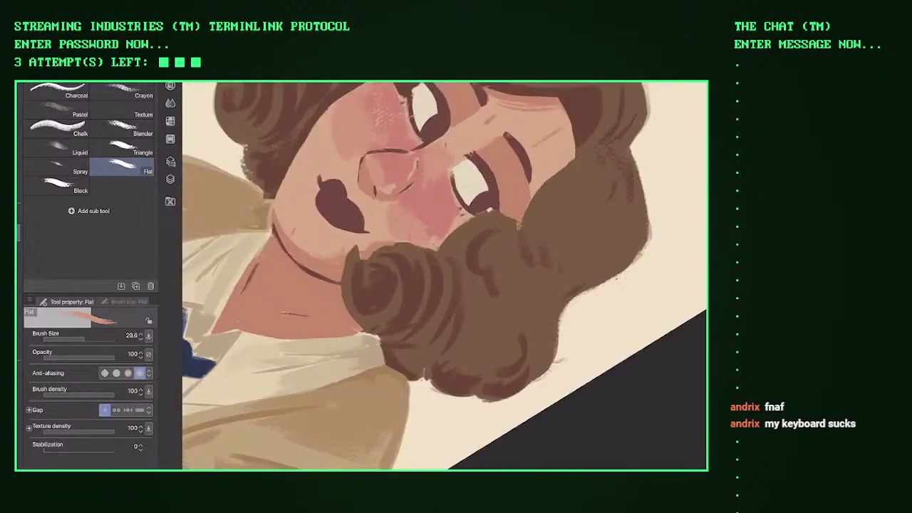
mouse_move(413, 228)
left_mouse_down()
mouse_move(444, 320)
mouse_move(414, 228)
left_mouse_up()
scroll(444, 276, "up", 5)
left_click(359, 249)
left_click(347, 232)
left_click(364, 234)
left_click(379, 235)
scroll(444, 275, "down", 3)
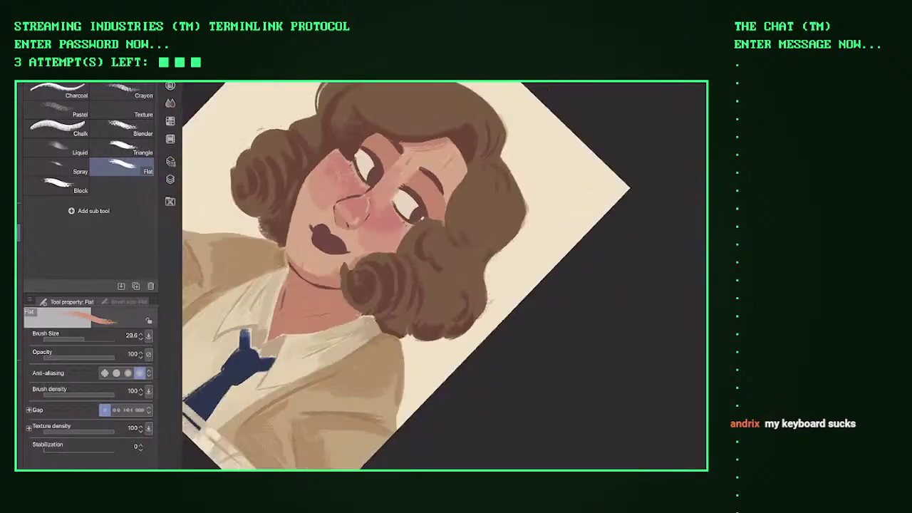
left_click_drag(367, 204, 349, 185)
scroll(349, 185, "up", 5)
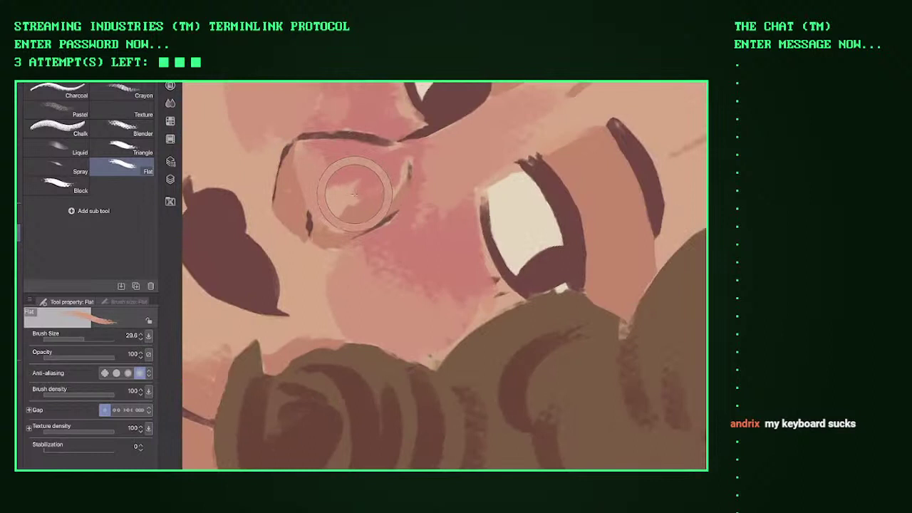
Step: Paint a lighter plane down the right side of the nose, reducing the Flat brush to size 10.5
scroll(354, 194, "up", 5)
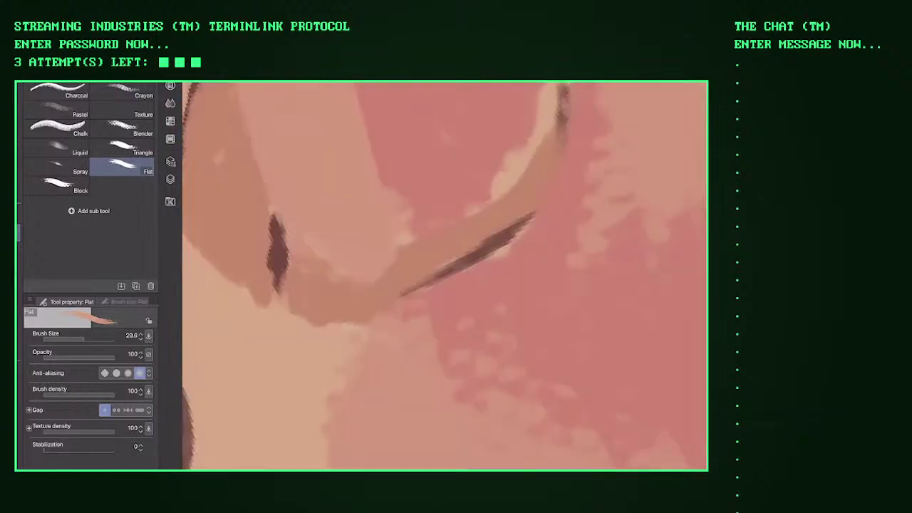
mouse_move(399, 211)
left_mouse_down()
mouse_move(371, 249)
mouse_move(406, 161)
left_mouse_up()
scroll(444, 275, "down", 5)
scroll(444, 276, "up", 3)
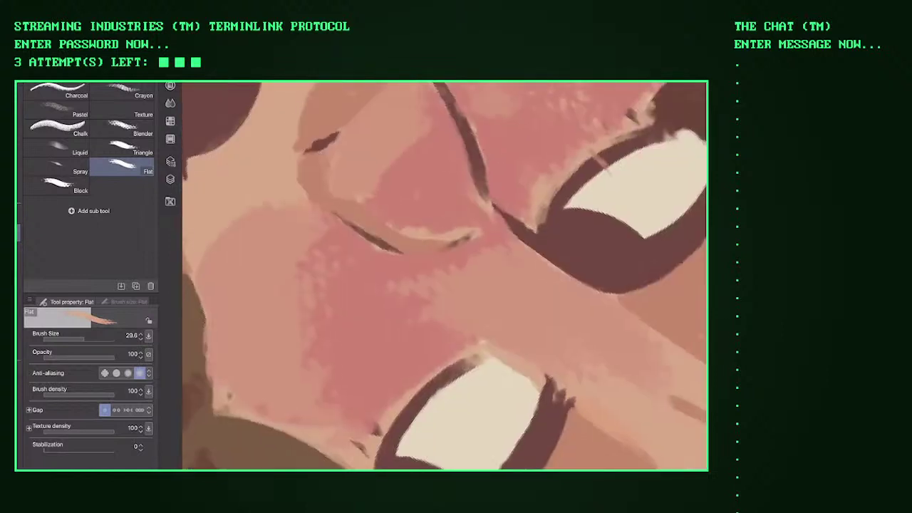
key("bracketleft")
key("bracketleft")
key("bracketleft")
key("bracketleft")
mouse_move(367, 196)
left_mouse_down()
mouse_move(390, 214)
mouse_move(349, 201)
mouse_move(409, 239)
mouse_move(415, 225)
left_mouse_up()
left_click_drag(381, 187, 436, 231)
key("ctrl+0")
scroll(444, 275, "up", 3)
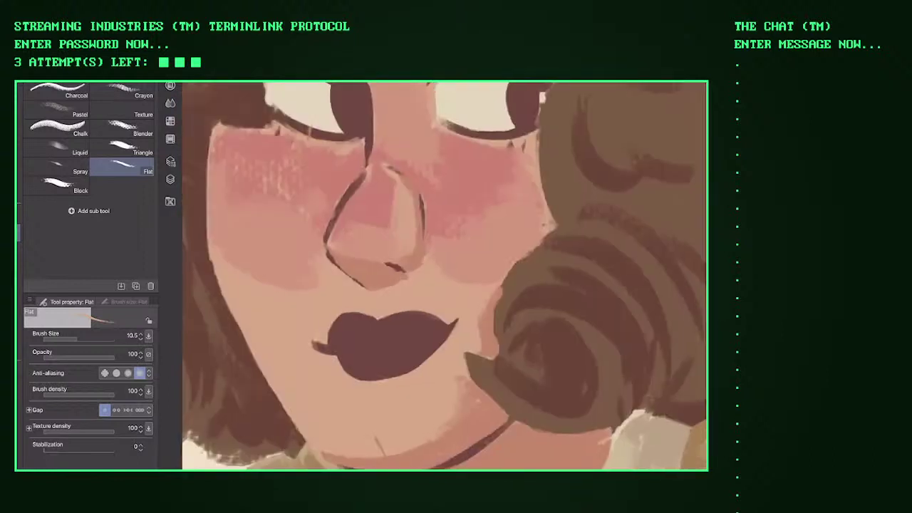
Step: Enlarge the Flat brush to 17.7 and soften the lower edges of both cheeks' blush with an intermediate skin tone
key("bracketright")
key("bracketright")
key("bracketright")
mouse_move(248, 254)
left_mouse_down()
mouse_move(282, 285)
mouse_move(259, 279)
mouse_move(307, 286)
left_mouse_up()
left_click_drag(288, 251, 308, 243)
left_click_drag(446, 282, 507, 267)
scroll(444, 276, "down", 5)
scroll(444, 275, "up", 5)
left_click_drag(400, 195, 400, 214)
scroll(444, 276, "down", 5)
scroll(443, 275, "up", 8)
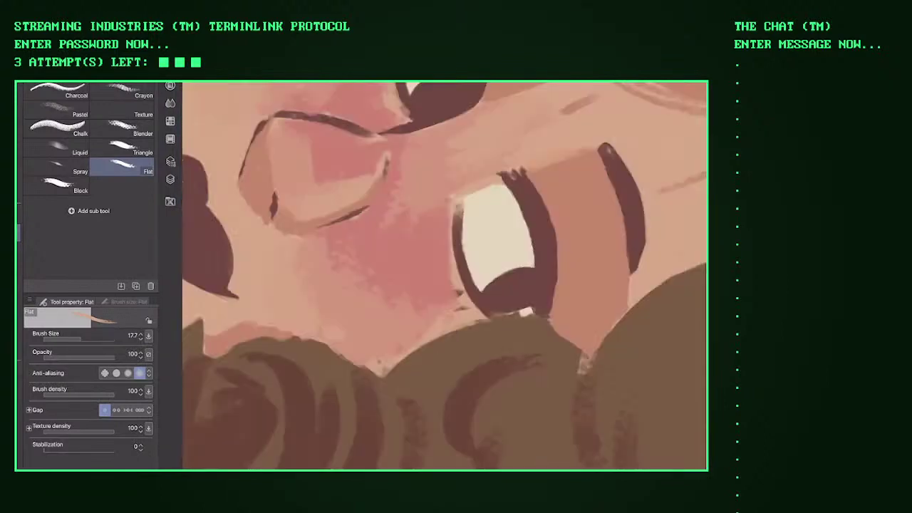
Step: Smooth the blush on both cheeks, the nose and its bridge into the skin using the Blender brush at size 25.5
left_click(123, 151)
left_click(123, 132)
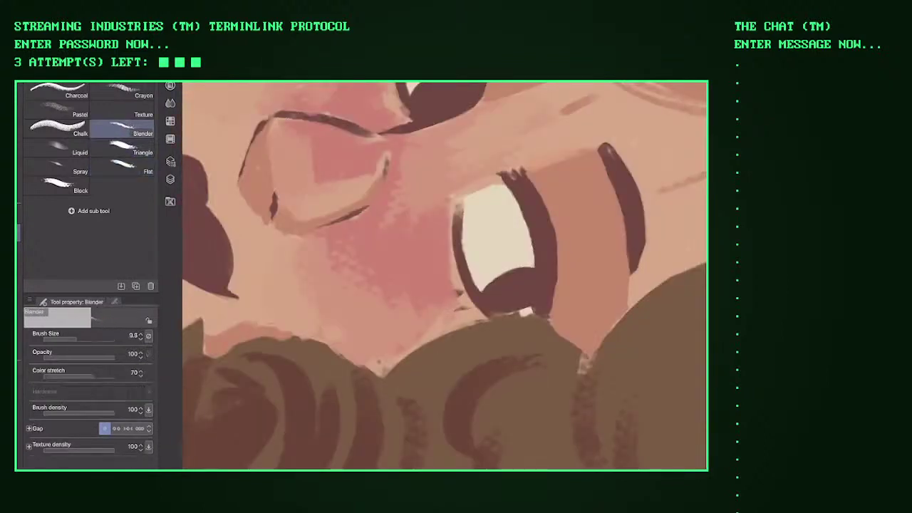
key("bracketright")
key("bracketright")
key("bracketright")
key("bracketright")
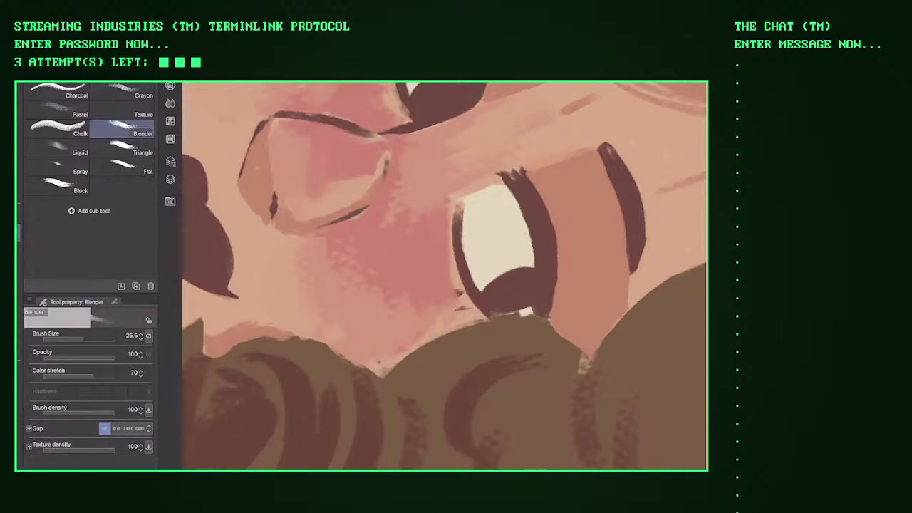
left_click_drag(319, 201, 373, 168)
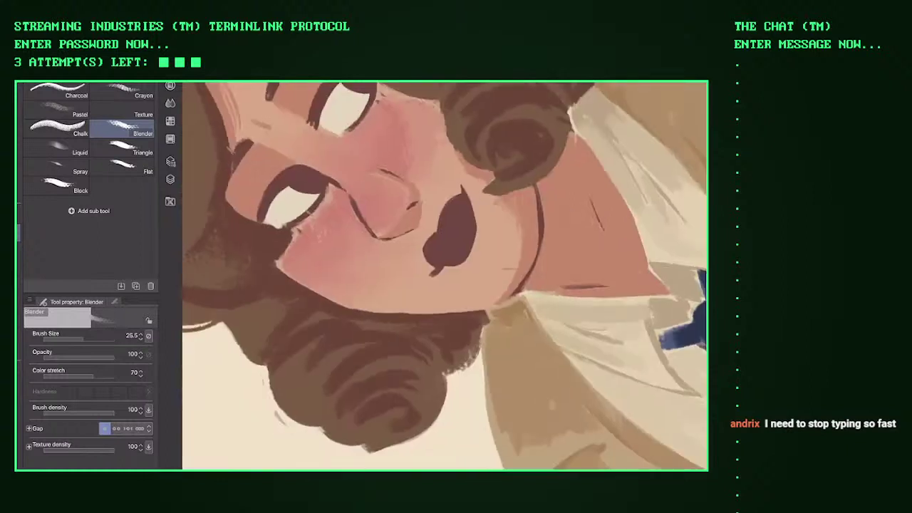
mouse_move(285, 275)
left_mouse_down()
mouse_move(297, 232)
mouse_move(315, 218)
left_mouse_up()
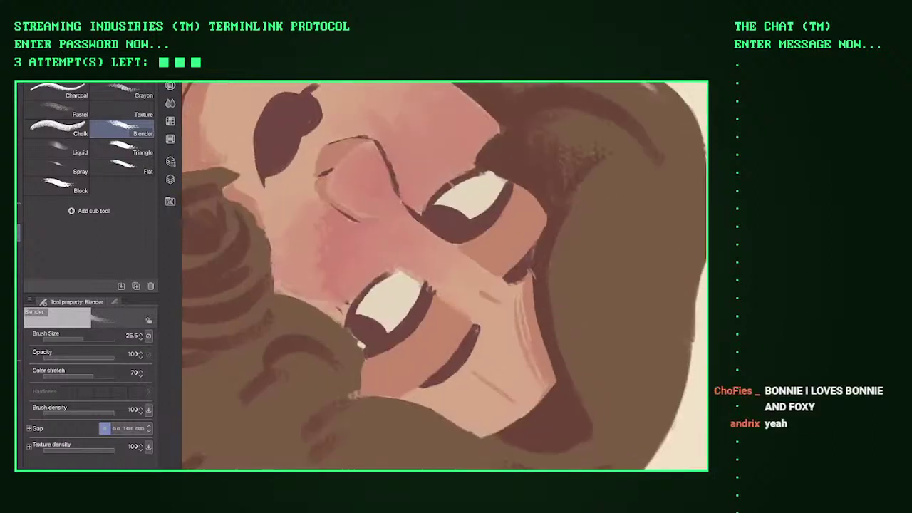
left_click_drag(333, 208, 359, 219)
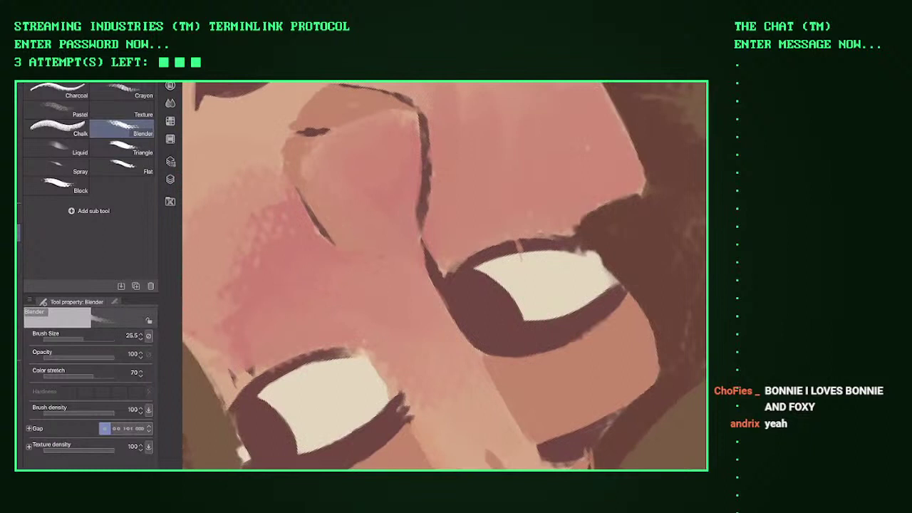
left_click_drag(315, 158, 309, 188)
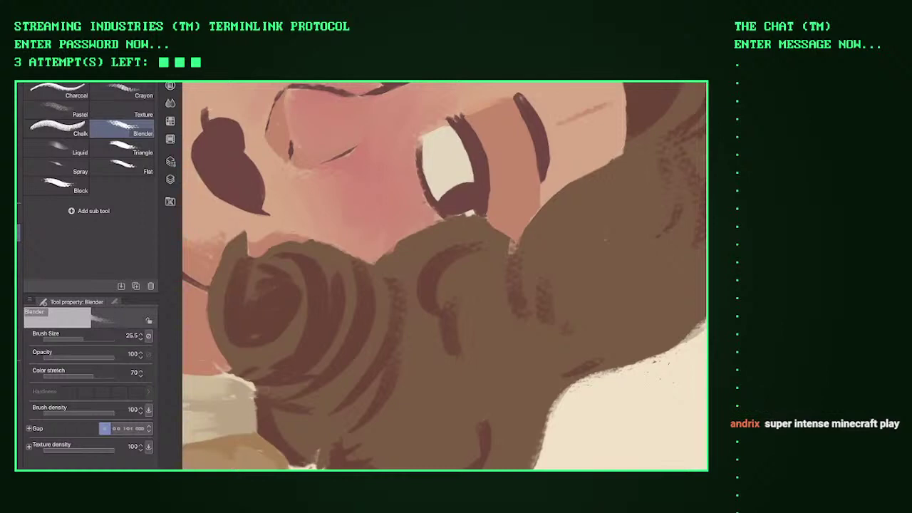
scroll(444, 276, "down", 5)
scroll(444, 275, "up", 5)
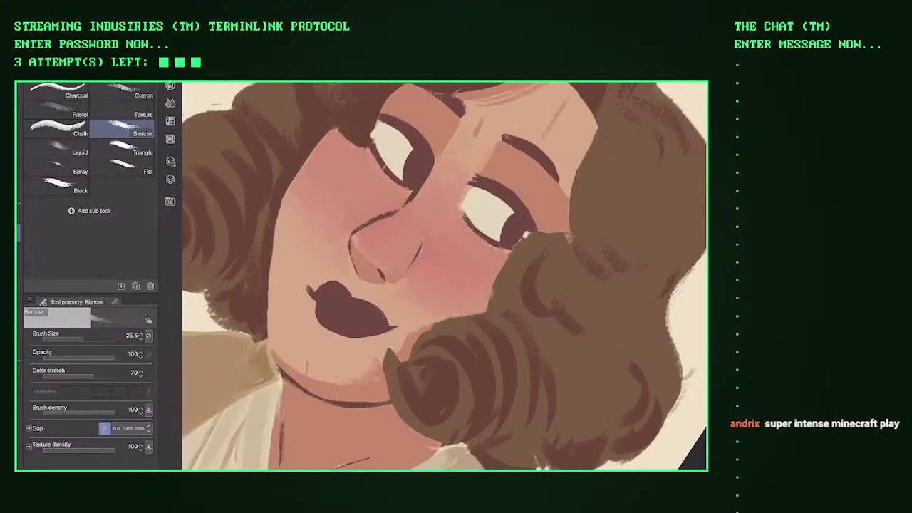
scroll(444, 276, "down", 5)
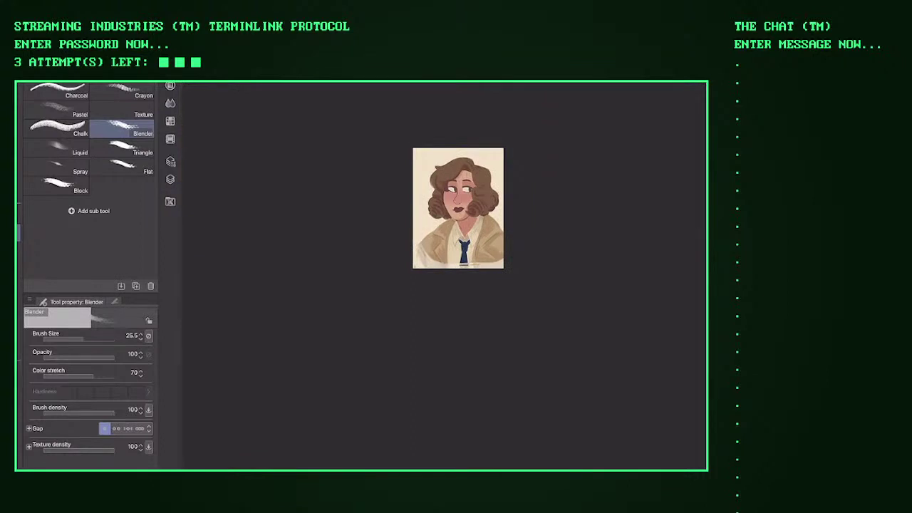
scroll(460, 193, "up", 5)
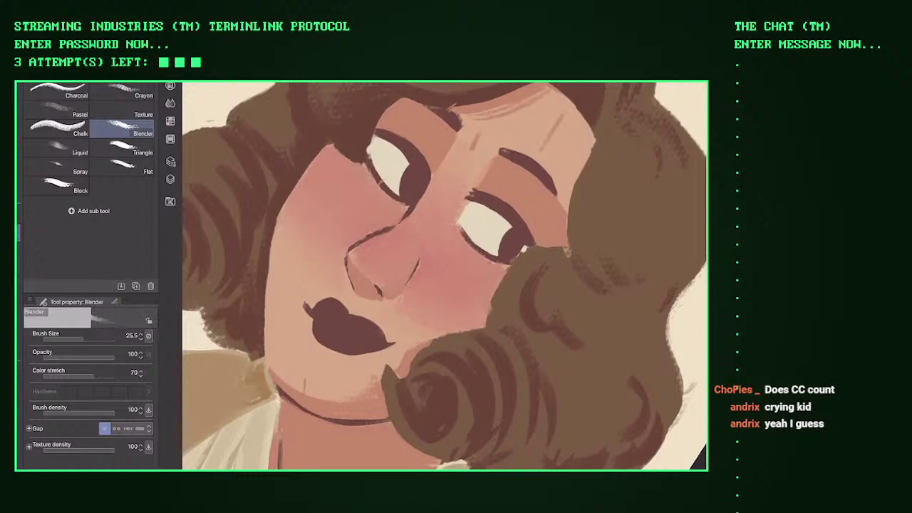
Step: Blend the shadow along the chin and jawline into the face with the Blender brush at size 25.5
left_click(122, 167)
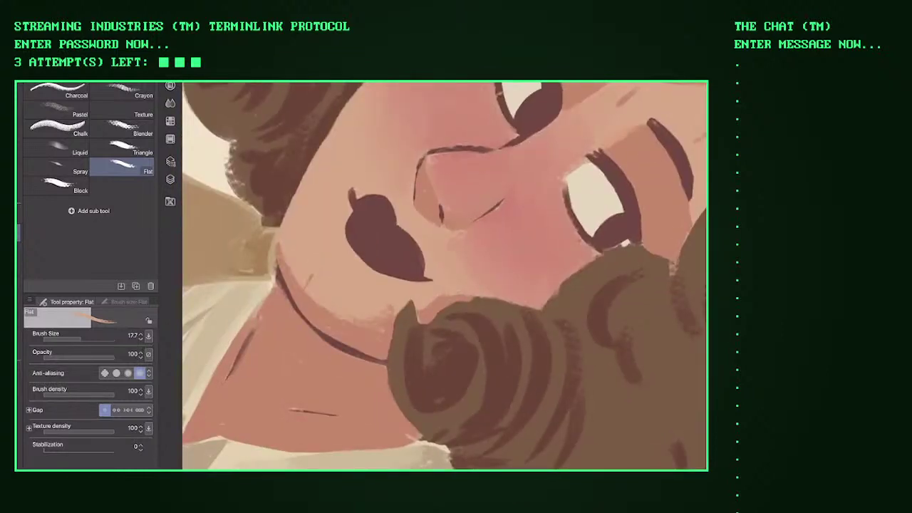
left_click(121, 128)
mouse_move(351, 332)
left_mouse_down()
mouse_move(378, 345)
mouse_move(364, 354)
left_mouse_up()
left_click_drag(278, 265, 296, 306)
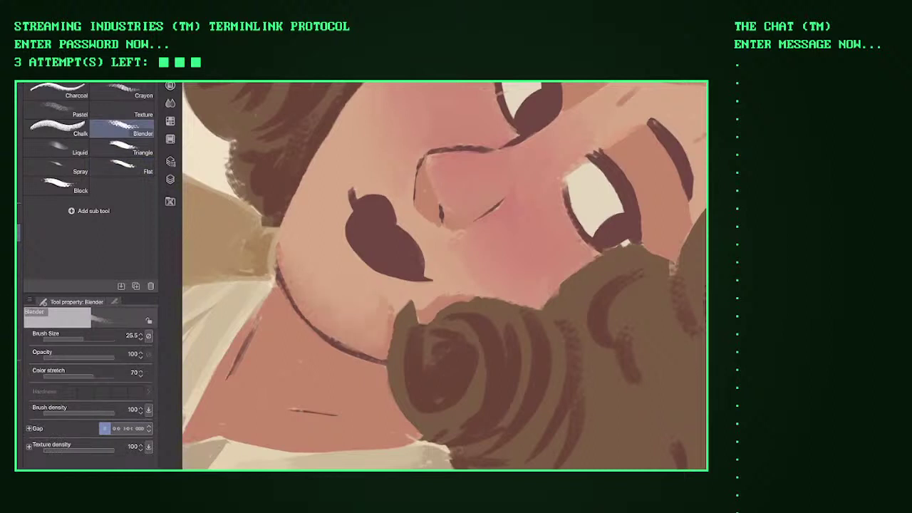
left_click_drag(384, 311, 381, 333)
left_click_drag(399, 296, 399, 318)
key("ctrl+0")
scroll(342, 256, "up", 4)
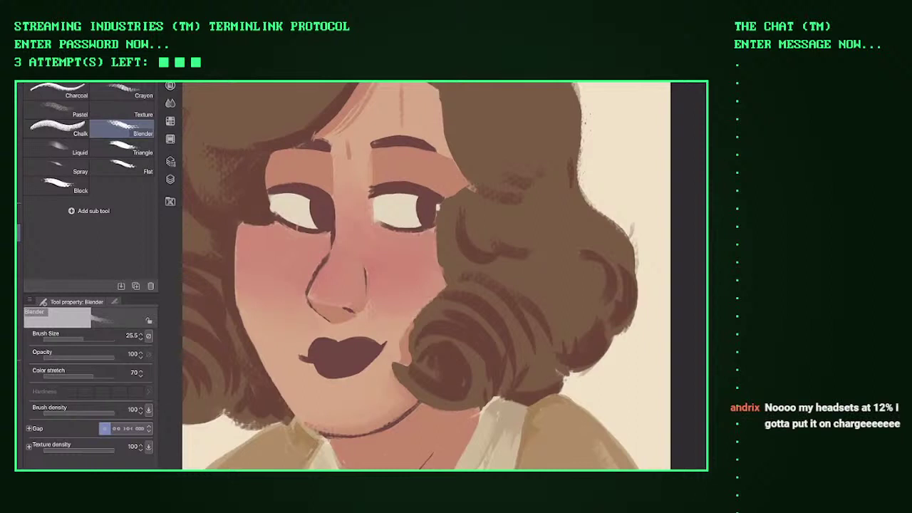
Step: Glaze pink over the cheeks and nose with the Block brush at size 71.9 and 56% opacity
key("ctrl+minus")
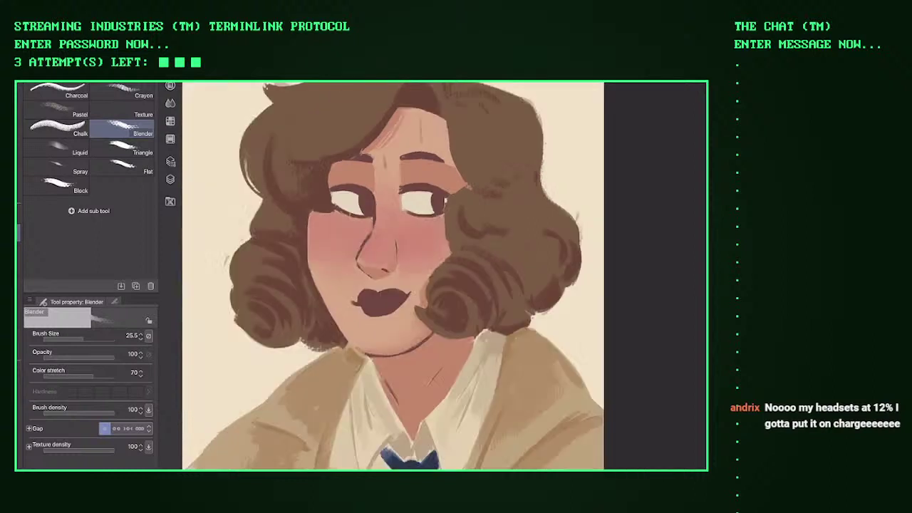
key("ctrl+plus")
scroll(358, 166, "up", 2)
scroll(359, 166, "down", 2)
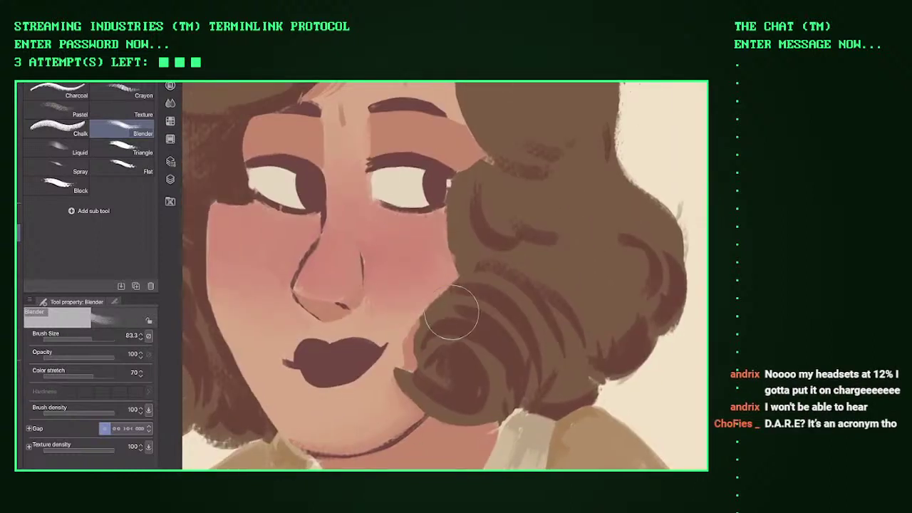
key("b")
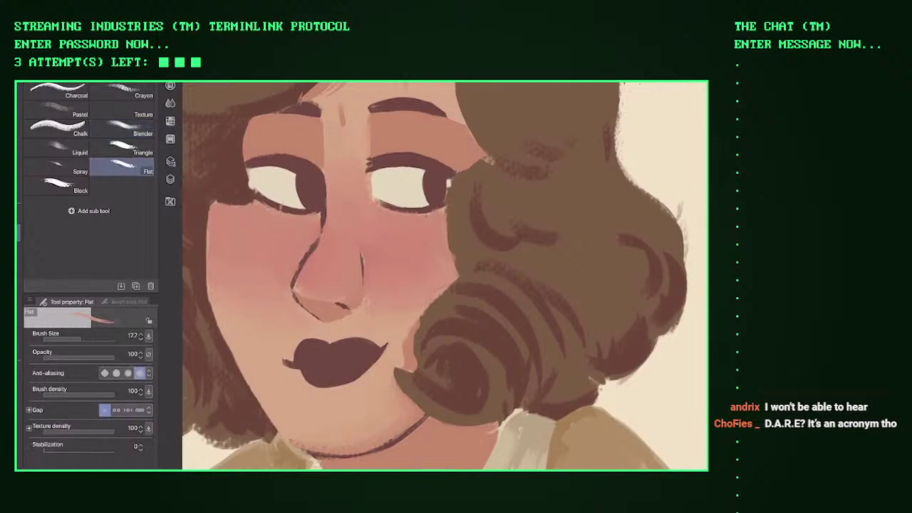
left_click(57, 186)
left_click_drag(114, 358, 83, 358)
mouse_move(53, 339)
left_mouse_down()
mouse_move(97, 339)
mouse_move(63, 339)
mouse_move(77, 339)
left_mouse_up()
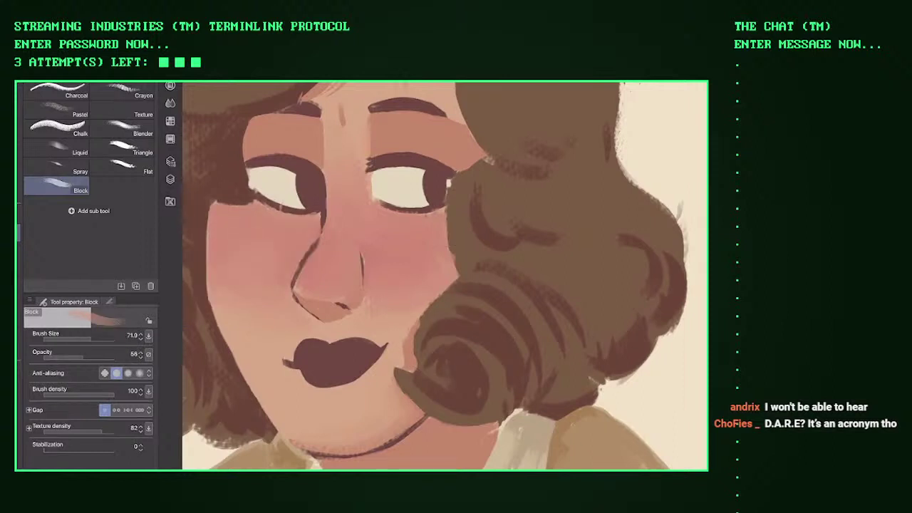
scroll(213, 157, "up", 1)
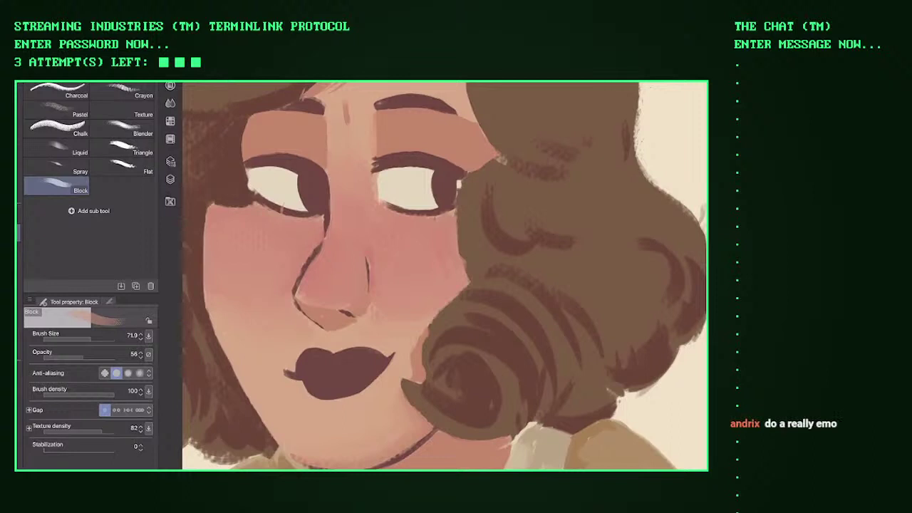
Step: Reduce the Block brush to size 20.5 and even out the pink on the cheeks and nose, tidying around the nose line
key("bracketleft")
key("bracketleft")
key("bracketleft")
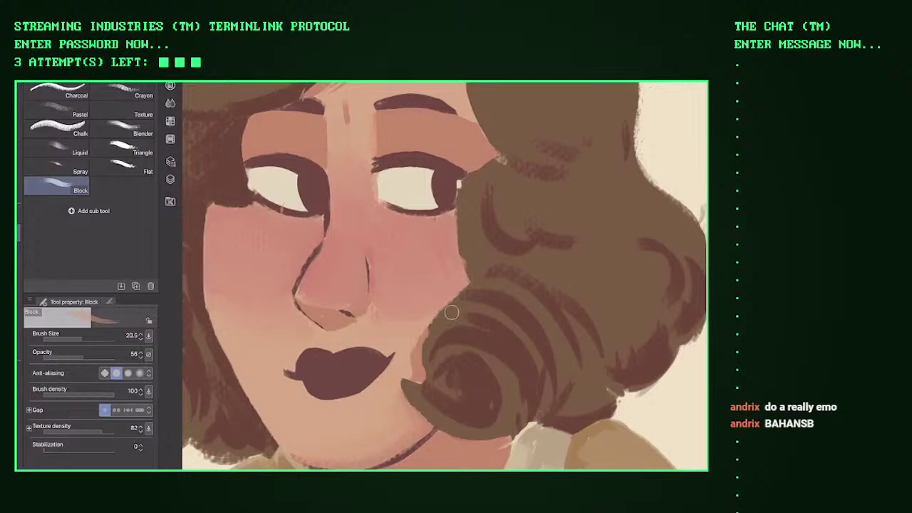
left_click_drag(319, 244, 308, 272)
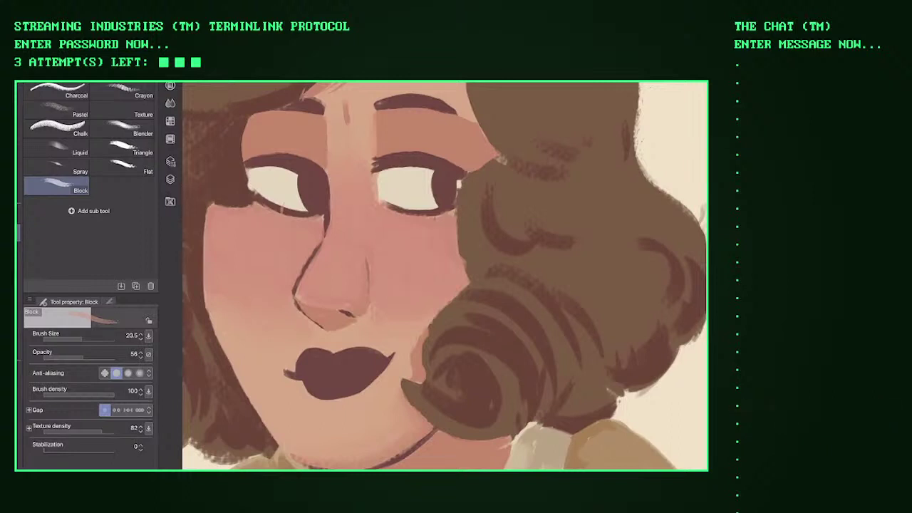
key("ctrl+0")
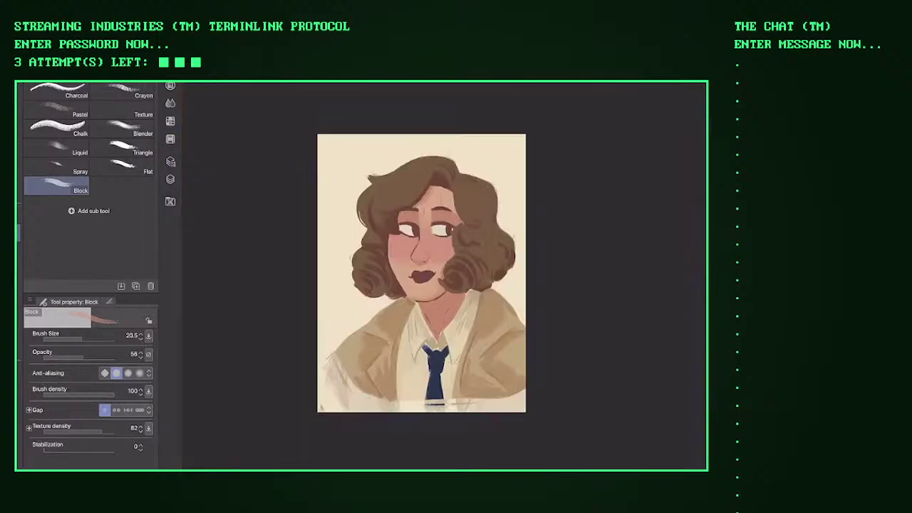
Step: Touch up the skin around the nose bridge and eyes with the Flat brush at size 16.4 and 59% opacity
scroll(452, 136, "up", 10)
mouse_move(453, 135)
left_mouse_down()
mouse_move(424, 212)
mouse_move(382, 255)
left_mouse_up()
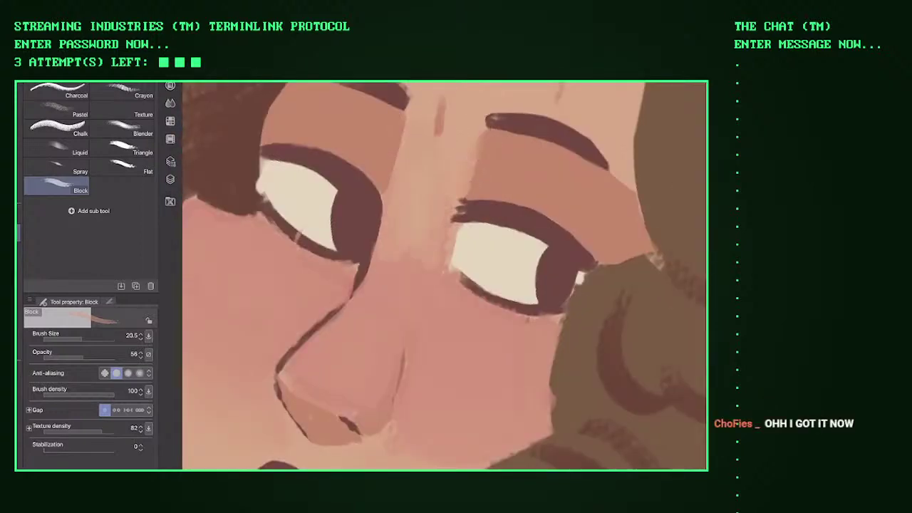
left_click(127, 166)
mouse_move(114, 357)
left_mouse_down()
mouse_move(100, 357)
mouse_move(107, 339)
left_mouse_up()
left_click_drag(388, 257, 413, 296)
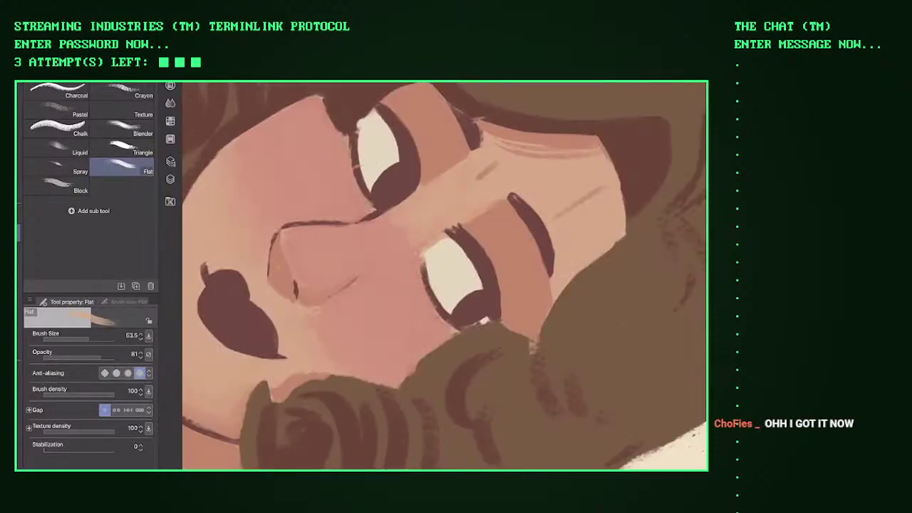
left_click_drag(93, 339, 110, 339)
mouse_move(99, 357)
left_mouse_down()
mouse_move(81, 358)
mouse_move(71, 339)
left_mouse_up()
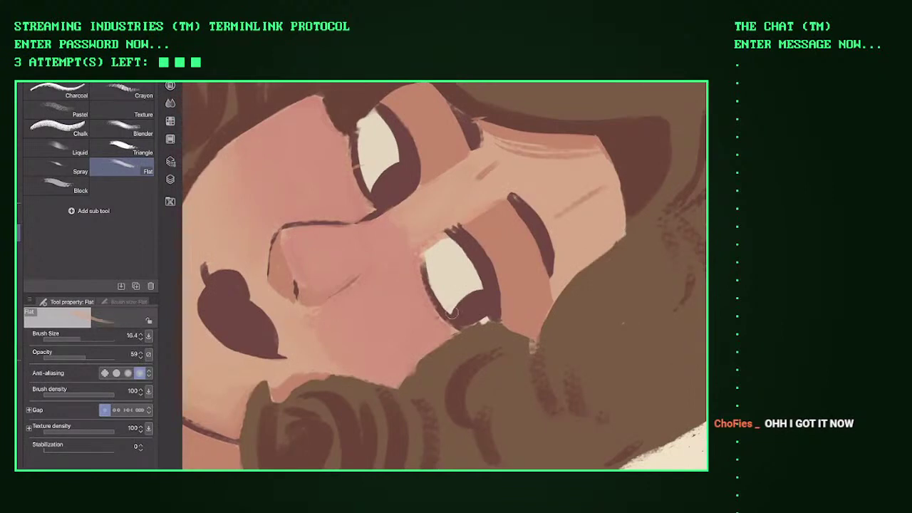
left_click(451, 313)
scroll(399, 257, "up", 2)
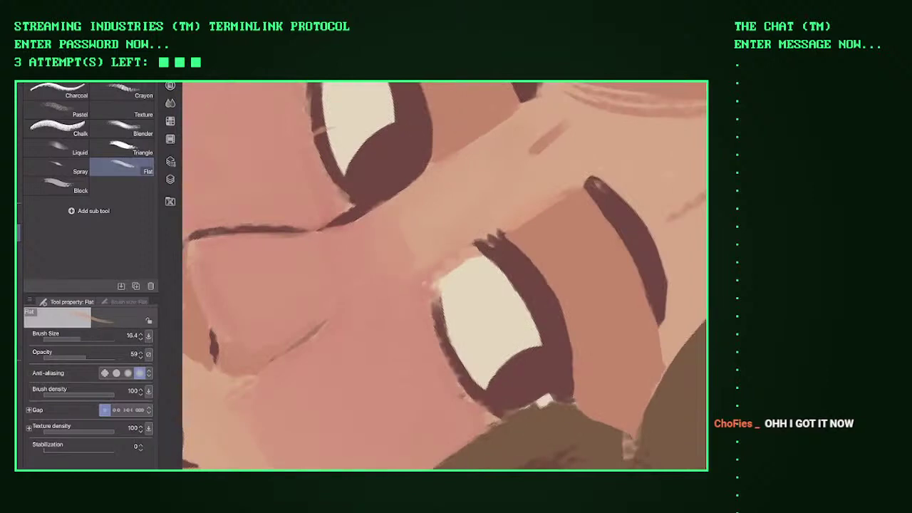
Step: Refine the lower edges of the cheek blush and the skin around the nose with the Flat brush
scroll(443, 275, "down", 5)
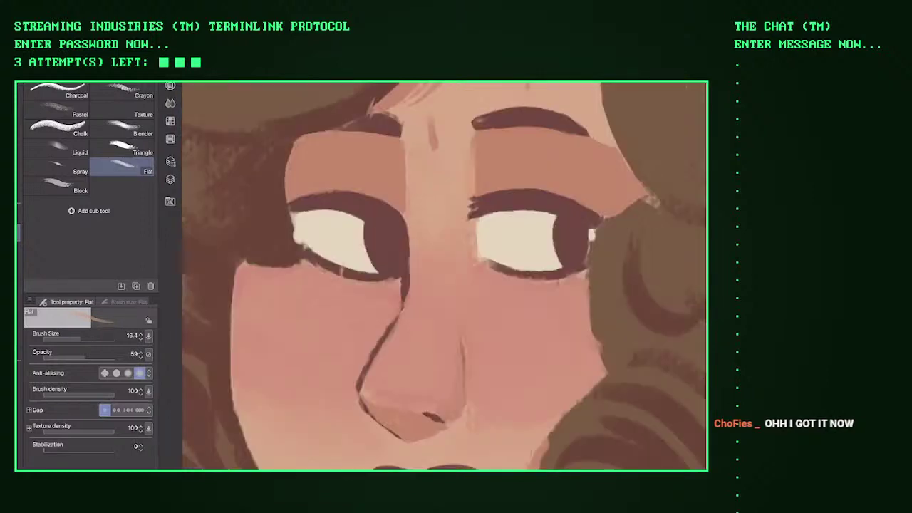
scroll(444, 275, "up", 2)
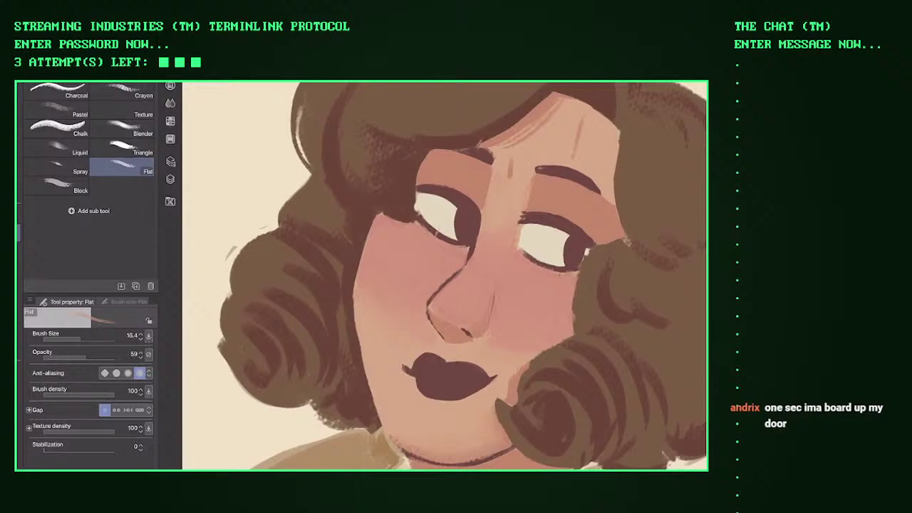
scroll(444, 275, "up", 1)
scroll(444, 275, "up", 1)
left_click_drag(444, 275, 413, 235)
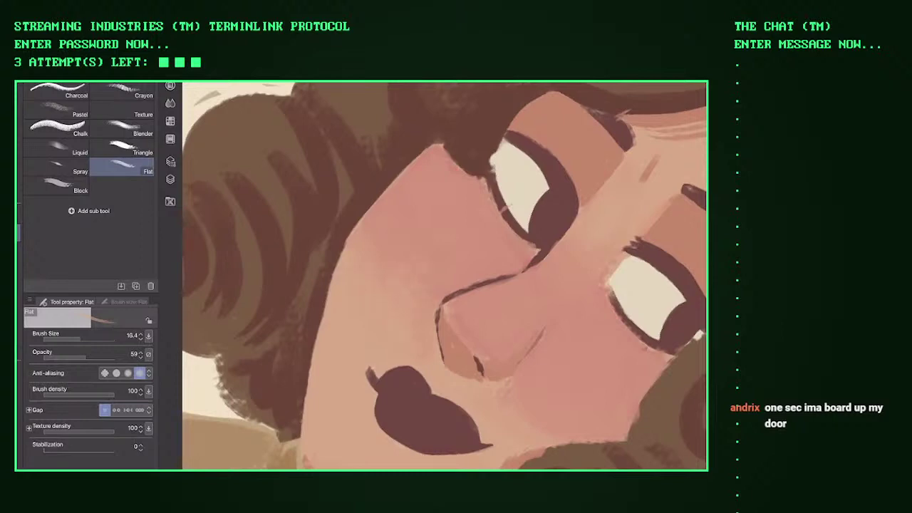
scroll(444, 275, "down", 3)
scroll(444, 275, "up", 3)
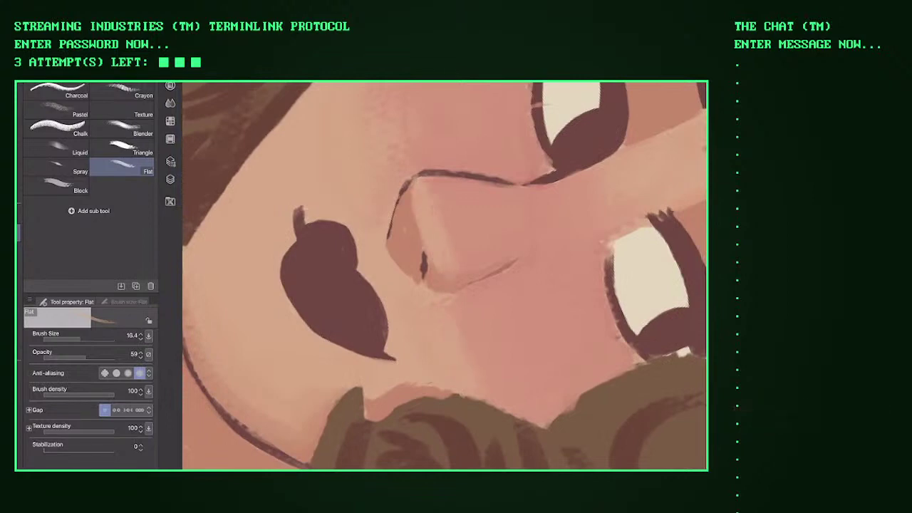
scroll(444, 275, "down", 3)
scroll(444, 275, "up", 3)
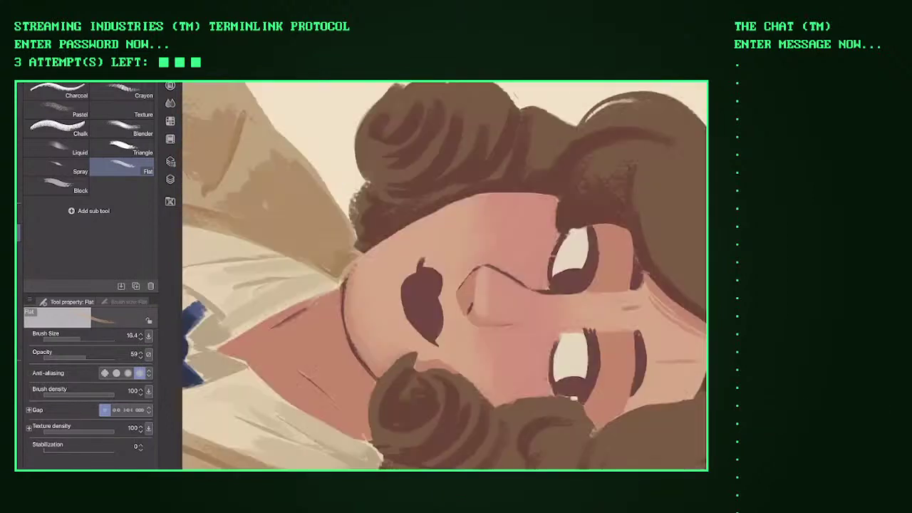
scroll(444, 275, "up", 3)
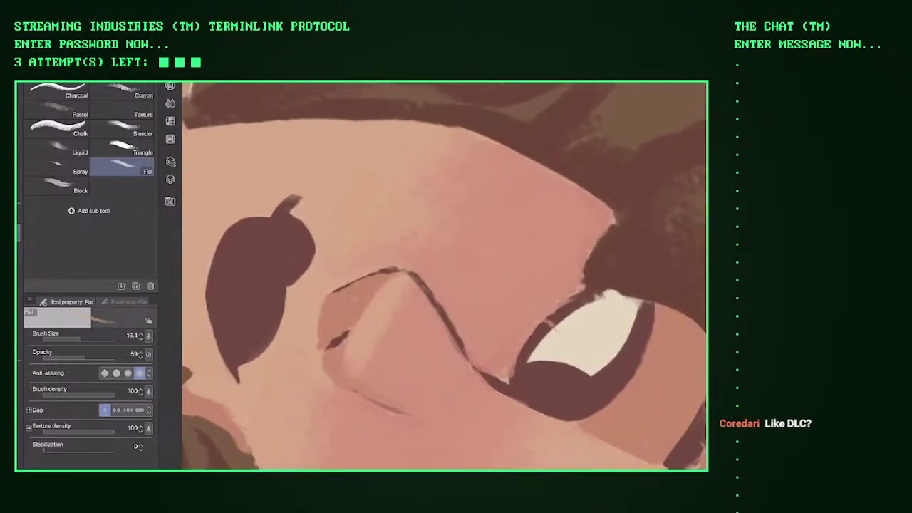
left_click_drag(401, 281, 435, 256)
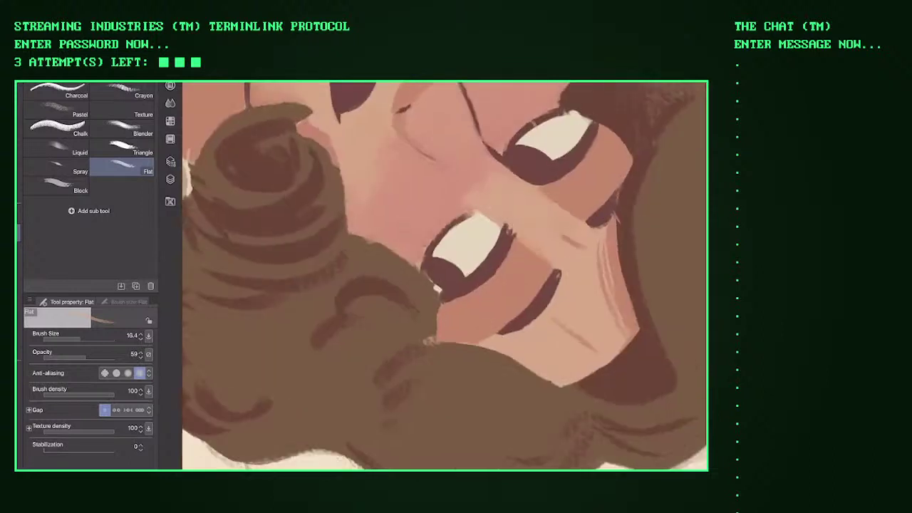
Step: Soften the pink at the nose bridge between the eyes with the Blender brush at size 14.1
key("e")
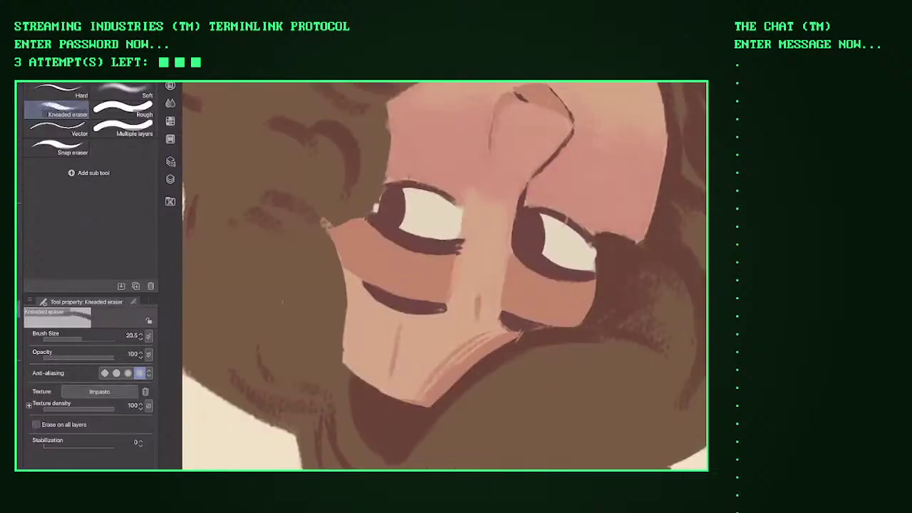
key("j")
left_click(121, 132)
left_click_drag(428, 196, 463, 207)
key("bracketleft")
key("bracketleft")
key("bracketleft")
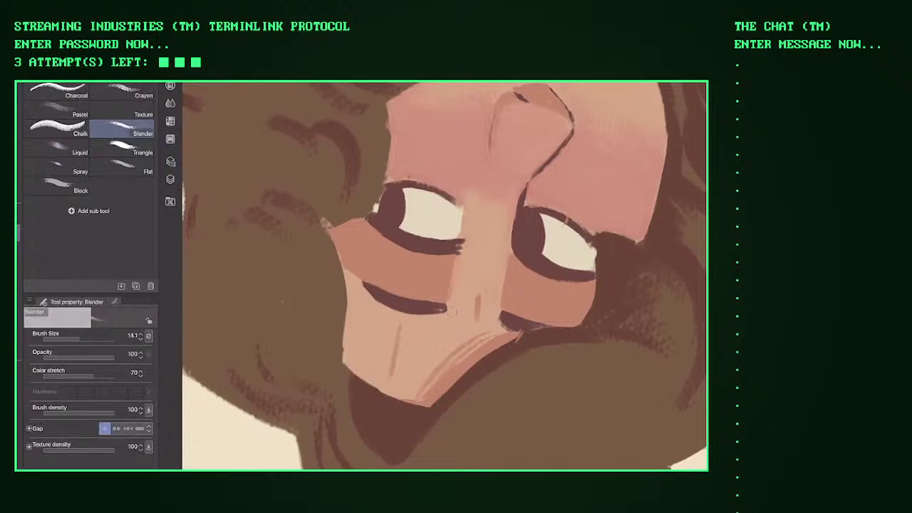
Step: Enlarge the Blender brush to size 17.7 and blend the blush on the nose and cheeks into the surrounding skin
key("bracketleft")
key("bracketleft")
key("bracketright")
key("bracketright")
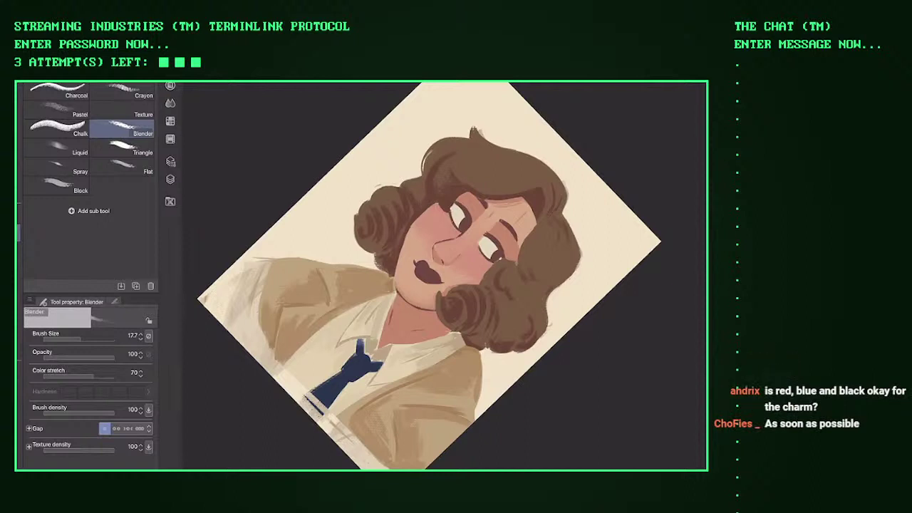
key("ctrl+plus")
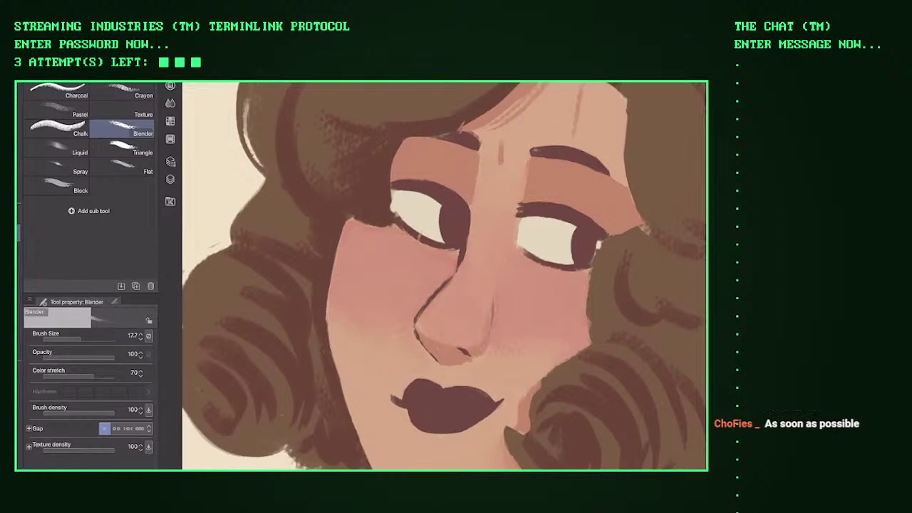
key("ctrl+minus")
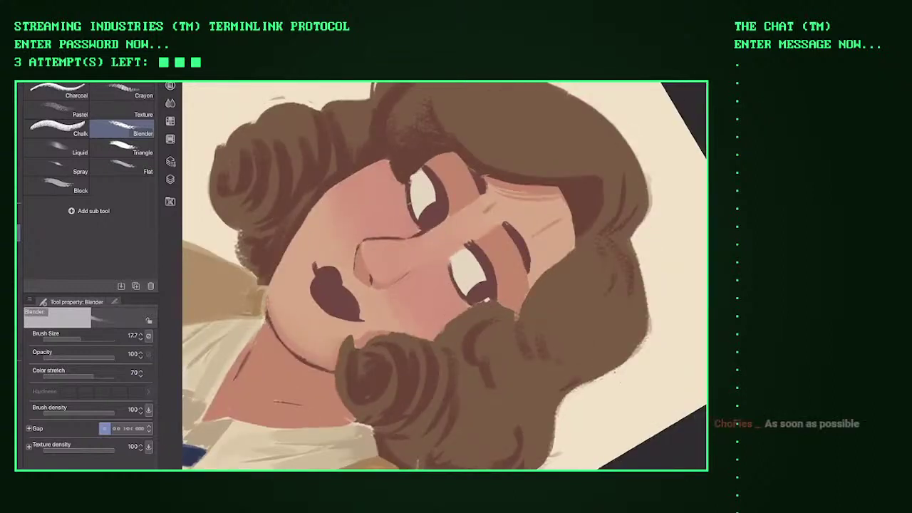
key("ctrl+at")
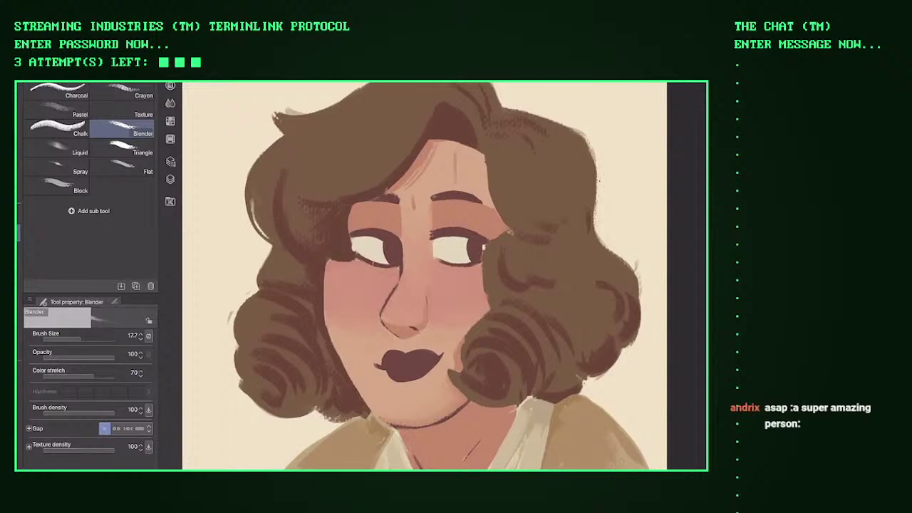
key("minus")
key("ctrl+plus")
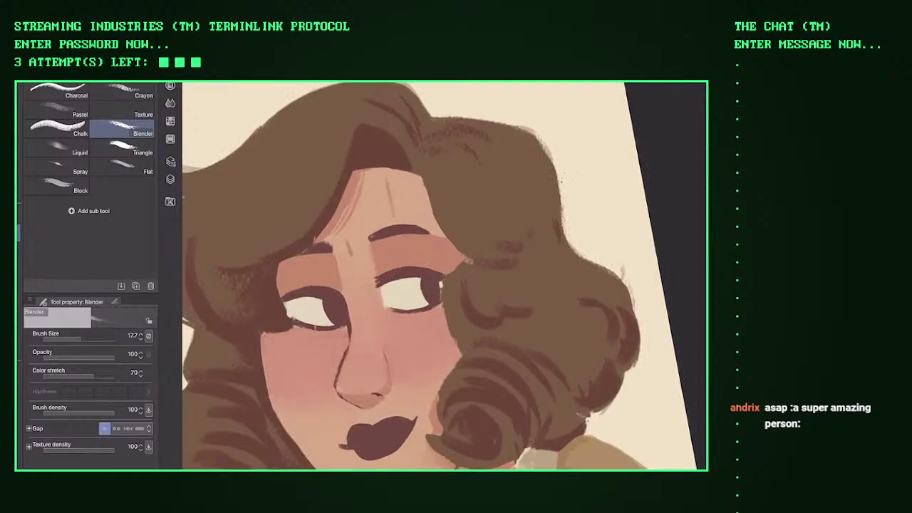
Step: Repaint the hair edge beside the forehead and brow in brown with the Flat brush at size 16.4 and 100% opacity
left_click(129, 147)
left_click(124, 166)
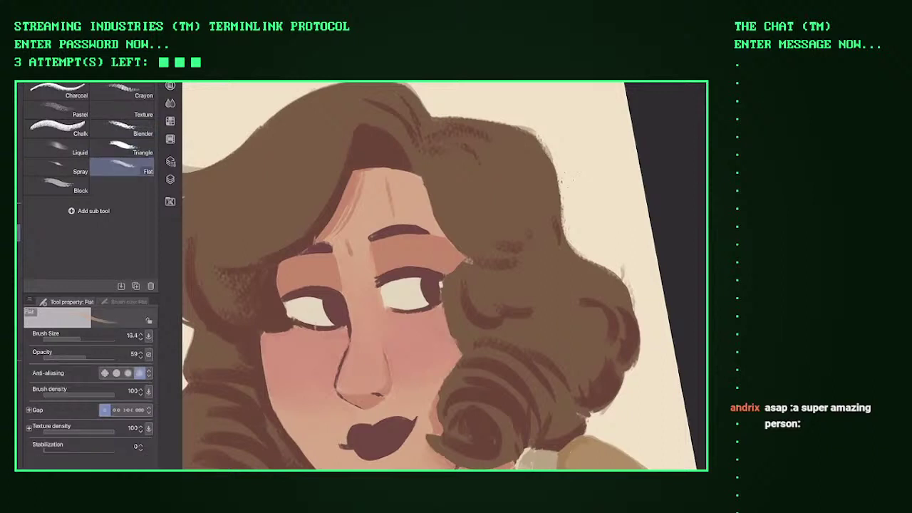
scroll(442, 278, "up", 3)
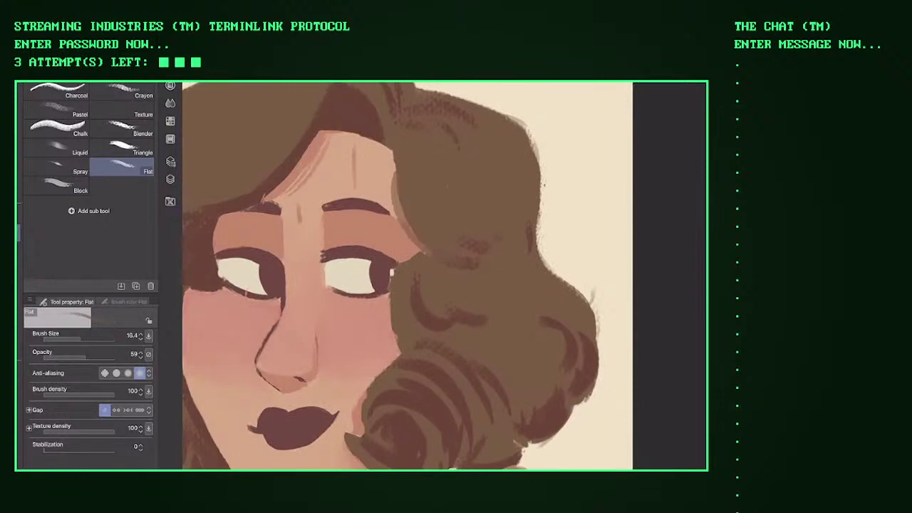
left_click_drag(85, 356, 114, 356)
left_click_drag(396, 169, 426, 253)
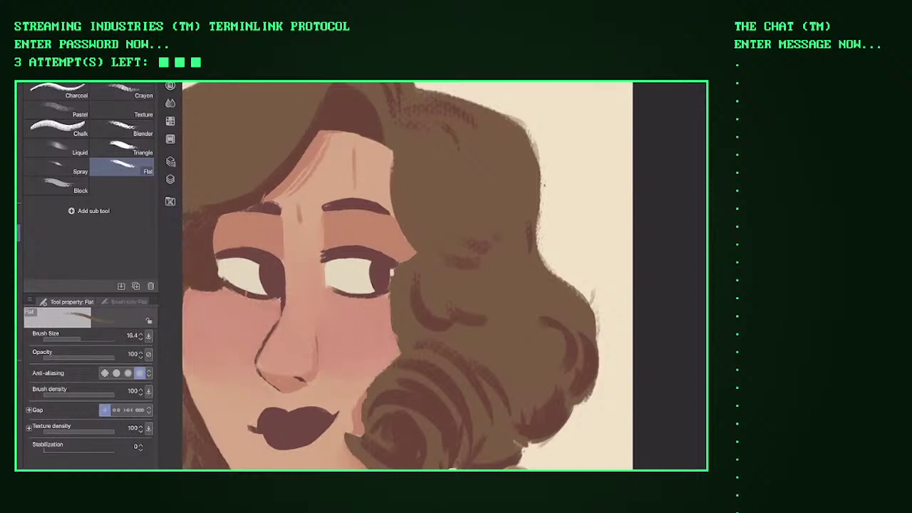
Step: Smooth and round the brown hair contour where the curls overlap the outer eye corner and cheek
scroll(442, 278, "up", 2)
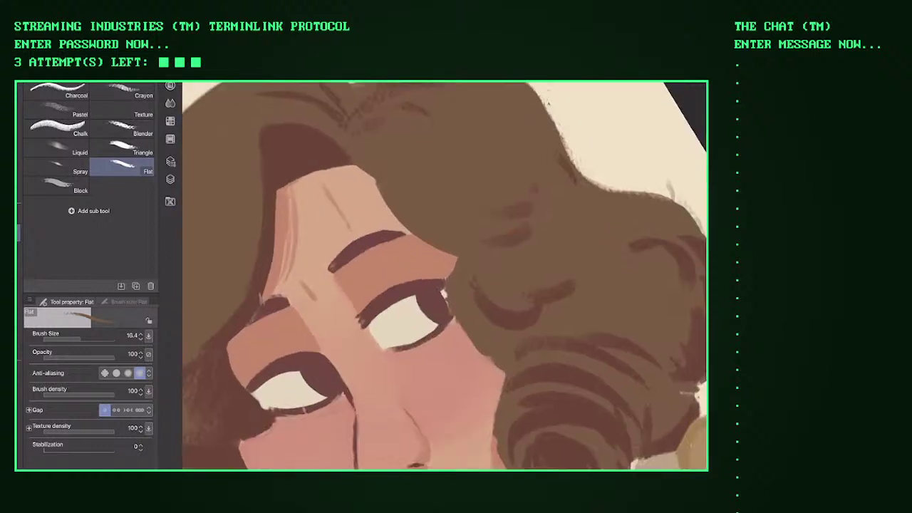
left_click_drag(391, 245, 391, 266)
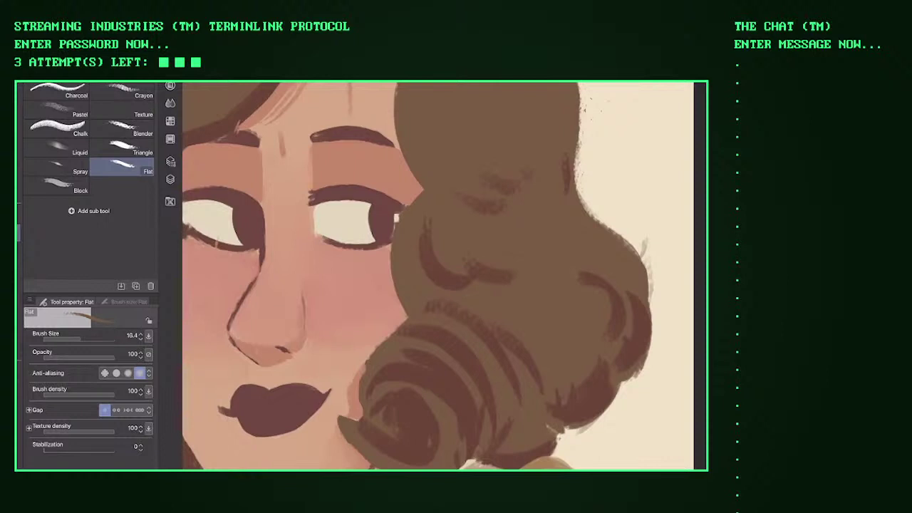
scroll(438, 276, "down", 5)
scroll(387, 276, "up", 4)
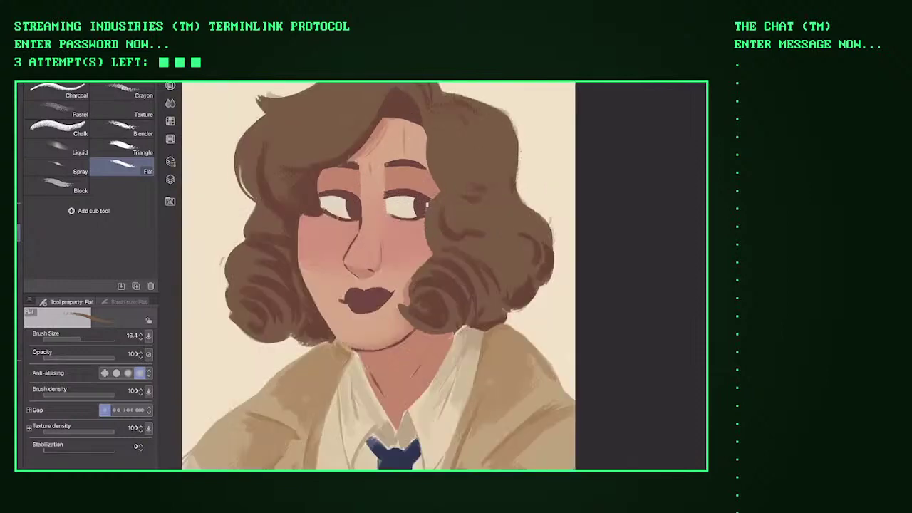
scroll(387, 276, "up", 1)
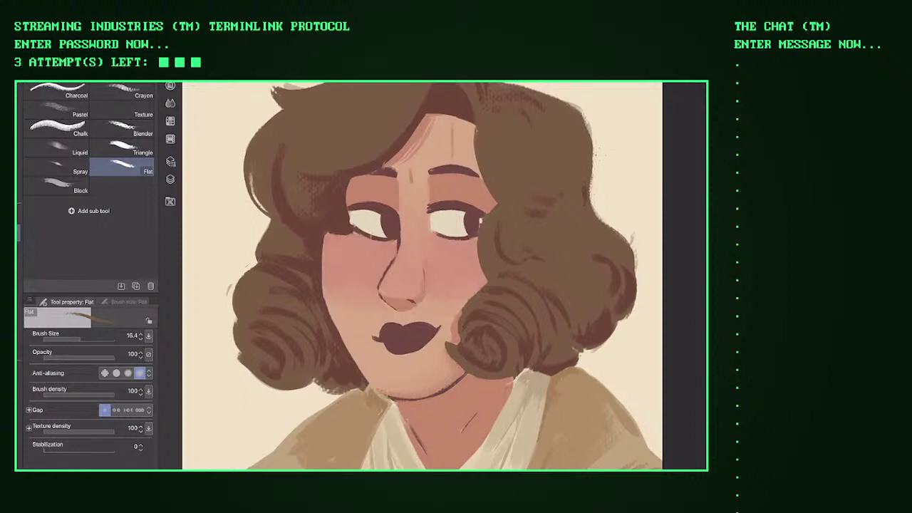
Step: Paint a lighter brown strand along the inner hair edge beside the forehead and eye with the Flat brush
scroll(422, 276, "up", 4)
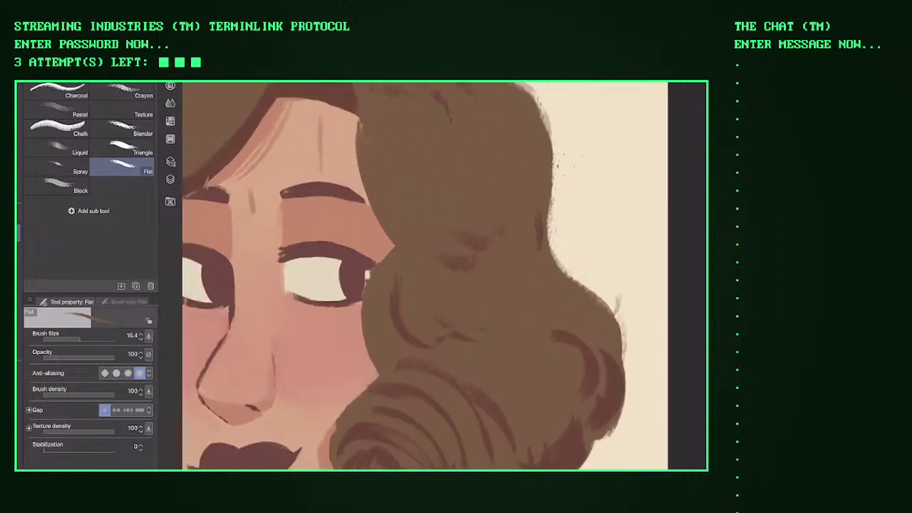
left_click(236, 298)
left_click_drag(410, 166, 378, 260)
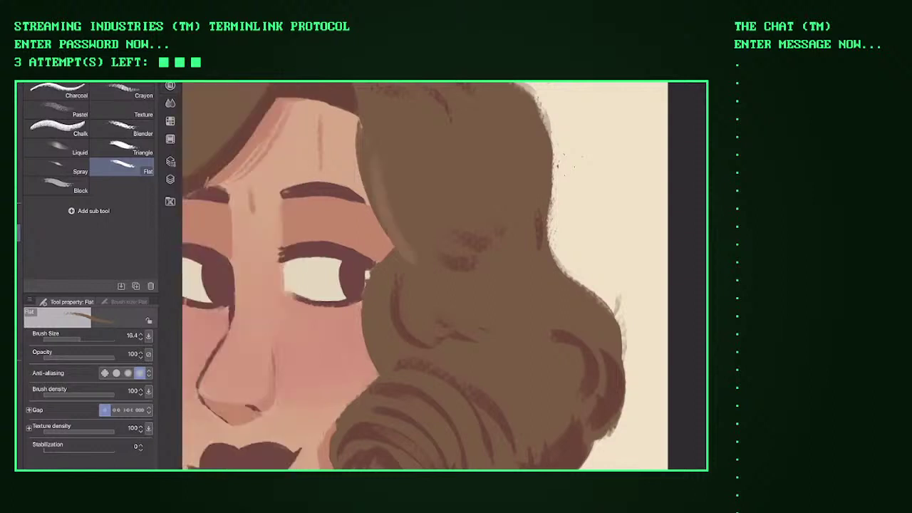
scroll(423, 276, "up", 1)
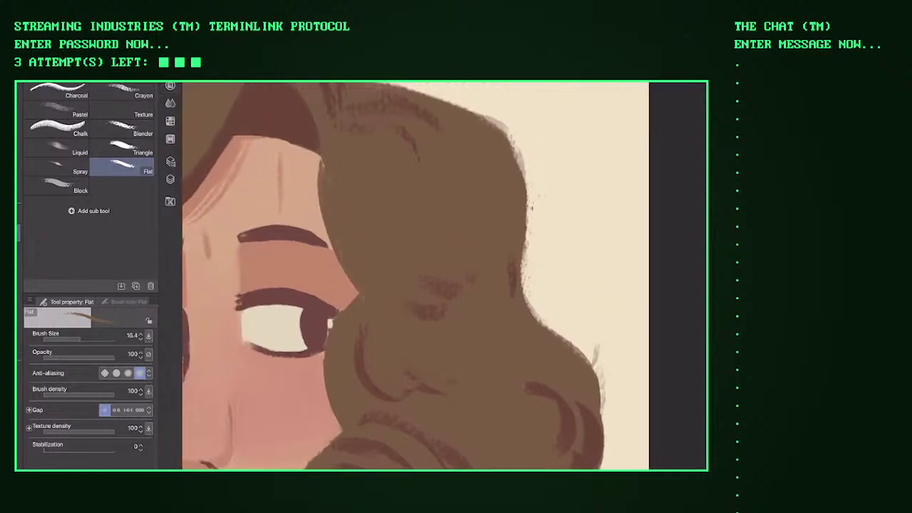
left_click(236, 294)
mouse_move(329, 192)
left_mouse_down()
mouse_move(367, 283)
mouse_move(391, 307)
left_mouse_up()
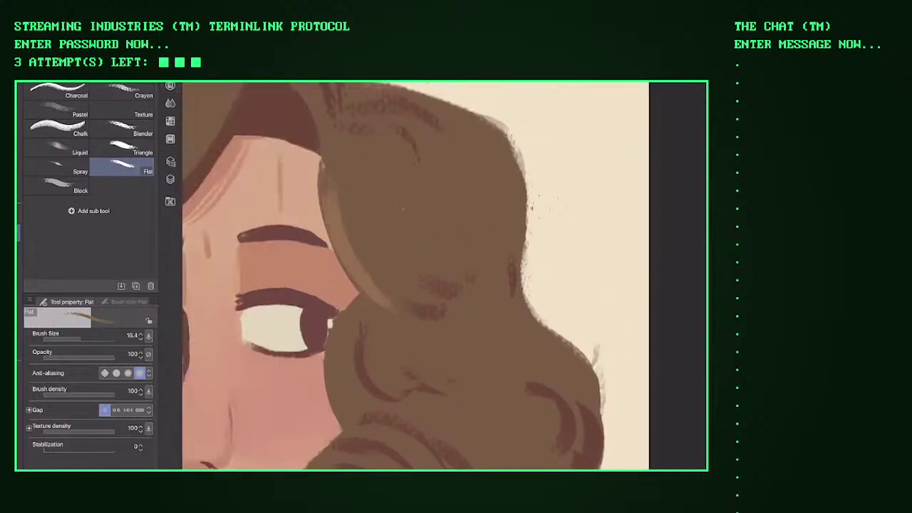
Step: Paint light brown highlights along the inner edge and lower fold of the hair lock beside the forehead on the viewer's right
left_click_drag(282, 158, 303, 320)
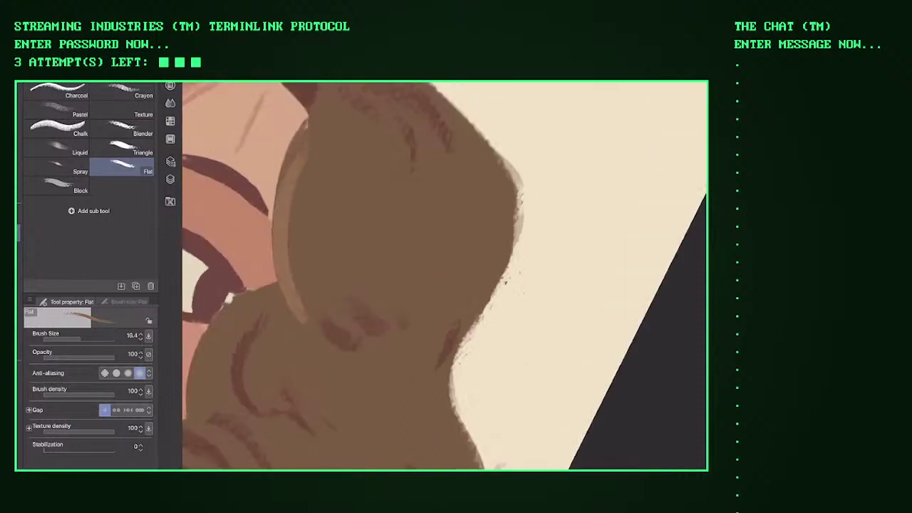
left_click_drag(292, 210, 356, 341)
left_click_drag(324, 260, 410, 335)
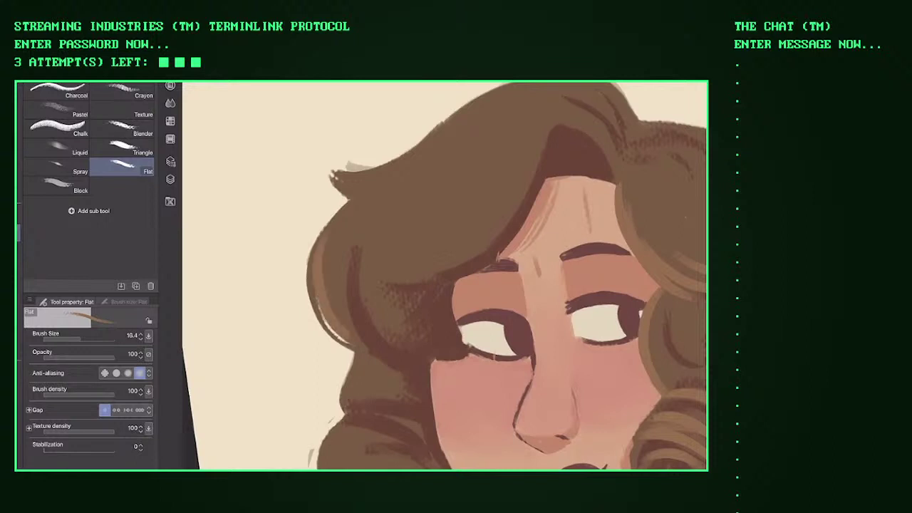
Step: Paint light brown highlight bands on both sides of the dark fold in the temple curl on the viewer's left
scroll(415, 223, "up", 3)
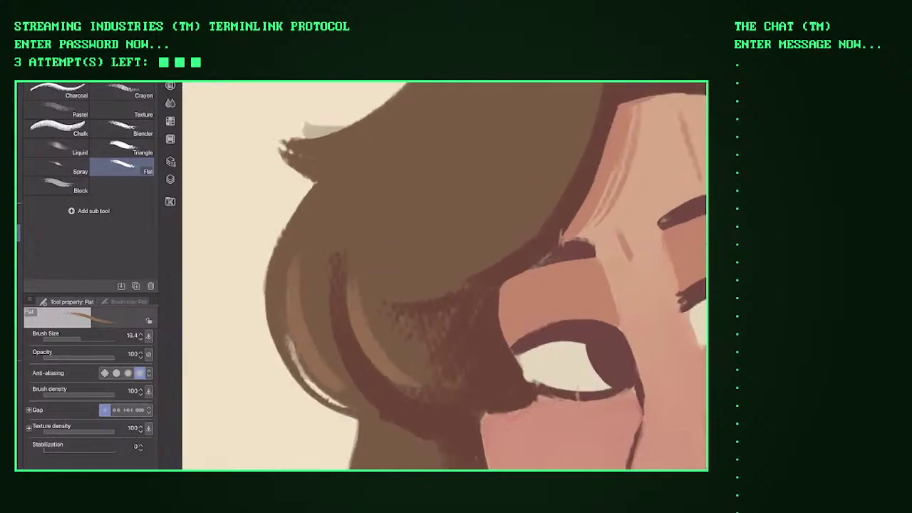
scroll(445, 276, "down", 3)
scroll(444, 276, "up", 5)
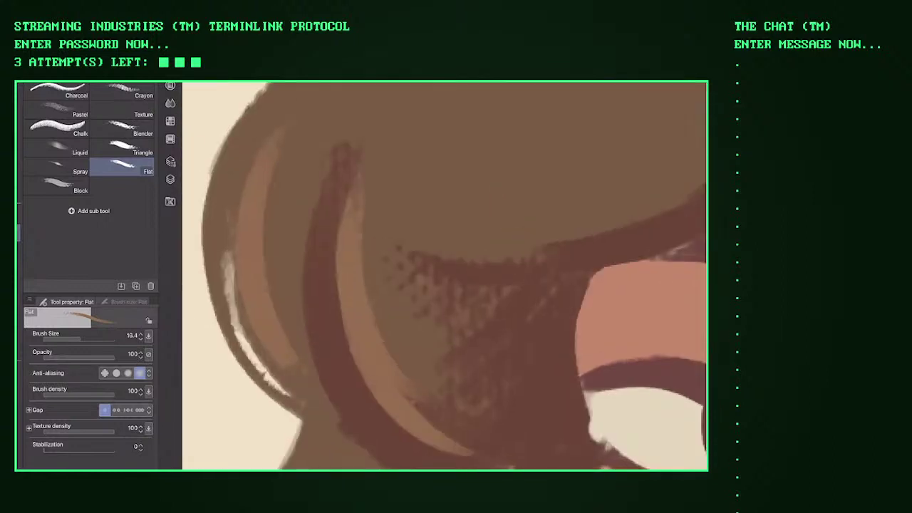
left_click_drag(342, 200, 435, 441)
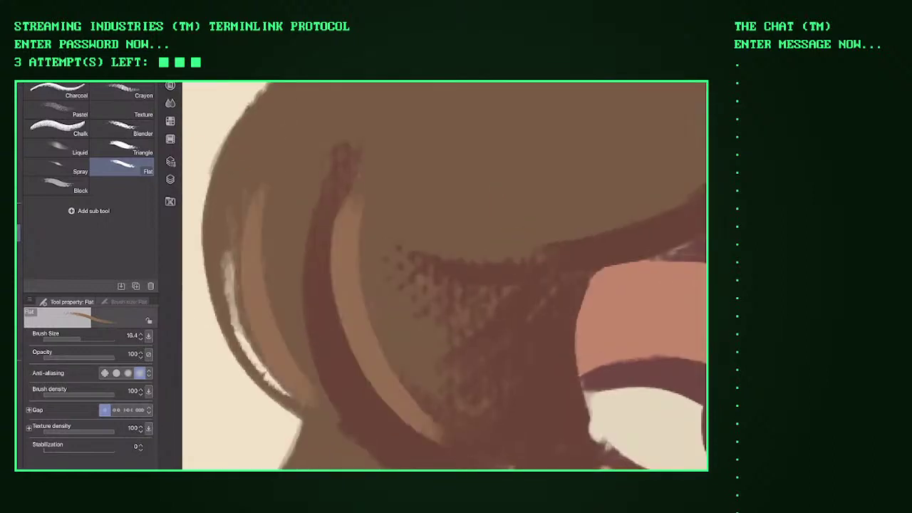
left_click_drag(278, 342, 427, 327)
scroll(444, 275, "down", 3)
scroll(444, 276, "up", 4)
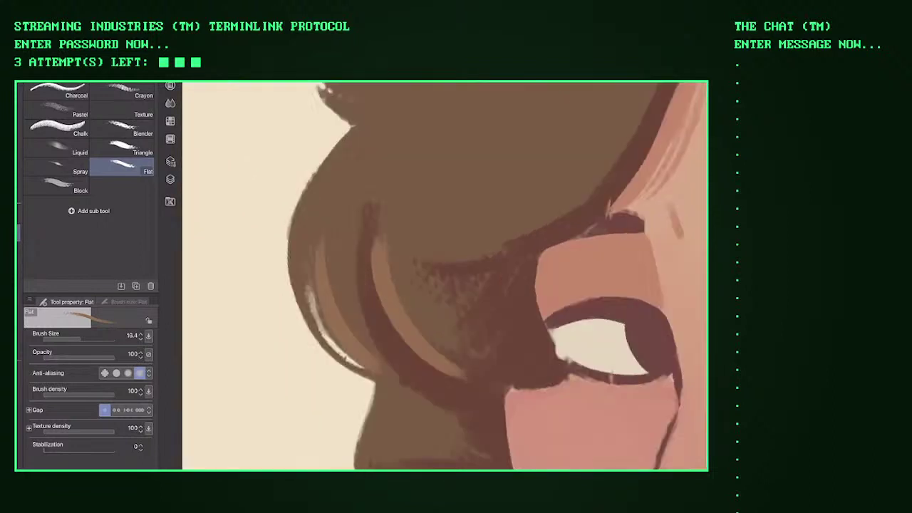
scroll(445, 276, "up", 1)
scroll(444, 276, "up", 2)
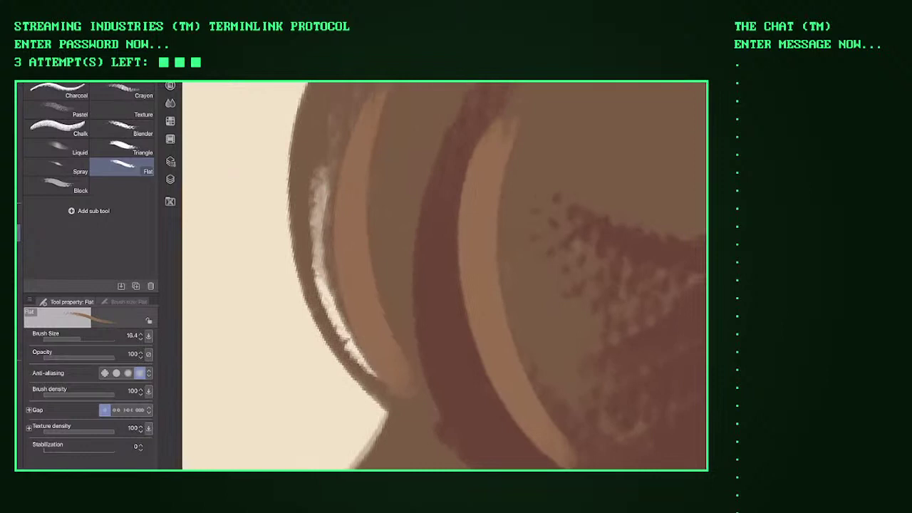
scroll(444, 275, "up", 1)
mouse_move(367, 235)
left_mouse_down()
mouse_move(427, 313)
mouse_move(606, 285)
mouse_move(627, 332)
left_mouse_up()
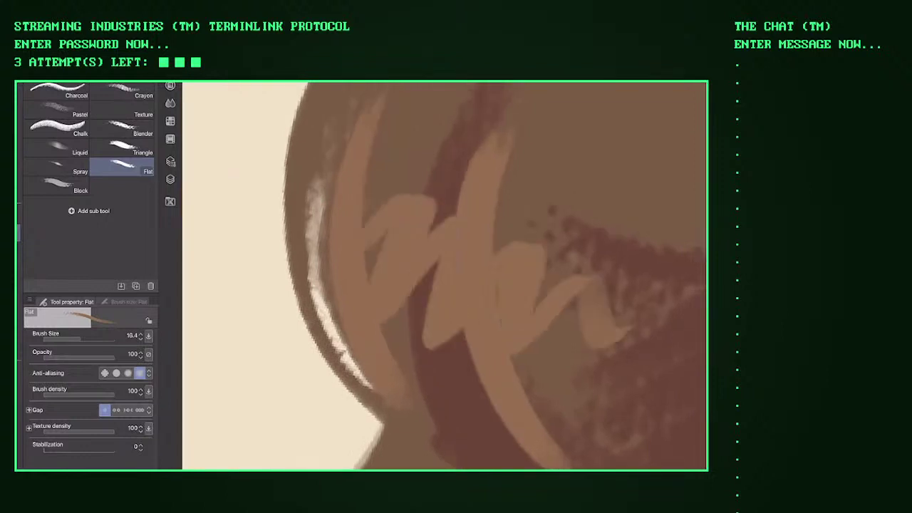
key("ctrl+z")
Step: Repaint the light brown highlight on the inner side of the temple curl's dark fold
scroll(444, 275, "down", 2)
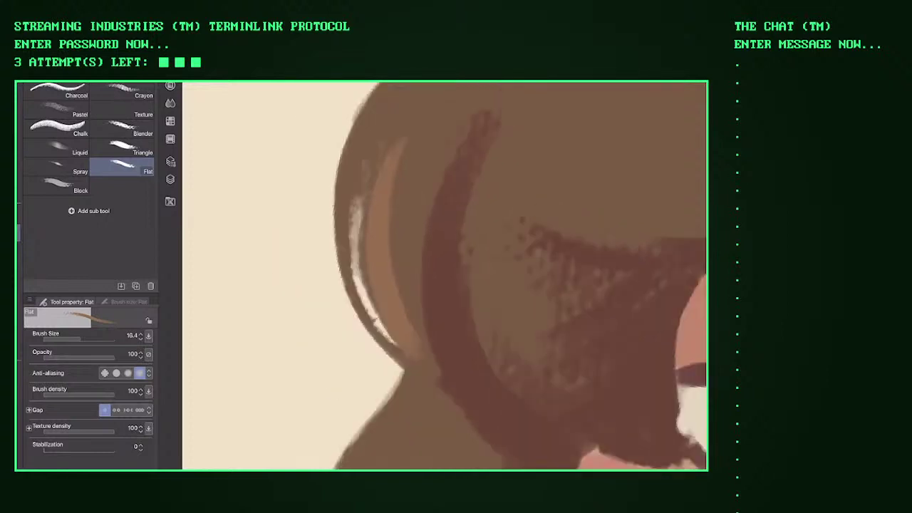
scroll(444, 276, "right", 2)
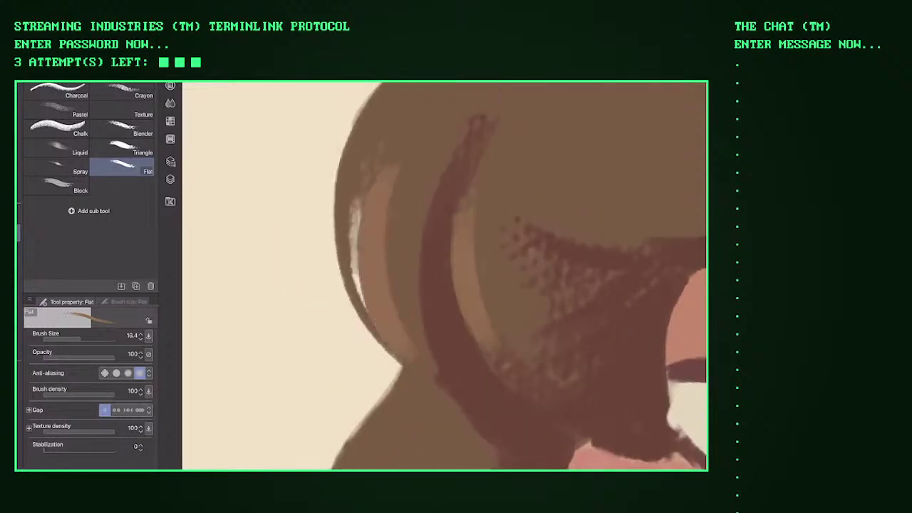
scroll(445, 276, "left", 2)
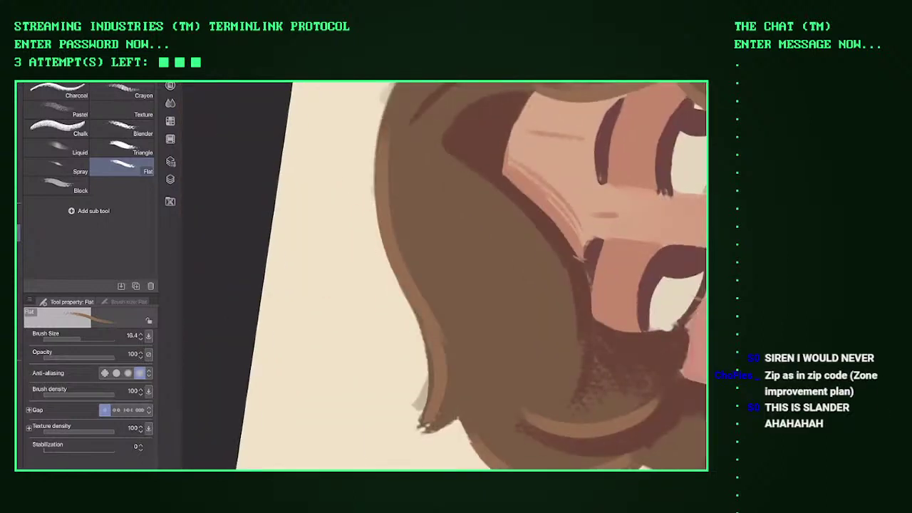
Step: Paint light brown highlight strands across the swept front section of hair above the forehead, following its flow
left_click_drag(440, 212, 437, 363)
mouse_move(431, 297)
left_mouse_down()
mouse_move(406, 378)
mouse_move(402, 352)
left_mouse_up()
left_click_drag(399, 350, 367, 386)
left_click_drag(386, 289, 356, 349)
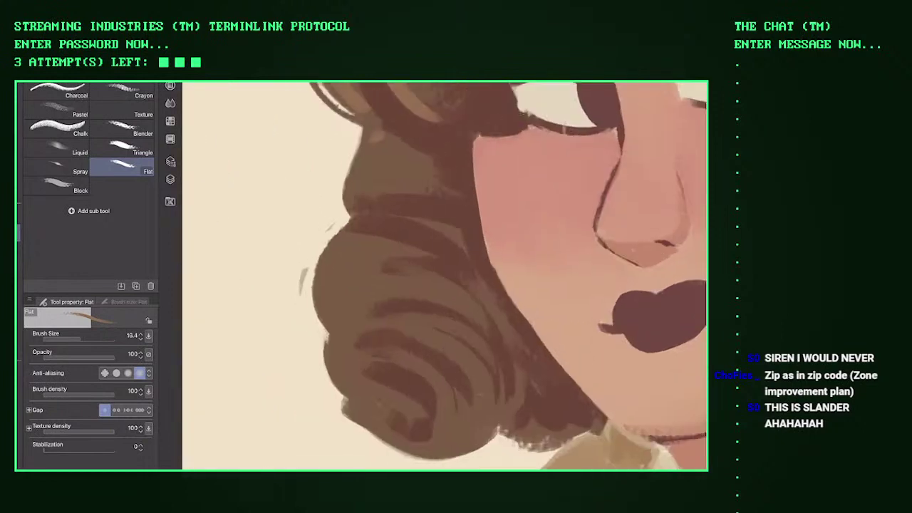
Step: Highlight the short hair section below the temple curl and the upper ridge of the curl beside the cheek in light brown
mouse_move(378, 143)
left_mouse_down()
mouse_move(356, 210)
mouse_move(481, 276)
left_mouse_up()
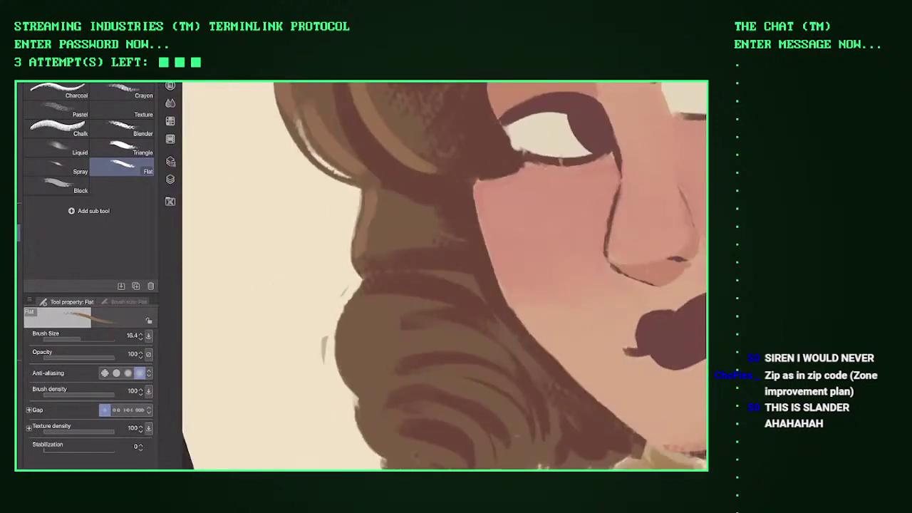
left_click_drag(400, 275, 478, 298)
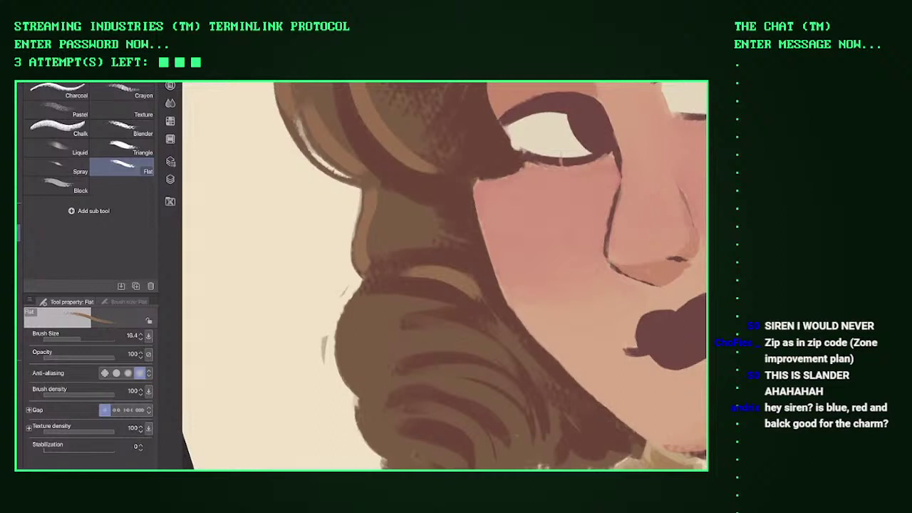
key("^")
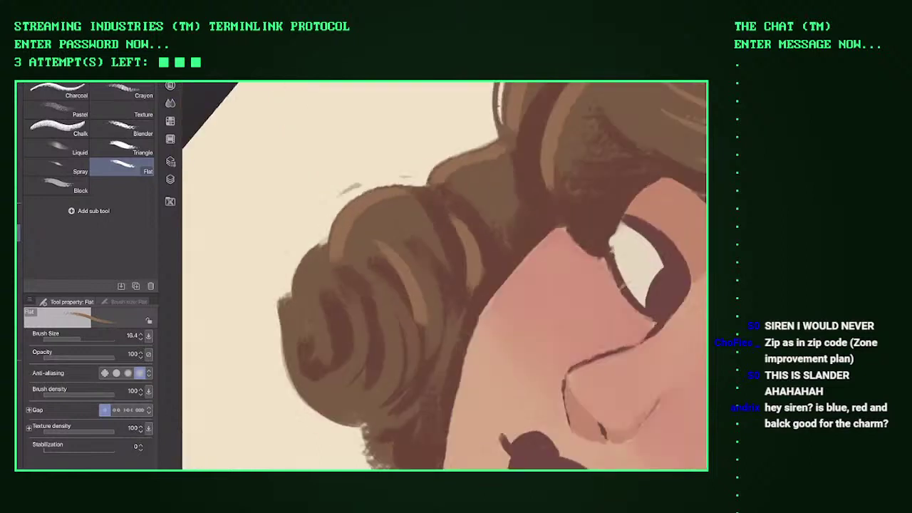
Step: Paint curved light brown highlight strands around the spiral of the lower curl on the viewer's left
mouse_move(430, 252)
left_mouse_down()
mouse_move(378, 373)
mouse_move(442, 234)
mouse_move(447, 261)
left_mouse_up()
mouse_move(393, 285)
left_mouse_down()
mouse_move(378, 311)
mouse_move(375, 396)
left_mouse_up()
left_click_drag(365, 299, 325, 391)
left_click_drag(332, 322, 317, 359)
left_click_drag(322, 301, 318, 328)
left_click_drag(308, 265, 285, 398)
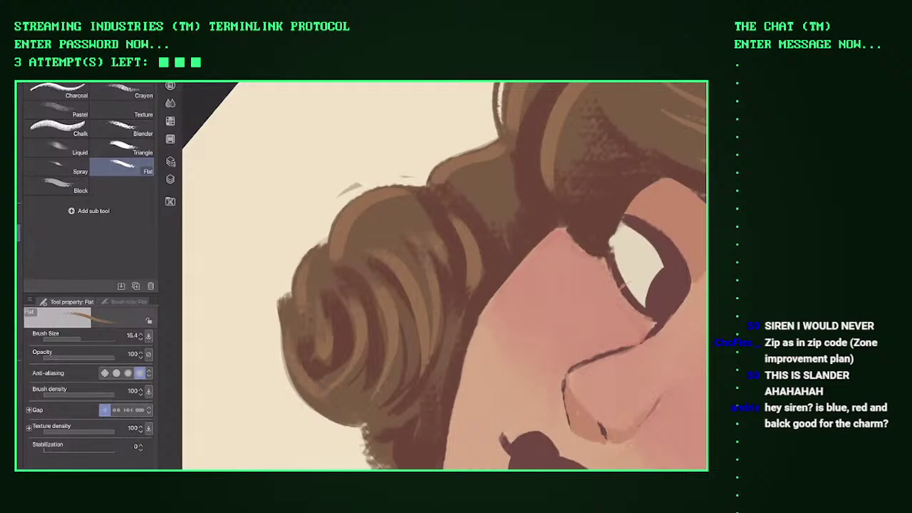
key("ctrl+minus")
key("ctrl+0")
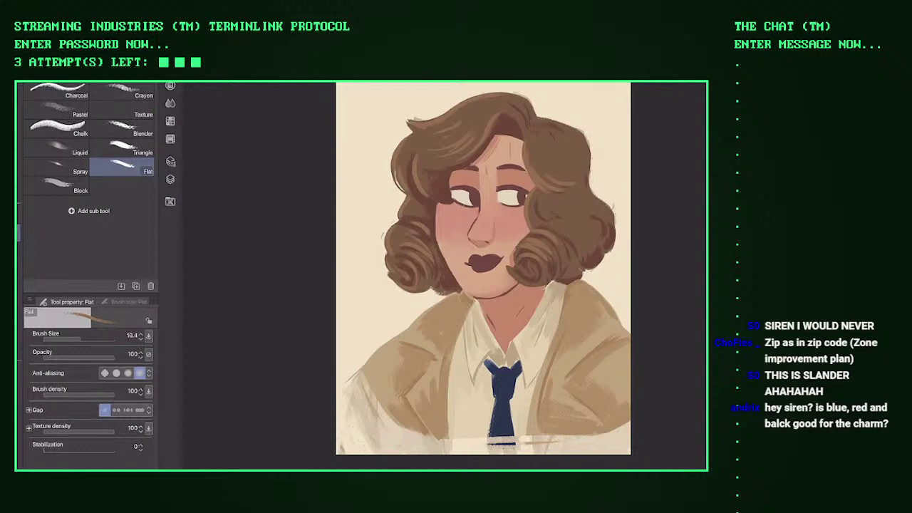
Step: Extend the temple curl's light brown highlights to its tip and add short strands over the dark area beside the eye
scroll(485, 214, "up", 5)
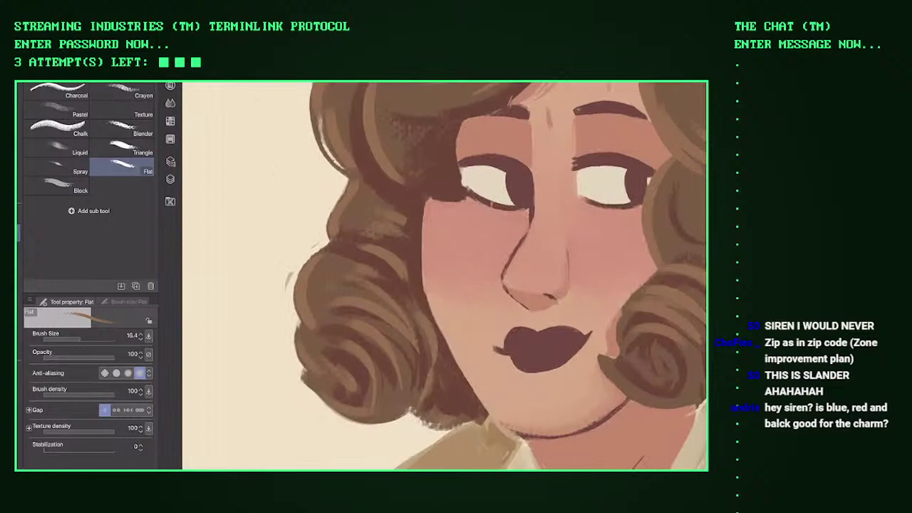
left_click_drag(485, 271, 474, 276)
scroll(456, 271, "up", 3)
mouse_move(306, 171)
left_mouse_down()
mouse_move(417, 275)
mouse_move(463, 256)
left_mouse_up()
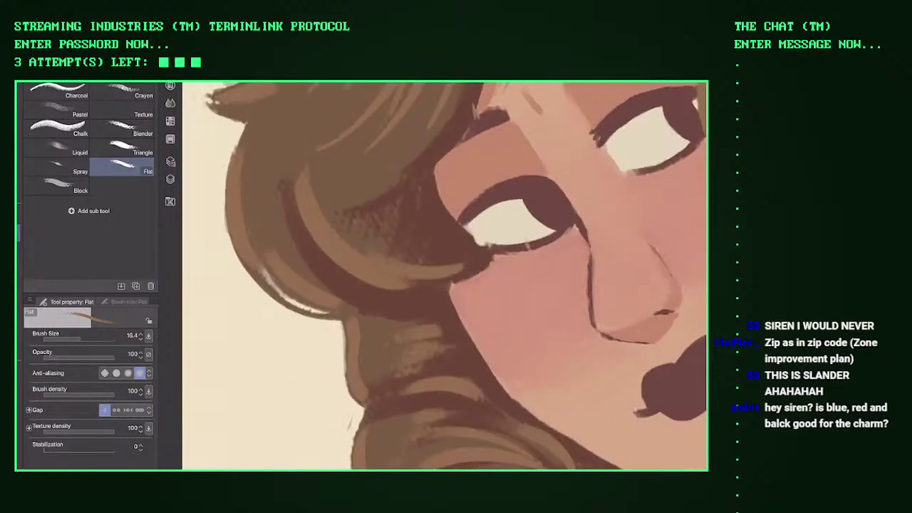
left_click_drag(402, 288, 485, 260)
mouse_move(377, 262)
left_mouse_down()
mouse_move(433, 255)
mouse_move(451, 218)
left_mouse_up()
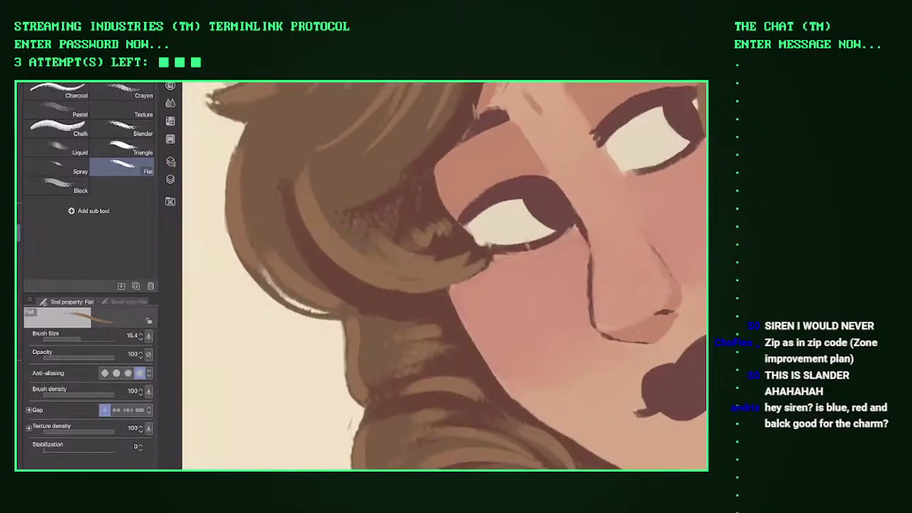
Step: Paint light brown highlight strands on the hair behind the spiral curl and on the outer wave on the viewer's right
scroll(444, 275, "down", 4)
scroll(444, 275, "up", 5)
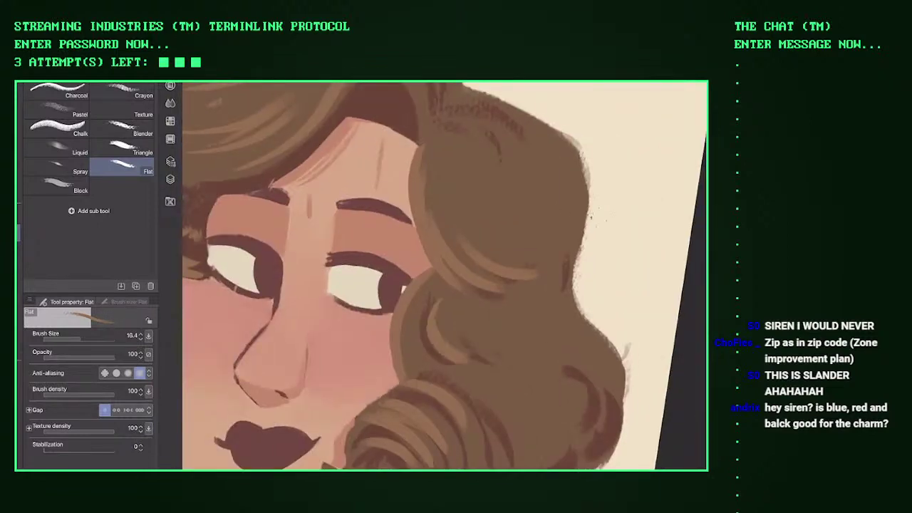
left_click_drag(492, 448, 526, 389)
mouse_move(527, 435)
left_mouse_down()
mouse_move(540, 394)
mouse_move(611, 353)
left_mouse_up()
scroll(443, 276, "up", 2)
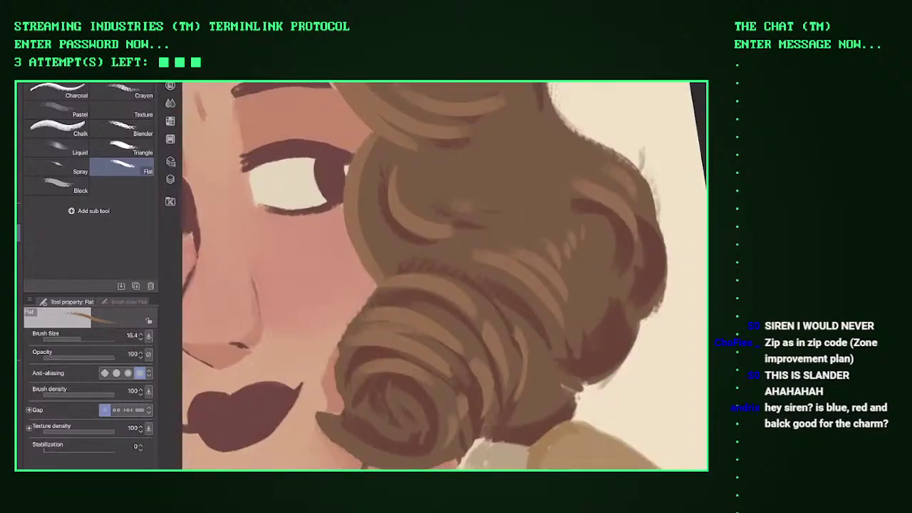
scroll(444, 276, "down", 4)
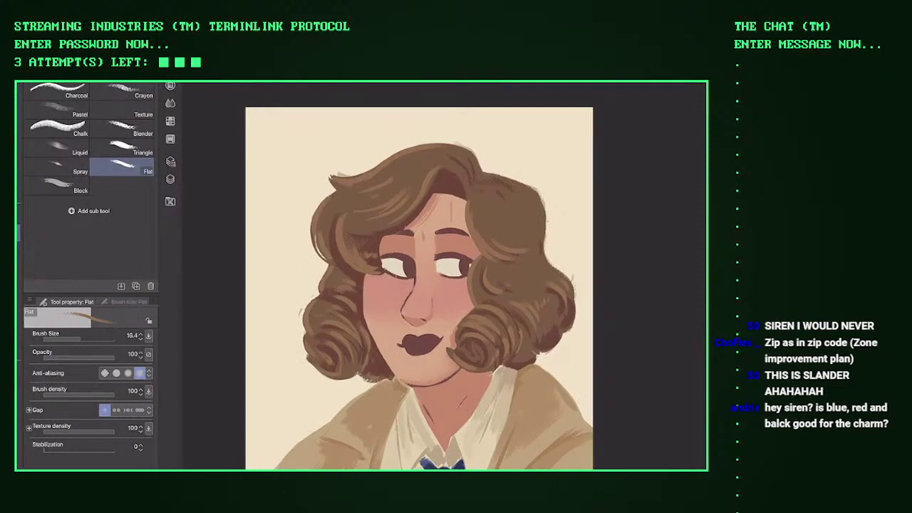
scroll(390, 218, "up", 5)
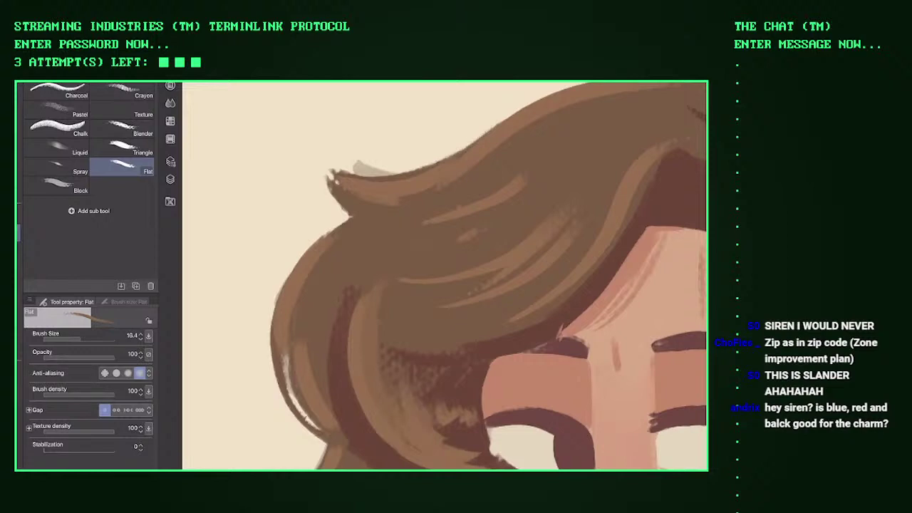
scroll(442, 277, "down", 4)
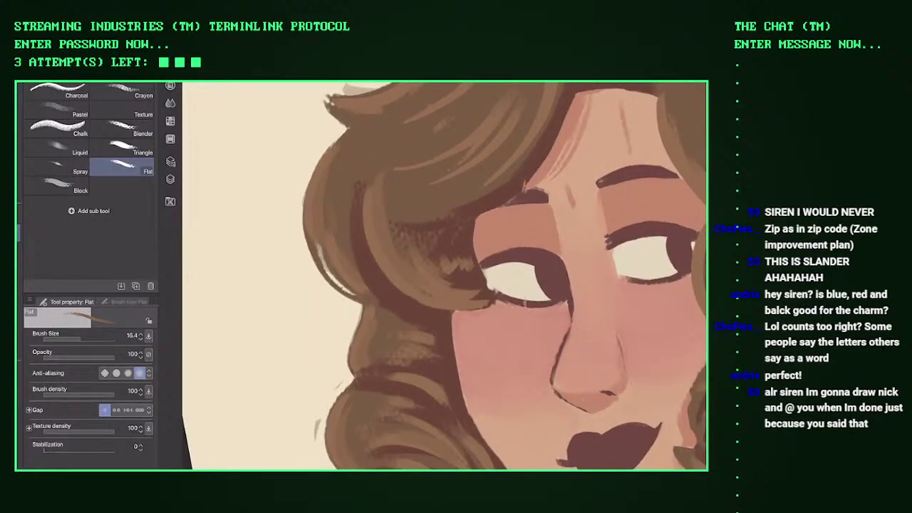
scroll(441, 277, "down", 4)
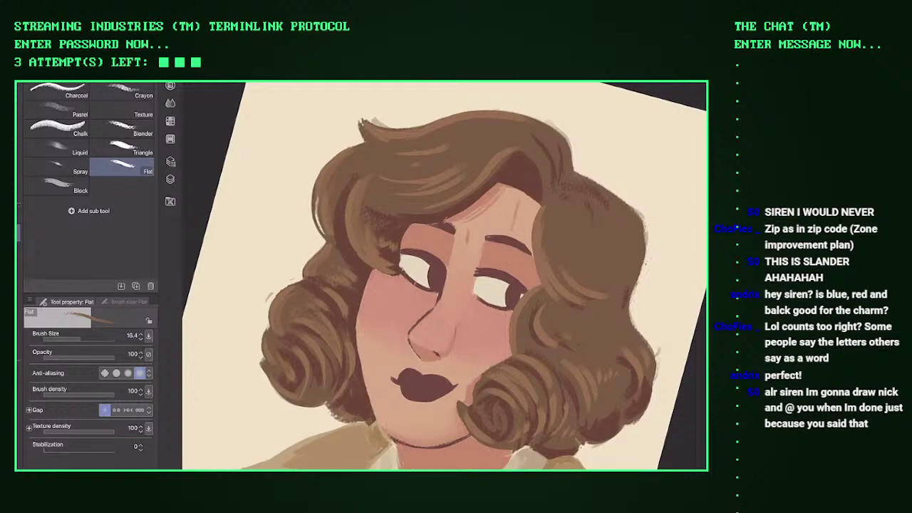
Step: Add more light brown strands to the wave beside the eye and the spiral curl below it on the viewer's right
scroll(442, 278, "up", 4)
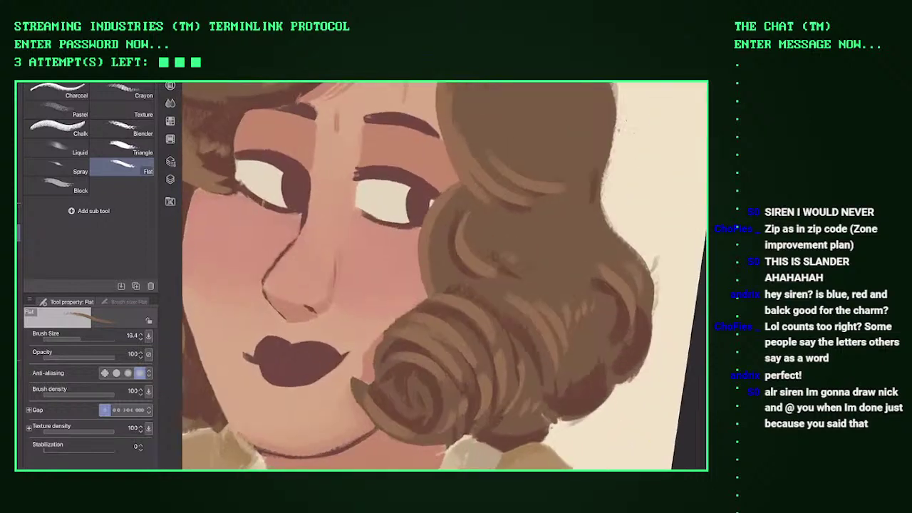
left_click_drag(444, 214, 432, 292)
left_click_drag(469, 244, 503, 272)
left_click_drag(540, 313, 557, 339)
mouse_move(485, 332)
left_mouse_down()
mouse_move(448, 384)
mouse_move(422, 387)
mouse_move(439, 408)
mouse_move(388, 436)
left_mouse_up()
Step: Paint short light brown highlight strands across the middle of the large upper hair lock on the viewer's right
scroll(445, 276, "down", 4)
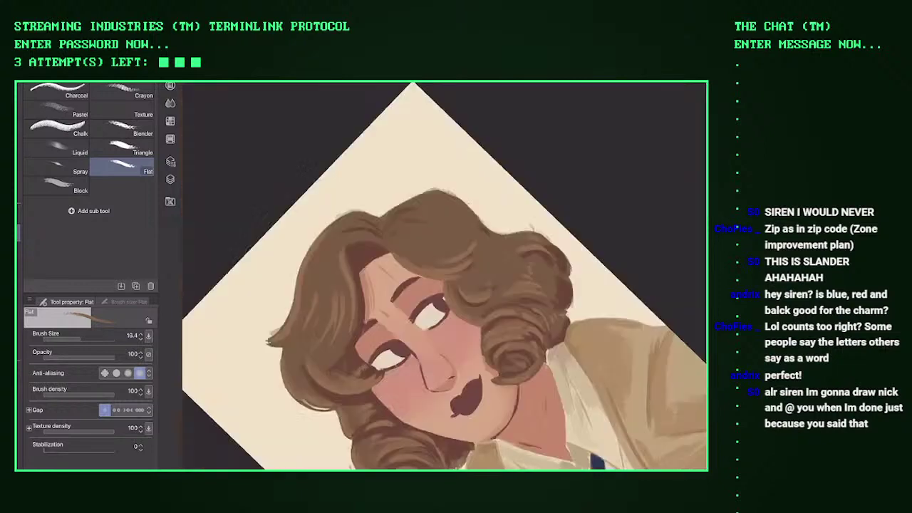
scroll(444, 276, "up", 4)
left_click_drag(561, 264, 597, 295)
left_click_drag(557, 205, 561, 241)
mouse_move(567, 219)
left_mouse_down()
mouse_move(570, 247)
mouse_move(606, 259)
left_mouse_up()
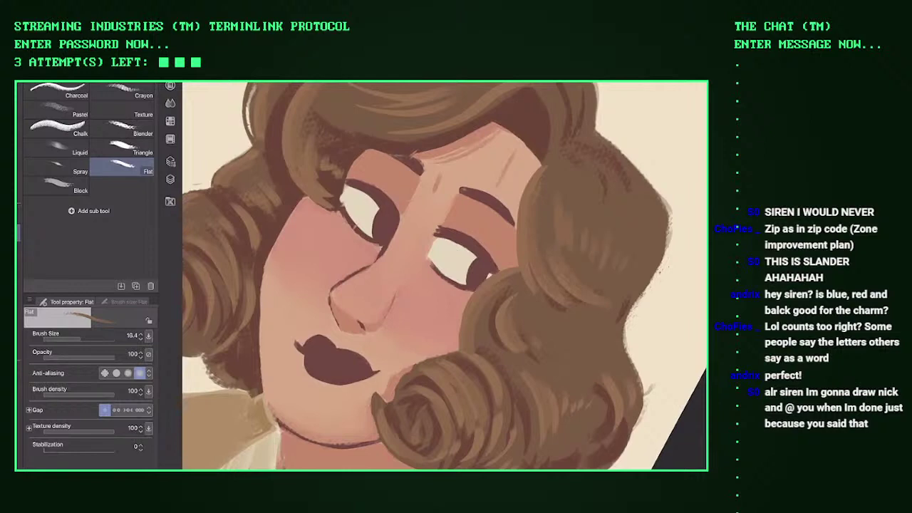
key("minus")
key("minus")
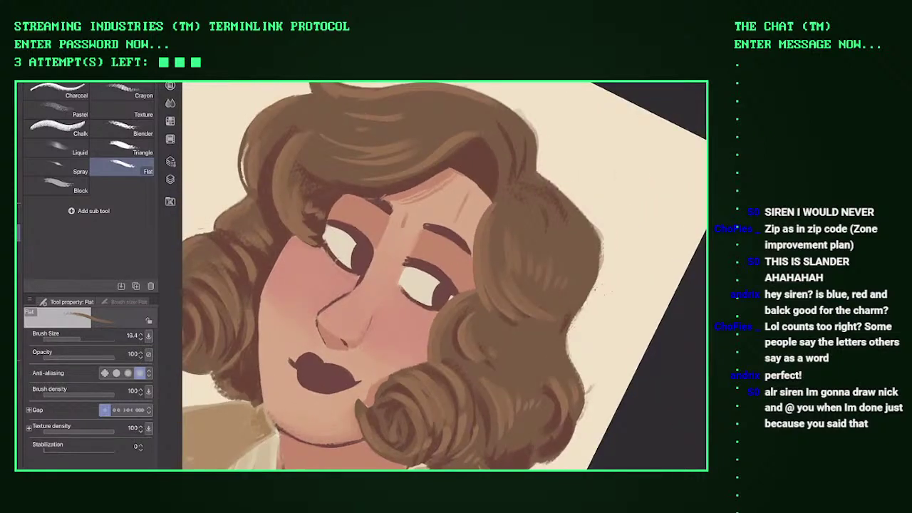
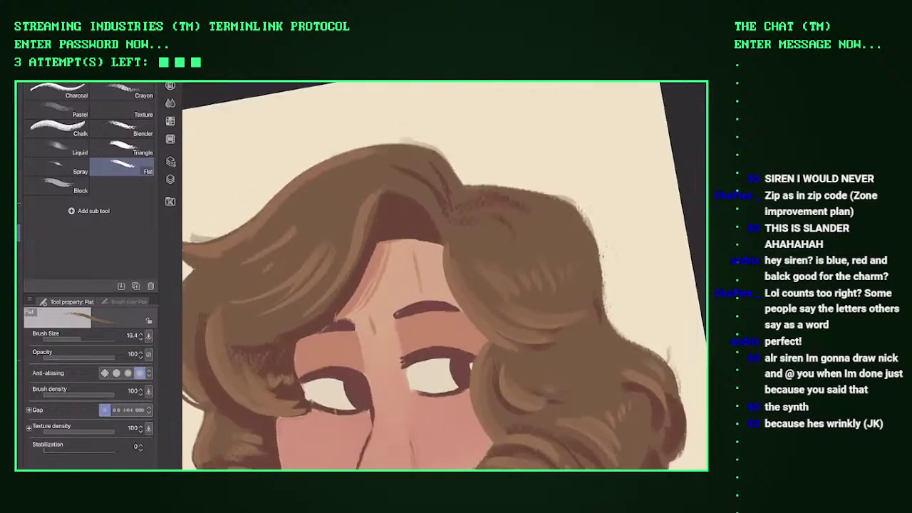
left_click_drag(210, 258, 234, 292)
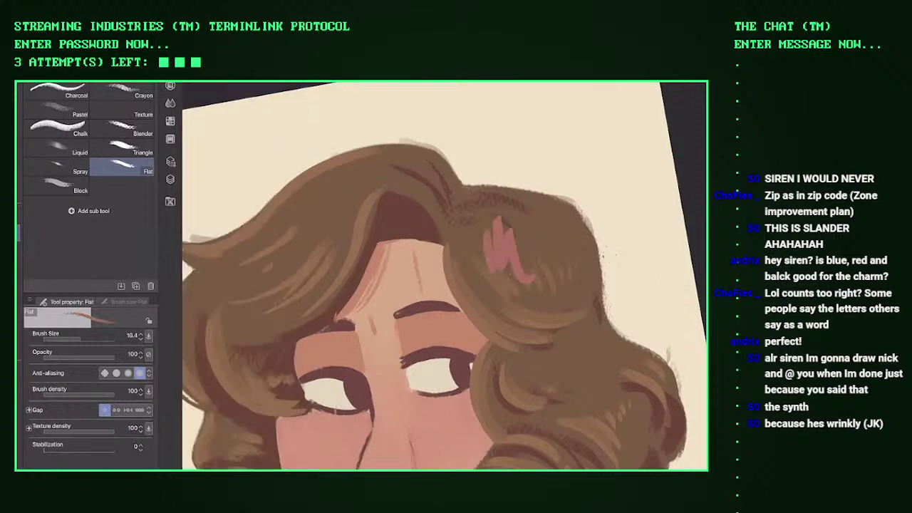
scroll(435, 278, "up", 5)
left_click_drag(234, 288, 238, 297)
left_click(401, 325)
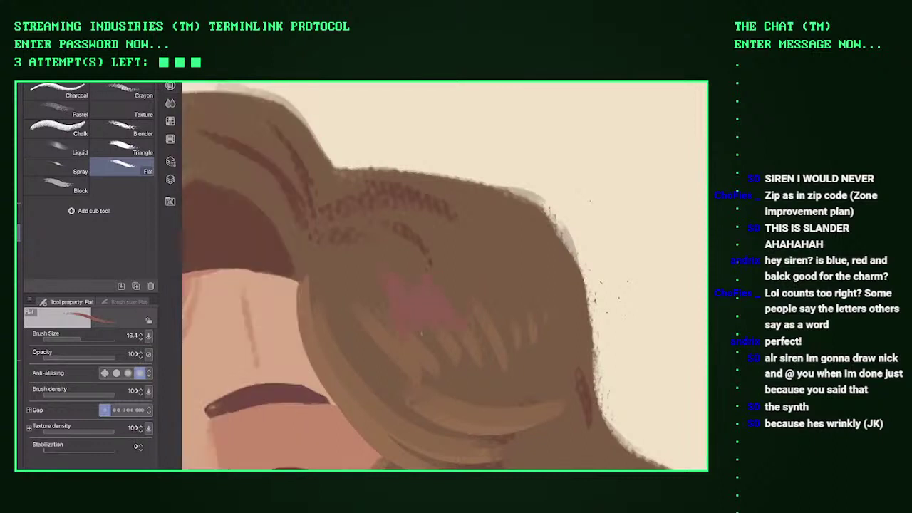
left_click_drag(203, 263, 205, 260)
left_click_drag(234, 294, 239, 292)
left_click_drag(419, 303, 431, 265)
key("ctrl+z")
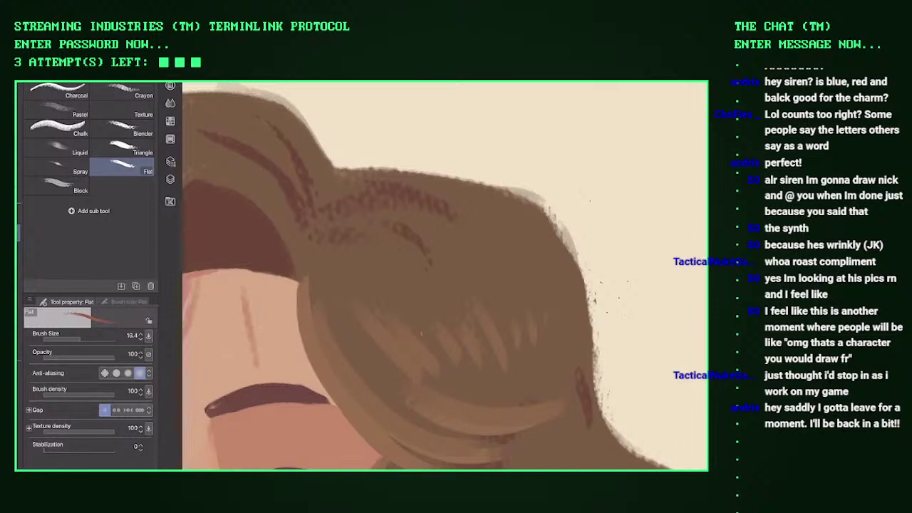
Step: Paint reddish-brown strands across the top and outer side of the large upper hair lock on the viewer's right
key("e")
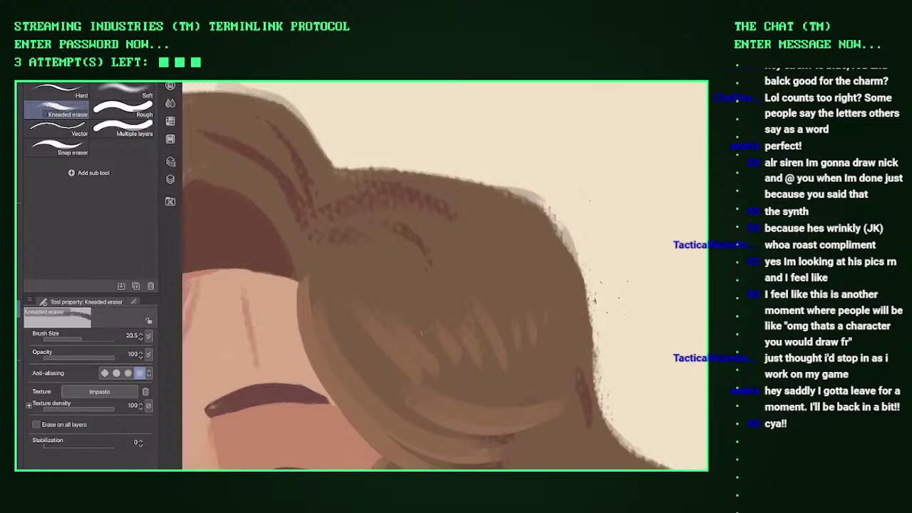
scroll(444, 275, "down", 5)
scroll(444, 275, "up", 5)
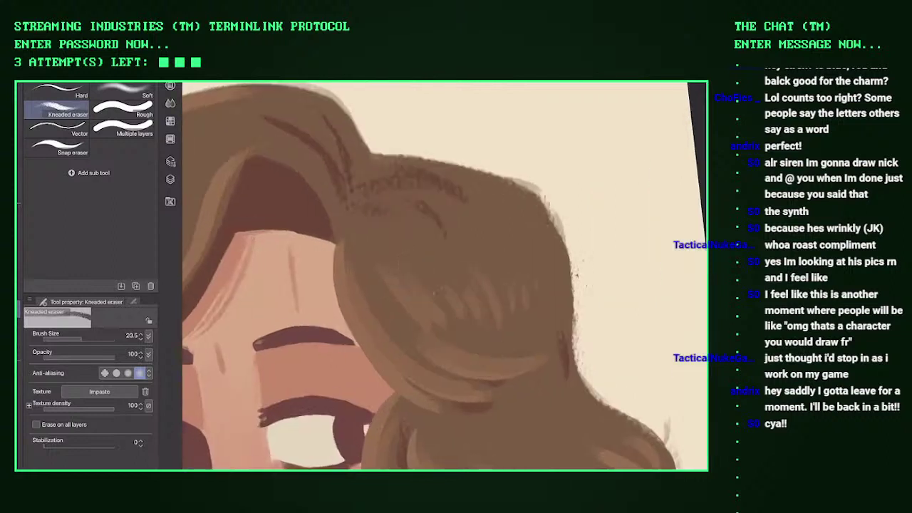
key("b")
scroll(445, 275, "up", 2)
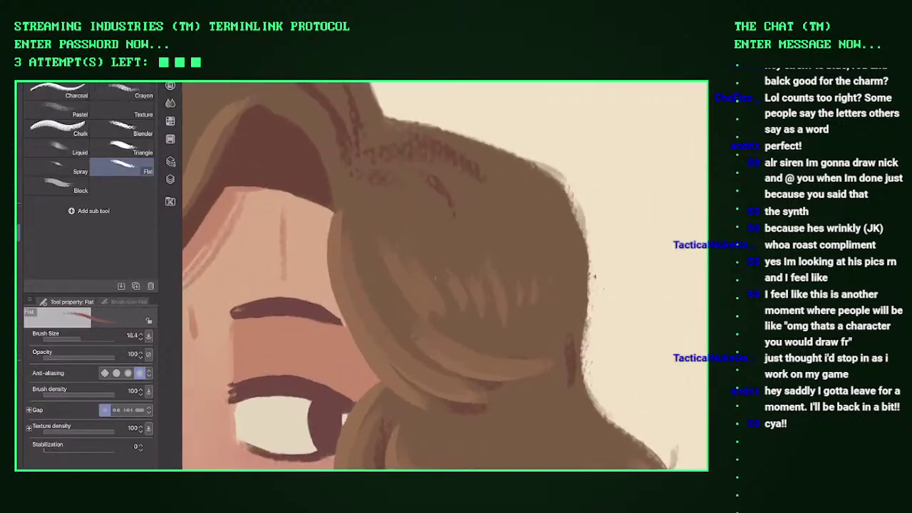
left_click_drag(399, 207, 463, 250)
key("ctrl+z")
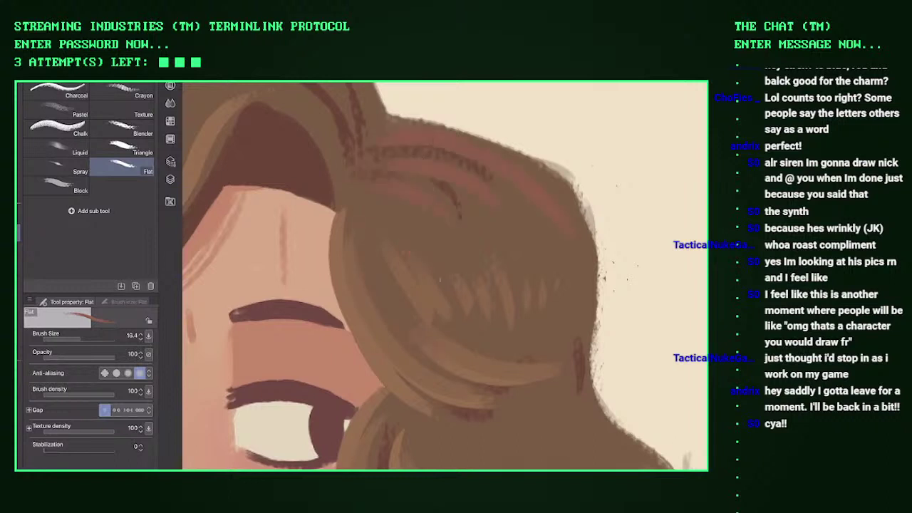
scroll(444, 275, "down", 5)
scroll(444, 275, "up", 5)
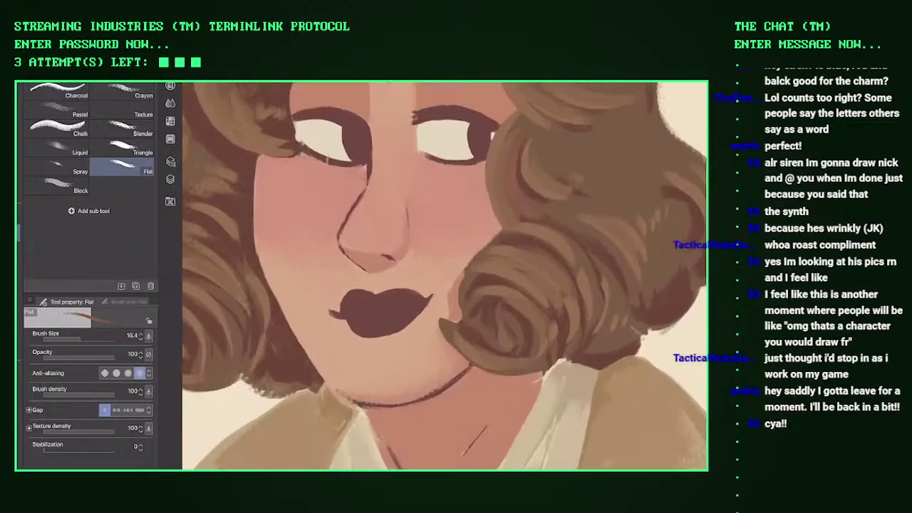
Step: Add reddish-brown strands to the spiral curl and the waves behind it on the viewer's right
mouse_move(517, 286)
left_mouse_down()
mouse_move(557, 261)
mouse_move(578, 284)
mouse_move(564, 326)
left_mouse_up()
left_click_drag(583, 297, 590, 275)
mouse_move(586, 259)
left_mouse_down()
mouse_move(603, 250)
mouse_move(610, 259)
left_mouse_up()
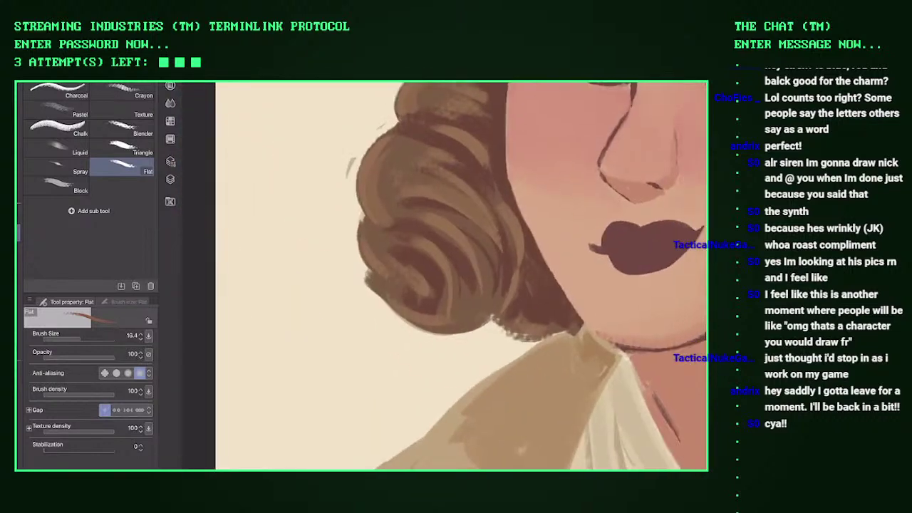
Step: Paint reddish-brown strands on the rolled curl and the temple curl on the viewer's left
left_click_drag(487, 235, 501, 265)
left_click_drag(465, 188, 496, 224)
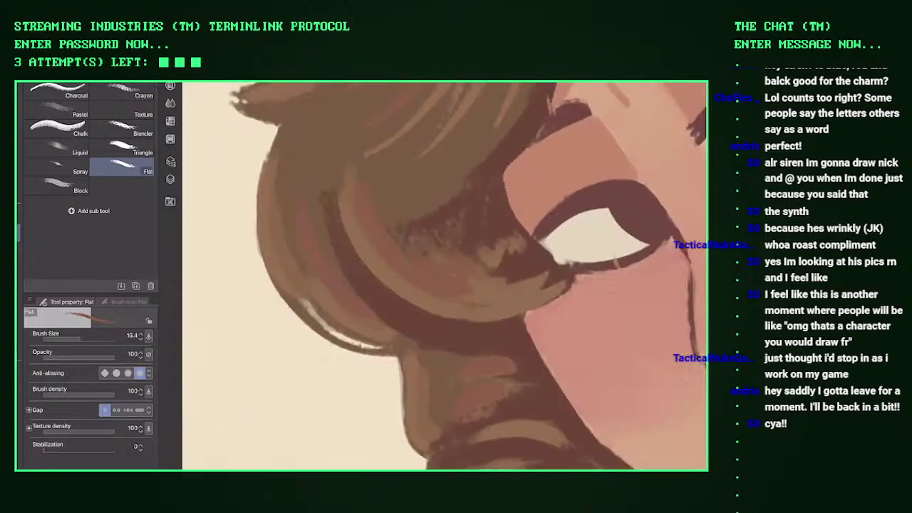
left_click_drag(329, 192, 332, 256)
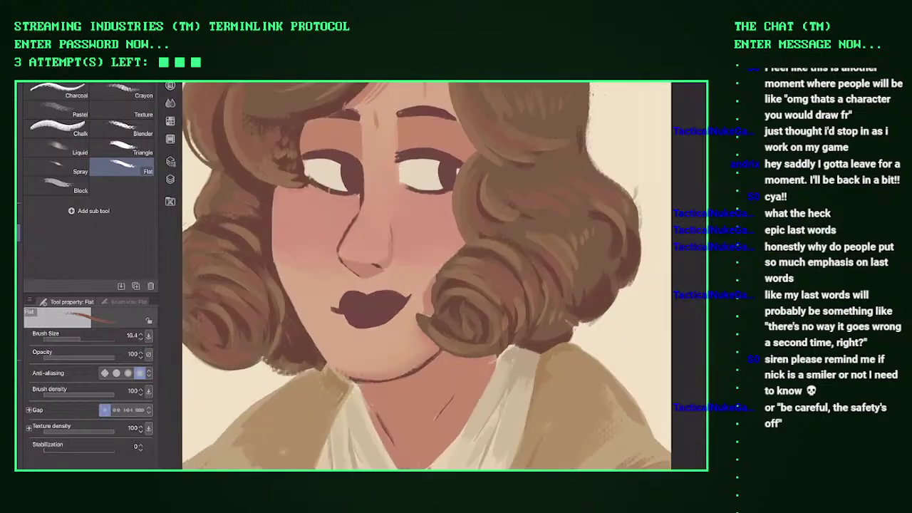
Step: Choose a darker reddish brown and paint shadow strokes around the centre of the spiral curl on the viewer's right
left_click(244, 301)
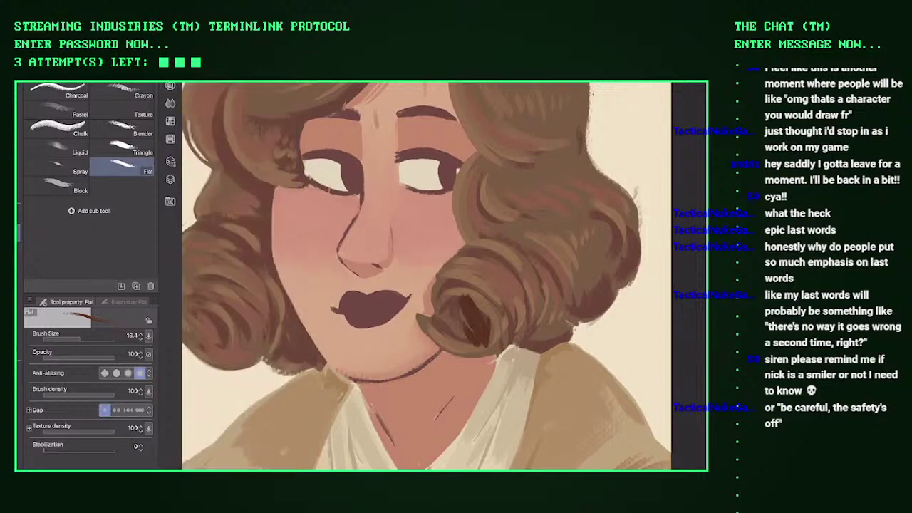
scroll(463, 321, "up", 5)
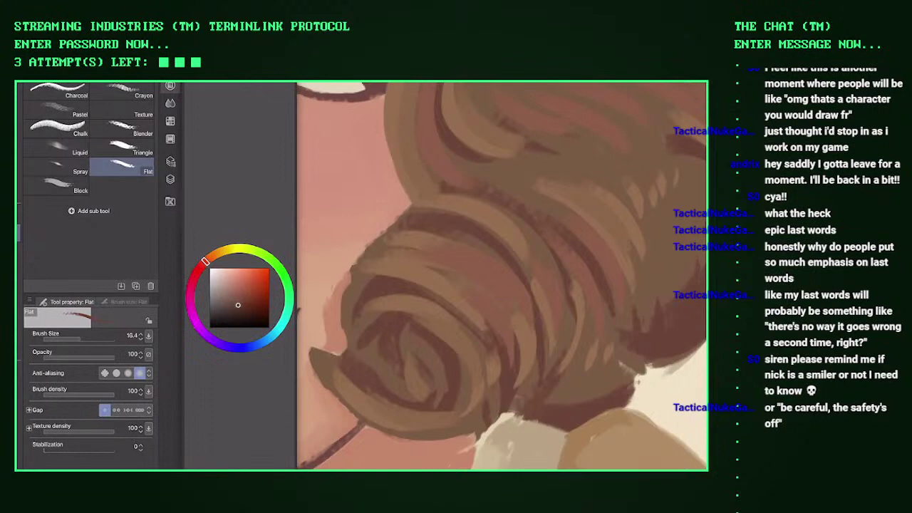
mouse_move(399, 336)
left_mouse_down()
mouse_move(433, 367)
mouse_move(441, 397)
left_mouse_up()
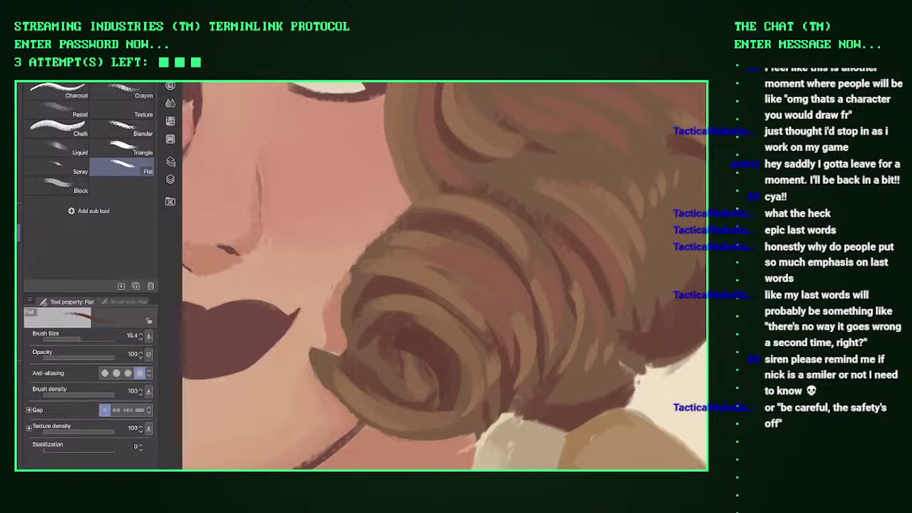
left_click_drag(427, 353, 399, 399)
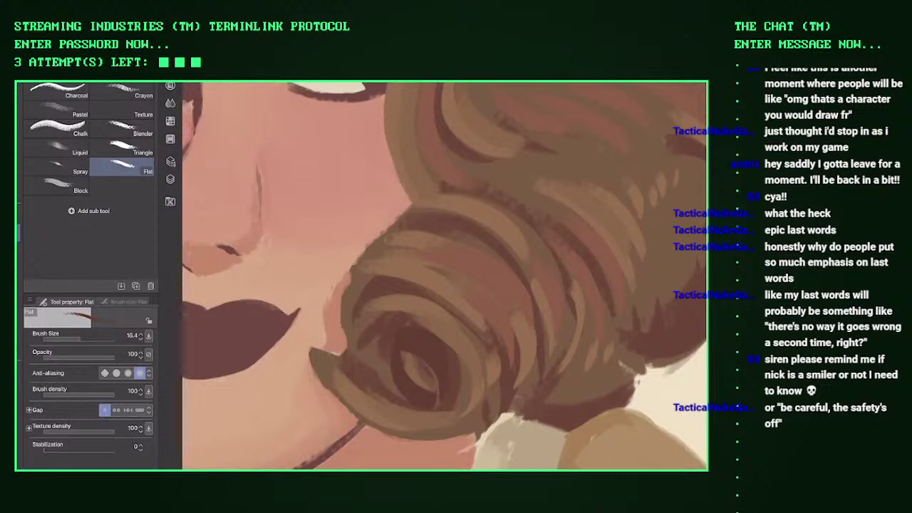
mouse_move(417, 352)
left_mouse_down()
mouse_move(404, 381)
mouse_move(426, 394)
mouse_move(383, 402)
left_mouse_up()
left_click_drag(421, 325, 460, 413)
left_click_drag(442, 332, 469, 396)
scroll(444, 276, "down", 5)
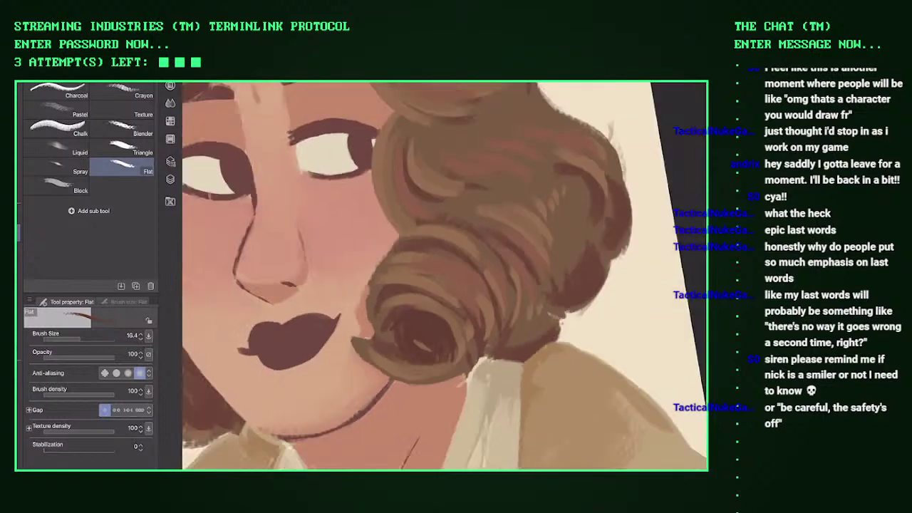
Step: Paint dark reddish-brown strokes around the centre of the rolled curl on the viewer's left
scroll(285, 213, "up", 4)
left_click_drag(334, 235, 385, 289)
left_click_drag(364, 250, 378, 289)
left_click_drag(338, 265, 406, 298)
left_click_drag(333, 249, 407, 218)
left_click_drag(402, 261, 405, 290)
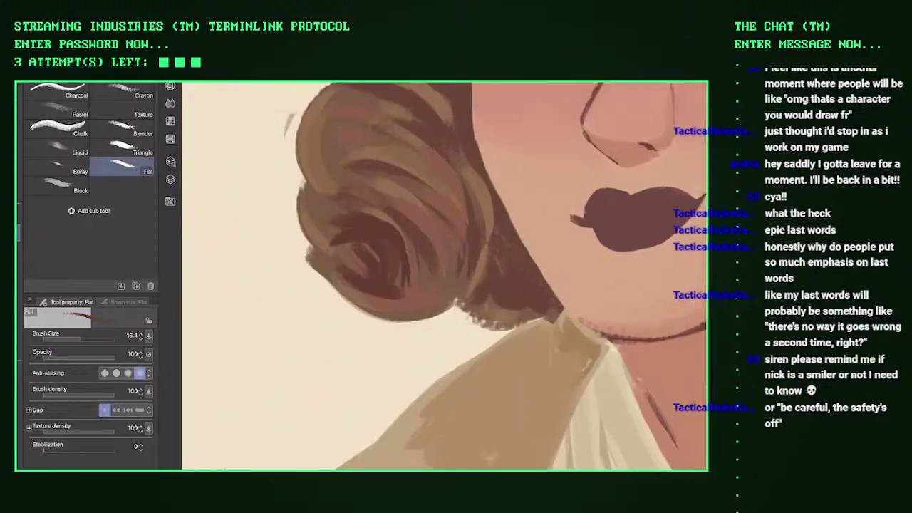
left_click_drag(238, 305, 242, 308)
mouse_move(360, 235)
left_mouse_down()
mouse_move(395, 280)
mouse_move(367, 226)
left_mouse_up()
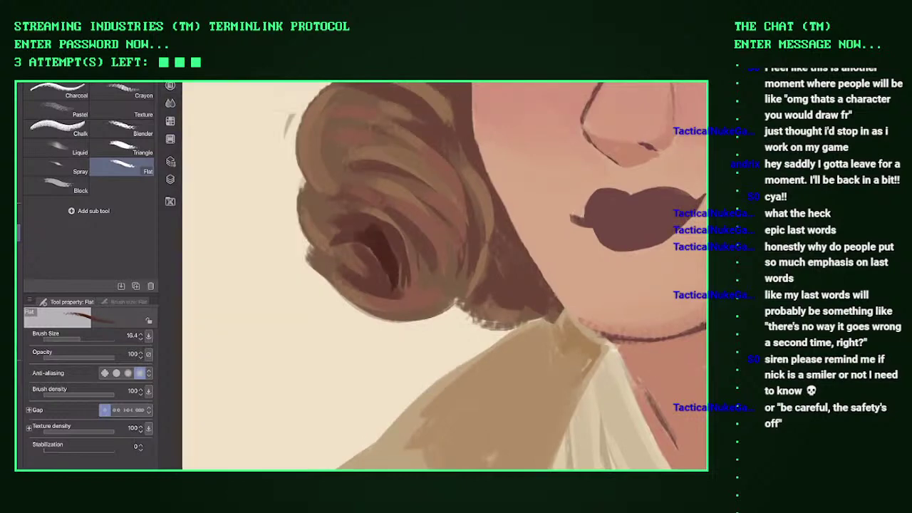
scroll(399, 214, "up", 3)
left_click_drag(205, 261, 203, 265)
left_click(244, 311)
mouse_move(342, 256)
left_mouse_down()
mouse_move(398, 324)
mouse_move(403, 360)
left_mouse_up()
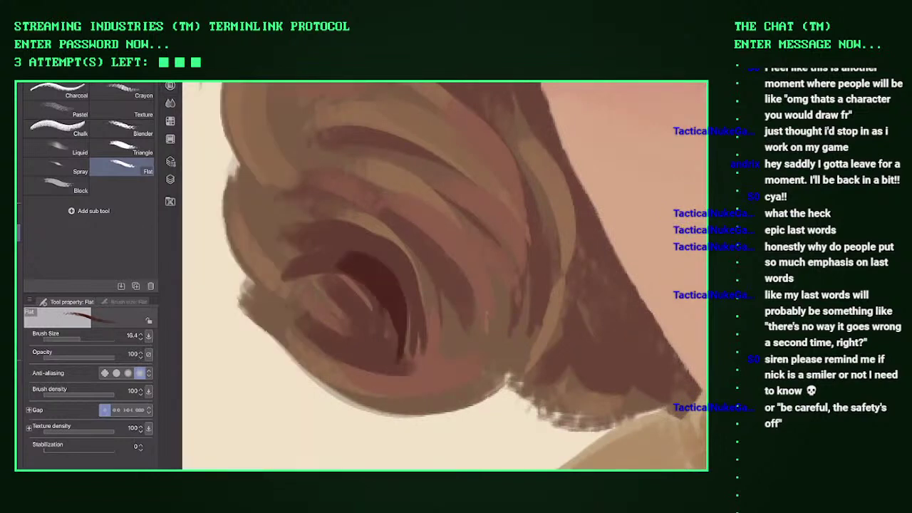
key("ctrl+z")
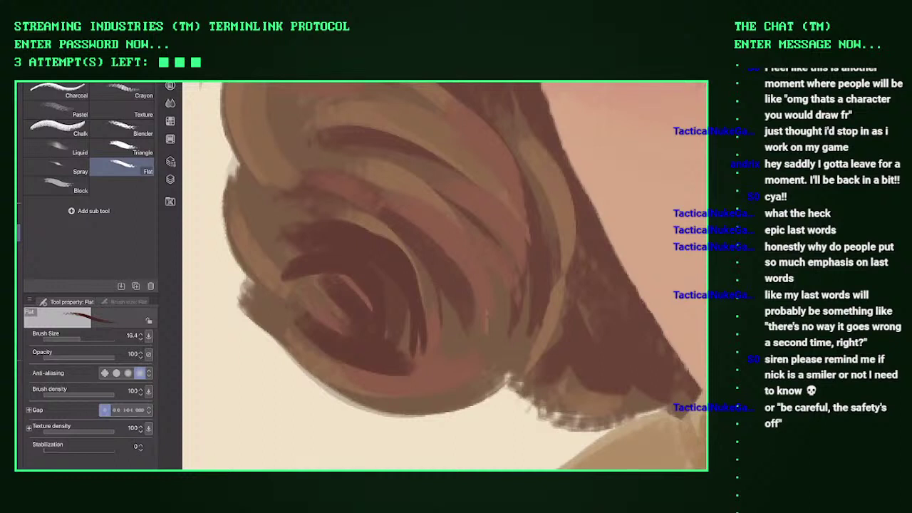
left_click_drag(345, 273, 406, 362)
key("ctrl+z")
Step: Adjust the colour to a dark maroon brown and paint shadow strokes inside the rolled curl on the viewer's left
left_click(171, 85)
left_click(170, 85)
left_click_drag(349, 250, 406, 328)
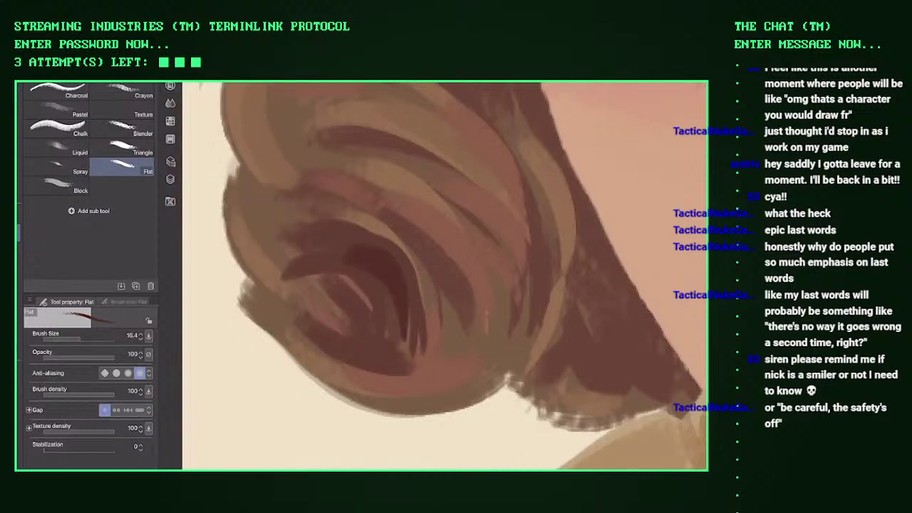
left_click_drag(374, 285, 395, 360)
mouse_move(378, 307)
left_mouse_down()
mouse_move(324, 265)
mouse_move(332, 360)
left_mouse_up()
left_click_drag(317, 285, 399, 339)
left_click_drag(413, 292, 422, 369)
mouse_move(313, 258)
left_mouse_down()
mouse_move(403, 226)
mouse_move(457, 377)
left_mouse_up()
left_click_drag(502, 253, 456, 370)
left_click_drag(507, 296, 388, 406)
scroll(442, 278, "down", 5)
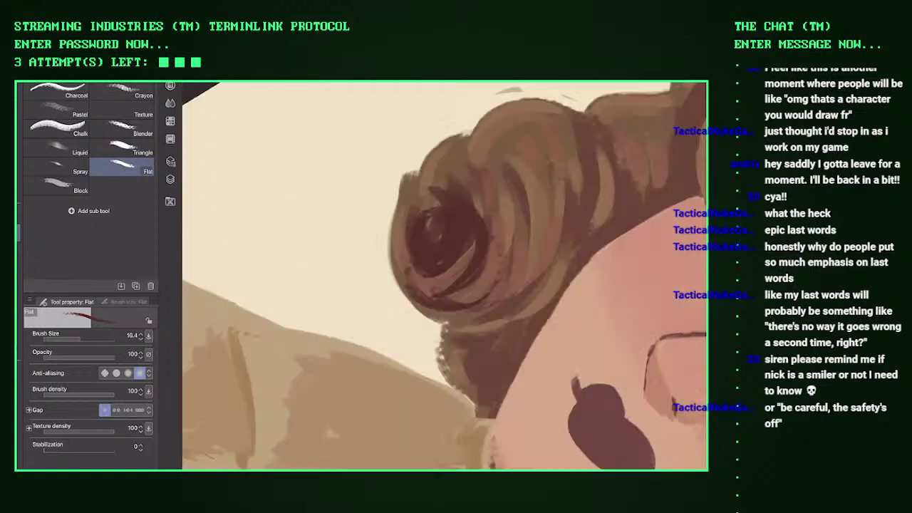
Step: Deepen the hollow of the rolled curl on the viewer's left with more dark maroon strokes
scroll(442, 278, "up", 4)
scroll(464, 235, "up", 2)
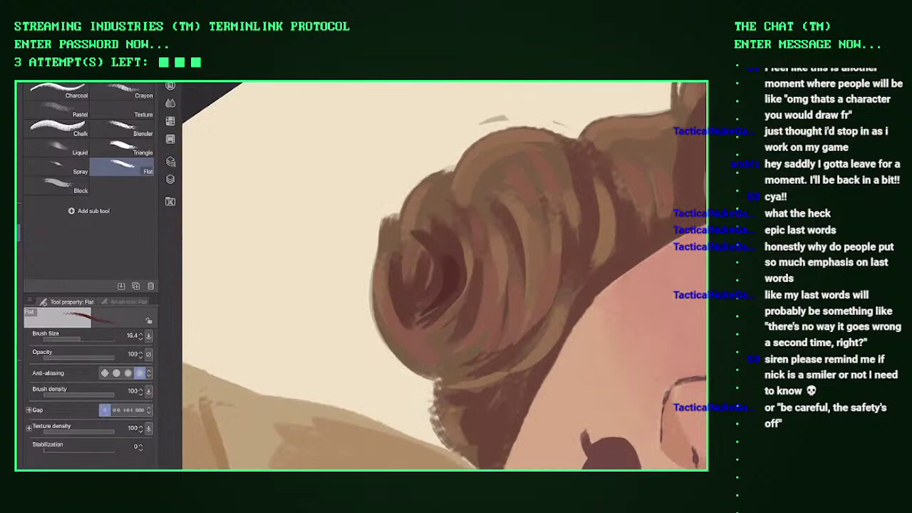
left_click_drag(427, 221, 424, 328)
left_click_drag(427, 271, 433, 320)
mouse_move(459, 221)
left_mouse_down()
mouse_move(431, 300)
mouse_move(435, 346)
left_mouse_up()
left_click_drag(402, 246, 409, 349)
left_click_drag(475, 236, 472, 317)
scroll(442, 278, "down", 5)
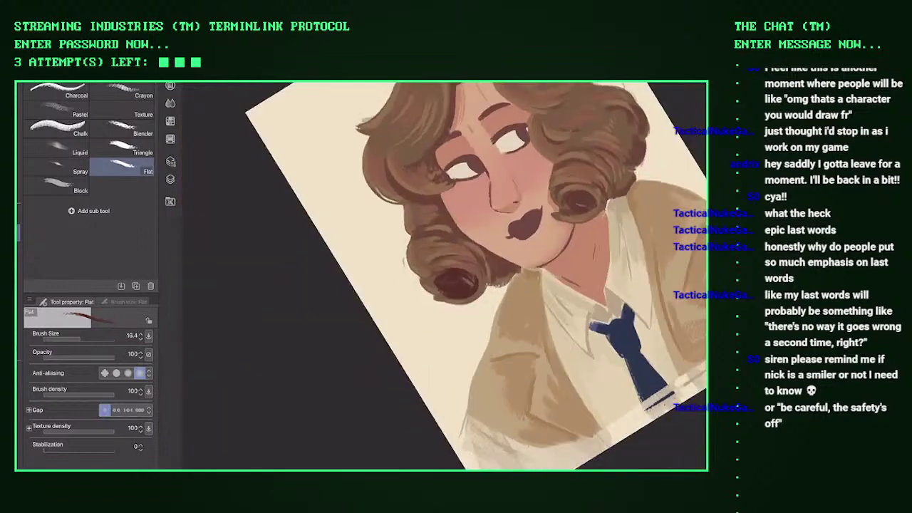
Step: Darken the centre of the spiral curl on the viewer's right and paint dark maroon shadow strands between the coils behind it
scroll(503, 245, "up", 5)
mouse_move(456, 278)
left_mouse_down()
mouse_move(441, 321)
mouse_move(478, 317)
mouse_move(468, 281)
left_mouse_up()
left_click_drag(510, 259, 500, 334)
left_click_drag(542, 255, 523, 327)
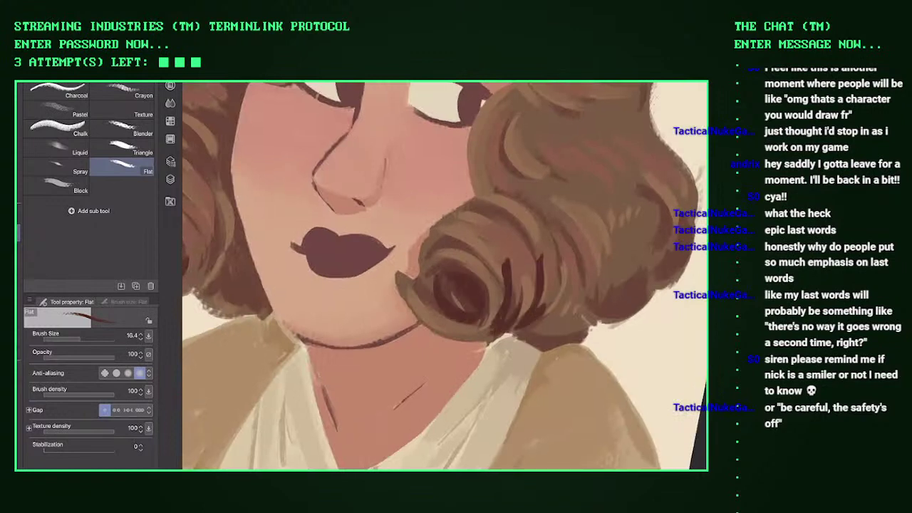
left_click_drag(563, 242, 548, 307)
left_click_drag(555, 226, 534, 266)
left_click_drag(577, 234, 560, 295)
scroll(442, 278, "down", 5)
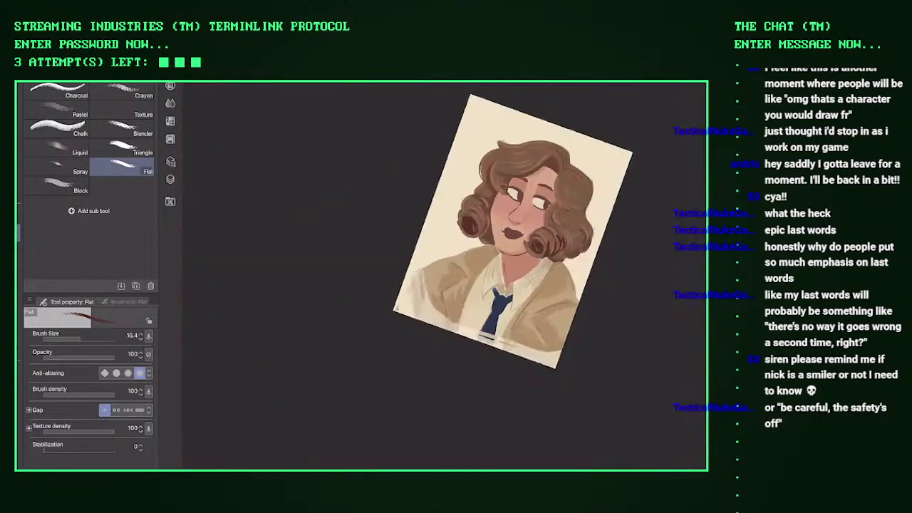
Step: Add further dark maroon shadow strands along the folds of the side curls
scroll(466, 285, "up", 5)
mouse_move(357, 305)
left_mouse_down()
mouse_move(428, 293)
mouse_move(466, 264)
mouse_move(413, 310)
left_mouse_up()
key("ctrl+z")
mouse_move(463, 271)
left_mouse_down()
mouse_move(432, 325)
mouse_move(427, 363)
mouse_move(436, 325)
left_mouse_up()
mouse_move(452, 335)
left_mouse_down()
mouse_move(443, 303)
mouse_move(458, 309)
left_mouse_up()
mouse_move(467, 349)
left_mouse_down()
mouse_move(472, 258)
mouse_move(458, 332)
left_mouse_up()
mouse_move(493, 265)
left_mouse_down()
mouse_move(476, 219)
mouse_move(476, 229)
mouse_move(510, 178)
left_mouse_up()
left_click_drag(471, 234, 486, 157)
mouse_move(487, 208)
left_mouse_down()
mouse_move(495, 162)
mouse_move(498, 172)
left_mouse_up()
left_click_drag(502, 192, 507, 144)
left_click_drag(511, 181, 546, 149)
scroll(444, 276, "down", 5)
scroll(444, 275, "up", 2)
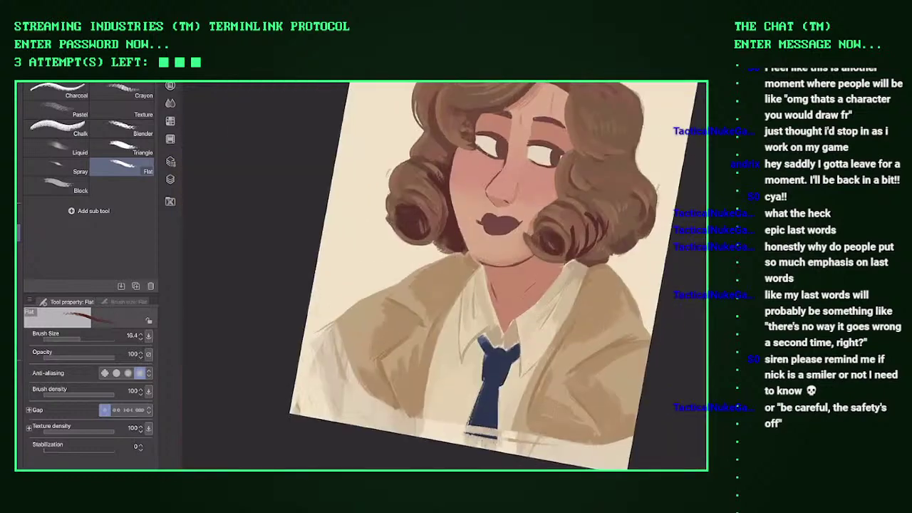
left_click_drag(444, 275, 374, 319)
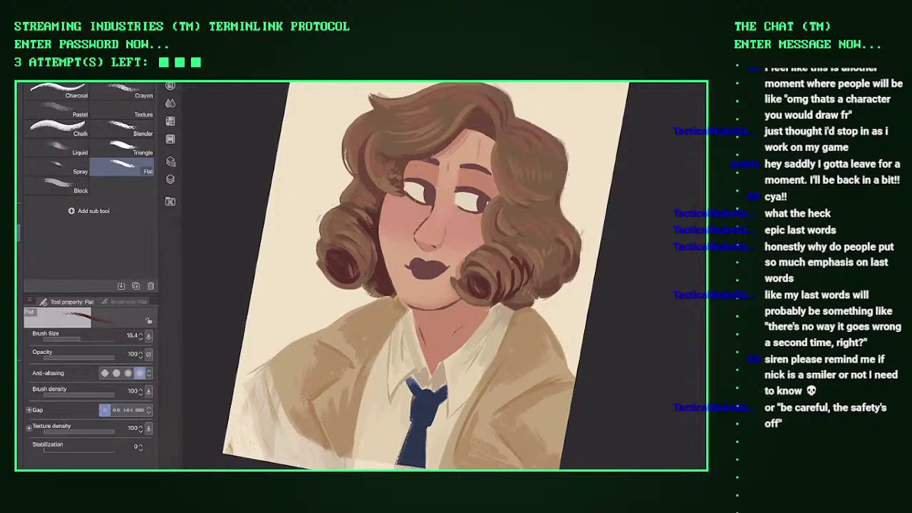
key("e")
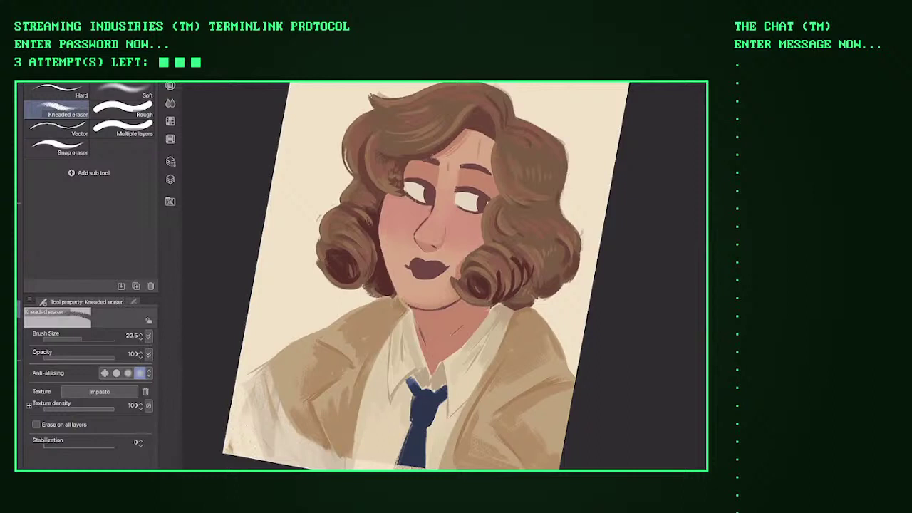
scroll(456, 278, "up", 3)
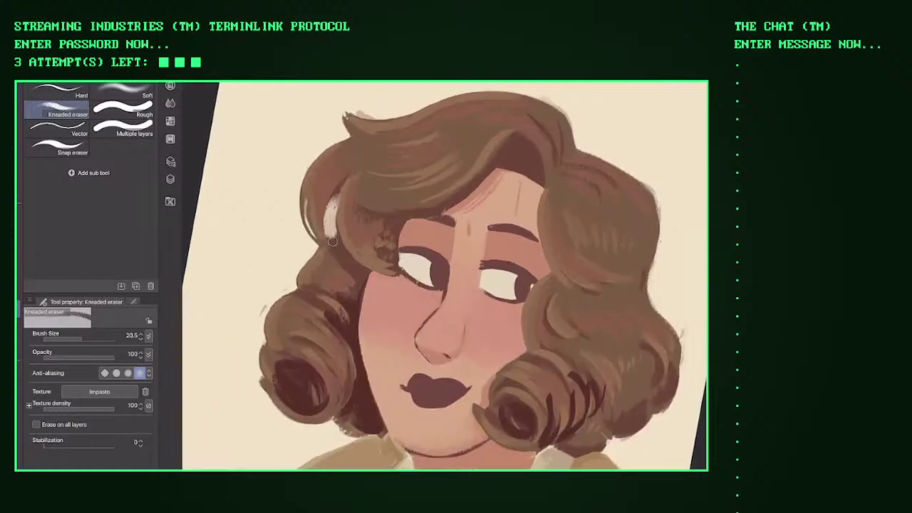
Step: Paint dark maroon shadow strands on the temple curl and the wavy hair around it on the viewer's left
key("b")
mouse_move(343, 198)
left_mouse_down()
mouse_move(355, 265)
mouse_move(366, 275)
mouse_move(401, 255)
left_mouse_up()
scroll(456, 278, "up", 3)
left_click_drag(367, 175, 371, 116)
left_click_drag(376, 170, 385, 117)
left_click_drag(371, 153, 430, 123)
mouse_move(377, 176)
left_mouse_down()
mouse_move(410, 142)
mouse_move(424, 150)
mouse_move(456, 141)
left_mouse_up()
left_click_drag(456, 278, 392, 342)
left_click_drag(403, 164, 376, 191)
mouse_move(404, 146)
left_mouse_down()
mouse_move(377, 164)
mouse_move(430, 145)
left_mouse_up()
mouse_move(409, 175)
left_mouse_down()
mouse_move(461, 150)
mouse_move(466, 134)
left_mouse_up()
Step: Add dark maroon shadows to the root and lower edge of the large upper lock and to the outer wave on the viewer's right
key("ctrl+0")
scroll(441, 278, "up", 5)
mouse_move(422, 225)
left_mouse_down()
mouse_move(498, 209)
mouse_move(516, 201)
mouse_move(515, 185)
left_mouse_up()
scroll(499, 164, "down", 5)
key("ctrl+0")
scroll(442, 278, "up", 5)
mouse_move(382, 184)
left_mouse_down()
mouse_move(360, 212)
mouse_move(368, 216)
left_mouse_up()
mouse_move(396, 196)
left_mouse_down()
mouse_move(381, 206)
mouse_move(442, 232)
mouse_move(442, 215)
left_mouse_up()
mouse_move(449, 241)
left_mouse_down()
mouse_move(477, 226)
mouse_move(478, 213)
left_mouse_up()
left_click_drag(460, 217, 473, 194)
scroll(442, 278, "down", 5)
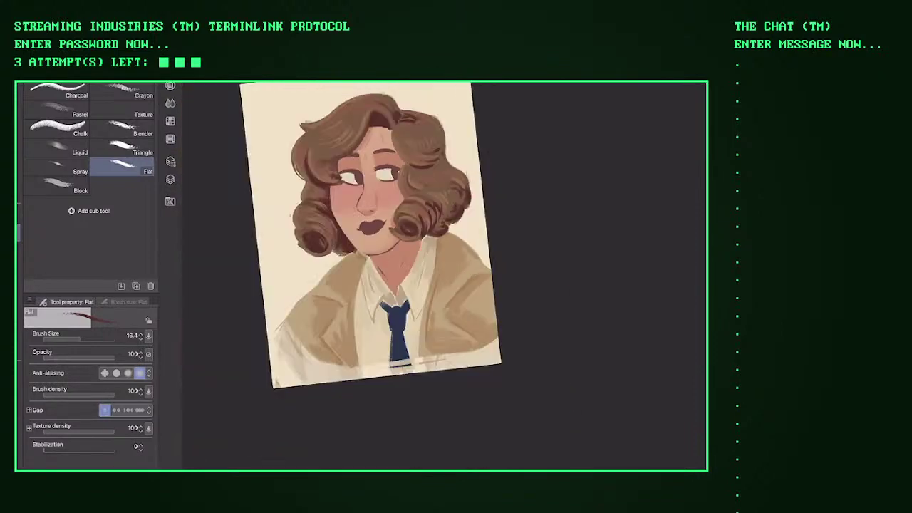
Step: Paint dark maroon shadow strands across the waves and rolled curl on the viewer's left
scroll(442, 278, "up", 2)
scroll(435, 275, "up", 1)
left_click_drag(329, 221, 354, 209)
left_click_drag(312, 251, 352, 245)
mouse_move(321, 283)
left_mouse_down()
mouse_move(364, 258)
mouse_move(341, 233)
left_mouse_up()
left_click_drag(339, 158, 341, 174)
mouse_move(342, 197)
left_mouse_down()
mouse_move(372, 173)
mouse_move(368, 157)
mouse_move(412, 144)
left_mouse_up()
left_click_drag(366, 161, 417, 138)
Step: Paint dark maroon strands along the underside of the swept front lock and near the parting
left_click_drag(428, 299, 380, 174)
left_click_drag(389, 210, 463, 183)
left_click_drag(429, 221, 496, 202)
left_click_drag(471, 249, 493, 195)
left_click_drag(498, 238, 493, 204)
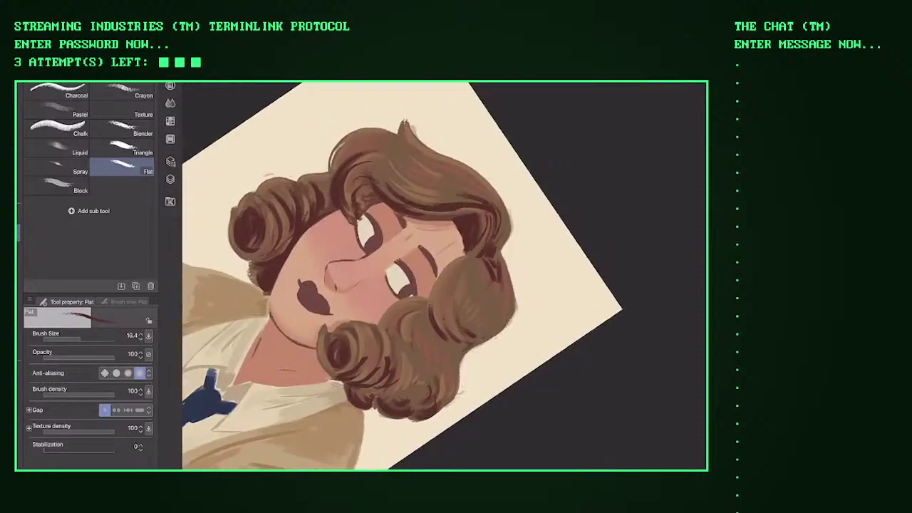
Step: Extend the dark maroon shadow strands over the crown of the front lock and through the surrounding curls
left_click_drag(428, 300, 456, 213)
scroll(441, 277, "up", 3)
left_click_drag(371, 228, 413, 153)
left_click_drag(377, 299, 359, 192)
left_click_drag(428, 300, 399, 213)
scroll(442, 278, "up", 3)
left_click_drag(385, 299, 357, 228)
left_click_drag(370, 306, 349, 211)
left_click_drag(399, 318, 342, 230)
mouse_move(441, 329)
left_mouse_down()
mouse_move(418, 302)
mouse_move(471, 214)
left_mouse_up()
scroll(441, 278, "down", 3)
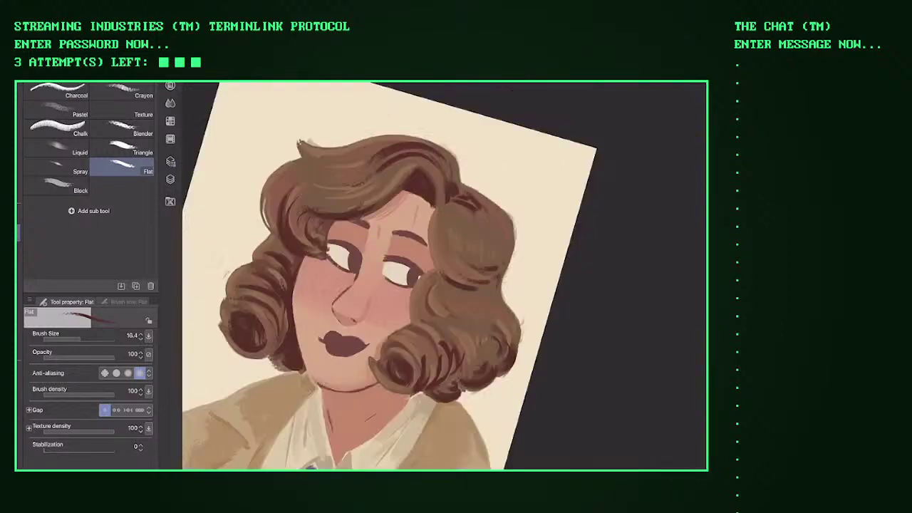
Step: Paint dark maroon strands inside the large upper lock on the viewer's right and darken the lower edge of the spiral curl
left_click_drag(463, 267, 446, 229)
left_click_drag(476, 262, 459, 245)
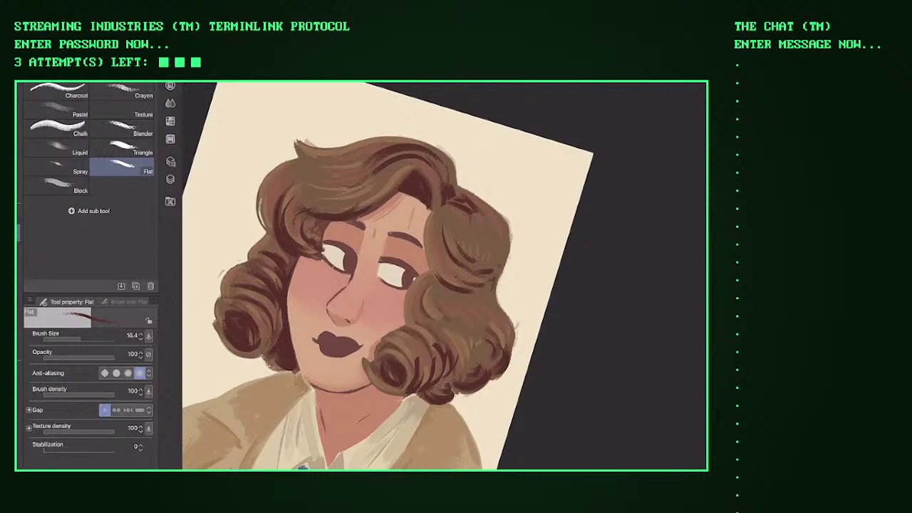
scroll(444, 275, "up", 5)
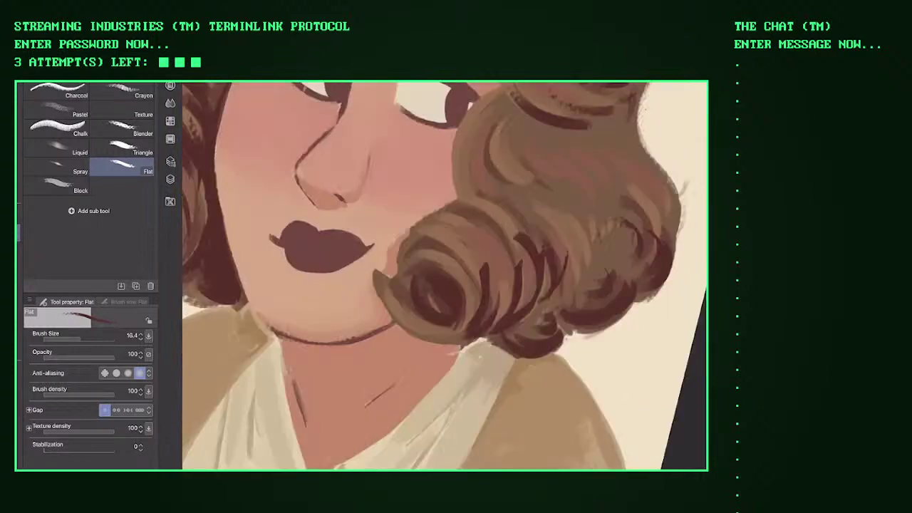
scroll(444, 275, "up", 3)
left_click_drag(335, 213, 378, 335)
scroll(444, 275, "up", 3)
scroll(444, 275, "down", 5)
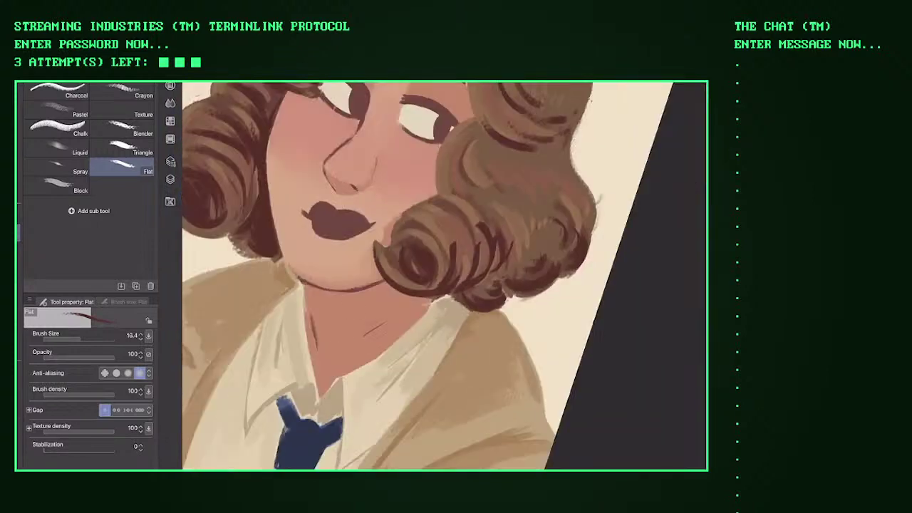
scroll(444, 276, "up", 2)
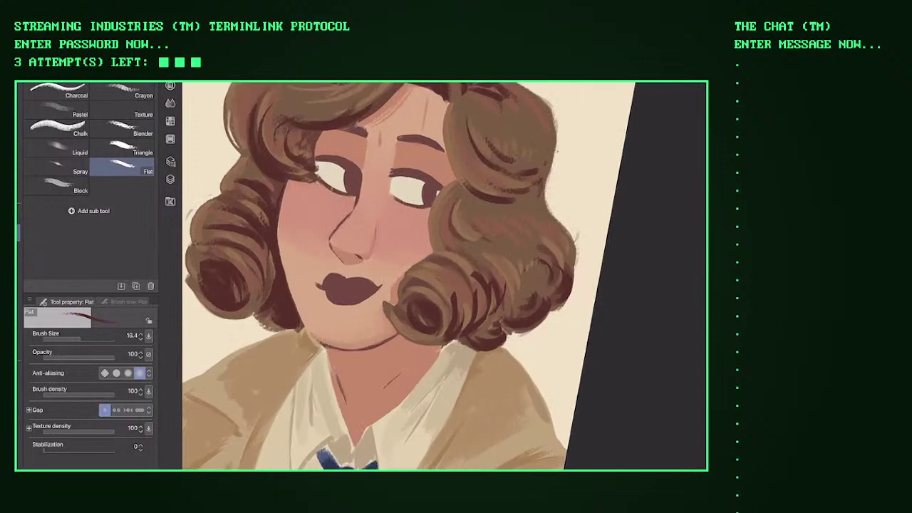
scroll(444, 275, "up", 3)
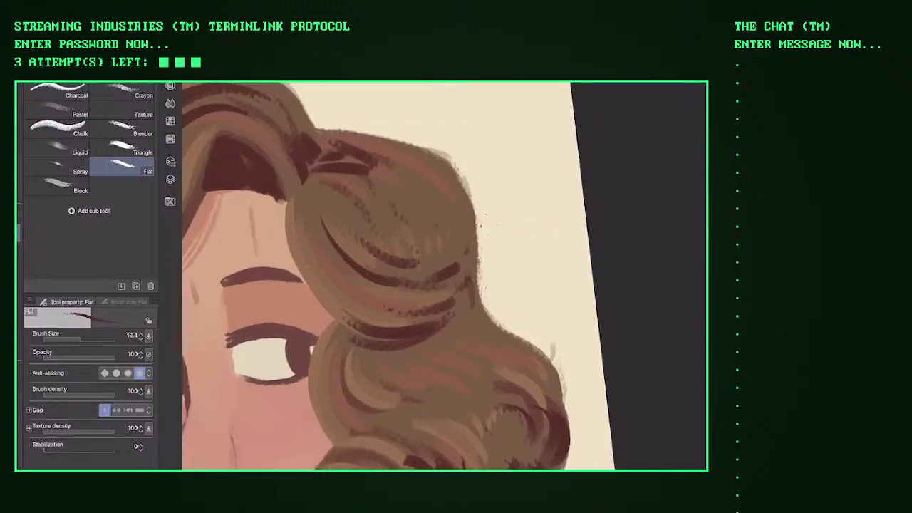
Step: Paint dark maroon strands down the outer edge and inside of the large upper lock on the viewer's right
left_click_drag(422, 208, 432, 223)
left_click_drag(456, 175, 472, 325)
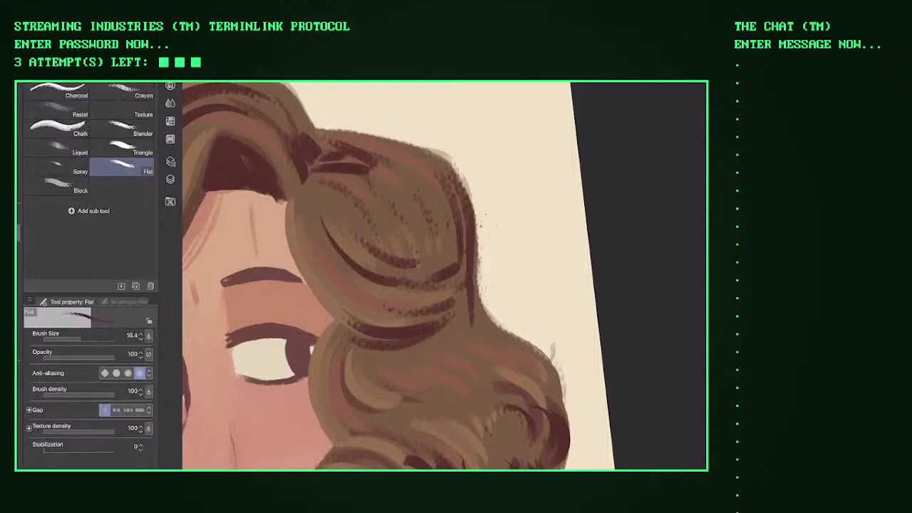
key("e")
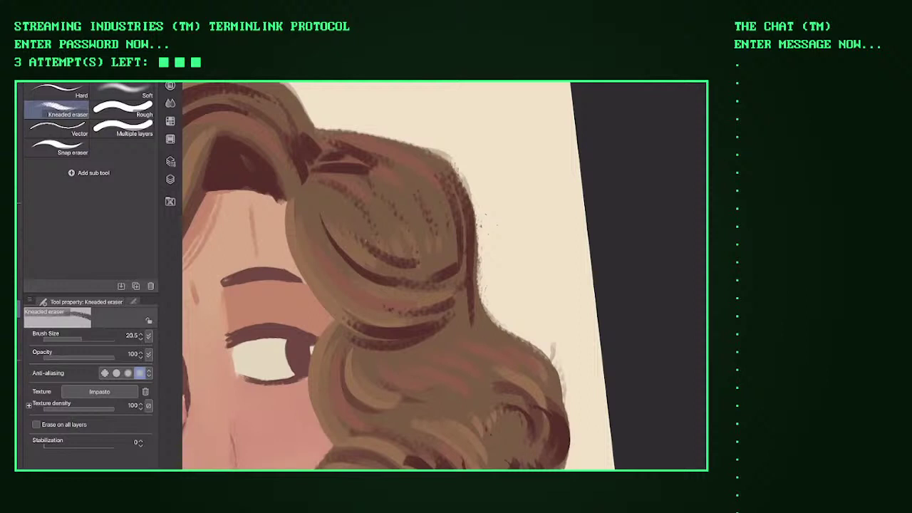
key("b")
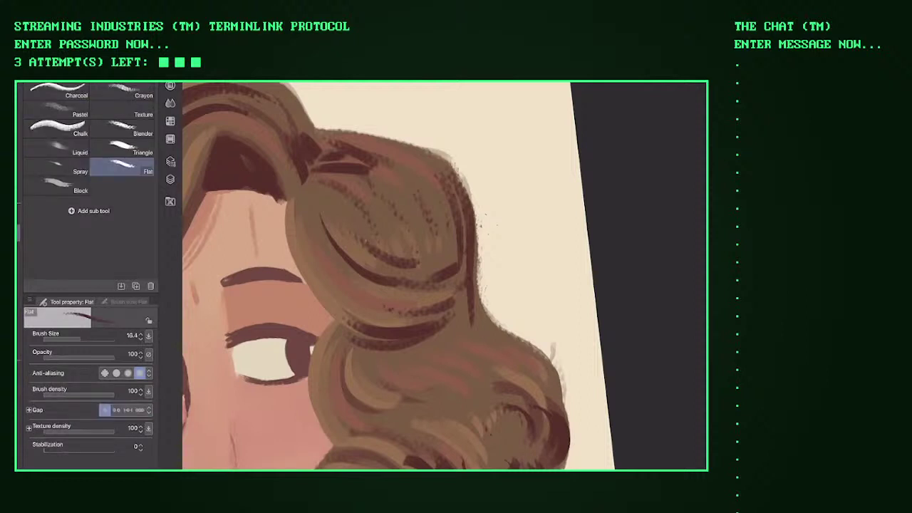
key("e")
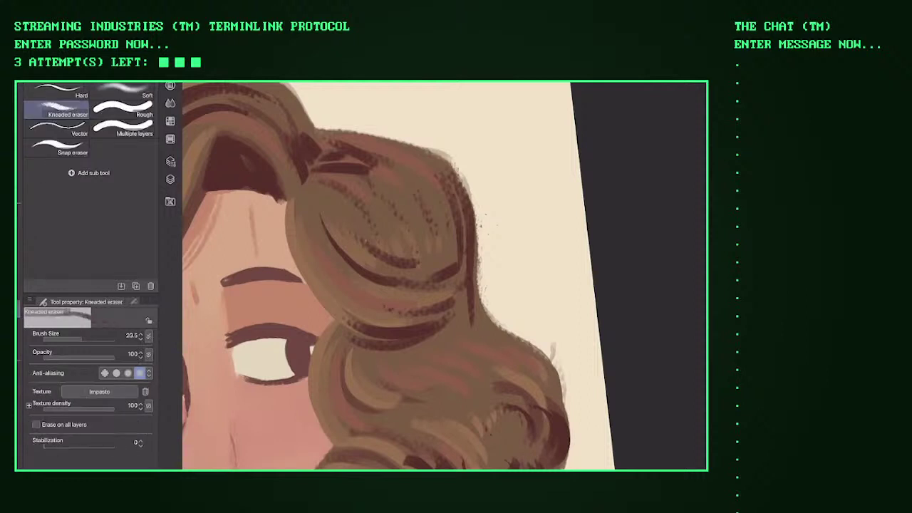
key("b")
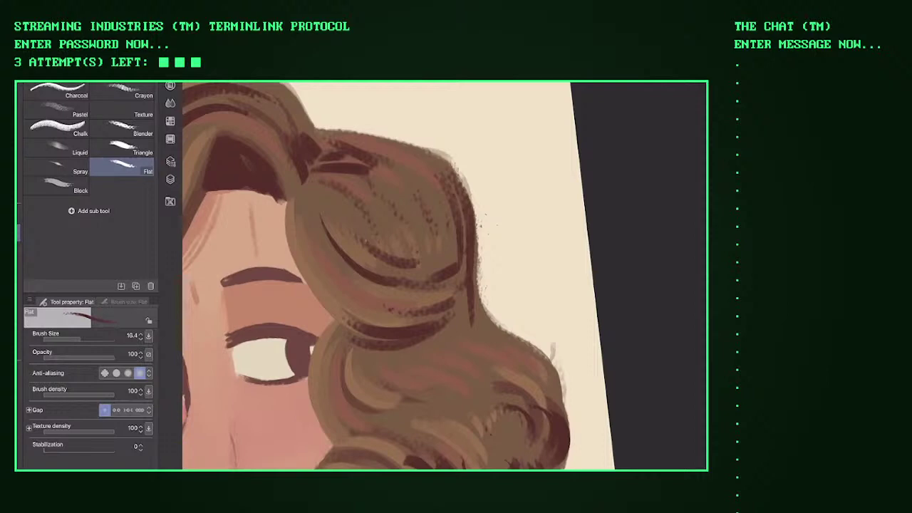
Step: Paint dark reddish-brown strokes over the small lock beneath the rolled curl on the viewer's left
scroll(444, 275, "down", 3)
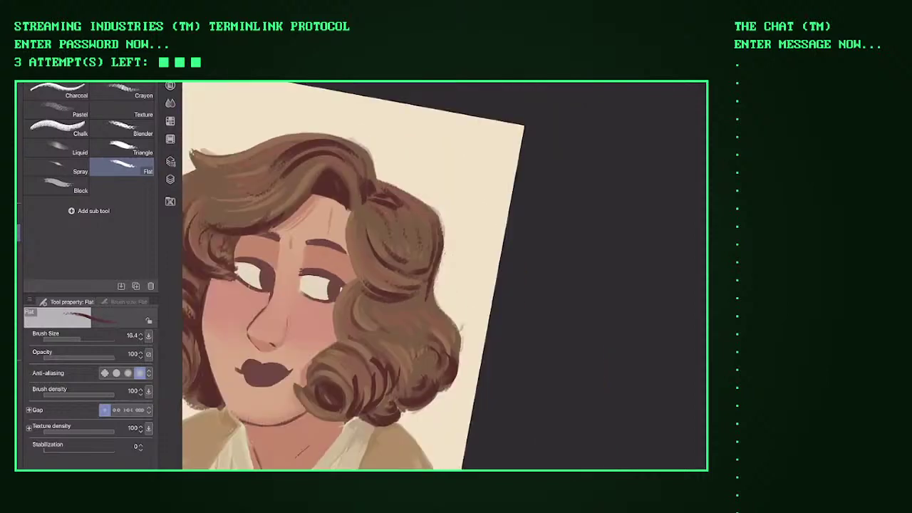
scroll(444, 276, "up", 6)
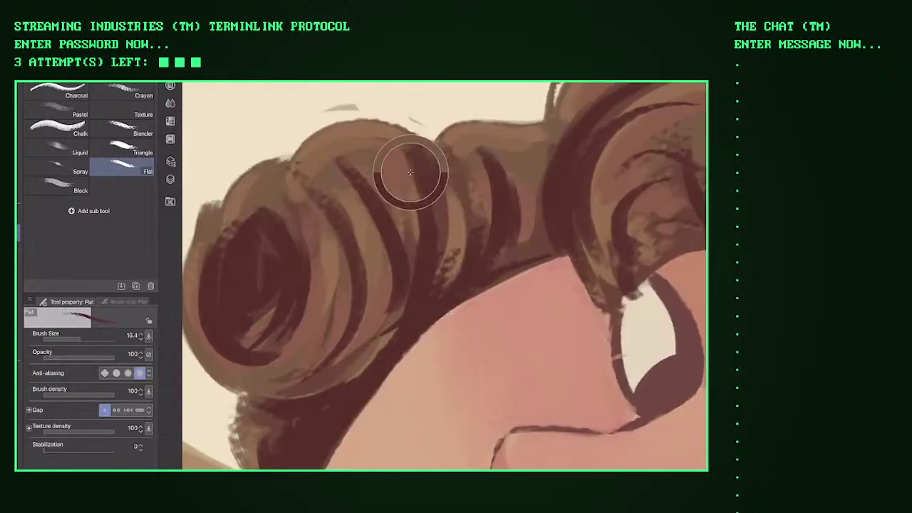
scroll(260, 271, "down", 1)
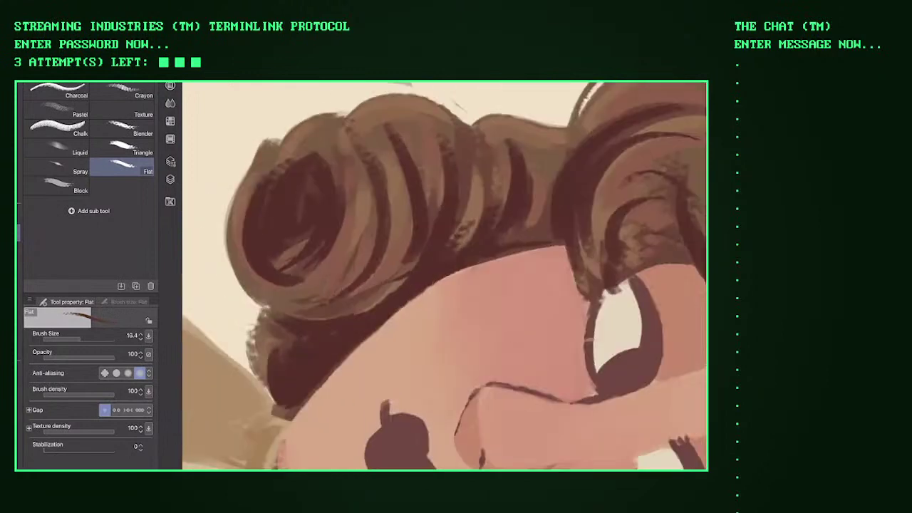
scroll(444, 276, "up", 1)
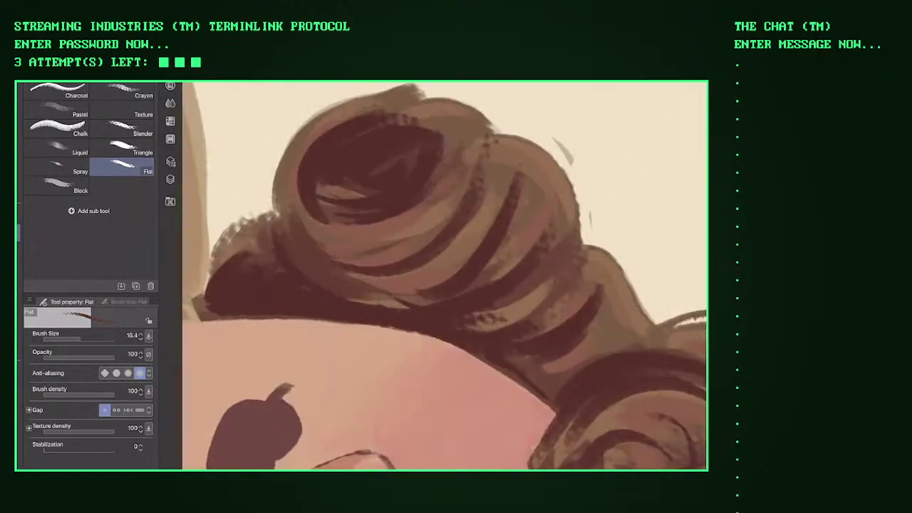
scroll(444, 276, "up", 1)
left_click_drag(279, 312, 299, 345)
left_click_drag(265, 291, 291, 345)
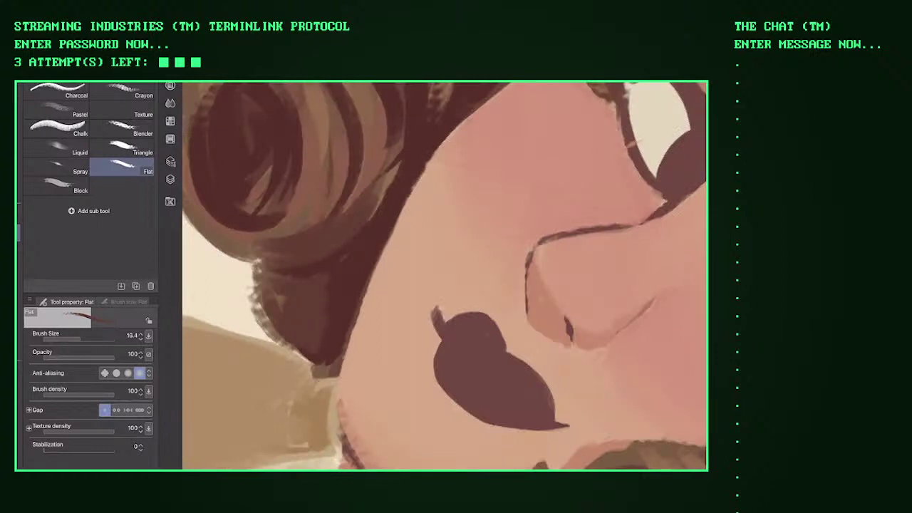
scroll(444, 275, "up", 1)
left_click_drag(324, 263, 371, 301)
scroll(444, 275, "down", 2)
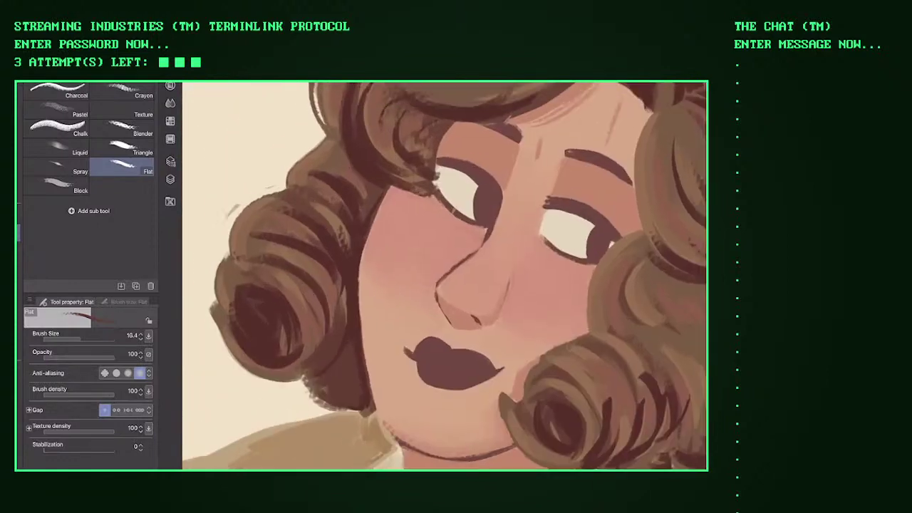
Step: Paint dark reddish-brown strands around the rolled curl on the viewer's left and through the waves above it
scroll(444, 276, "up", 3)
left_click_drag(315, 284, 336, 332)
left_click_drag(340, 238, 340, 305)
left_click_drag(299, 202, 319, 235)
left_click_drag(353, 214, 362, 253)
left_click_drag(349, 197, 366, 252)
left_click_drag(391, 193, 391, 216)
left_click_drag(404, 180, 403, 211)
left_click_drag(402, 137, 412, 204)
mouse_move(415, 159)
left_mouse_down()
mouse_move(415, 188)
mouse_move(436, 200)
left_mouse_up()
scroll(444, 276, "down", 3)
scroll(443, 275, "down", 2)
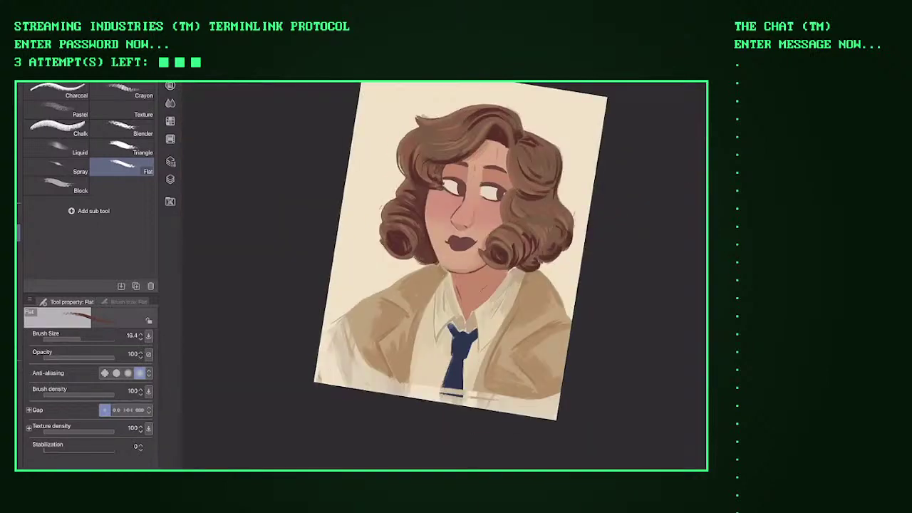
Step: Paint dark reddish-brown strands around the rolled curl on the viewer's right and over the small curls beside it
scroll(444, 276, "up", 3)
scroll(444, 275, "up", 5)
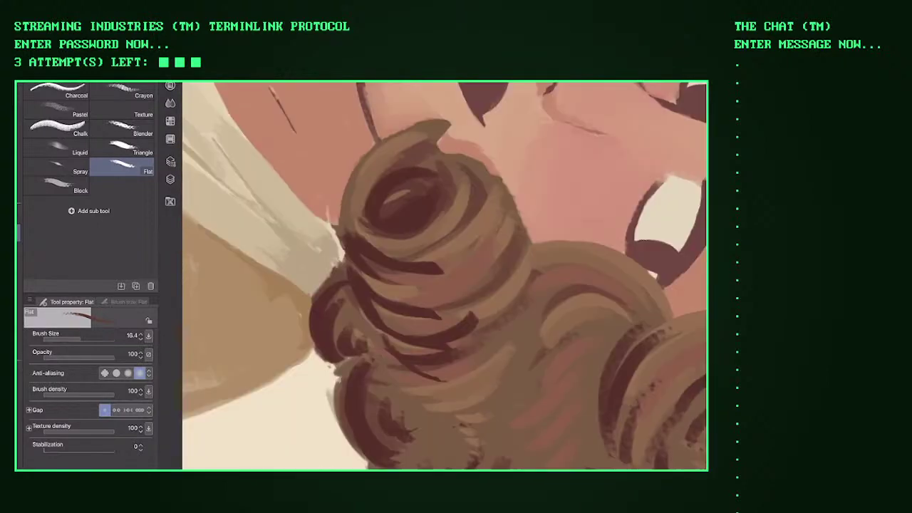
mouse_move(371, 178)
left_mouse_down()
mouse_move(399, 257)
mouse_move(360, 299)
mouse_move(445, 306)
left_mouse_up()
mouse_move(371, 305)
left_mouse_down()
mouse_move(448, 337)
mouse_move(439, 353)
left_mouse_up()
mouse_move(344, 318)
left_mouse_down()
mouse_move(331, 348)
mouse_move(362, 332)
mouse_move(364, 347)
mouse_move(349, 431)
left_mouse_up()
left_click_drag(364, 403, 385, 450)
left_click_drag(373, 371, 386, 401)
mouse_move(392, 398)
left_mouse_down()
mouse_move(419, 431)
mouse_move(440, 431)
mouse_move(483, 469)
left_mouse_up()
left_click_drag(474, 431, 460, 449)
scroll(444, 276, "down", 5)
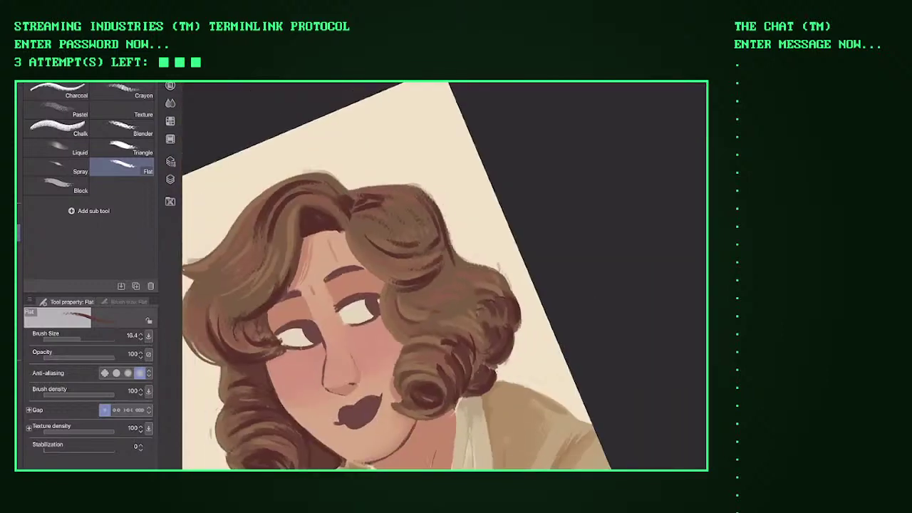
Step: Fill the lower curve and outer edge of the large upper lock on the viewer's right with dark reddish-brown strokes
scroll(414, 285, "up", 6)
left_click_drag(336, 260, 367, 286)
left_click_drag(372, 290, 455, 316)
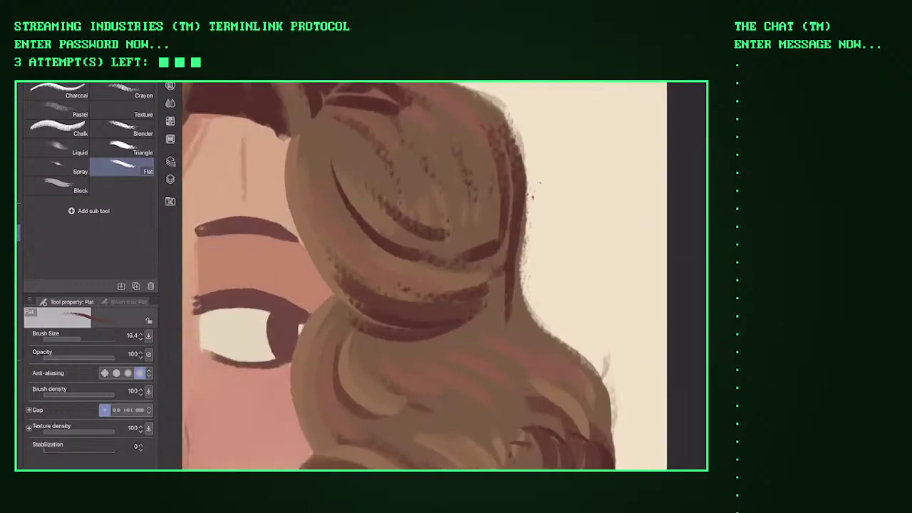
mouse_move(371, 222)
left_mouse_down()
mouse_move(433, 308)
mouse_move(462, 302)
left_mouse_up()
left_click_drag(413, 196, 454, 288)
mouse_move(439, 285)
left_mouse_down()
mouse_move(506, 248)
mouse_move(535, 180)
left_mouse_up()
left_click_drag(493, 281, 512, 260)
mouse_move(467, 306)
left_mouse_down()
mouse_move(483, 295)
mouse_move(499, 235)
left_mouse_up()
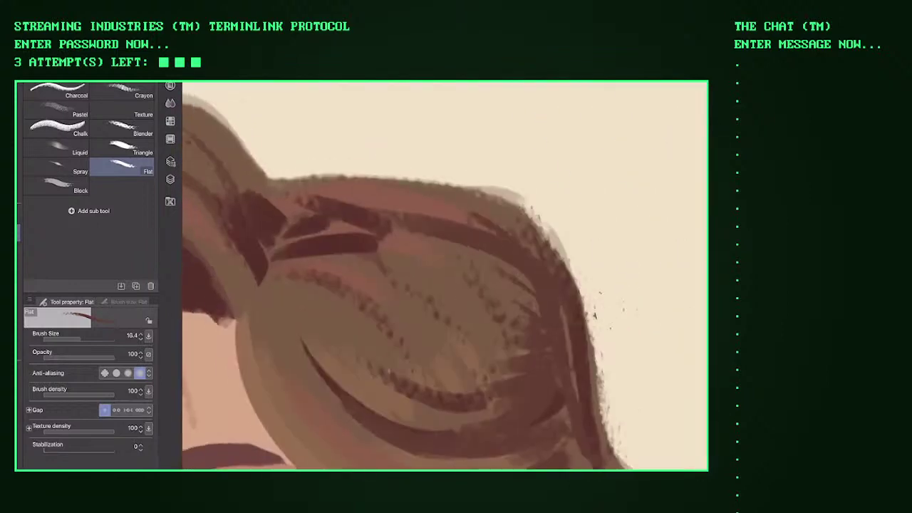
Step: Blend dark reddish-brown strokes over the maroon marks at the top of the upper lock beside the parting
left_click_drag(285, 247, 369, 221)
left_click_drag(287, 219, 318, 201)
left_click_drag(326, 206, 374, 196)
mouse_move(442, 278)
left_mouse_down()
mouse_move(399, 300)
mouse_move(385, 285)
mouse_move(427, 243)
mouse_move(410, 306)
left_mouse_up()
left_click_drag(415, 262, 442, 327)
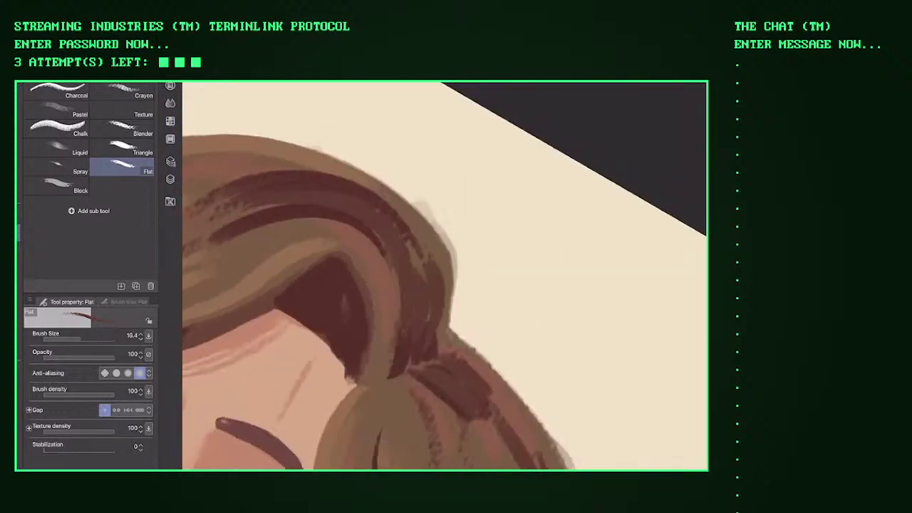
Step: Paint long dark reddish-brown strands over the crown of the front lock where it curves down to the parting
left_click_drag(414, 225, 440, 274)
left_click_drag(376, 188, 444, 333)
mouse_move(441, 285)
left_mouse_down()
mouse_move(399, 313)
mouse_move(428, 321)
mouse_move(421, 278)
left_mouse_up()
left_click_drag(335, 164, 456, 385)
left_click_drag(385, 246, 470, 385)
left_click_drag(428, 285, 485, 353)
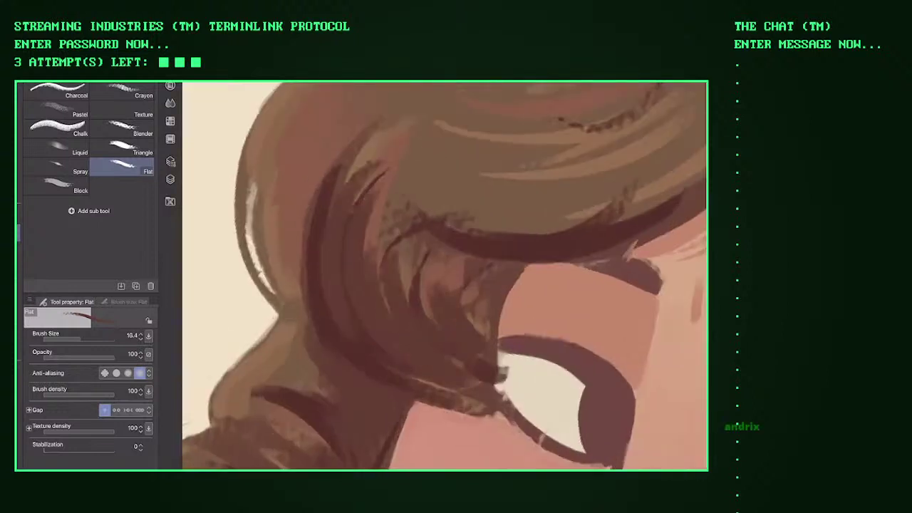
Step: Shade the outer wave on the viewer's left and the underside of the swept front lock with dark reddish-brown strands
left_click_drag(448, 269, 484, 331)
left_click_drag(296, 163, 264, 332)
left_click_drag(306, 121, 275, 306)
left_click_drag(377, 99, 302, 228)
mouse_move(442, 285)
left_mouse_down()
mouse_move(413, 299)
mouse_move(428, 314)
mouse_move(399, 271)
left_mouse_up()
mouse_move(389, 207)
left_mouse_down()
mouse_move(413, 295)
mouse_move(470, 349)
left_mouse_up()
left_click_drag(399, 232, 492, 360)
left_click_drag(427, 282, 503, 345)
mouse_move(413, 242)
left_mouse_down()
mouse_move(506, 327)
mouse_move(484, 305)
left_mouse_up()
mouse_move(442, 203)
left_mouse_down()
mouse_move(495, 306)
mouse_move(510, 307)
left_mouse_up()
mouse_move(488, 225)
left_mouse_down()
mouse_move(529, 295)
mouse_move(557, 309)
left_mouse_up()
scroll(442, 278, "down", 5)
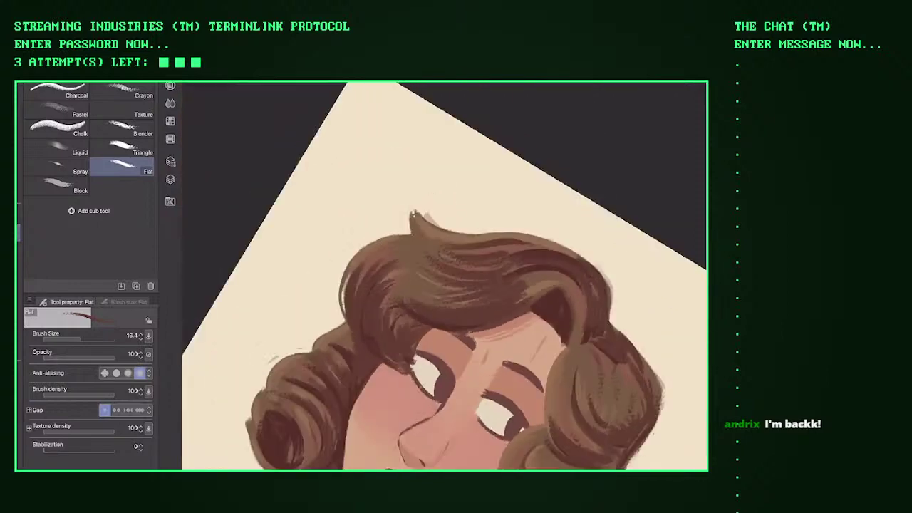
scroll(442, 278, "up", 3)
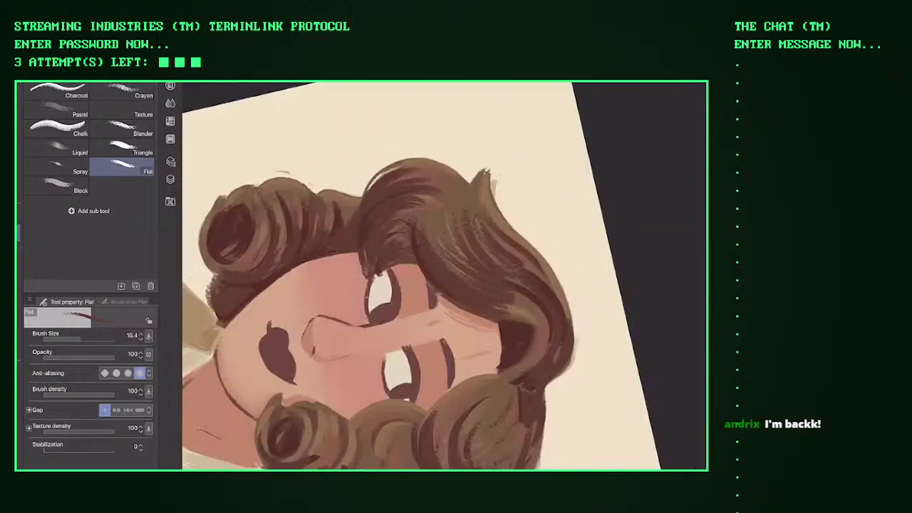
scroll(442, 278, "down", 5)
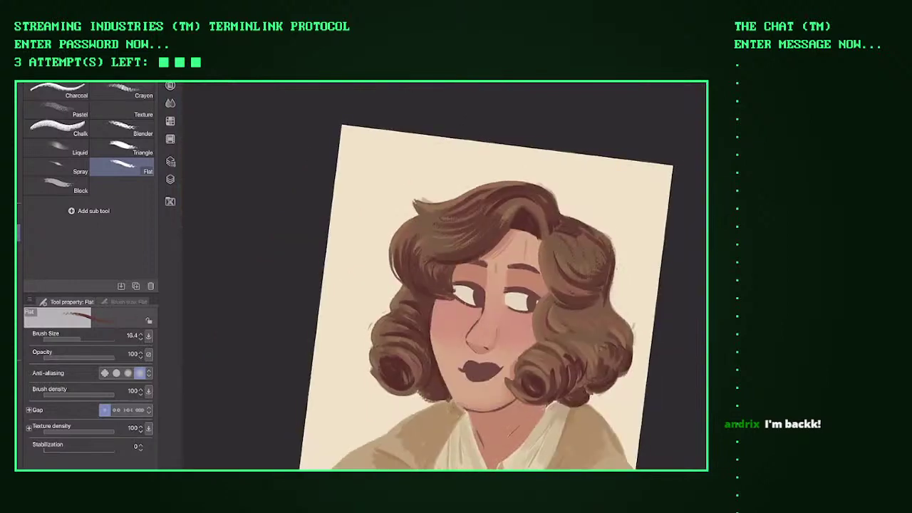
Step: Deepen the waves between the rolled curl and the outer wave on the viewer's left with dark reddish-brown strands
scroll(384, 342, "up", 5)
left_click_drag(333, 268, 371, 308)
mouse_move(434, 226)
left_mouse_down()
mouse_move(475, 261)
mouse_move(500, 302)
left_mouse_up()
left_click_drag(520, 231, 546, 251)
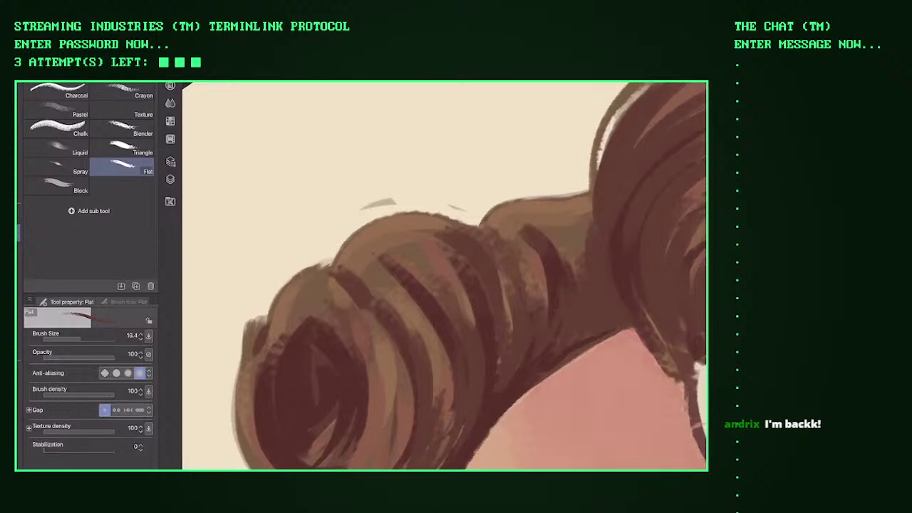
scroll(445, 276, "up", 2)
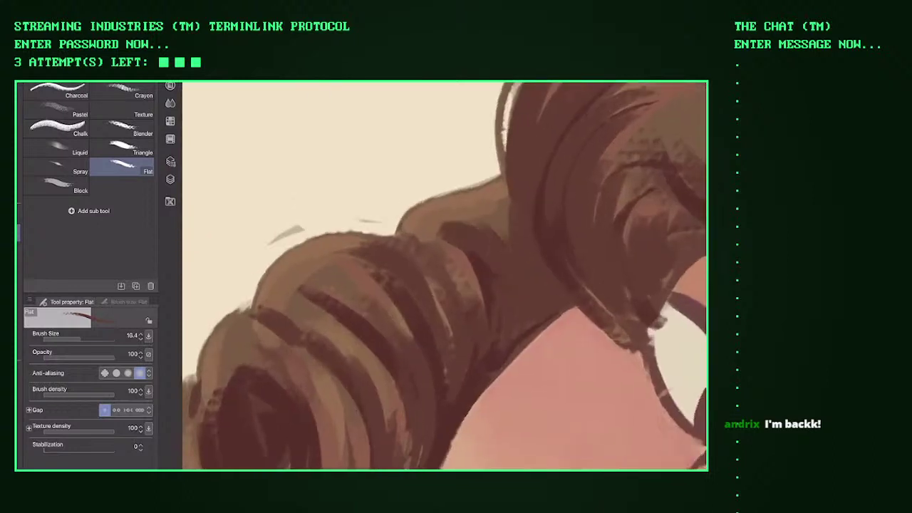
scroll(444, 276, "down", 2)
scroll(445, 275, "down", 2)
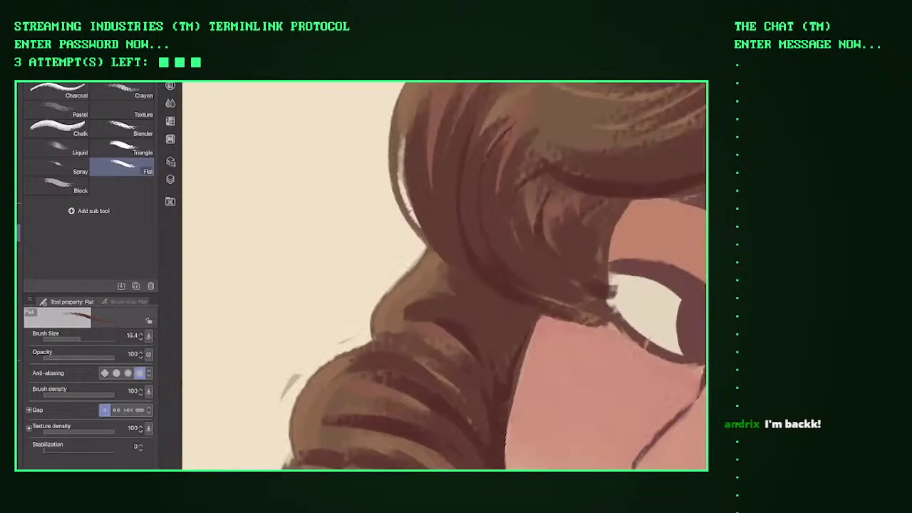
scroll(445, 276, "up", 2)
scroll(444, 275, "down", 2)
left_click_drag(429, 208, 470, 249)
left_click_drag(473, 292, 516, 278)
key("ctrl+0")
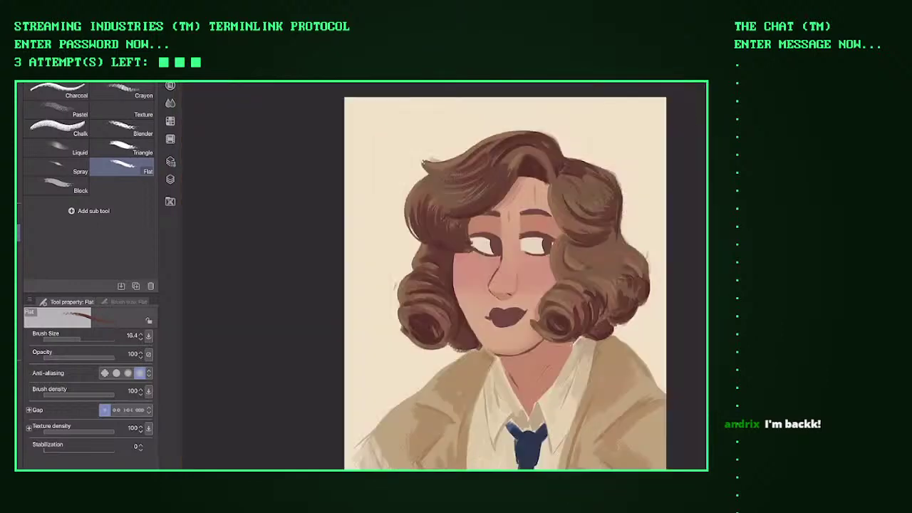
Step: Paint curved dark reddish-brown strands along the face side and through the body of the upper lock on the viewer's right
scroll(444, 276, "up", 3)
scroll(444, 276, "up", 3)
left_click_drag(413, 171, 477, 285)
left_click_drag(456, 253, 527, 307)
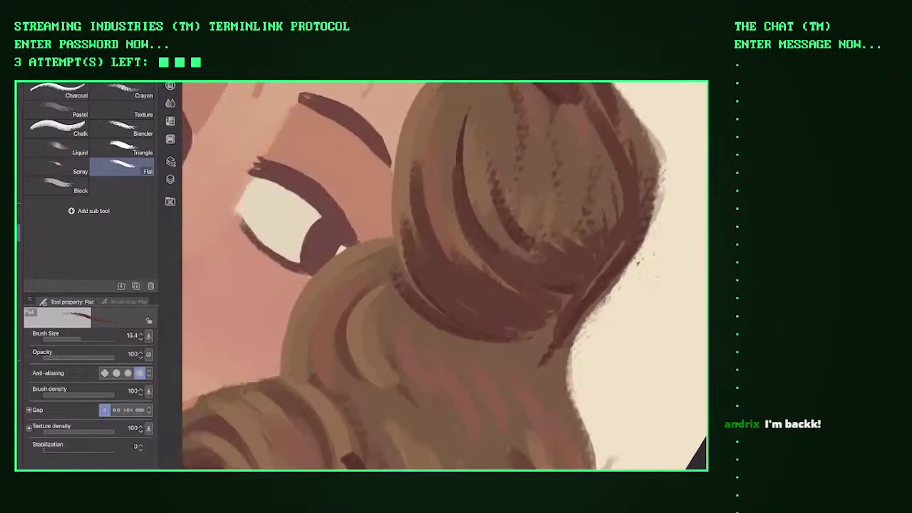
left_click_drag(436, 200, 510, 285)
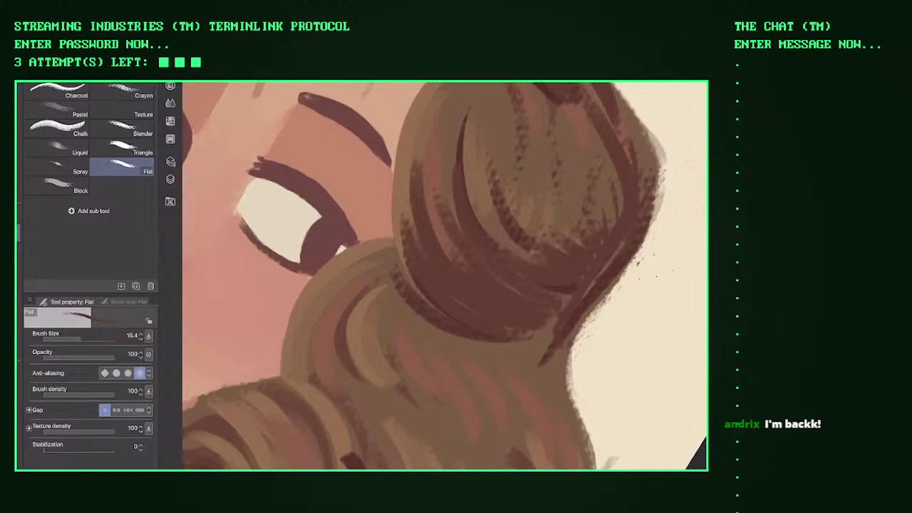
left_click_drag(442, 271, 399, 214)
mouse_move(338, 214)
left_mouse_down()
mouse_move(371, 295)
mouse_move(413, 306)
left_mouse_up()
left_click_drag(359, 200, 427, 306)
mouse_move(391, 213)
left_mouse_down()
mouse_move(456, 284)
mouse_move(465, 232)
left_mouse_up()
left_click_drag(369, 187, 471, 214)
left_click_drag(367, 164, 475, 191)
mouse_move(428, 164)
left_mouse_down()
mouse_move(507, 196)
mouse_move(513, 235)
left_mouse_up()
Step: Enlarge the Flat brush to 49.7 and paint broad brown strokes across the middle of the upper lock on the viewer's right
key("ctrl+0")
scroll(509, 174, "up", 5)
key("bracketright")
key("bracketright")
key("bracketright")
left_click_drag(497, 195, 476, 251)
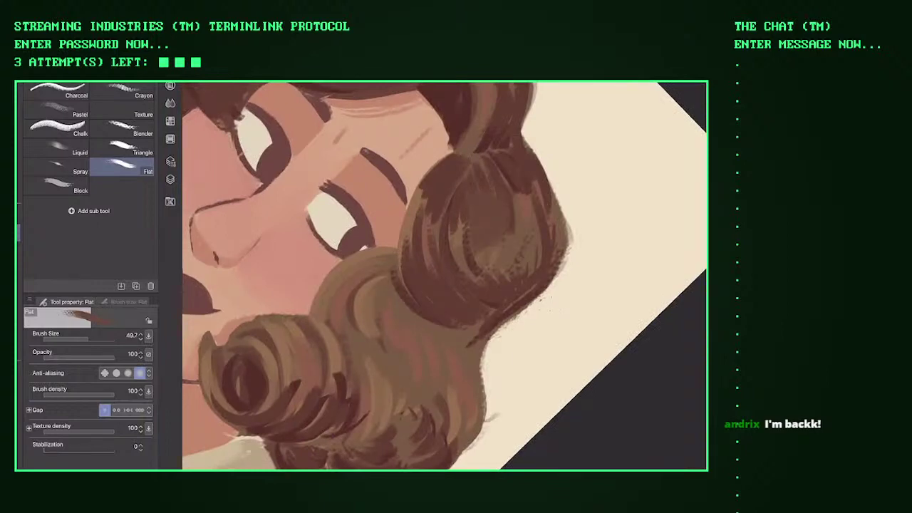
left_click_drag(464, 215, 456, 255)
scroll(456, 271, "up", 3)
left_click_drag(424, 314, 481, 235)
mouse_move(481, 271)
left_mouse_down()
mouse_move(445, 214)
mouse_move(438, 250)
mouse_move(462, 248)
mouse_move(453, 285)
left_mouse_up()
Step: Reduce the Flat brush size to 20.5 and add finer dark brown strands through the upper lock toward the parting
key("bracketleft")
key("bracketleft")
key("bracketleft")
mouse_move(356, 276)
left_mouse_down()
mouse_move(367, 283)
mouse_move(352, 327)
left_mouse_up()
left_click_drag(396, 297, 406, 315)
left_click_drag(399, 265, 405, 297)
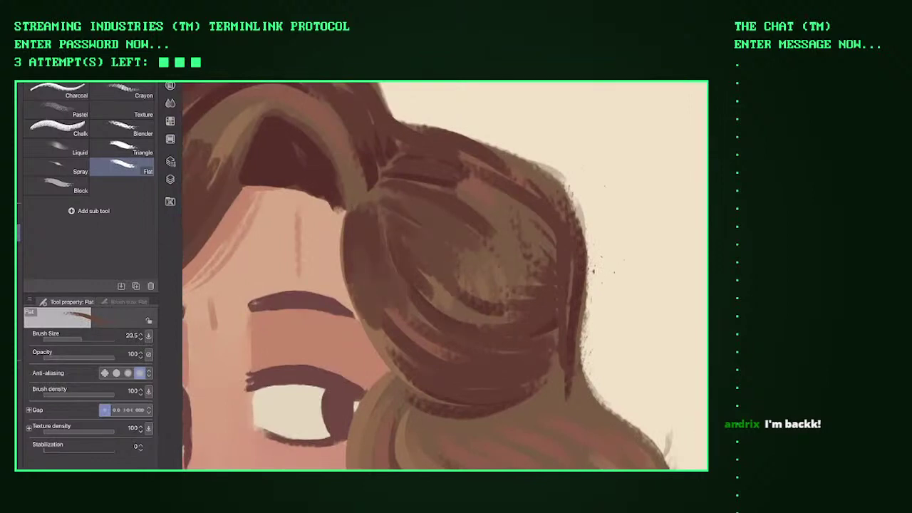
scroll(442, 278, "up", 3)
left_click_drag(410, 221, 449, 262)
left_click_drag(476, 185, 435, 241)
left_click_drag(499, 214, 499, 284)
scroll(442, 278, "down", 3)
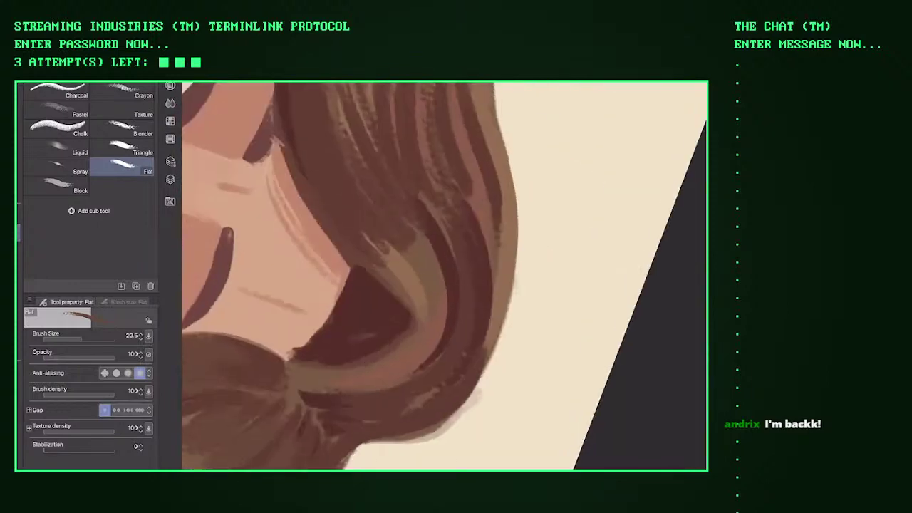
Step: Blend brown strokes into the underside of the swept front lock and its light highlight near the parting
left_click_drag(368, 251, 393, 291)
left_click_drag(351, 219, 363, 249)
left_click_drag(391, 252, 413, 290)
left_click_drag(368, 192, 387, 226)
left_click_drag(323, 166, 338, 208)
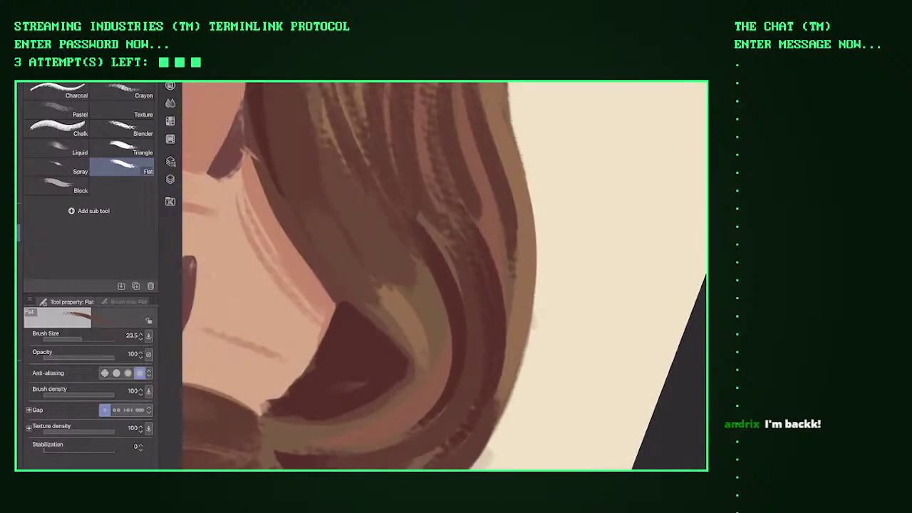
left_click_drag(413, 253, 432, 285)
left_click_drag(424, 257, 442, 321)
left_click_drag(413, 281, 434, 341)
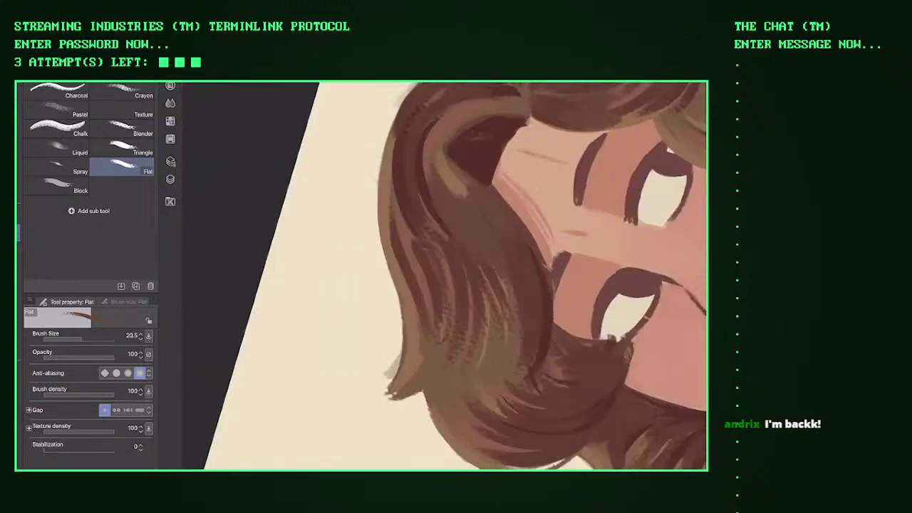
Step: Paint long brown strands along the length of the swept front lock from the crown toward its tip
left_click_drag(399, 168, 395, 244)
left_click_drag(412, 149, 424, 190)
left_click_drag(432, 212, 439, 232)
left_click_drag(436, 174, 459, 244)
left_click_drag(465, 225, 476, 284)
left_click_drag(464, 275, 468, 315)
left_click_drag(482, 259, 492, 382)
left_click_drag(479, 283, 498, 404)
left_click_drag(507, 326, 503, 405)
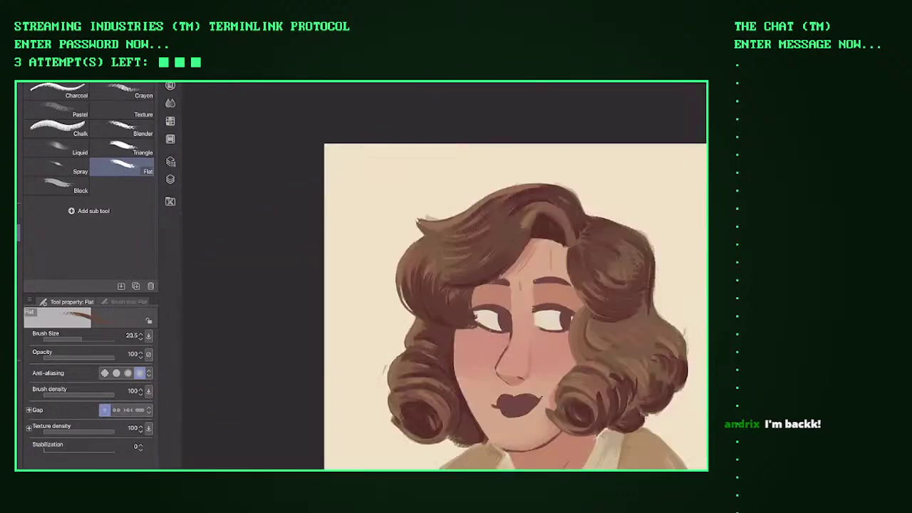
Step: Paint brown strands down the outer wave on the viewer's left, undoing one stray stroke, to soften its light and reddish streaks
scroll(442, 285, "up", 5)
left_click_drag(365, 215, 358, 259)
left_click_drag(351, 195, 355, 322)
left_click_drag(387, 369, 396, 376)
key("ctrl+z")
left_click_drag(352, 203, 339, 308)
left_click_drag(404, 223, 403, 234)
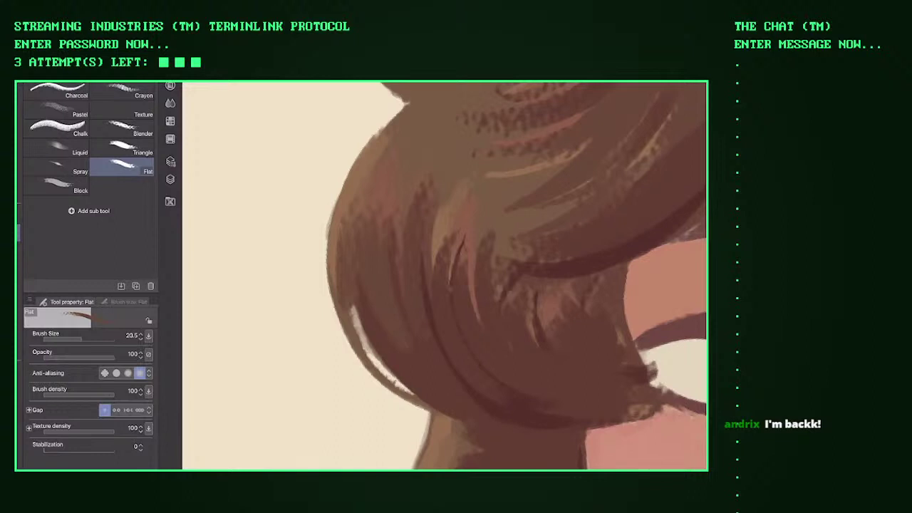
left_click_drag(453, 201, 433, 268)
left_click_drag(479, 239, 469, 319)
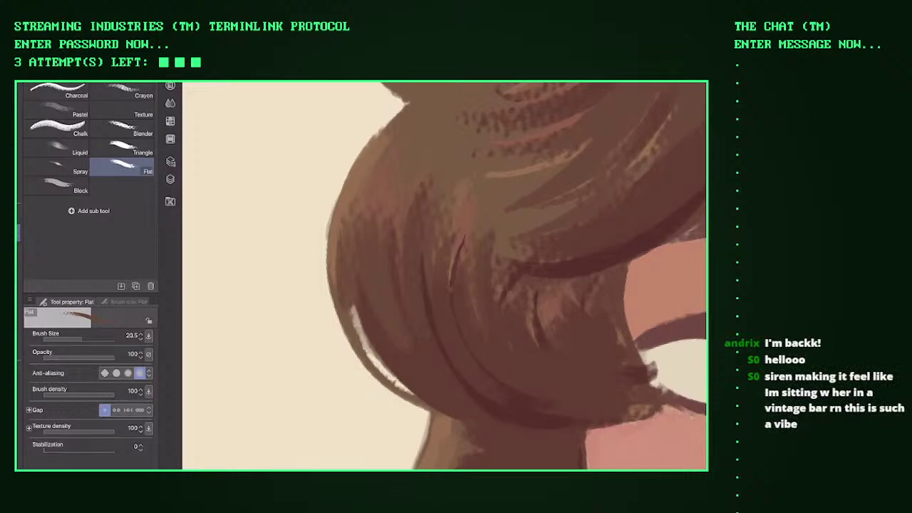
Step: Blend brown strands through the inner part of the front wave above the eye on the viewer's left
scroll(444, 276, "down", 3)
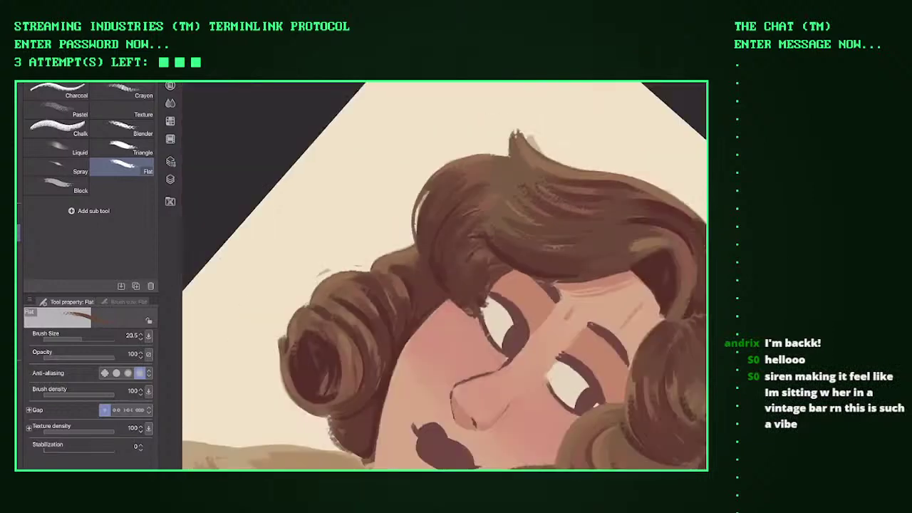
scroll(443, 276, "up", 3)
left_click_drag(502, 235, 516, 277)
left_click_drag(491, 239, 520, 314)
left_click_drag(486, 196, 484, 238)
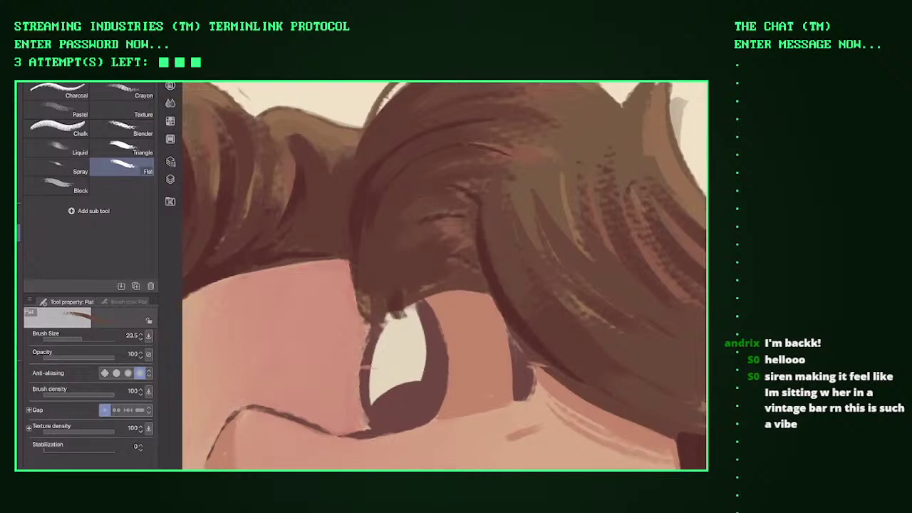
scroll(444, 276, "down", 5)
scroll(445, 276, "up", 6)
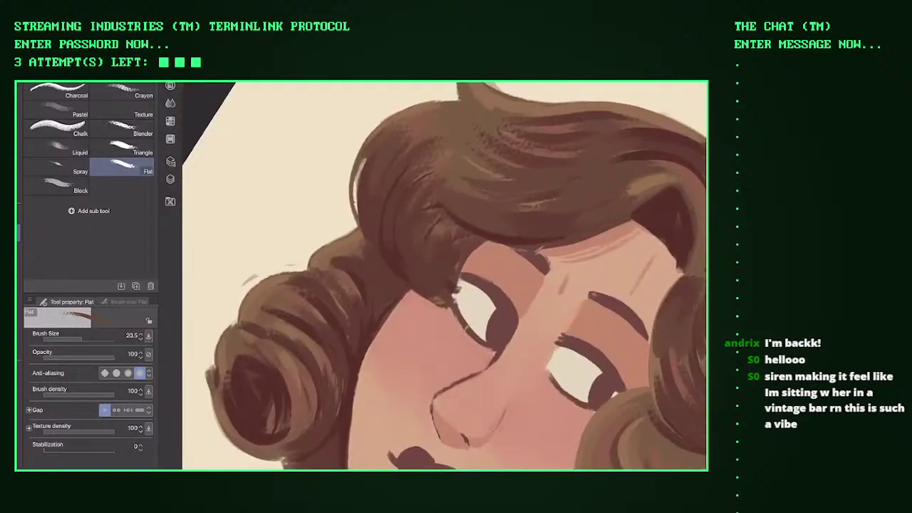
mouse_move(445, 276)
left_mouse_down()
mouse_move(492, 321)
mouse_move(513, 285)
mouse_move(499, 300)
left_mouse_up()
left_click_drag(411, 201, 471, 249)
mouse_move(403, 250)
left_mouse_down()
mouse_move(484, 306)
mouse_move(509, 311)
left_mouse_up()
scroll(445, 276, "down", 2)
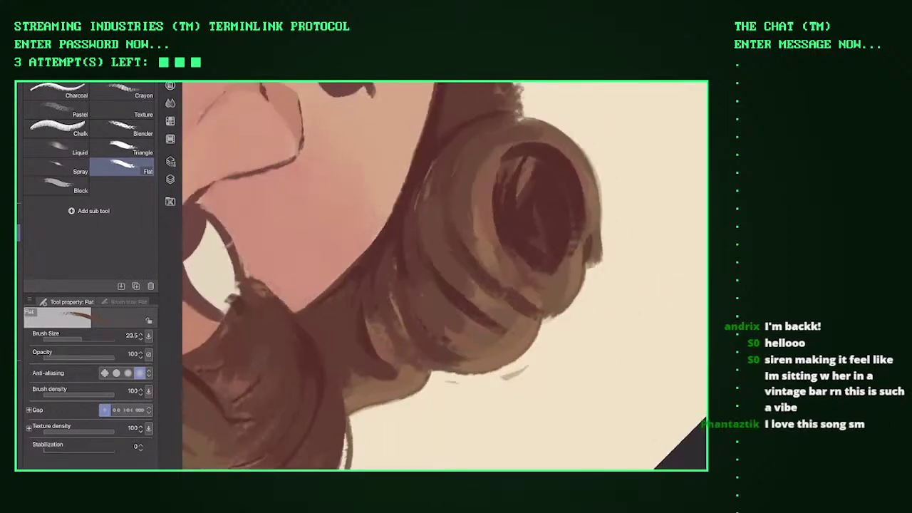
Step: Paint dark brown strands across the rolled curl beside the cheek on the viewer's right
scroll(445, 276, "down", 5)
scroll(445, 276, "up", 6)
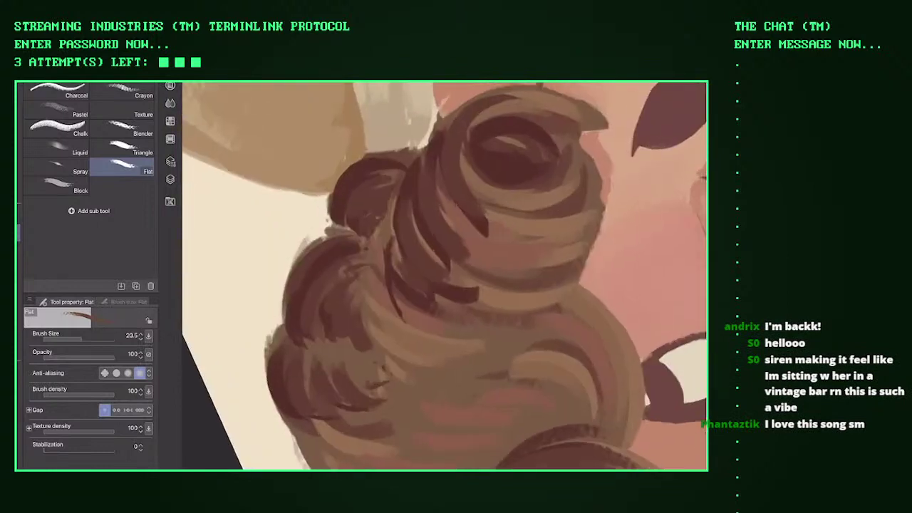
left_click_drag(442, 193, 499, 253)
left_click_drag(420, 222, 487, 288)
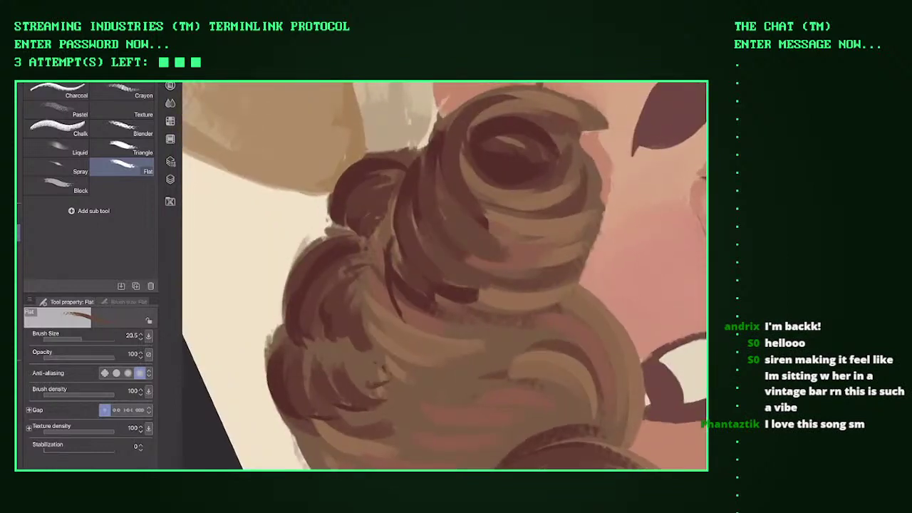
scroll(445, 276, "down", 2)
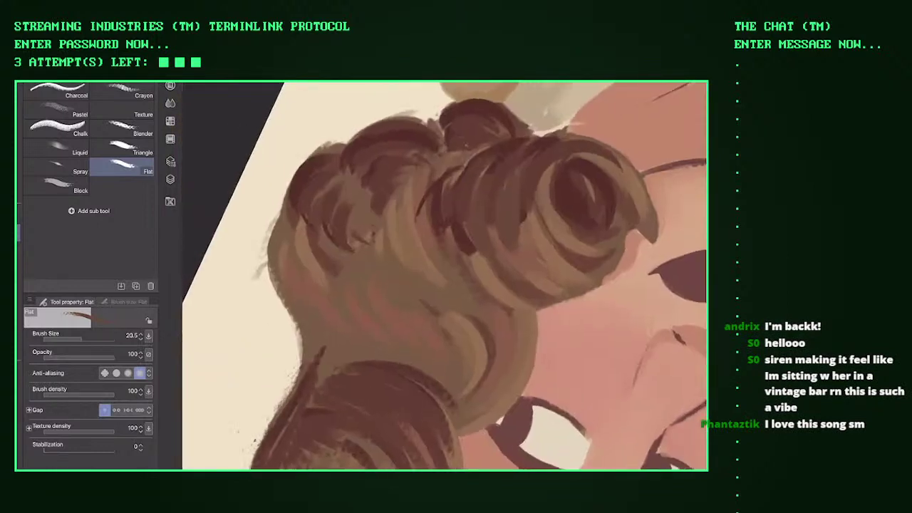
Step: Fill the small back curls on the viewer's right with brown strokes to soften their light gaps
scroll(445, 276, "up", 2)
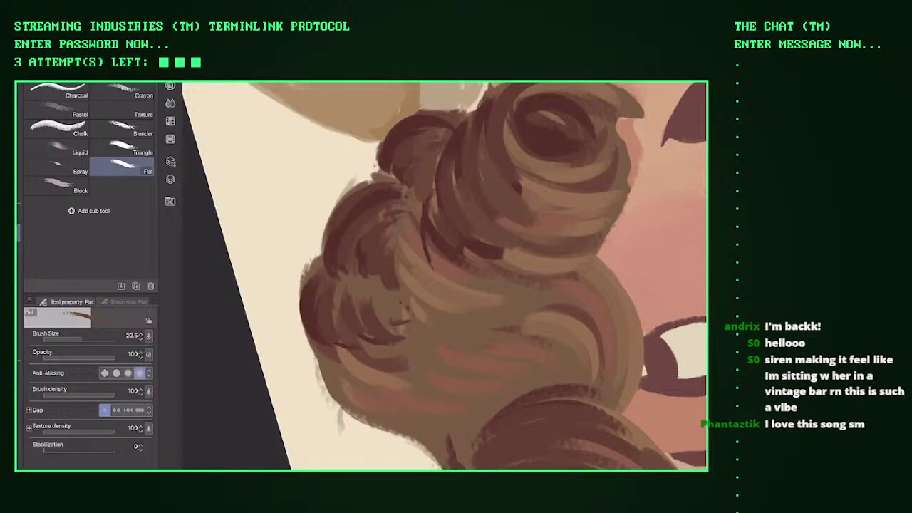
mouse_move(368, 246)
left_mouse_down()
mouse_move(348, 299)
mouse_move(388, 327)
left_mouse_up()
left_click_drag(393, 221, 399, 314)
left_click_drag(441, 227, 402, 287)
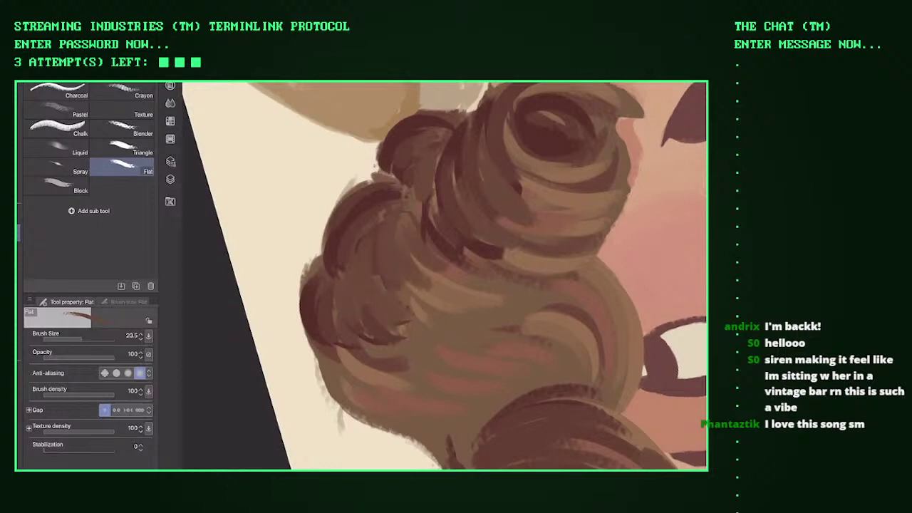
Step: Add dark brown strands across the wave between the upper lobe and the lower curls on the viewer's right
key("minus")
mouse_move(313, 278)
left_mouse_down()
mouse_move(360, 314)
mouse_move(491, 335)
left_mouse_up()
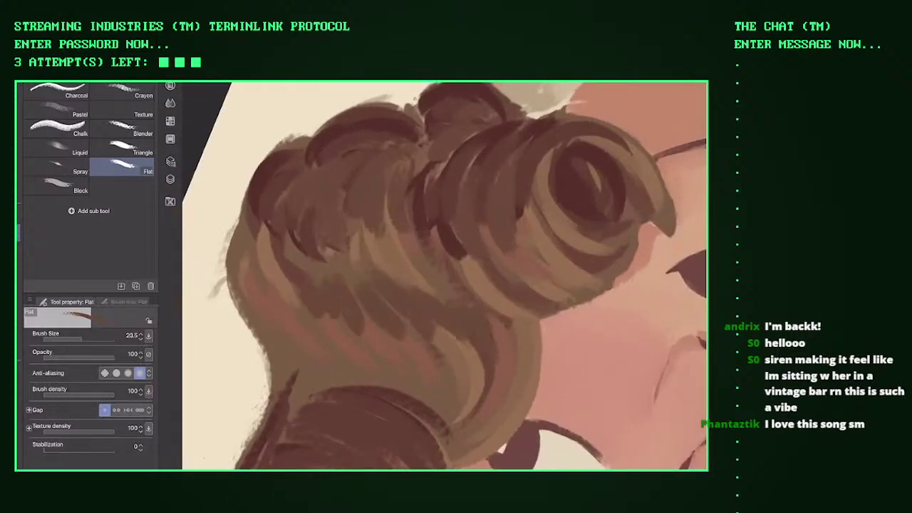
key("minus")
mouse_move(392, 206)
left_mouse_down()
mouse_move(410, 225)
mouse_move(466, 221)
mouse_move(463, 191)
left_mouse_up()
key("plus")
key("plus")
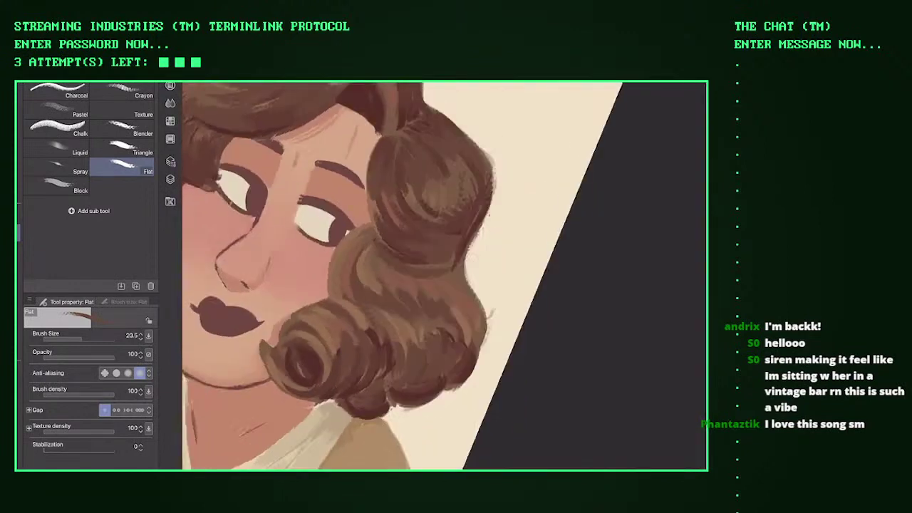
Step: Paint more brown strands where the upper hair lobe meets the lower wave on the viewer's right
left_click_drag(380, 210, 363, 234)
left_click_drag(376, 193, 409, 239)
left_click_drag(432, 205, 481, 158)
key("ctrl+0")
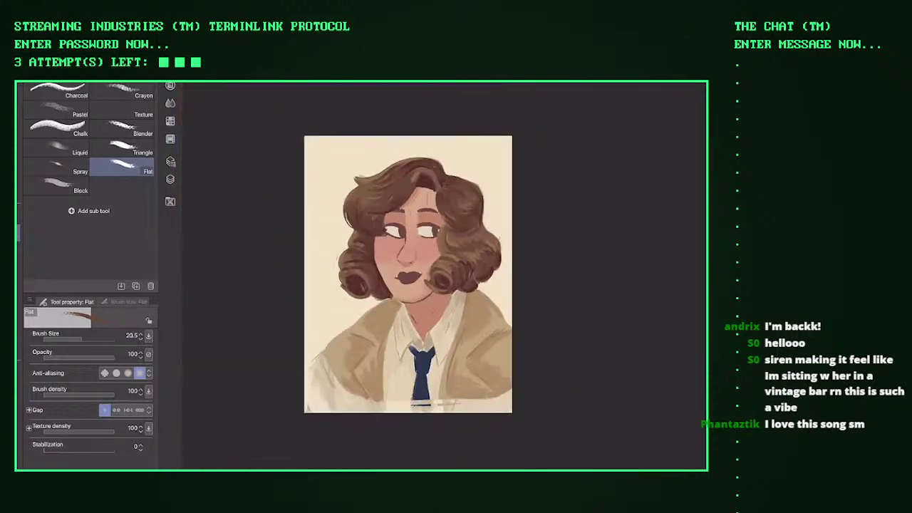
key("plus")
key("plus")
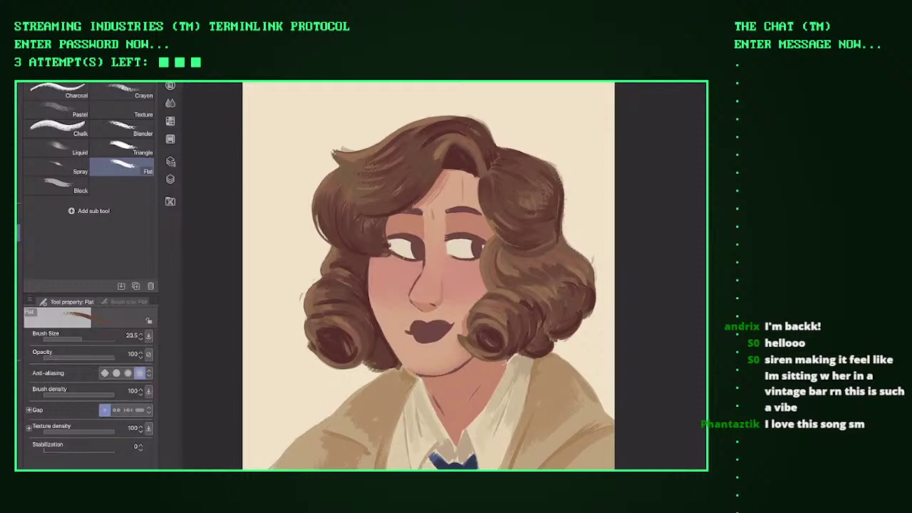
Step: Brush lighter brown strands down the outer front wave on the viewer's left to blend its reddish streaks
scroll(442, 278, "up", 10)
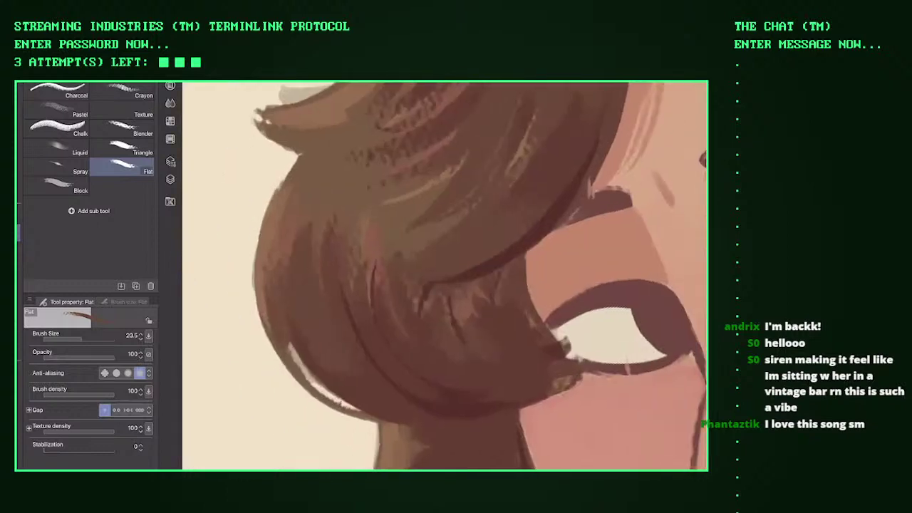
left_click_drag(315, 193, 306, 204)
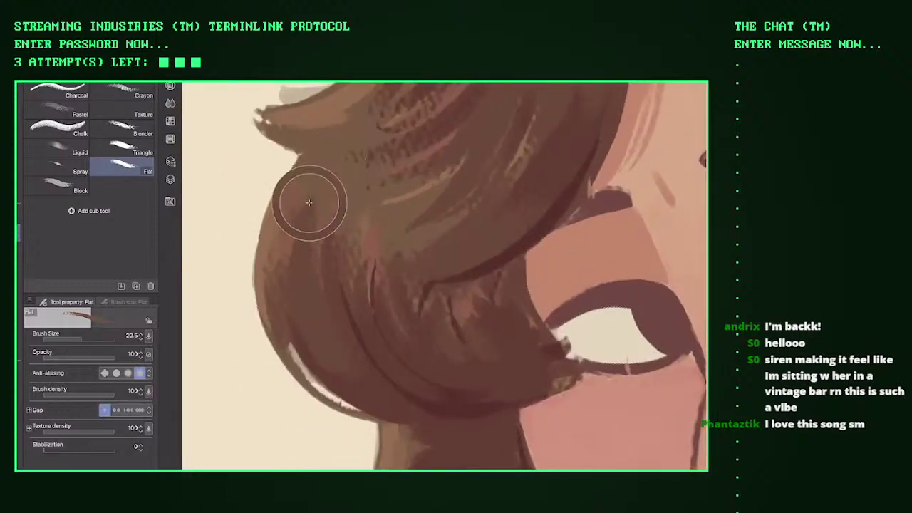
mouse_move(349, 160)
left_mouse_down()
mouse_move(299, 214)
mouse_move(292, 314)
left_mouse_up()
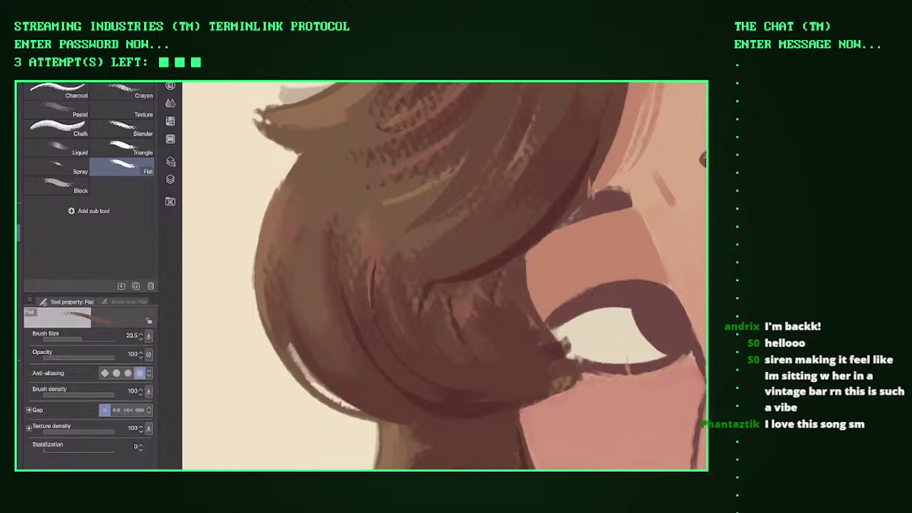
mouse_move(349, 271)
left_mouse_down()
mouse_move(369, 336)
mouse_move(406, 285)
mouse_move(399, 256)
left_mouse_up()
scroll(444, 275, "down", 3)
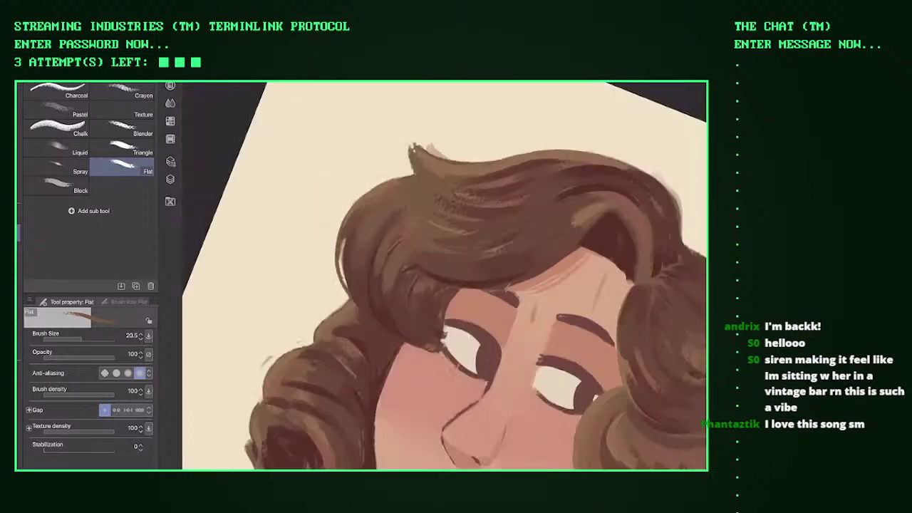
Step: Layer broad light olive-brown strands along the underside of the swept front lock above the brow
scroll(444, 276, "down", 2)
scroll(444, 275, "up", 6)
left_click_drag(399, 142, 370, 271)
left_click_drag(427, 207, 399, 267)
left_click_drag(430, 180, 392, 233)
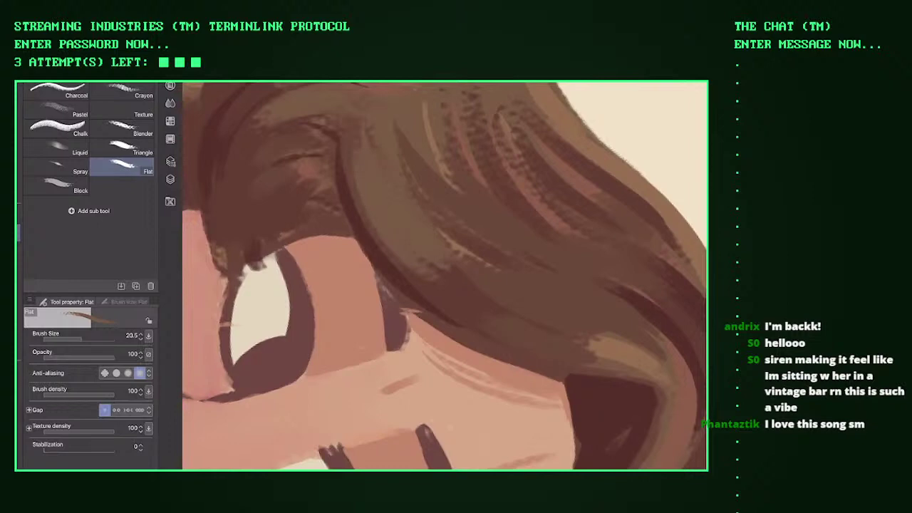
scroll(444, 276, "up", 1)
left_click_drag(335, 181, 441, 289)
left_click_drag(377, 211, 448, 275)
left_click_drag(390, 193, 463, 283)
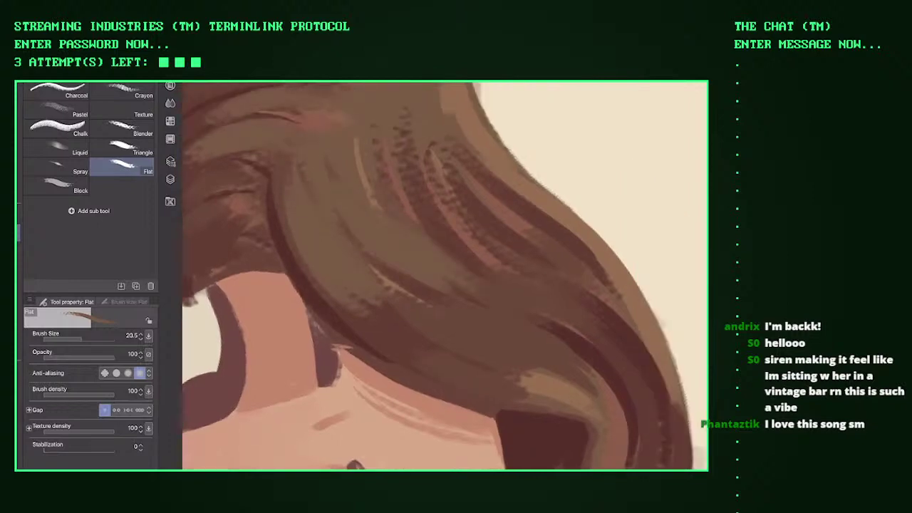
Step: Extend the lighter brown strands along the swept front lock toward the parting
scroll(444, 276, "down", 3)
scroll(444, 276, "up", 4)
left_click_drag(471, 220, 524, 249)
mouse_move(500, 213)
left_mouse_down()
mouse_move(542, 238)
mouse_move(570, 235)
left_mouse_up()
scroll(443, 275, "down", 3)
scroll(444, 276, "up", 2)
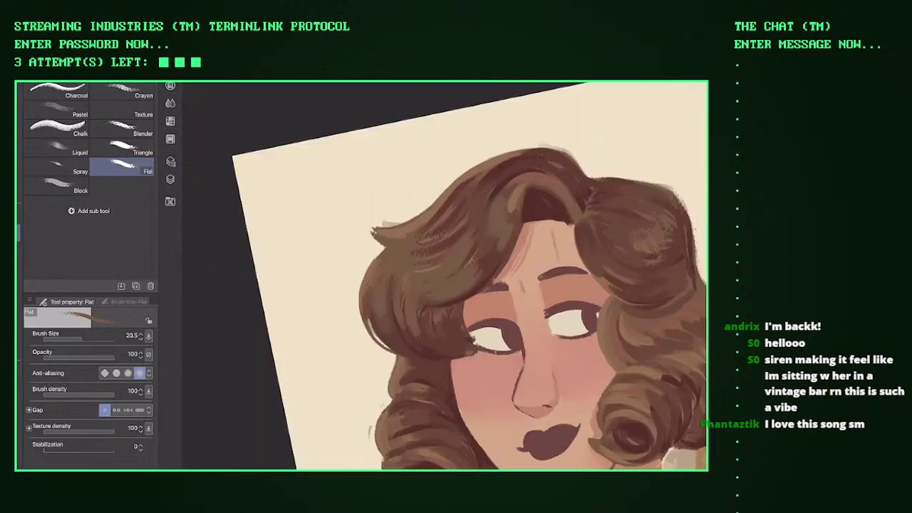
key("asciicircum")
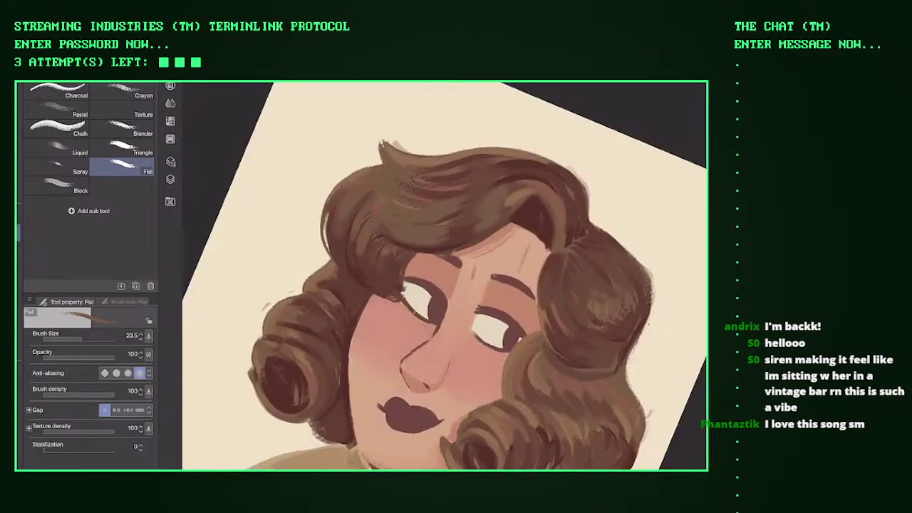
scroll(444, 276, "up", 3)
left_click_drag(463, 213, 525, 194)
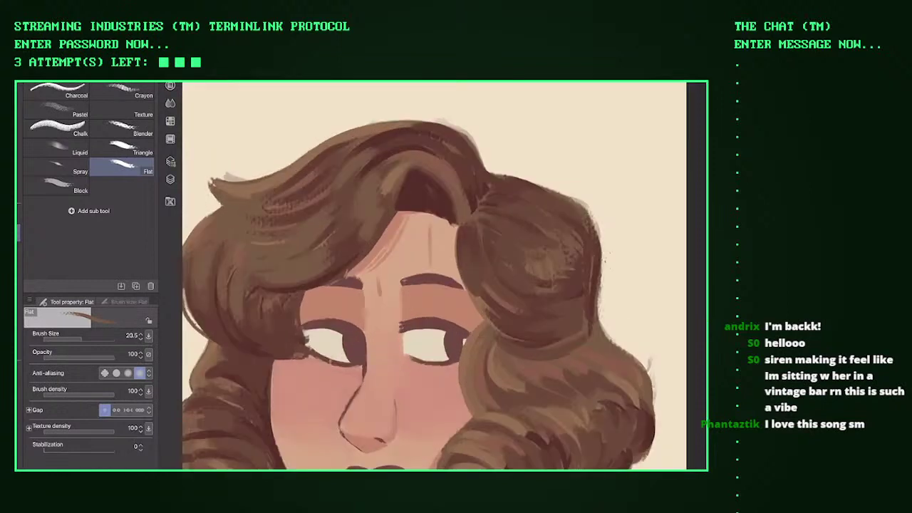
Step: Blend light brown strands into the wave above the cheek curl on the viewer's right
mouse_move(482, 275)
left_mouse_down()
mouse_move(524, 297)
mouse_move(538, 254)
left_mouse_up()
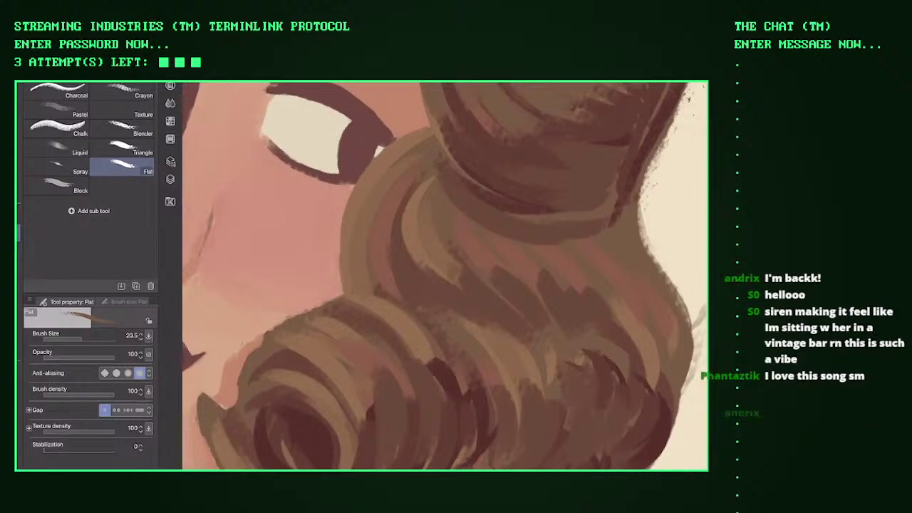
mouse_move(456, 282)
left_mouse_down()
mouse_move(488, 299)
mouse_move(510, 288)
mouse_move(602, 301)
left_mouse_up()
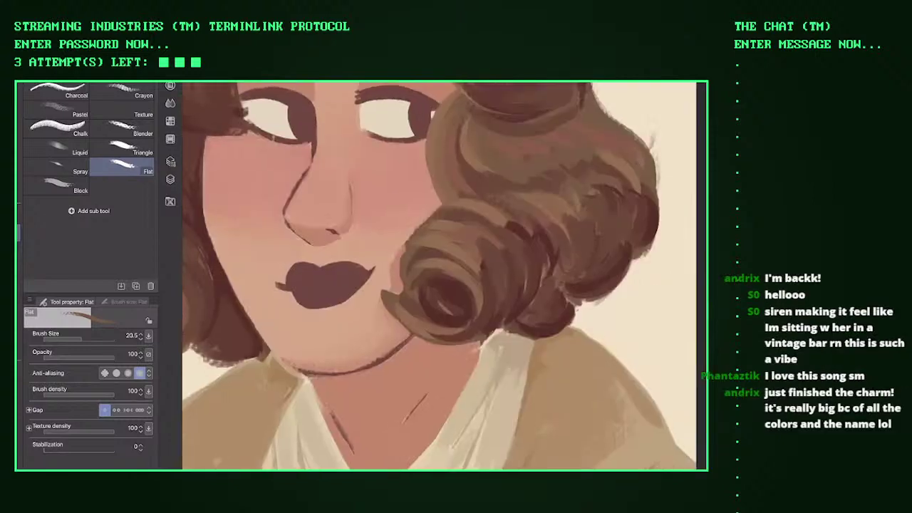
left_click_drag(471, 217, 476, 249)
left_click_drag(491, 198, 520, 253)
scroll(444, 275, "down", 5)
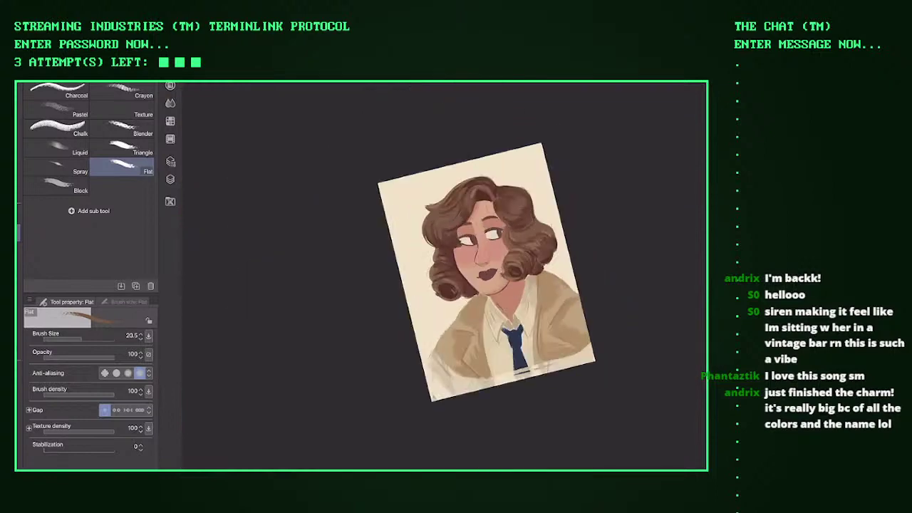
scroll(461, 292, "up", 4)
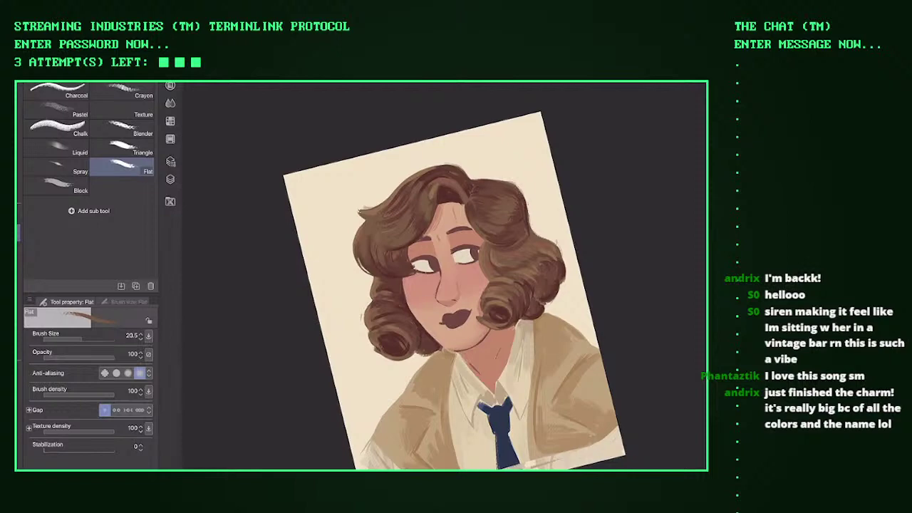
Step: Reduce the Flat brush size to 6.3 and refine the lower cheek-side edge of the rolled curl on the viewer's right
scroll(444, 276, "up", 5)
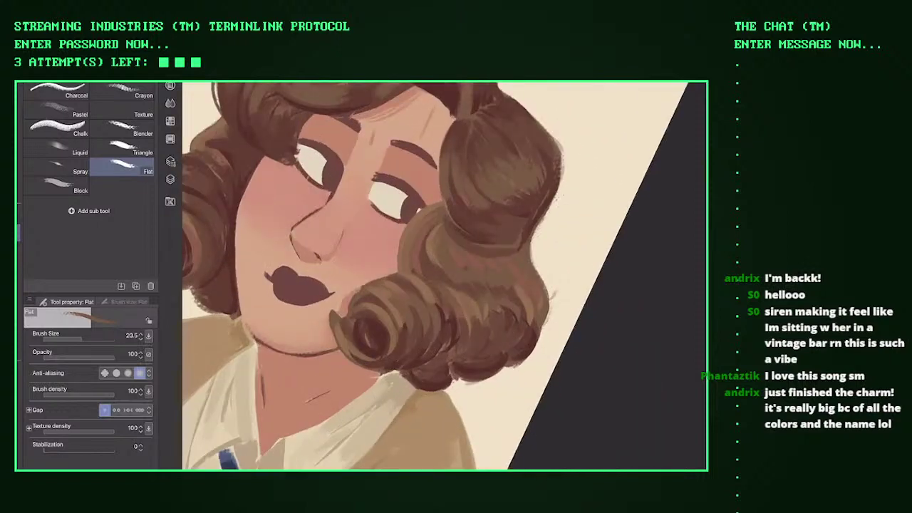
scroll(443, 276, "up", 3)
scroll(445, 276, "up", 4)
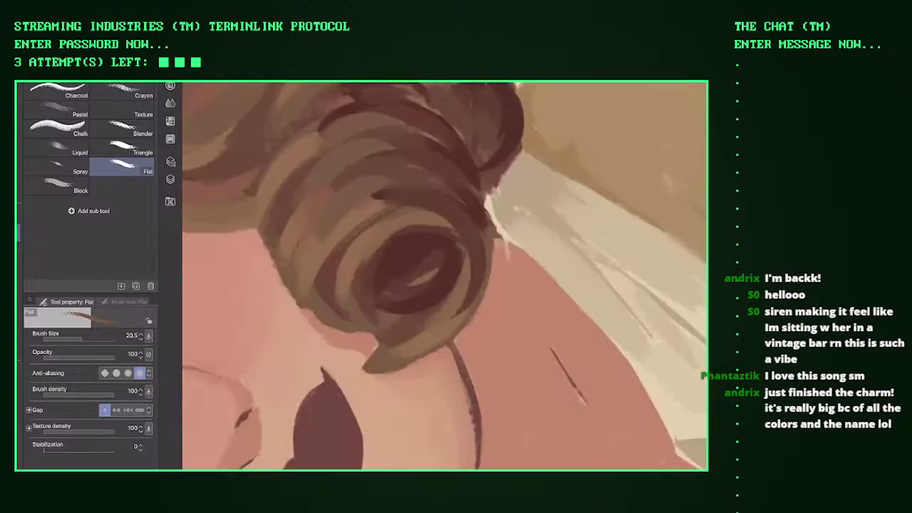
scroll(444, 276, "up", 2)
scroll(445, 275, "up", 2)
key("bracketleft")
key("bracketleft")
key("bracketleft")
scroll(445, 276, "down", 1)
mouse_move(312, 319)
left_mouse_down()
mouse_move(302, 253)
mouse_move(342, 381)
left_mouse_up()
left_click_drag(300, 255, 385, 408)
mouse_move(319, 203)
left_mouse_down()
mouse_move(301, 270)
mouse_move(332, 229)
mouse_move(346, 242)
left_mouse_up()
mouse_move(338, 235)
left_mouse_down()
mouse_move(359, 244)
mouse_move(341, 236)
left_mouse_up()
mouse_move(309, 201)
left_mouse_down()
mouse_move(318, 212)
mouse_move(303, 242)
mouse_move(363, 224)
left_mouse_up()
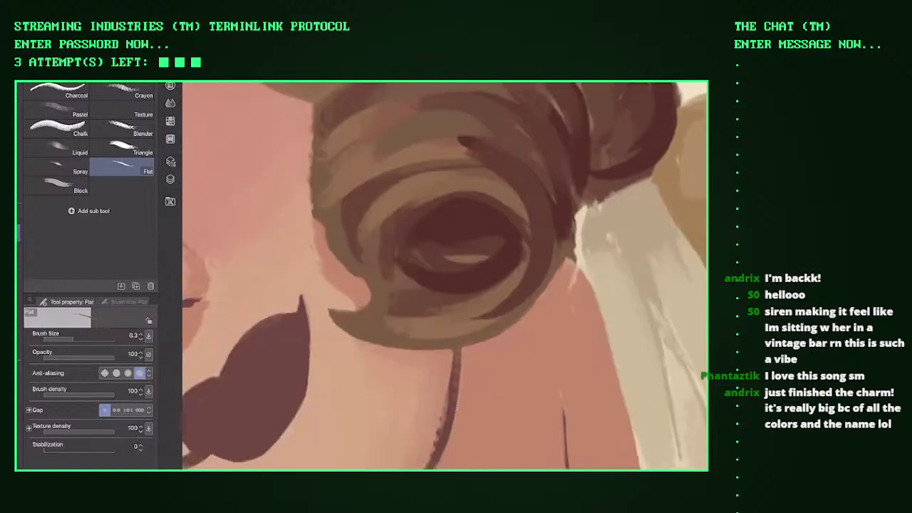
Step: Smooth the upper cheek-side edge of the rolled curl with short, thin strokes
left_click_drag(306, 211, 305, 132)
left_click_drag(311, 183, 311, 134)
left_click_drag(319, 228, 316, 219)
left_click_drag(309, 146, 308, 99)
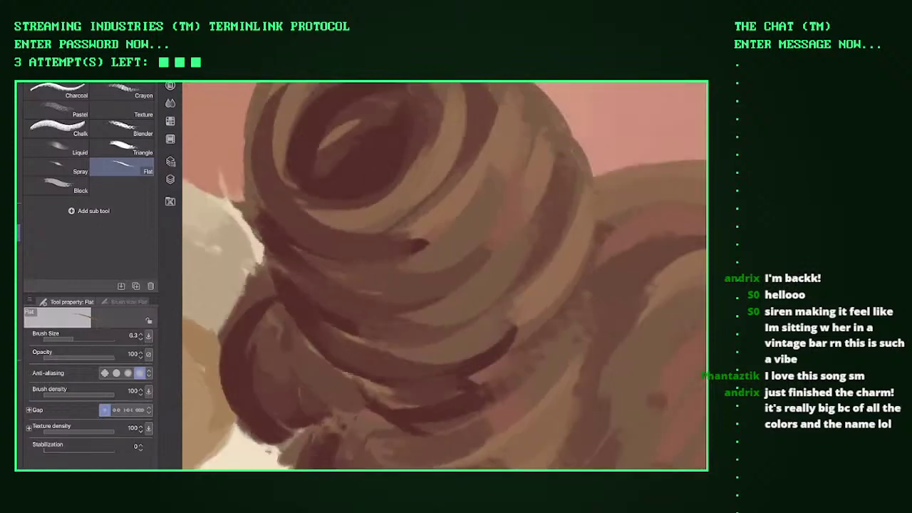
Step: Clean up the edge of the rolled curl on its neck and collar side with thin strokes
mouse_move(258, 214)
left_mouse_down()
mouse_move(261, 96)
mouse_move(268, 130)
mouse_move(271, 84)
left_mouse_up()
left_click_drag(255, 246, 248, 155)
left_click_drag(305, 272, 360, 254)
mouse_move(265, 270)
left_mouse_down()
mouse_move(284, 242)
mouse_move(294, 261)
mouse_move(271, 272)
left_mouse_up()
left_click_drag(235, 327, 257, 288)
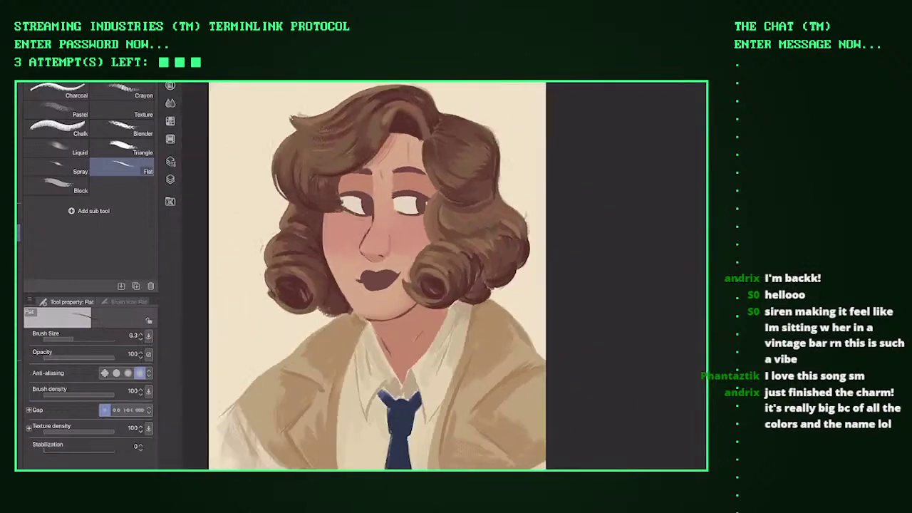
key("F7")
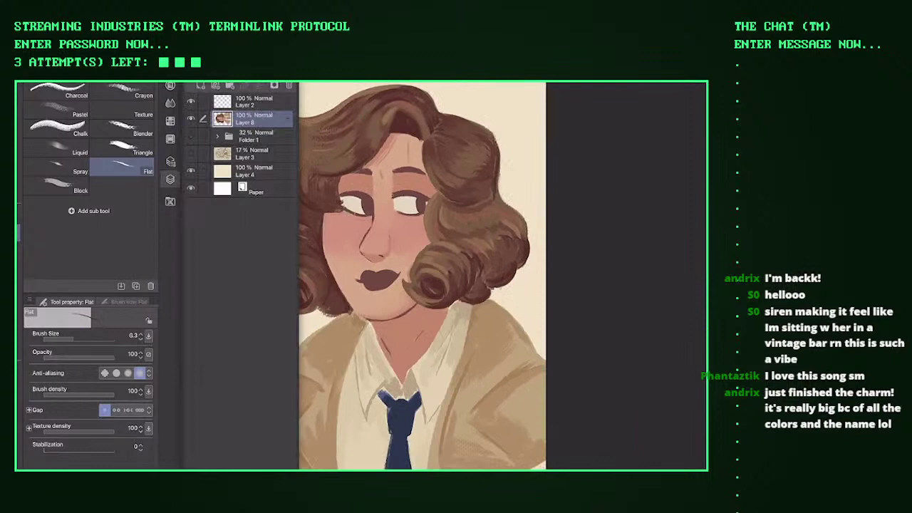
key("F7")
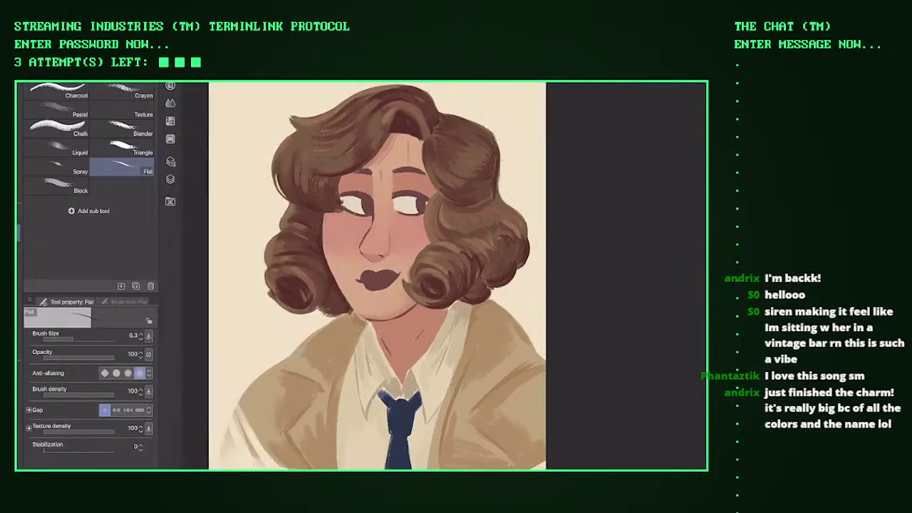
key("F7")
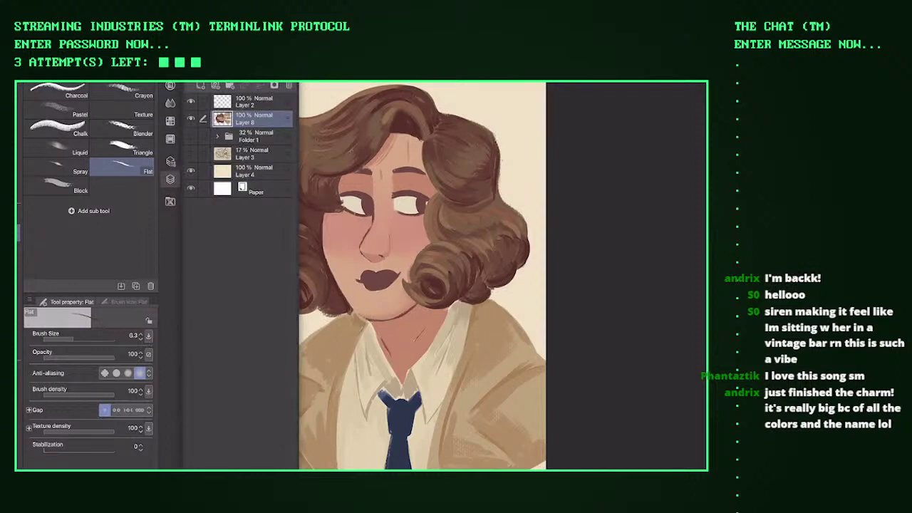
key("F7")
scroll(434, 276, "up", 5)
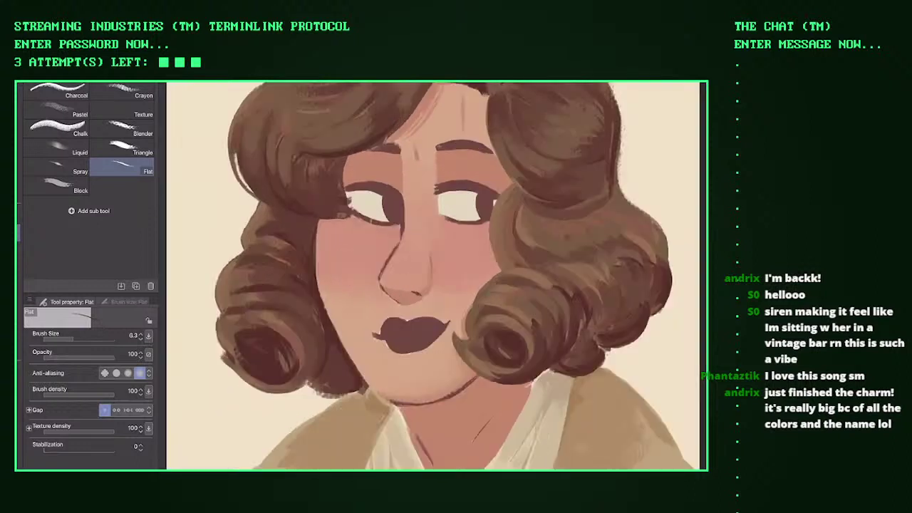
Step: Increase the Flat brush size to 11.3 and blend a brown strand across the rolled curl on the viewer's right
scroll(436, 276, "down", 3)
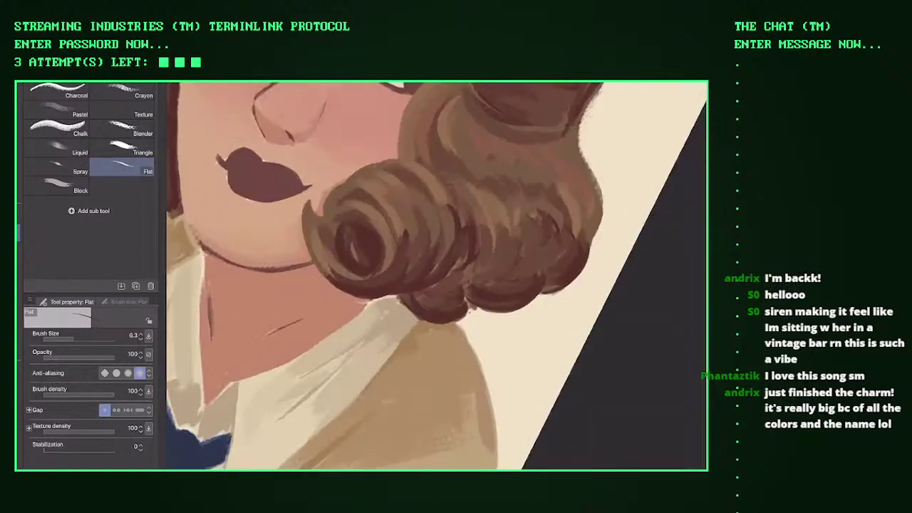
scroll(444, 312, "up", 5)
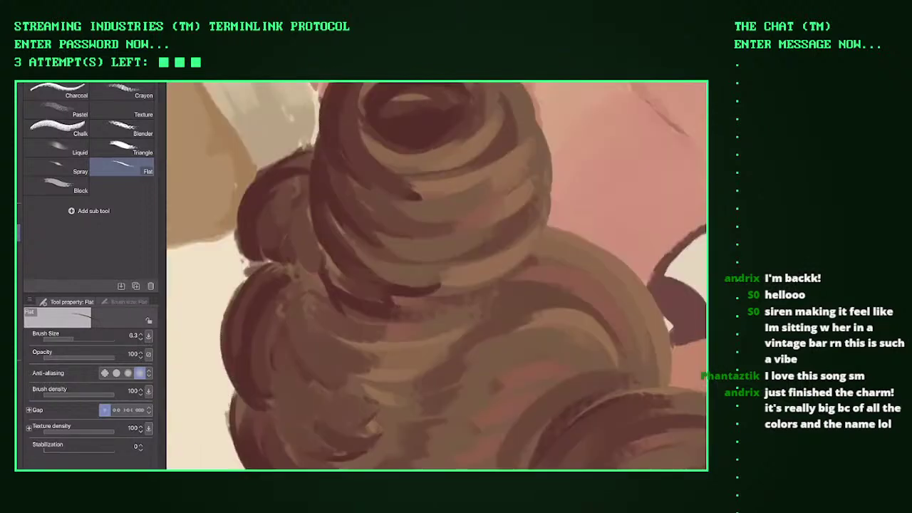
scroll(443, 312, "down", 3)
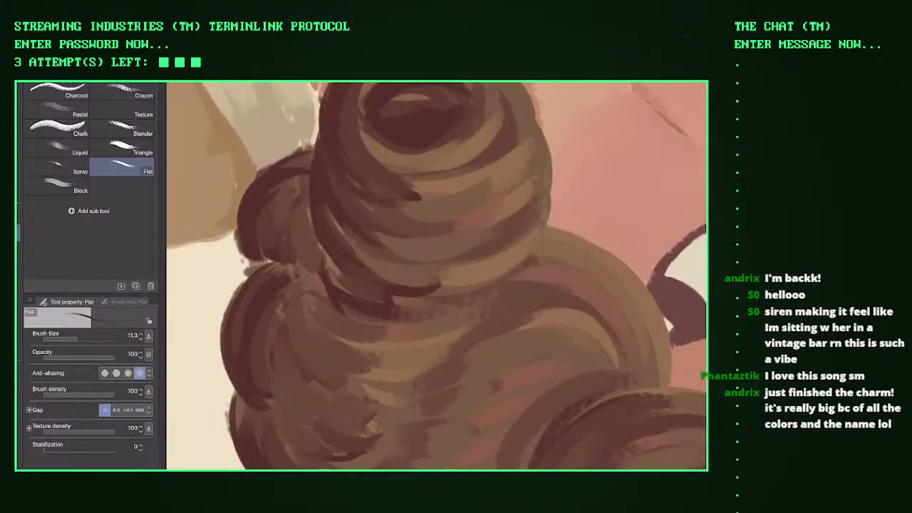
left_click_drag(392, 260, 467, 240)
scroll(389, 185, "up", 3)
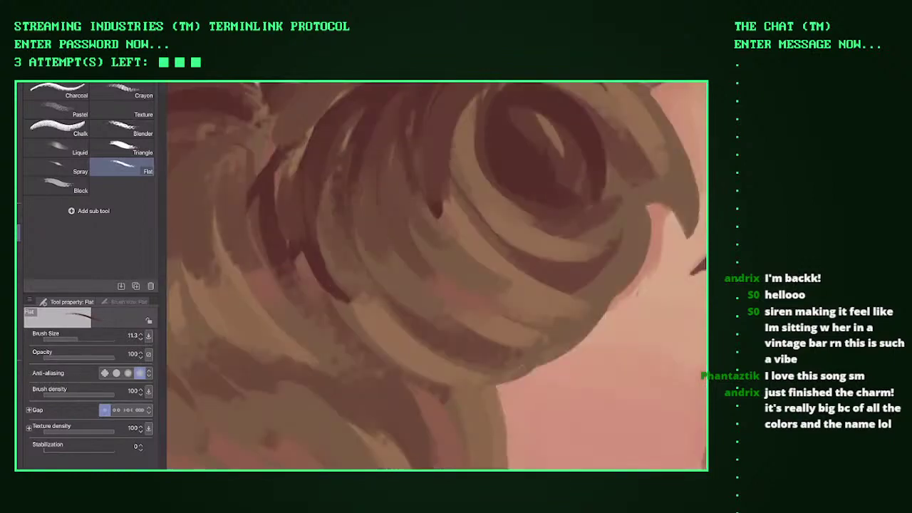
scroll(437, 276, "down", 5)
scroll(436, 276, "down", 2)
scroll(437, 276, "up", 5)
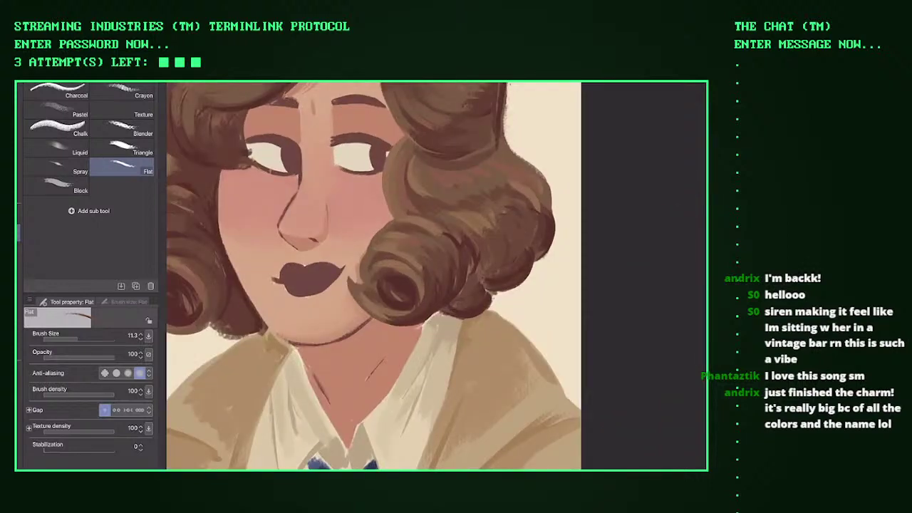
Step: Paint curved strands around the rolled curl on the viewer's right, following the direction of its spiral
scroll(437, 276, "up", 3)
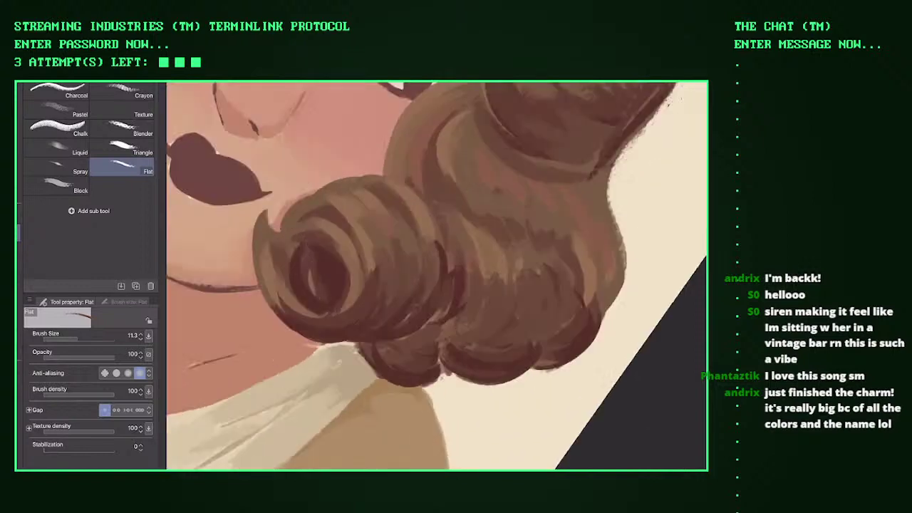
scroll(436, 275, "up", 2)
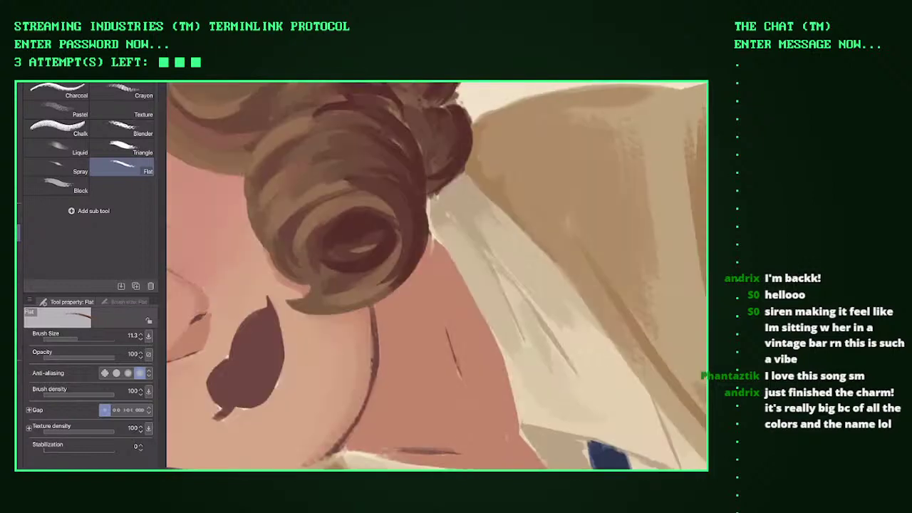
scroll(436, 275, "up", 2)
mouse_move(225, 233)
left_mouse_down()
mouse_move(280, 266)
mouse_move(351, 285)
left_mouse_up()
left_click_drag(253, 296, 348, 312)
left_click_drag(266, 317, 383, 339)
scroll(436, 276, "down", 4)
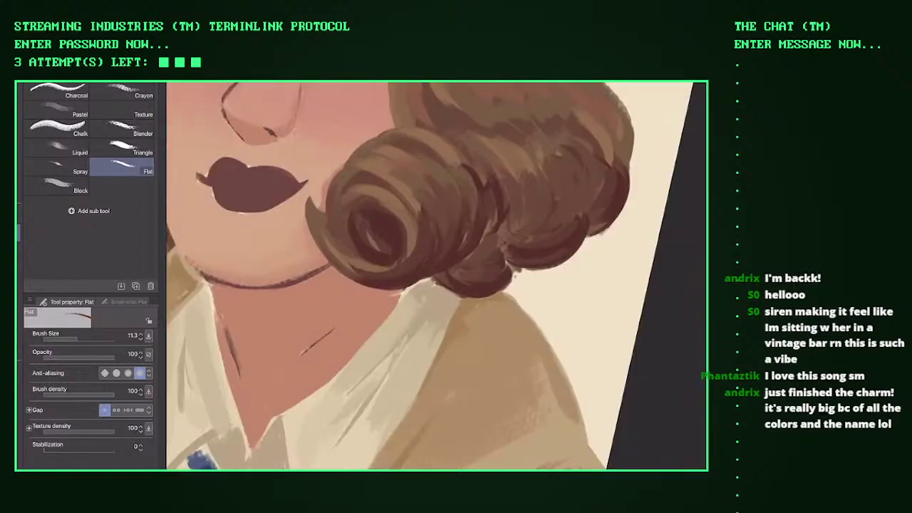
scroll(437, 275, "up", 4)
left_click_drag(383, 258, 466, 190)
left_click_drag(437, 276, 425, 265)
scroll(437, 276, "down", 4)
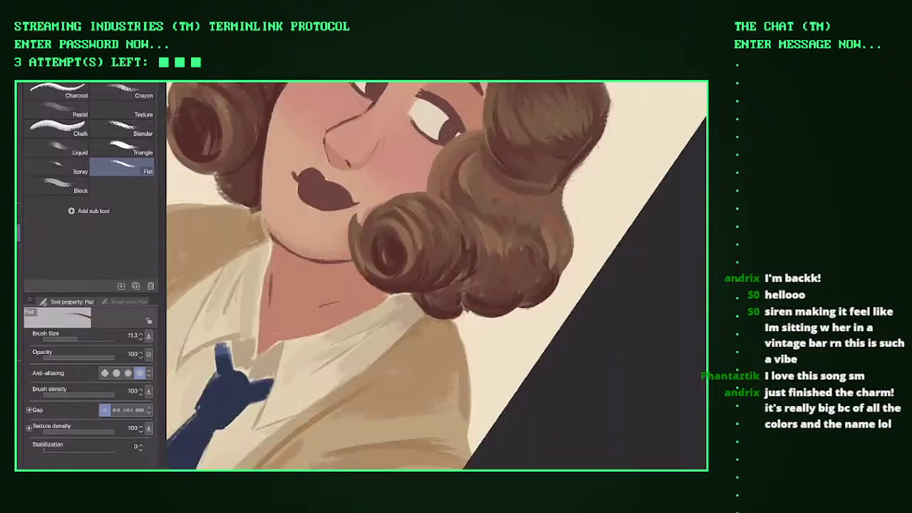
Step: Paint strands through the rolled curl on the viewer's left and the hair joining it beside the cheek
scroll(437, 276, "up", 4)
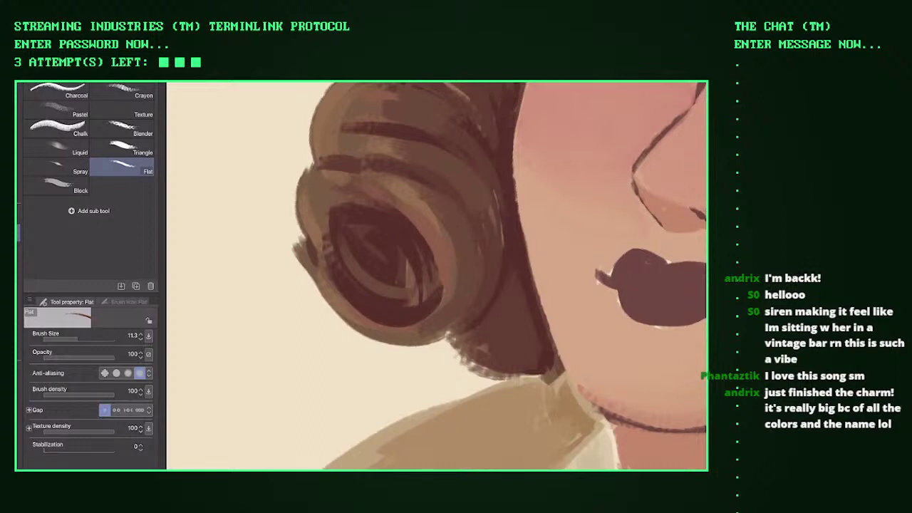
left_click_drag(437, 276, 394, 347)
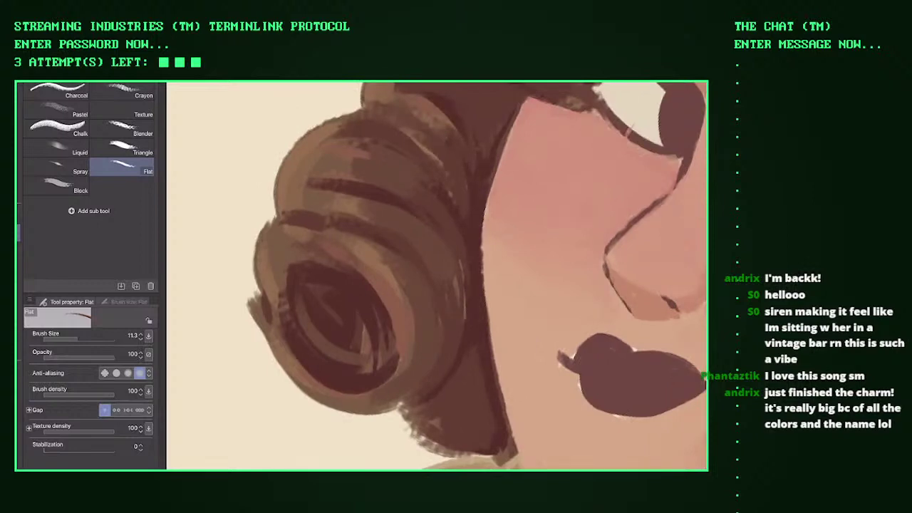
key("asciicircum")
key("asciicircum")
left_click_drag(471, 153, 442, 279)
mouse_move(498, 179)
left_mouse_down()
mouse_move(472, 257)
mouse_move(494, 245)
left_mouse_up()
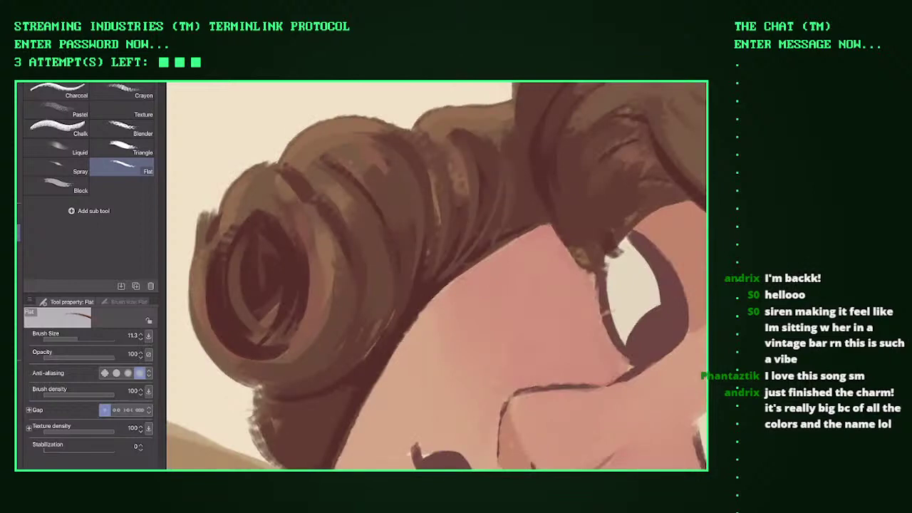
key("ctrl+minus")
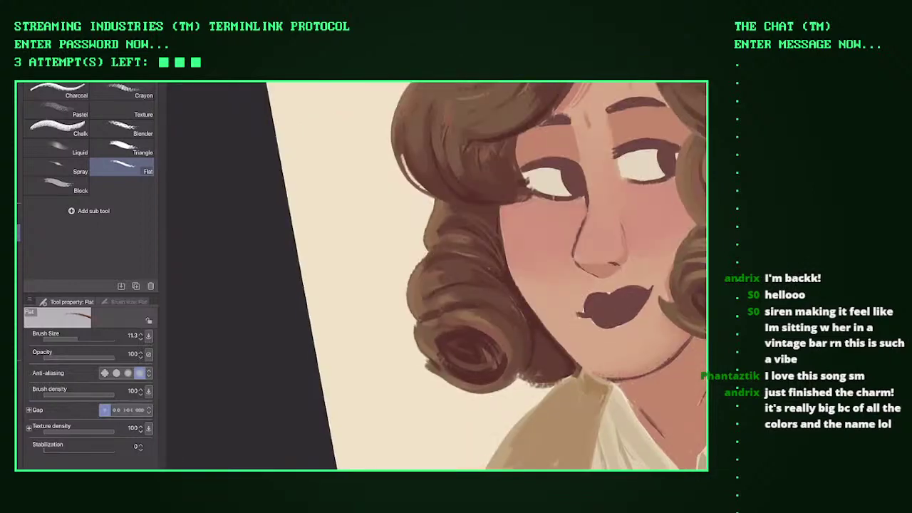
Step: Blend light brown strands into the outer wave beside the eye on the viewer's left
key("ctrl+plus")
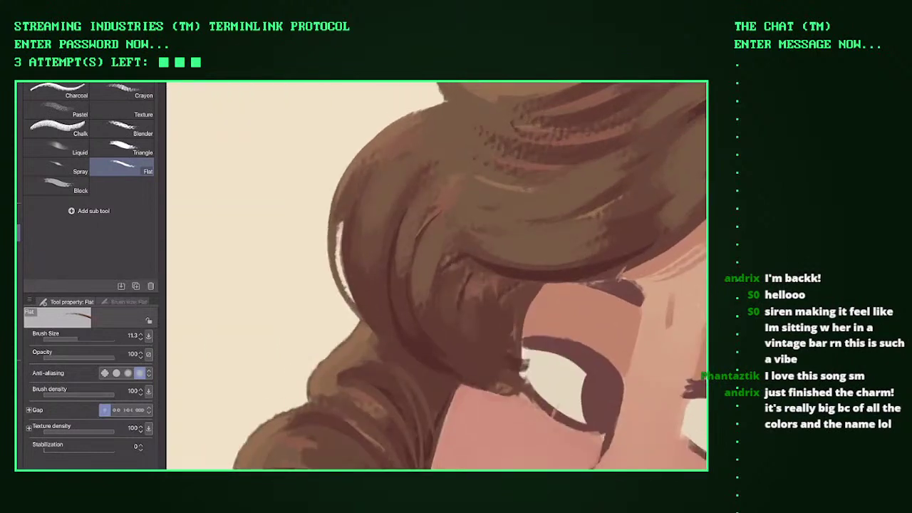
left_click_drag(360, 265, 377, 324)
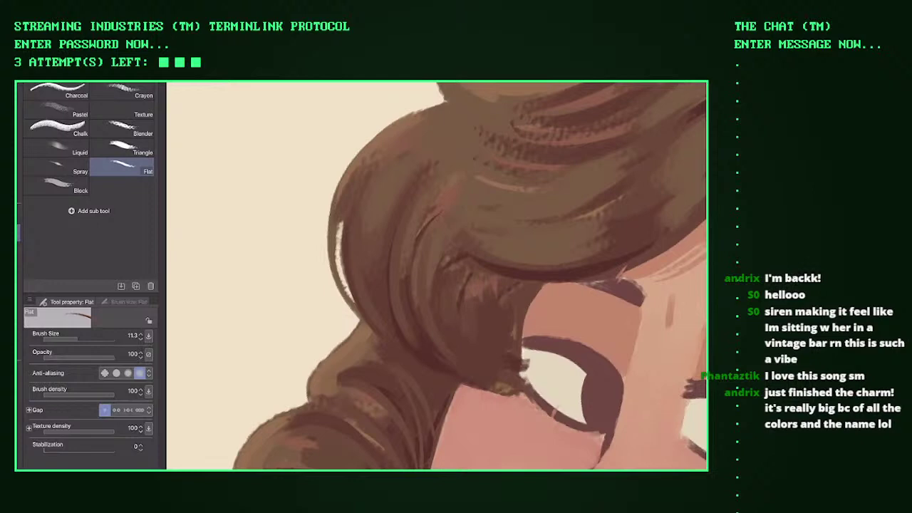
scroll(436, 276, "down", 3)
scroll(436, 276, "up", 3)
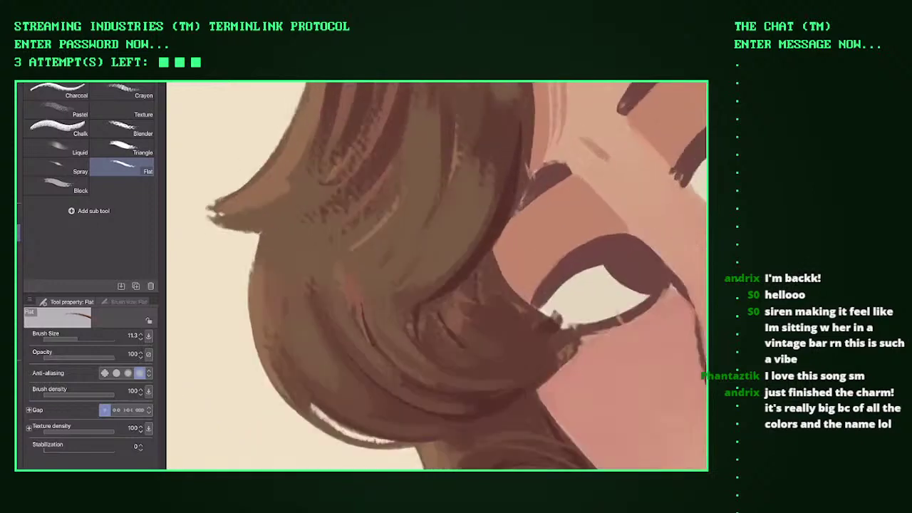
scroll(436, 276, "down", 3)
scroll(436, 276, "up", 3)
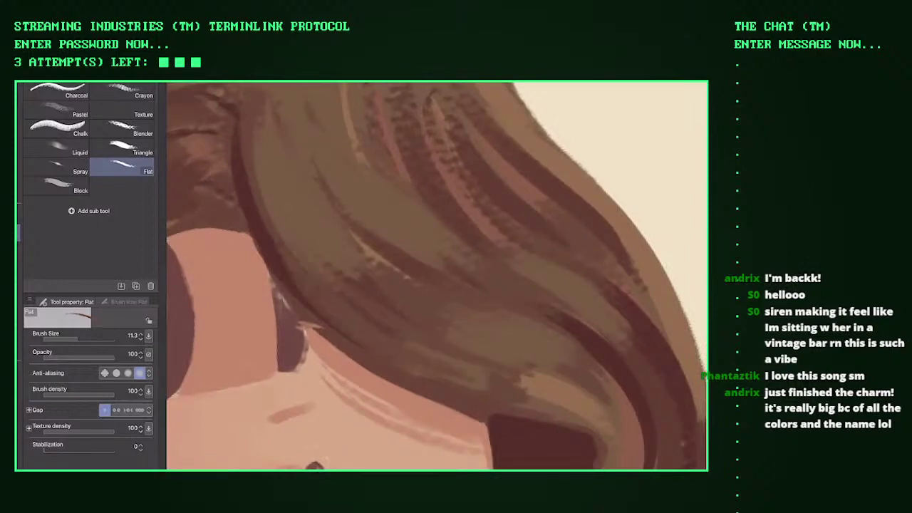
Step: Paint light and dark brown strands in the front hair beside the dark hollow at the parting
scroll(436, 275, "down", 1)
scroll(436, 276, "down", 3)
scroll(436, 276, "up", 4)
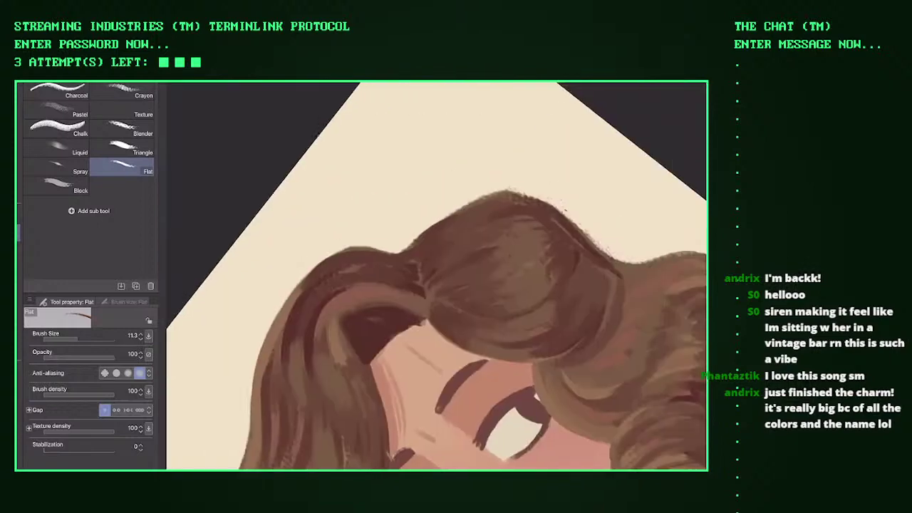
left_click_drag(365, 236, 422, 372)
left_click_drag(396, 258, 425, 335)
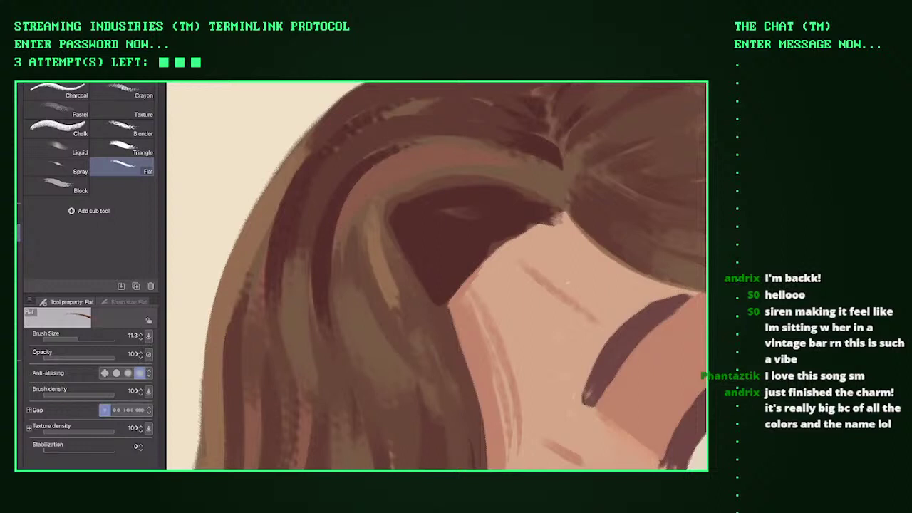
left_click_drag(365, 212, 369, 317)
left_click_drag(371, 242, 388, 306)
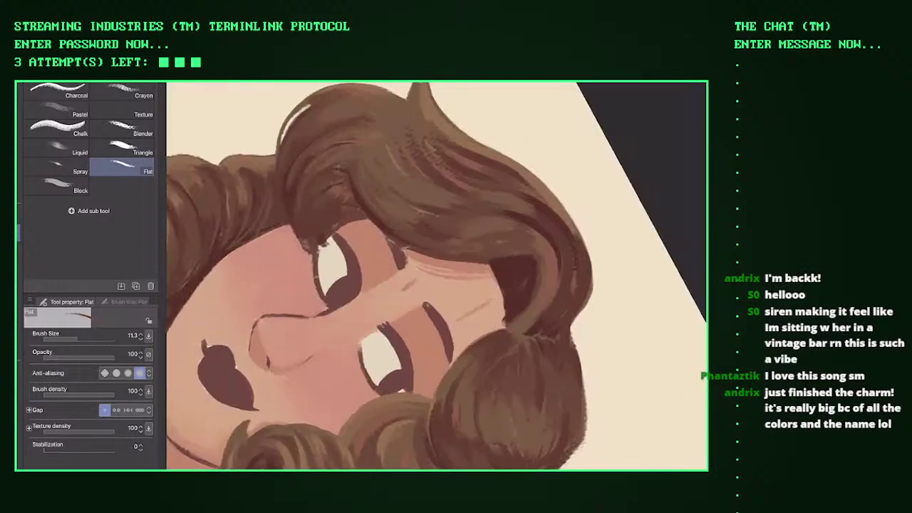
Step: Add strands to the swept front hair and the waves framing the forehead
left_click_drag(396, 186, 404, 189)
mouse_move(378, 132)
left_mouse_down()
mouse_move(399, 167)
mouse_move(438, 143)
mouse_move(470, 161)
left_mouse_up()
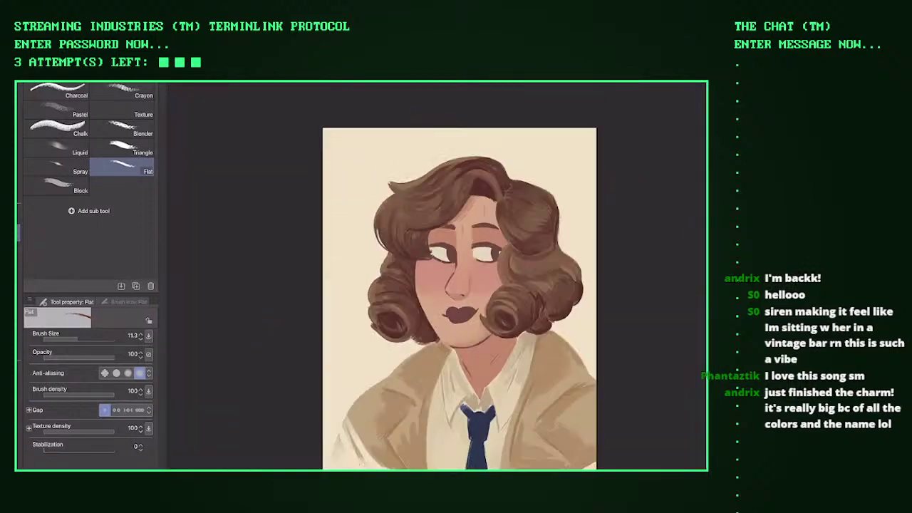
key("ctrl+0")
left_click_drag(424, 222, 419, 249)
mouse_move(445, 246)
left_mouse_down()
mouse_move(461, 255)
mouse_move(485, 247)
left_mouse_up()
left_click_drag(505, 215, 515, 238)
mouse_move(513, 235)
left_mouse_down()
mouse_move(521, 221)
mouse_move(543, 229)
left_mouse_up()
key("ctrl+0")
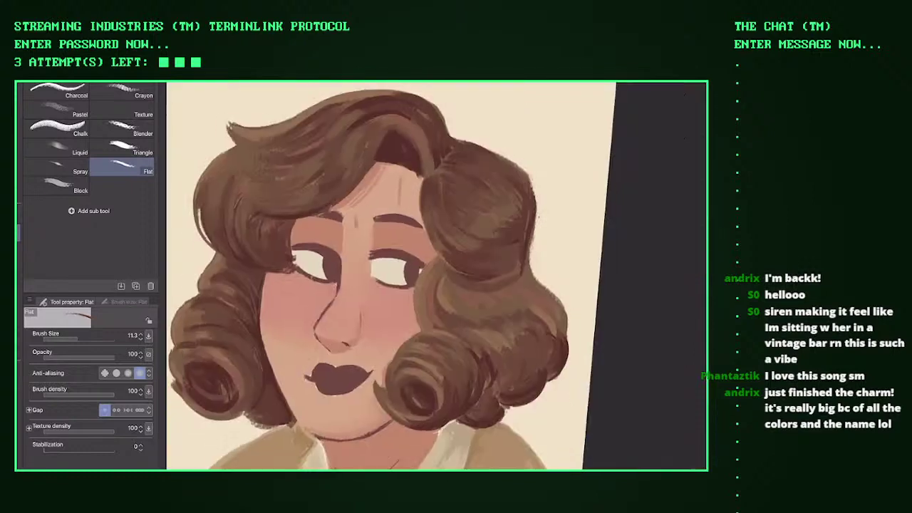
Step: Paint long, curved light brown strands along the body of the rolled curl on the viewer's left
scroll(399, 278, "up", 5)
scroll(436, 275, "up", 3)
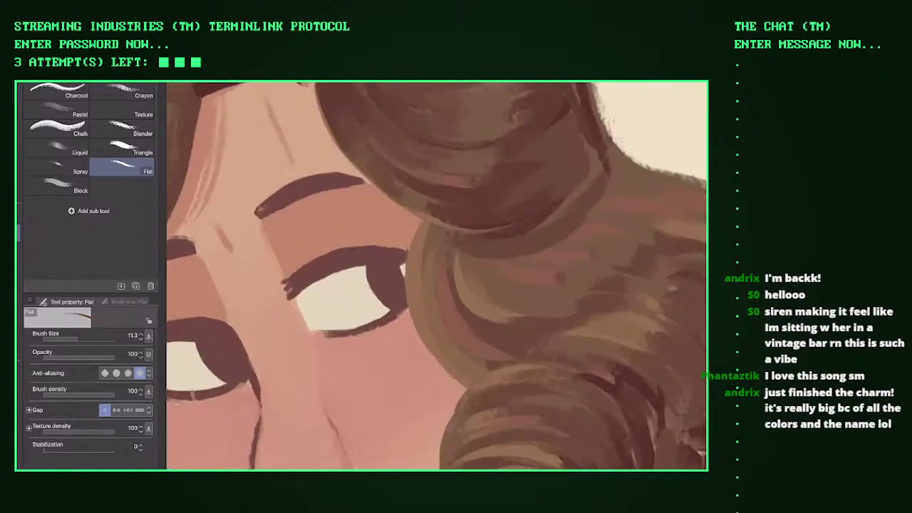
scroll(436, 275, "down", 3)
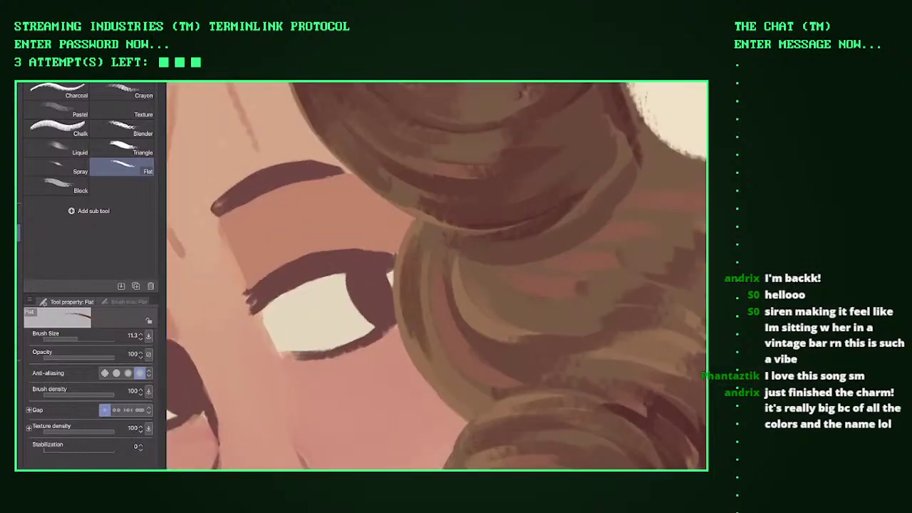
key("ctrl+0")
scroll(389, 288, "up", 5)
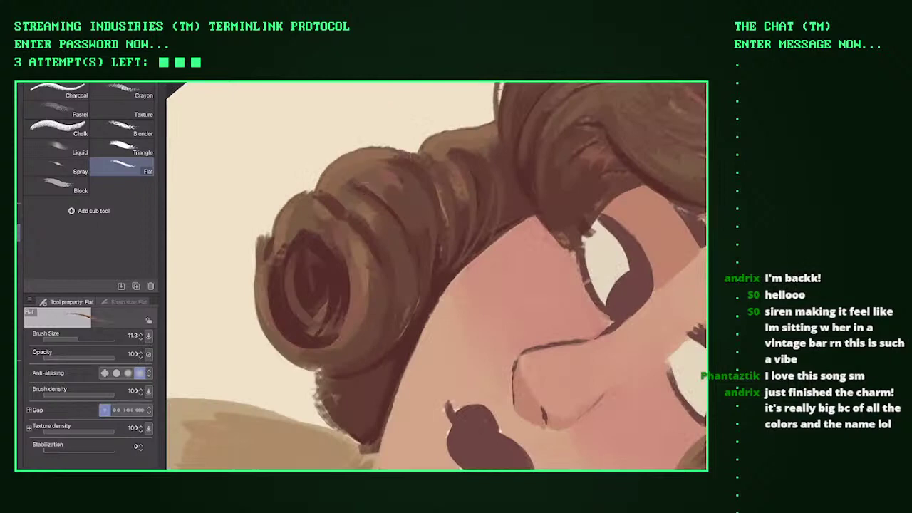
scroll(362, 139, "up", 1)
mouse_move(396, 162)
left_mouse_down()
mouse_move(436, 252)
mouse_move(436, 307)
left_mouse_up()
left_click_drag(438, 177, 462, 265)
left_click_drag(374, 215, 391, 230)
left_click_drag(388, 230, 413, 328)
scroll(436, 275, "down", 6)
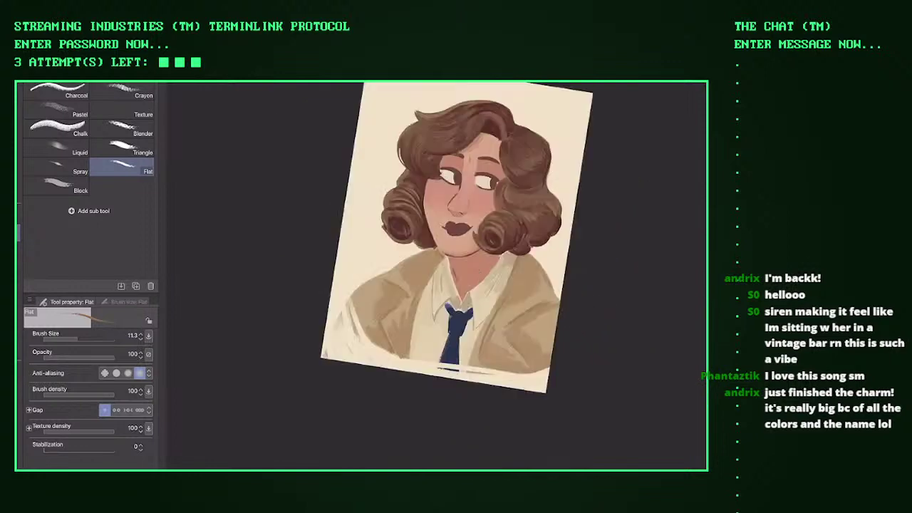
Step: Add further curved strands nearer the opening of the rolled curl on the viewer's left
scroll(570, 244, "up", 6)
left_click_drag(371, 250, 397, 272)
mouse_move(408, 312)
left_mouse_down()
mouse_move(422, 260)
mouse_move(470, 285)
mouse_move(484, 278)
left_mouse_up()
left_click_drag(385, 93, 366, 314)
Step: Sample the curl's dark brown and try lighter reddish variants, H 13, S 45, V 58 and H 13, S 51, V 66
left_click(257, 160, "alt")
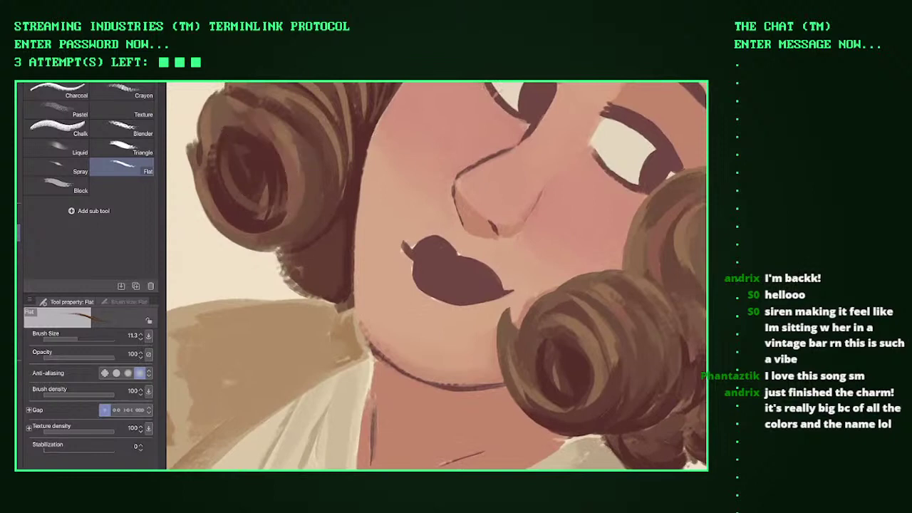
key("F7")
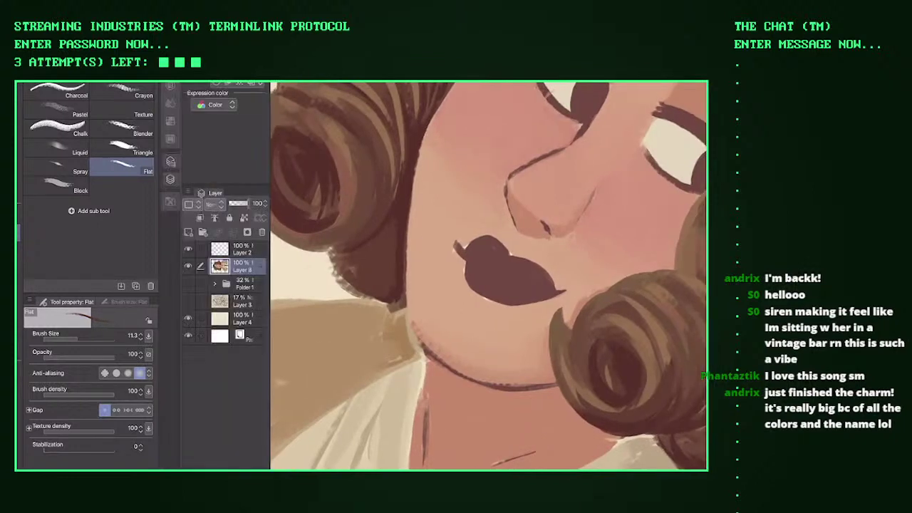
key("F7")
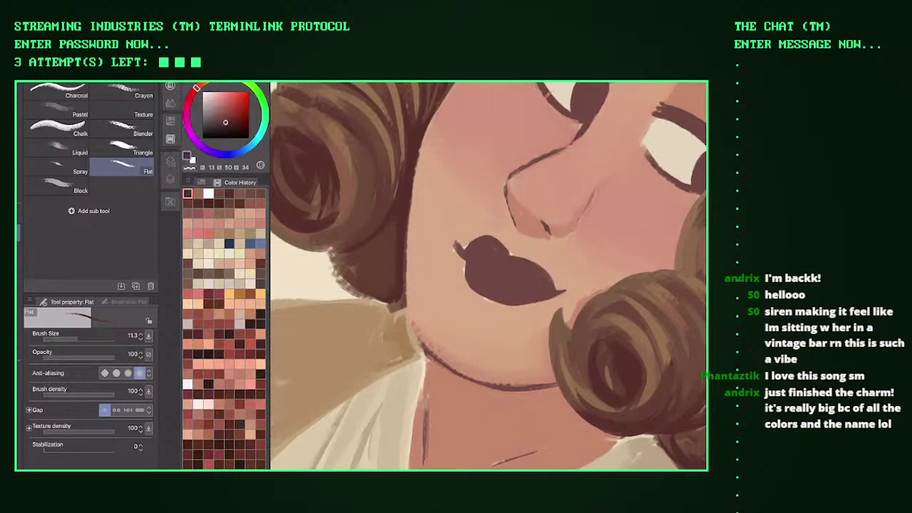
left_click(223, 109)
left_click(223, 111)
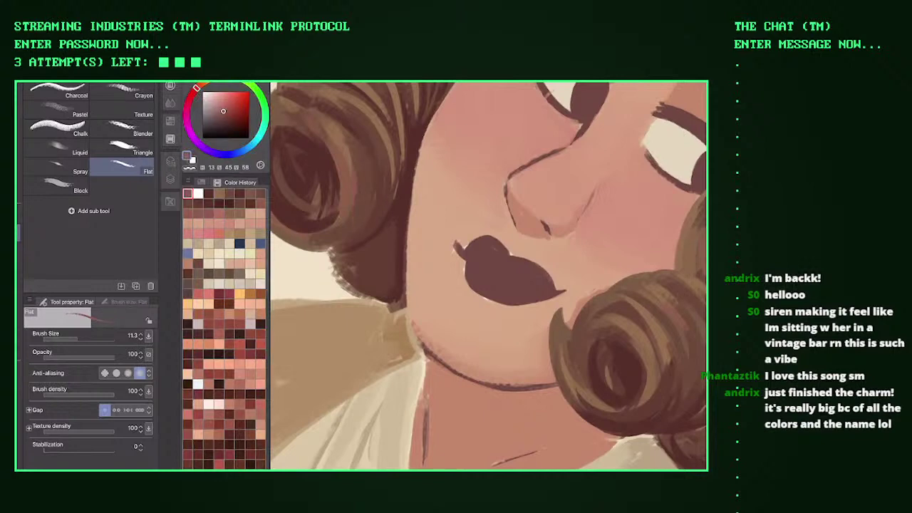
left_click_drag(509, 271, 559, 339)
left_click(225, 106)
left_click_drag(344, 182, 360, 232)
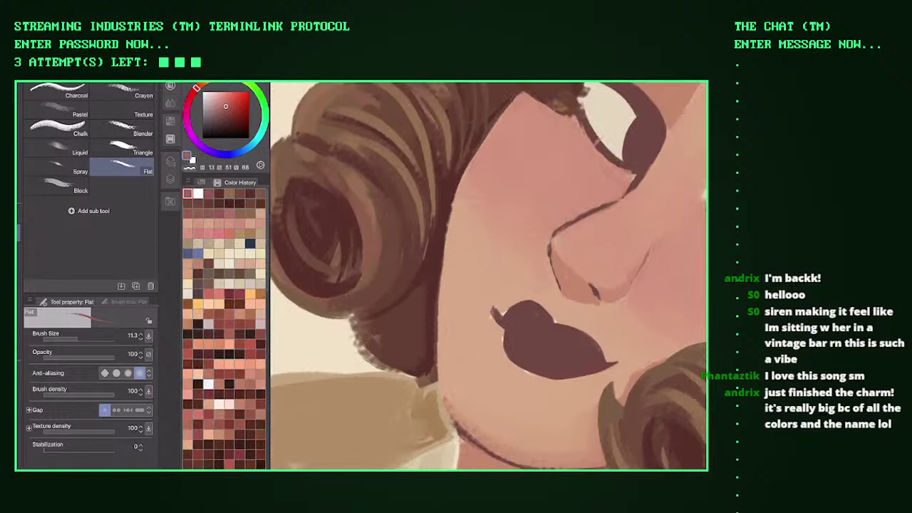
Step: Set the brush colour to H 19, S 57, V 50 and paint reddish-brown strands into the waves on the viewer's right
left_click(227, 116)
mouse_move(343, 174)
left_mouse_down()
mouse_move(353, 221)
mouse_move(377, 245)
left_mouse_up()
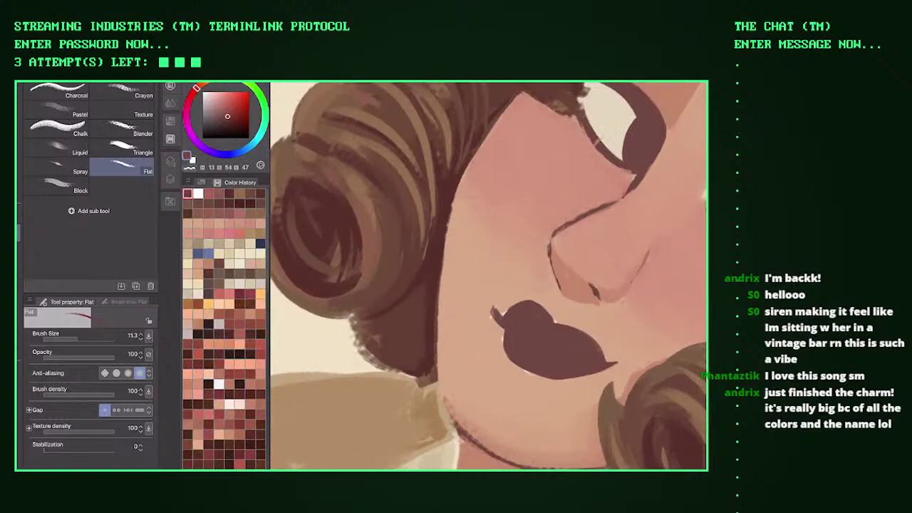
left_click_drag(228, 116, 229, 115)
left_click_drag(196, 87, 200, 85)
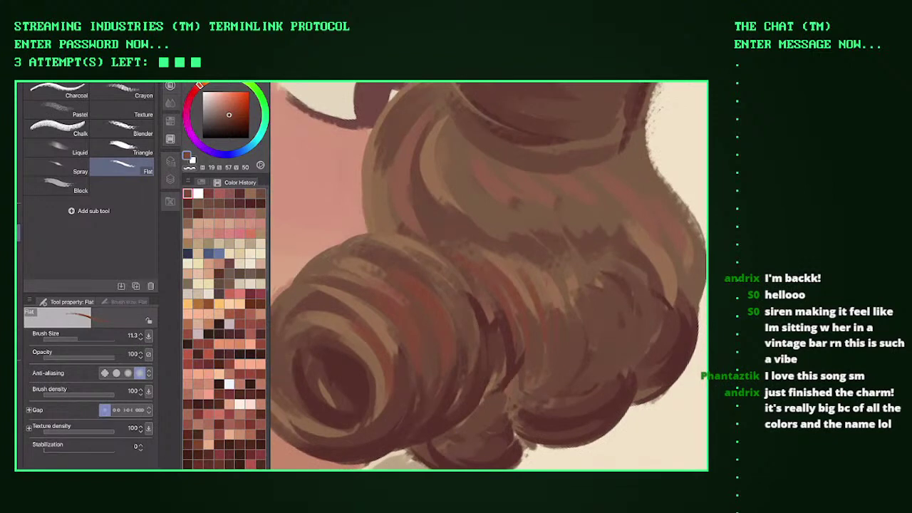
mouse_move(399, 142)
left_mouse_down()
mouse_move(435, 256)
mouse_move(420, 235)
mouse_move(429, 244)
left_mouse_up()
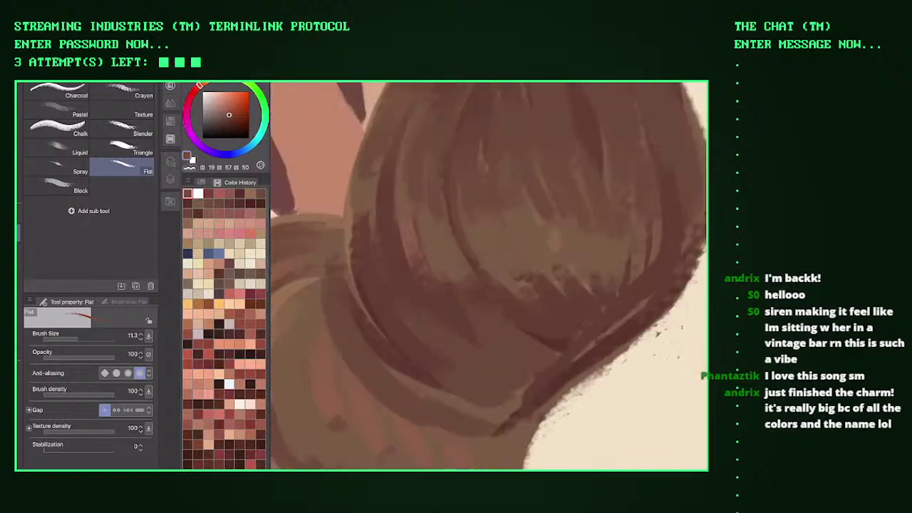
left_click_drag(392, 281, 389, 308)
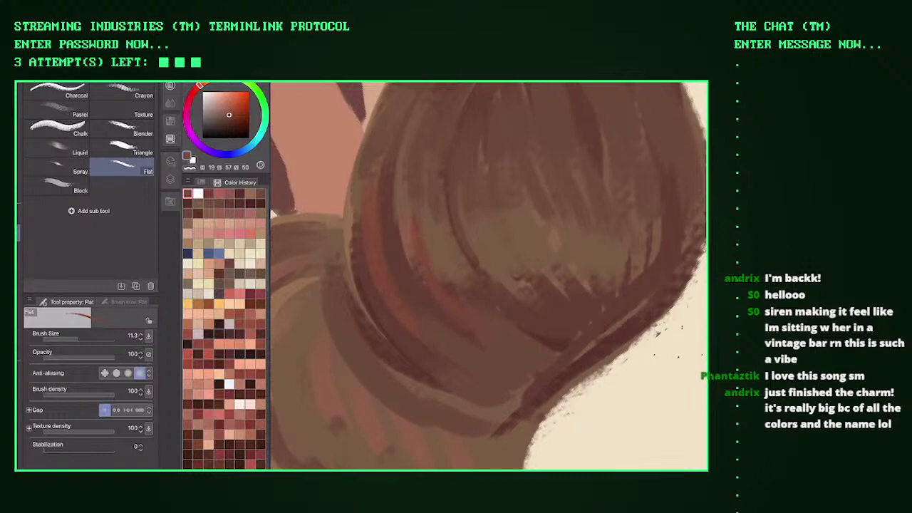
Step: Paint more reddish-brown strands across the large upper wave on the viewer's right and into the roots beside the parting
left_click_drag(538, 294, 570, 291)
scroll(488, 276, "down", 5)
scroll(488, 275, "up", 5)
left_click_drag(444, 187, 482, 281)
left_click_drag(476, 209, 504, 265)
left_click_drag(505, 171, 524, 235)
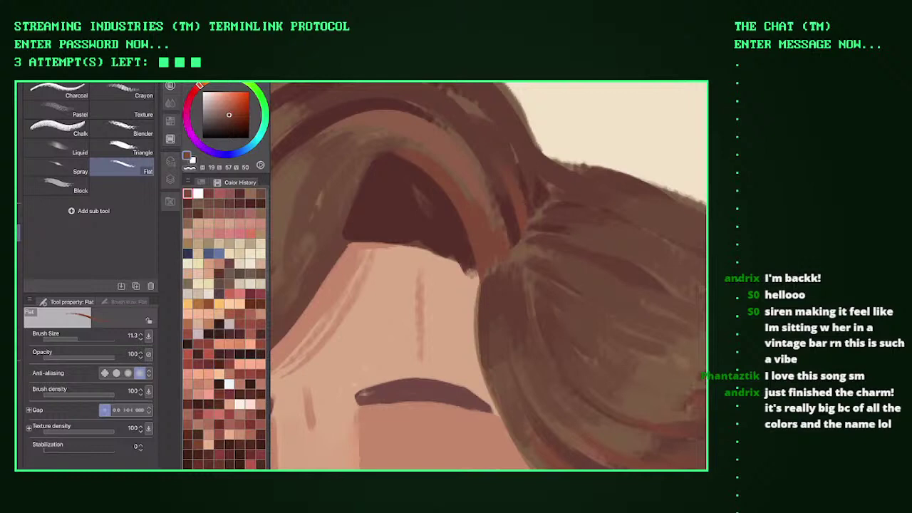
scroll(441, 278, "down", 5)
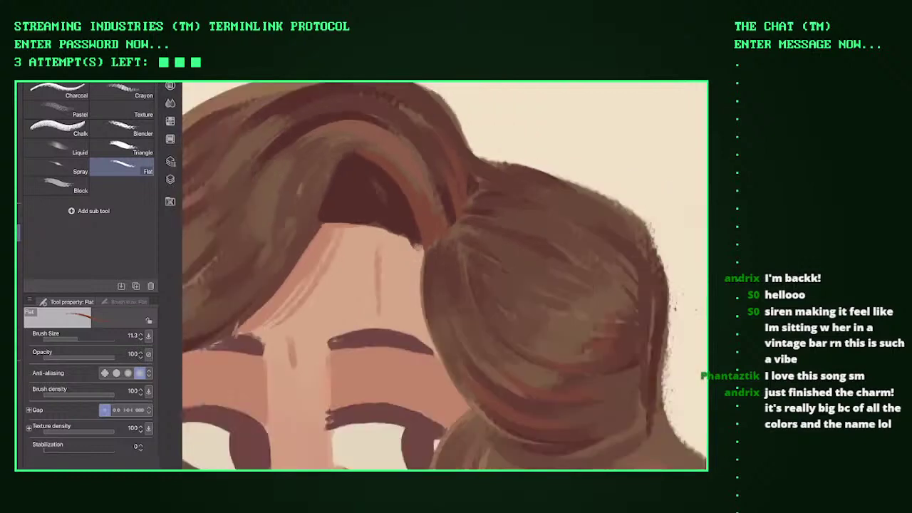
scroll(442, 278, "down", 5)
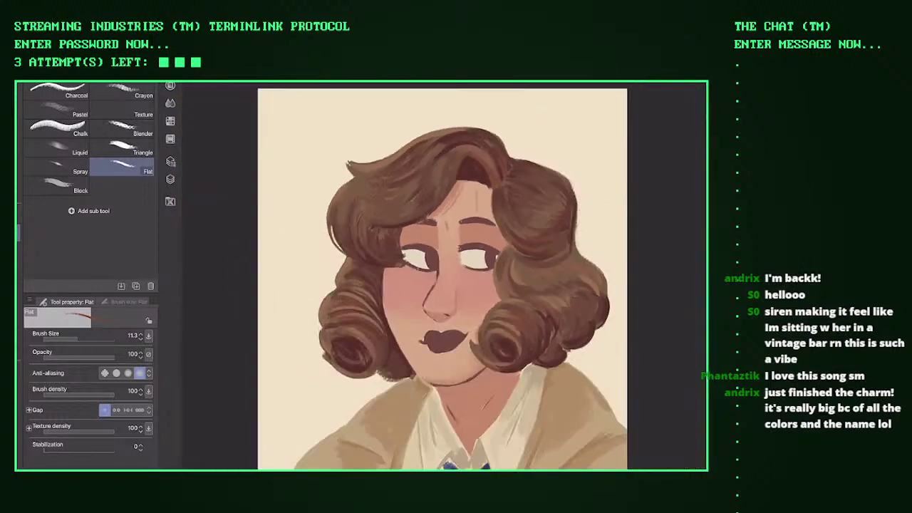
Step: Paint long reddish-brown strands through the swept front section above the forehead and along the crown on the viewer's left
scroll(442, 278, "up", 5)
left_click_drag(285, 245, 278, 316)
left_click_drag(272, 276, 260, 305)
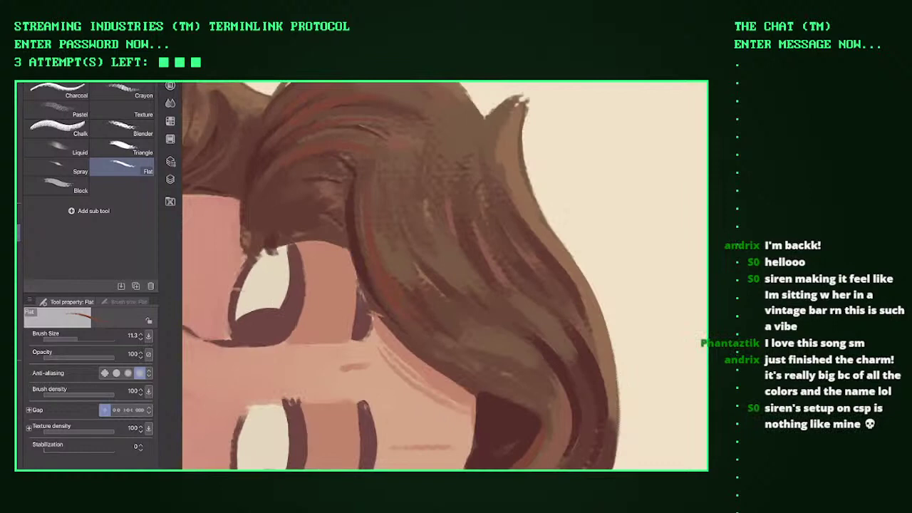
scroll(444, 275, "down", 5)
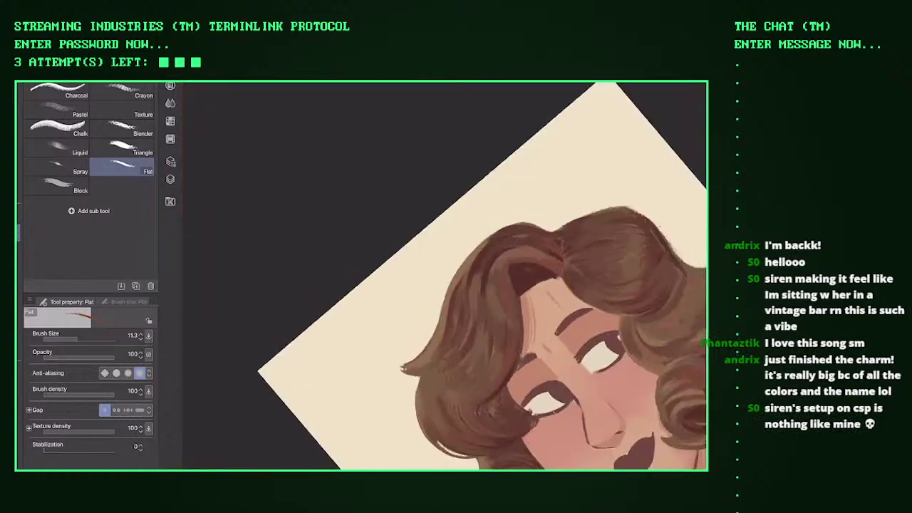
scroll(444, 275, "up", 5)
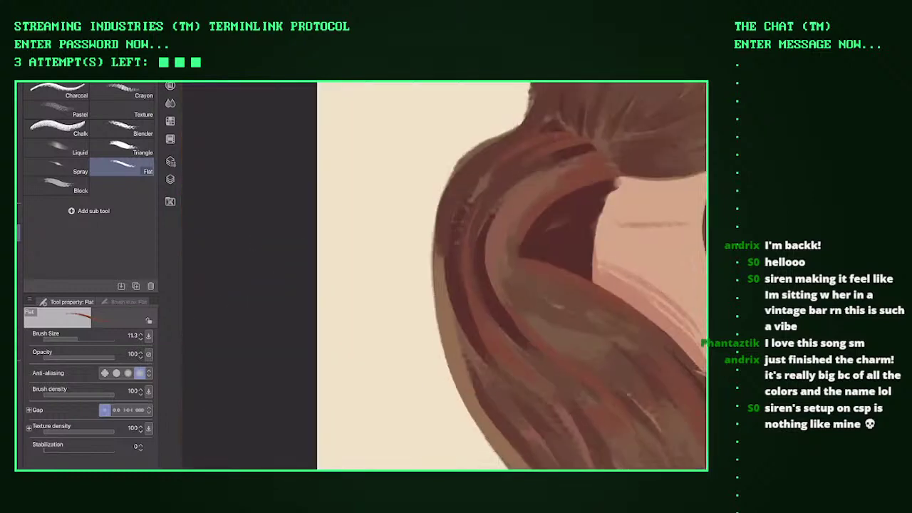
left_click_drag(463, 299, 453, 367)
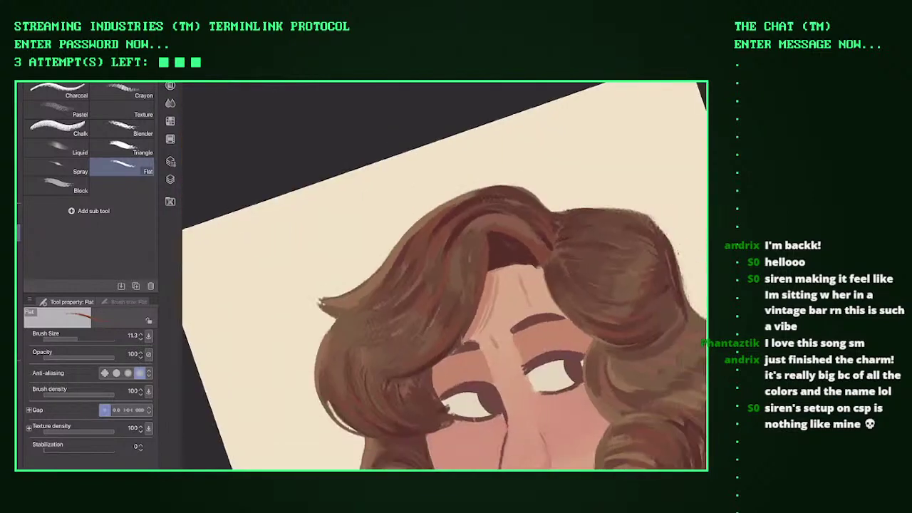
key("e")
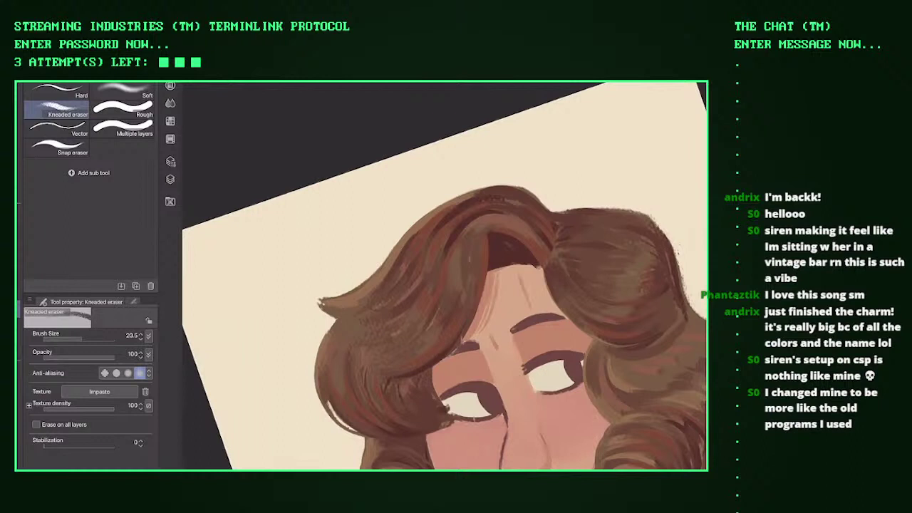
key("ctrl+@")
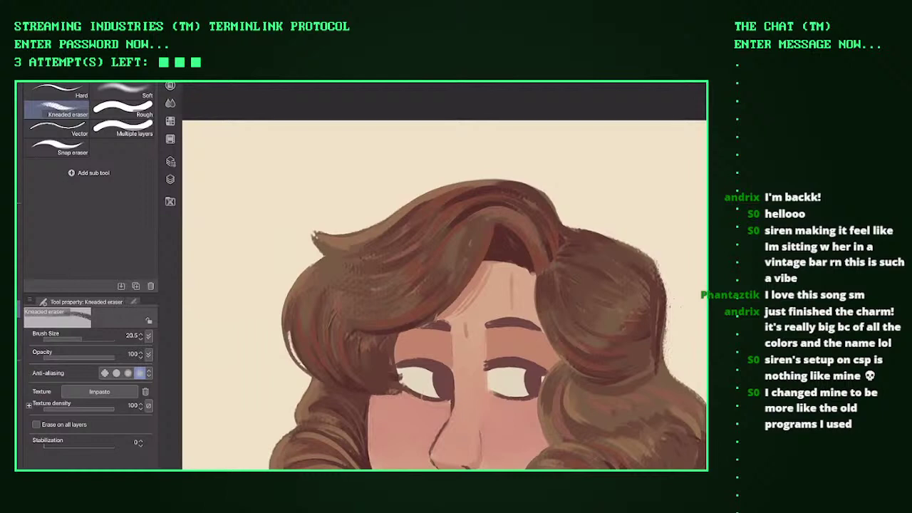
scroll(442, 285, "up", 8)
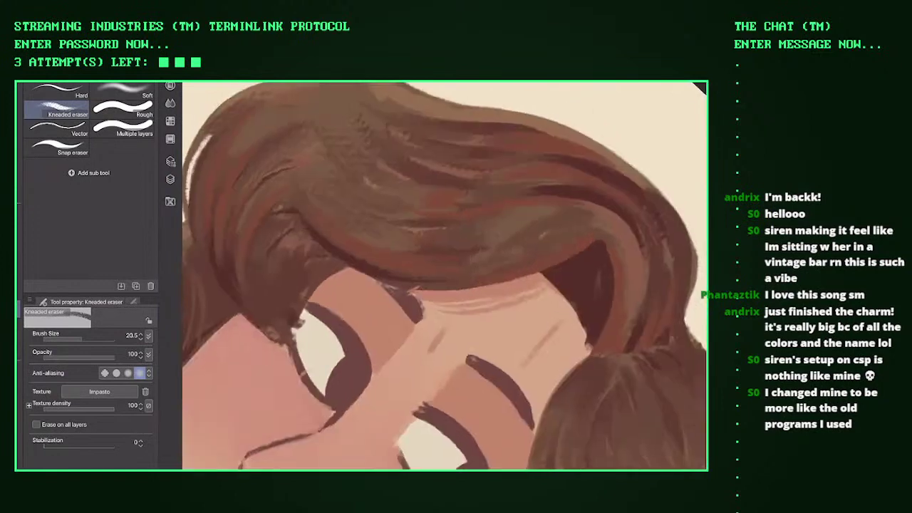
scroll(441, 278, "up", 5)
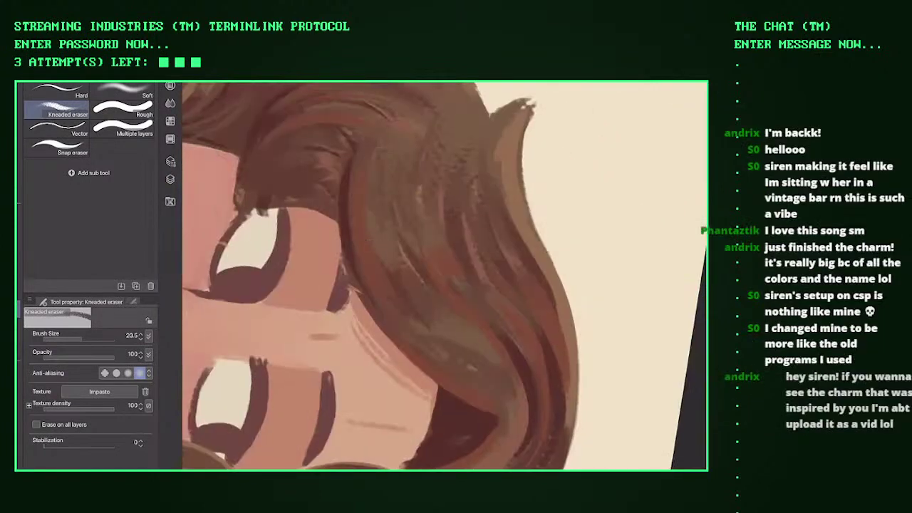
Step: With the Flat brush and a very dark reddish brown, paint curved strokes inside the opening of the rolled curl on the viewer's left
key("b")
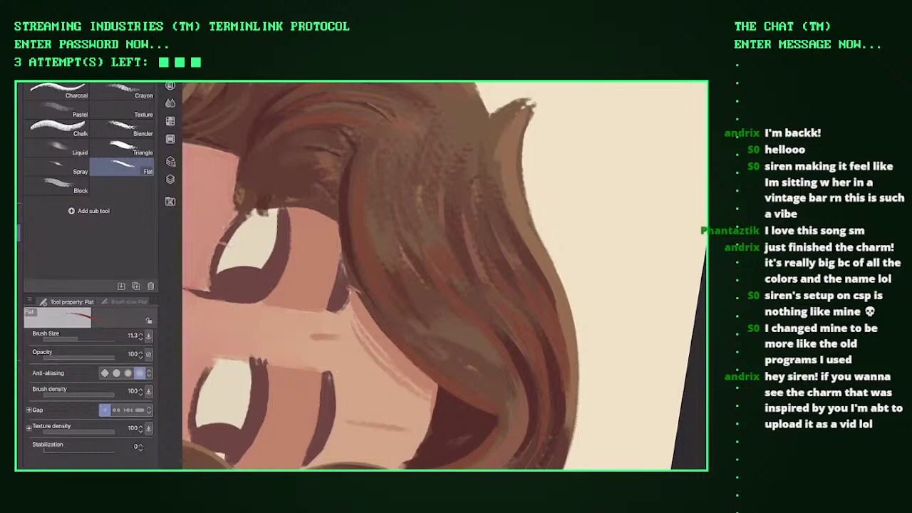
key("ctrl+minus")
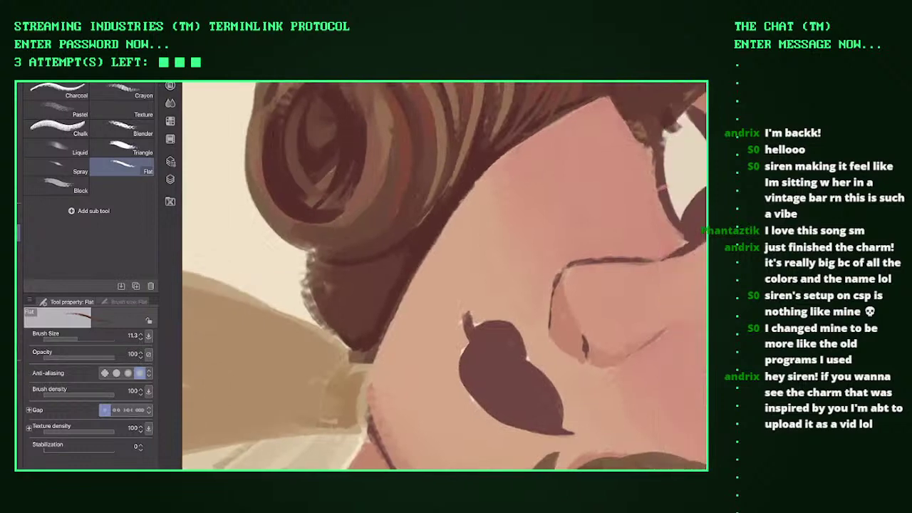
key("F2")
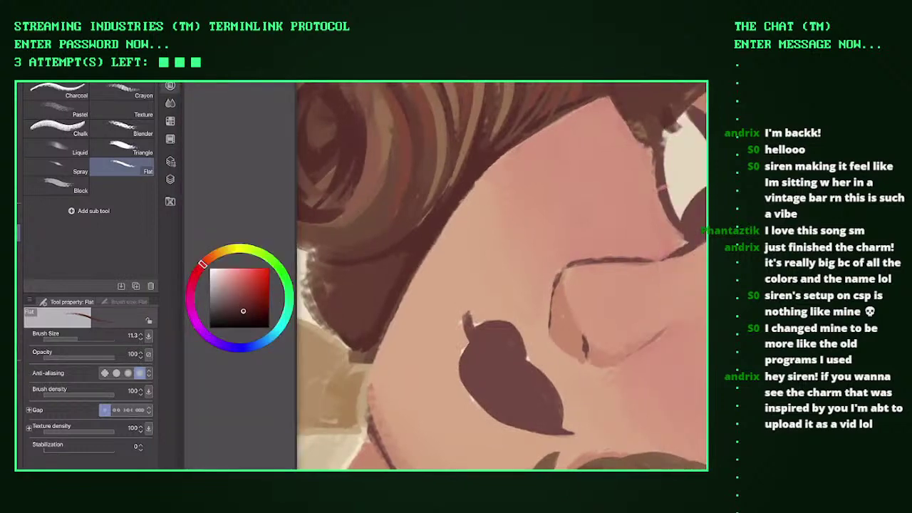
key("F2")
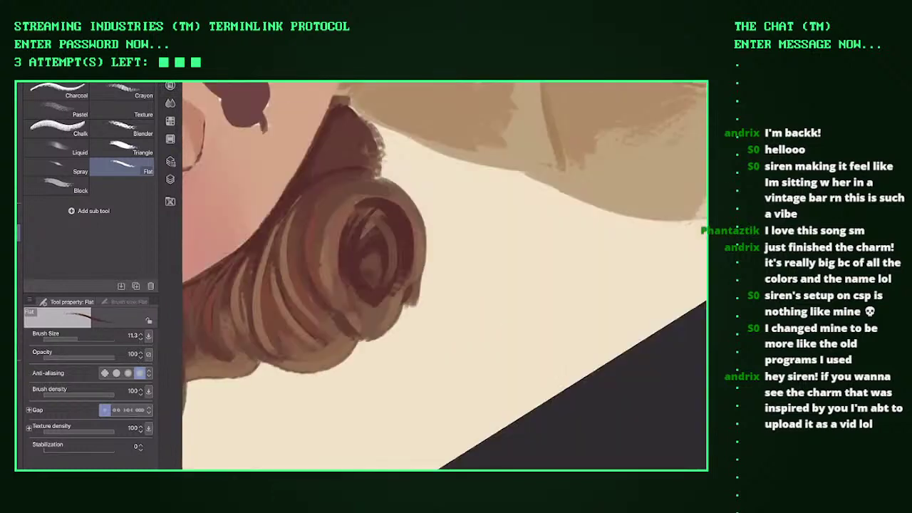
left_click_drag(355, 231, 364, 282)
left_click_drag(366, 250, 372, 285)
mouse_move(360, 234)
left_mouse_down()
mouse_move(383, 284)
mouse_move(391, 271)
left_mouse_up()
mouse_move(372, 218)
left_mouse_down()
mouse_move(396, 263)
mouse_move(386, 283)
left_mouse_up()
left_click_drag(364, 216, 349, 294)
key("h")
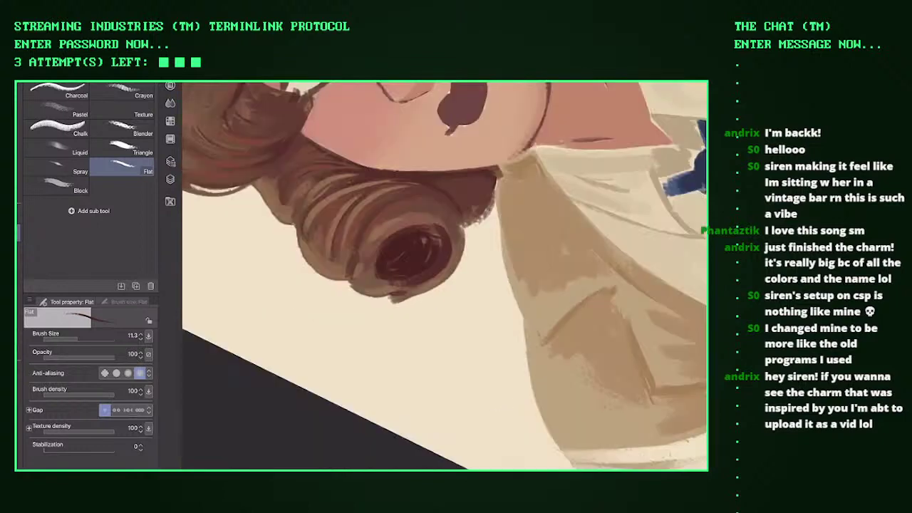
key("h")
Step: Darken the opening of the rolled curl on the viewer's right with curved dark reddish-brown strokes
key("ctrl+0")
scroll(441, 278, "up", 5)
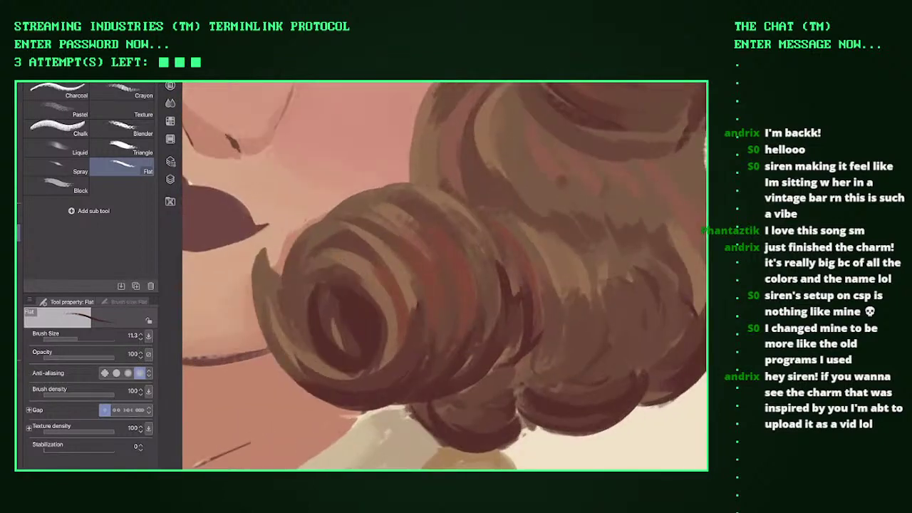
left_click_drag(329, 279, 349, 374)
left_click_drag(335, 296, 359, 353)
mouse_move(360, 289)
left_mouse_down()
mouse_move(383, 365)
mouse_move(388, 332)
left_mouse_up()
key("ctrl+0")
scroll(349, 213, "up", 4)
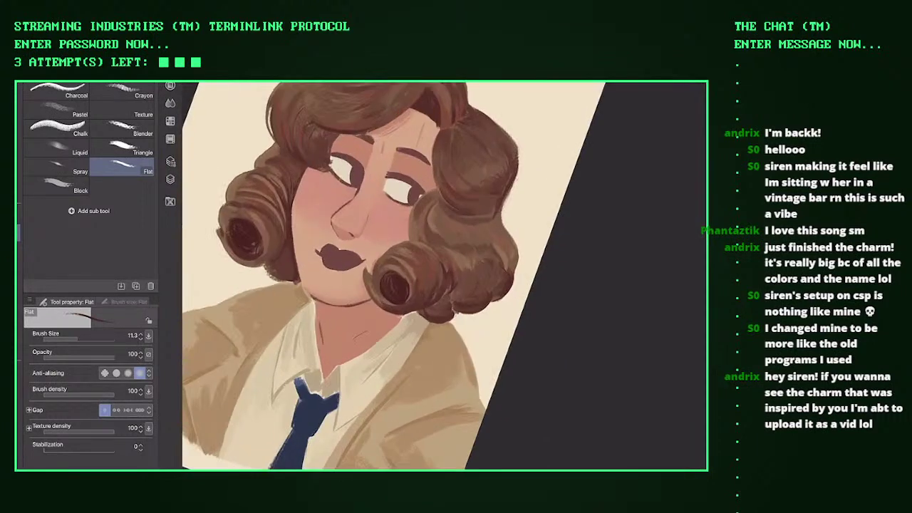
Step: Shade the inner side of the upturned tip beside the mouth on the viewer's right curl with short dark strokes
scroll(395, 285, "up", 3)
left_click_drag(313, 282, 342, 333)
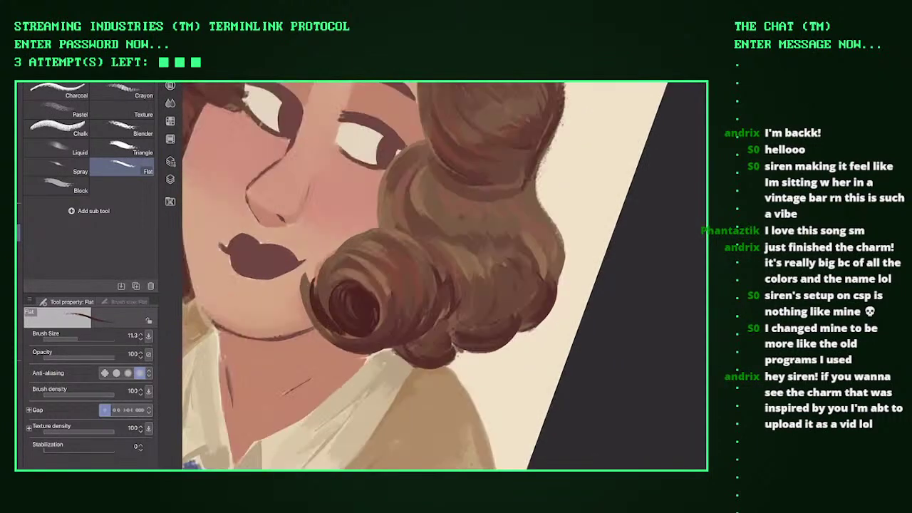
left_click_drag(315, 285, 336, 332)
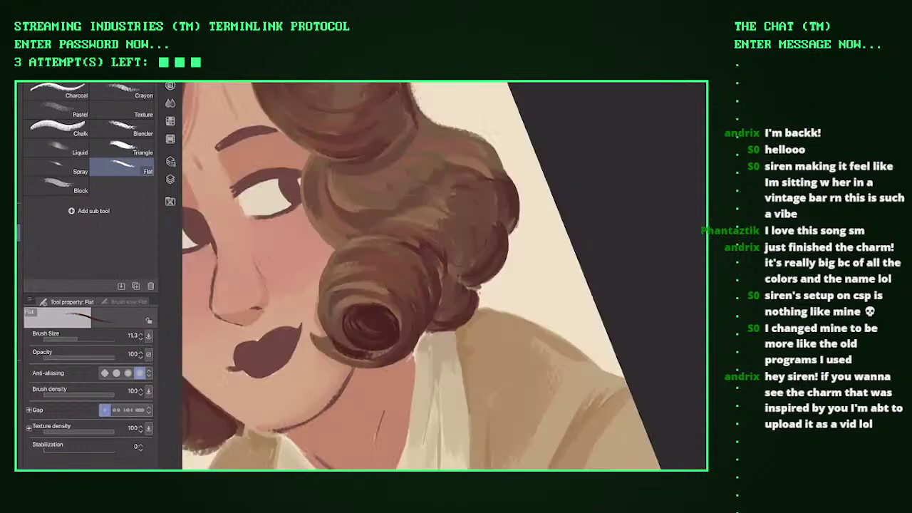
scroll(367, 314, "up", 3)
left_click_drag(313, 265, 295, 331)
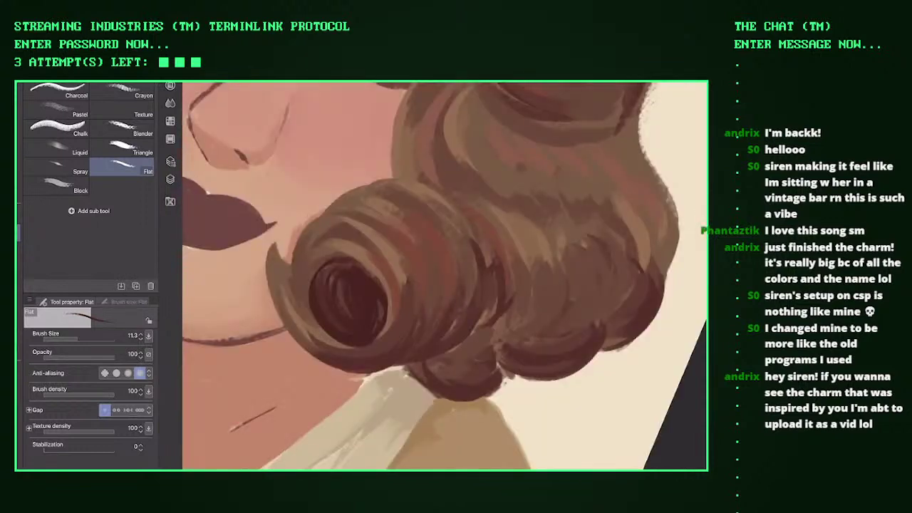
scroll(444, 275, "up", 1)
left_click_drag(285, 280, 300, 339)
left_click_drag(298, 323, 308, 344)
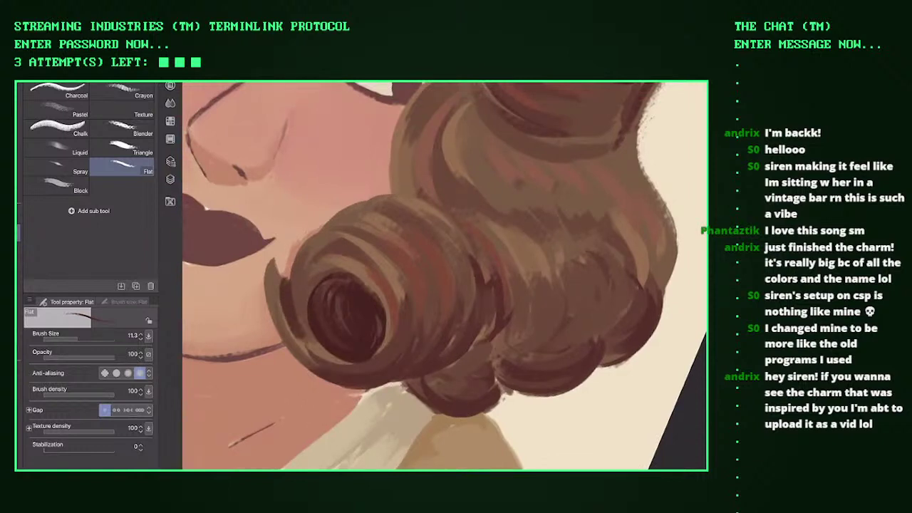
left_click_drag(285, 294, 298, 339)
left_click_drag(288, 287, 305, 338)
left_click_drag(291, 288, 293, 302)
scroll(444, 276, "down", 3)
scroll(389, 253, "up", 3)
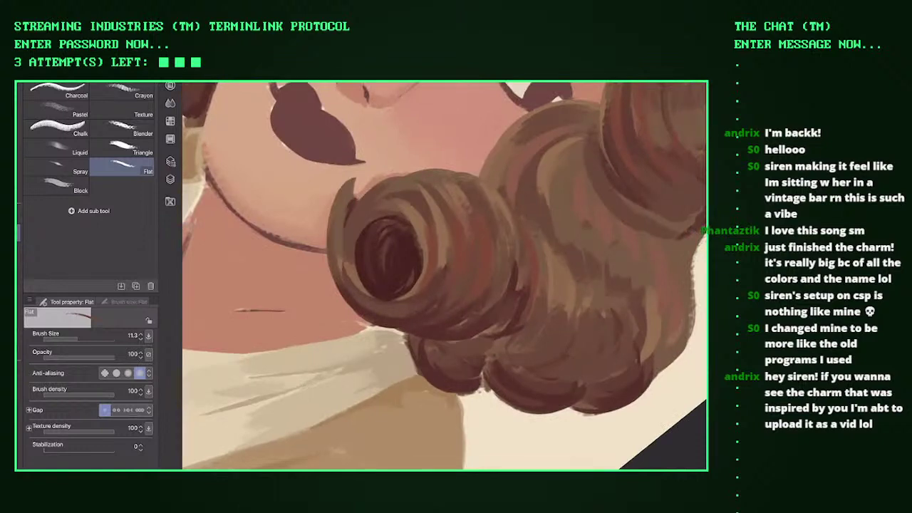
Step: Examine the rolled curl beside the mouth up close and against the whole portrait
key("ctrl+minus")
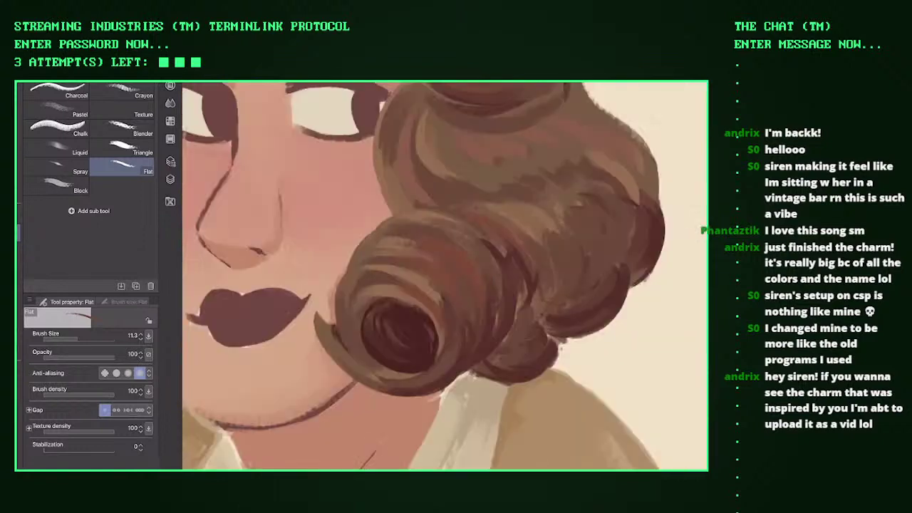
key("ctrl+plus")
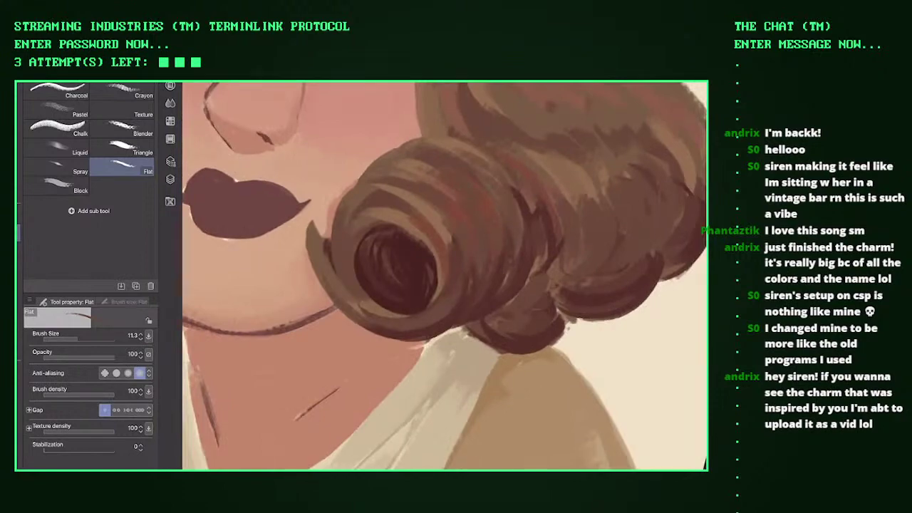
key("ctrl+minus")
key("ctrl+plus")
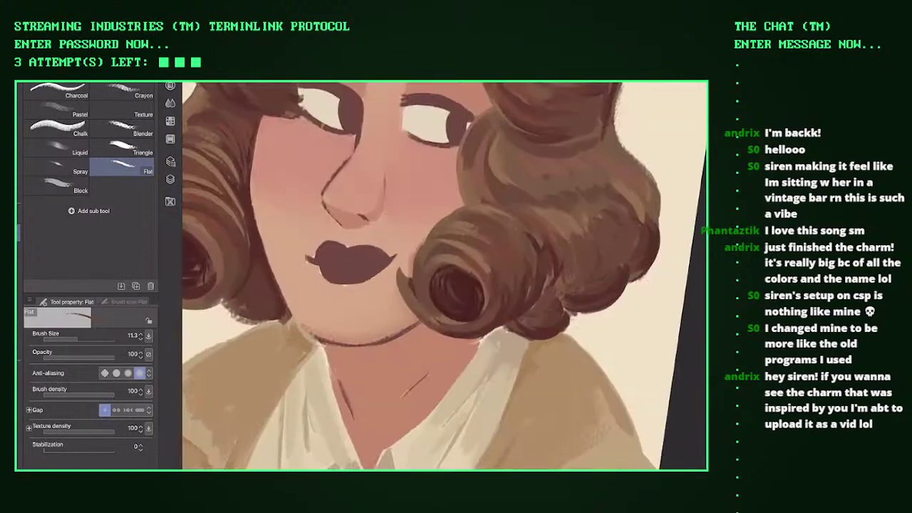
key("ctrl+plus")
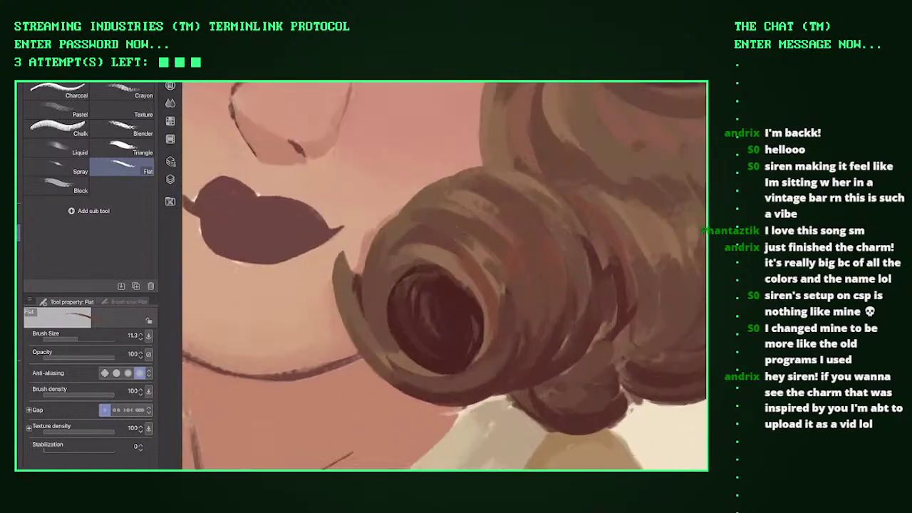
key("ctrl+minus")
key("ctrl+plus")
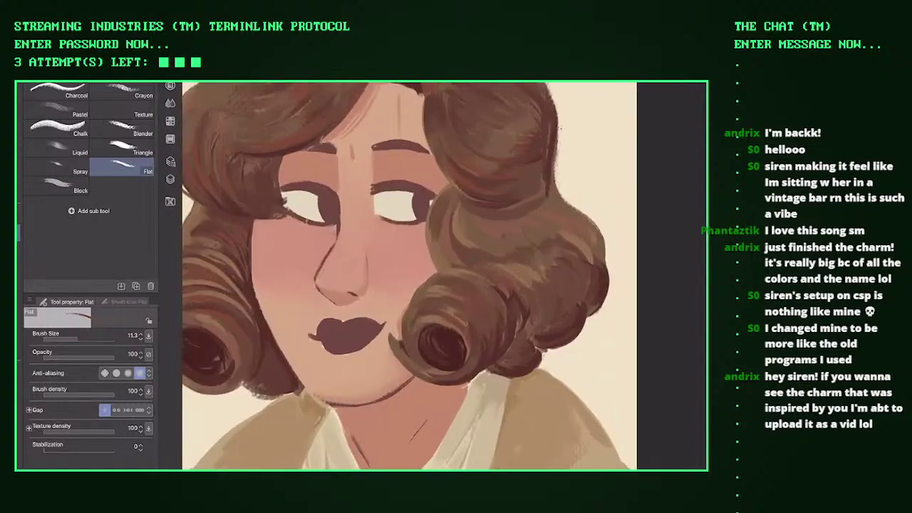
key("ctrl+plus")
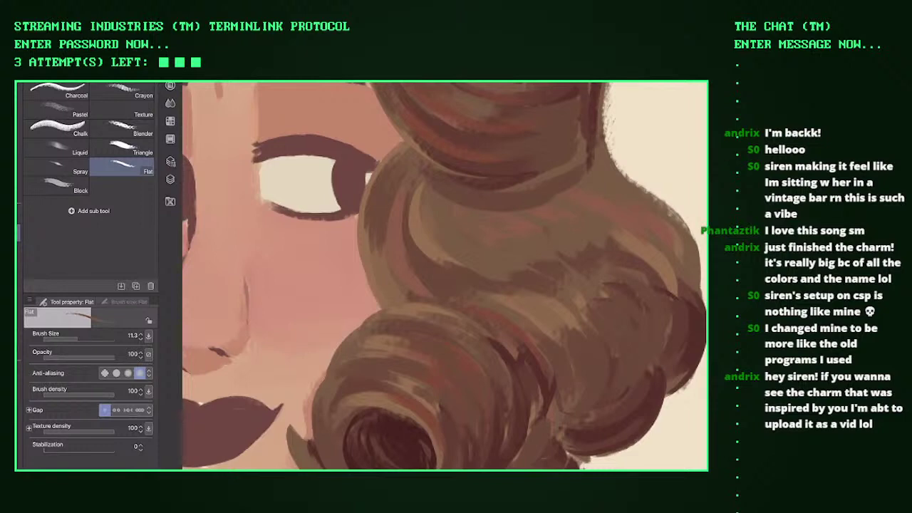
Step: Enlarge the Flat brush to 39.8 and sweep broad brown strokes across the middle wave on the viewer's right
key("ctrl+minus")
key("ctrl+plus")
key("ctrl+plus")
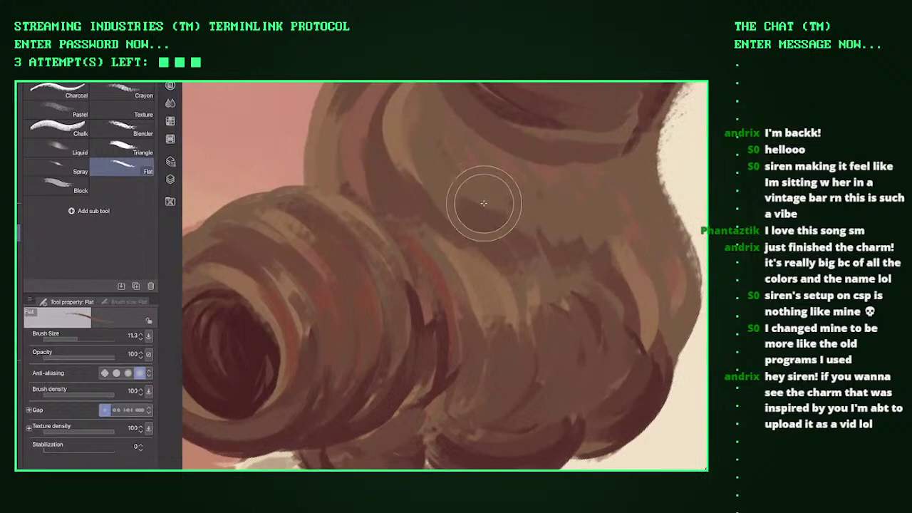
left_click_drag(451, 313, 481, 313)
left_click_drag(442, 199, 484, 198)
key("ctrl+z")
left_click_drag(463, 313, 438, 313)
mouse_move(417, 106)
left_mouse_down()
mouse_move(513, 214)
mouse_move(627, 254)
left_mouse_up()
left_click_drag(619, 200, 673, 292)
key("ctrl+0")
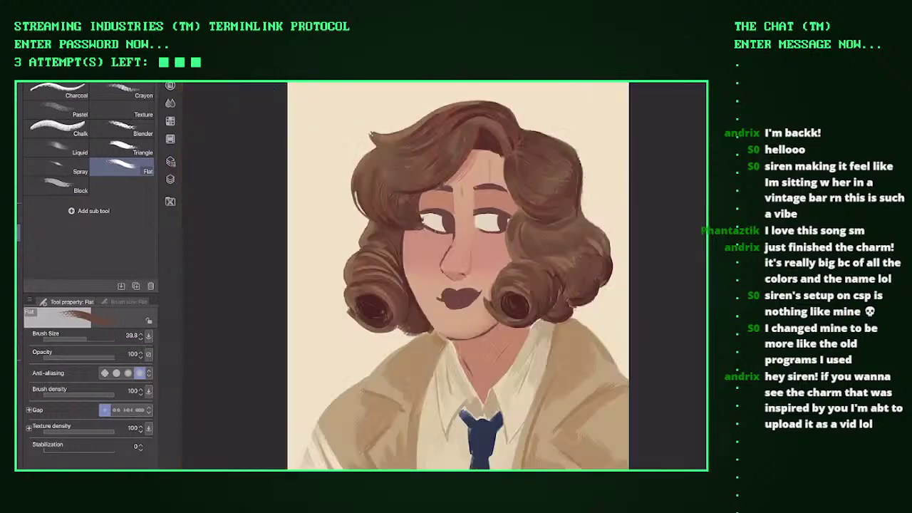
Step: Add broad lighter brown strokes down the lower cluster of curls on the viewer's right
scroll(563, 235, "up", 5)
left_click_drag(578, 278, 563, 325)
left_click_drag(561, 298, 543, 339)
left_click_drag(601, 261, 584, 295)
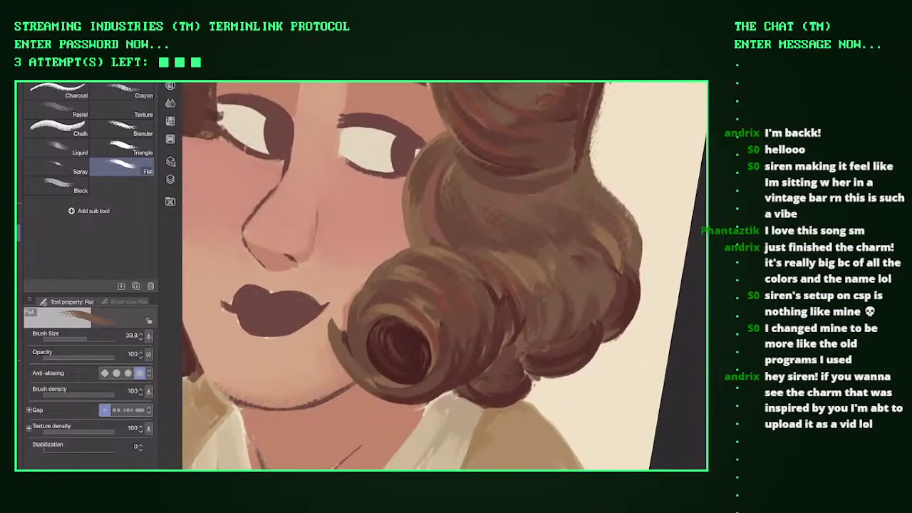
key("ctrl+0")
scroll(456, 271, "up", 4)
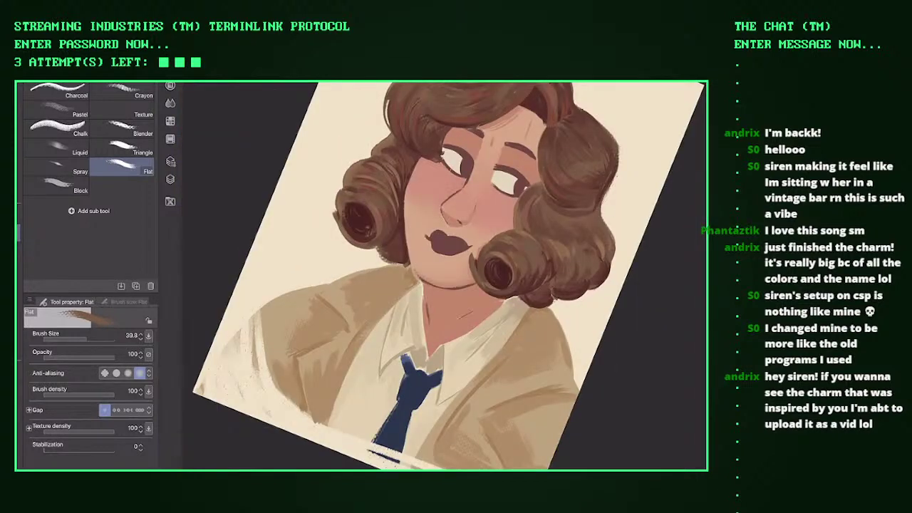
key("ctrl+0")
scroll(456, 271, "up", 4)
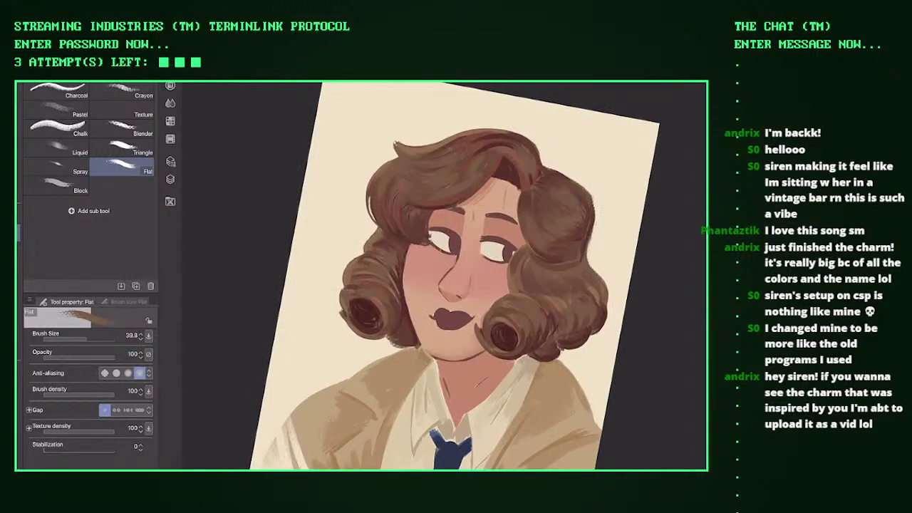
scroll(444, 276, "down", 2)
scroll(444, 276, "up", 6)
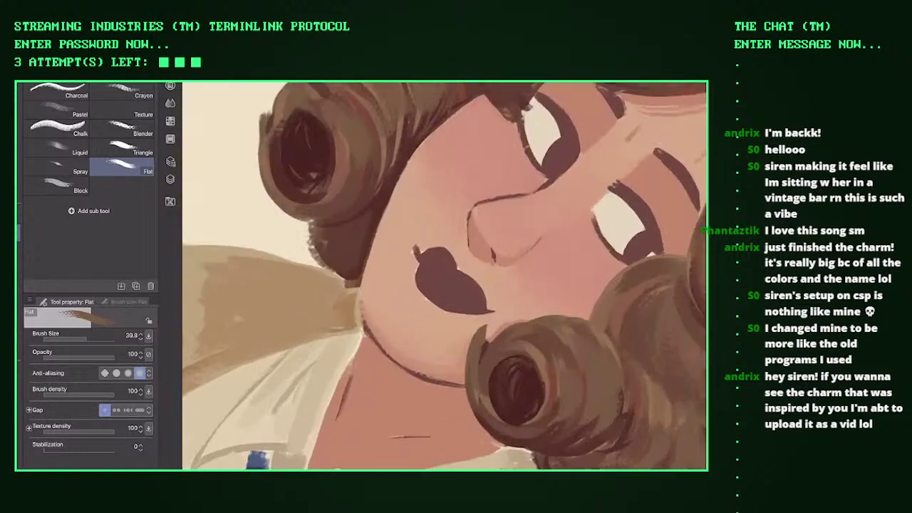
Step: Sample the skin tone from the chin and neck area and shift it to a deeper red for the neck shadow
left_click_drag(444, 276, 491, 214)
left_click(408, 287, "alt")
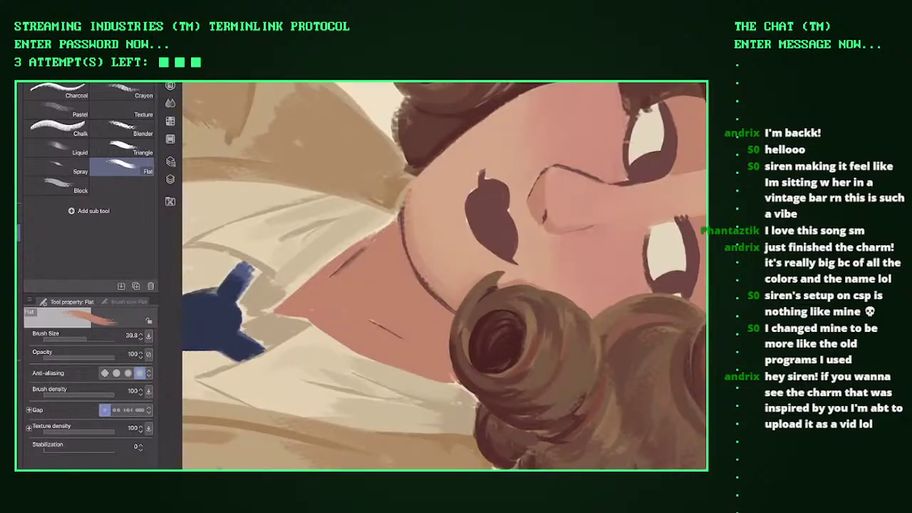
key("F2")
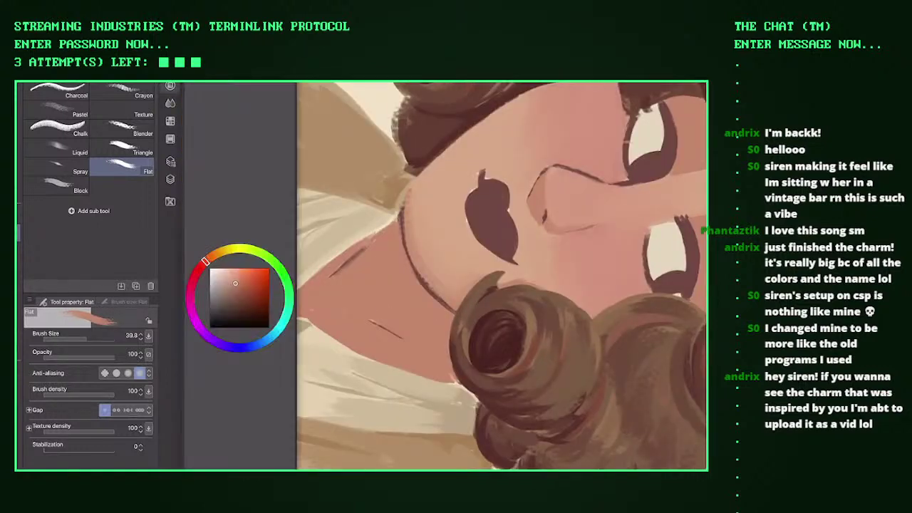
key("F2")
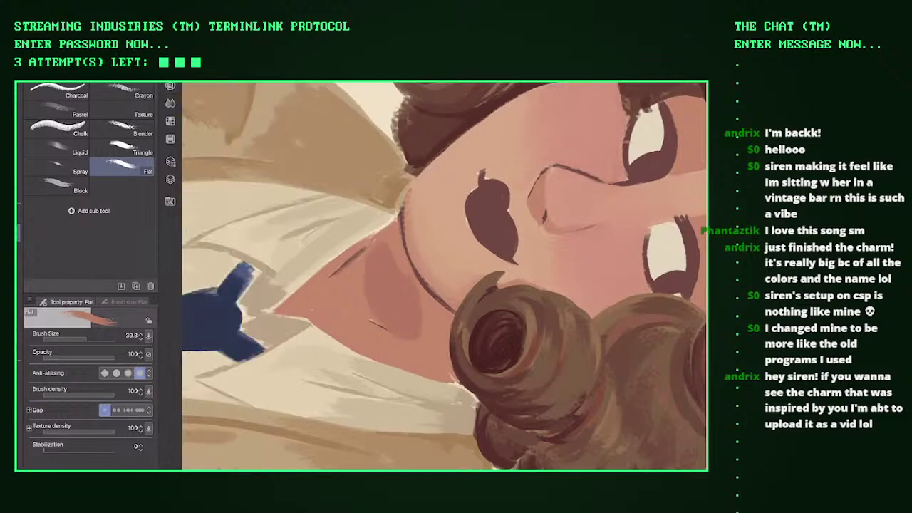
key("F2")
left_click(241, 285)
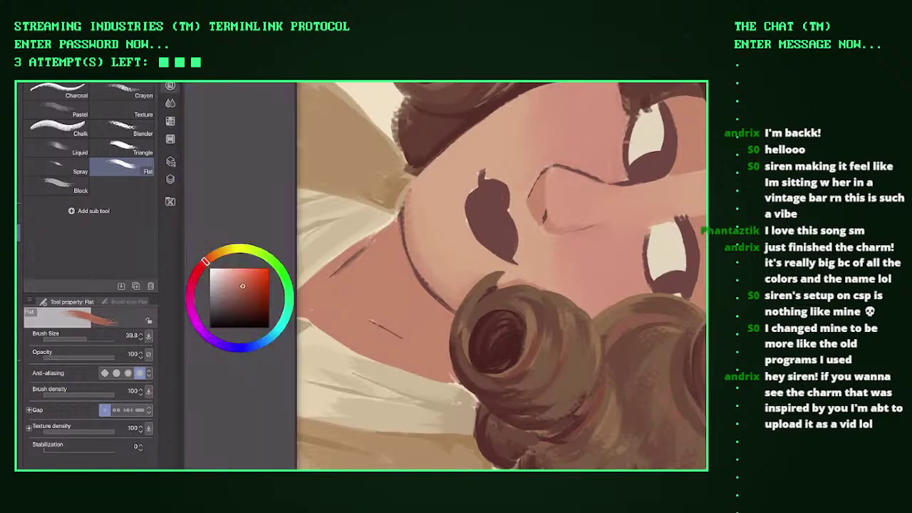
Step: Try broad shadow strokes across the neck below the chin with the Flat brush at 39.8
key("F2")
left_click_drag(392, 274, 403, 313)
left_click_drag(399, 257, 413, 321)
left_click_drag(388, 321, 438, 334)
key("ctrl+z")
scroll(385, 233, "up", 2)
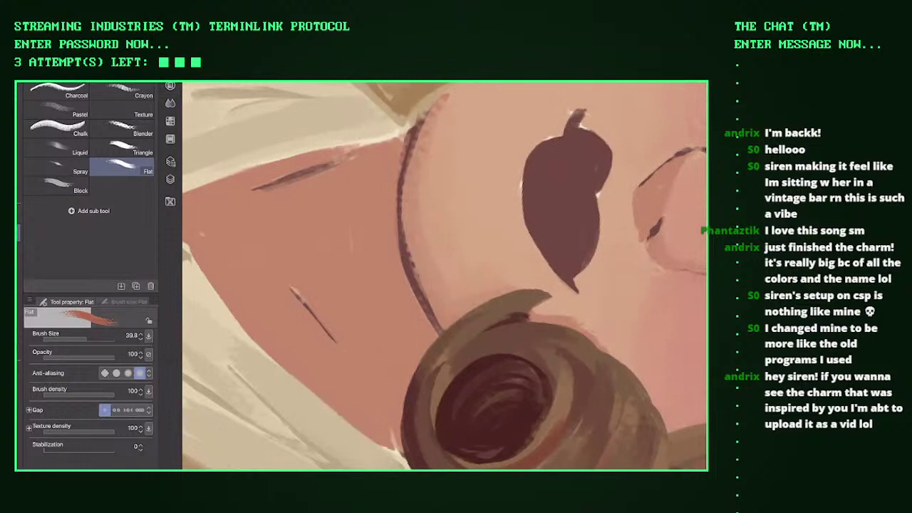
key("F2")
key("F2")
left_click_drag(342, 235, 371, 275)
mouse_move(349, 192)
left_mouse_down()
mouse_move(385, 338)
mouse_move(399, 352)
left_mouse_up()
key("ctrl+z")
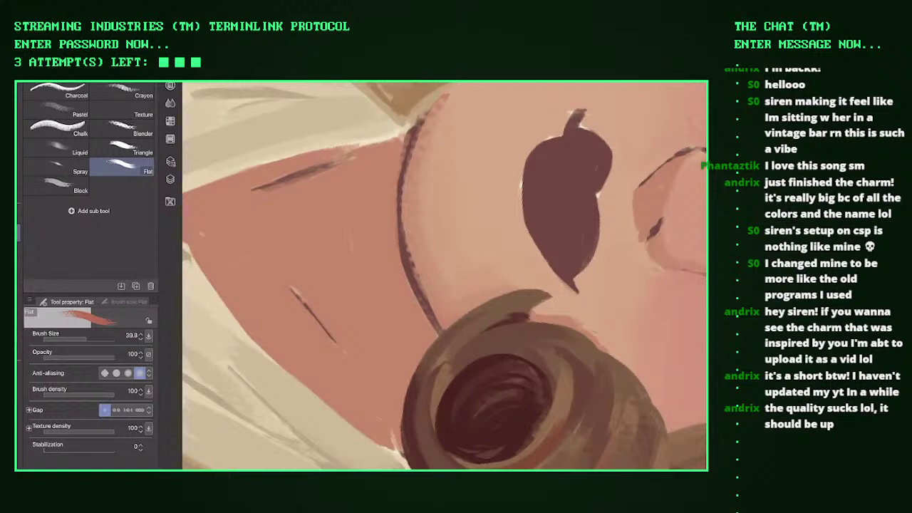
Step: Reduce the Flat brush to 14.1 and block in a reddish shadow on the neck directly beneath the jawline
key("bracketleft")
key("bracketleft")
key("bracketleft")
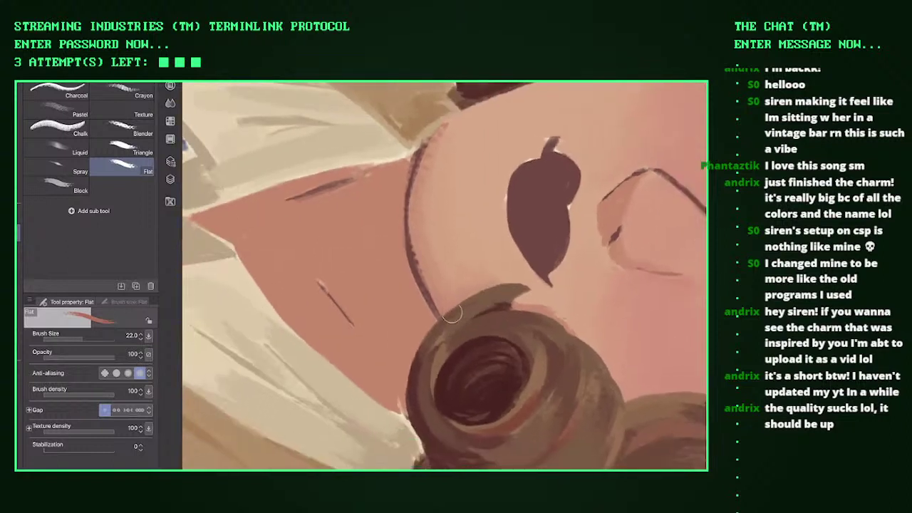
mouse_move(403, 153)
left_mouse_down()
mouse_move(360, 243)
mouse_move(420, 356)
mouse_move(385, 235)
left_mouse_up()
mouse_move(417, 335)
left_mouse_down()
mouse_move(367, 257)
mouse_move(395, 328)
left_mouse_up()
key("bracketleft")
key("bracketleft")
left_click_drag(360, 267, 413, 348)
mouse_move(388, 299)
left_mouse_down()
mouse_move(427, 349)
mouse_move(398, 206)
mouse_move(412, 151)
mouse_move(388, 314)
left_mouse_up()
left_click_drag(375, 229, 375, 268)
left_click_drag(420, 319, 421, 336)
mouse_move(363, 172)
left_mouse_down()
mouse_move(354, 201)
mouse_move(385, 335)
mouse_move(342, 310)
mouse_move(406, 356)
left_mouse_up()
left_click_drag(356, 202, 356, 217)
Step: Extend the reddish neck shadow toward the collar with overlapping strokes that form a rounded lower edge
left_click_drag(374, 164, 333, 203)
left_click_drag(331, 196, 326, 224)
left_click_drag(339, 184, 315, 294)
mouse_move(333, 295)
left_mouse_down()
mouse_move(409, 359)
mouse_move(363, 340)
left_mouse_up()
left_click_drag(389, 356, 409, 363)
left_click_drag(356, 335, 397, 364)
left_click_drag(322, 206, 308, 289)
mouse_move(329, 186)
left_mouse_down()
mouse_move(305, 260)
mouse_move(346, 325)
left_mouse_up()
mouse_move(405, 367)
left_mouse_down()
mouse_move(409, 379)
mouse_move(420, 364)
left_mouse_up()
left_click_drag(379, 159, 315, 220)
left_click_drag(338, 184, 321, 204)
left_click_drag(385, 151, 346, 167)
mouse_move(336, 178)
left_mouse_down()
mouse_move(325, 187)
mouse_move(302, 264)
left_mouse_up()
left_click_drag(310, 188, 293, 262)
Step: Add a narrow reddish shadow along the collar edge of the neck on the viewer's left
scroll(444, 275, "down", 5)
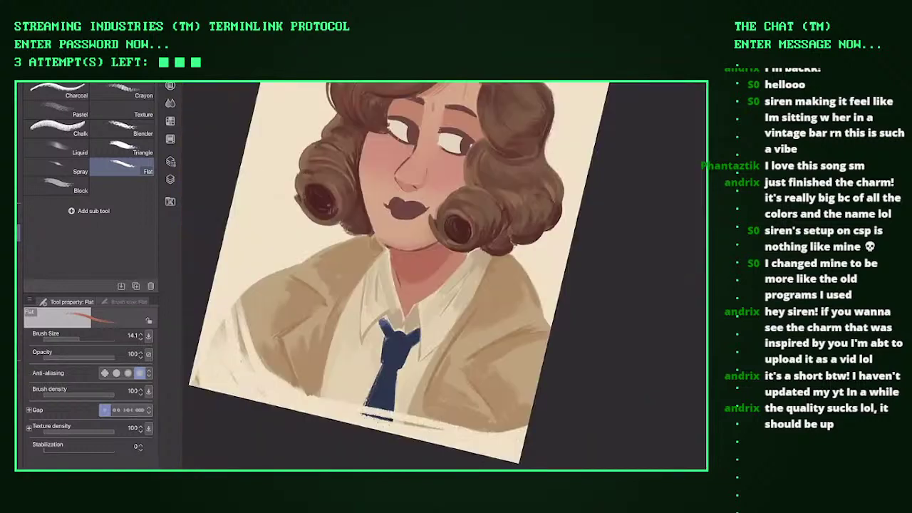
scroll(444, 276, "up", 5)
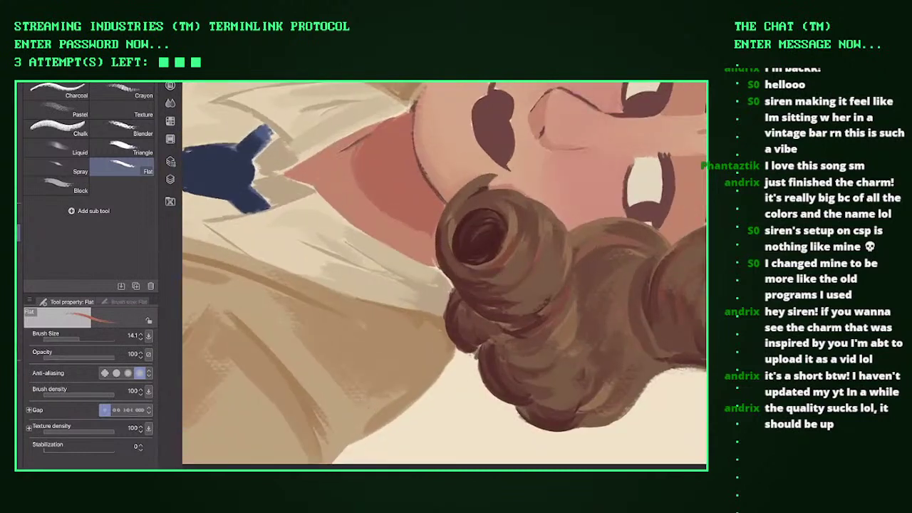
key("ctrl+0")
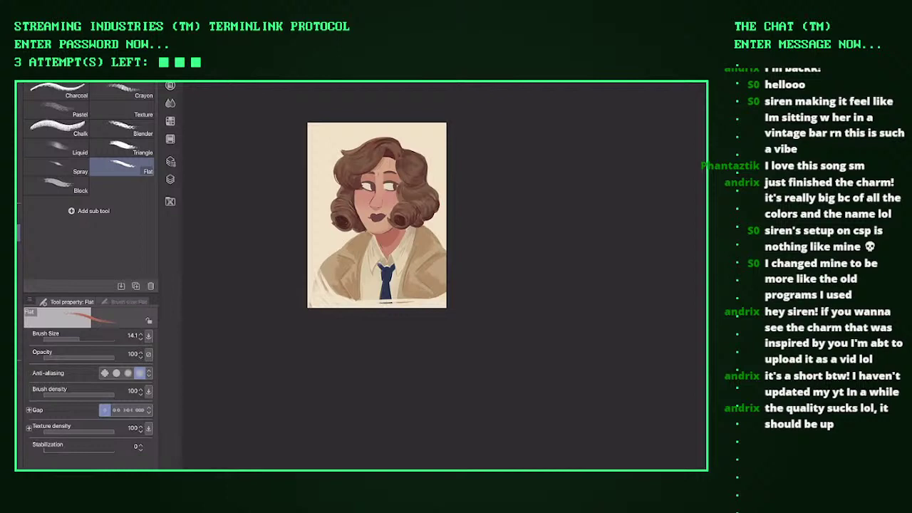
scroll(376, 214, "up", 5)
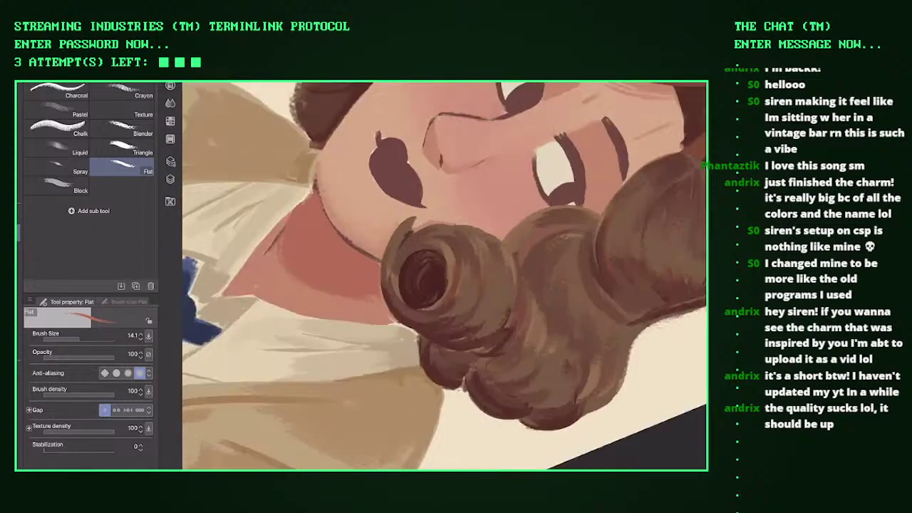
left_click_drag(288, 218, 245, 272)
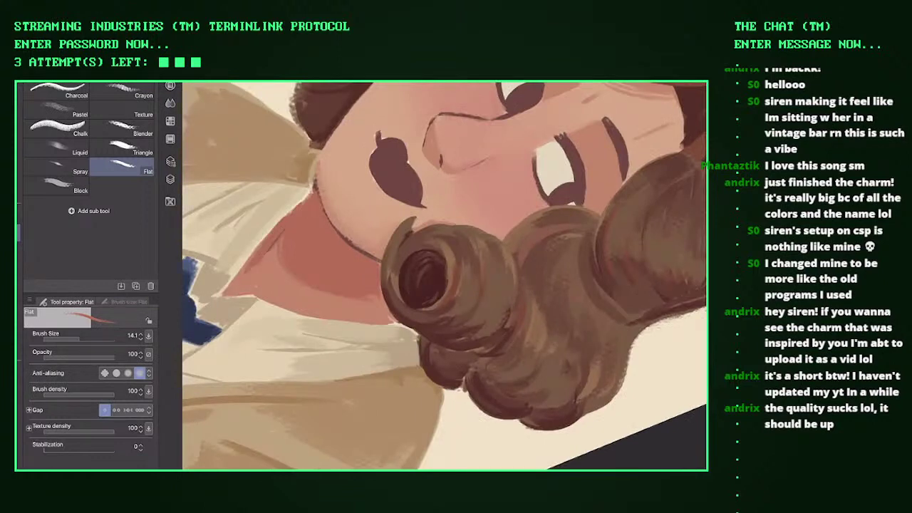
Step: Darken the side of the neck along the collar beneath the rolled curl on the viewer's right with reddish strokes
scroll(444, 276, "down", 3)
scroll(445, 276, "up", 4)
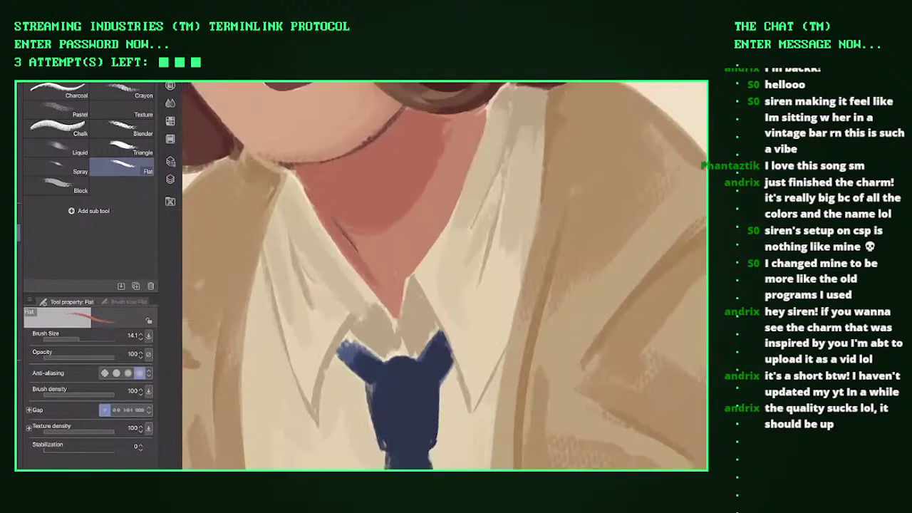
left_click_drag(445, 275, 499, 214)
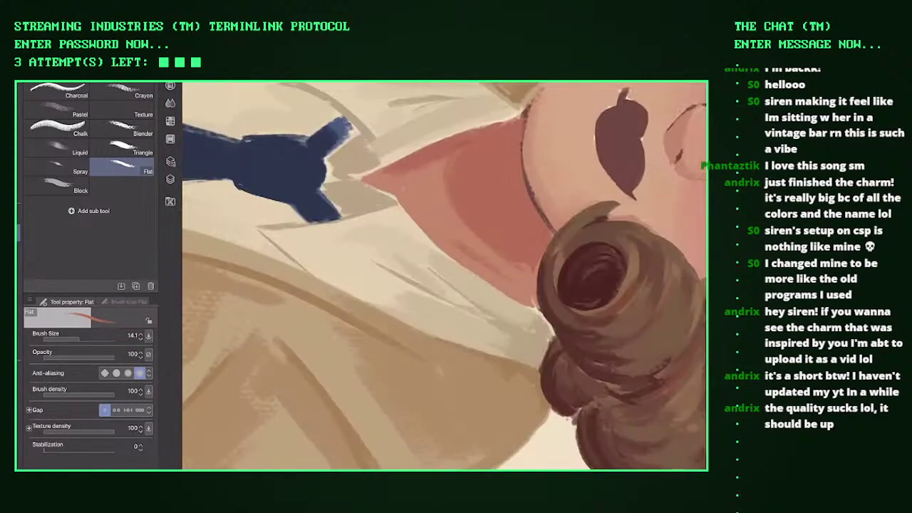
left_click_drag(463, 268, 537, 306)
mouse_move(498, 262)
left_mouse_down()
mouse_move(534, 279)
mouse_move(540, 316)
left_mouse_up()
left_click_drag(540, 265, 540, 319)
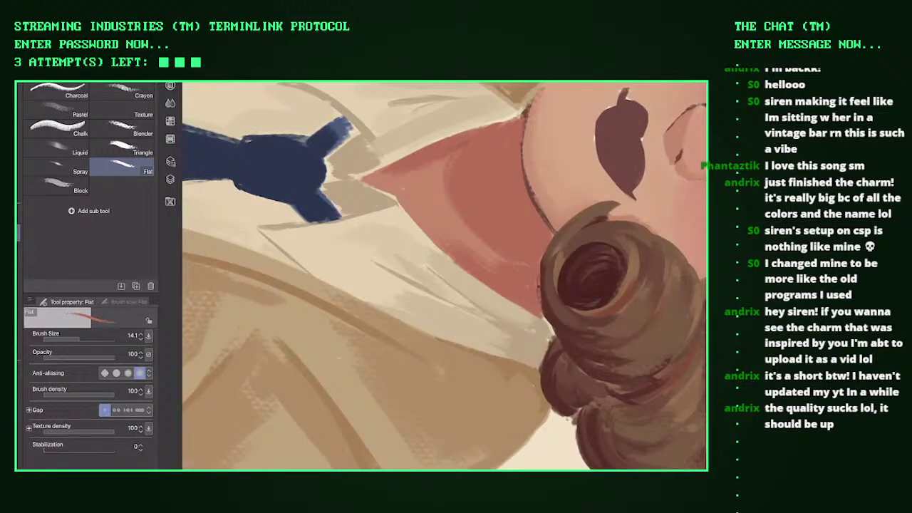
Step: Shade the underside of the nose tip with short reddish strokes
key("ctrl+0")
key("ctrl+plus")
key("ctrl+plus")
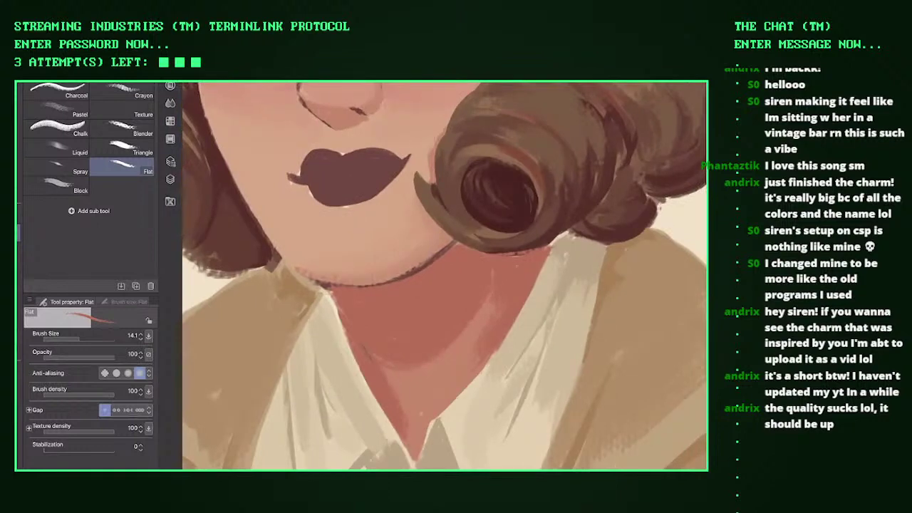
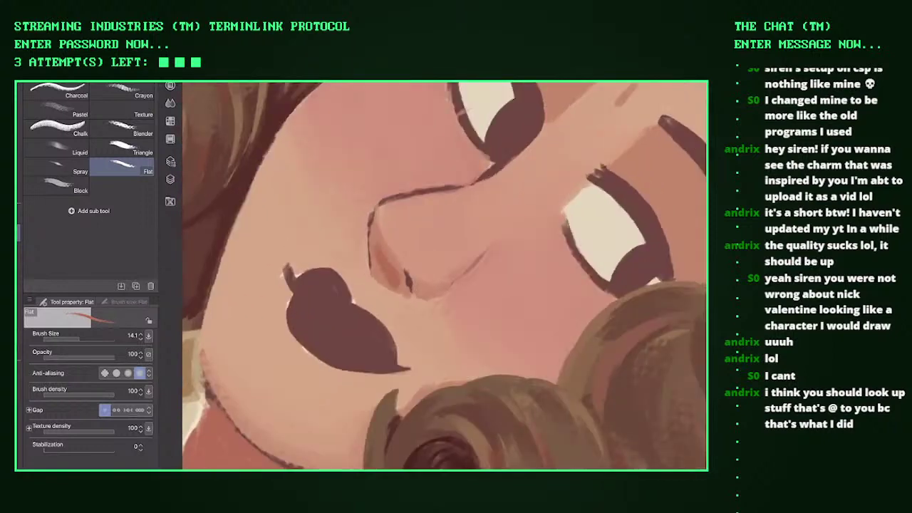
left_click_drag(374, 258, 383, 279)
mouse_move(372, 242)
left_mouse_down()
mouse_move(384, 285)
mouse_move(407, 280)
left_mouse_up()
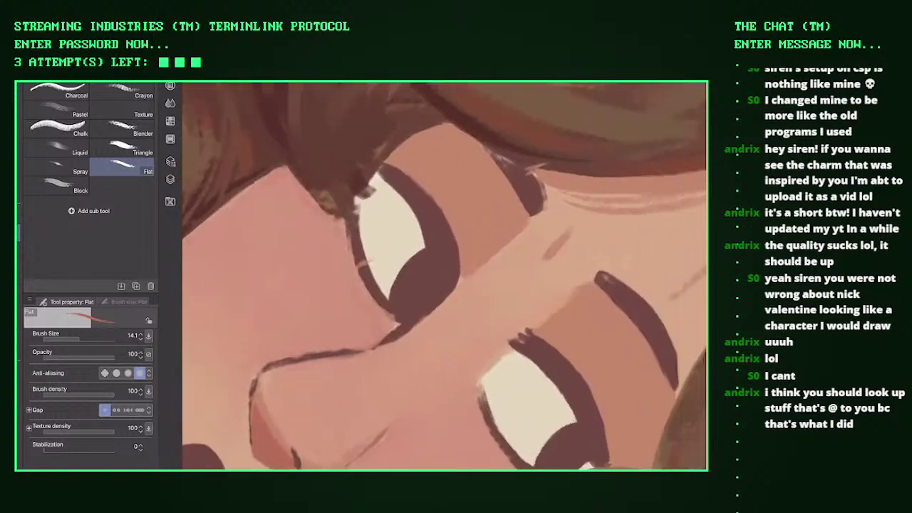
Step: Paint reddish shadow on the outer part of the eyelid above the eye on the viewer's left
mouse_move(440, 178)
left_mouse_down()
mouse_move(410, 142)
mouse_move(427, 162)
left_mouse_up()
left_click_drag(433, 194, 436, 203)
left_click_drag(446, 143, 413, 124)
left_click_drag(392, 154, 424, 129)
left_click_drag(421, 178, 473, 135)
left_click_drag(449, 178, 491, 129)
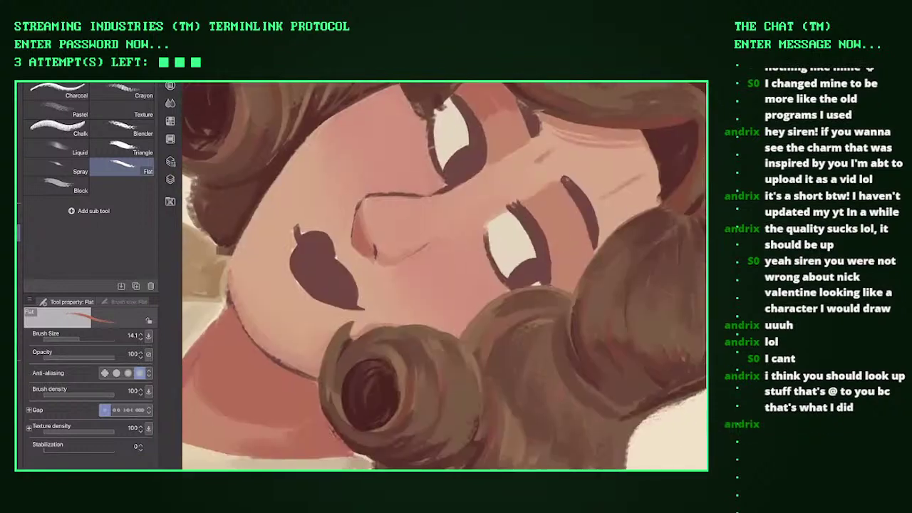
Step: Paint reddish shadow between the eye and eyebrow on the viewer's right
mouse_move(552, 241)
left_mouse_down()
mouse_move(556, 284)
mouse_move(567, 288)
left_mouse_up()
mouse_move(571, 254)
left_mouse_down()
mouse_move(570, 286)
mouse_move(589, 275)
left_mouse_up()
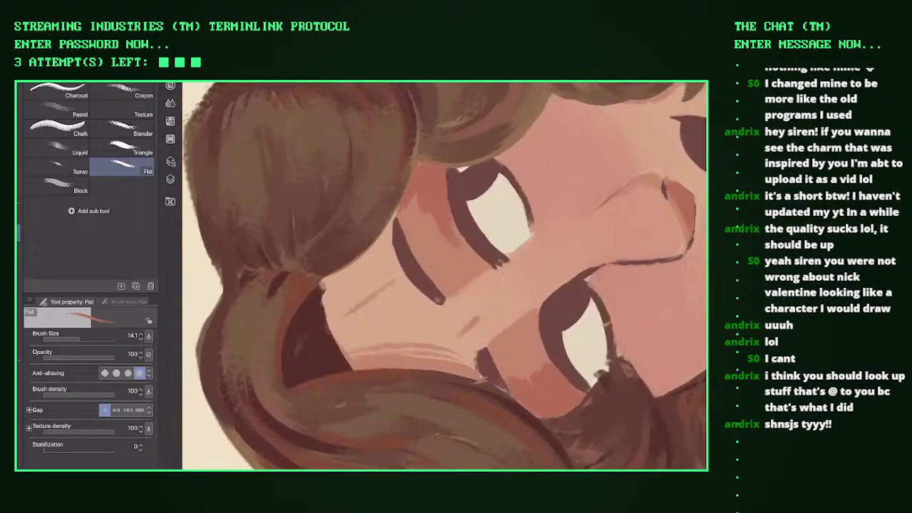
left_click_drag(424, 235, 431, 268)
left_click_drag(403, 217, 433, 277)
left_click_drag(430, 220, 456, 266)
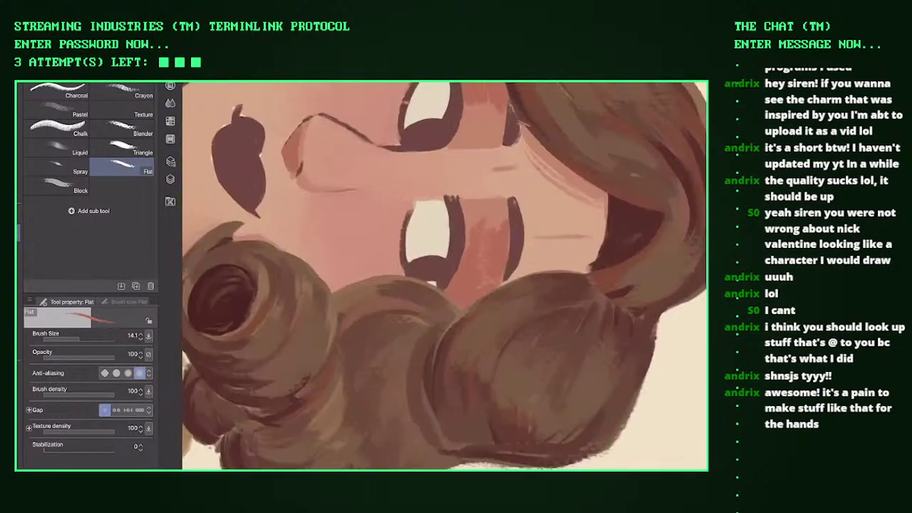
Step: Smooth the reddish eyelid shadow on the viewer's right with the Blender brush
left_click(123, 130)
mouse_move(473, 217)
left_mouse_down()
mouse_move(459, 270)
mouse_move(464, 222)
left_mouse_up()
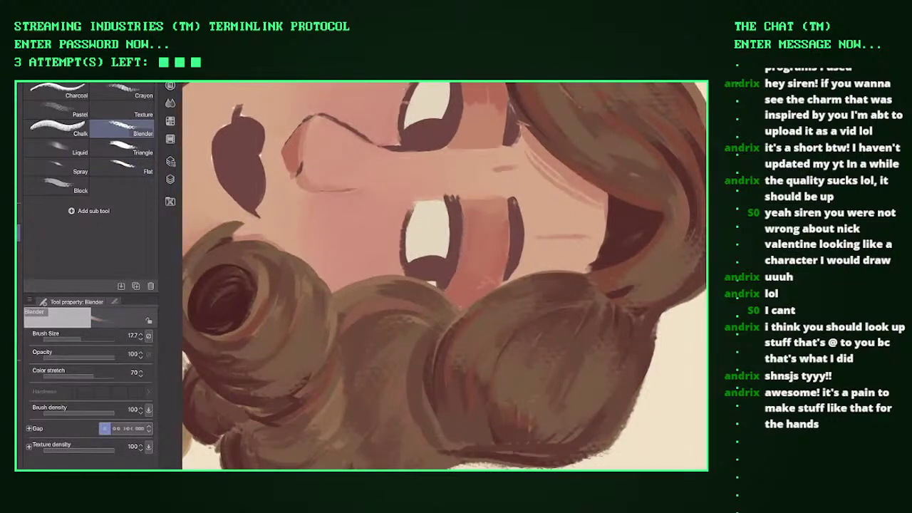
left_click_drag(461, 204, 461, 219)
left_click_drag(510, 208, 503, 281)
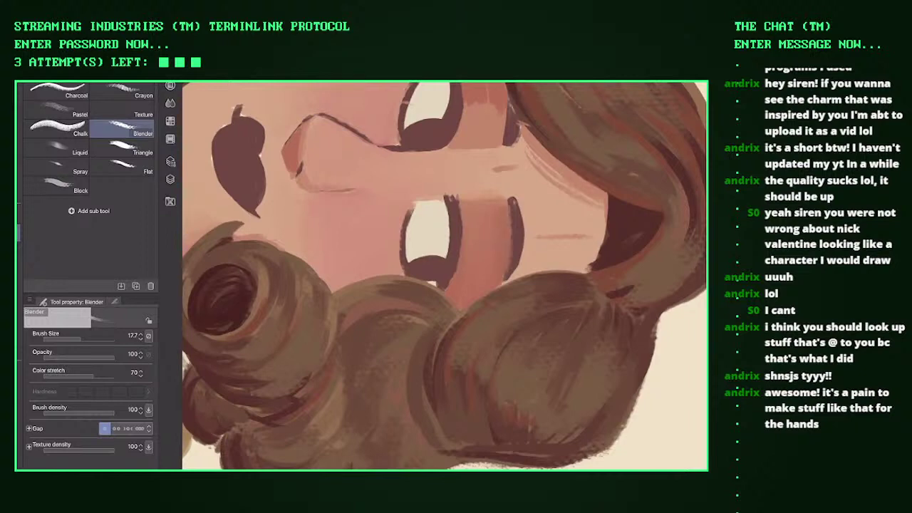
Step: Try strokes through the eyelid shadow on the viewer's left with the Kneaded eraser
key("ctrl+0")
key("-")
key("ctrl+plus")
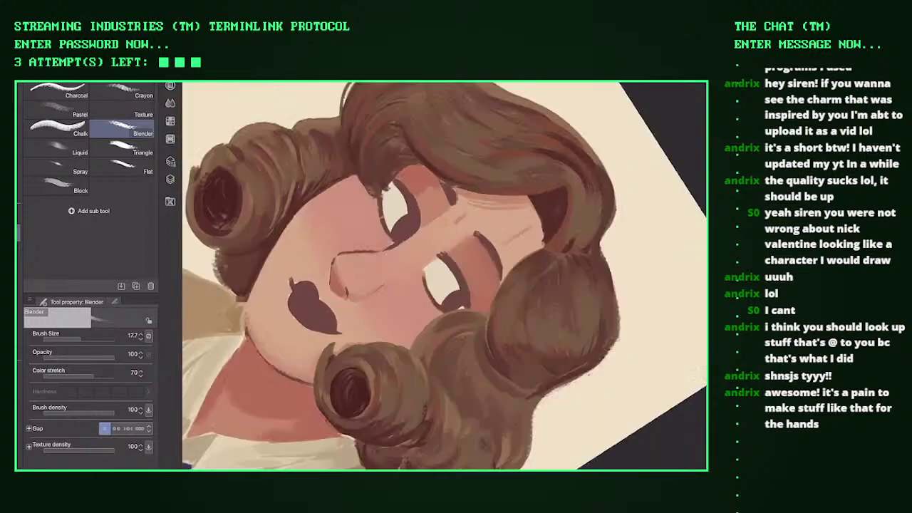
key("ctrl+plus")
key("ctrl+plus")
key("e")
left_click_drag(375, 187, 393, 238)
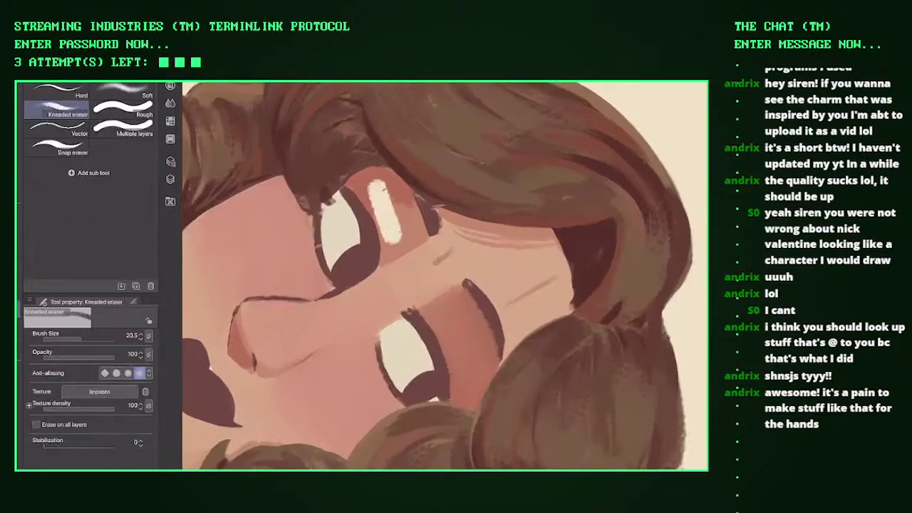
key("ctrl+z")
key("ctrl+plus")
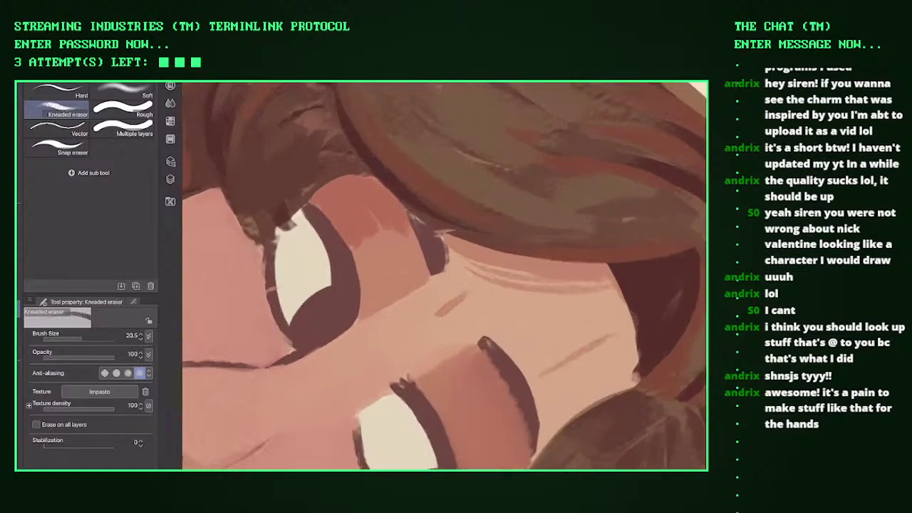
left_click_drag(376, 191, 394, 265)
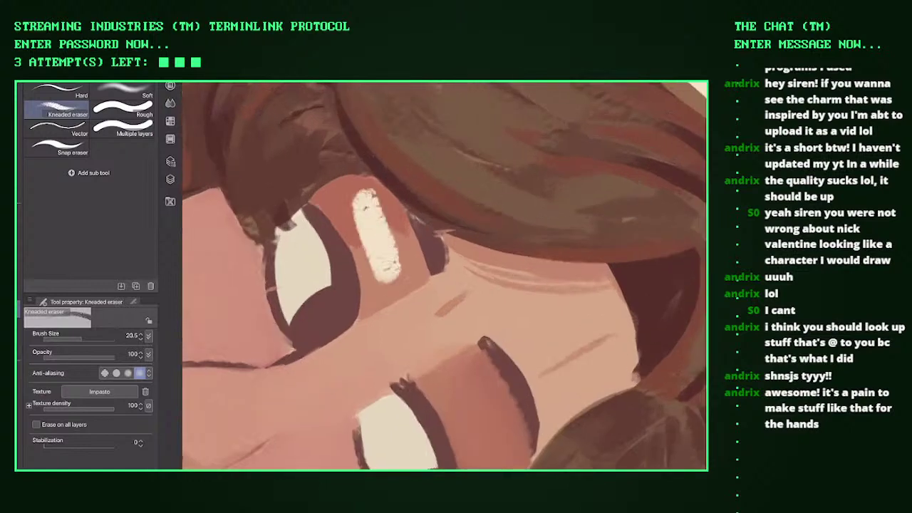
key("ctrl+z")
Step: Blend the eyelid shadow on the viewer's left with the Blender brush and check the face in mirrored and full views
key("j")
mouse_move(388, 231)
left_mouse_down()
mouse_move(372, 275)
mouse_move(356, 278)
mouse_move(377, 292)
mouse_move(387, 275)
left_mouse_up()
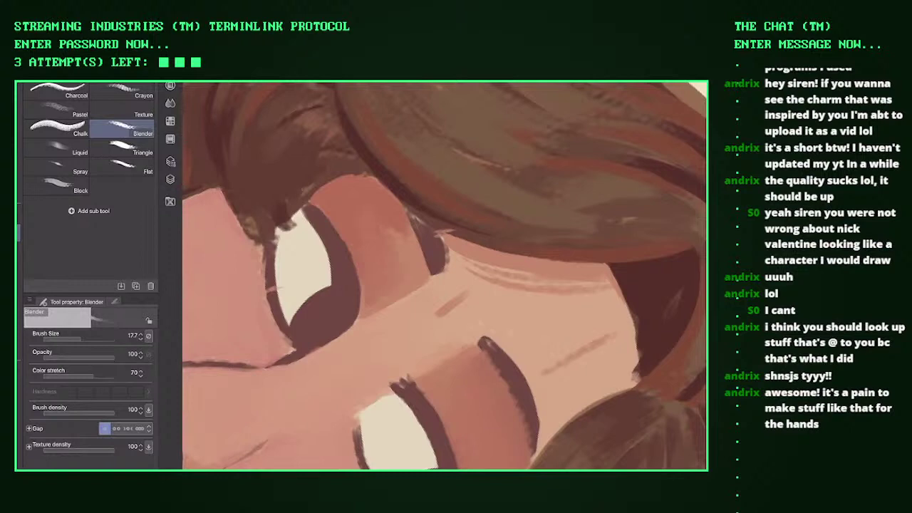
left_click_drag(402, 238, 416, 270)
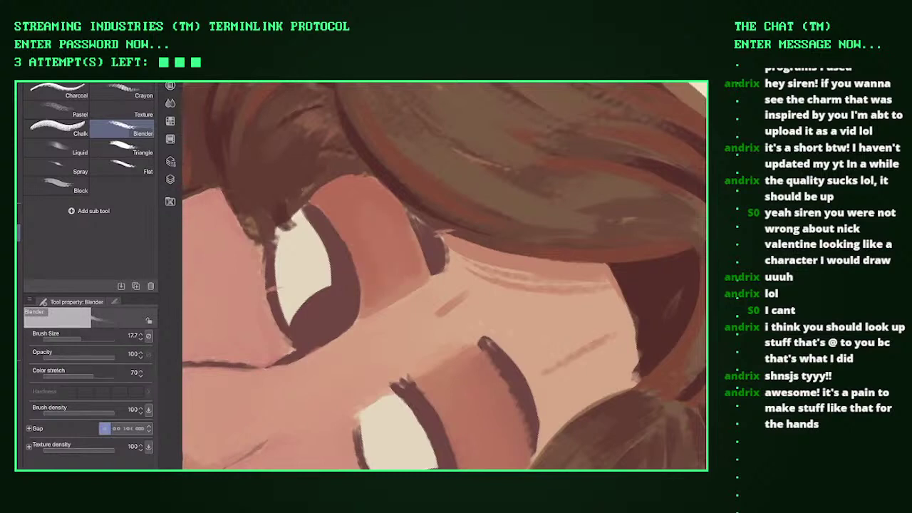
key("h")
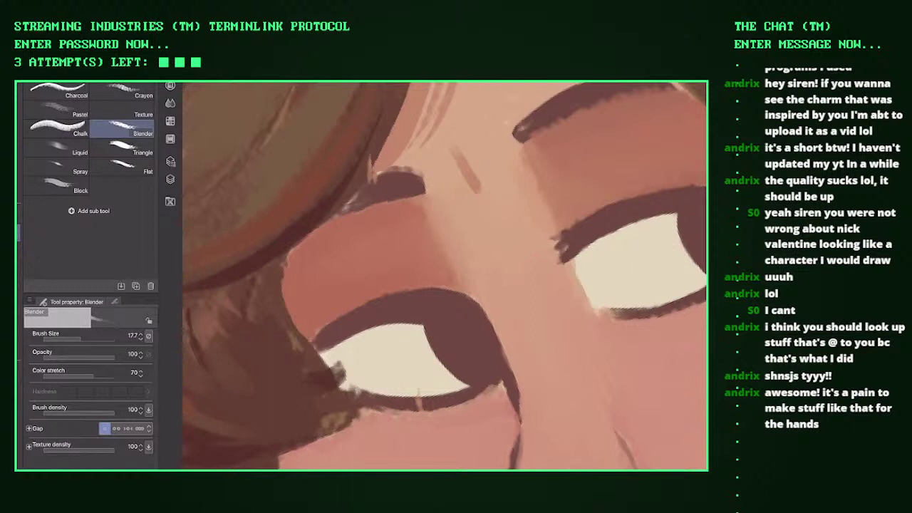
key("h")
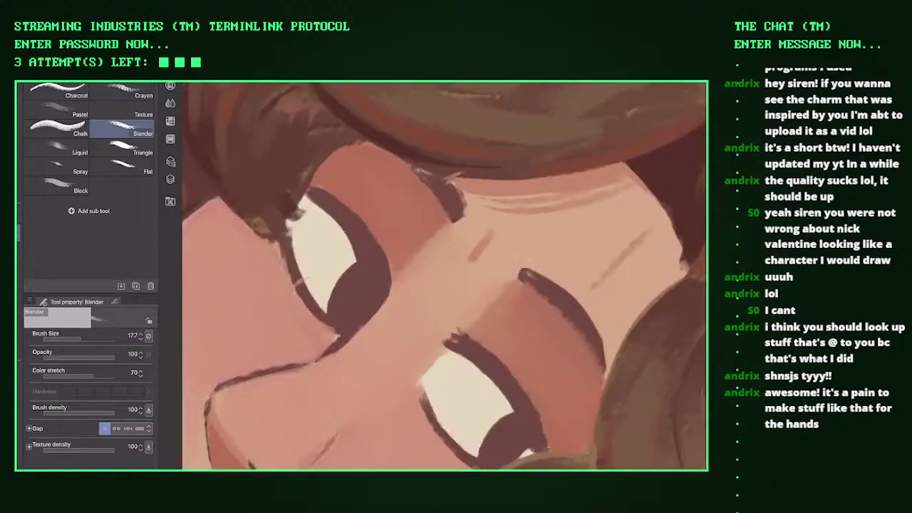
key("h")
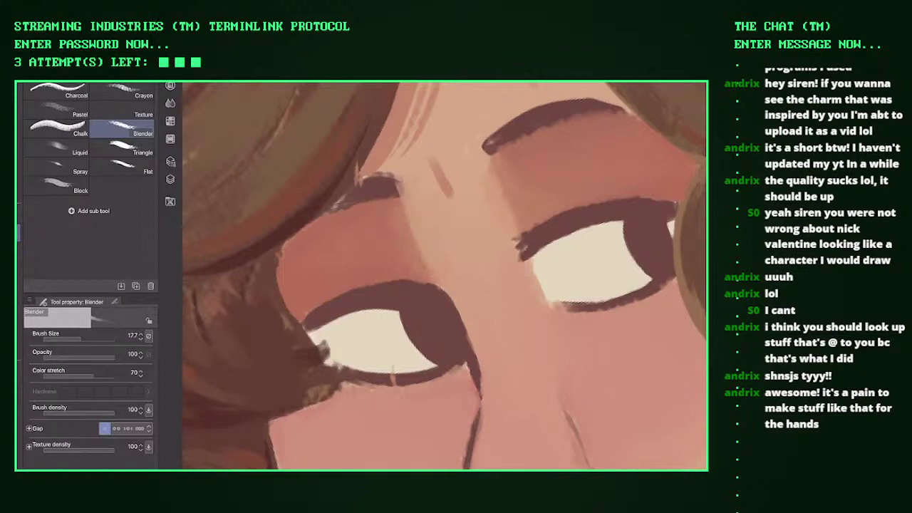
scroll(444, 276, "down", 5)
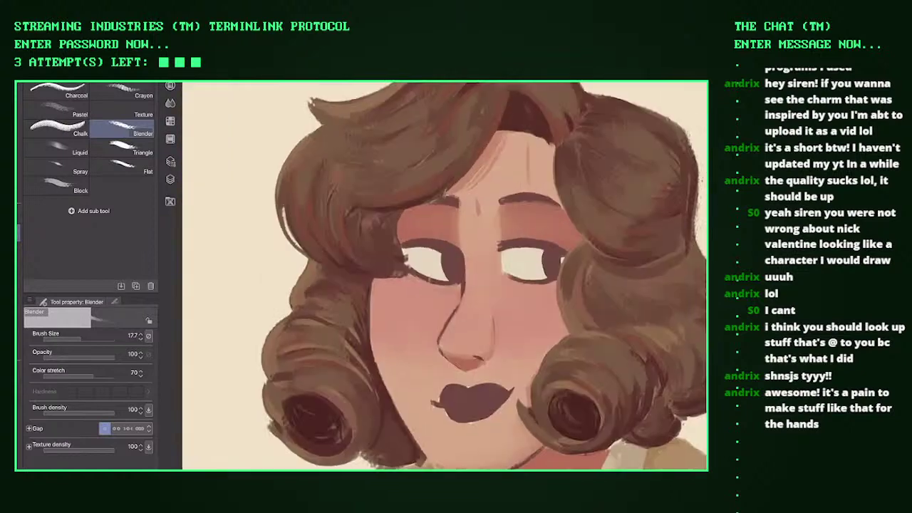
Step: Blend the inner end of the reddish eyelid shadow on the viewer's right toward the brow with the Blender brush at sizes 83.3 and 42.9
scroll(444, 275, "up", 5)
left_click_drag(473, 227, 496, 277)
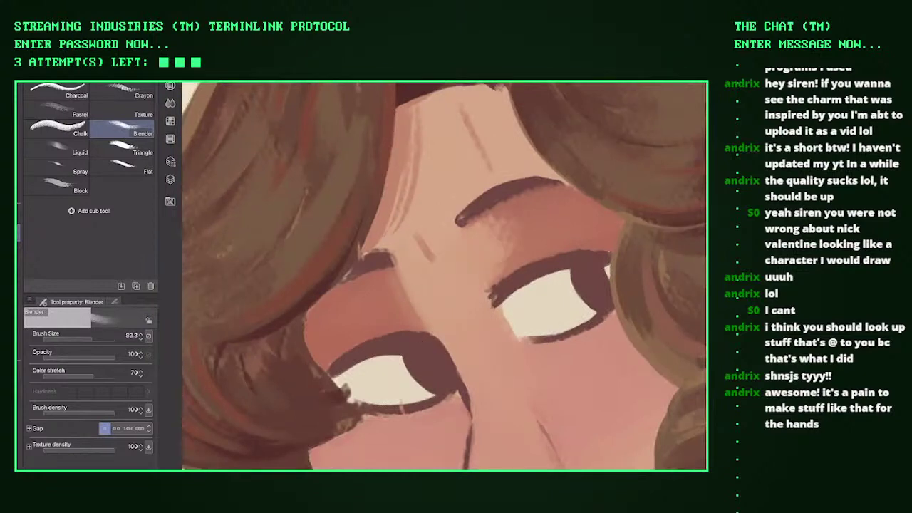
left_click_drag(452, 308, 473, 308)
key("minus")
key("minus")
key("minus")
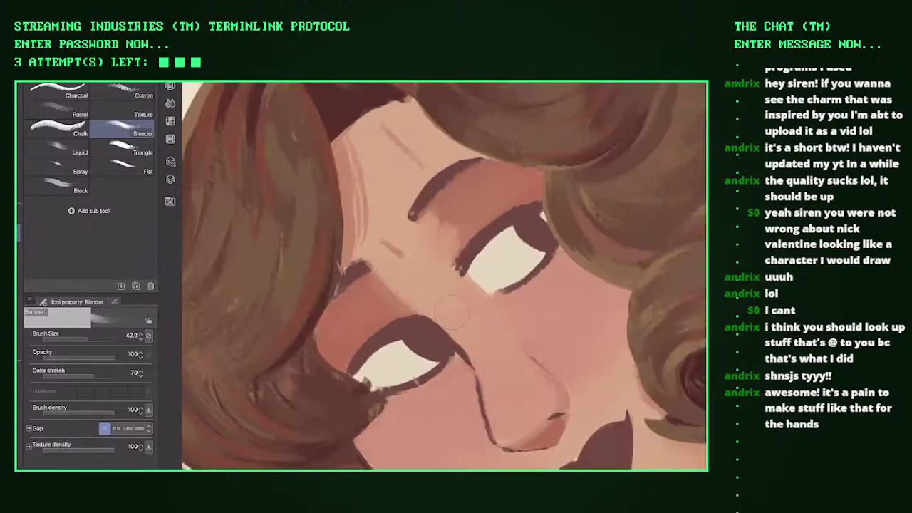
mouse_move(405, 235)
left_mouse_down()
mouse_move(424, 187)
mouse_move(407, 243)
left_mouse_up()
mouse_move(426, 205)
left_mouse_down()
mouse_move(412, 228)
mouse_move(425, 191)
mouse_move(444, 243)
mouse_move(394, 232)
left_mouse_up()
mouse_move(426, 187)
left_mouse_down()
mouse_move(390, 235)
mouse_move(431, 210)
mouse_move(428, 256)
left_mouse_up()
key("ctrl+0")
key("ctrl+z")
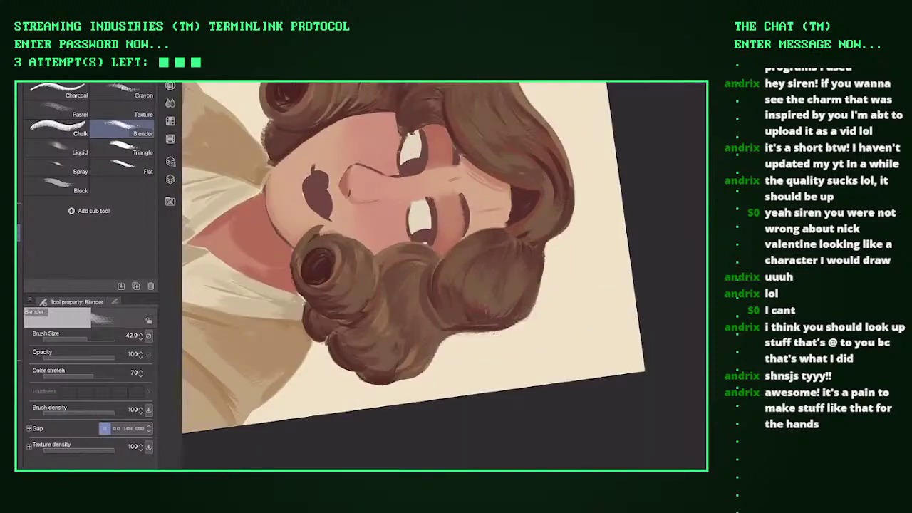
Step: Soften the shadow above the inner corner of the eye on the viewer's right with the Blender brush at size 15.2
left_click_drag(446, 198, 420, 299)
scroll(428, 228, "up", 5)
key("bracketleft")
key("bracketleft")
key("bracketleft")
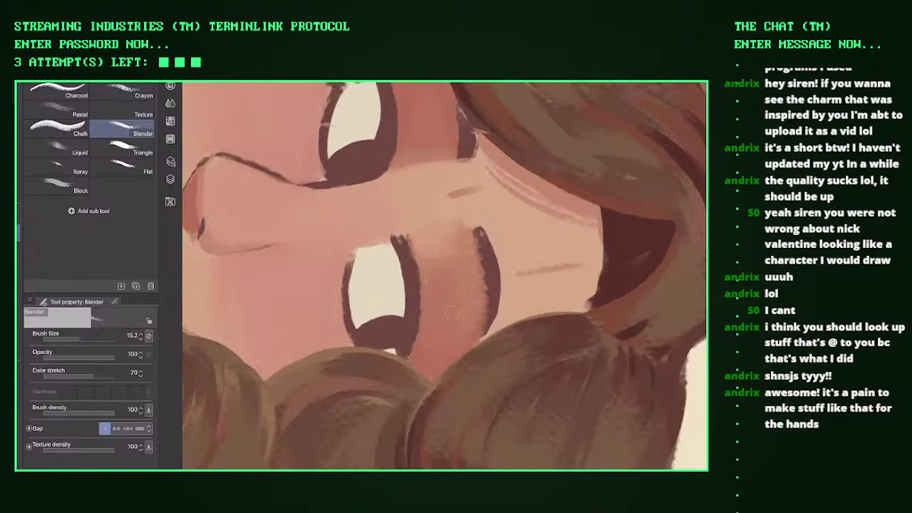
mouse_move(424, 249)
left_mouse_down()
mouse_move(423, 262)
mouse_move(440, 256)
left_mouse_up()
scroll(442, 278, "down", 8)
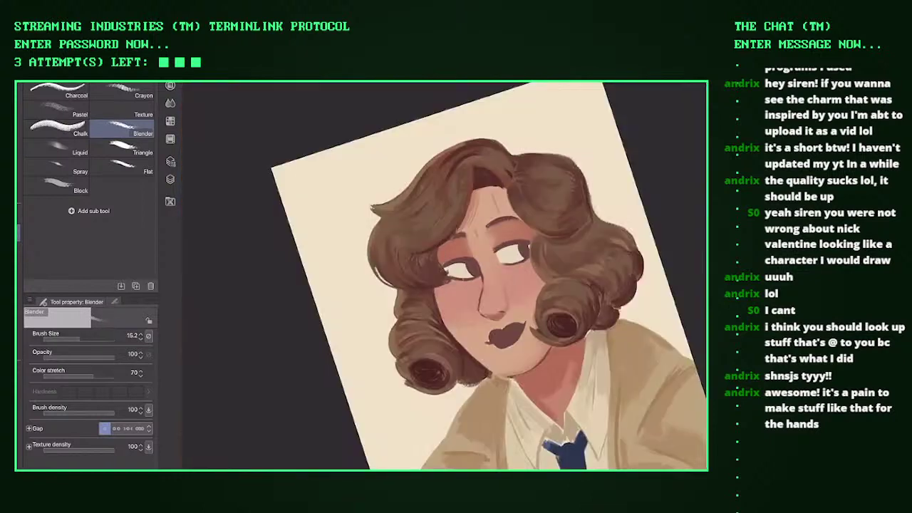
Step: Paint a lighter orange-pink highlight along the eyelid on the viewer's right with the Flat brush at sizes 14.1 and 27.5
scroll(442, 277, "up", 1)
scroll(470, 231, "up", 7)
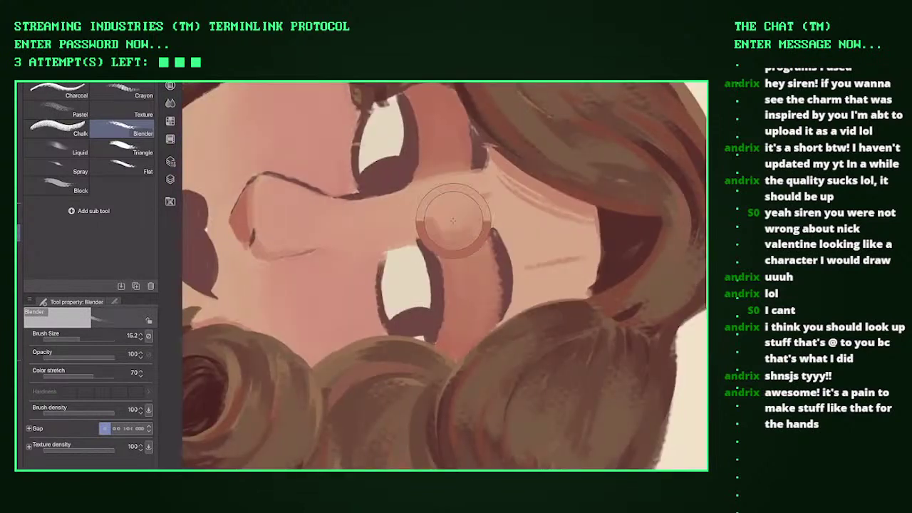
left_click(122, 166)
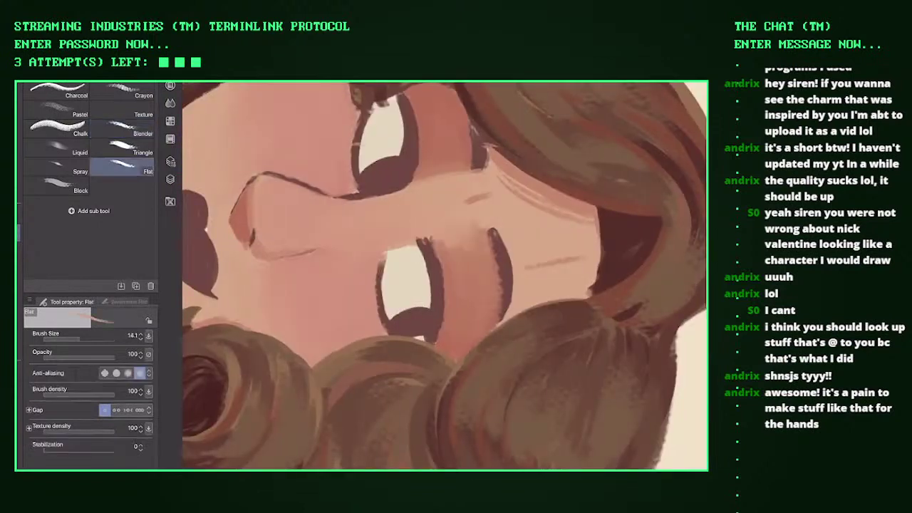
left_click_drag(449, 246, 450, 296)
left_click_drag(449, 246, 449, 313)
key("bracketright")
key("bracketright")
key("bracketright")
key("bracketright")
mouse_move(453, 253)
left_mouse_down()
mouse_move(459, 339)
mouse_move(455, 292)
left_mouse_up()
key("bracketleft")
key("bracketleft")
left_click_drag(451, 253, 452, 302)
left_click_drag(456, 271, 452, 348)
scroll(445, 276, "down", 5)
scroll(444, 276, "up", 5)
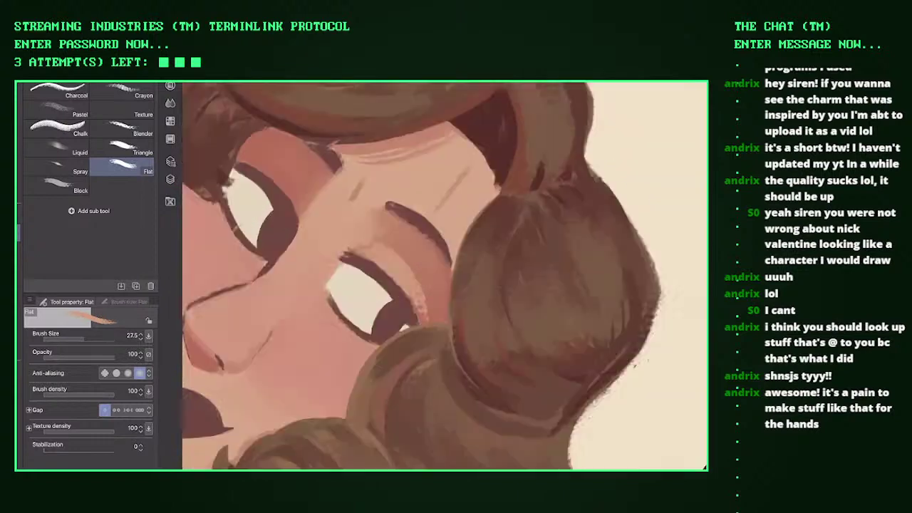
Step: Paint and smooth the lighter skin tone on the eyelid on the viewer's left with the Flat brush at size 27.5
scroll(445, 275, "down", 3)
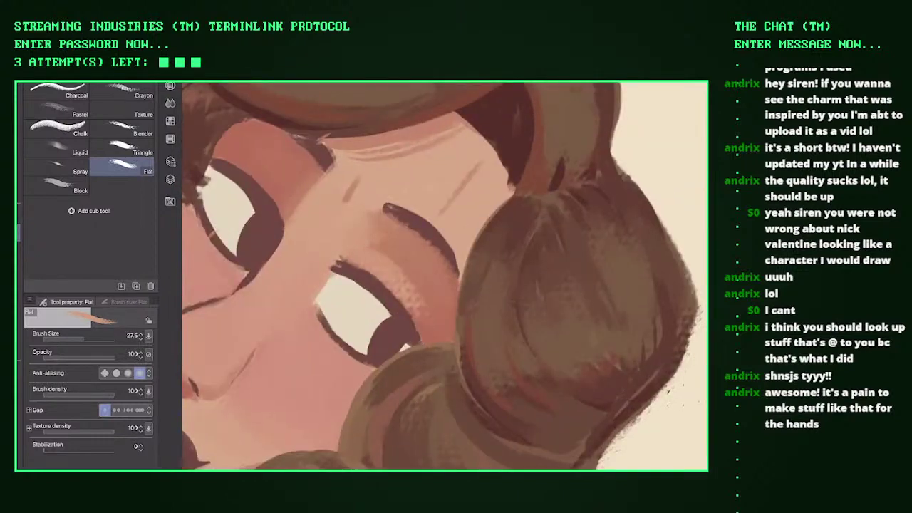
scroll(445, 276, "up", 3)
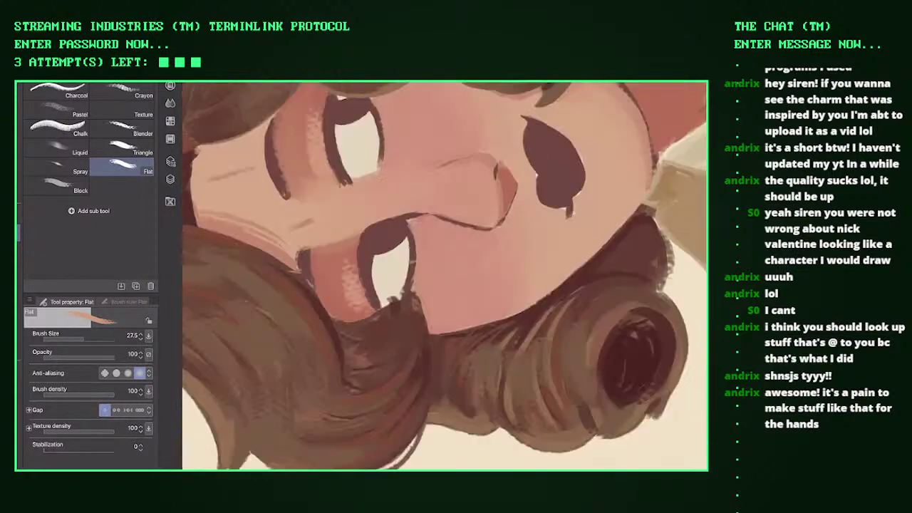
scroll(445, 275, "up", 1)
scroll(444, 276, "down", 3)
scroll(444, 276, "up", 5)
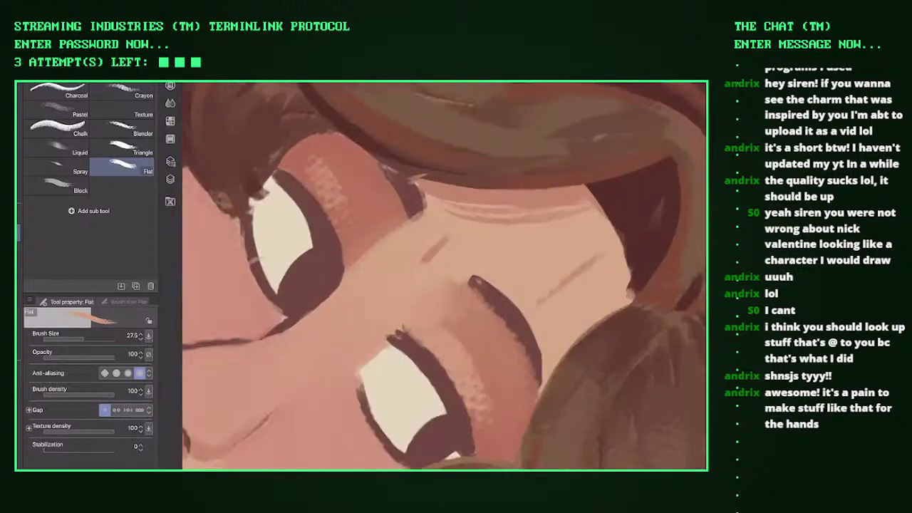
left_click_drag(385, 192, 334, 249)
mouse_move(370, 171)
left_mouse_down()
mouse_move(320, 242)
mouse_move(317, 225)
left_mouse_up()
mouse_move(342, 160)
left_mouse_down()
mouse_move(310, 206)
mouse_move(327, 249)
left_mouse_up()
Step: Refine the eyelid shading with finer Flat brush strokes at size 14.1
key("bracketleft")
key("bracketleft")
key("bracketleft")
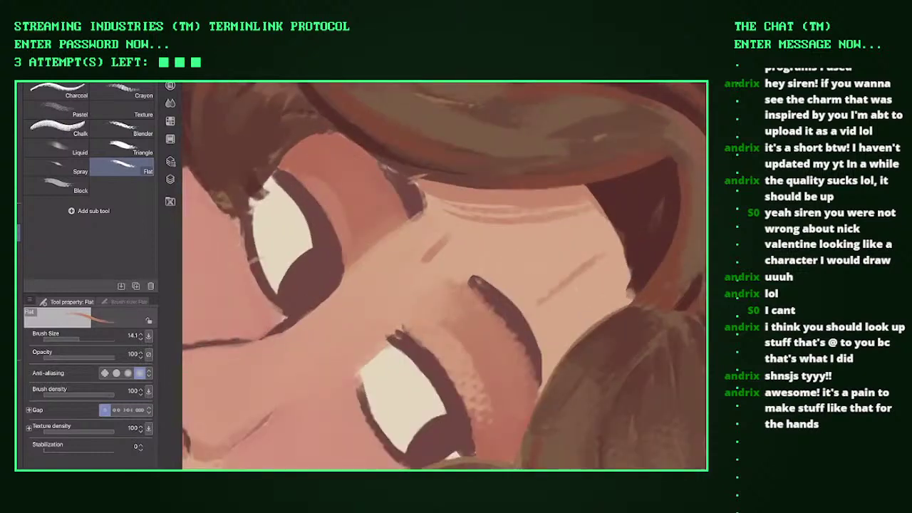
scroll(445, 276, "down", 3)
scroll(370, 271, "up", 5)
left_click_drag(368, 358, 411, 393)
mouse_move(349, 280)
left_mouse_down()
mouse_move(351, 313)
mouse_move(407, 397)
left_mouse_up()
scroll(444, 276, "down", 5)
scroll(445, 276, "up", 6)
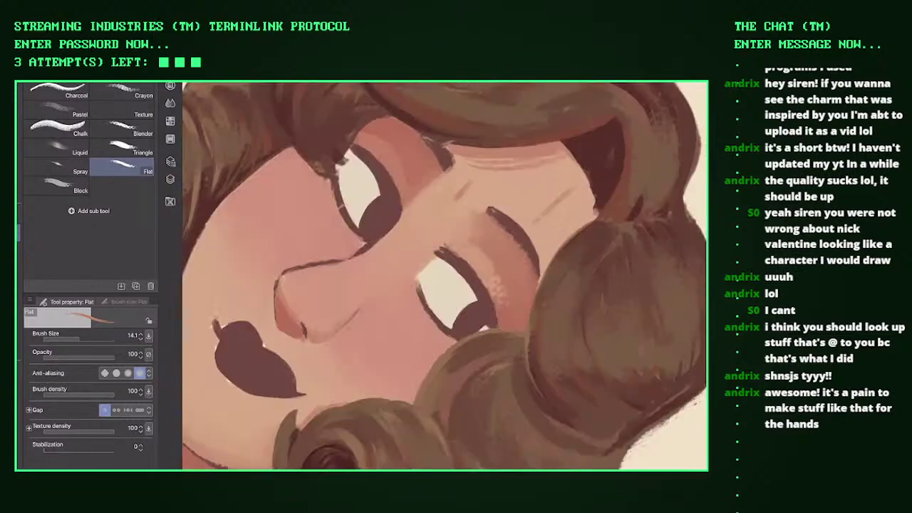
scroll(444, 275, "down", 6)
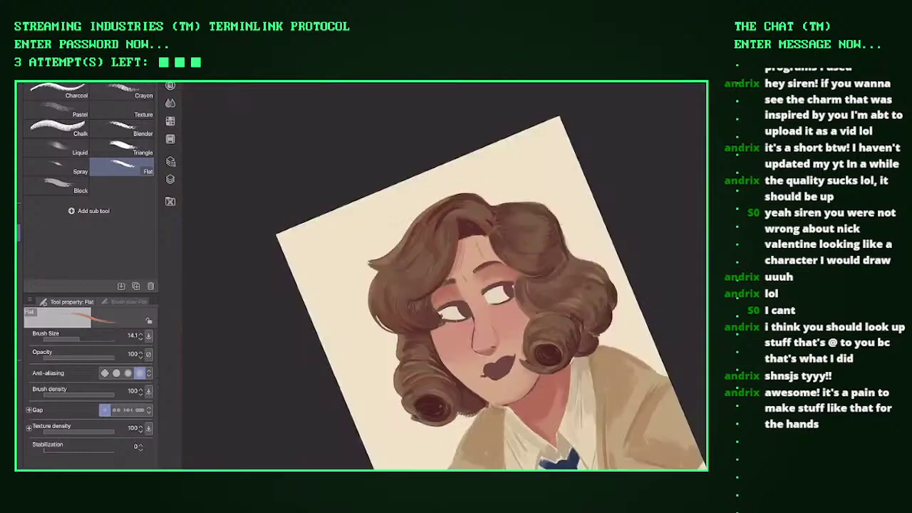
Step: Paint over the speckled texture above the upper lash line on the viewer's right with the Flat brush at size 14.1
scroll(445, 275, "up", 7)
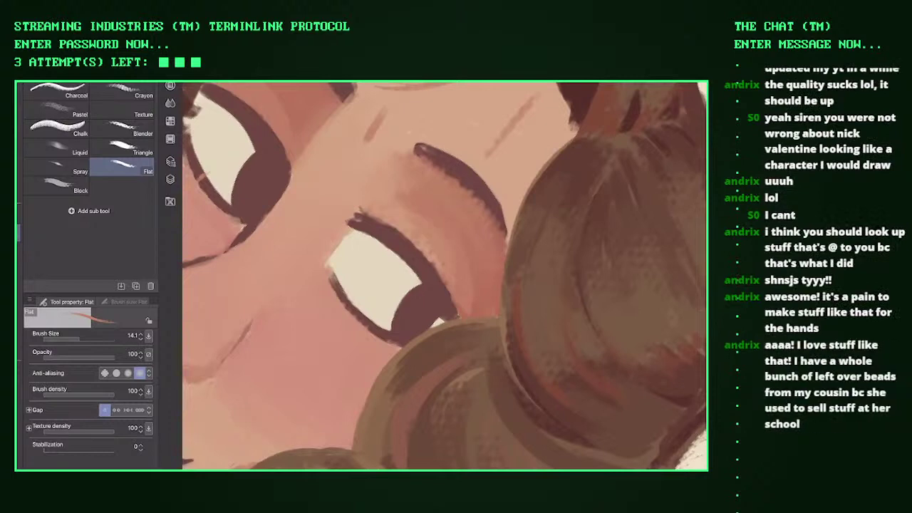
scroll(463, 242, "up", 3)
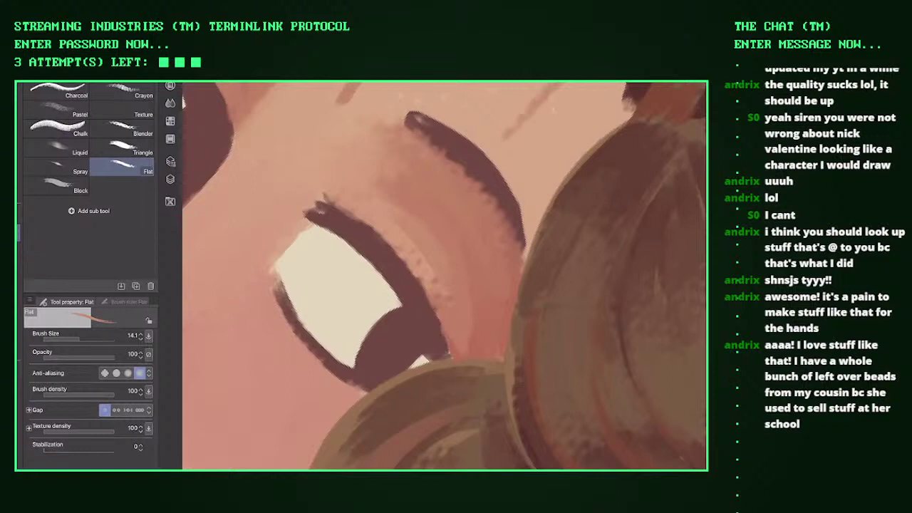
left_click_drag(362, 208, 420, 284)
left_click_drag(399, 235, 376, 207)
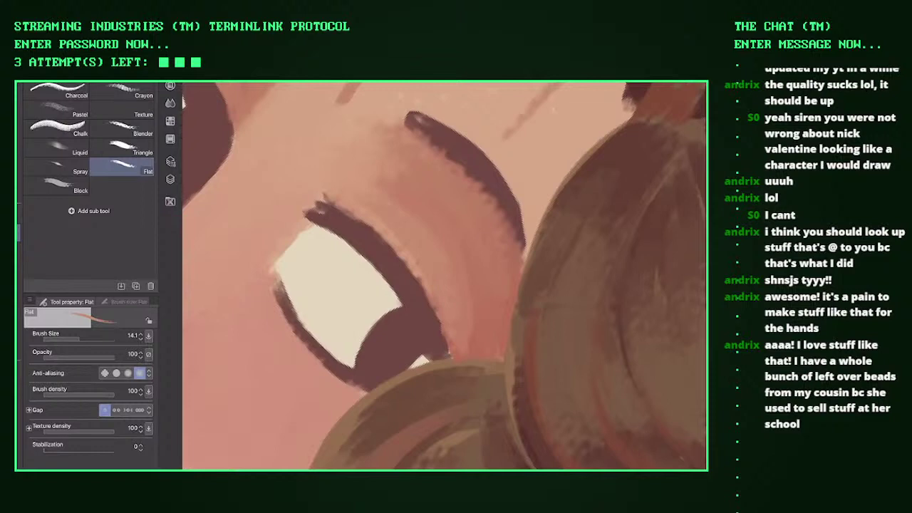
scroll(445, 276, "down", 5)
scroll(331, 260, "up", 5)
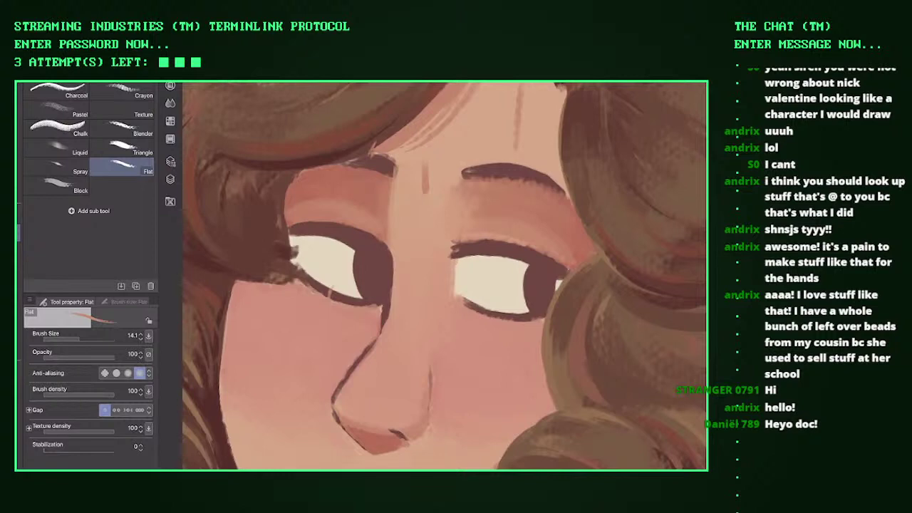
Step: Paint dark reddish strokes along the upper lash line of the eye on the viewer's right, working in the mirrored view
scroll(444, 276, "down", 6)
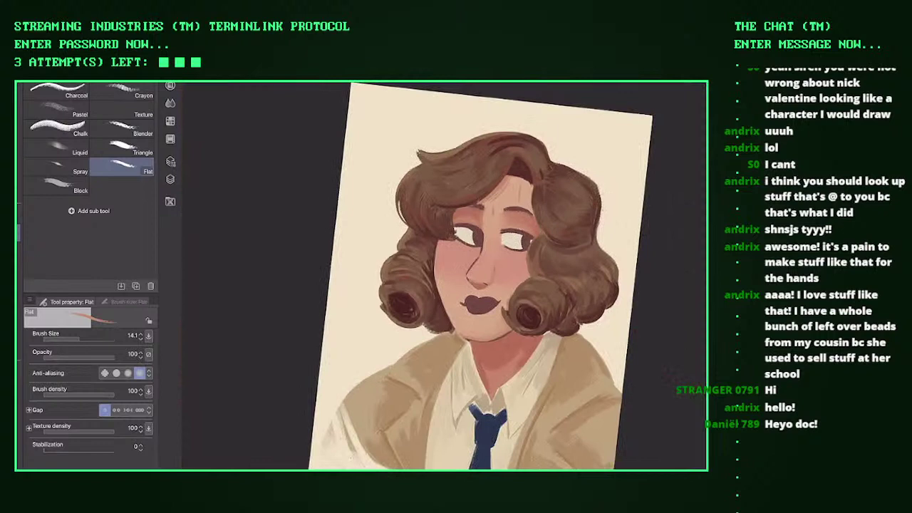
scroll(499, 242, "up", 6)
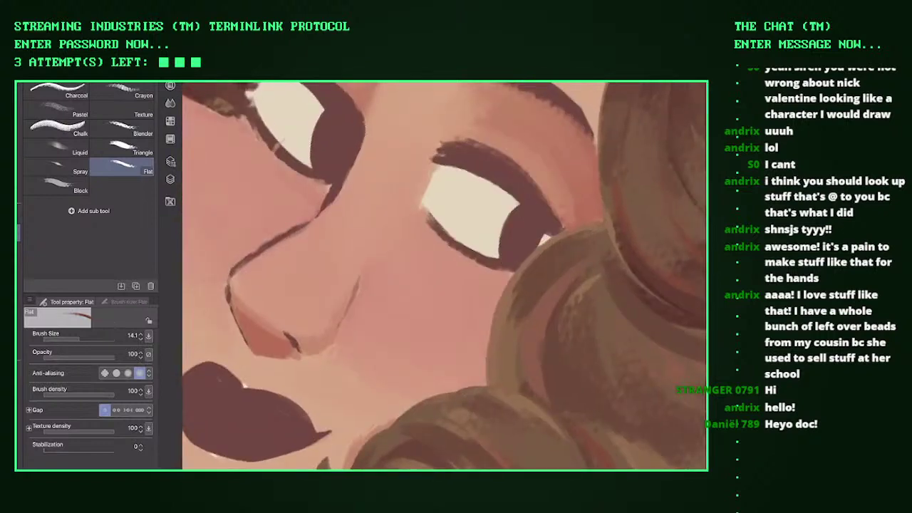
key("h")
scroll(499, 228, "up", 5)
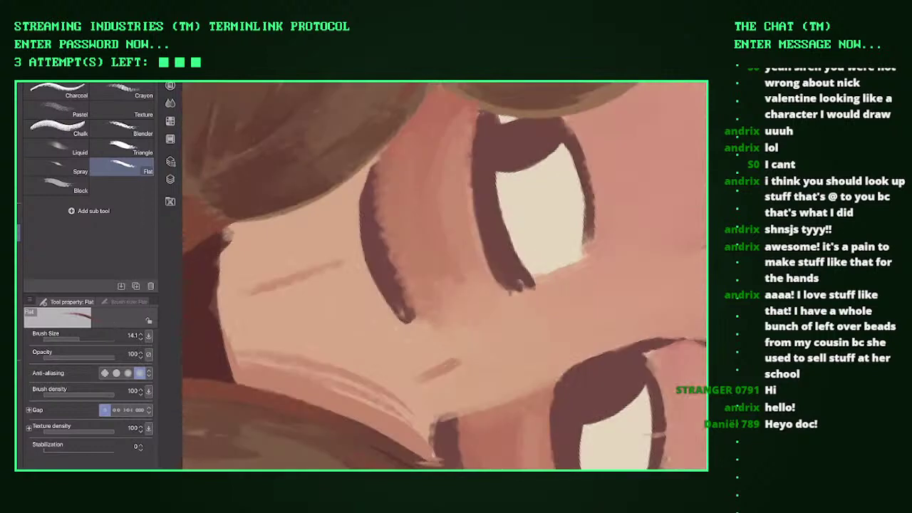
left_click_drag(476, 171, 484, 260)
left_click_drag(474, 206, 490, 273)
left_click_drag(476, 186, 482, 256)
left_click_drag(470, 164, 472, 227)
key("h")
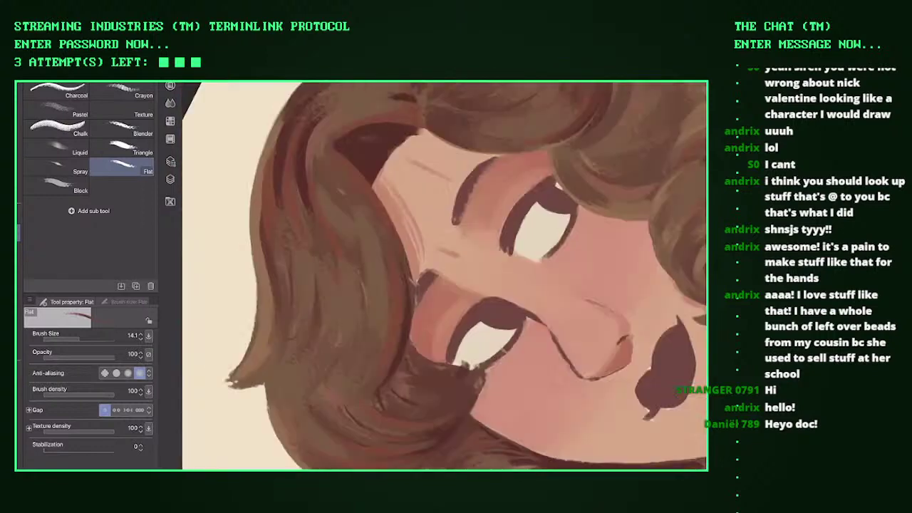
Step: Add a dark reddish stroke along the upper lash line of the eye on the viewer's left
scroll(441, 277, "up", 3)
left_click_drag(335, 84, 396, 125)
scroll(442, 278, "down", 3)
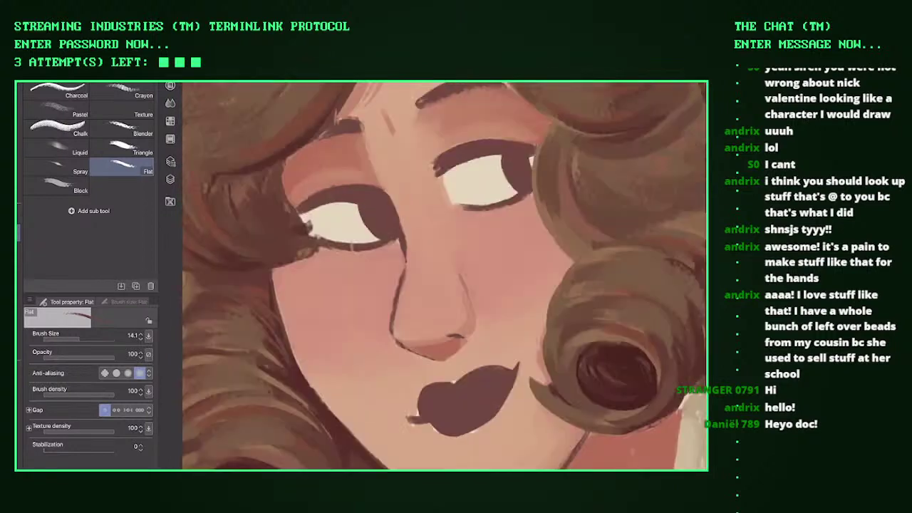
Step: Try a fine stroke beside the lower lash line of the eye on the viewer's left with the Flat brush at size 4.0
scroll(442, 277, "up", 3)
key("bracketleft")
key("bracketleft")
key("bracketleft")
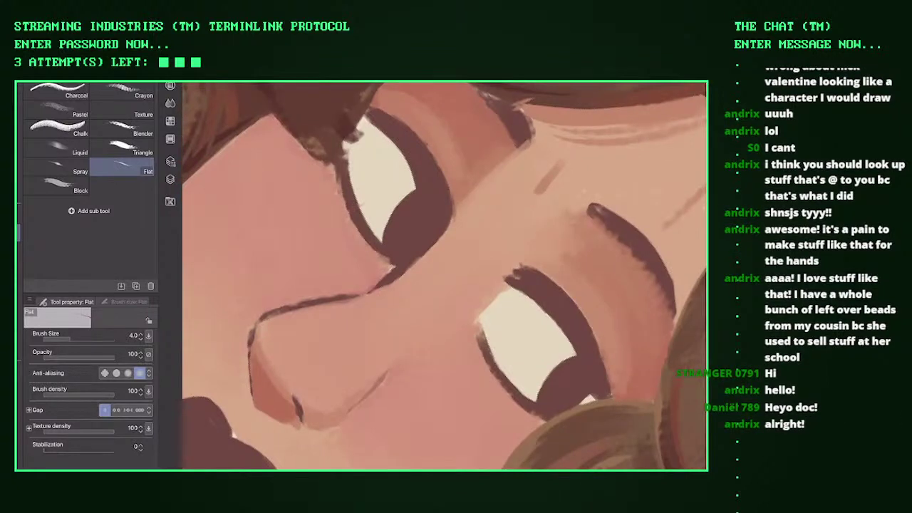
left_click_drag(365, 195, 369, 211)
key("ctrl+z")
scroll(444, 275, "down", 10)
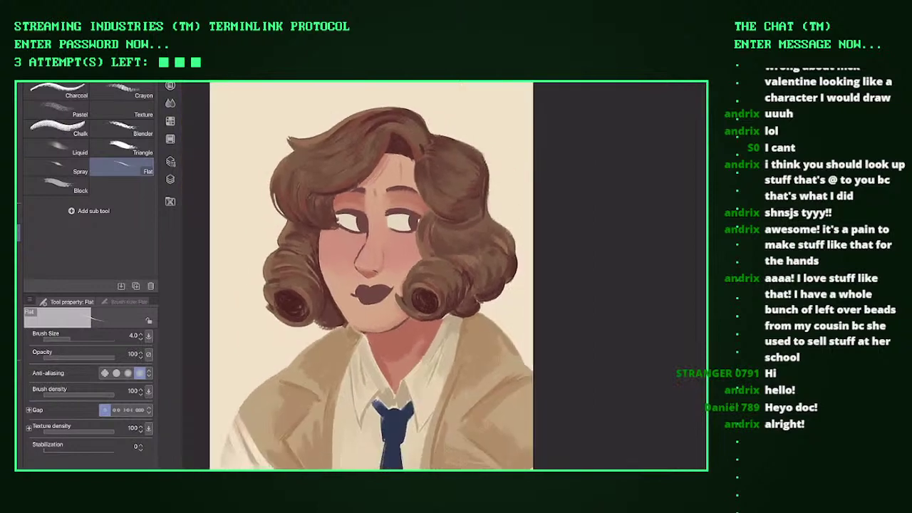